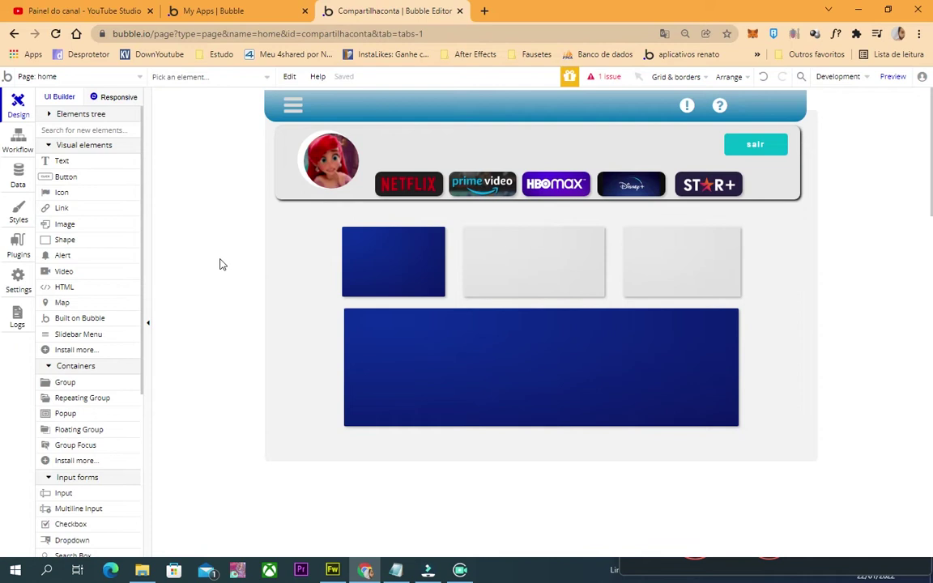
Create a new custom data type named planos in the app's database
left_click(18, 171)
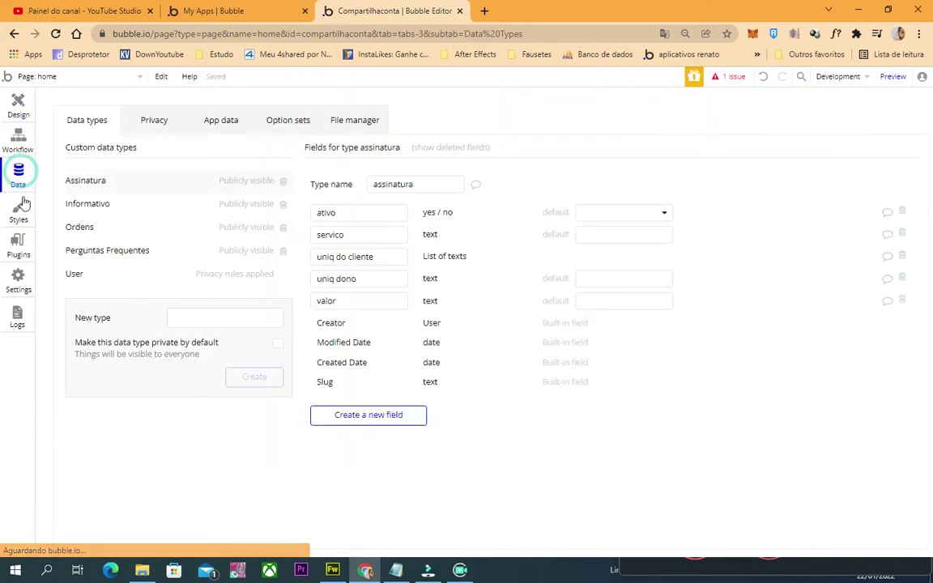
left_click(118, 228)
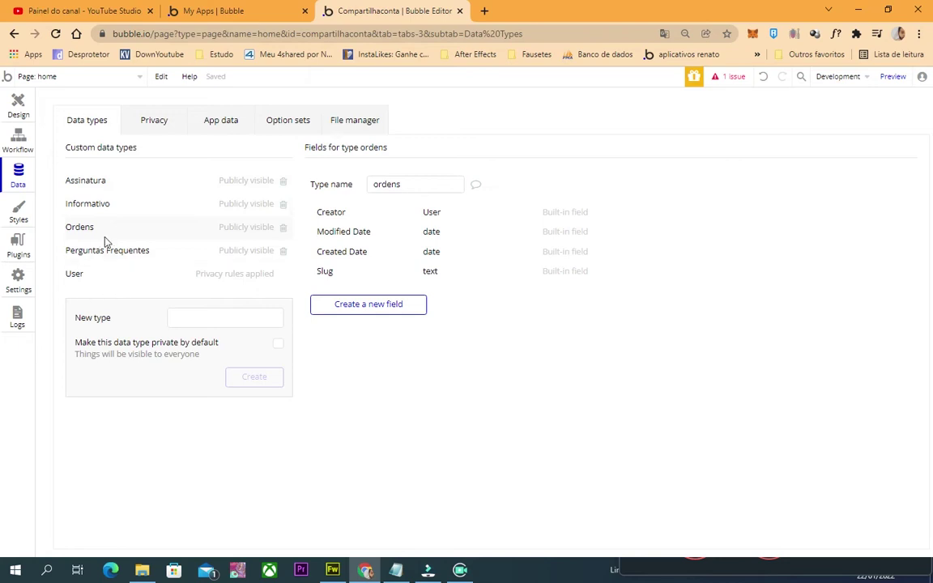
left_click(95, 181)
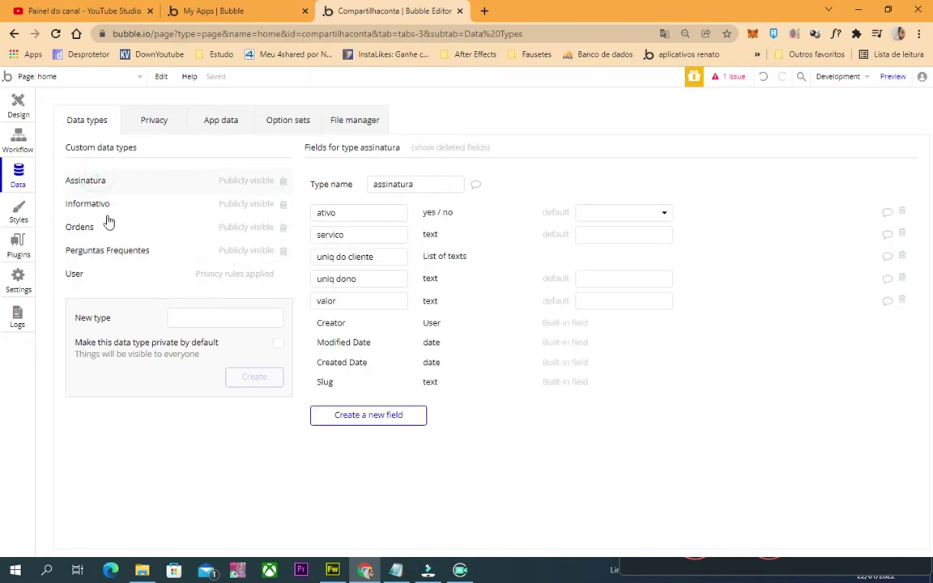
mouse_move(355, 207)
left_click(196, 316)
type("pla")
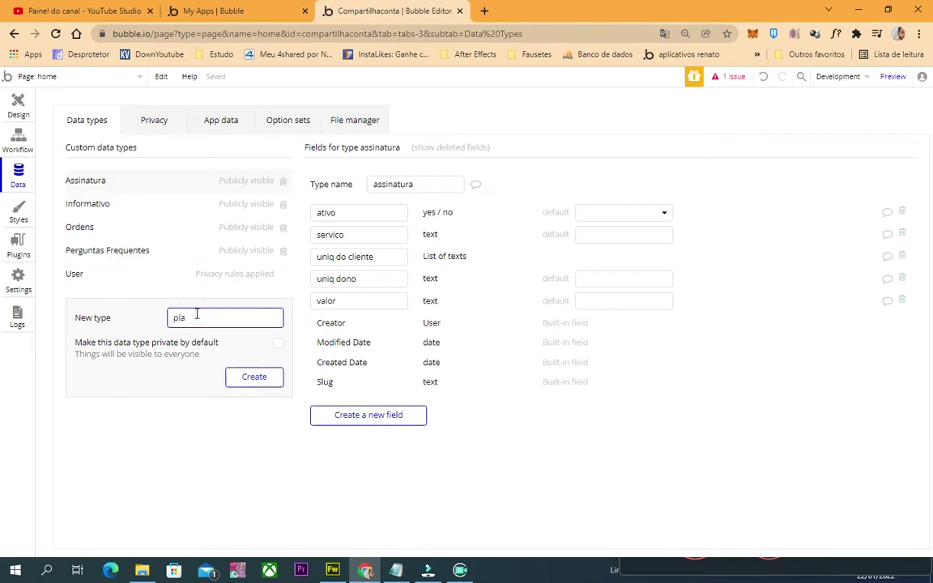
type("nos")
left_click(261, 384)
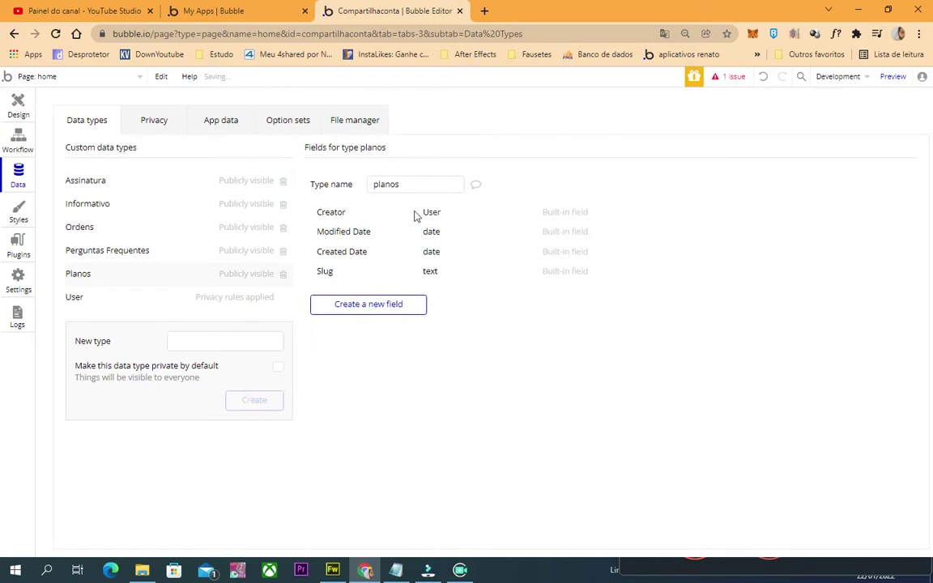
Add a single-value field named ID dono of type text to the planos data type
left_click(385, 302)
left_click(510, 158)
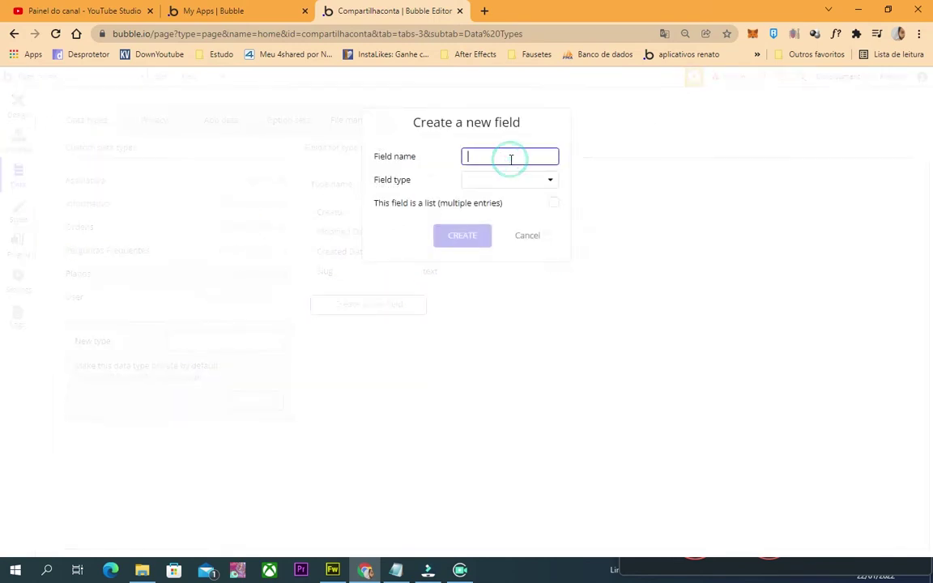
type("ID dono")
key("Tab")
left_click(520, 191)
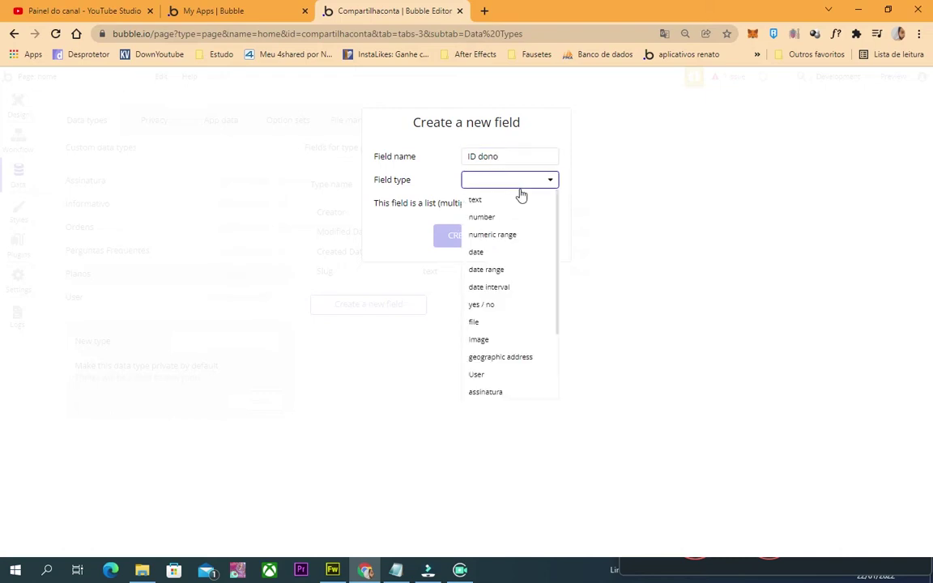
left_click(491, 374)
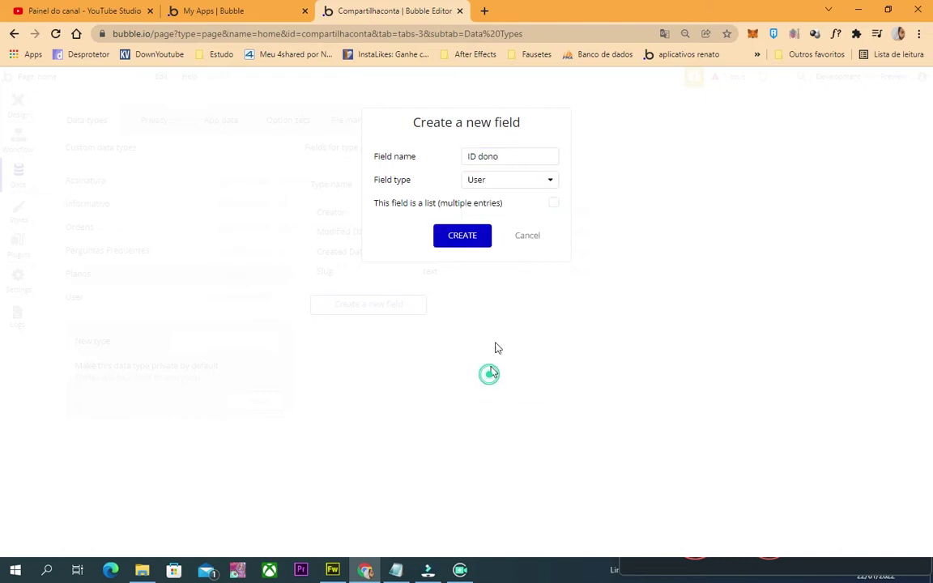
left_click(520, 185)
left_click(495, 203)
left_click(491, 185)
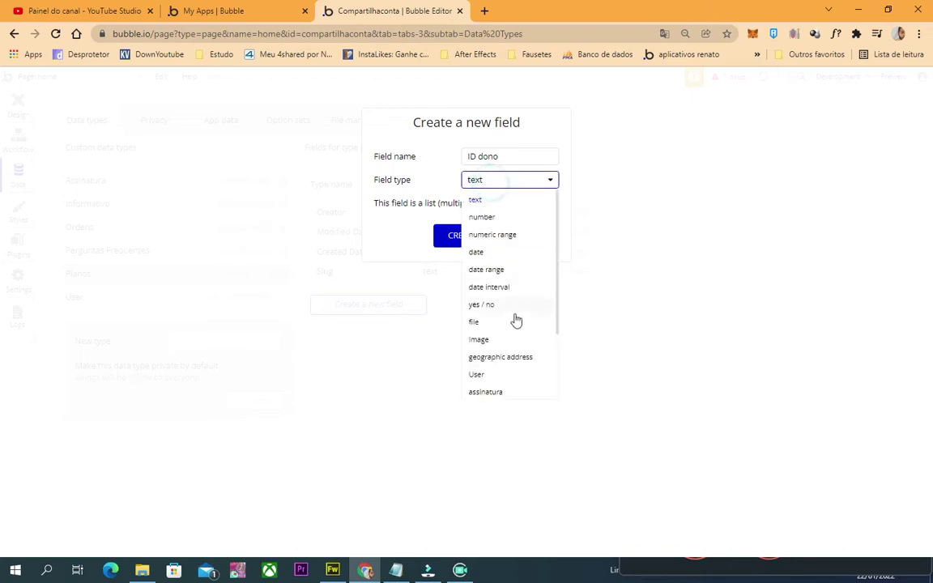
left_click(509, 379)
left_click(499, 183)
left_click(494, 202)
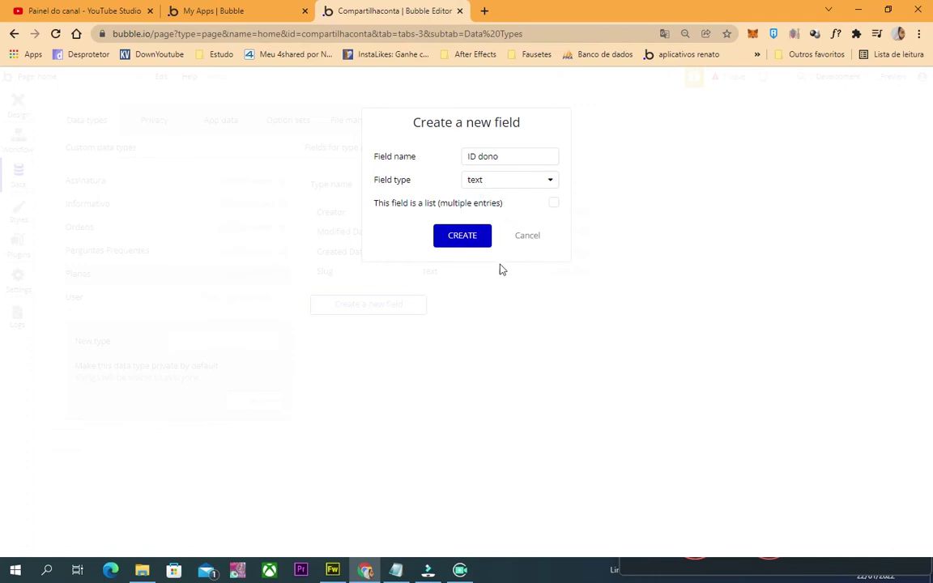
left_click(469, 245)
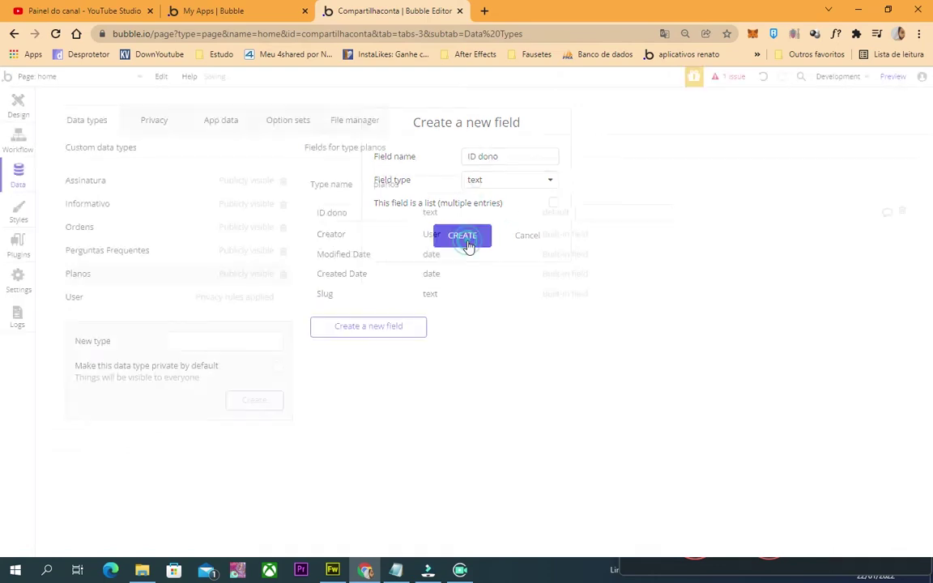
Add a field named preco of type number to the planos data type
left_click(391, 326)
type("preco")
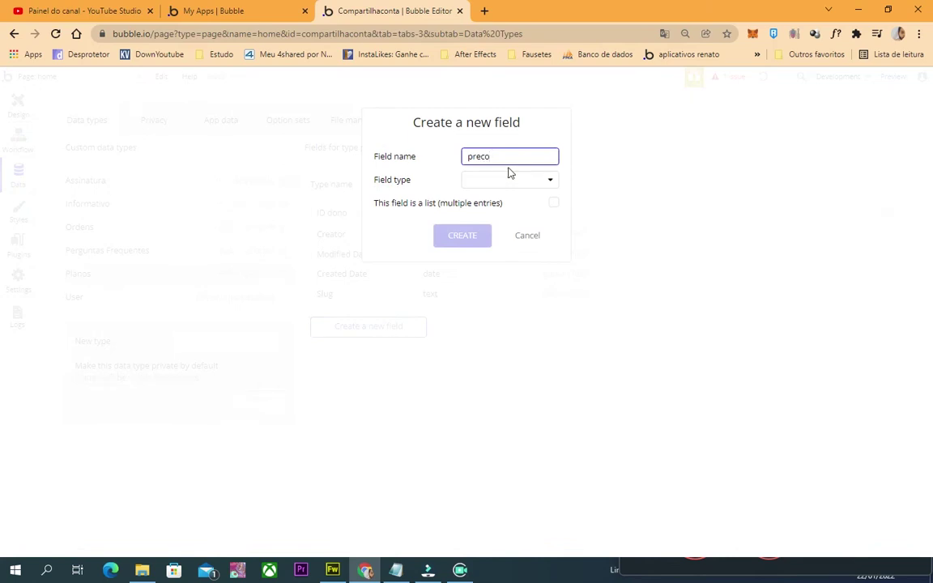
left_click(511, 179)
left_click(487, 219)
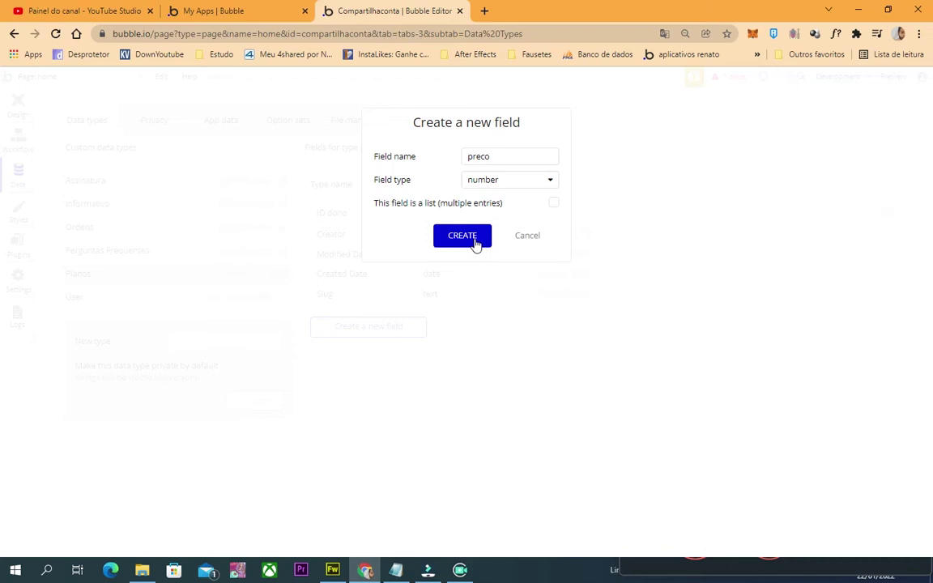
left_click(476, 243)
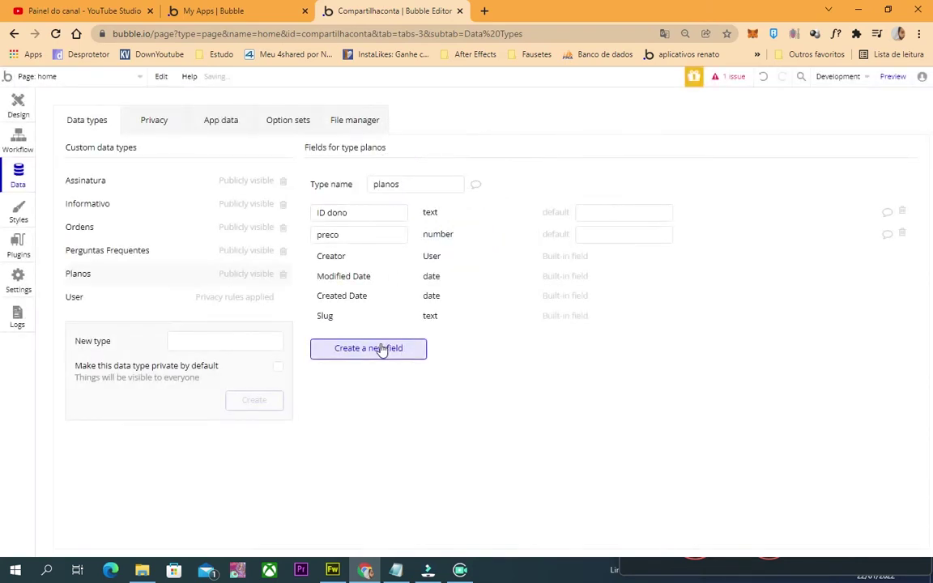
Add a field named plataforma of type text to the planos data type
left_click(376, 350)
left_click(519, 157)
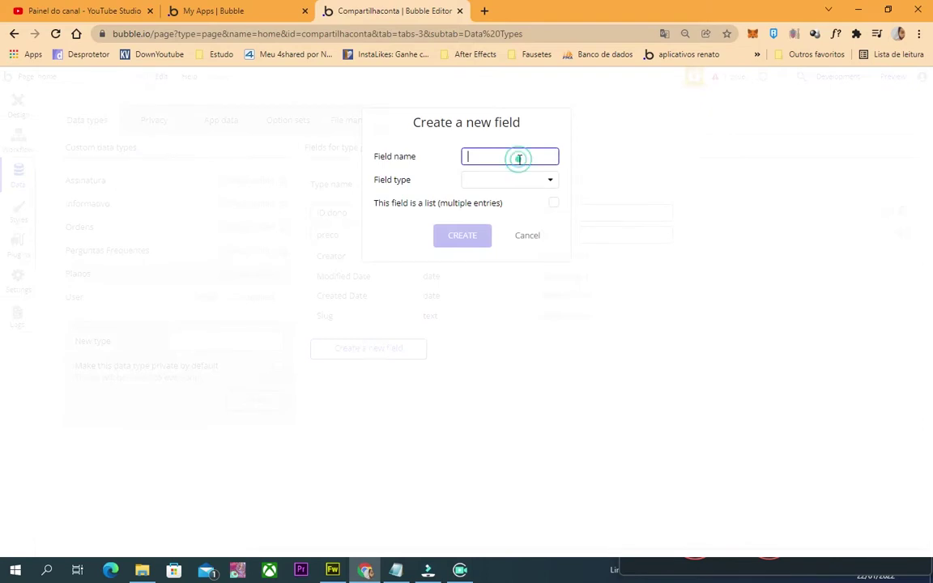
type("plataforna")
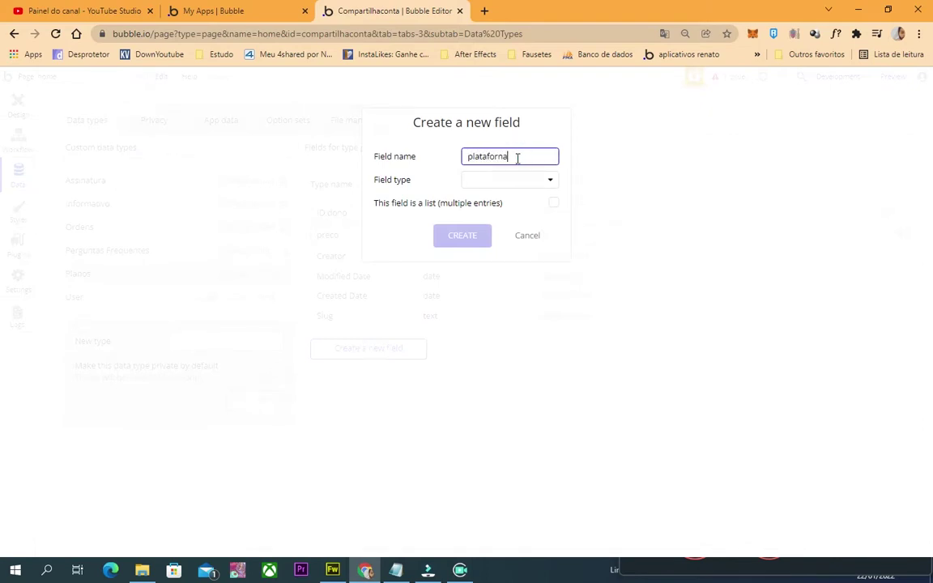
left_click(543, 183)
left_click(498, 154)
key("BackSpace")
key("BackSpace")
type("ma")
left_click(567, 180)
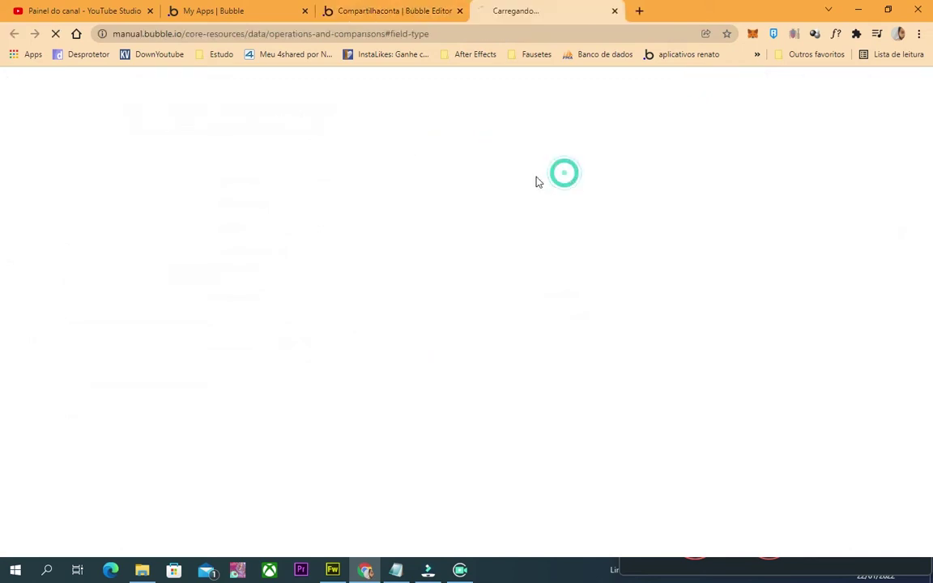
key("ctrl+shift+Tab")
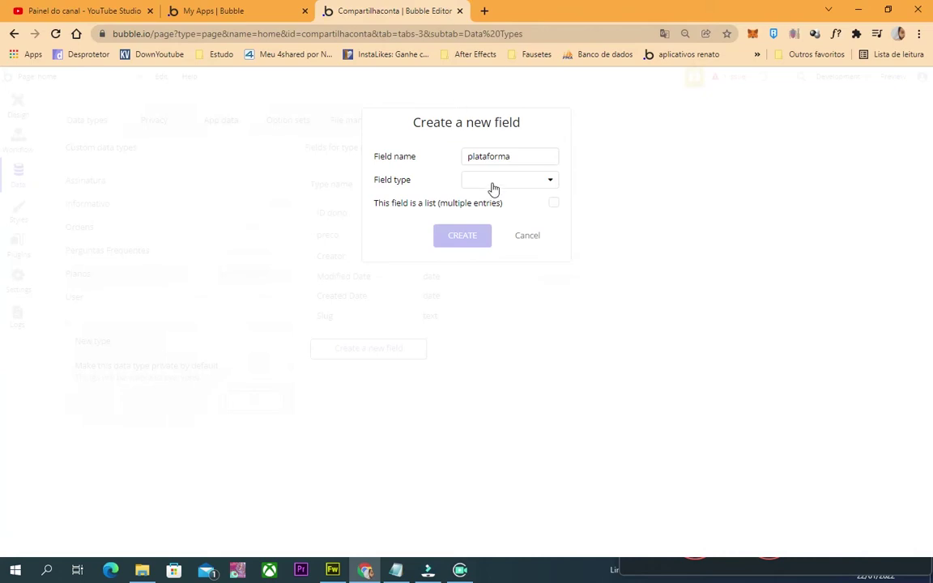
left_click(491, 184)
left_click(484, 201)
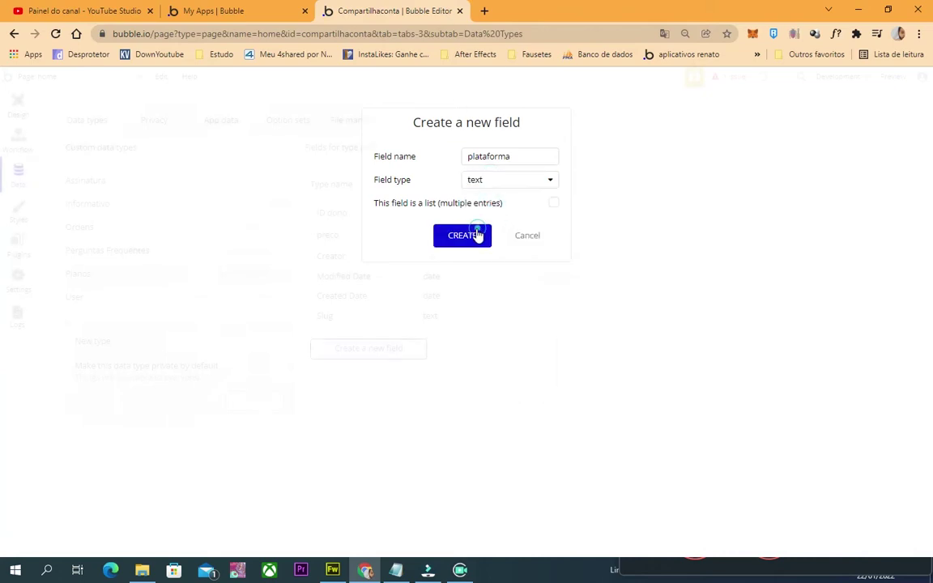
left_click(475, 235)
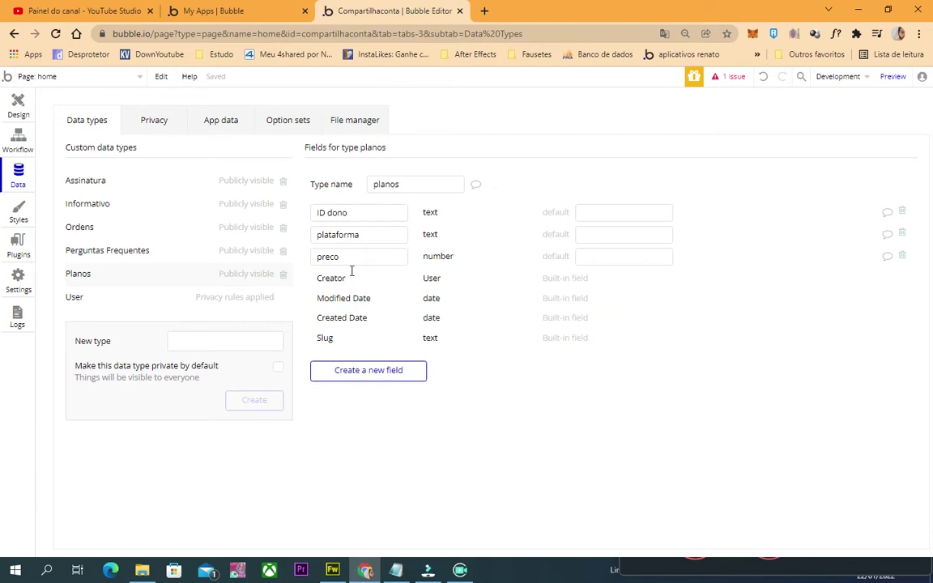
Add a field named quantidade of type number to the planos data type
left_click(350, 374)
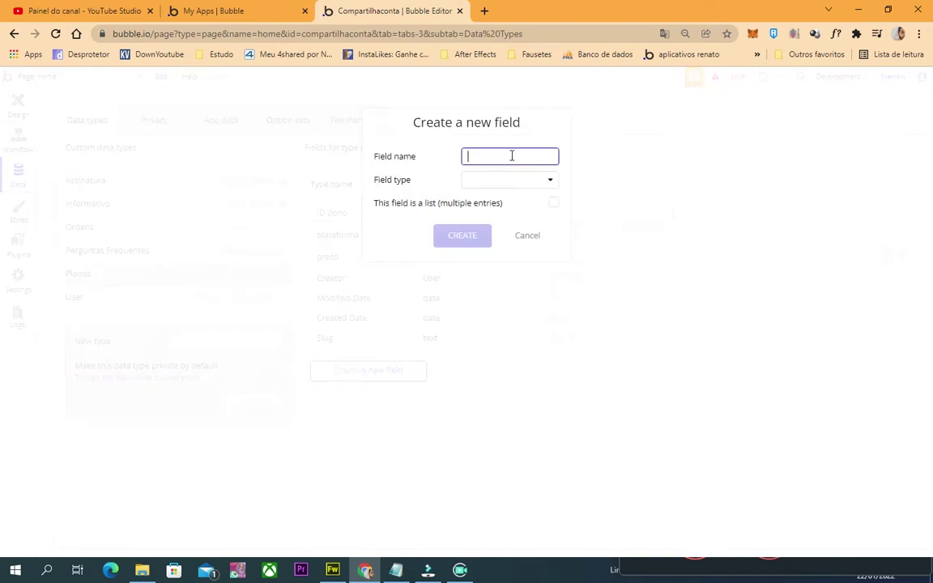
type("q")
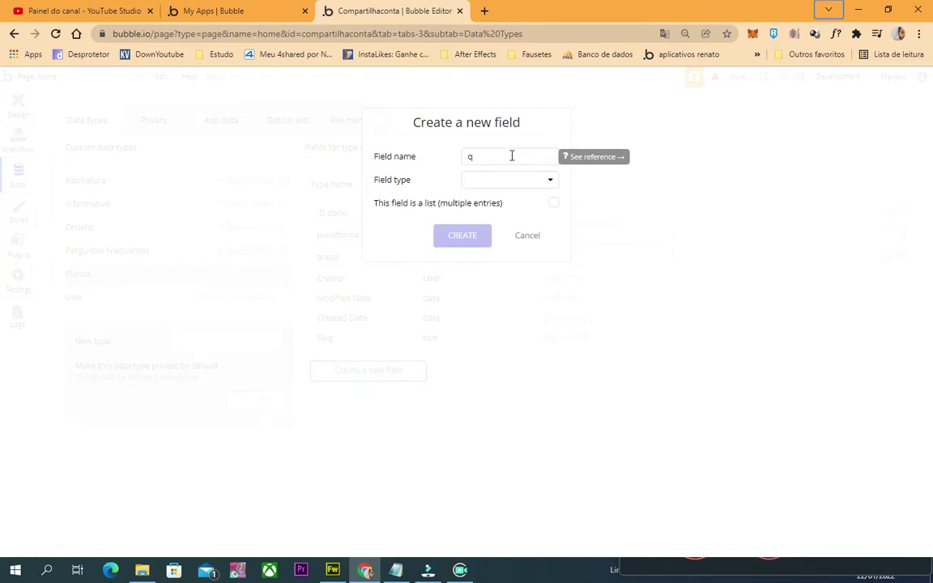
type("uantidade")
left_click(405, 154)
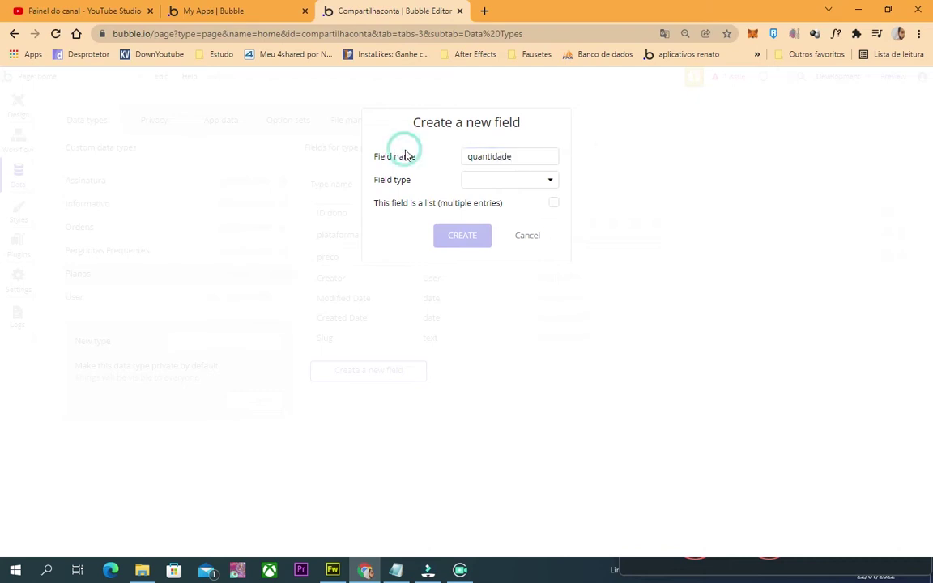
left_click(475, 182)
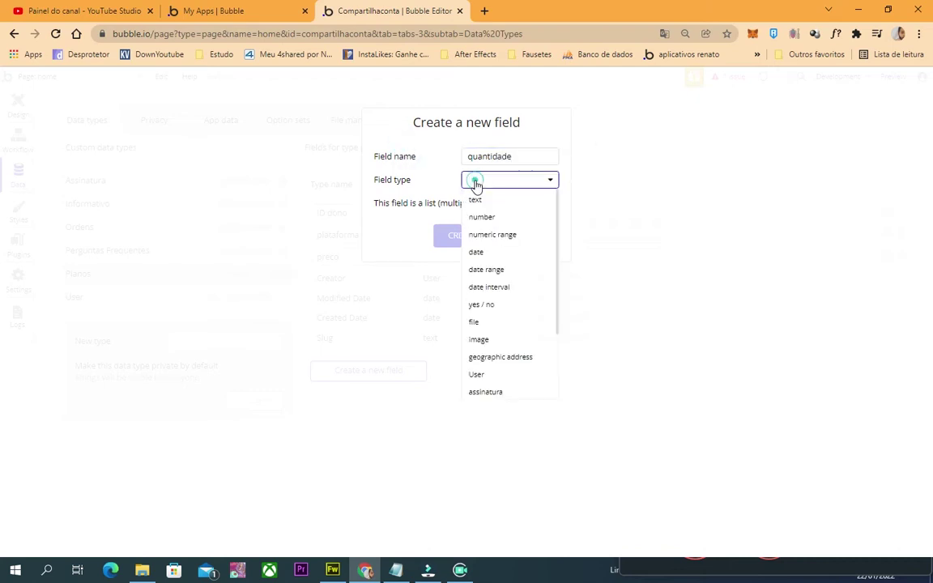
left_click(481, 218)
left_click(467, 235)
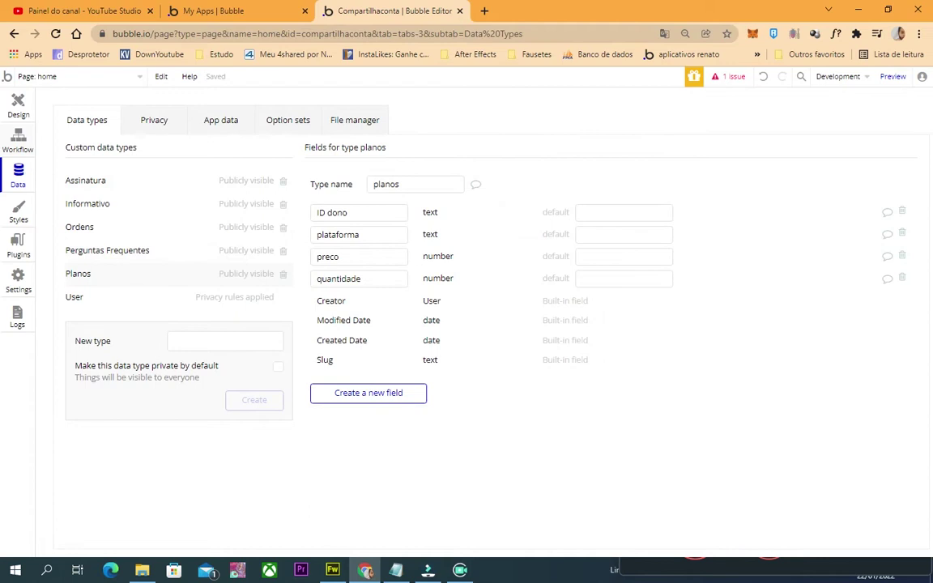
Return to the home page design and draw a popup about 478 wide by 532 high over the page
left_click(11, 111)
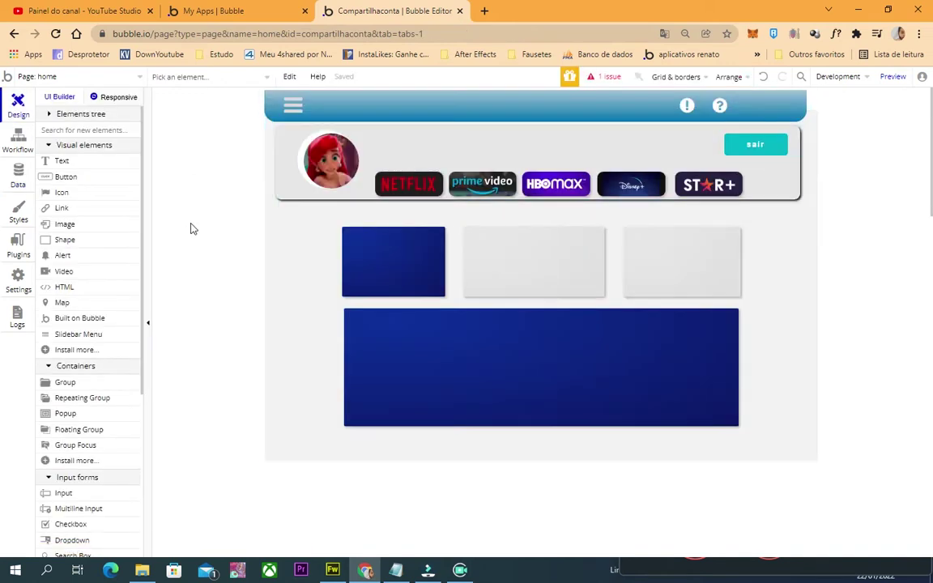
left_click(49, 114)
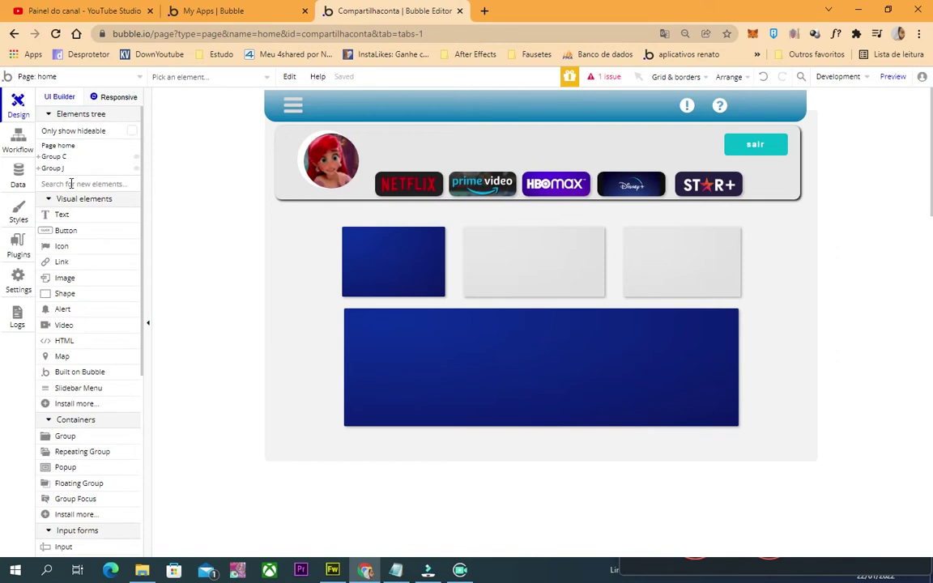
type("po")
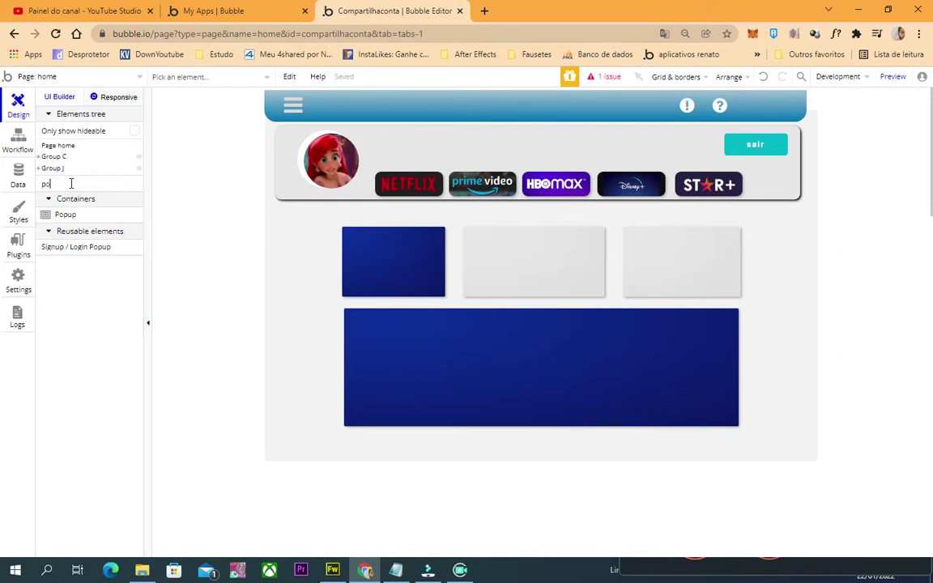
left_click(66, 213)
mouse_move(346, 142)
left_mouse_down()
mouse_move(589, 445)
mouse_move(625, 450)
left_mouse_up()
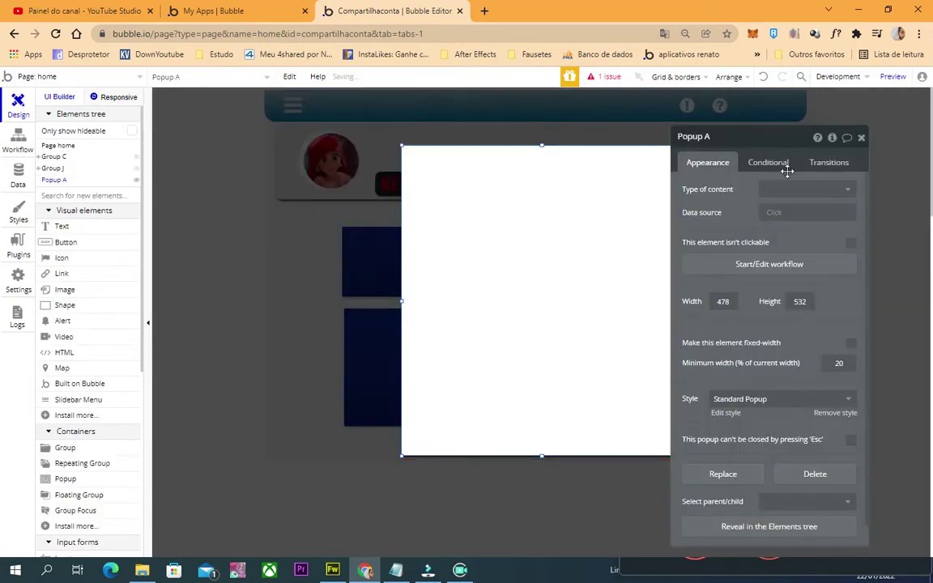
Draw a text element about 455 by 84 across the upper edge of the popup, reading Criar Plano
left_click(62, 226)
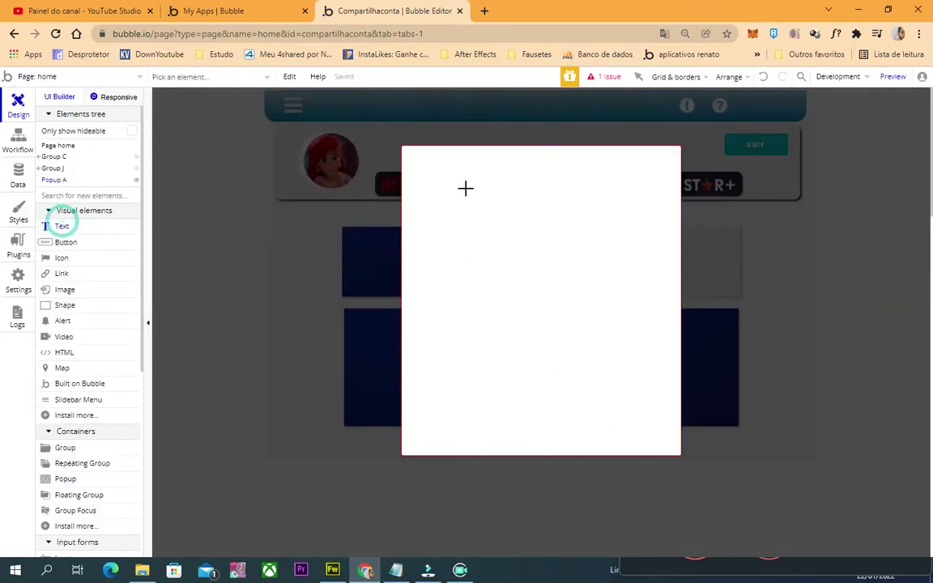
left_click_drag(412, 150, 671, 196)
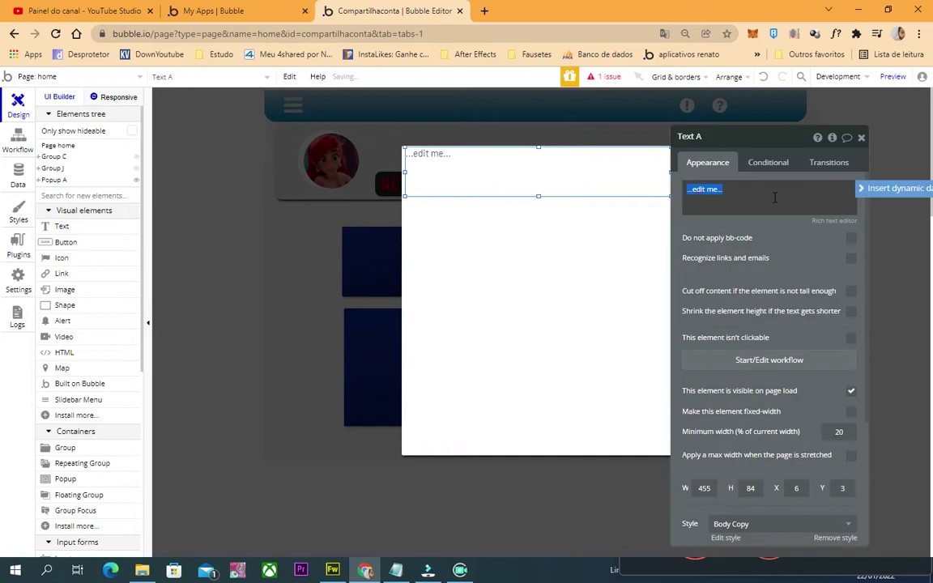
type("Criar Plan")
left_click(804, 224)
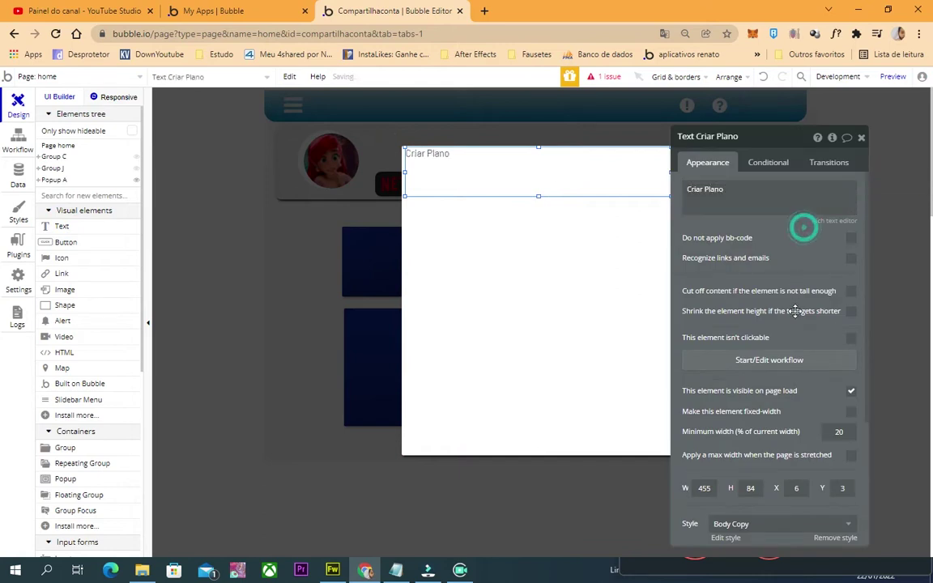
Apply the Section Title style to the Criar Plano text
scroll(778, 369, "down", 3)
left_click(774, 344)
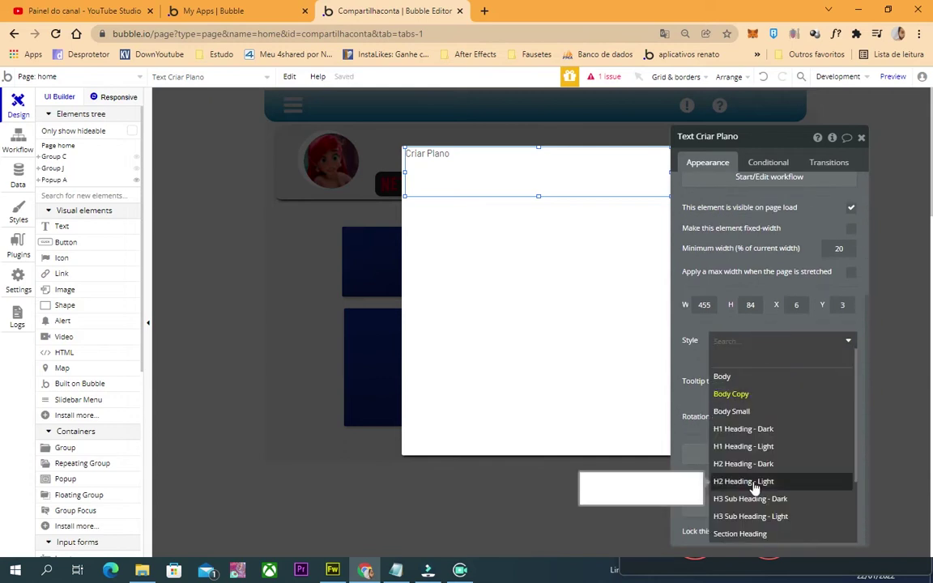
scroll(758, 491, "down", 2)
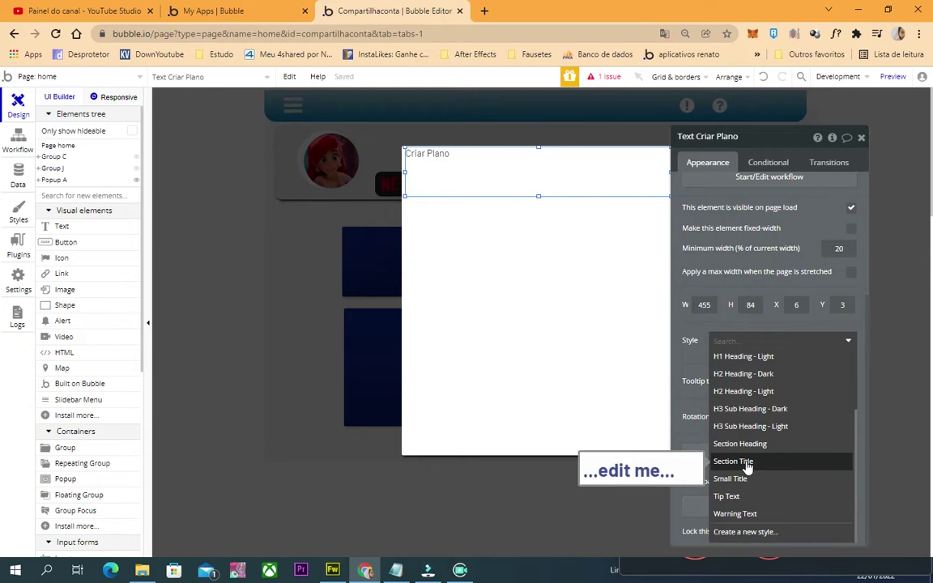
left_click(747, 463)
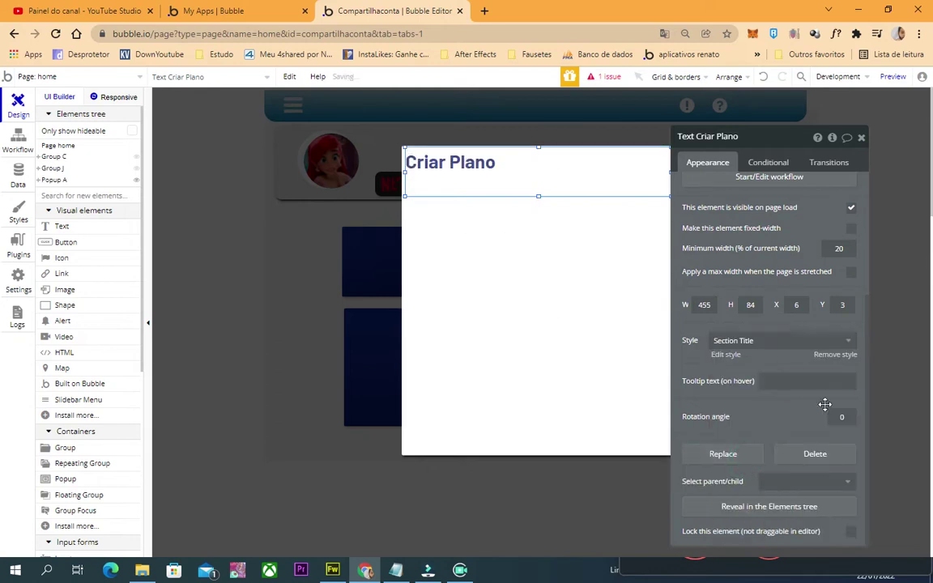
Remove the Criar Plano text's style, centre its text horizontally, and reduce its height to about 57 px
scroll(765, 323, "up", 3)
scroll(768, 332, "down", 3)
left_click(841, 355)
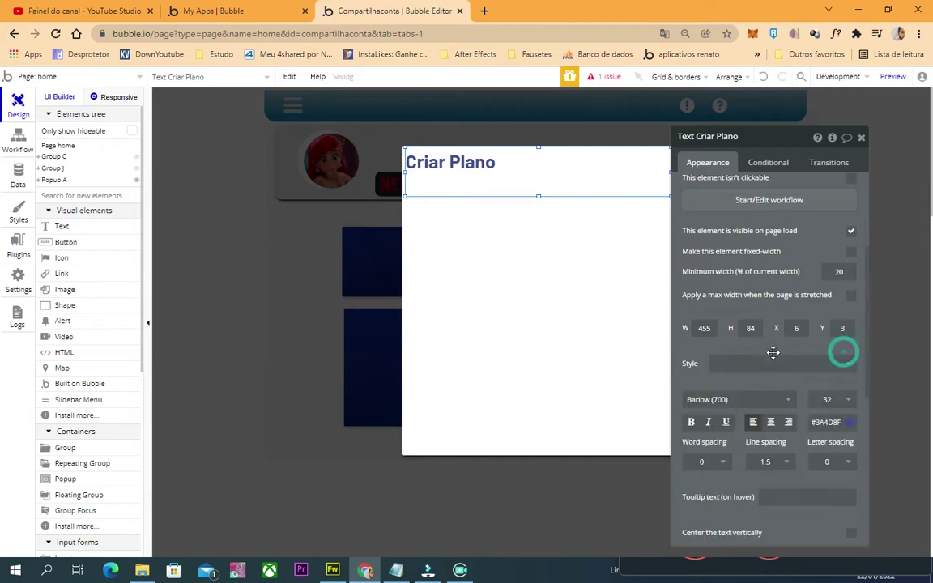
left_click(771, 423)
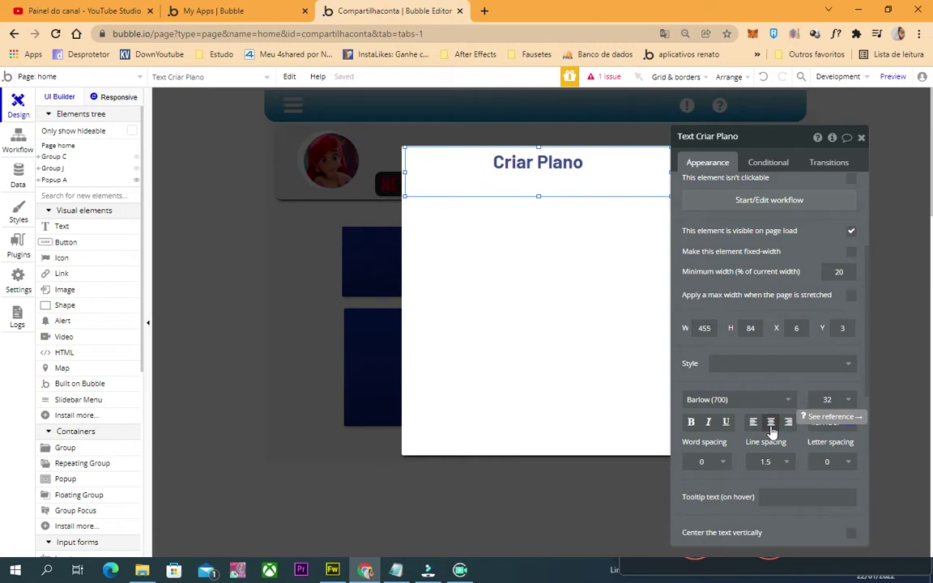
left_click_drag(539, 196, 540, 180)
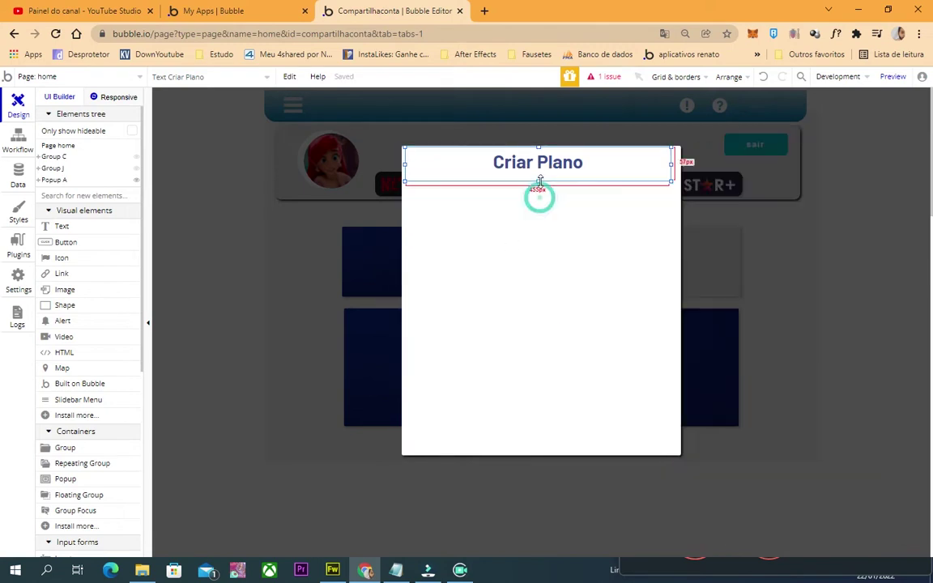
left_click(572, 216)
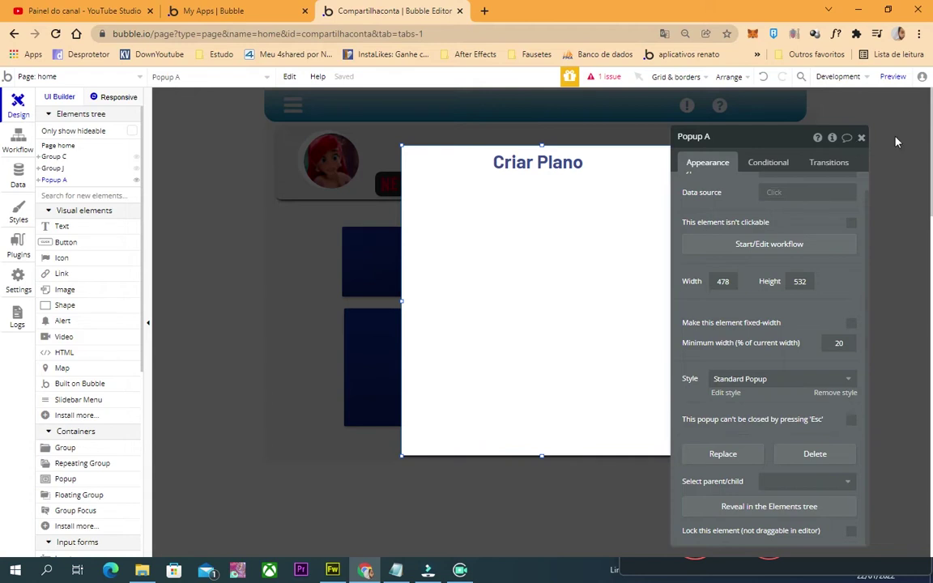
left_click(860, 138)
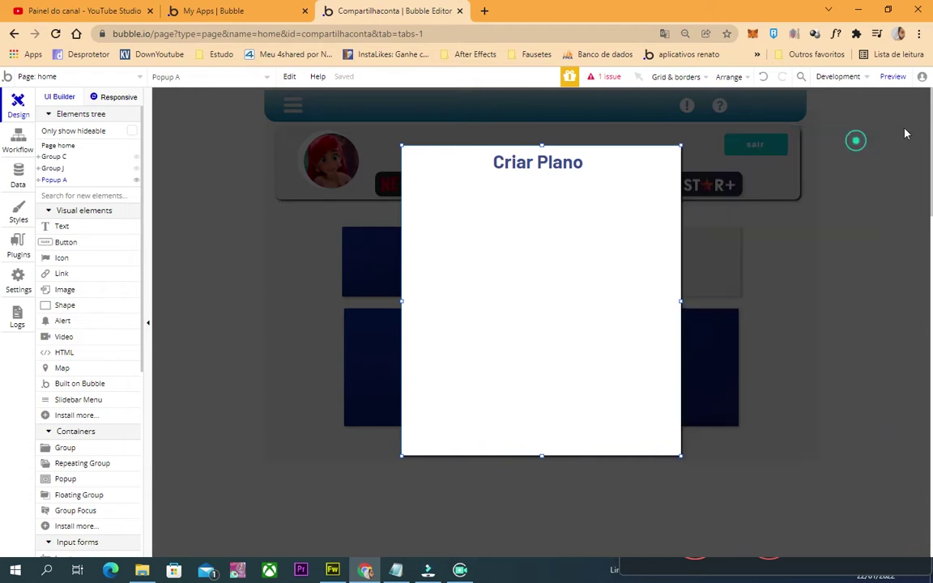
left_click(270, 297)
left_click_drag(422, 179, 447, 191)
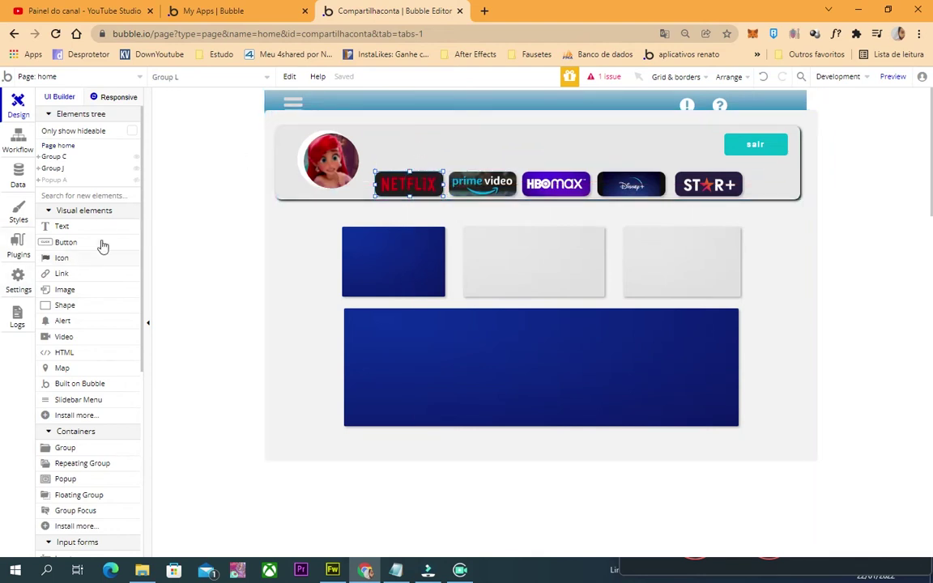
left_click(54, 181)
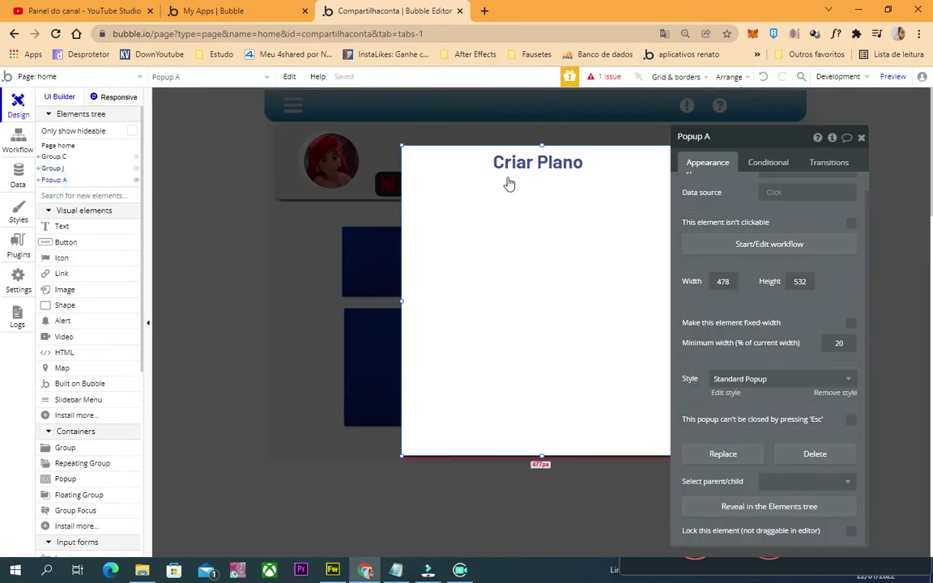
left_click(219, 205)
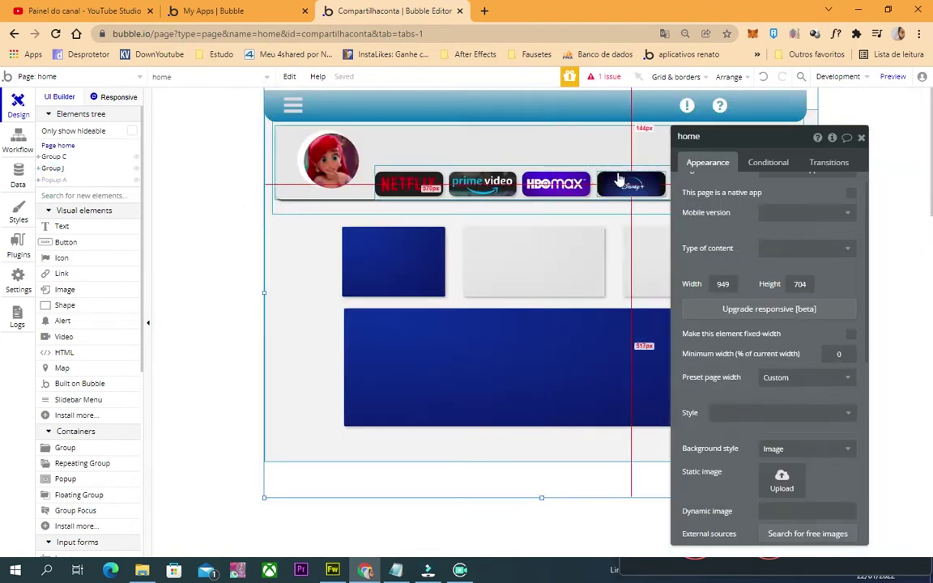
Delete the servico custom state of Group K, which holds the streaming logos, and create a text state named plano
left_click(405, 171)
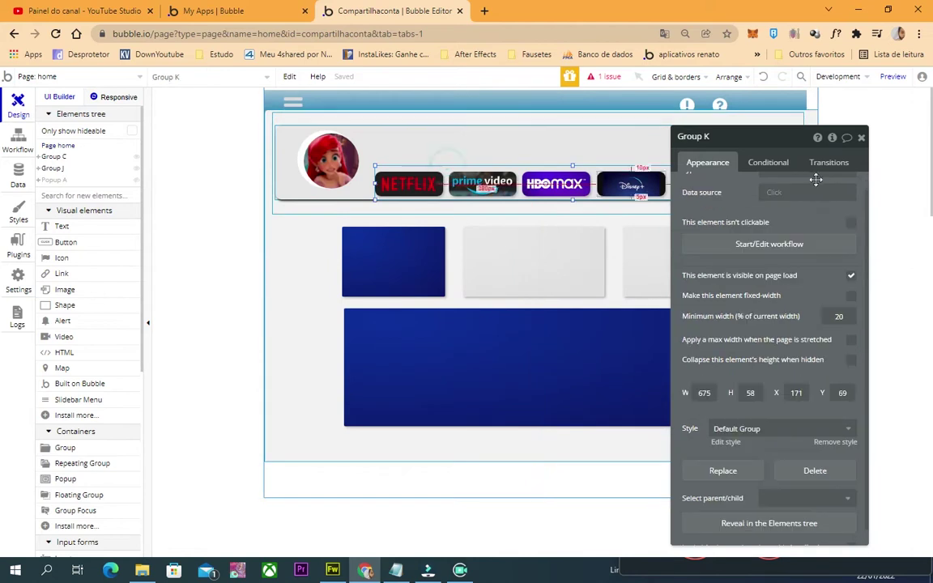
left_click(832, 138)
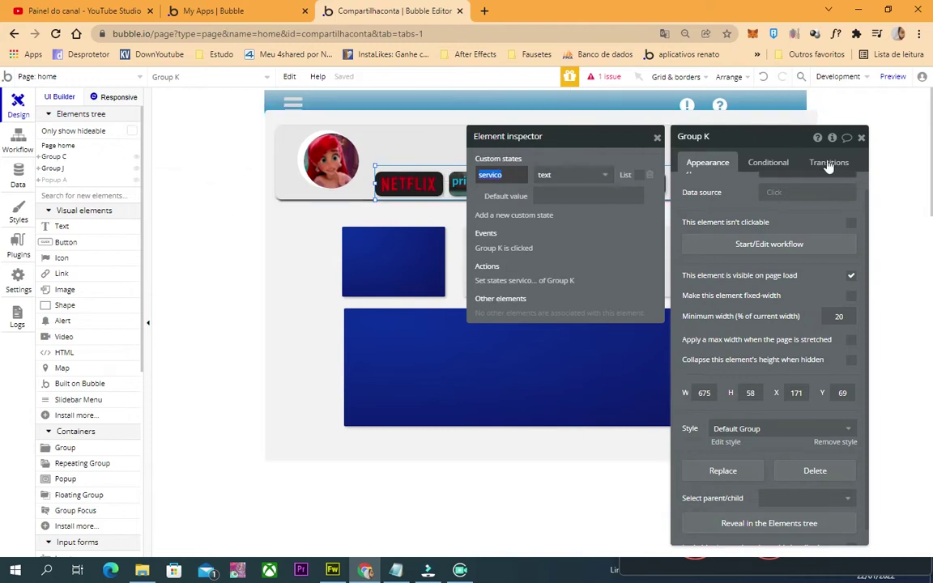
left_click(649, 177)
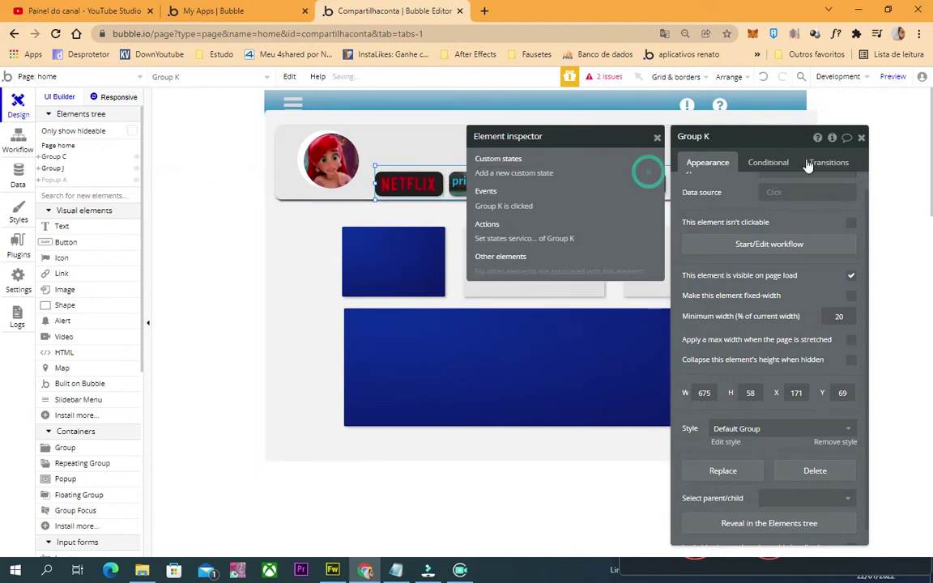
left_click(499, 177)
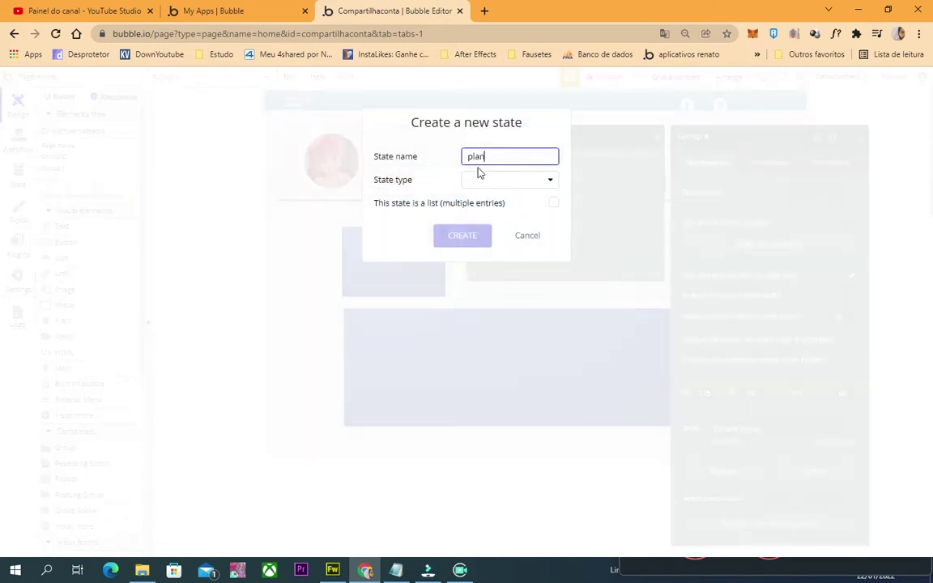
left_click(494, 177)
left_click(484, 200)
left_click(479, 235)
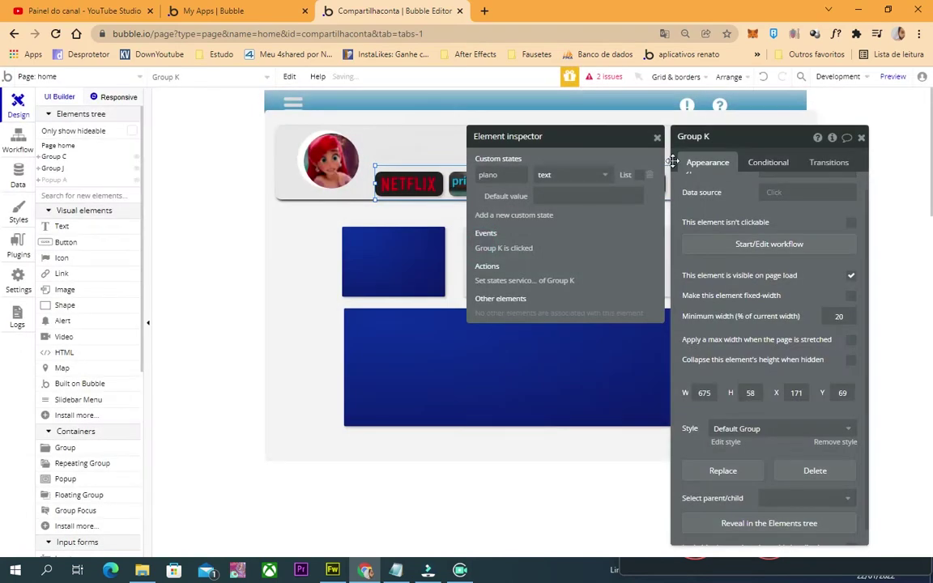
Examine the five streaming logo groups, the custom states of their parent Group K, and the Criar Plano popup
left_click(395, 180)
left_click(482, 182)
left_click(556, 184)
left_click(632, 185)
left_click_drag(752, 142, 167, 134)
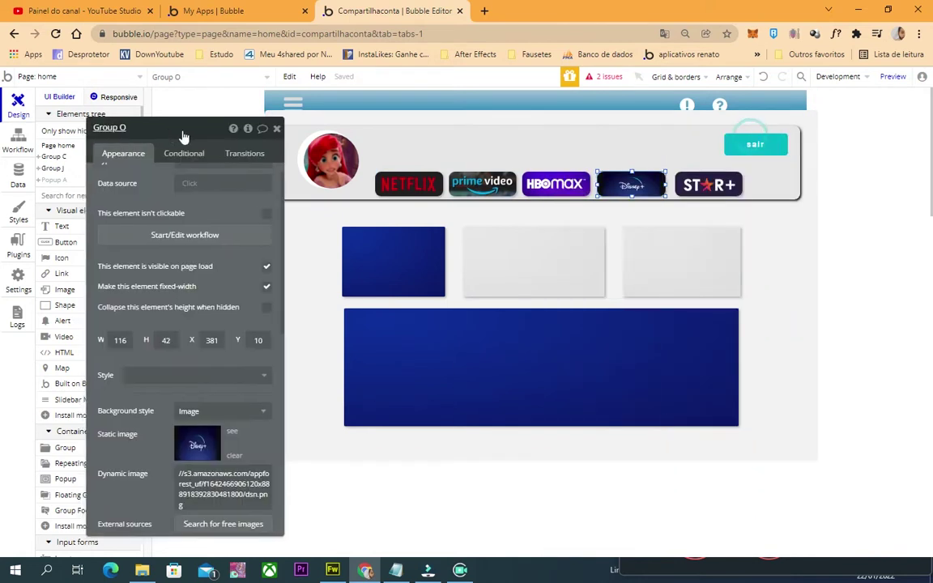
left_click(709, 185)
left_click(513, 167)
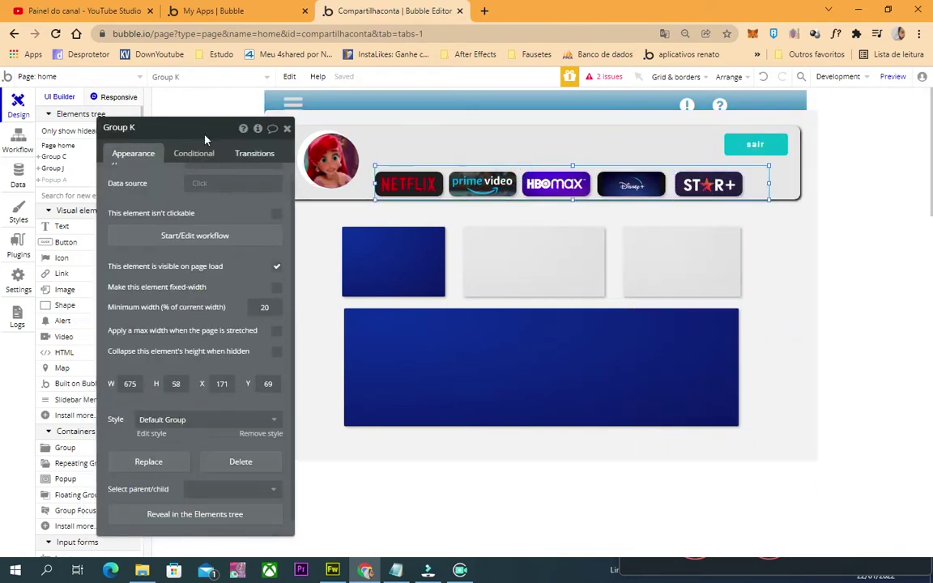
left_click(258, 128)
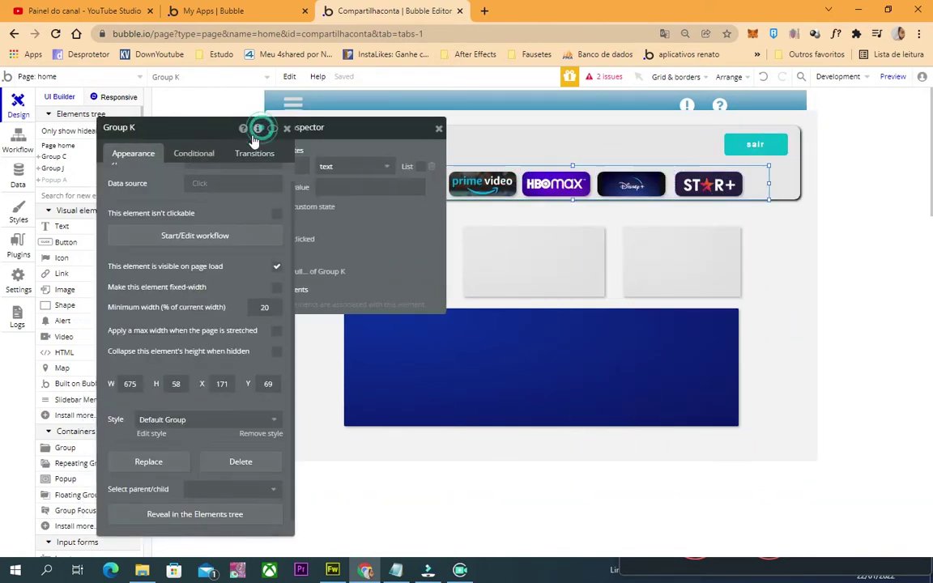
left_click(491, 128)
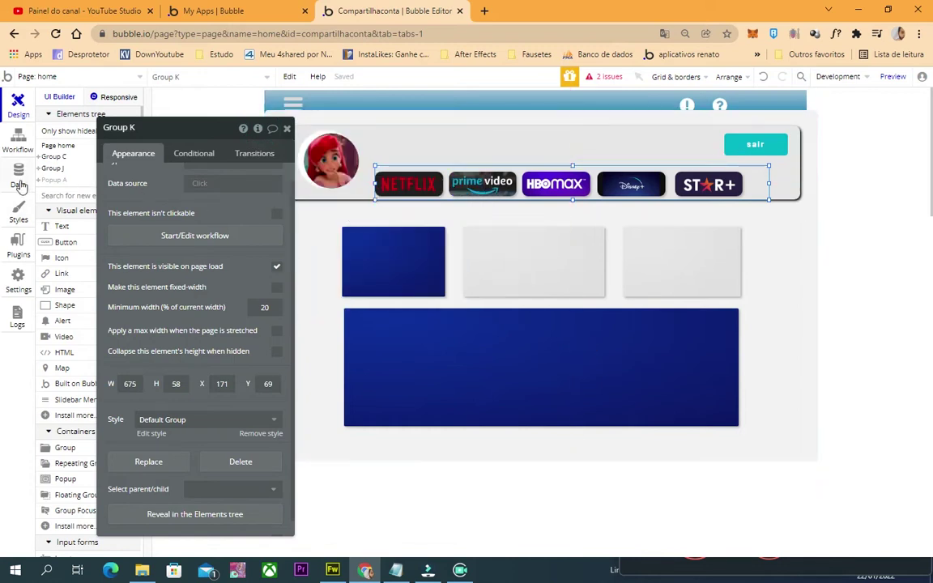
left_click(57, 182)
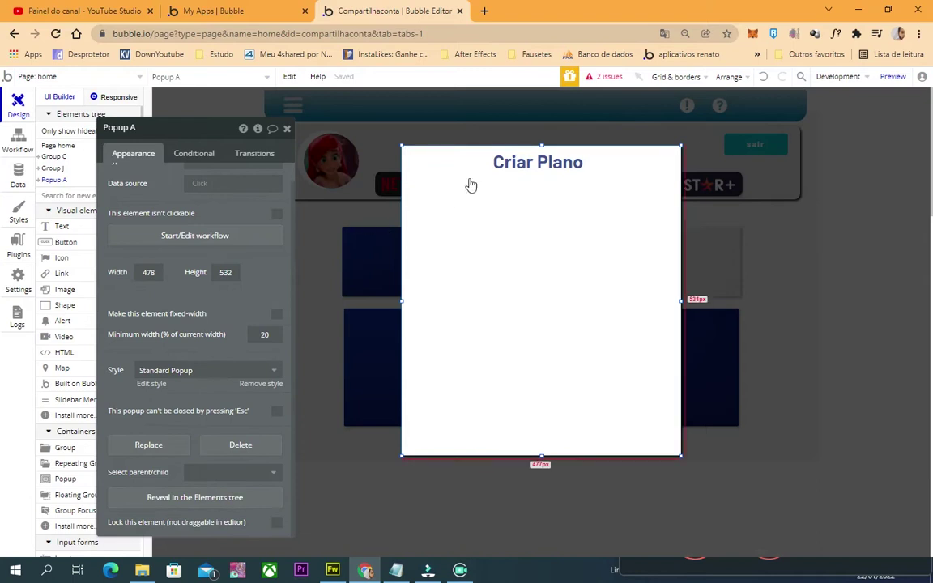
left_click(776, 223)
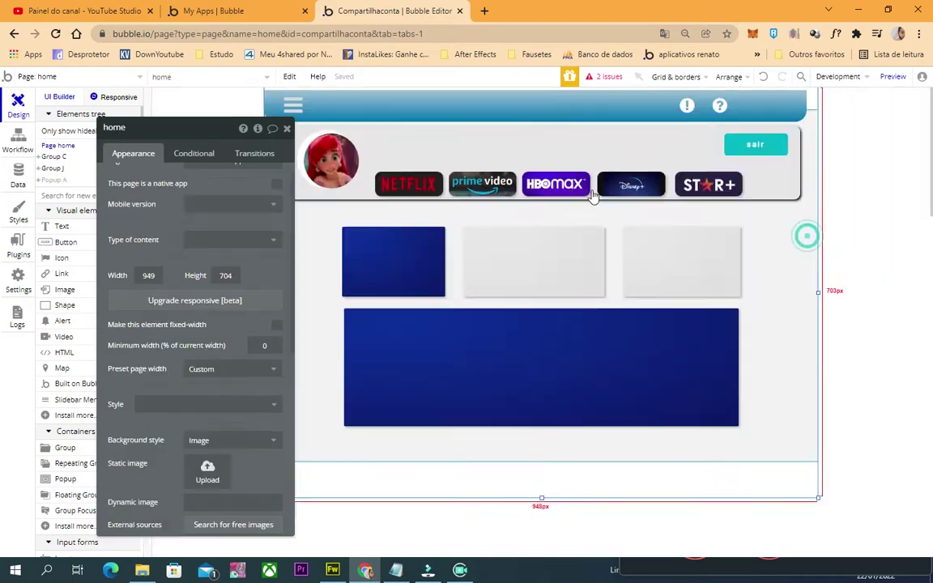
left_click(387, 189)
left_click(483, 155)
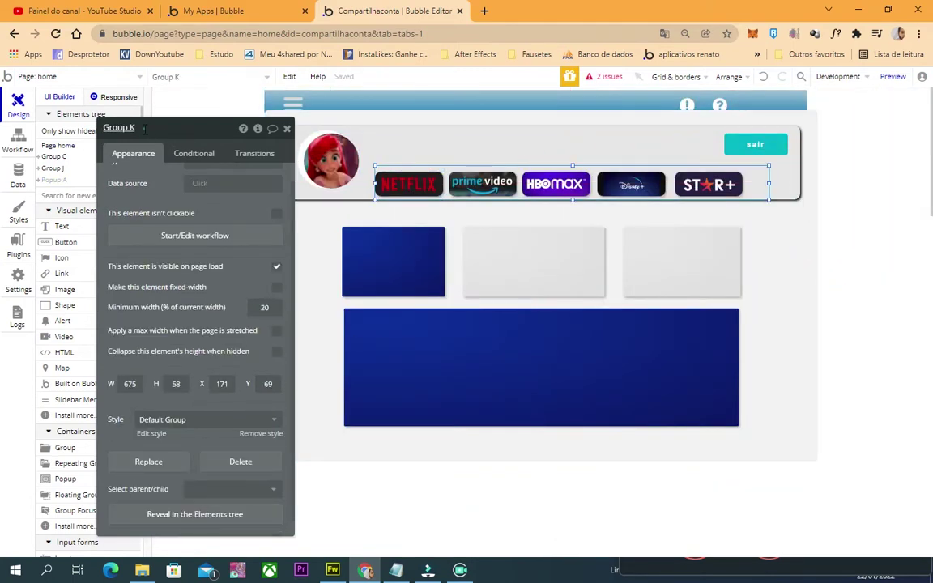
In the Netflix group's click workflow, delete the existing set-state action and add a new Set state action
left_click(396, 174)
scroll(219, 279, "down", 1)
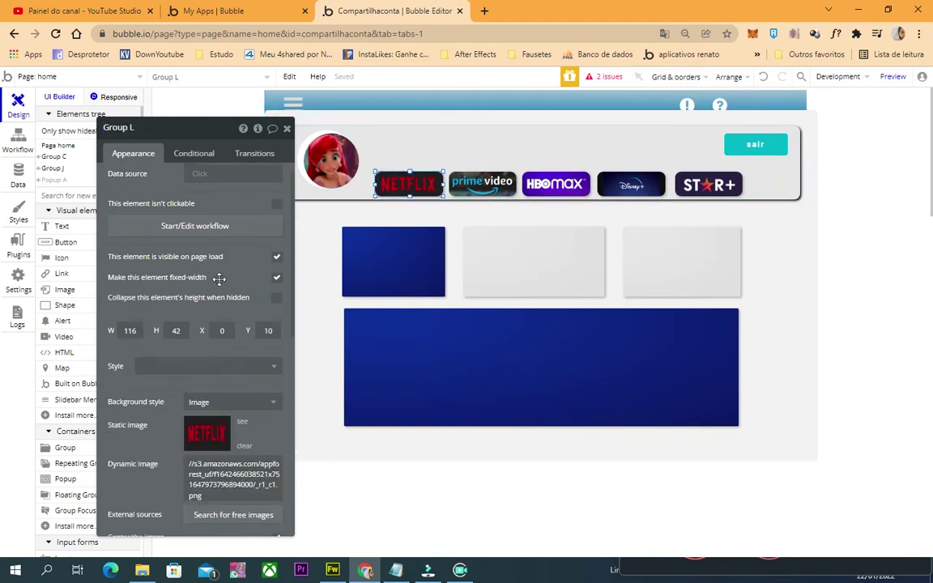
scroll(215, 255, "up", 2)
left_click(215, 255)
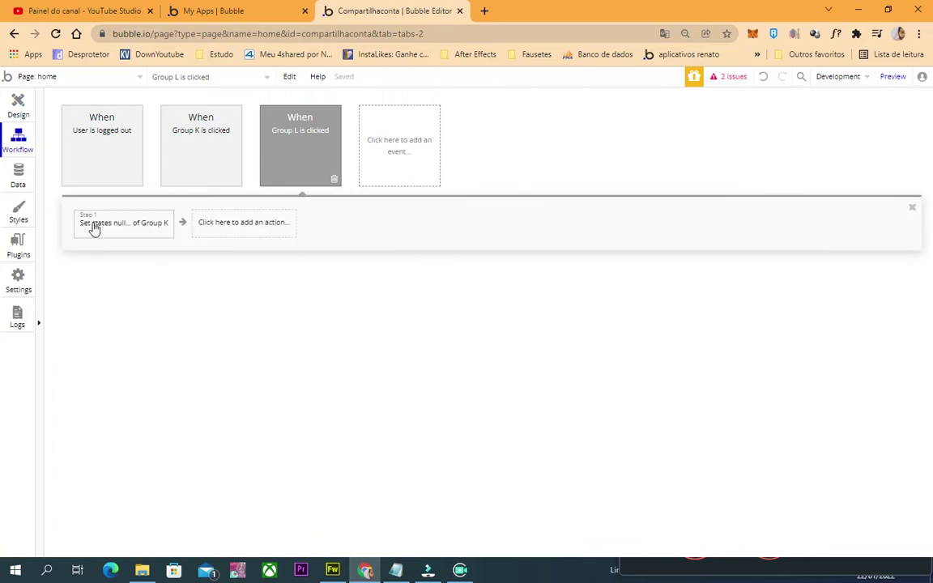
left_click(110, 225)
left_click(248, 156)
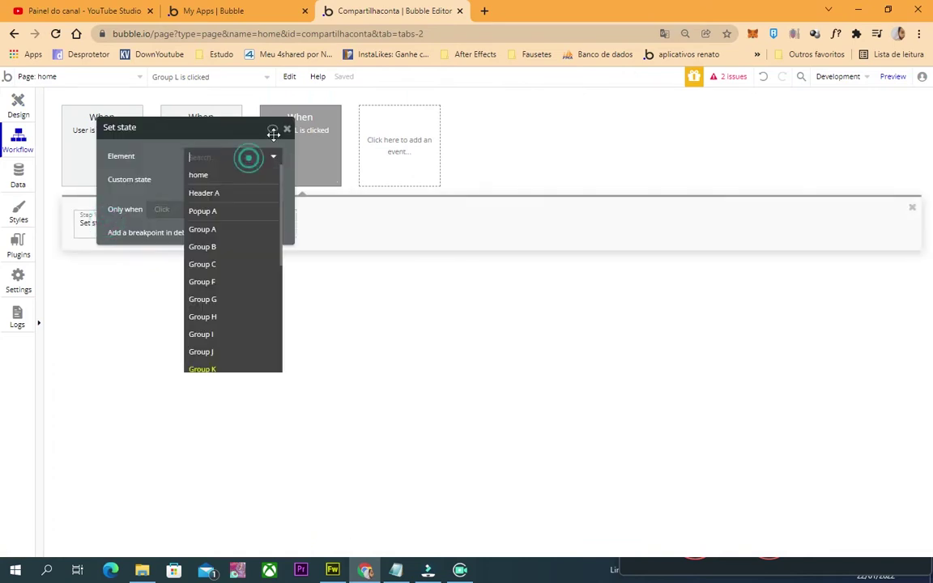
left_click(287, 129)
left_click(159, 233)
left_click(103, 218)
mouse_move(136, 382)
left_click(271, 306)
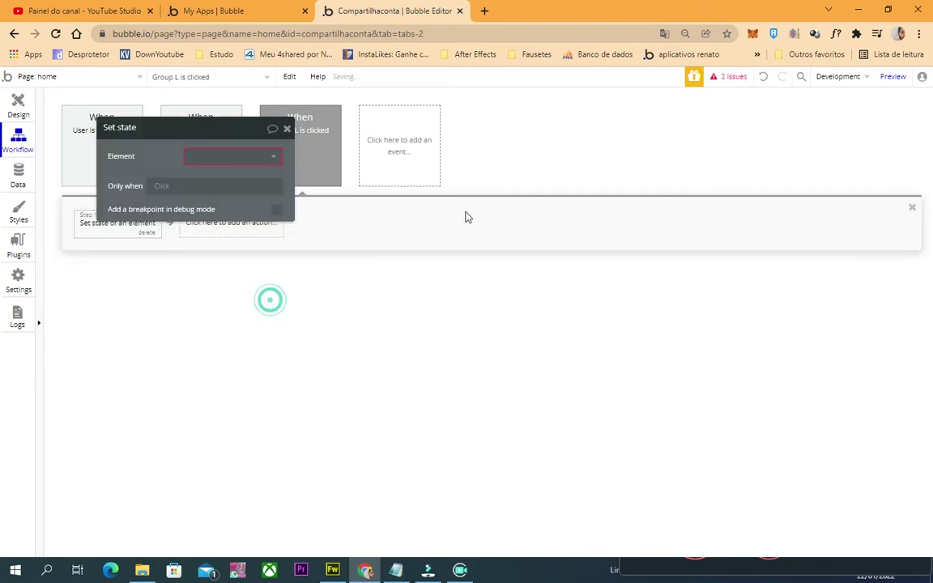
Configure the Set state action to set Group K's plano state to Netflix
left_click(202, 156)
left_click(214, 173)
left_click(203, 185)
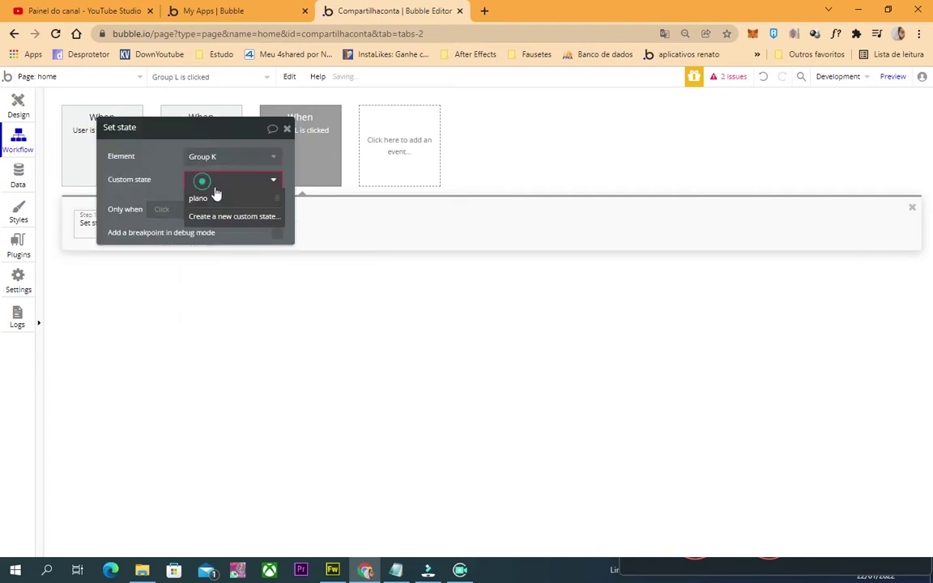
left_click(204, 197)
left_click(234, 206)
left_click(233, 208)
left_click(192, 203)
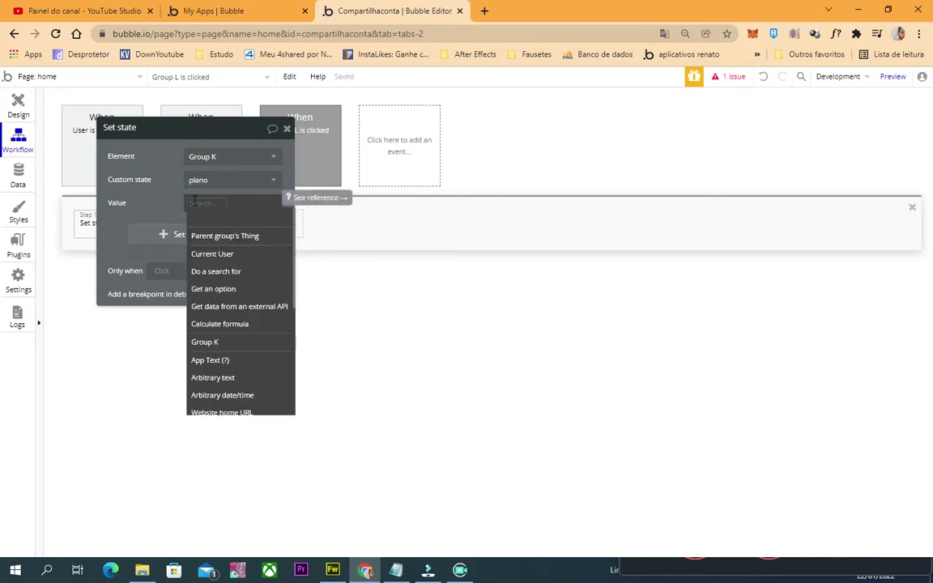
type("Netflix")
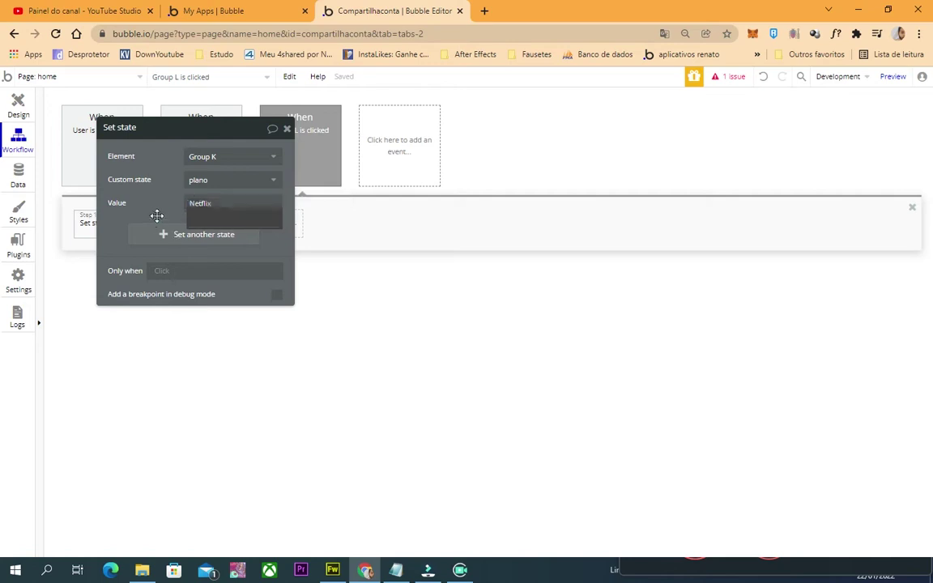
key("Return")
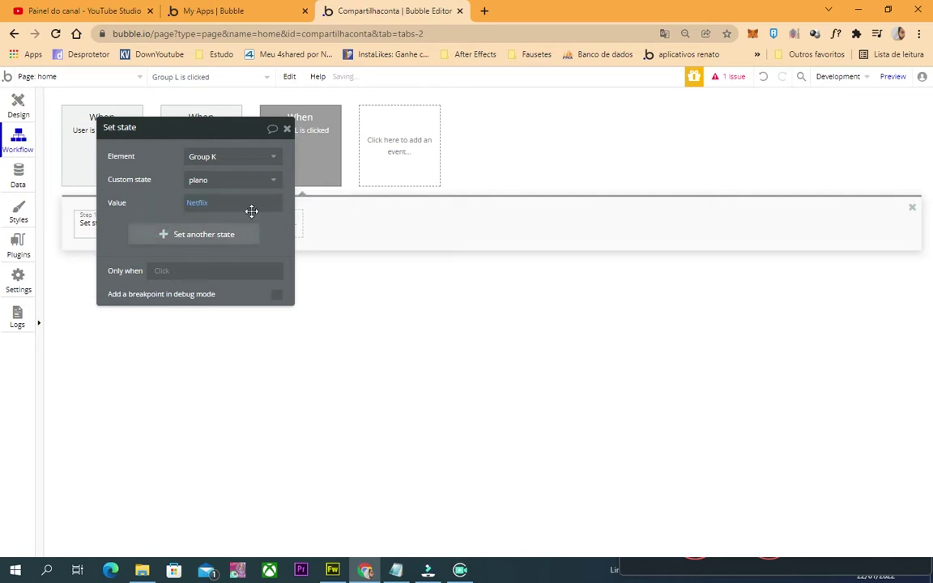
left_click(288, 129)
Copy the Set state action into a new click workflow for the Prime Video group, with the value Prime video
left_click(110, 213)
left_click(19, 104)
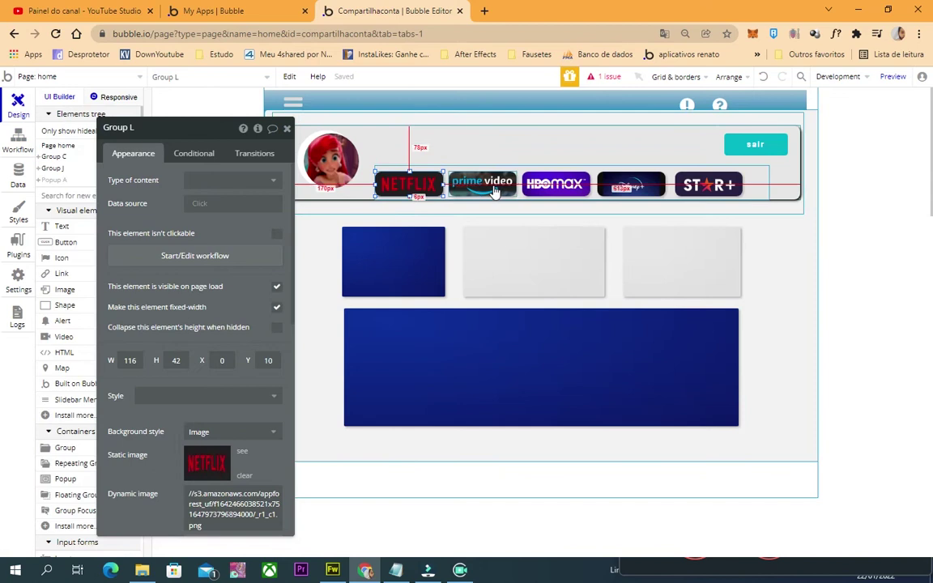
left_click(483, 183)
left_click(203, 256)
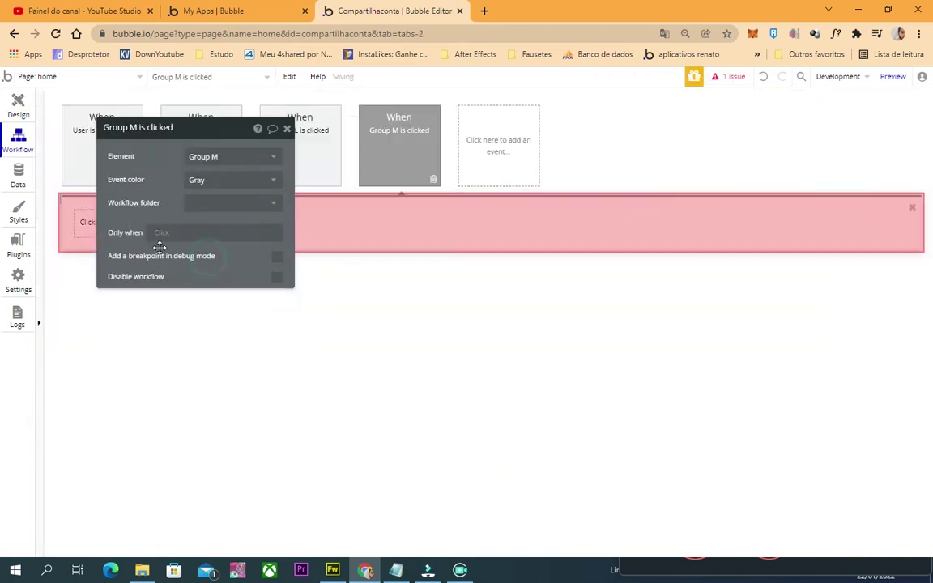
left_click(119, 231)
key("ctrl+v")
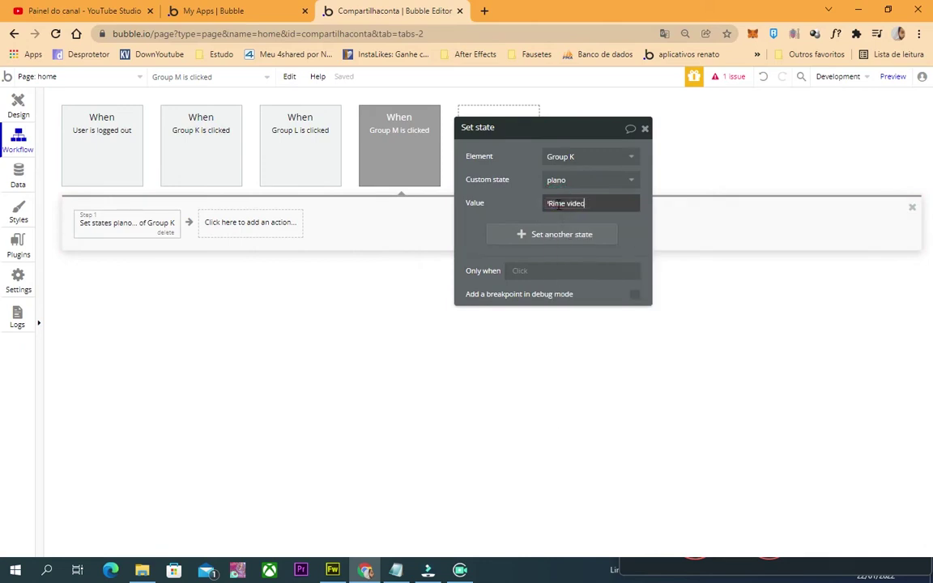
left_click(555, 202)
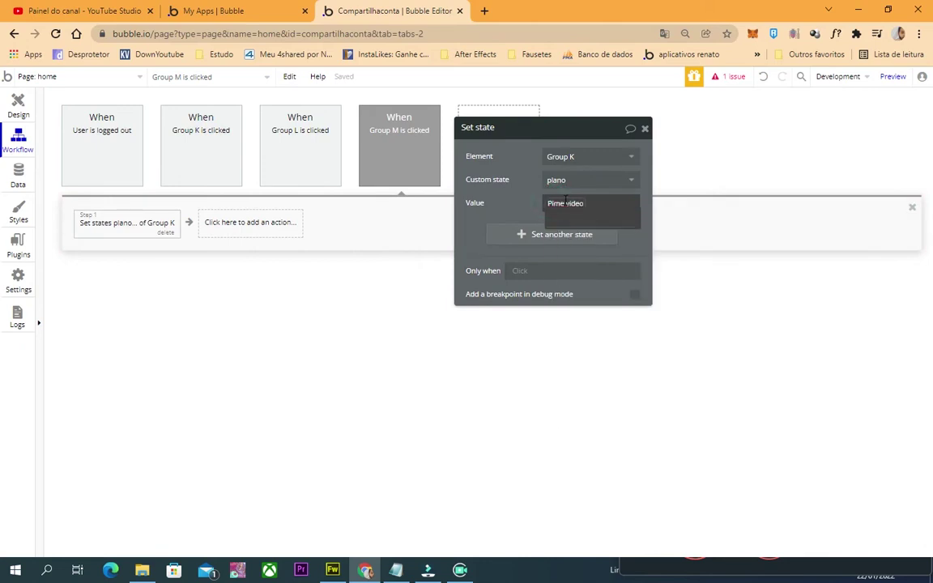
left_click(501, 213)
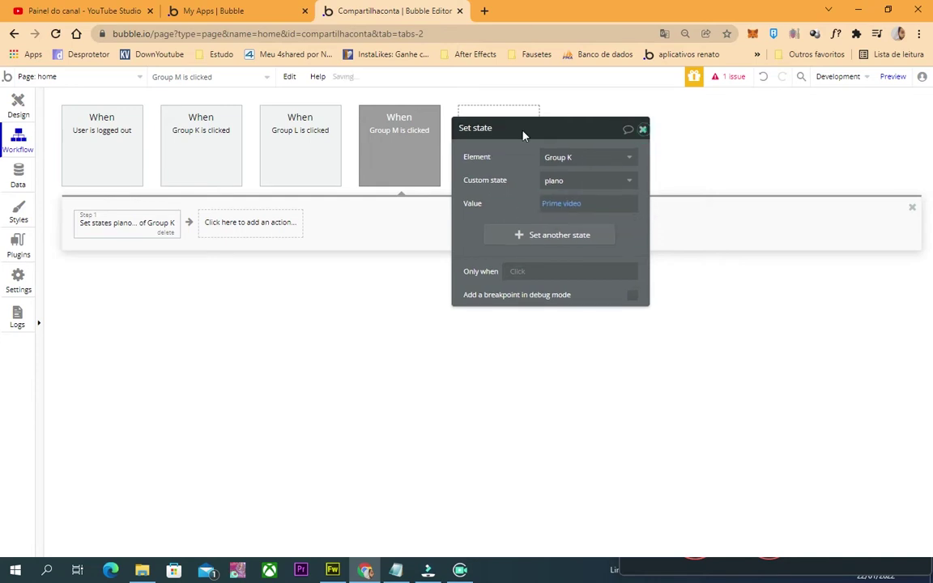
left_click(20, 106)
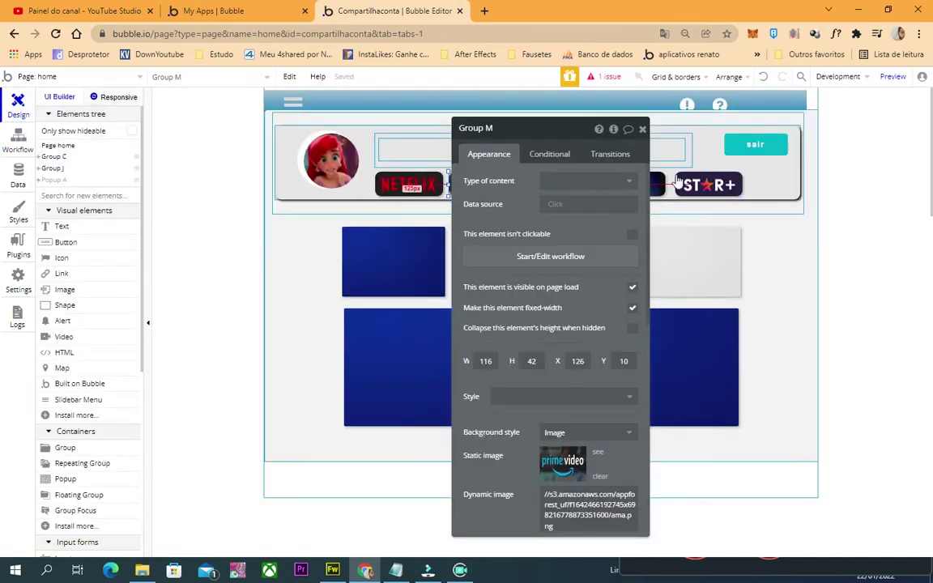
scroll(95, 392, "down", 1)
scroll(96, 392, "down", 4)
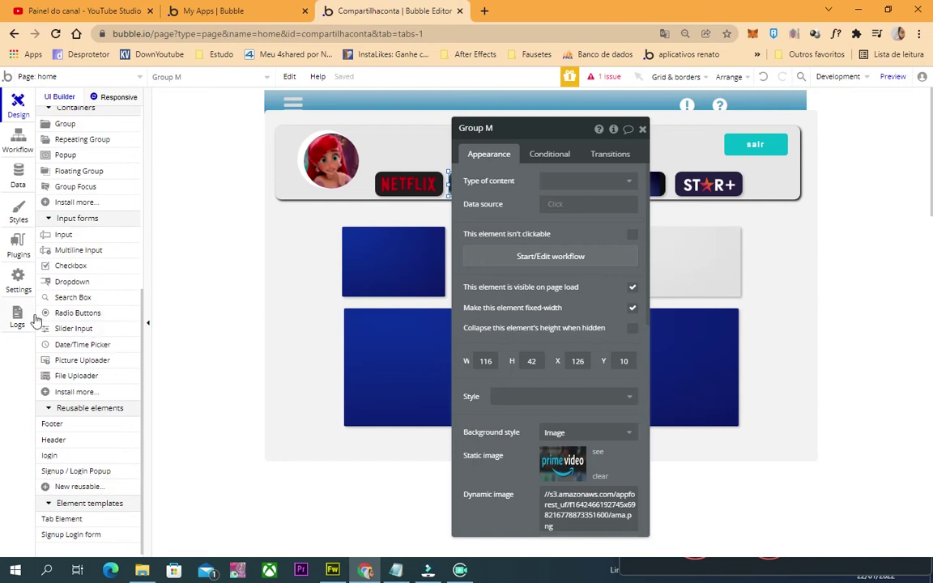
left_click(81, 282)
left_click_drag(397, 140, 632, 179)
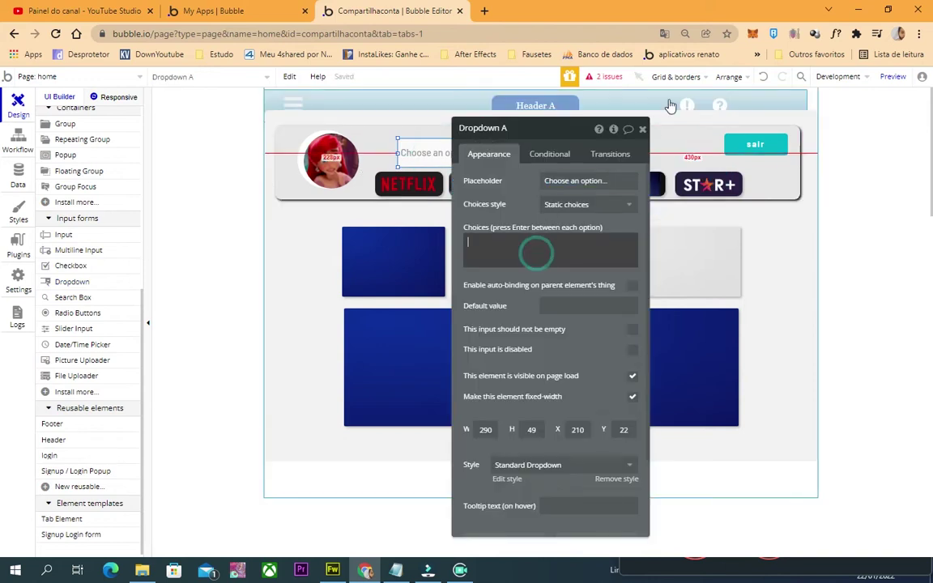
left_click(644, 130)
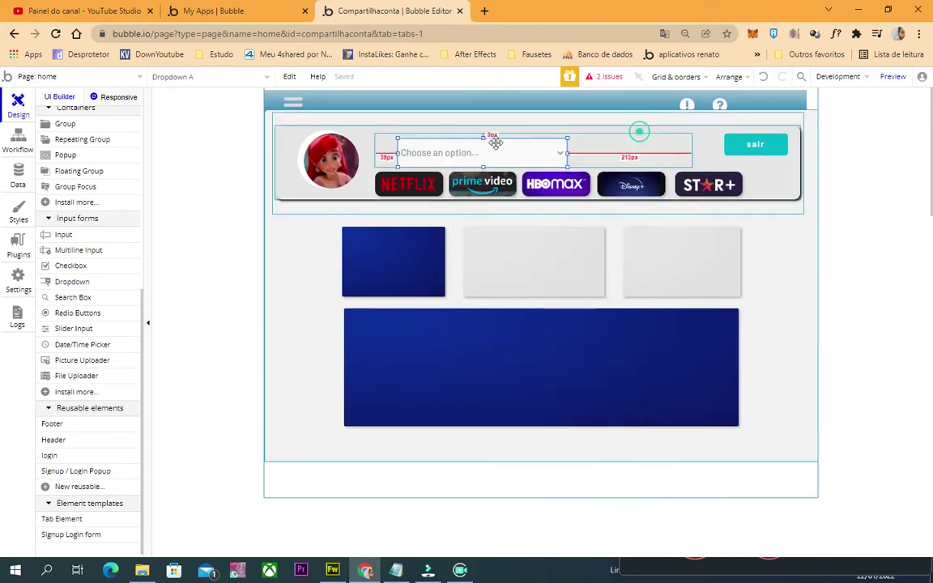
key("ctrl+z")
key("ctrl+z")
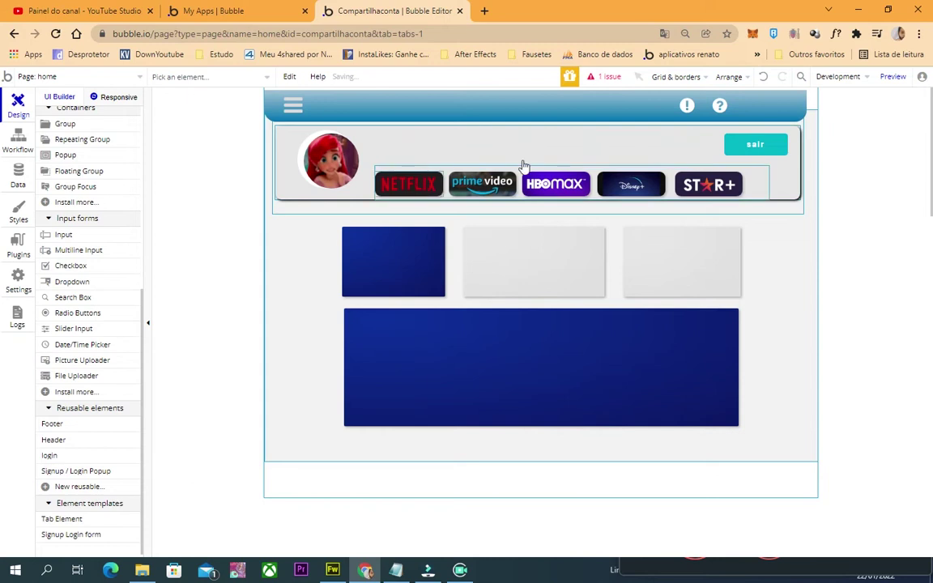
Paste the Set state action into a new click workflow for the HBO Max group and set its value to HBO
left_click(551, 186)
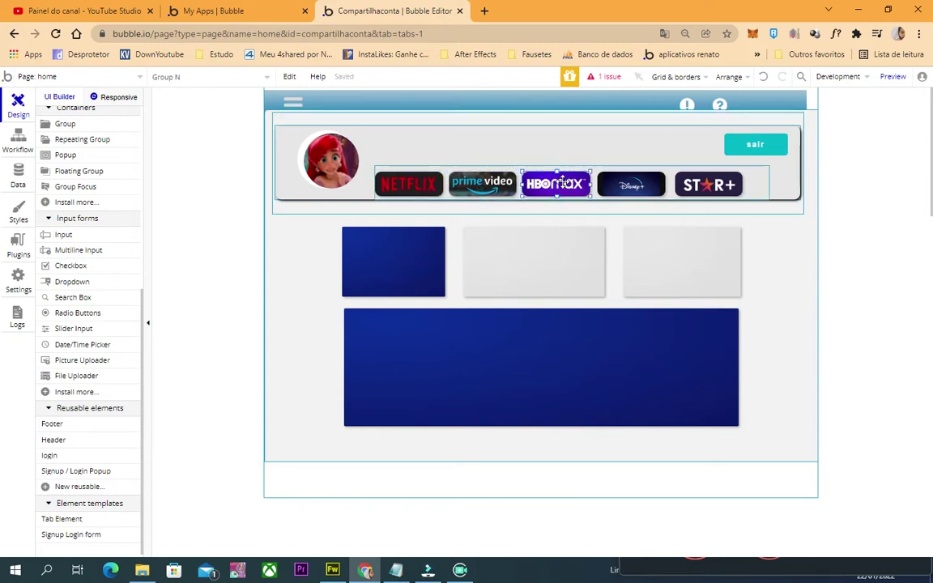
double_click(563, 182)
left_click(713, 256)
right_click(118, 228)
left_click(200, 233)
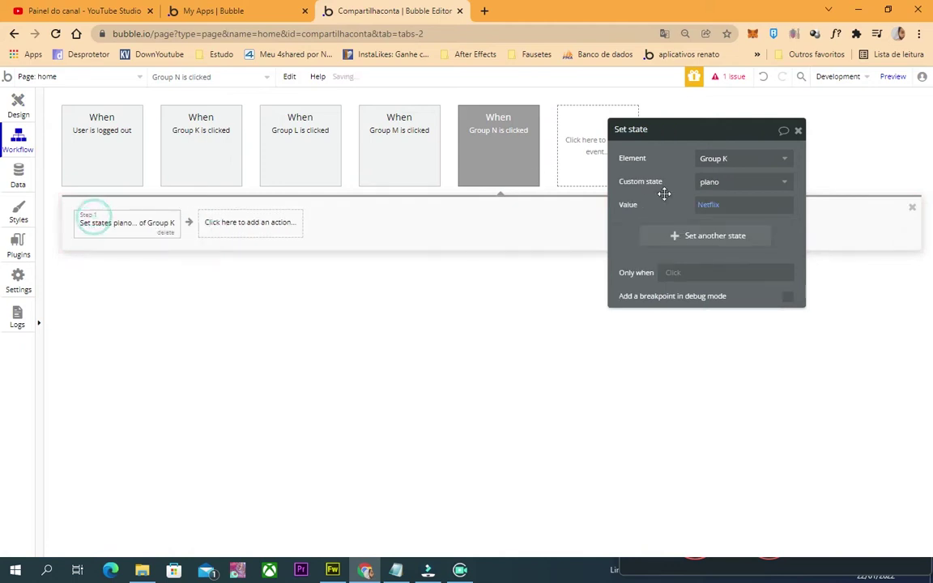
type("H")
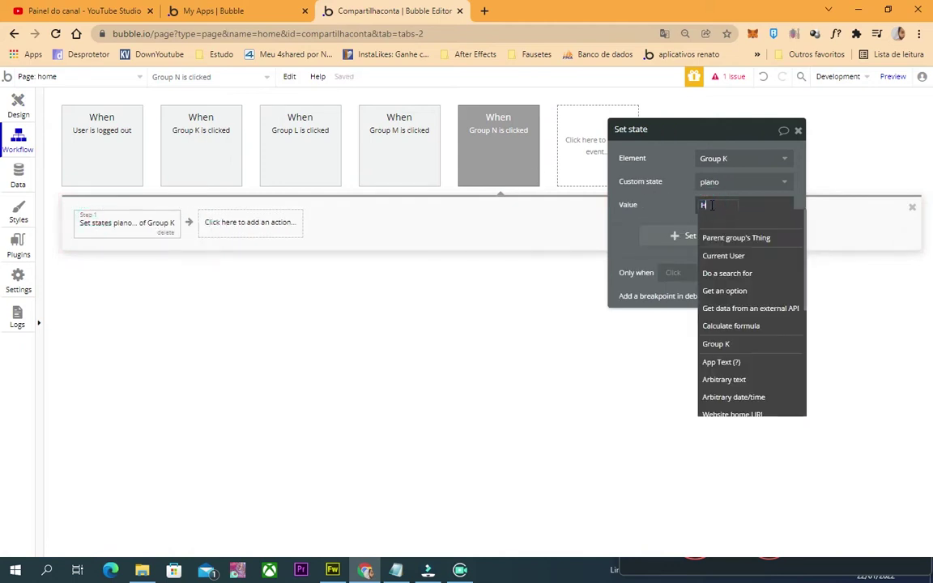
type("BO")
left_click(657, 217)
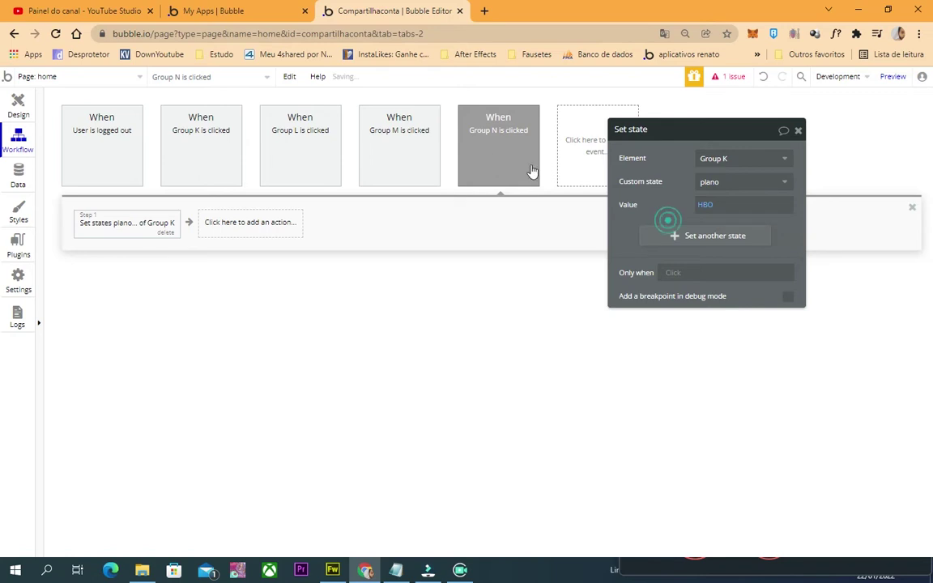
Paste the Set state action into a new click workflow for the Disney+ group, with the value Disney
left_click(18, 104)
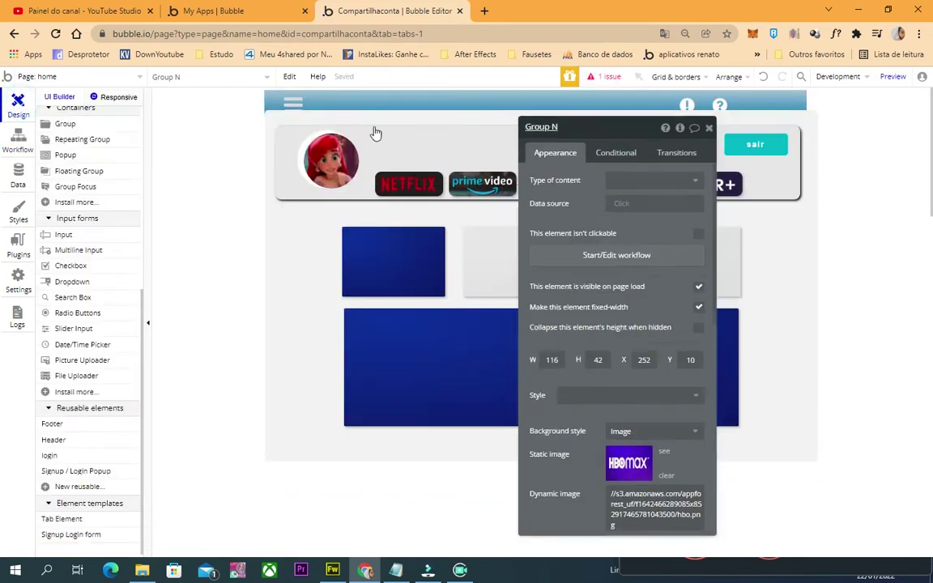
left_click(652, 190)
left_click(285, 255)
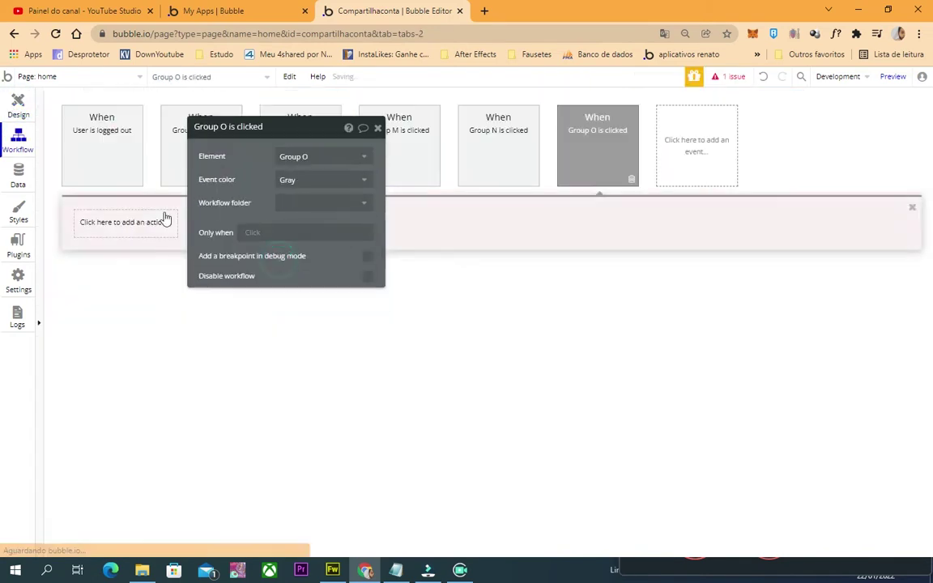
right_click(140, 223)
left_click(196, 231)
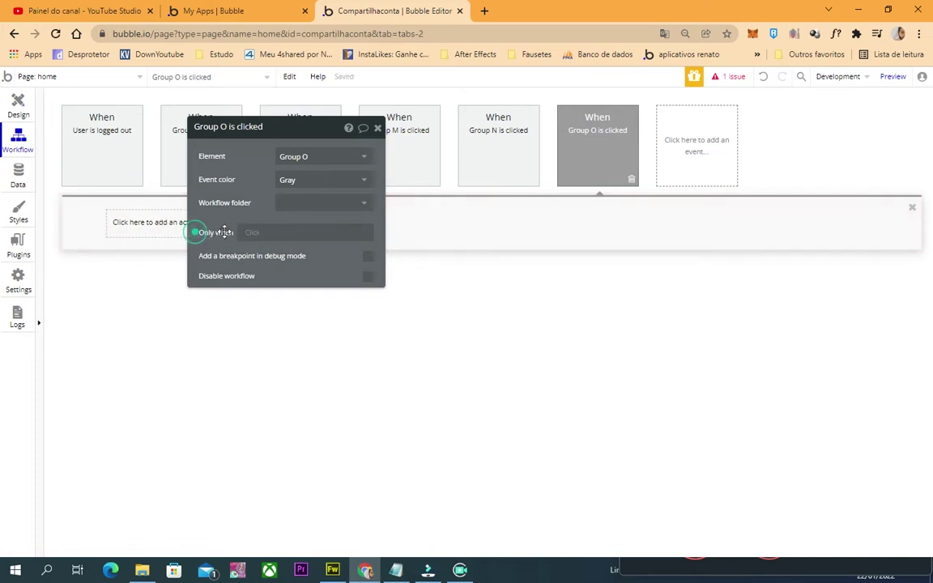
left_click(130, 215)
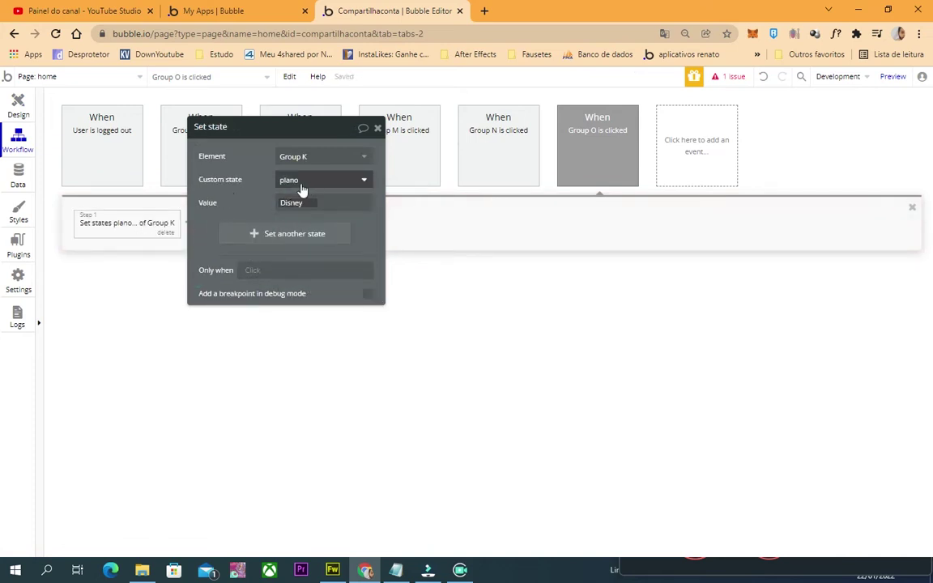
left_click(378, 128)
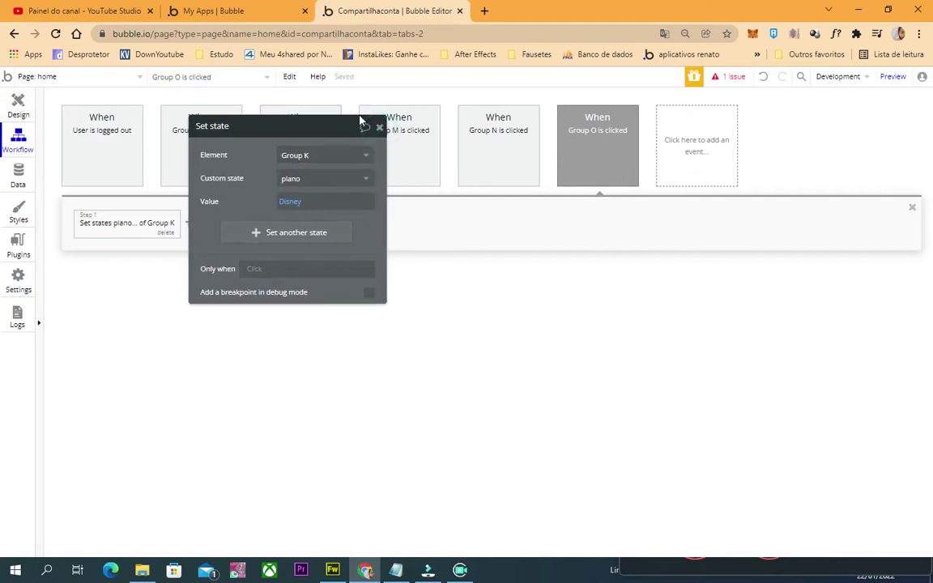
left_click(381, 128)
Paste the Set state action into a new click workflow for the Star+ group, with the value Star
left_click(17, 105)
double_click(709, 186)
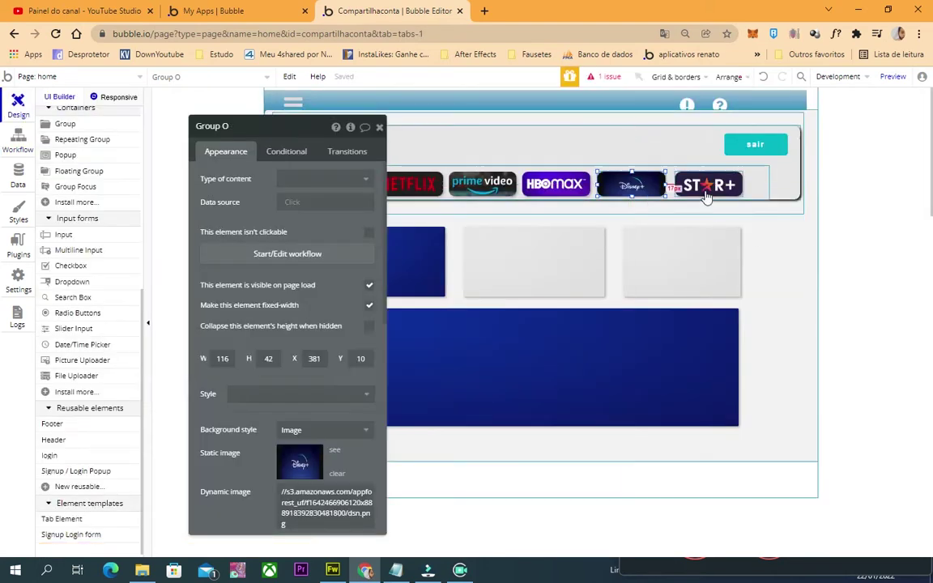
left_click_drag(266, 240, 269, 241)
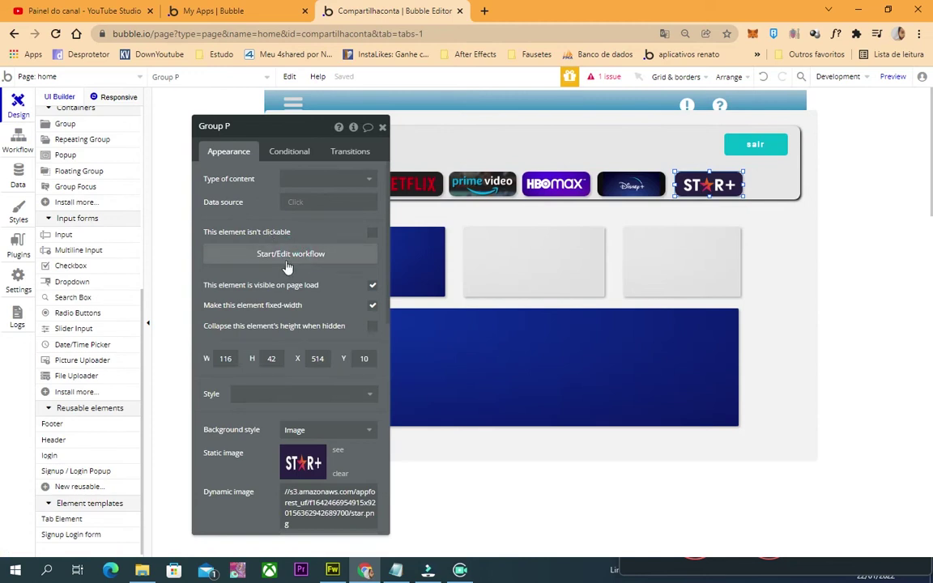
left_click(288, 256)
left_click(172, 234)
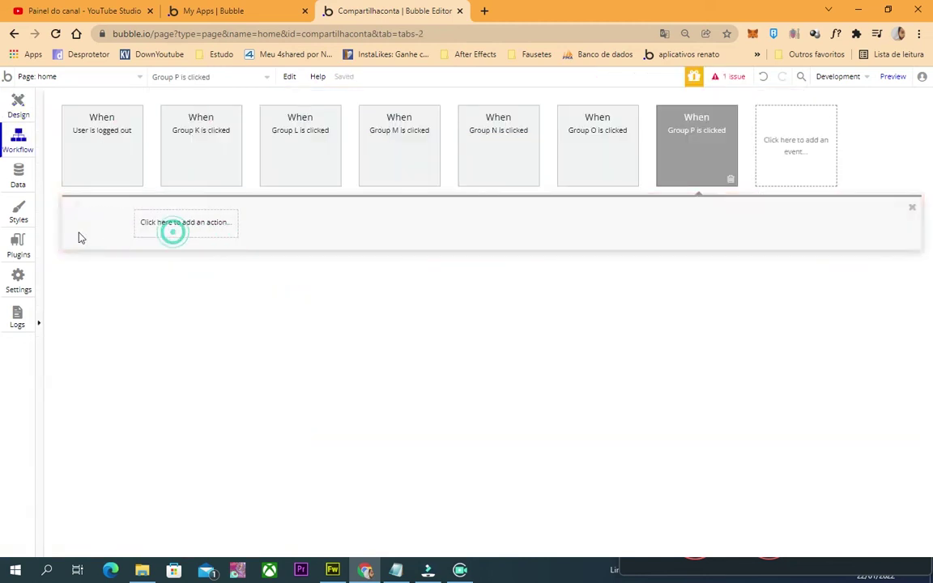
key("ctrl+v")
left_click(111, 225)
left_click(284, 204)
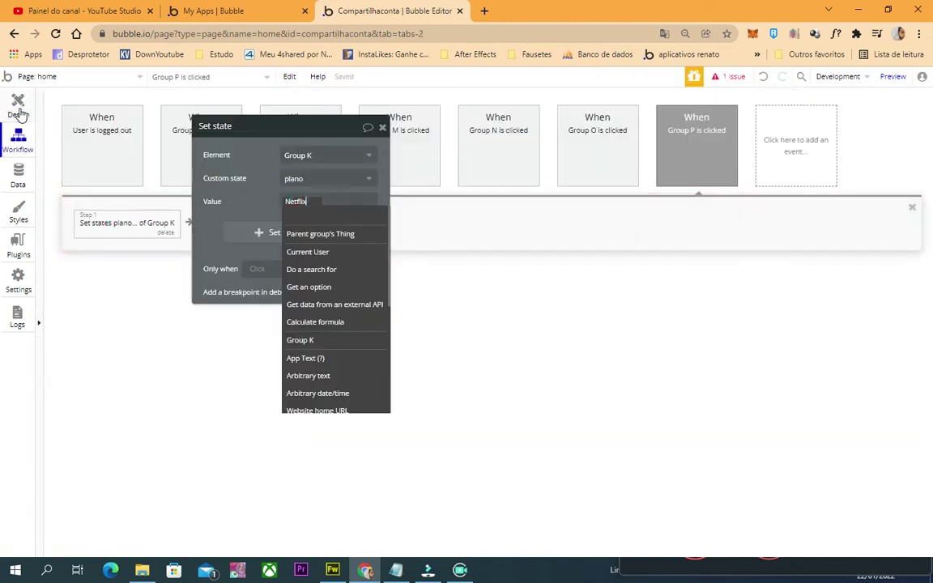
left_click(18, 103)
left_click(18, 146)
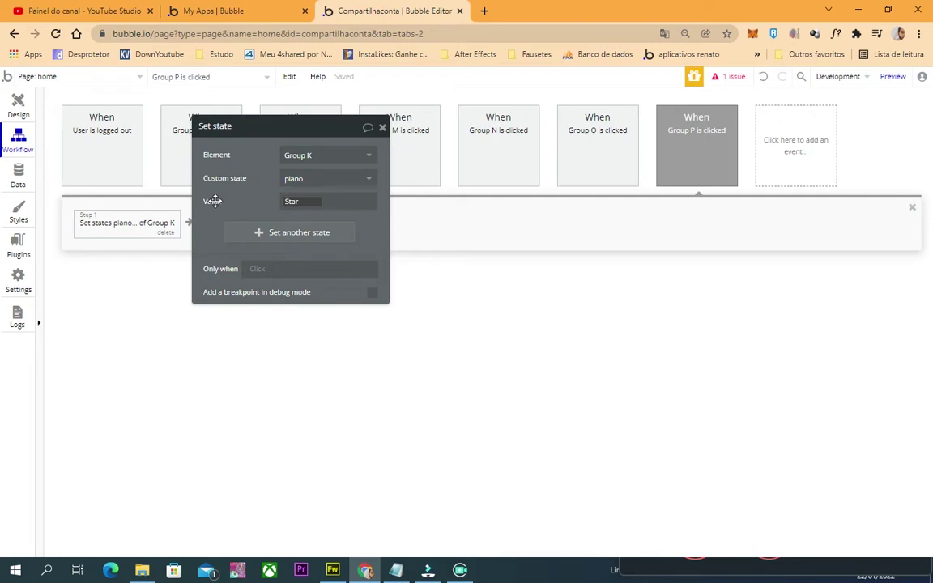
Reopen the Star+ group's click workflow and change the plano value in its Set state action to Star +
left_click(25, 102)
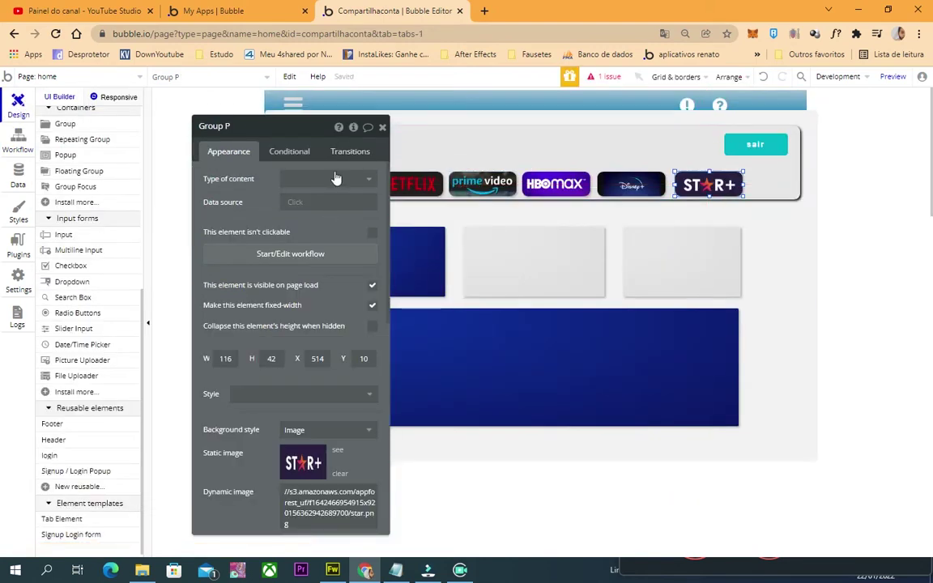
left_click(382, 130)
double_click(703, 182)
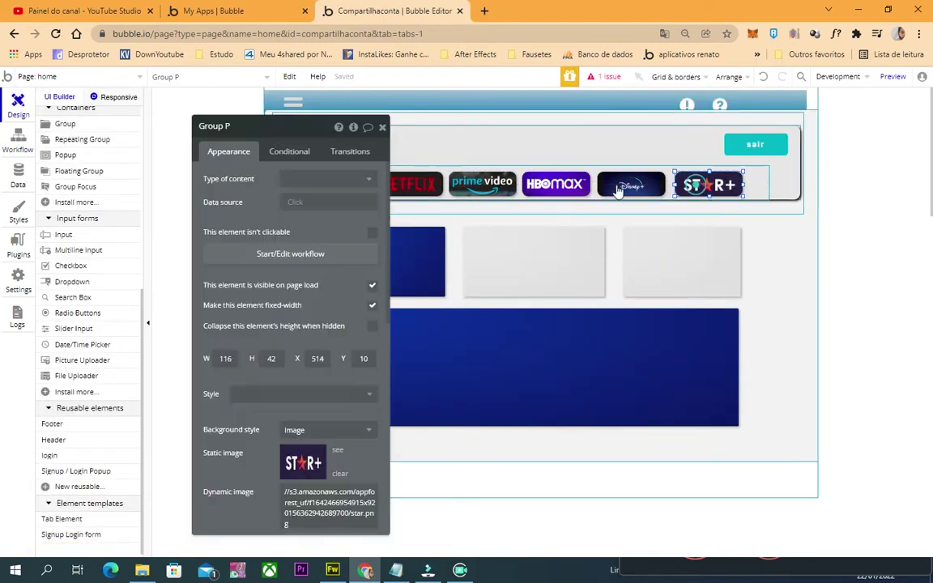
left_click(284, 254)
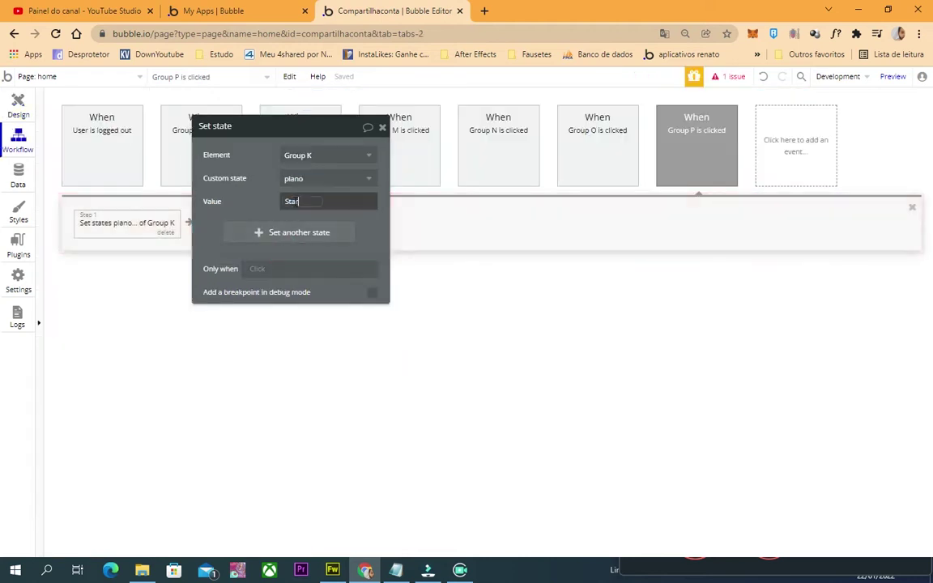
left_click(307, 201)
type("Star +")
left_click(202, 174)
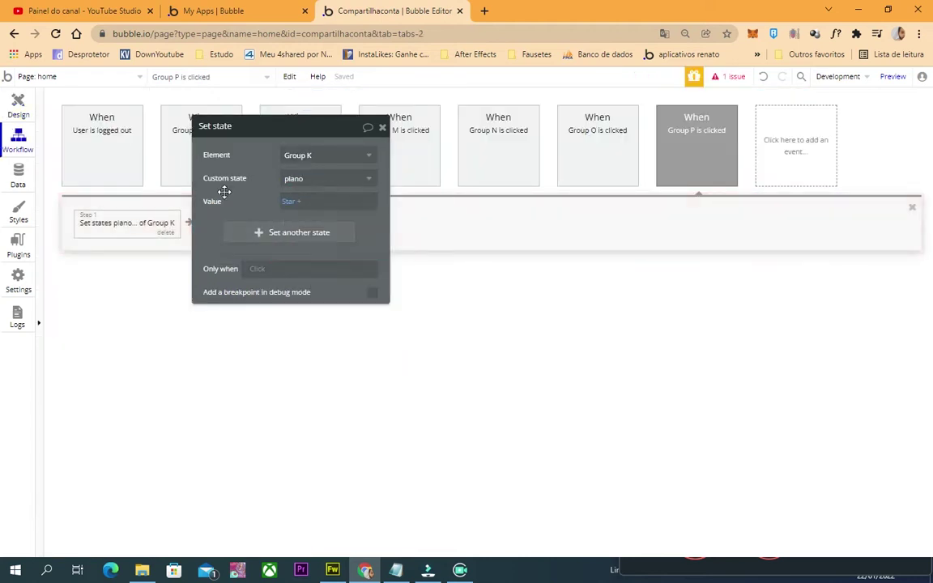
left_click(382, 129)
Reopen the Disney+ group's click workflow and change the plano value in its Set state action to Disney +
left_click(18, 105)
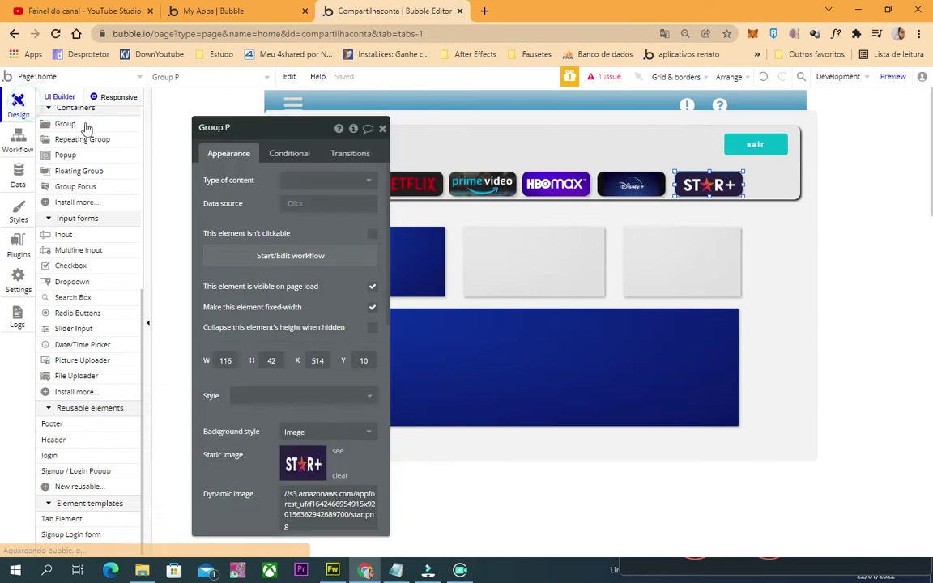
left_click(603, 180)
left_click(294, 258)
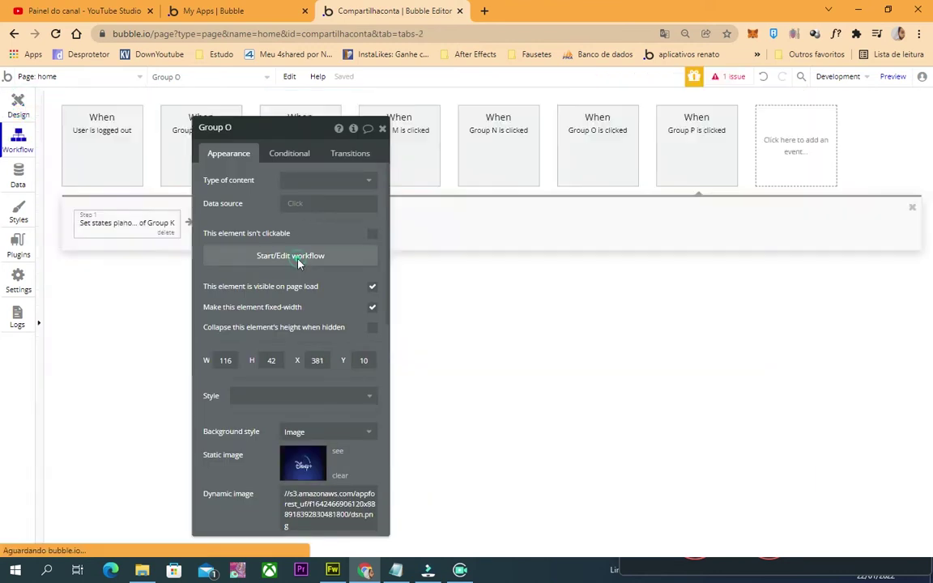
left_click(152, 223)
left_click(308, 205)
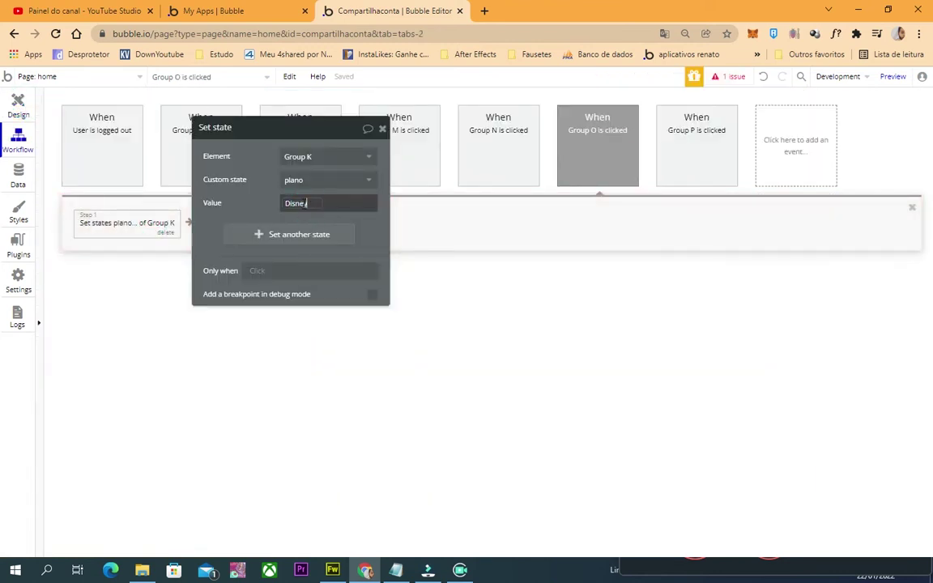
type("+")
left_click(263, 184)
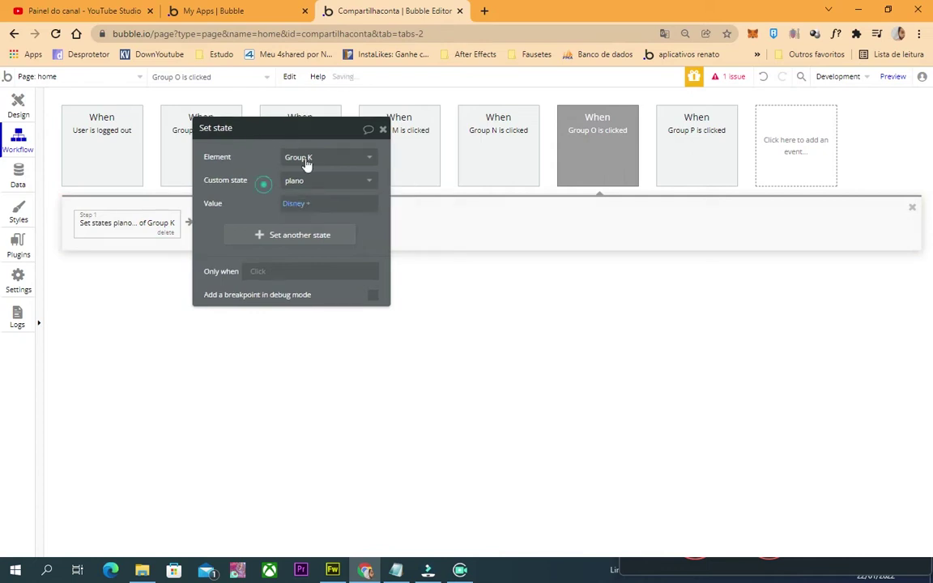
left_click(383, 130)
Inspect Group K's custom states and the workflow actions associated with it
left_click(18, 103)
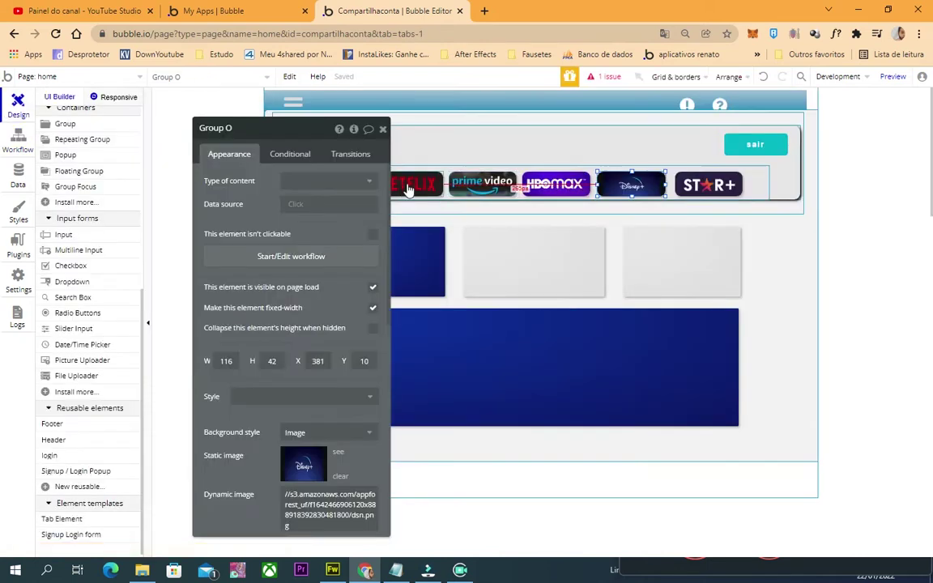
left_click(765, 187)
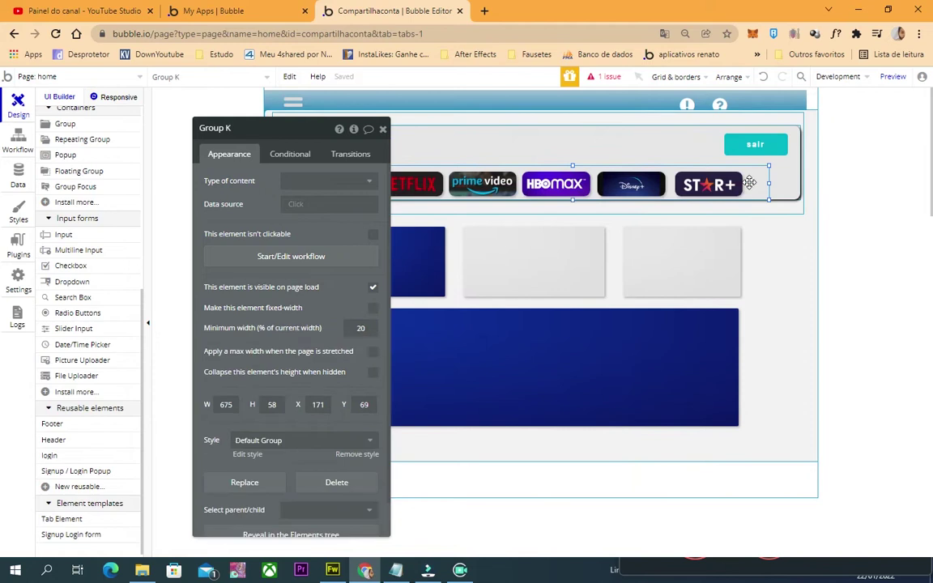
left_click(354, 129)
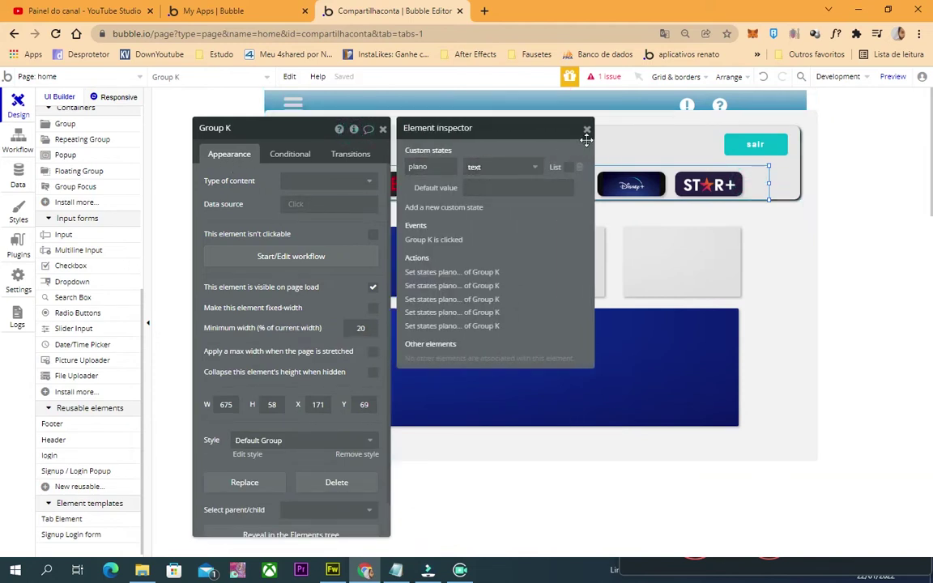
left_click(534, 126)
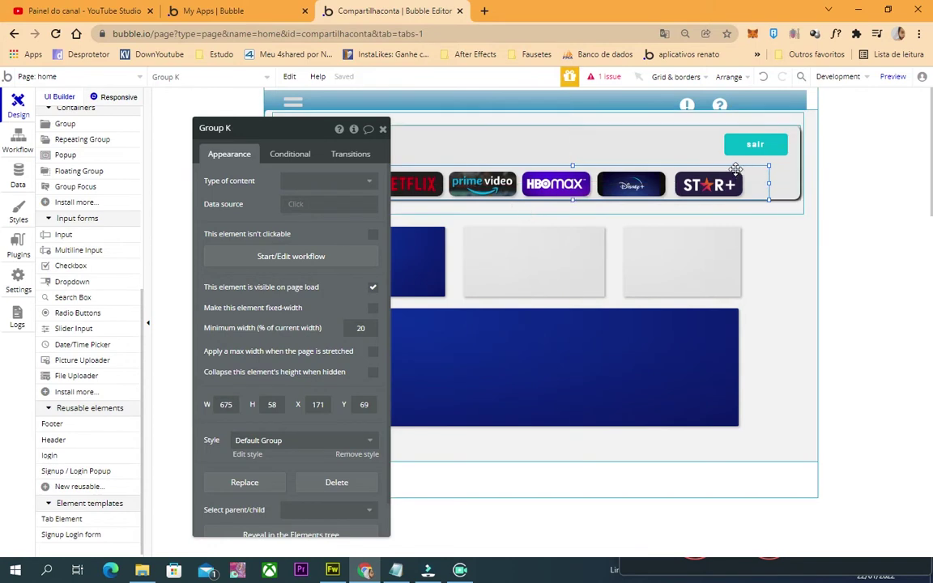
left_click(383, 128)
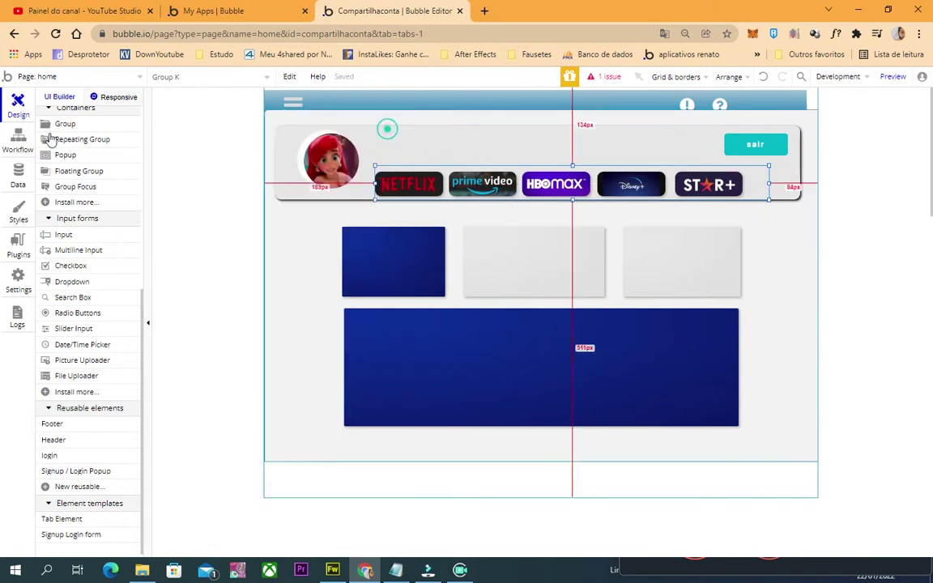
Select the Criar Plano popup and set its type of content to planos
scroll(98, 194, "up", 5)
left_click(69, 181)
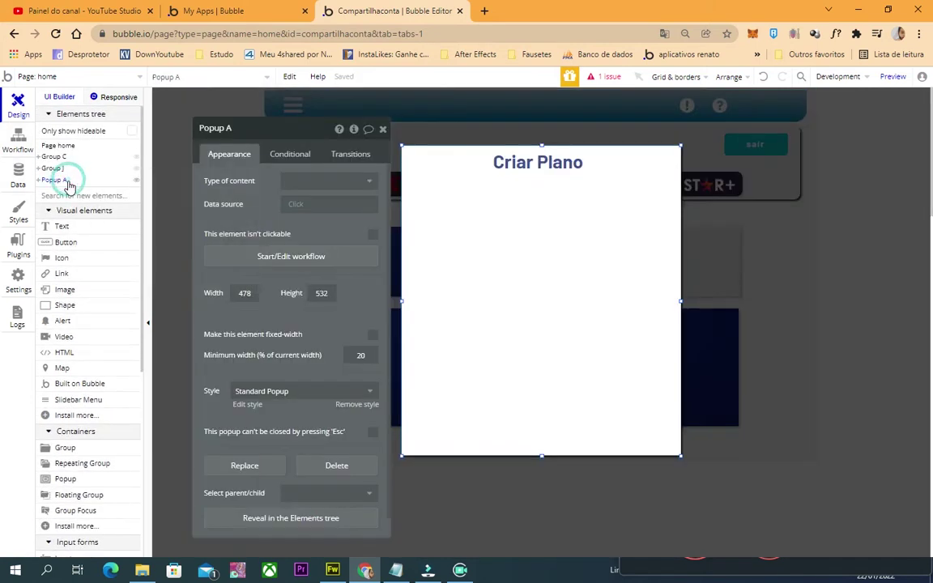
left_click(455, 184)
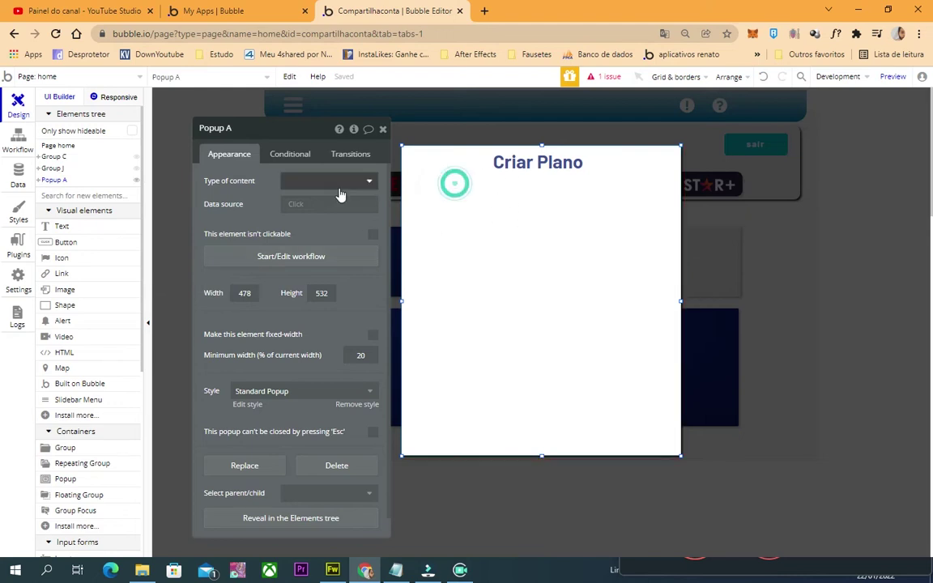
left_click(339, 187)
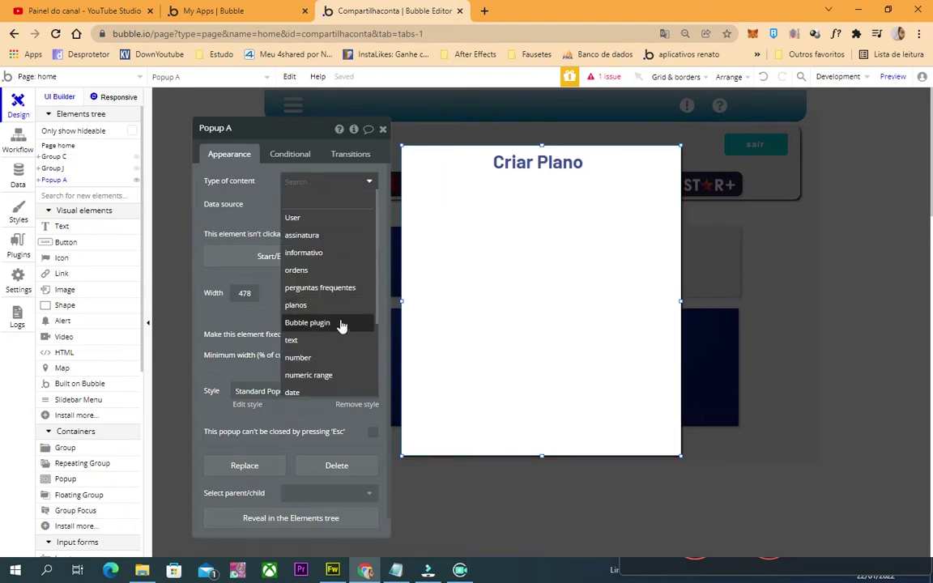
left_click(295, 307)
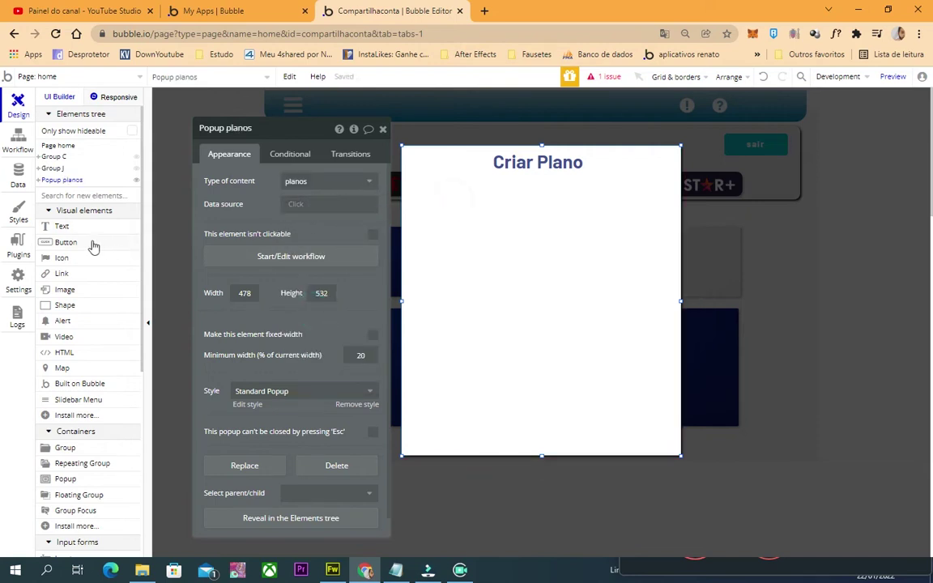
Add an Input element about 365 by 48 px to the popup, just beneath the Criar Plano title
scroll(90, 458, "down", 3)
scroll(109, 293, "up", 3)
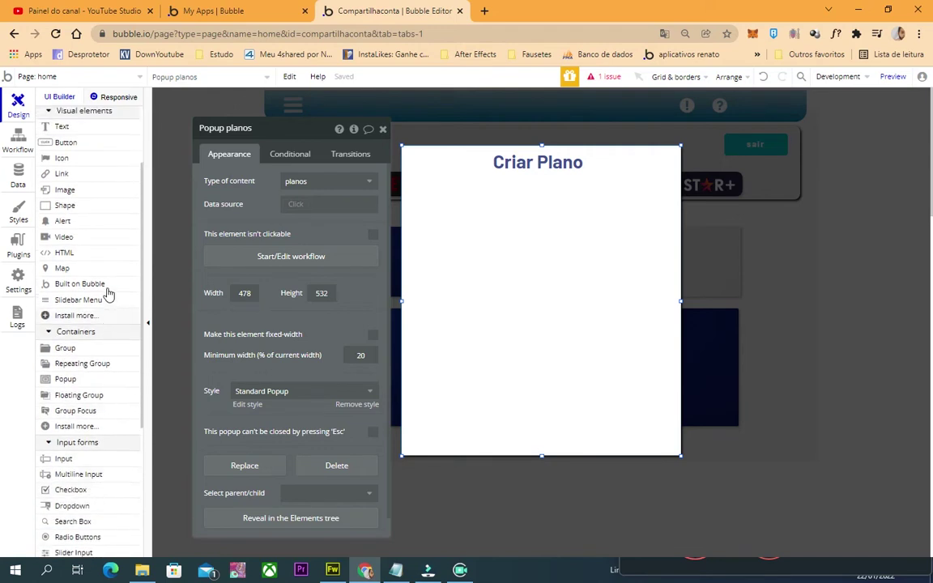
left_click(73, 227)
scroll(68, 373, "down", 3)
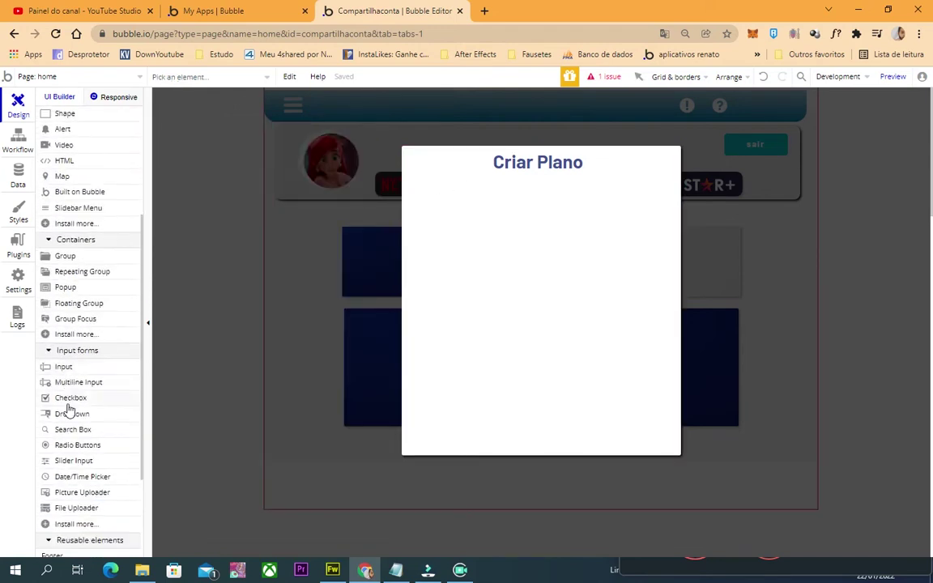
left_click(81, 366)
left_click_drag(505, 206, 629, 213)
left_click(515, 198)
left_click(503, 185)
left_click(517, 201)
left_click_drag(539, 208, 538, 220)
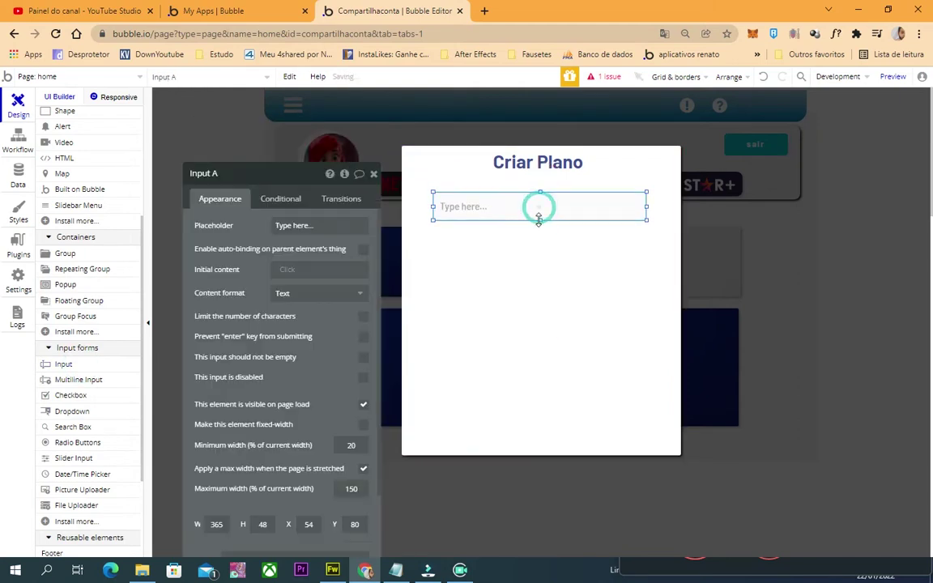
left_click(527, 212)
left_click(464, 209)
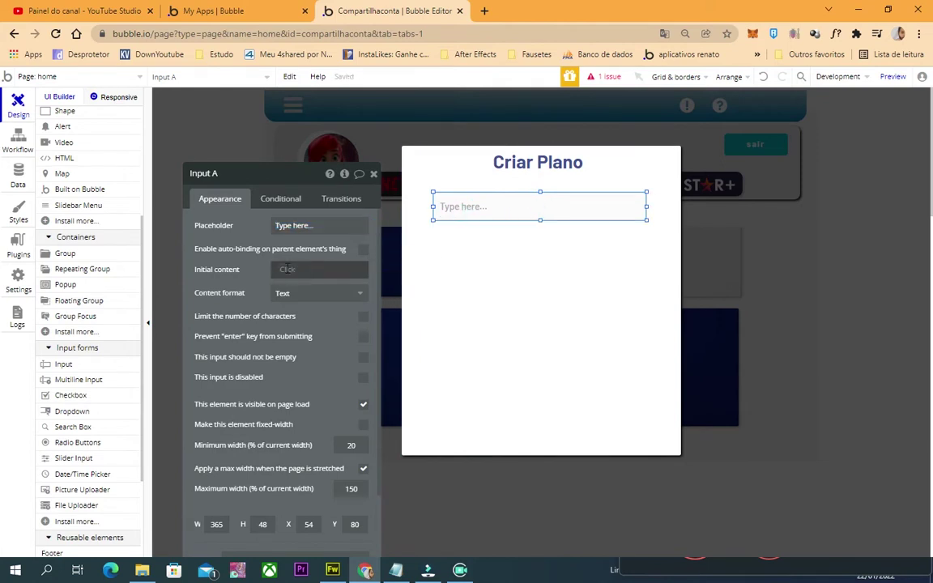
Set the popup input's initial content to Group K's plano
left_click(284, 270)
left_click(345, 339)
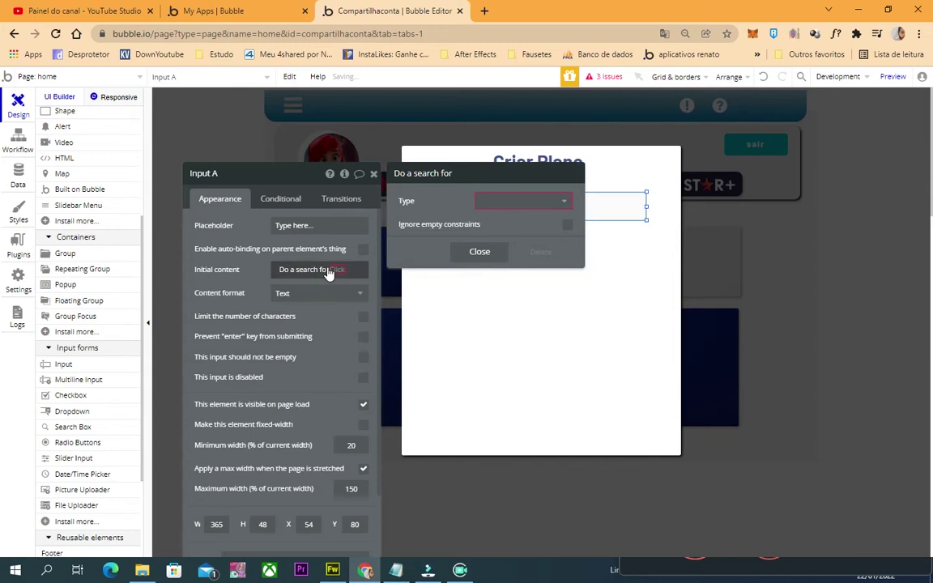
left_click(326, 270)
left_click(327, 269)
left_click(245, 258)
left_click(287, 272)
type("Group K")
left_click(326, 302)
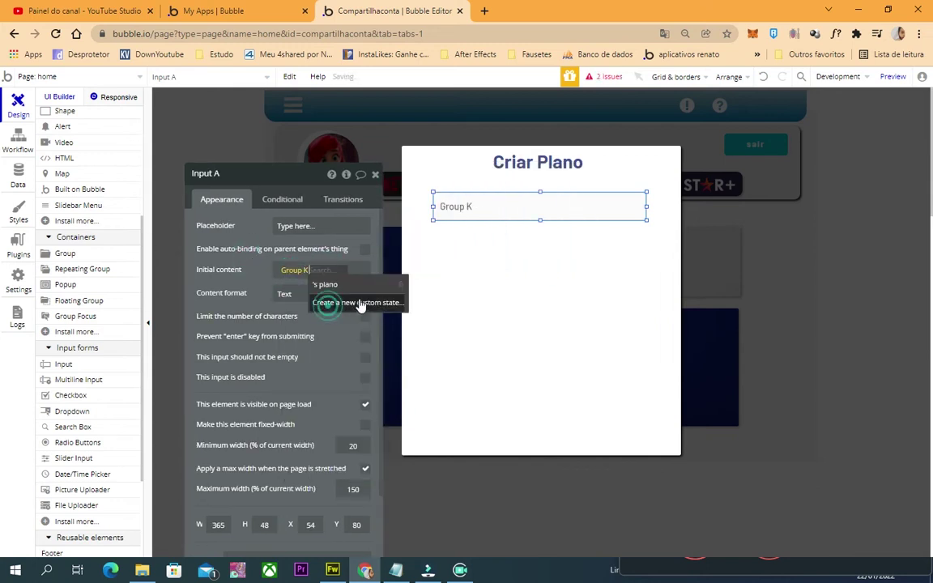
left_click(357, 285)
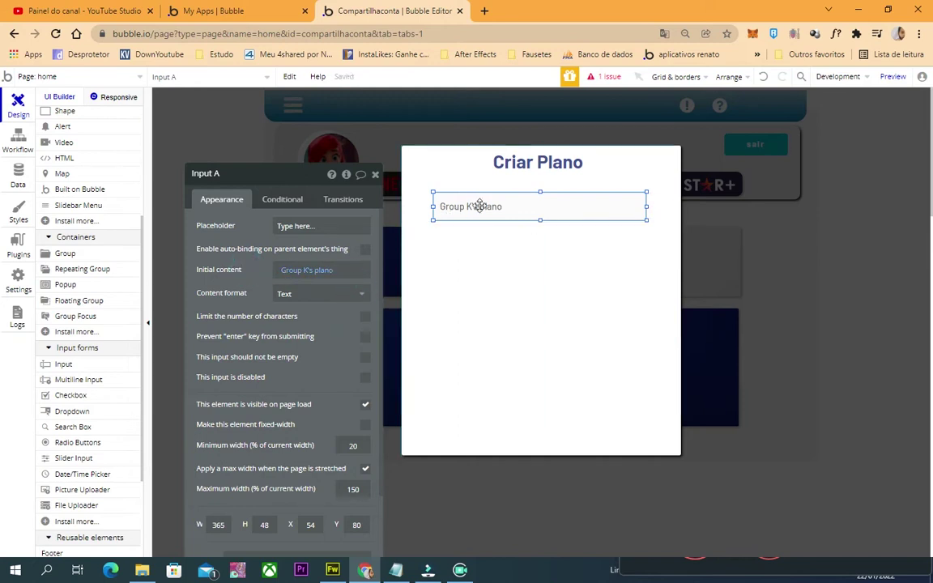
left_click(376, 176)
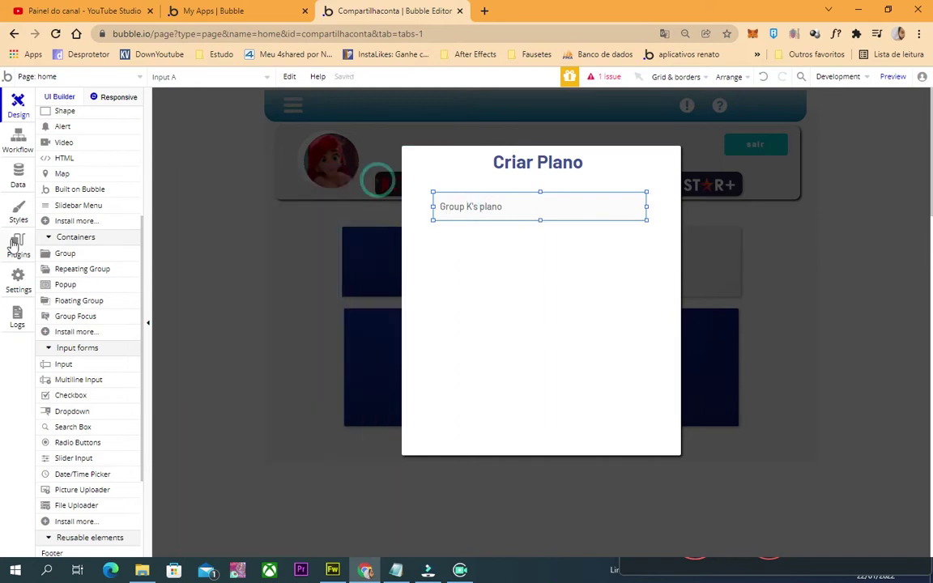
Draw a group about 425 by 368 px below the popup's title and move the plano input near its upper edge
scroll(73, 397, "up", 3)
left_click(67, 382)
mouse_move(418, 230)
left_mouse_down()
mouse_move(559, 395)
mouse_move(661, 434)
left_mouse_up()
left_click(546, 192)
left_click(526, 206)
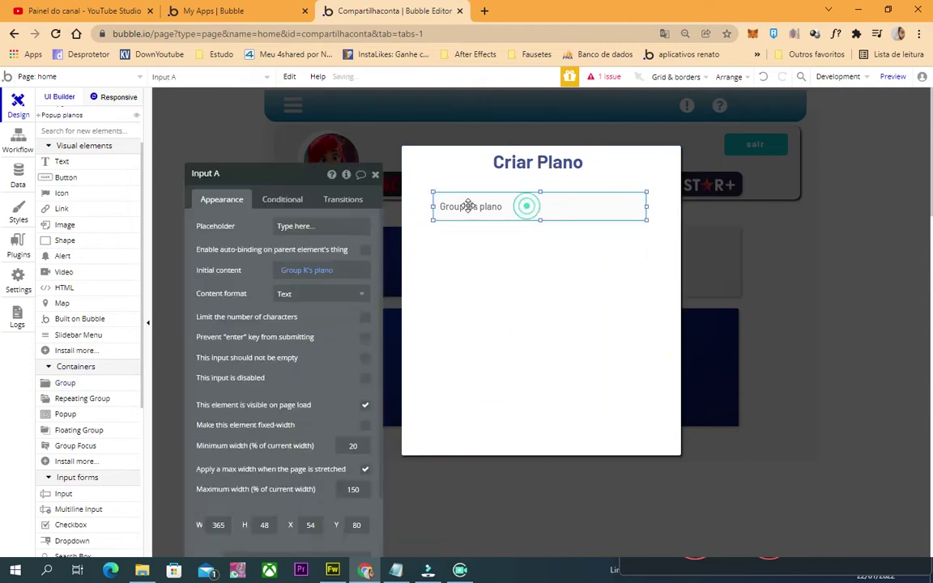
left_click_drag(469, 205, 469, 271)
left_click(510, 296)
left_click(510, 298)
double_click(512, 262)
left_click(547, 194)
left_click_drag(525, 225, 525, 210)
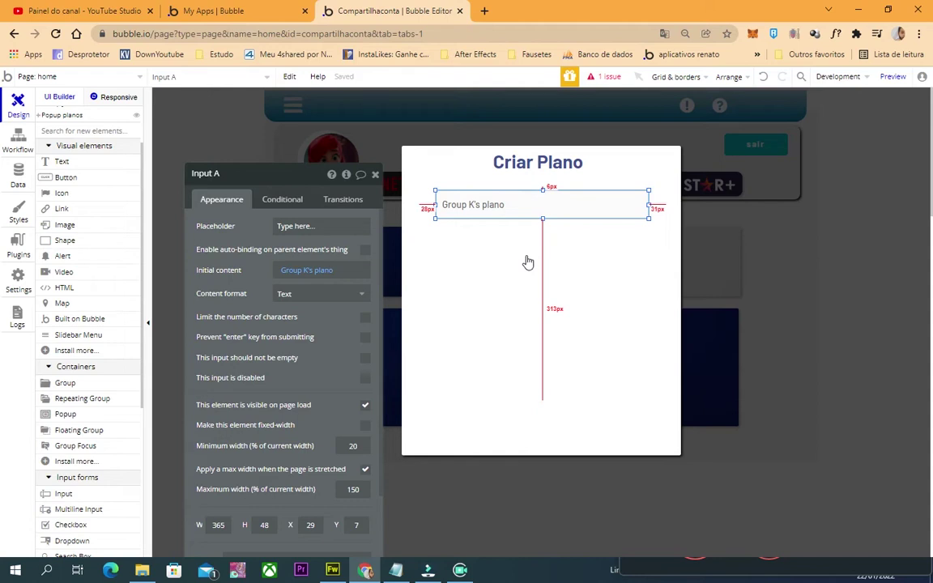
Reopen the Criar Plano popup and check the group that contains the plano input
left_click(765, 215)
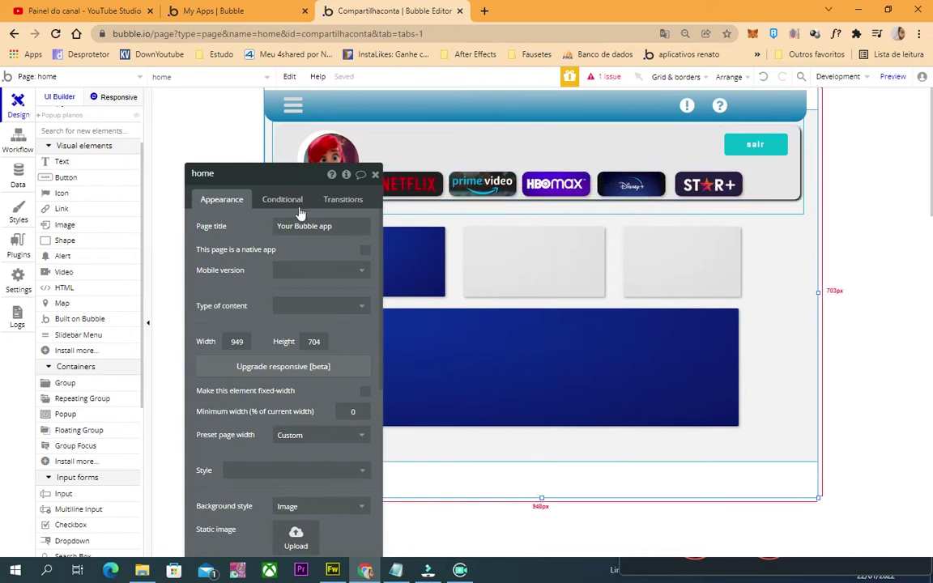
scroll(48, 166, "up", 2)
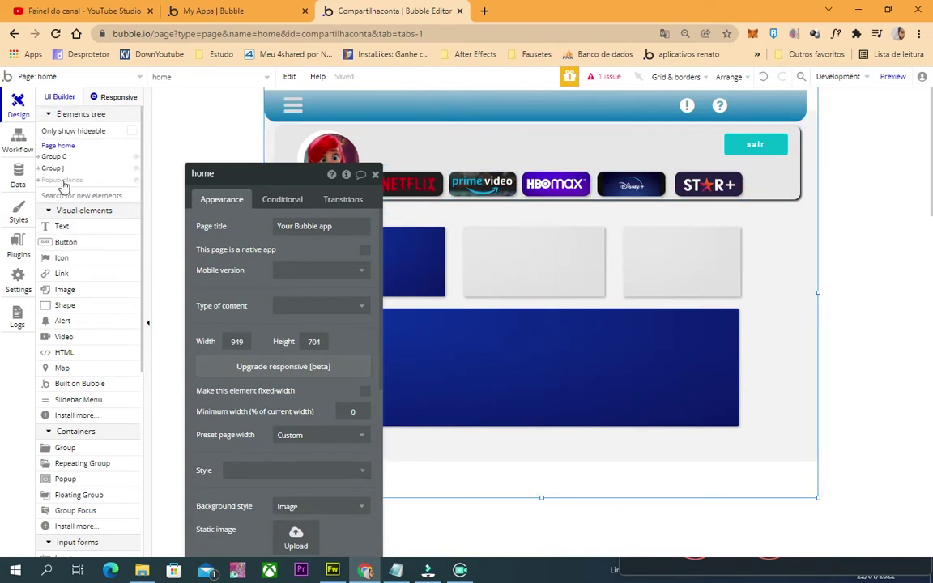
left_click(63, 180)
left_click(437, 252)
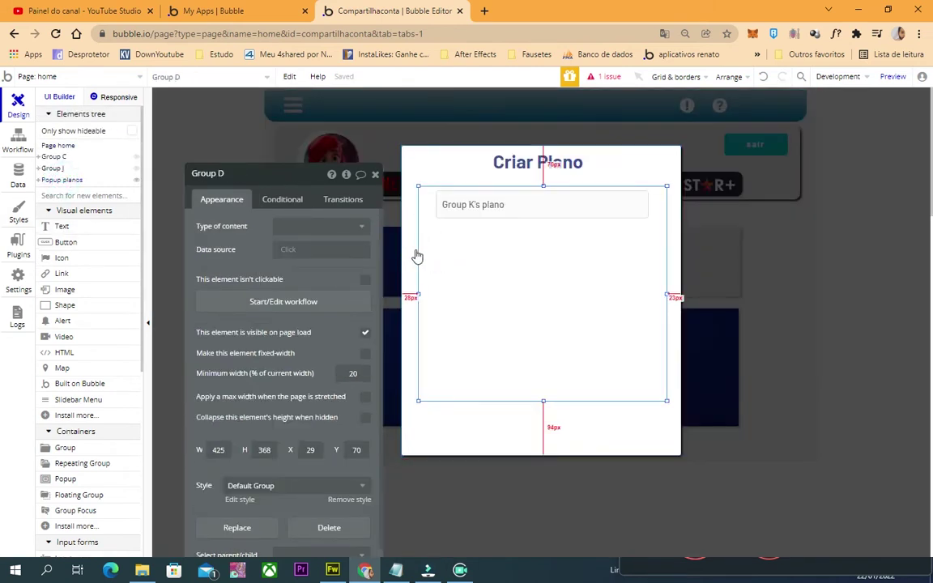
left_click(415, 249)
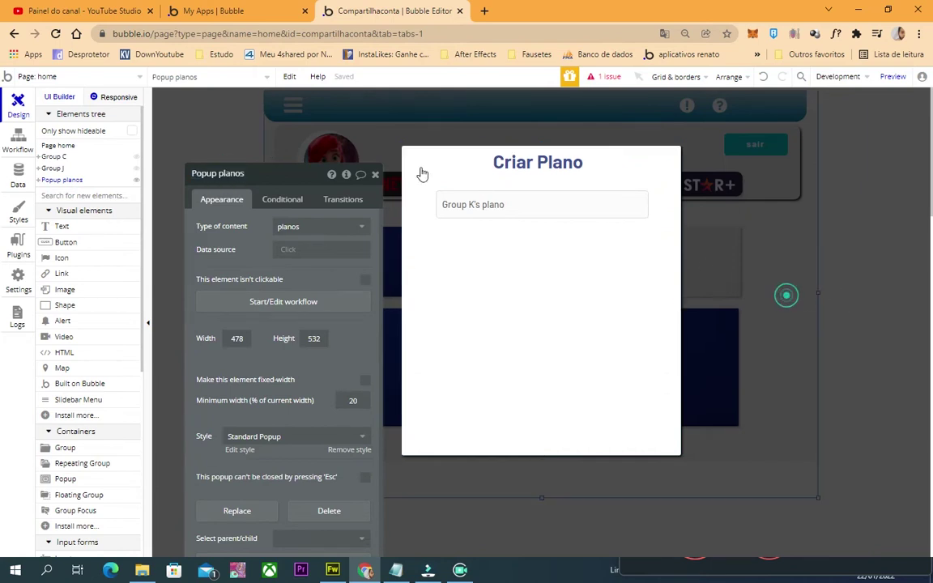
key("Escape")
Open the Netflix group's click workflow and add a Show an element action after its Set state action
left_click(417, 185)
left_click_drag(299, 177, 280, 182)
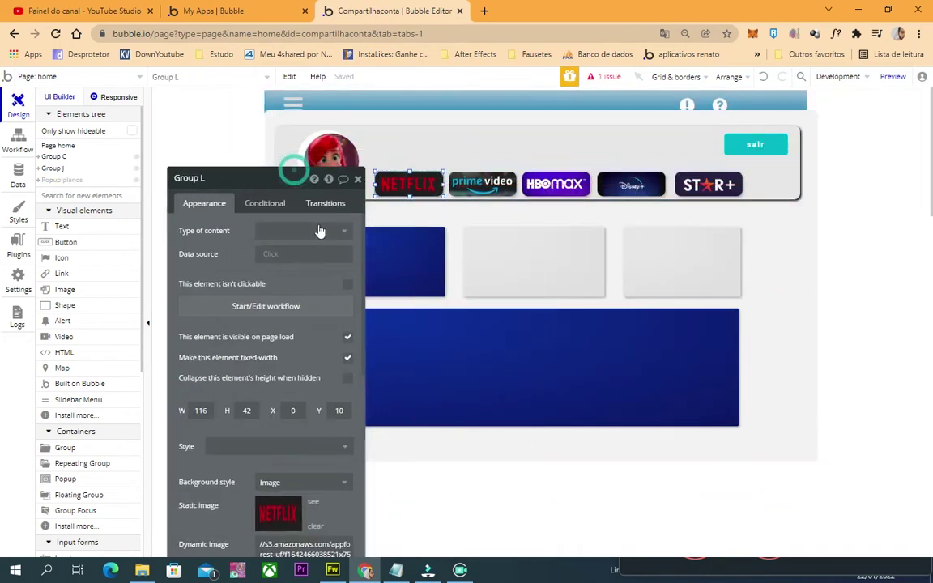
left_click(287, 309)
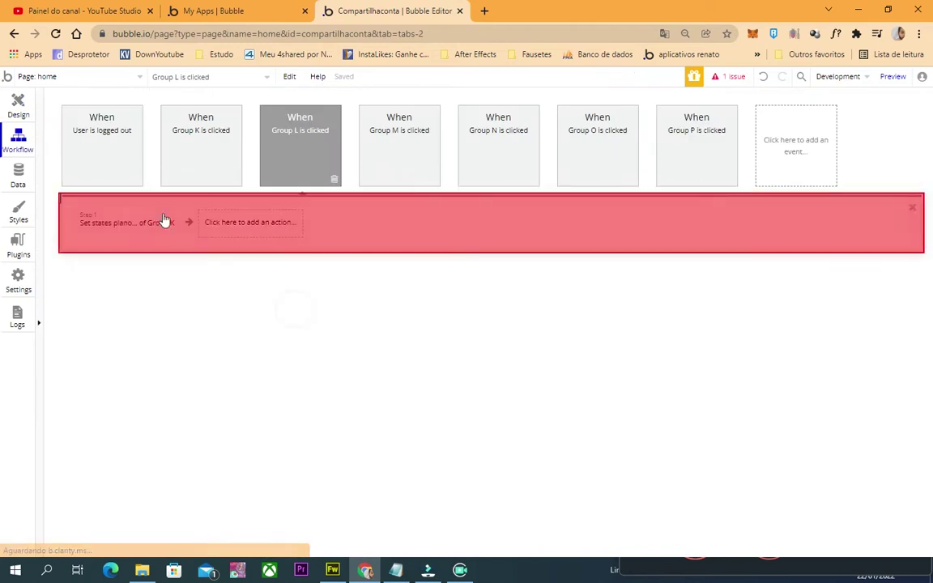
left_click(237, 219)
type("show")
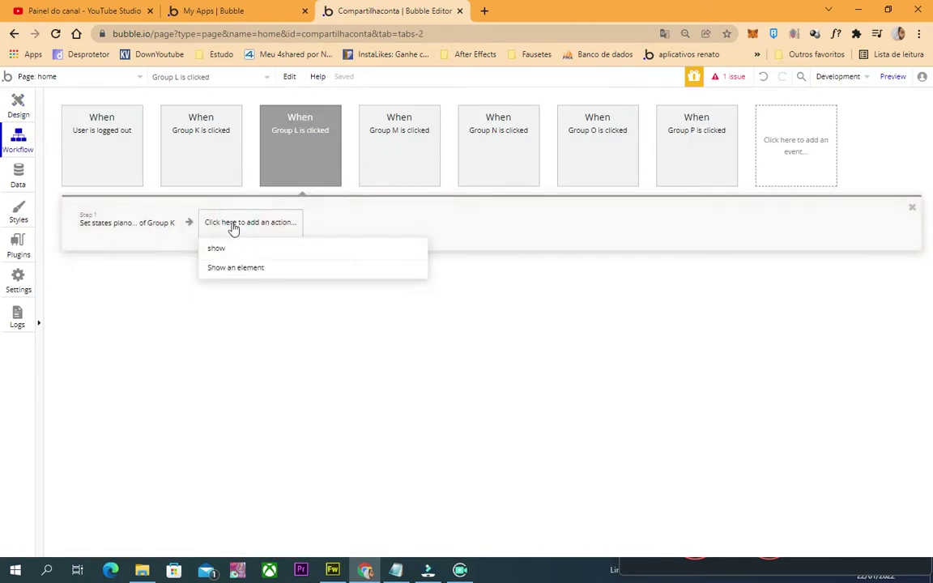
left_click(249, 269)
key("ctrl+v")
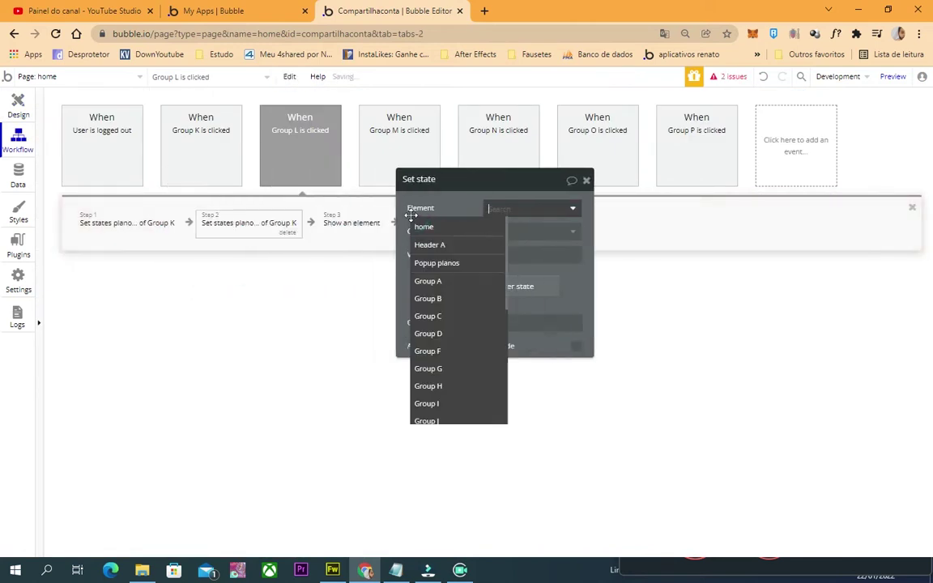
left_click(453, 262)
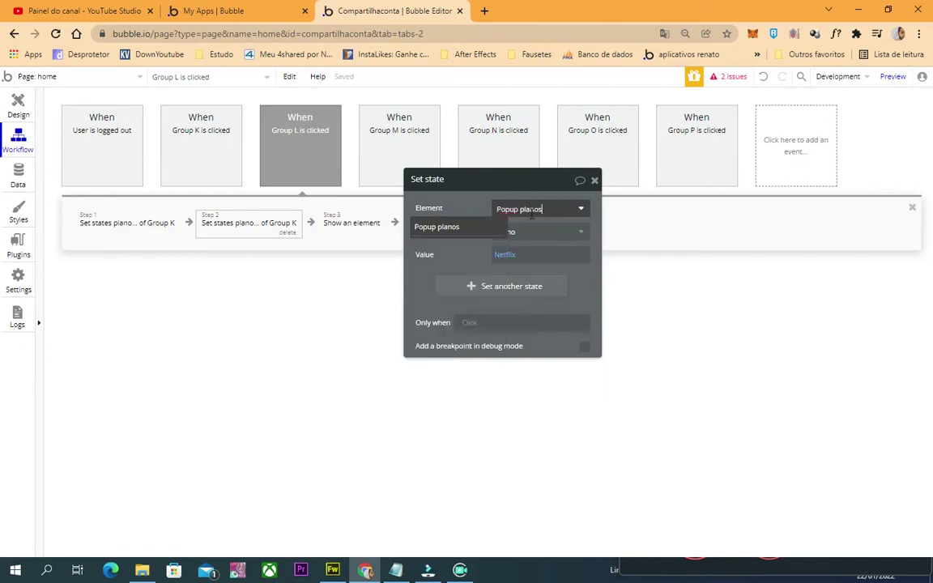
left_click(541, 233)
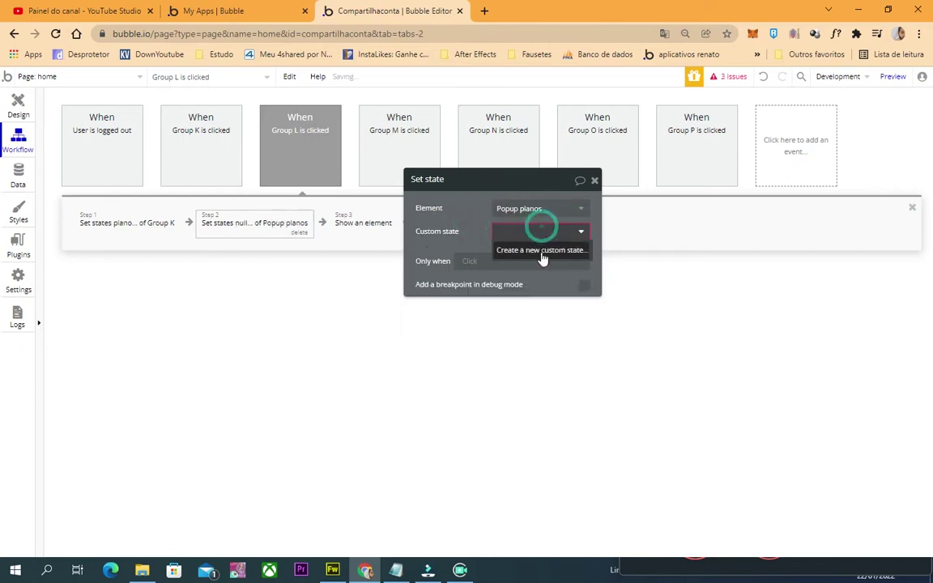
left_click(459, 218)
left_click(300, 233)
Set the element of the Netflix workflow's Show action to Popup planos
left_click(227, 222)
left_click(531, 219)
type("Popup planos")
left_click(525, 239)
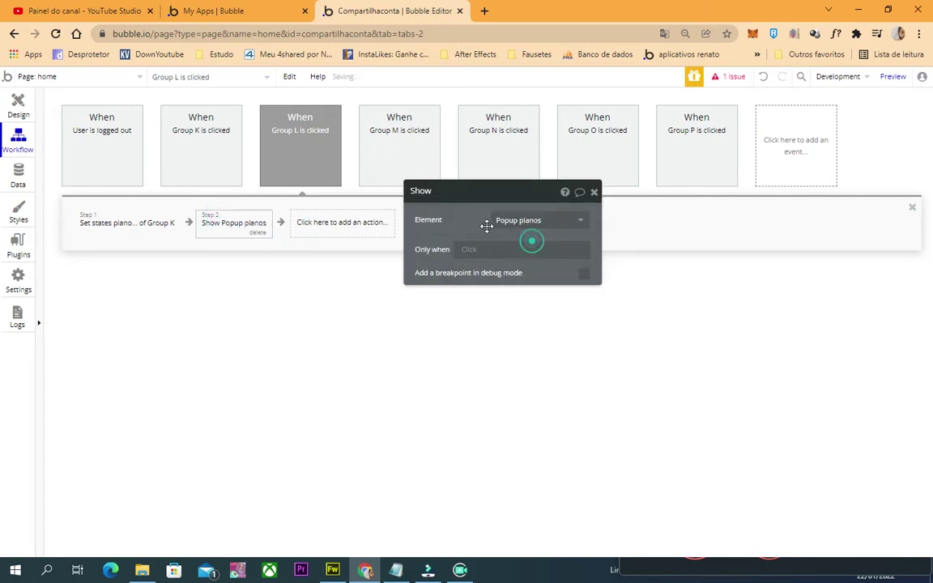
left_click(477, 225)
left_click(601, 193)
Copy the Show Popup planos action and paste it as the second action of the Prime Video group's click workflow
left_click(243, 222)
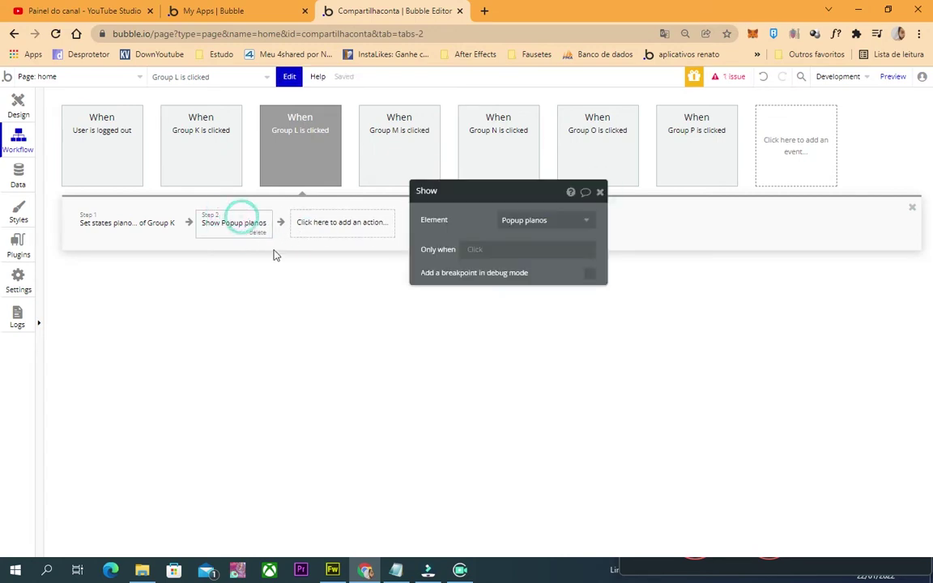
left_click(18, 105)
left_click(475, 198)
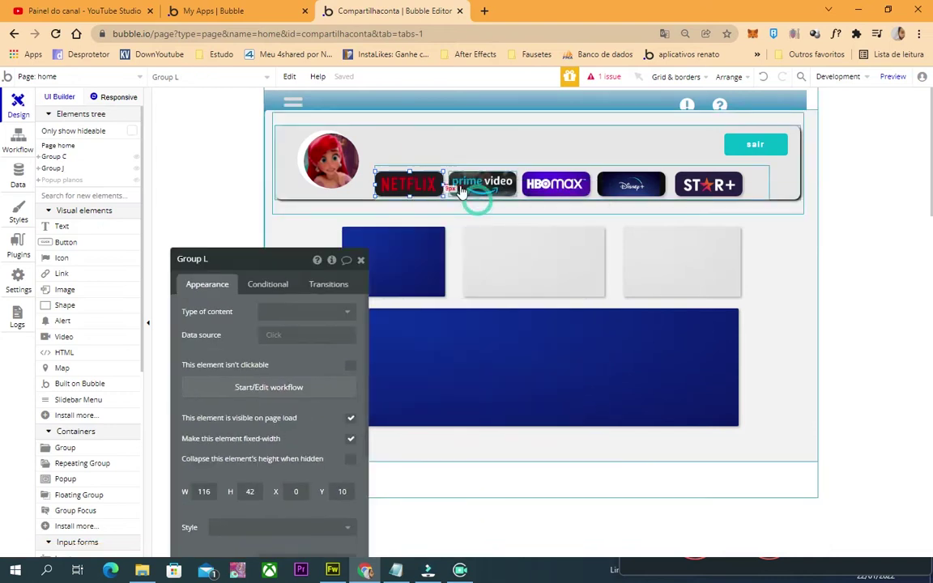
left_click(271, 389)
right_click(286, 227)
left_click(245, 224)
Paste the Show Popup planos action into the HBO Max group's click workflow
left_click(18, 105)
left_click(555, 184)
left_click(224, 388)
right_click(292, 209)
right_click(285, 229)
left_click(286, 236)
Paste the Show Popup planos action into the Disney+ group's click workflow
left_click(18, 105)
left_click(633, 188)
left_click(276, 387)
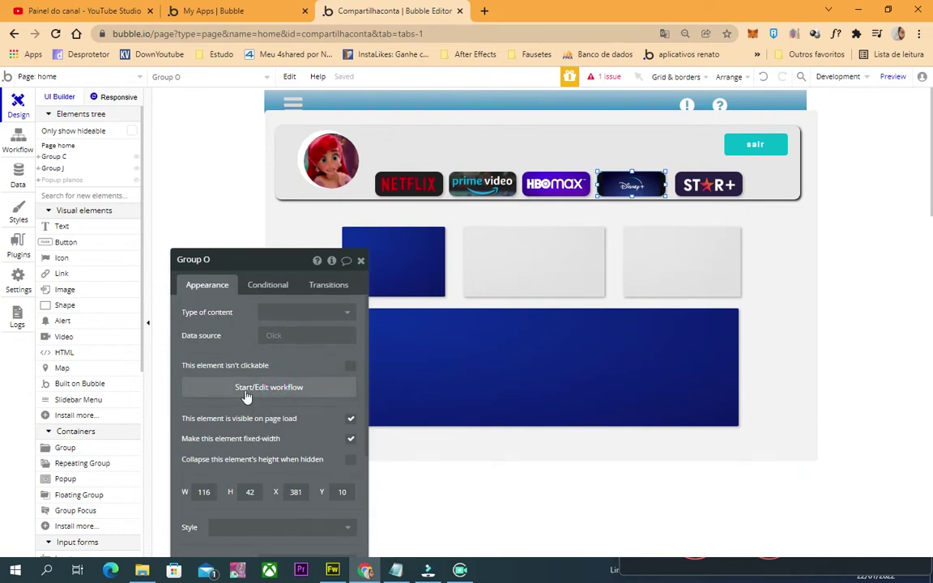
left_click(247, 395)
right_click(308, 225)
left_click(289, 229)
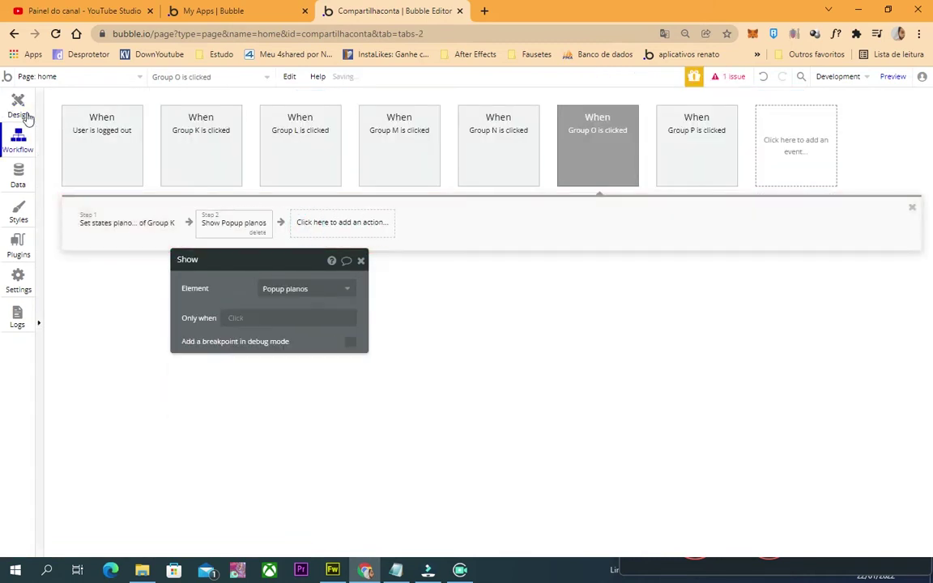
Paste the Show Popup planos action into the Star+ group's click workflow
left_click(18, 106)
left_click(708, 184)
left_click(262, 384)
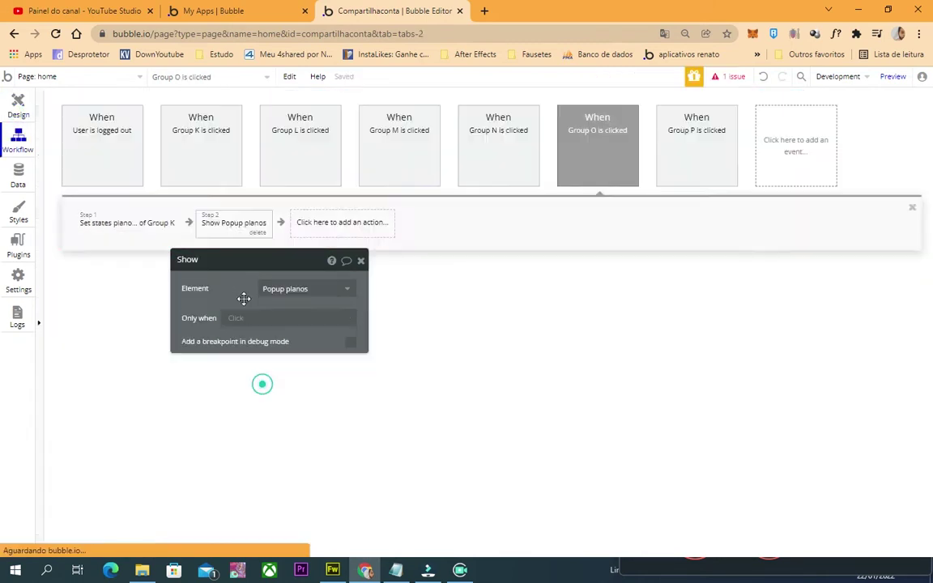
right_click(244, 235)
left_click(252, 243)
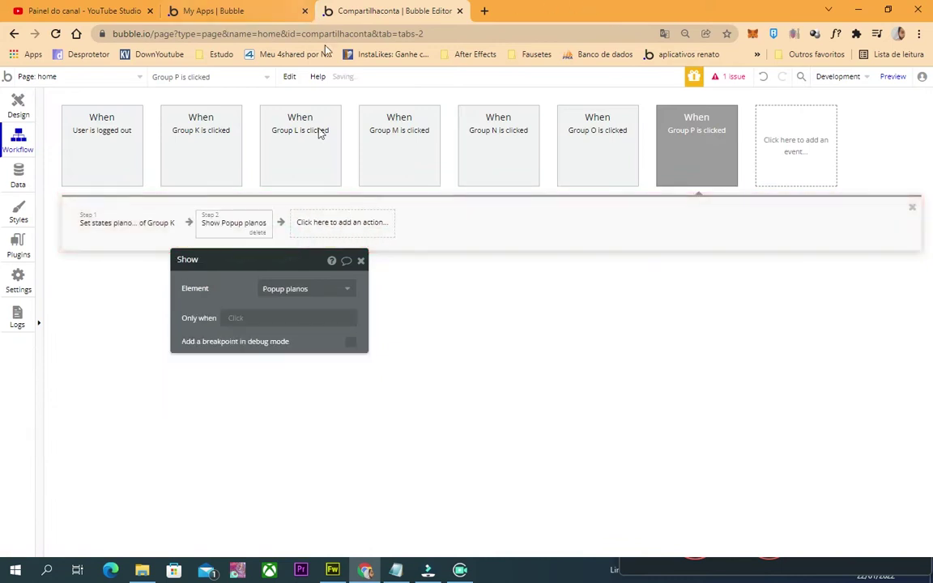
Preview the app, then run it as the third registered user in the All Users database view
left_click(893, 77)
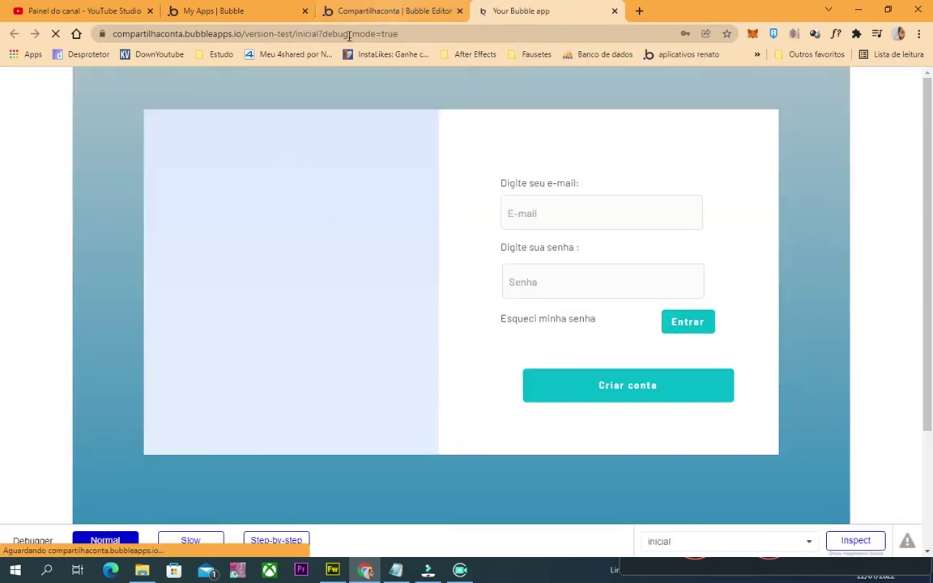
left_click(419, 10)
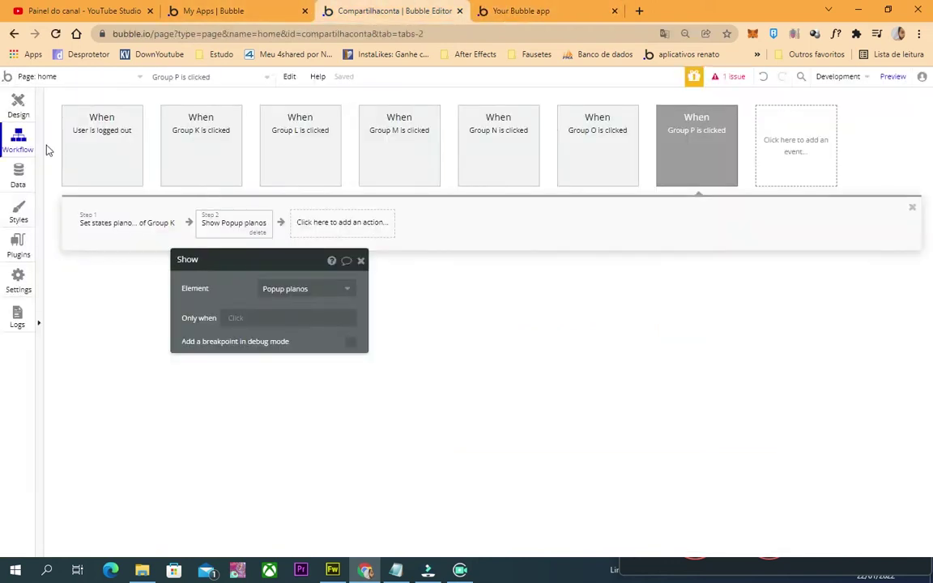
left_click(18, 245)
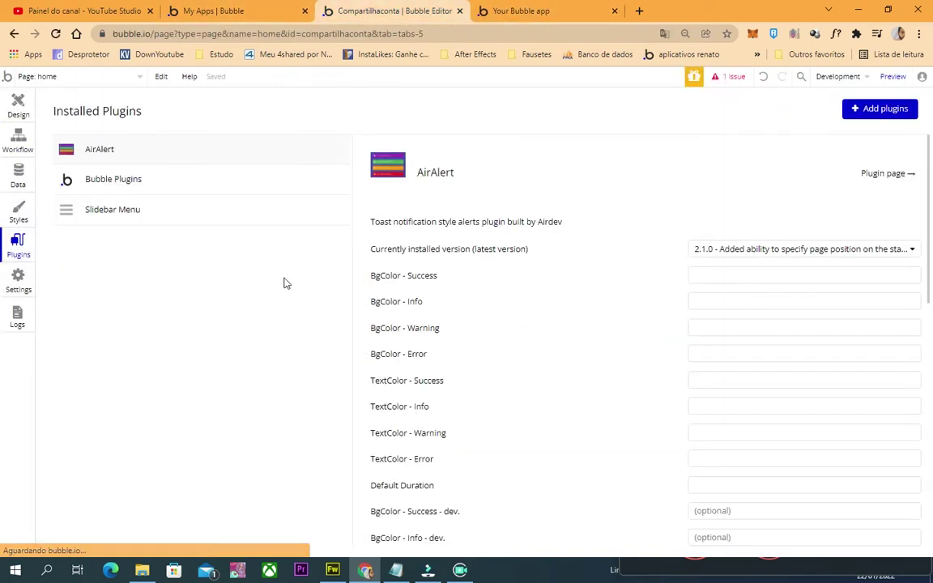
left_click(20, 211)
left_click(18, 174)
left_click(225, 122)
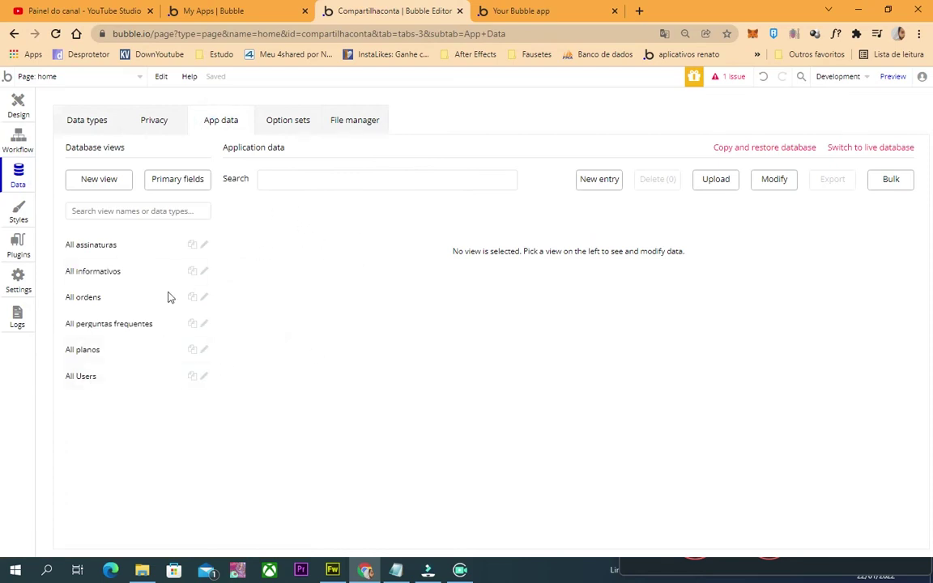
left_click(83, 377)
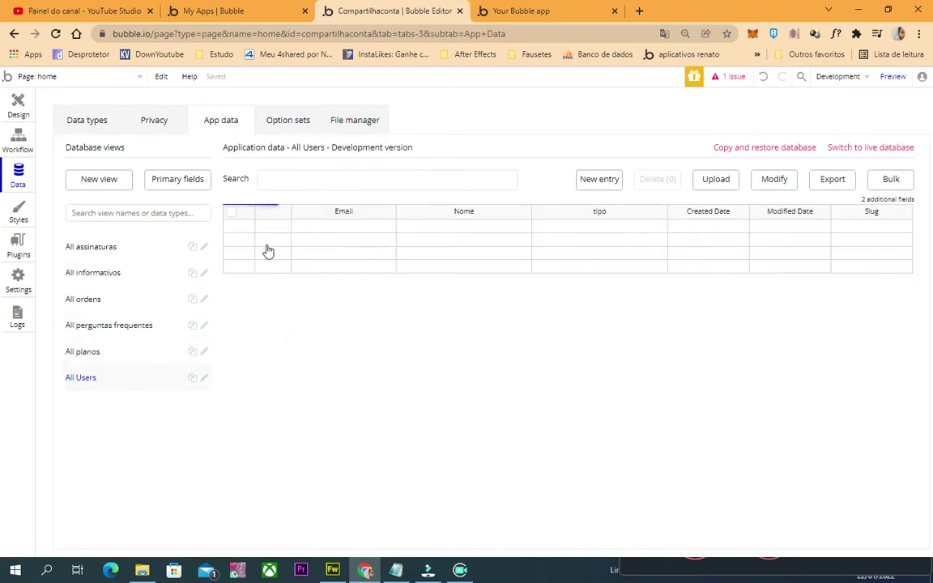
left_click(270, 254)
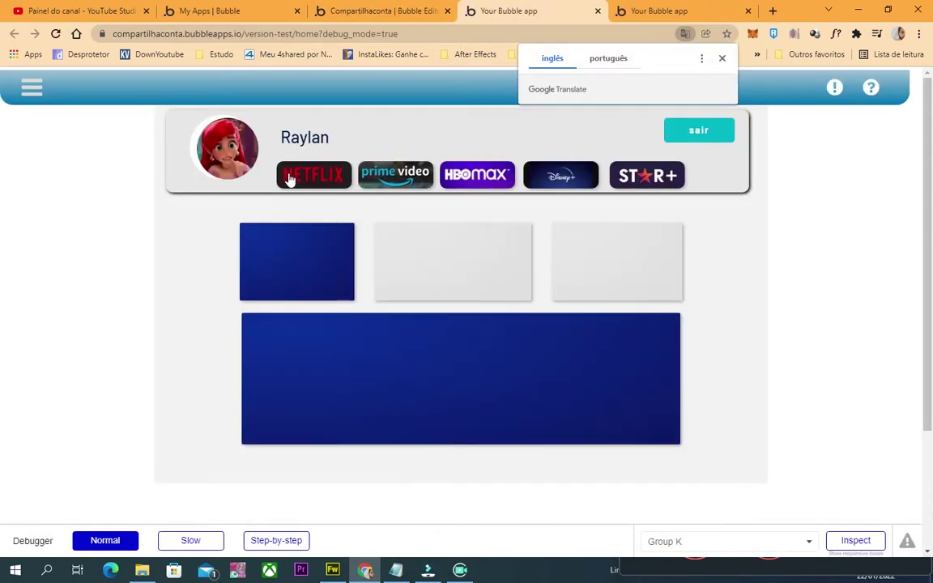
Test the Criar Plano popup by opening and closing it from the Netflix, Prime Video, HBO Max, Disney+ and Star+ logos
left_click(289, 179)
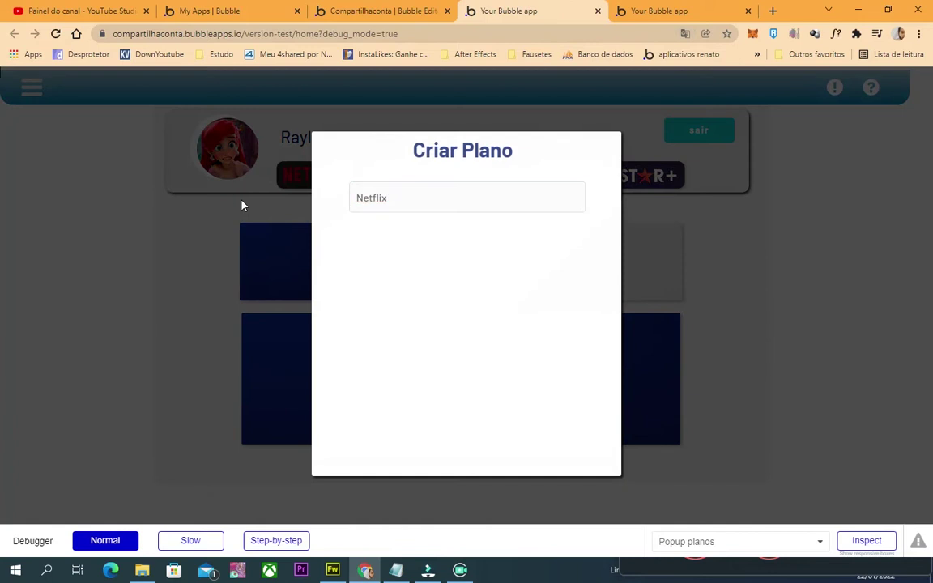
left_click(244, 201)
left_click(388, 172)
left_click(206, 194)
left_click(504, 172)
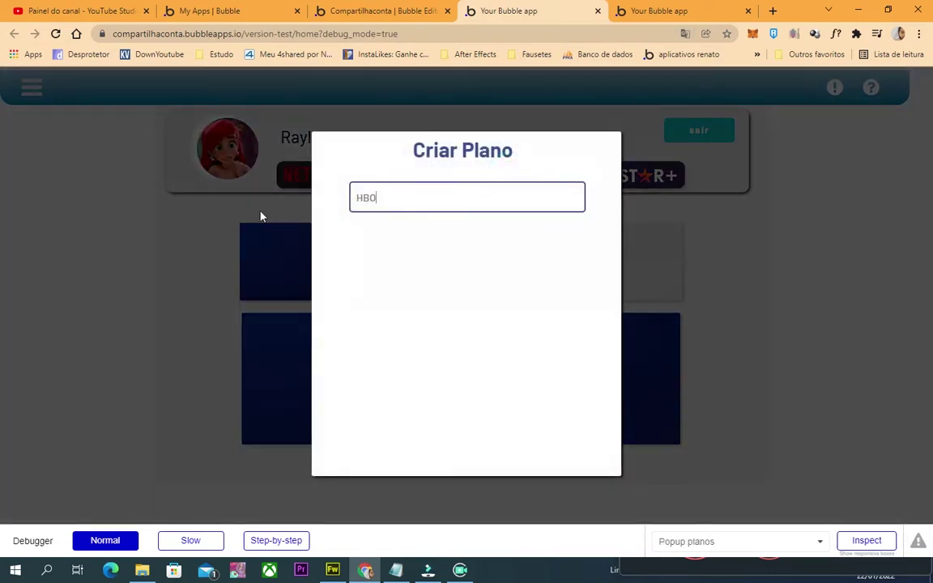
left_click(257, 210)
left_click(578, 178)
left_click(225, 240)
left_click(683, 176)
left_click(225, 215)
Return to the home page design in the Bubble editor and inspect Group K's custom states
left_click(396, 10)
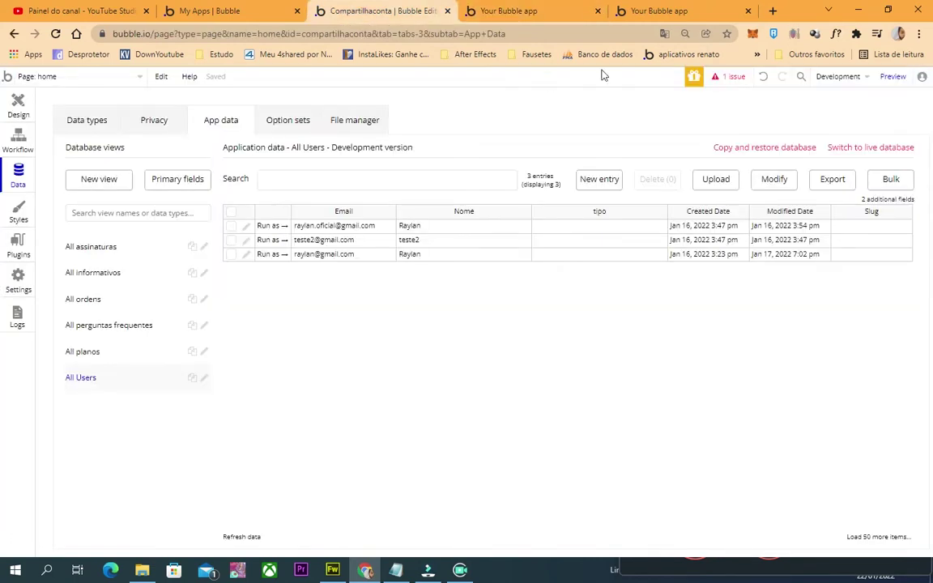
left_click(19, 106)
double_click(614, 177)
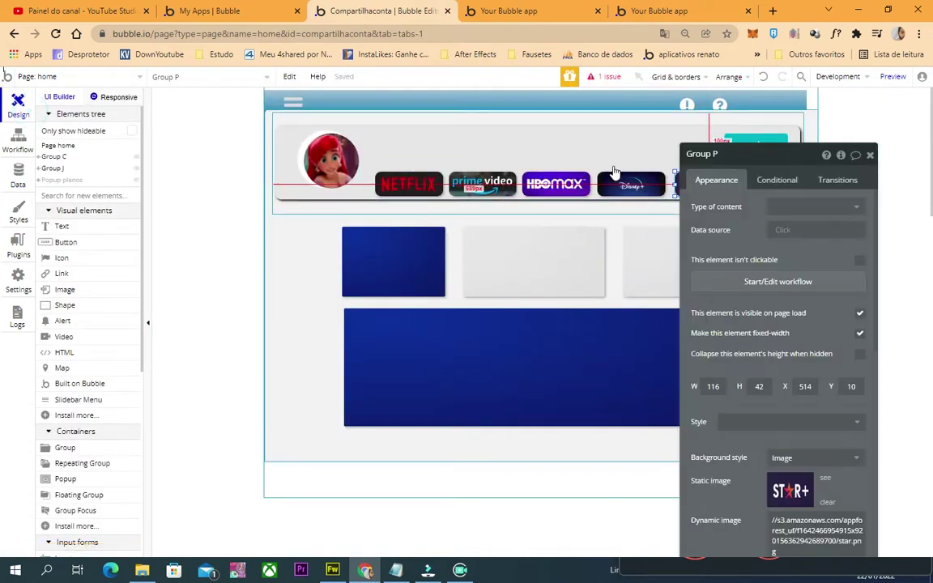
left_click(484, 166)
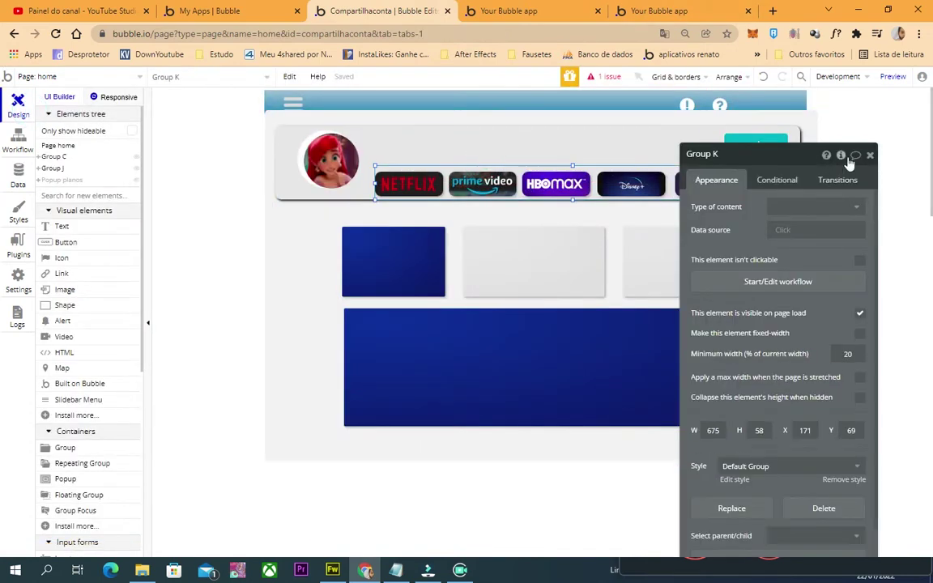
left_click(842, 156)
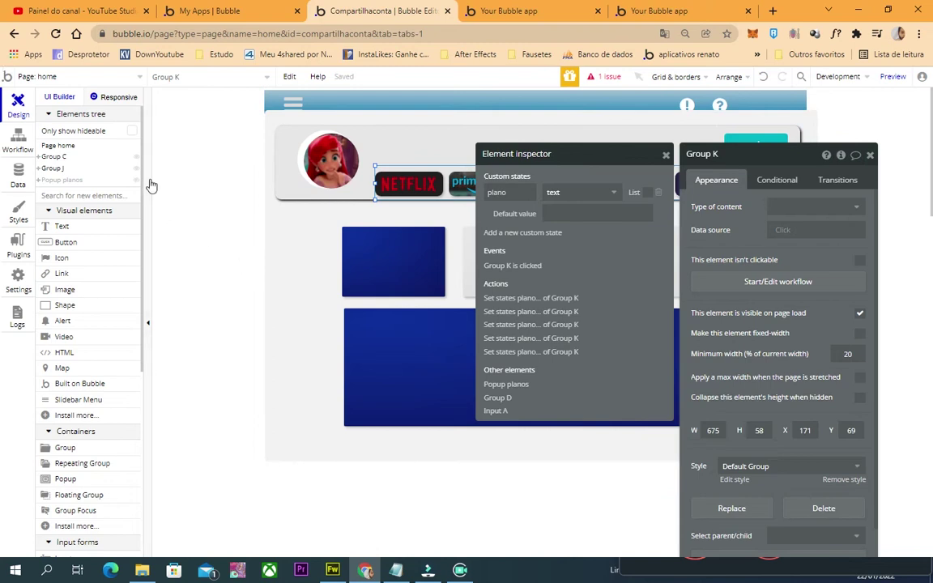
Draw an input about 355 by 58 px below the plano input in Popup planos
left_click(50, 180)
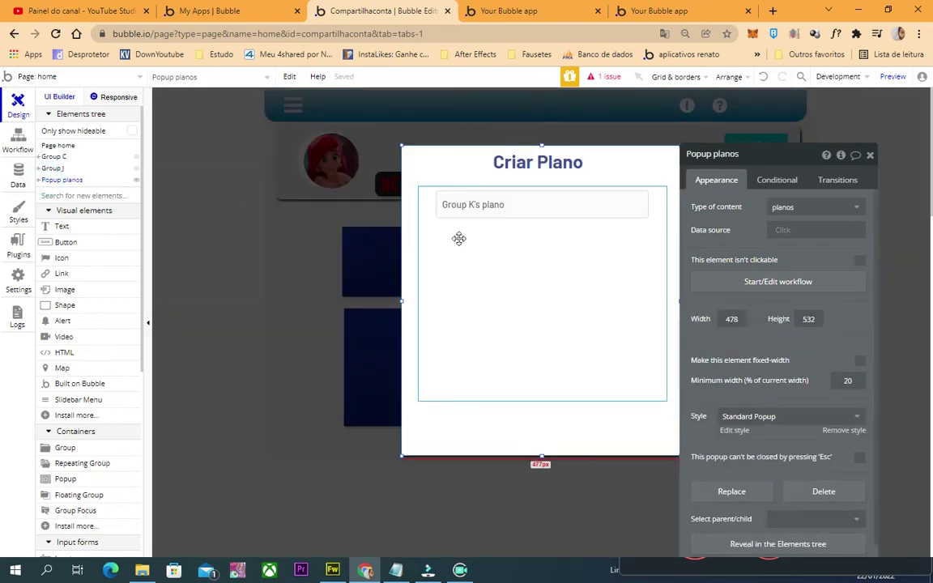
left_click(458, 237)
scroll(65, 494, "down", 1)
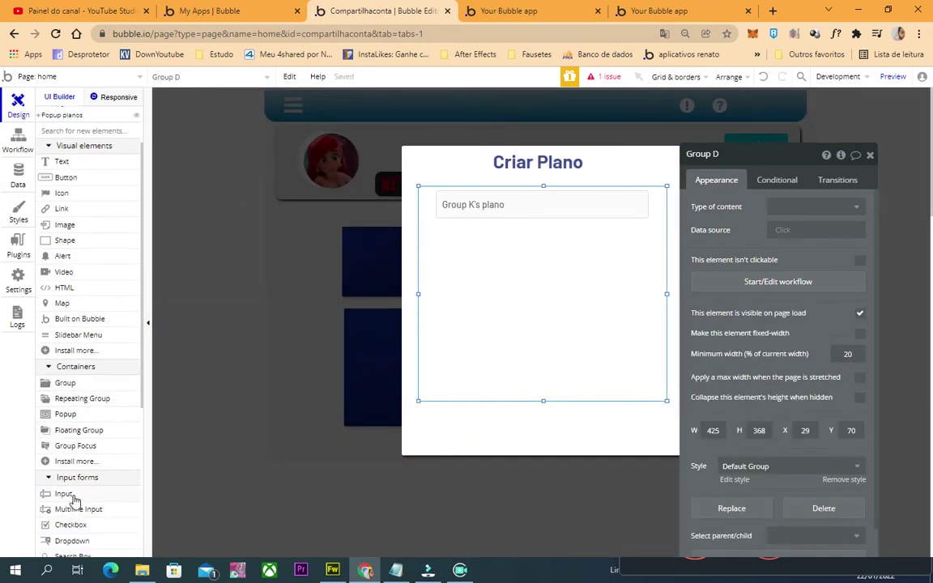
left_click(69, 495)
mouse_move(438, 234)
left_mouse_down()
mouse_move(579, 266)
mouse_move(662, 261)
mouse_move(645, 265)
left_mouse_up()
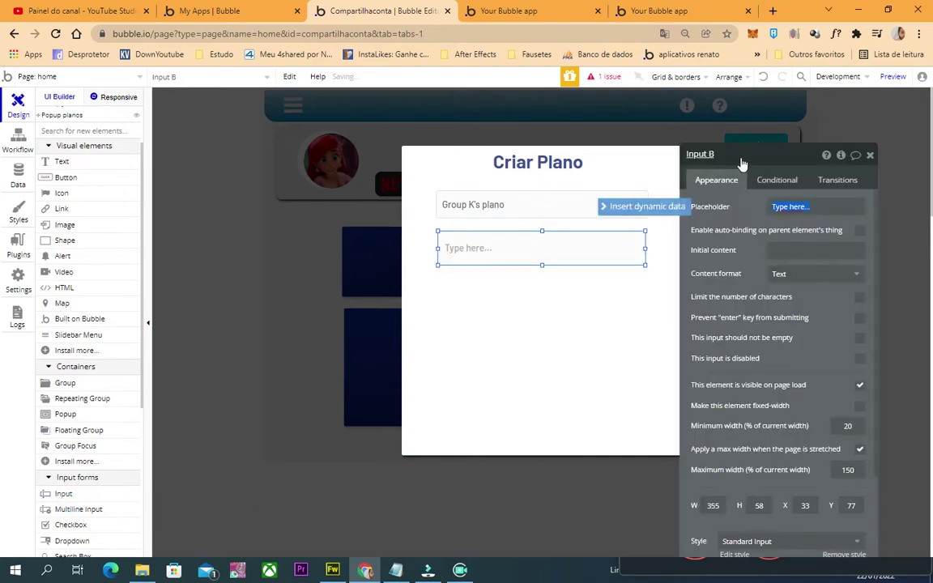
Rename the new input as Valor and set its content format to Currency with the R$ prefix
left_click(731, 156)
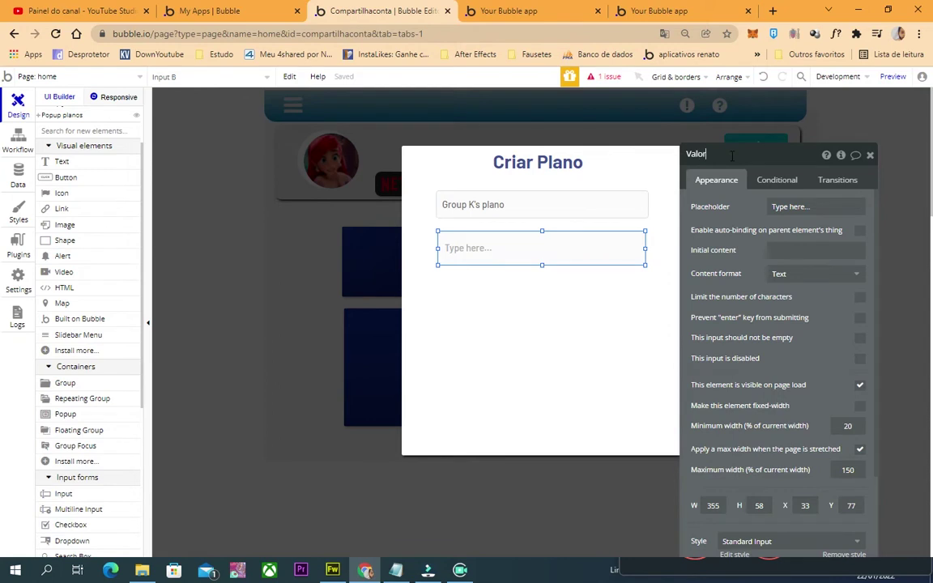
left_click(813, 274)
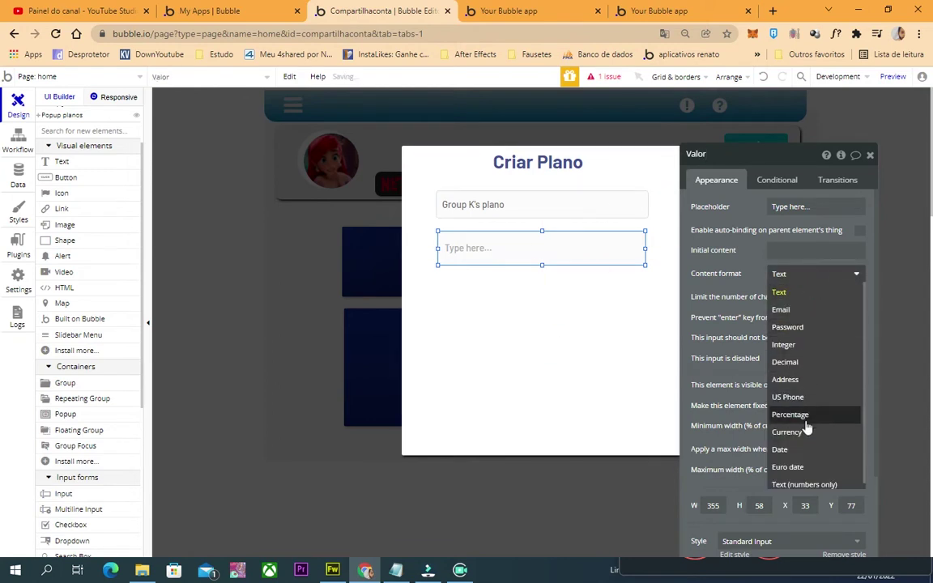
left_click(803, 432)
left_click(784, 296)
left_click(785, 296)
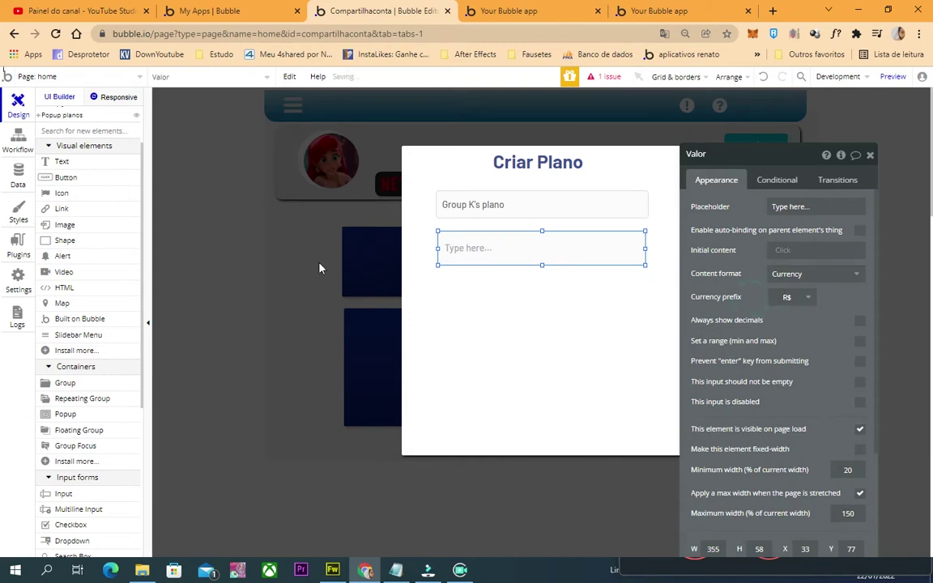
Move the Valor input down and reposition and resize the plano input above it to about 355 by 80 px
left_click(16, 178)
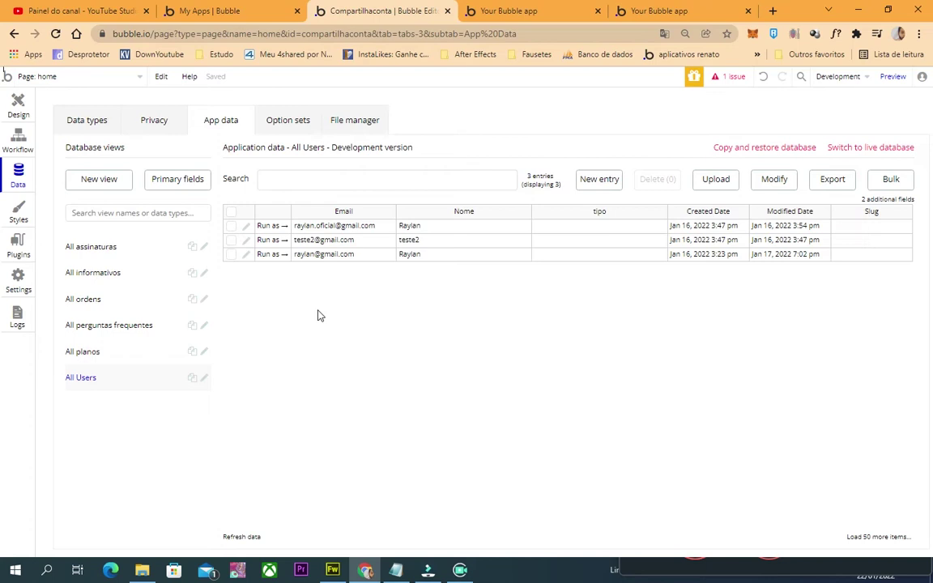
left_click(18, 104)
left_click(499, 243)
left_click_drag(500, 243, 501, 303)
left_click(507, 207)
left_click_drag(539, 216, 542, 241)
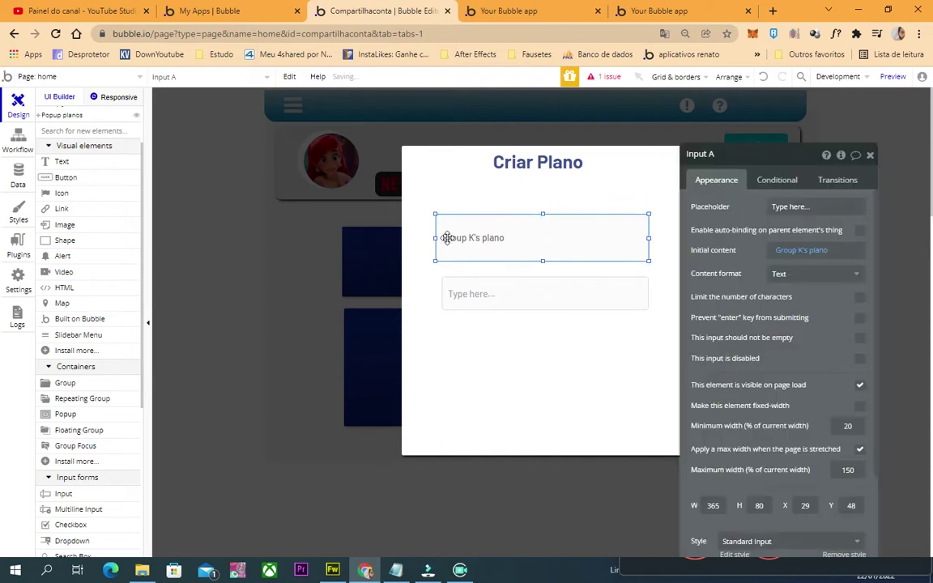
left_click_drag(434, 238, 441, 239)
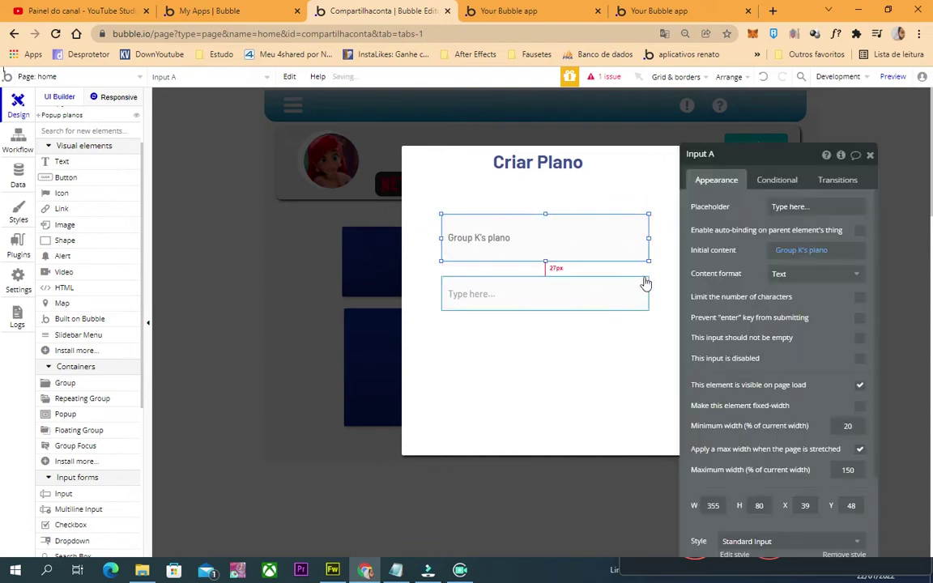
Increase the Valor input's height to about 78 px and set its placeholder to Valor
left_click(546, 302)
left_click_drag(546, 313, 547, 312)
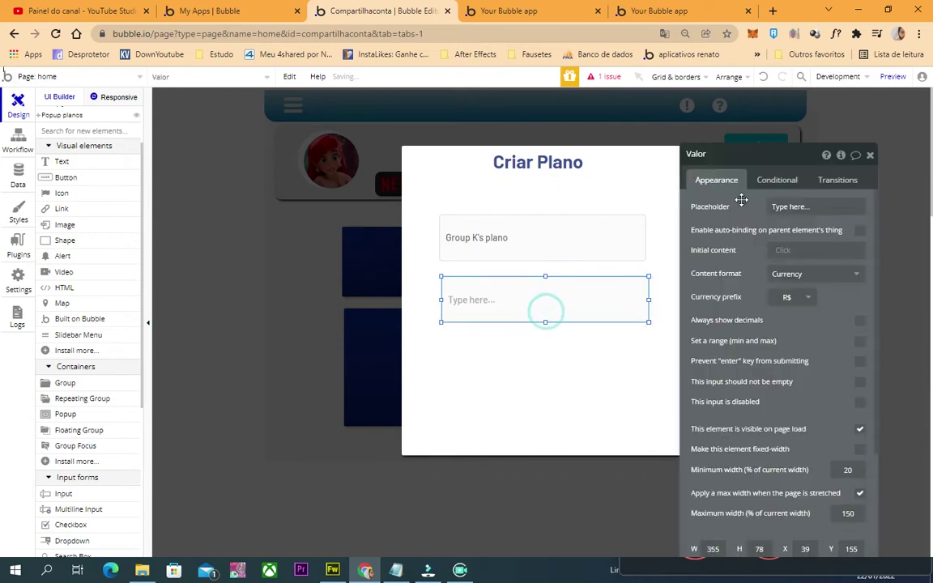
left_click(813, 207)
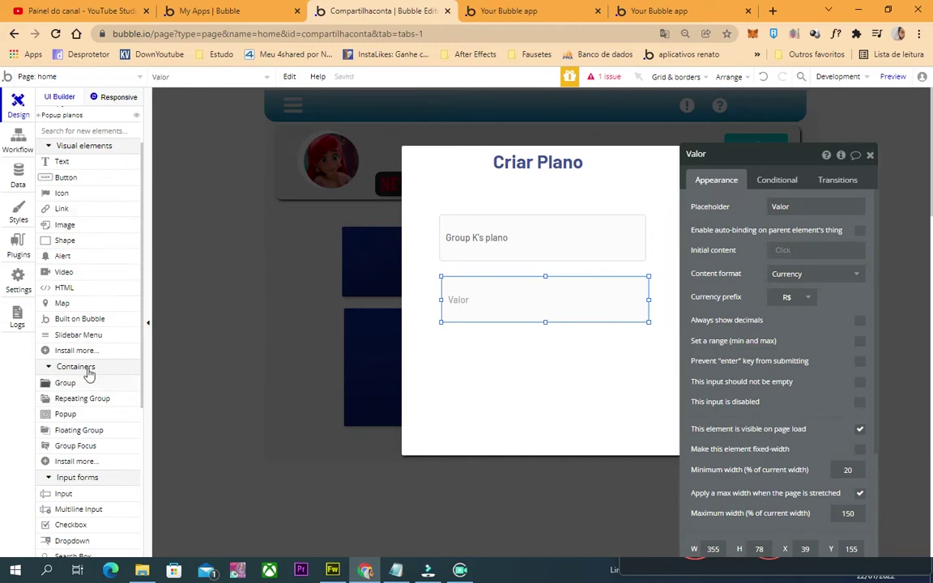
Add a button about 157 by 56 px below the Valor input and label it Salvar
scroll(77, 388, "down", 3)
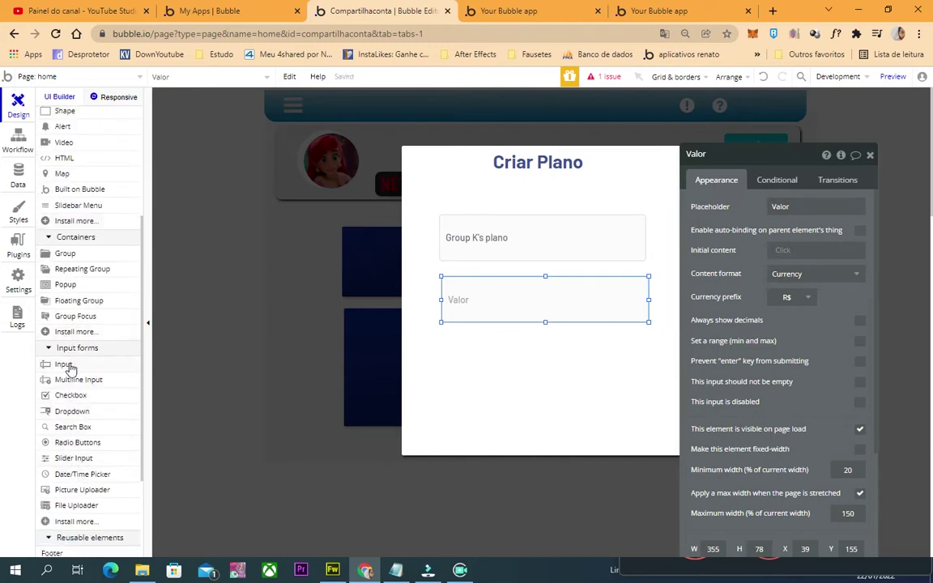
scroll(81, 243, "up", 5)
left_click(79, 247)
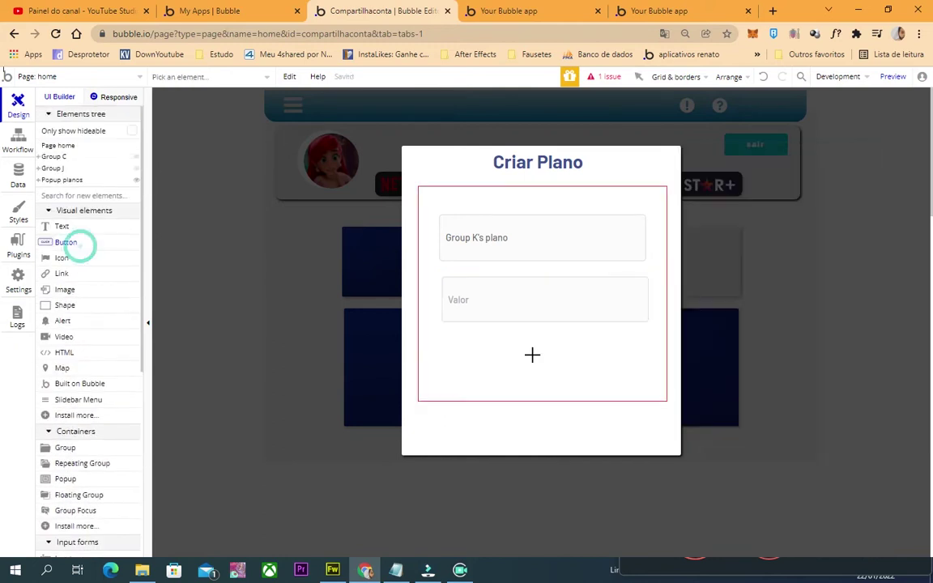
left_click_drag(530, 367, 614, 376)
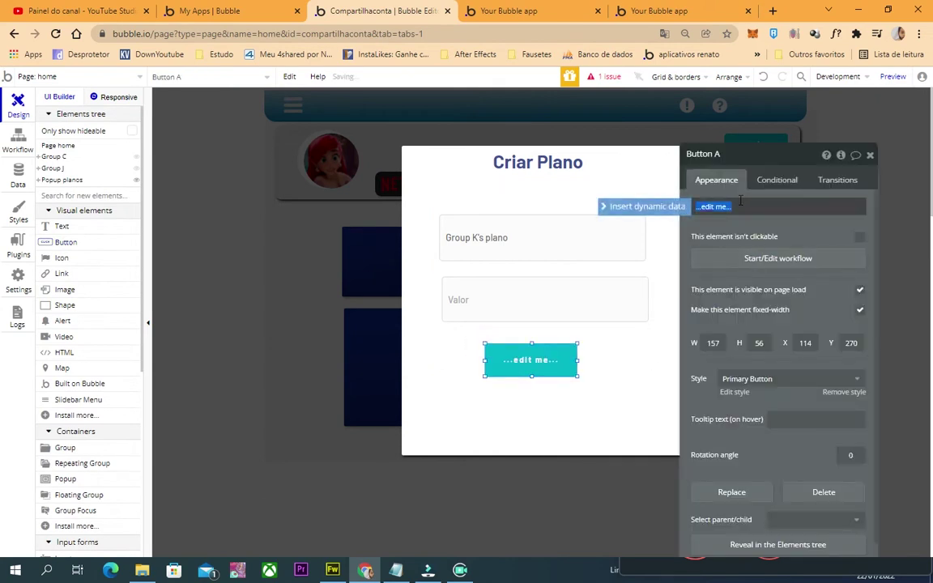
Rename the popup's two inputs as Input plano and input Valor
left_click(475, 236)
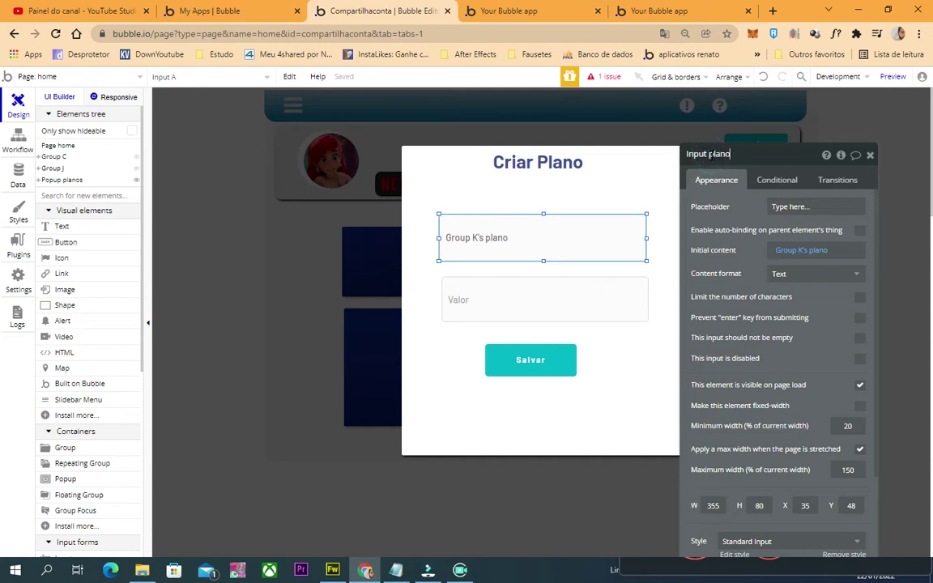
left_click(551, 315)
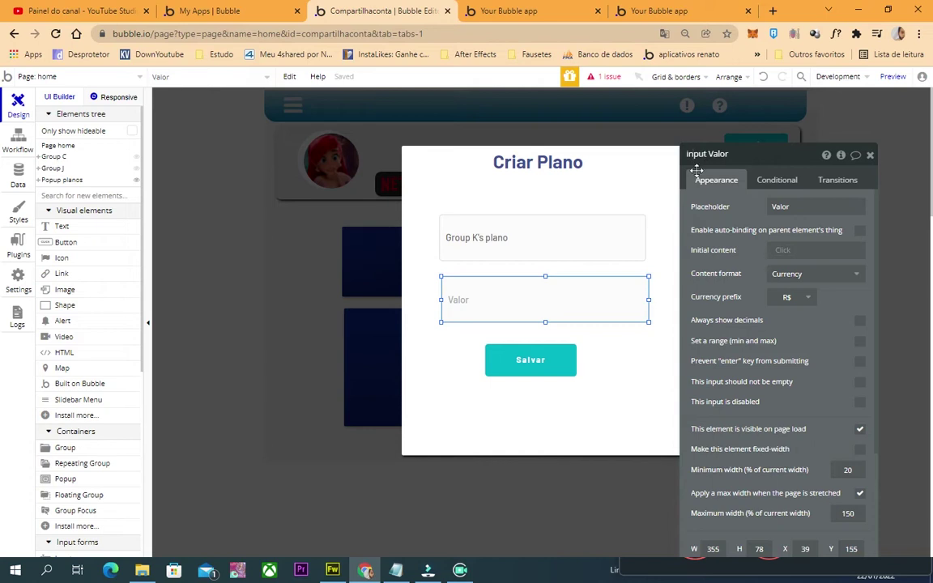
left_click(604, 237)
Start a click workflow for the Salvar button and add a Create a new thing action
left_click(528, 369)
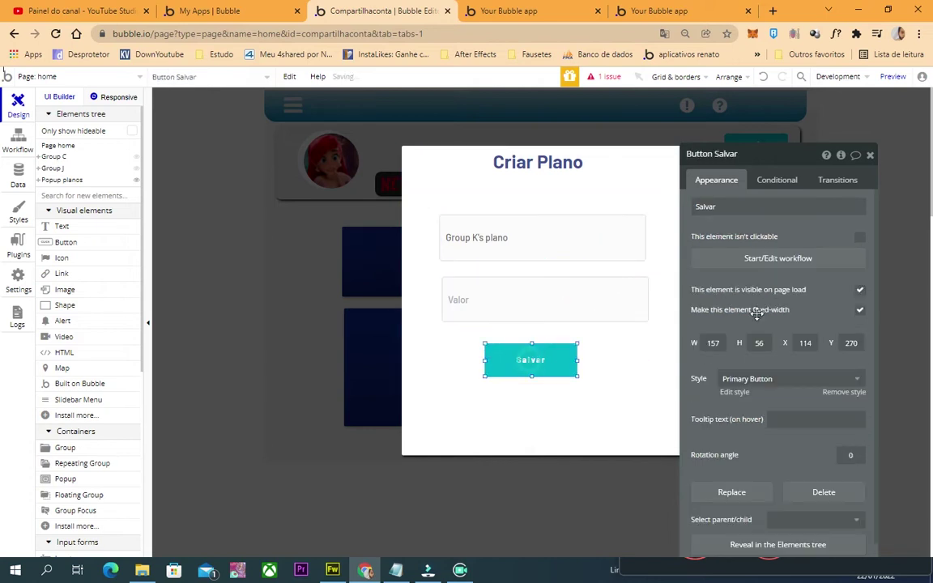
left_click(776, 257)
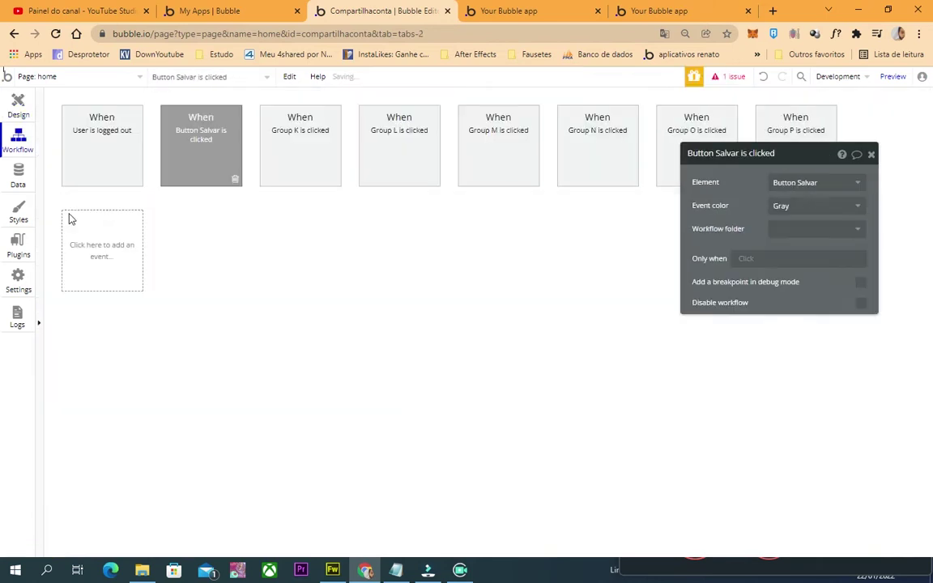
left_click(125, 226)
mouse_move(139, 309)
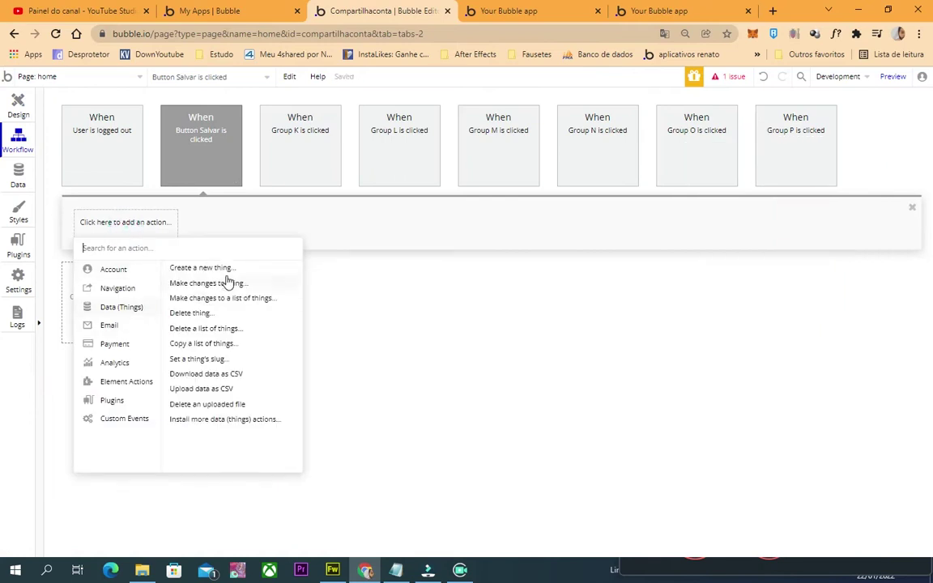
left_click(203, 268)
Set the action's thing type to planos and add all of that type's fields
left_click(834, 185)
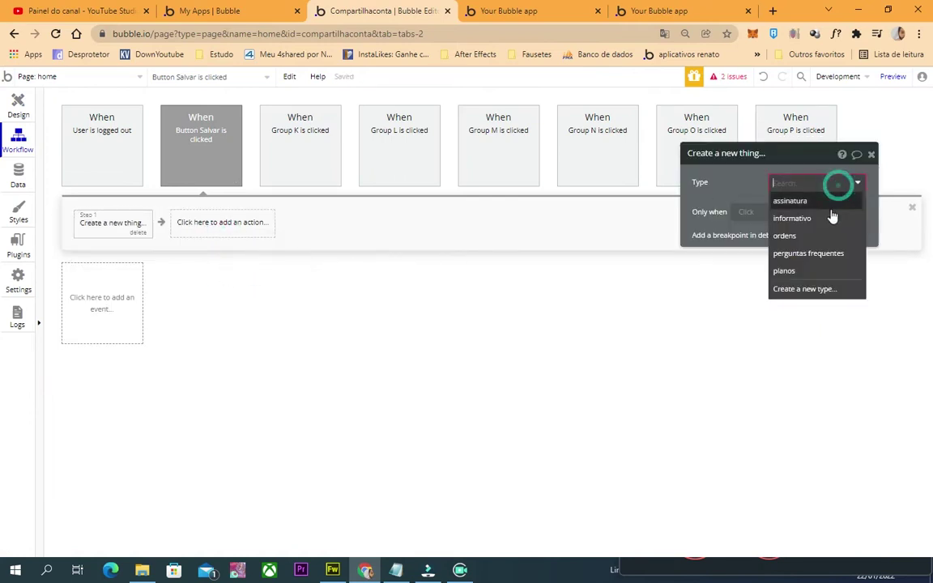
left_click(807, 271)
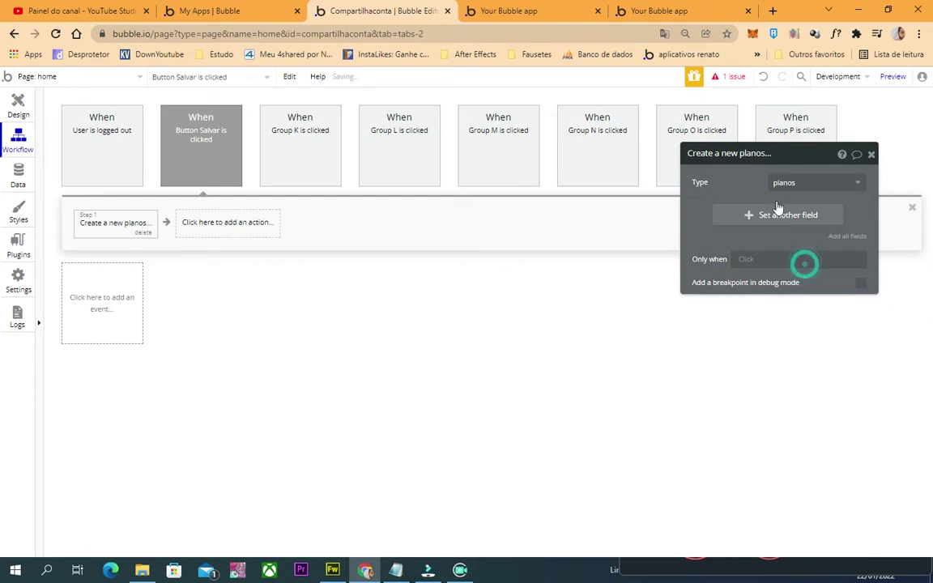
left_click(776, 215)
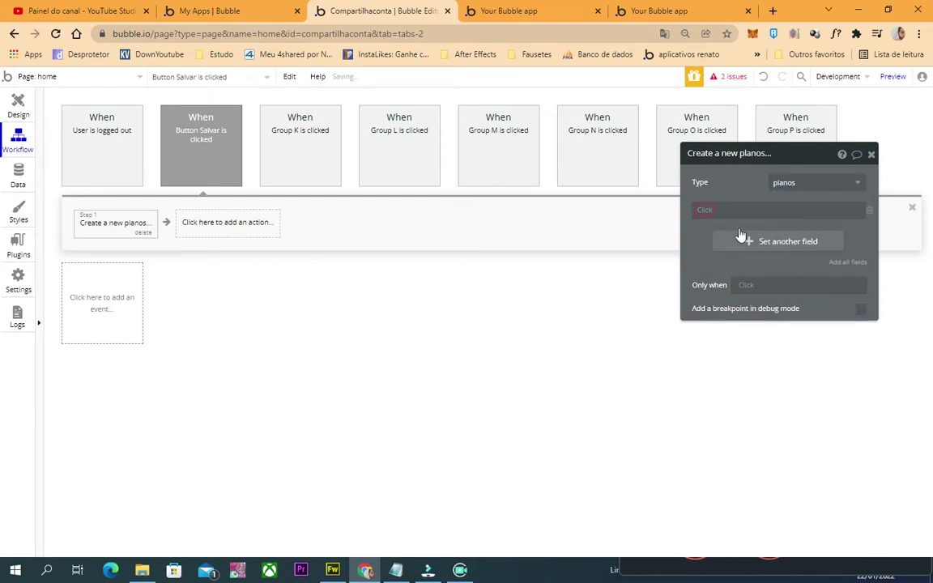
left_click(847, 263)
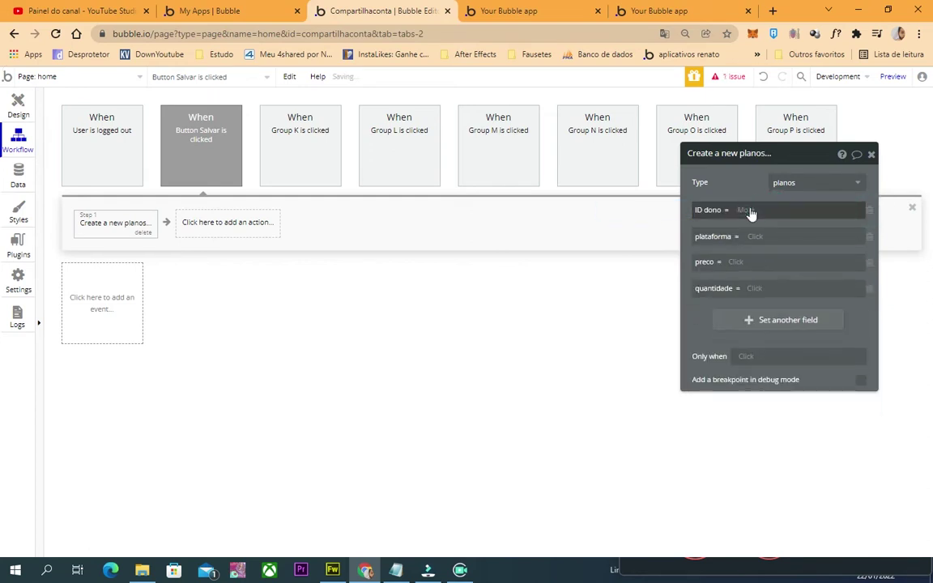
Set the ID dono field of the Create a new planos action to Current User's unique id
left_click(750, 211)
left_click(767, 260)
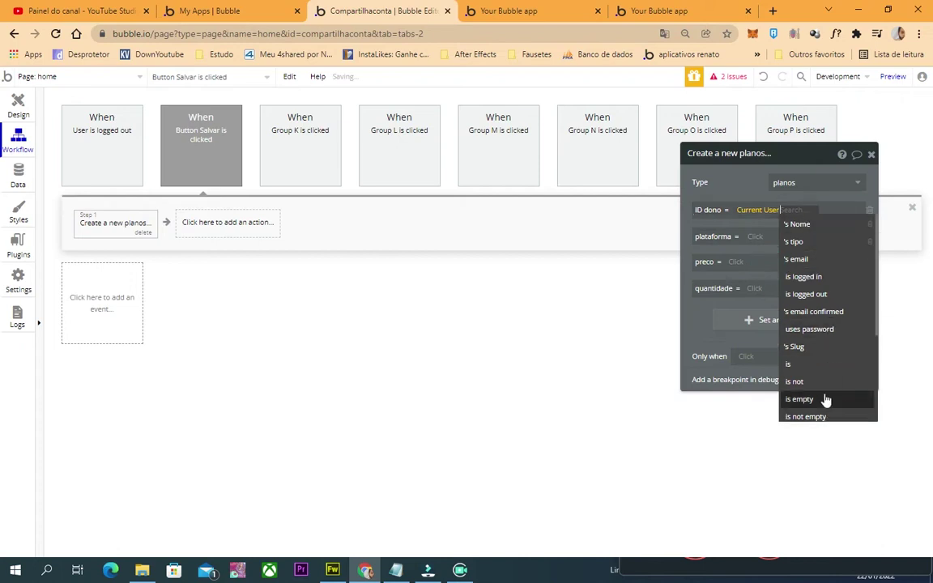
scroll(825, 400, "down", 3)
left_click(824, 357)
Check the Input plano element in the popup and set the plataforma field to Input plano's value
left_click(756, 237)
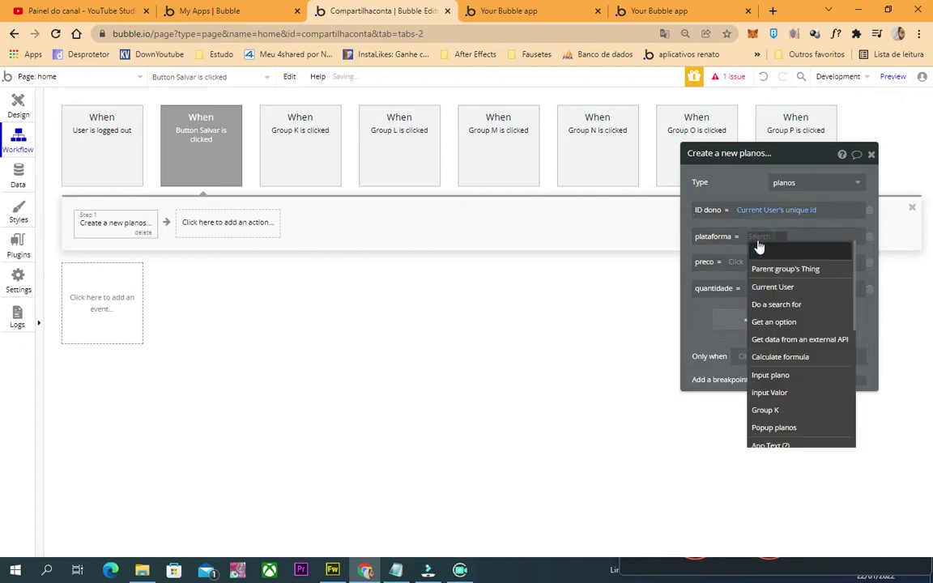
left_click(18, 106)
left_click(479, 238)
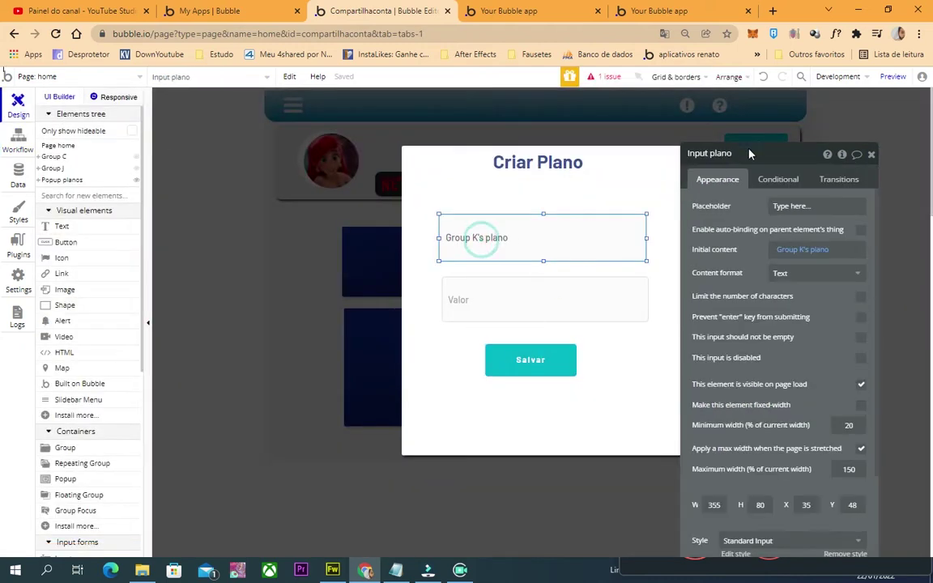
left_click(18, 139)
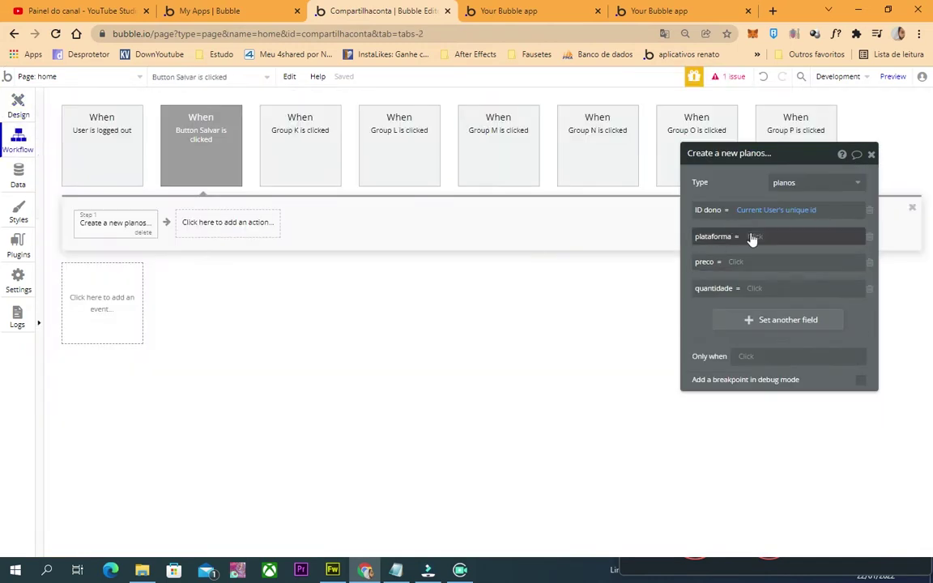
left_click(753, 236)
type("Input plano")
left_click(774, 268)
left_click(817, 253)
Set the preco field of the action to Input Valor's value
left_click(740, 263)
type("v")
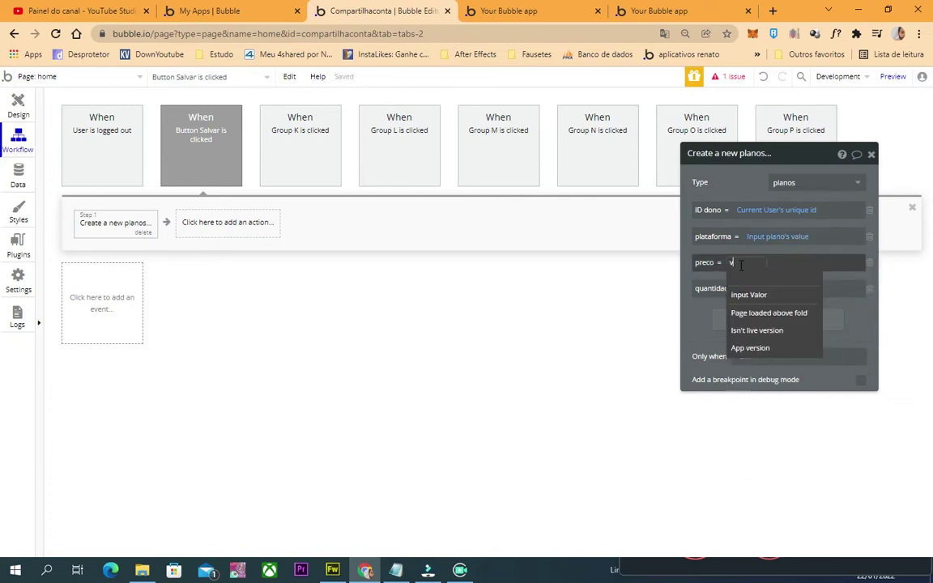
type("alor")
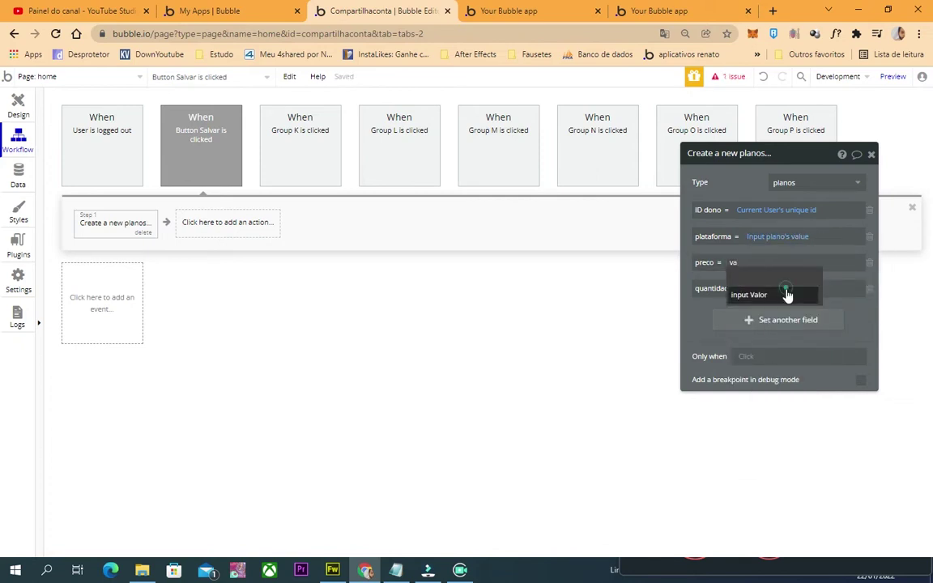
left_click(778, 294)
left_click(787, 274)
Lower the Salvar button and add an input about 278 by 29 px above it with the placeholder Quantidade de contas
left_click(18, 105)
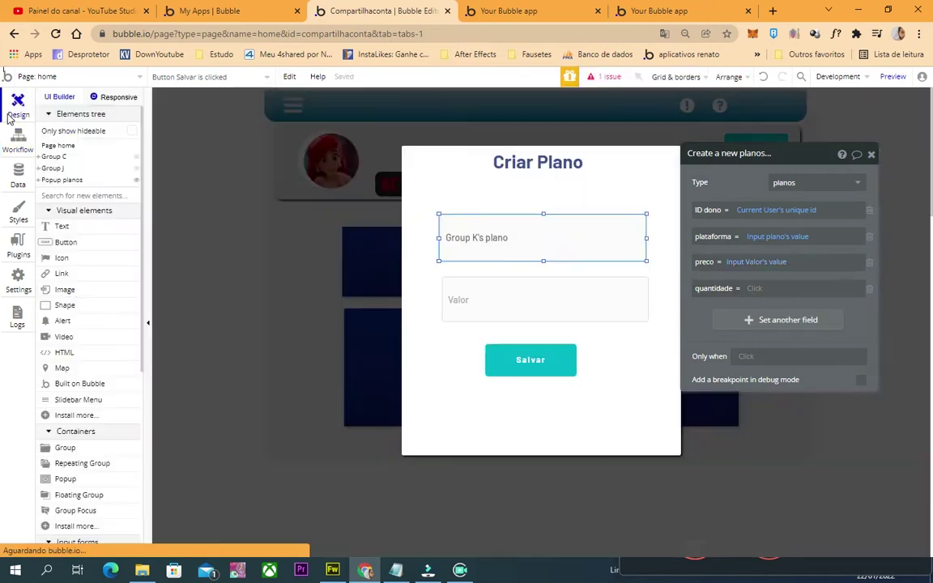
left_click(476, 237)
left_click(493, 306)
left_click(535, 375)
left_click_drag(535, 375, 536, 387)
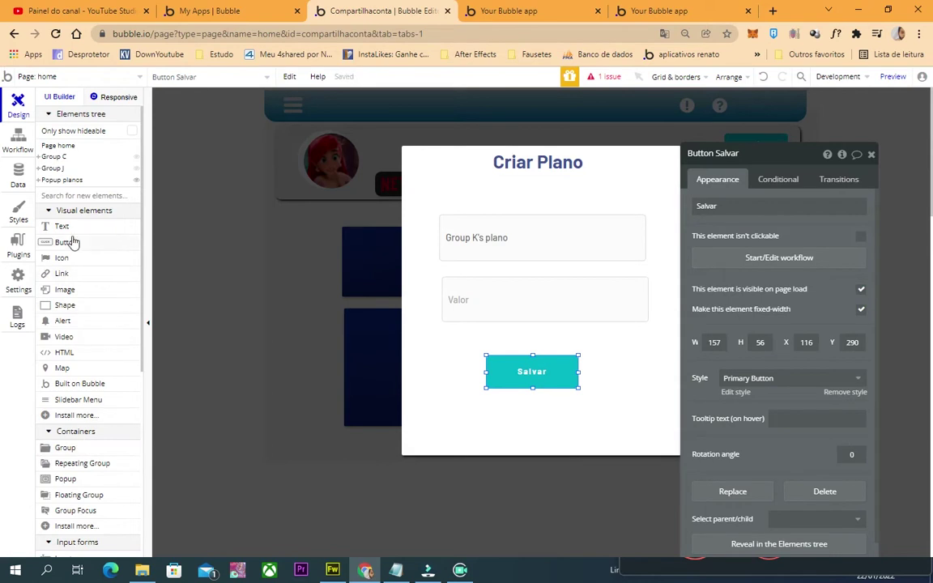
scroll(81, 422, "down", 3)
left_click(78, 432)
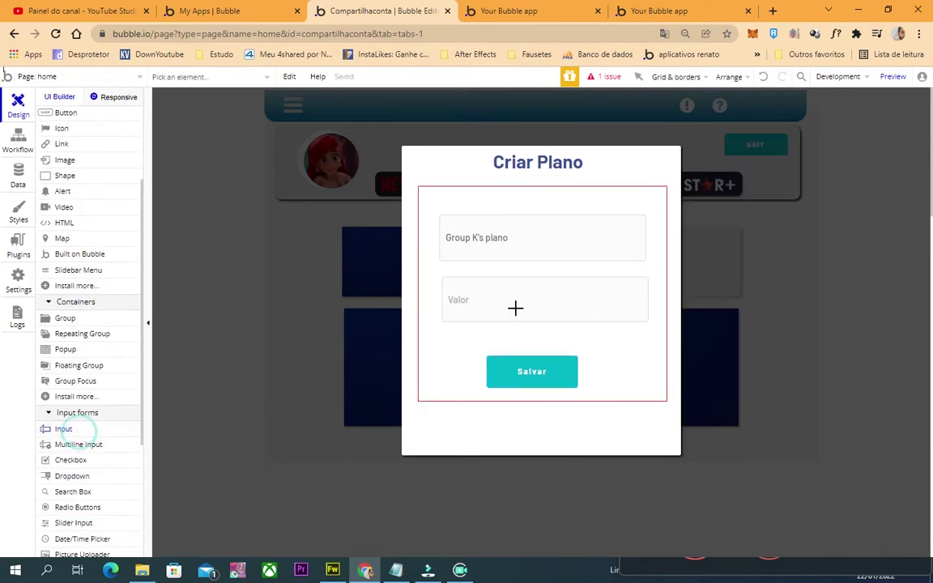
left_click_drag(553, 347, 609, 347)
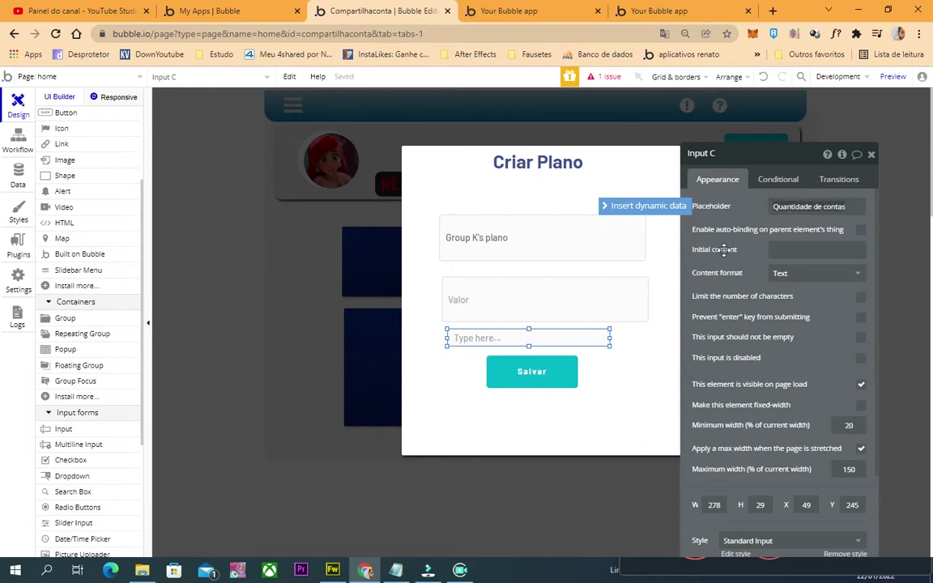
Move the plano and Valor inputs up in the popup to make room for the third input
left_click(489, 236)
left_click_drag(488, 235, 488, 233)
left_click_drag(490, 298, 498, 277)
Enlarge the Quantidade de contas input to about 345 by 68 px under Valor, and move the Salvar button further down
left_click(515, 331)
left_click(515, 331)
left_click_drag(516, 331, 509, 314)
left_click_drag(604, 328, 645, 344)
left_click(616, 329)
left_click(627, 341)
left_click(621, 333)
left_click(547, 379)
left_click_drag(548, 381, 547, 394)
left_click(554, 334)
left_click_drag(553, 335, 449, 329)
left_click(517, 275)
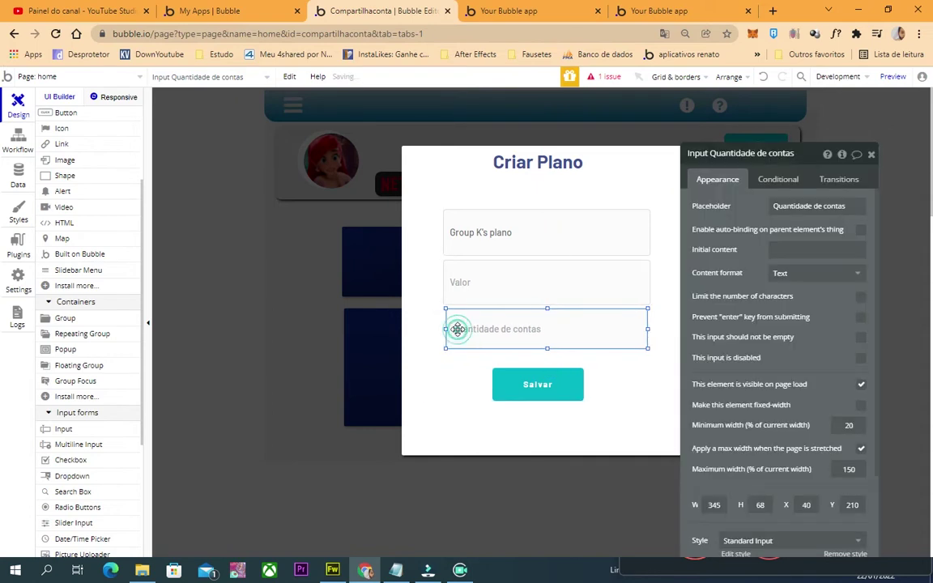
Set the content format of the Quantidade de contas input to Text (numbers only)
left_click(861, 273)
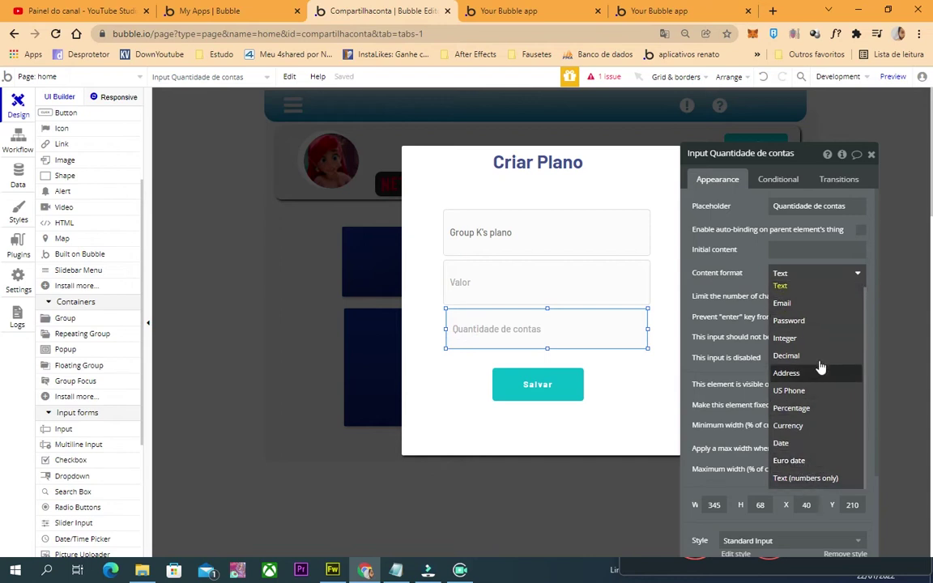
left_click(806, 479)
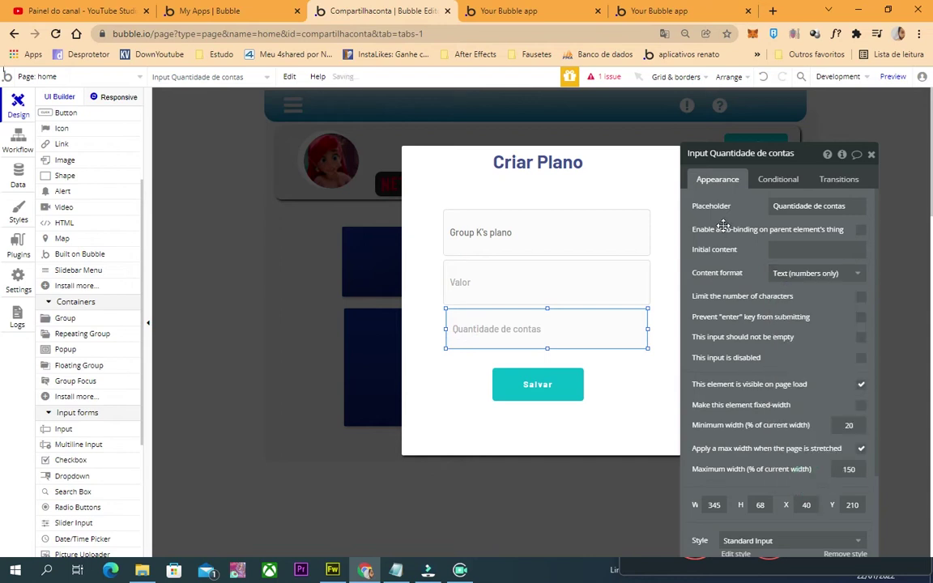
left_click(604, 385)
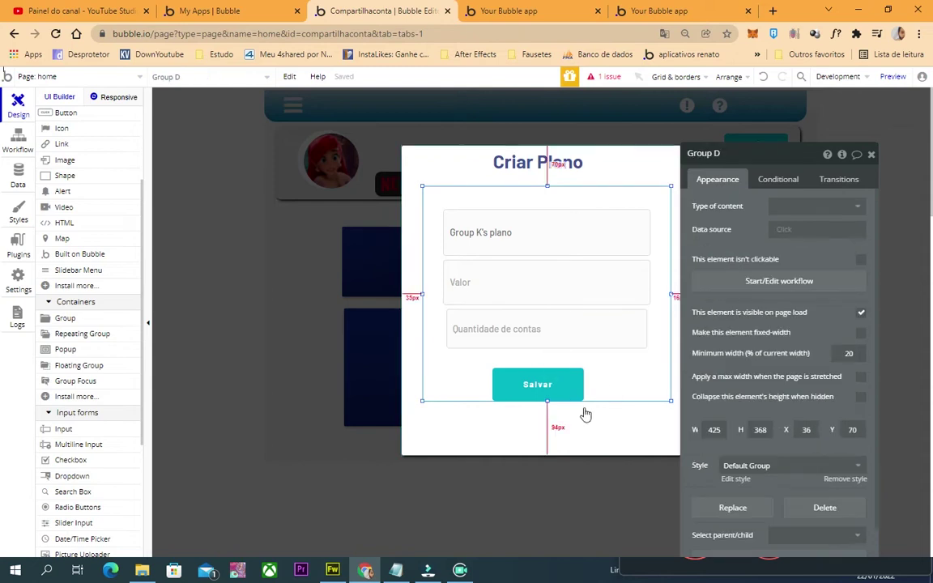
left_click(520, 433)
In the Salvar button's workflow, set the quantidade field to Input Quantidade de contas's value
left_click(538, 388)
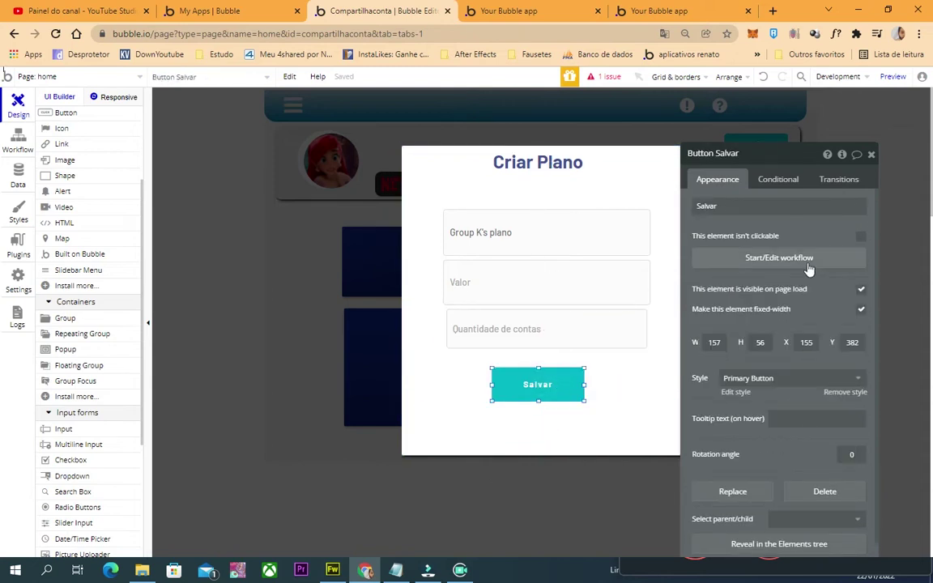
left_click(744, 259)
left_click(759, 288)
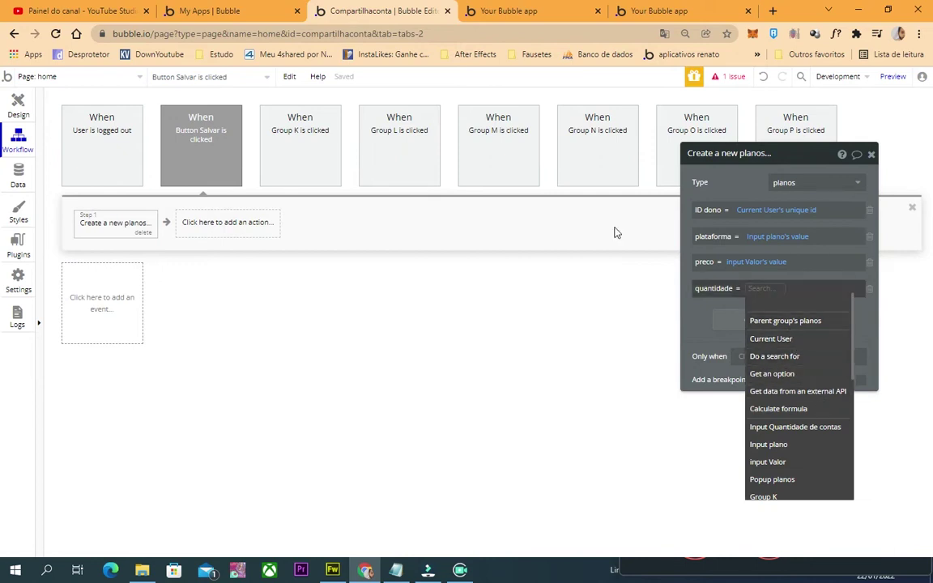
left_click(18, 107)
left_click(454, 327)
key("ctrl+a")
left_click(17, 140)
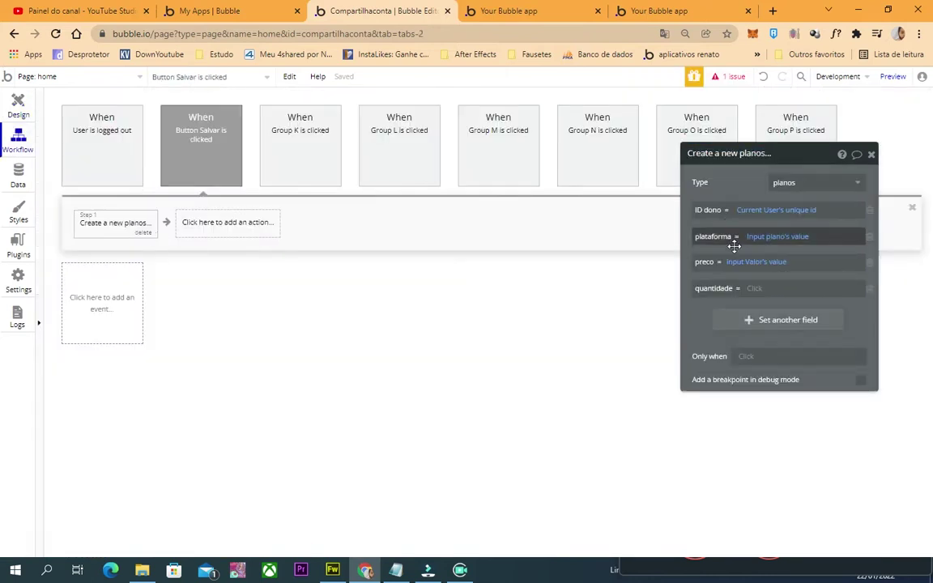
left_click(757, 292)
left_click(766, 319)
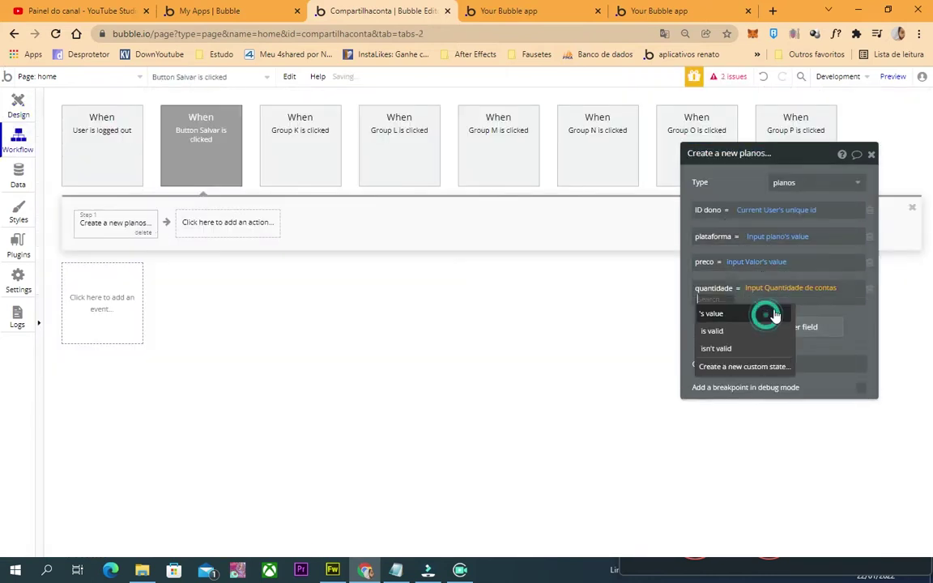
left_click(711, 312)
left_click(688, 312)
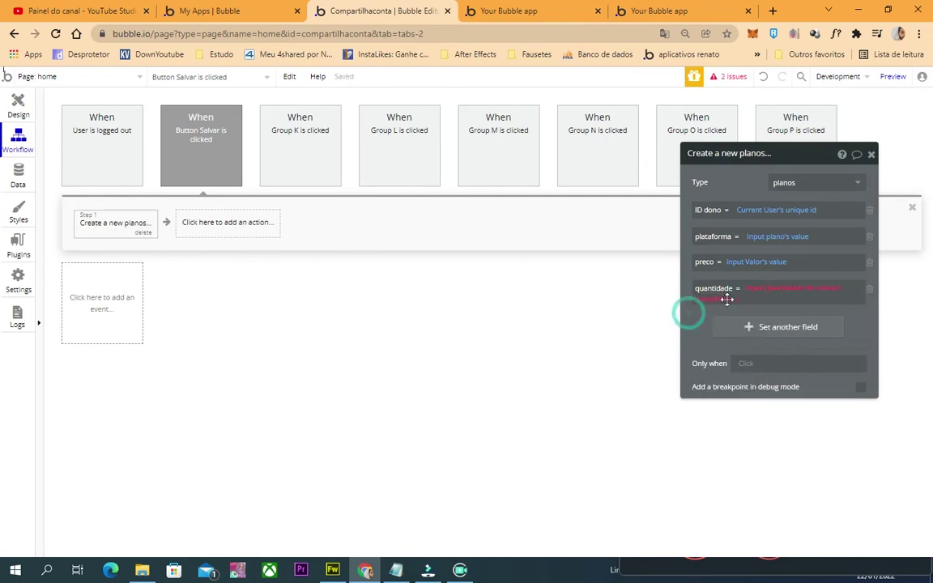
Check the field types of the planos data type and set the Quantidade de contas input's content format to Decimal
left_click(19, 175)
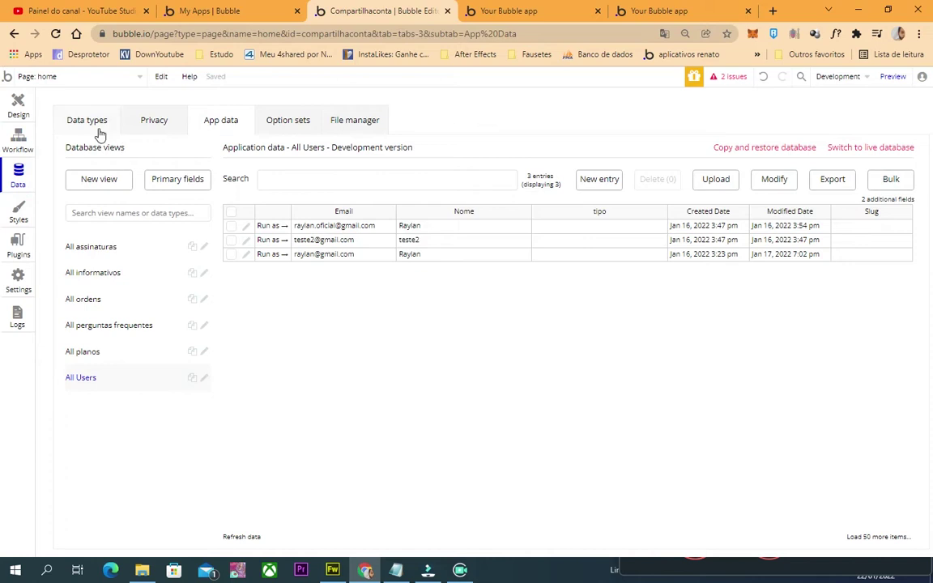
left_click(97, 126)
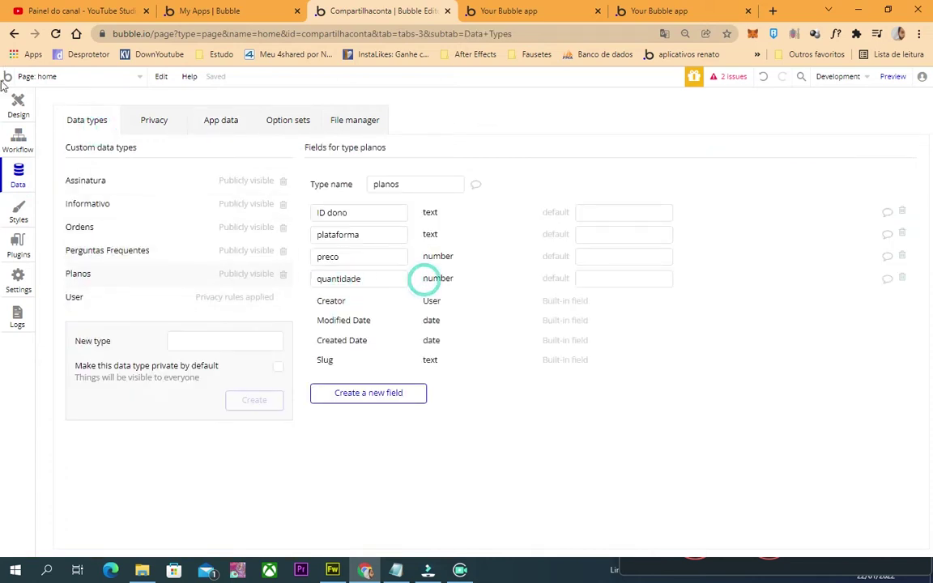
left_click(26, 112)
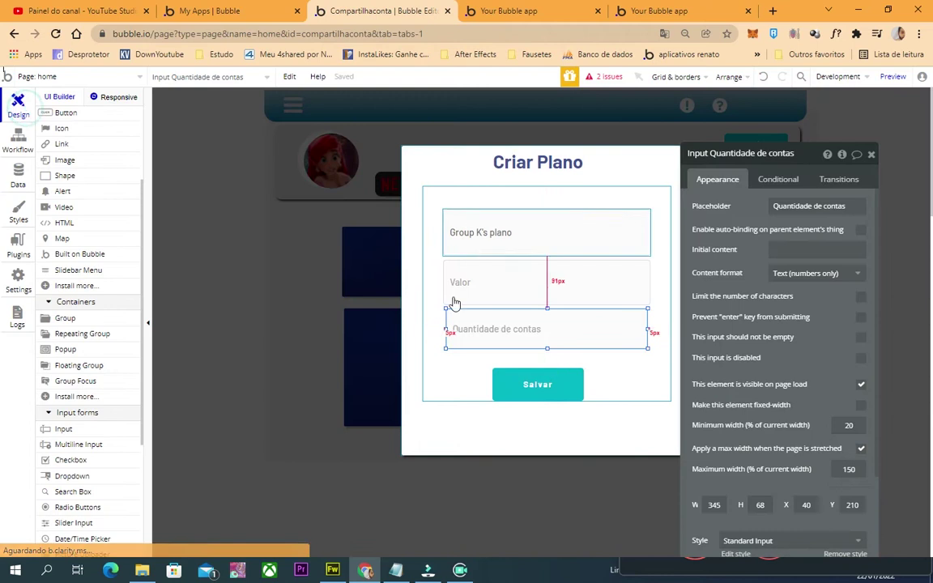
left_click(806, 275)
left_click(817, 362)
left_click(806, 297)
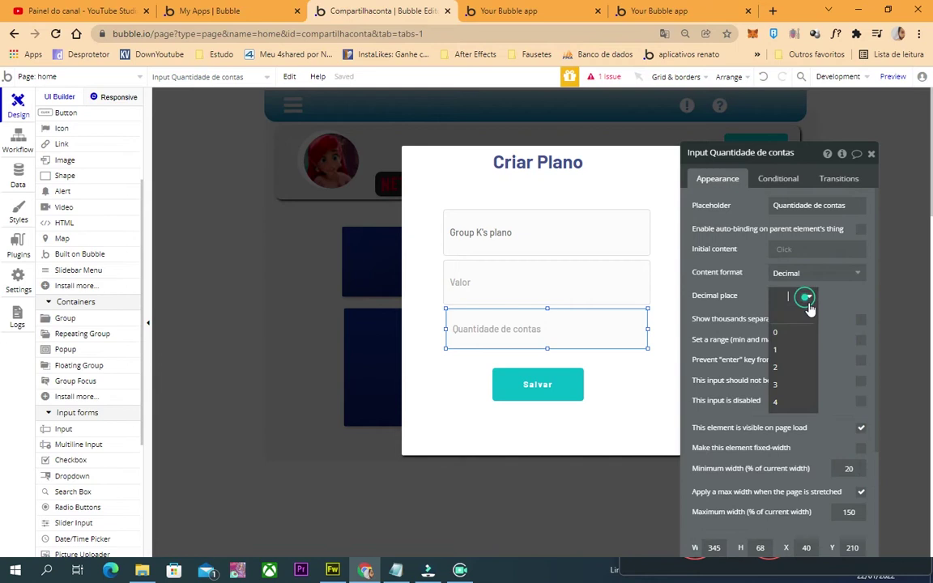
left_click(795, 333)
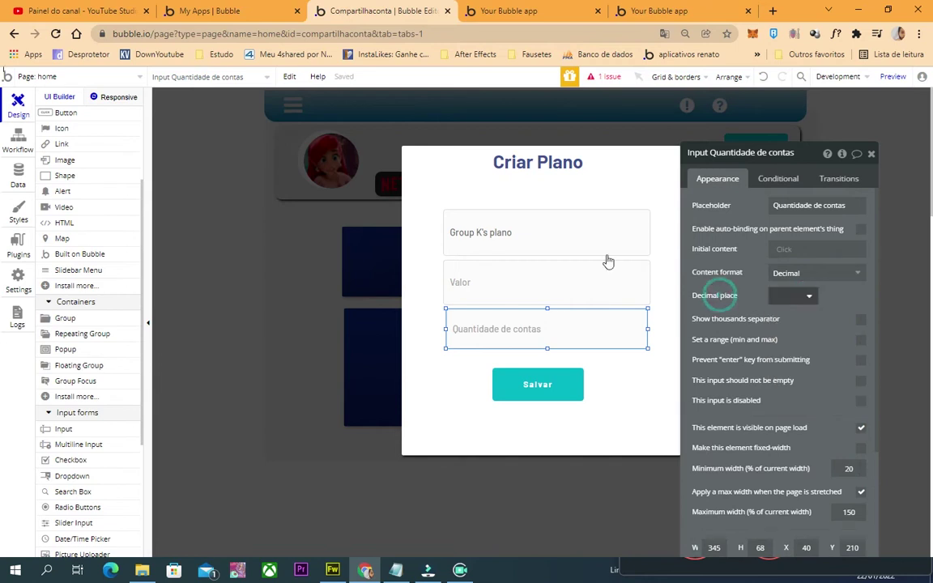
Review the field assignments of the Create a new planos action in the Salvar button's workflow
left_click(498, 11)
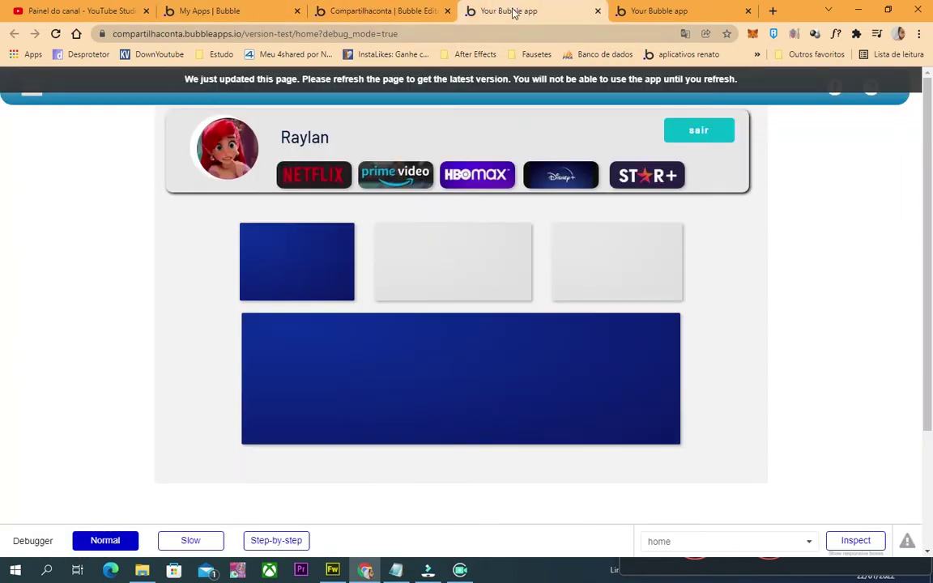
left_click(335, 10)
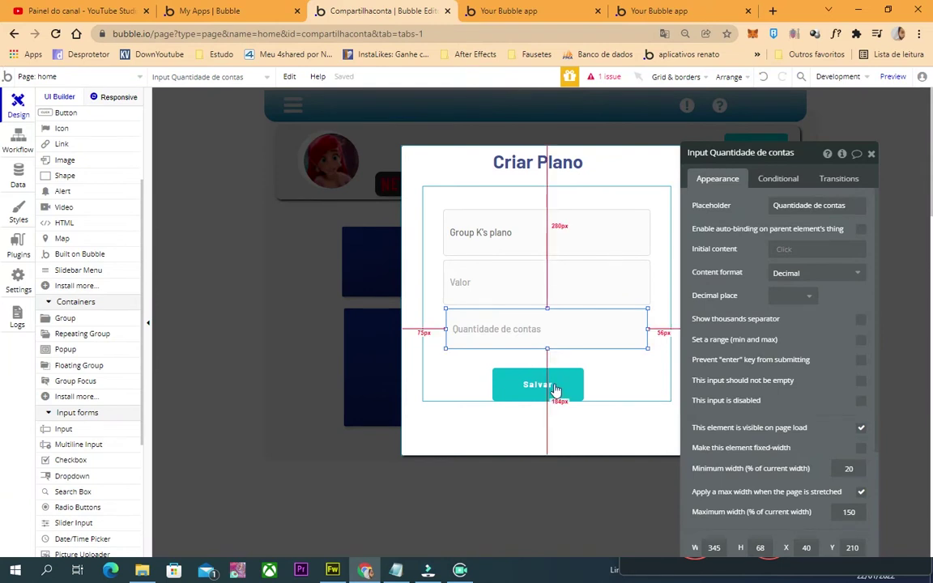
left_click(599, 373)
left_click(492, 427)
left_click(535, 383)
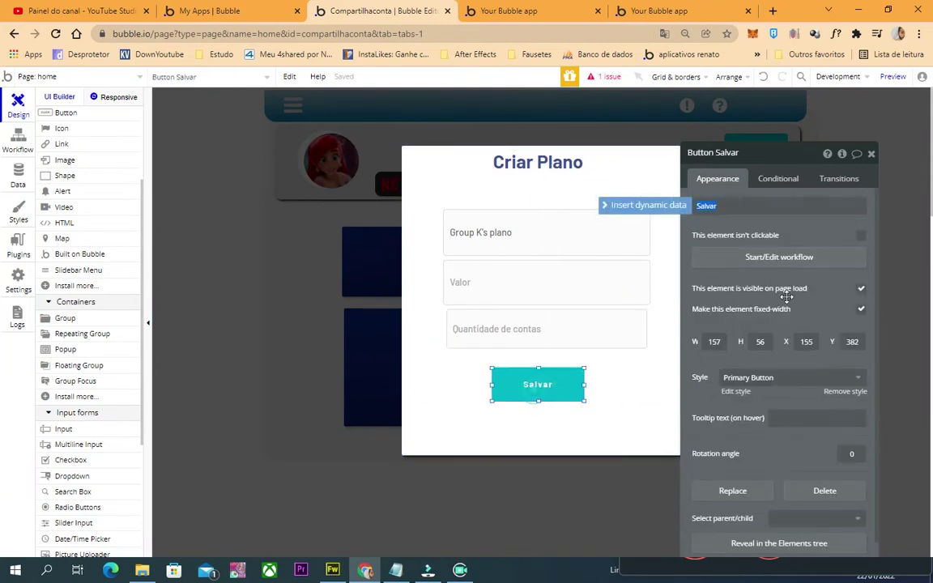
left_click(776, 258)
left_click(102, 216)
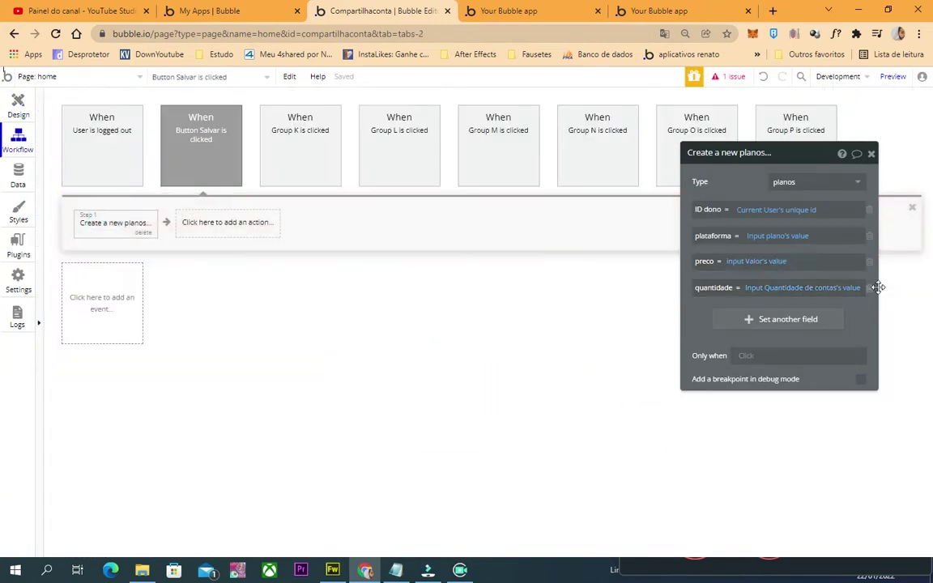
Reload the app preview and open the Criar Plano popup from the Netflix logo
left_click(499, 10)
left_click(506, 33)
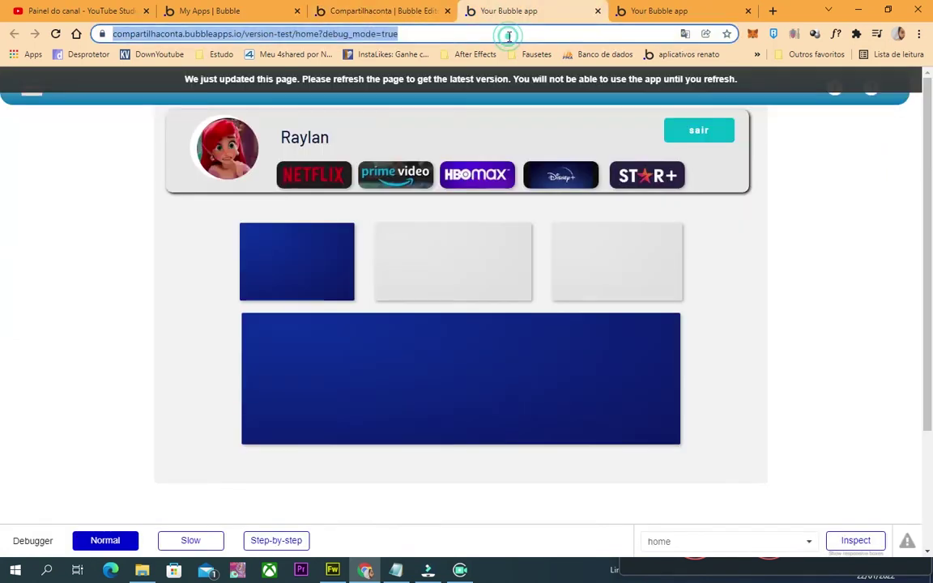
key("Return")
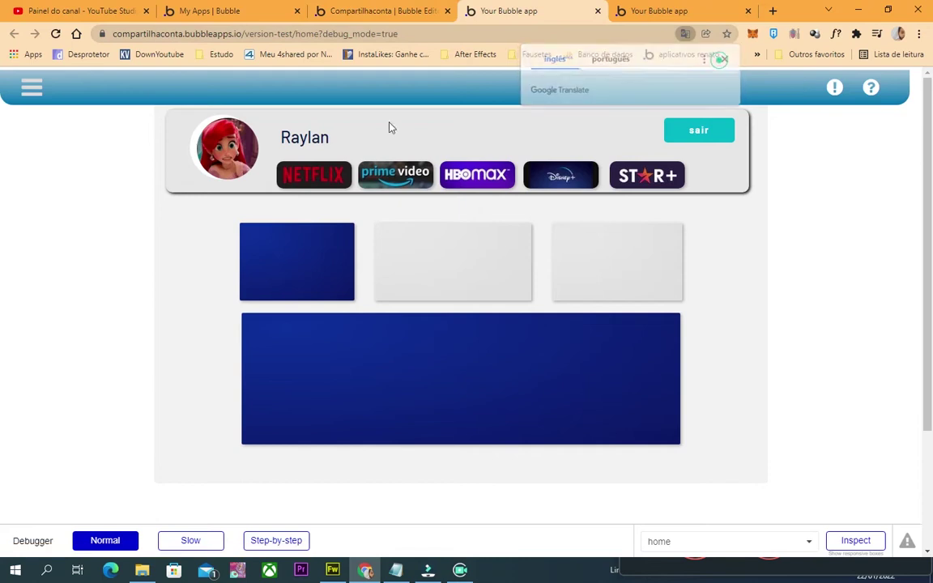
left_click(287, 177)
Enter a value of R$10.50 and 4 accounts for the Netflix plan and save it
left_click(398, 283)
type("R$10.50")
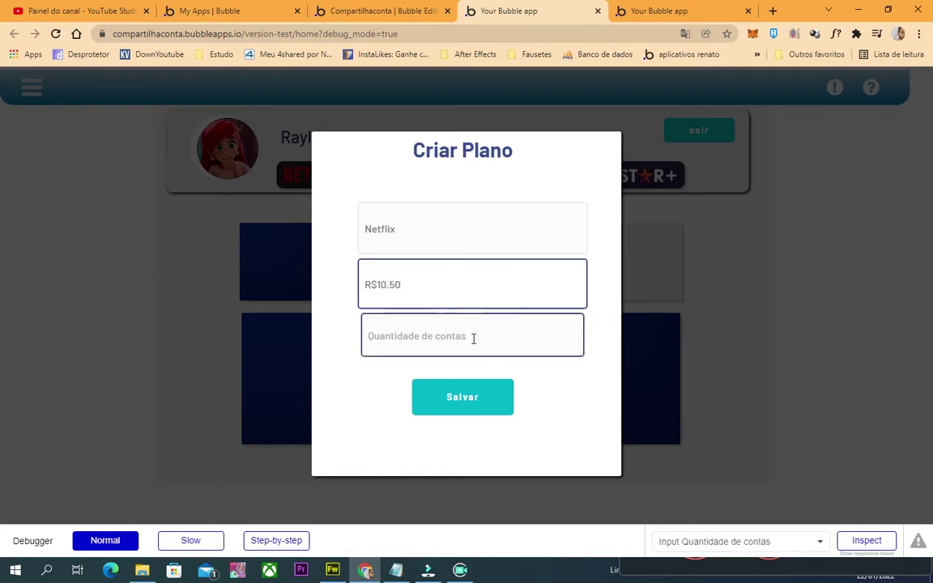
left_click(474, 339)
type("4")
left_click(454, 398)
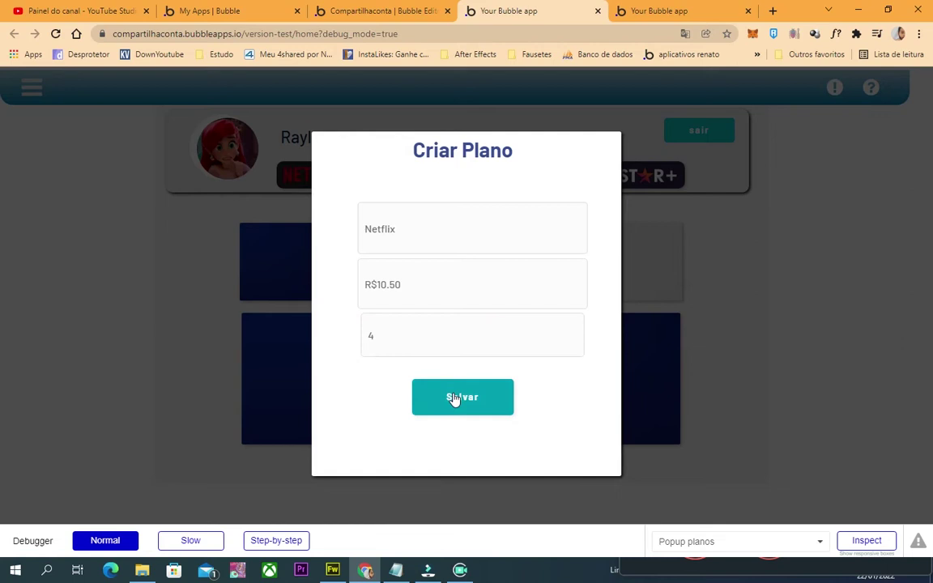
Return to the editor and view the All planos entries in the app data to check the saved plan
left_click(366, 10)
left_click(17, 173)
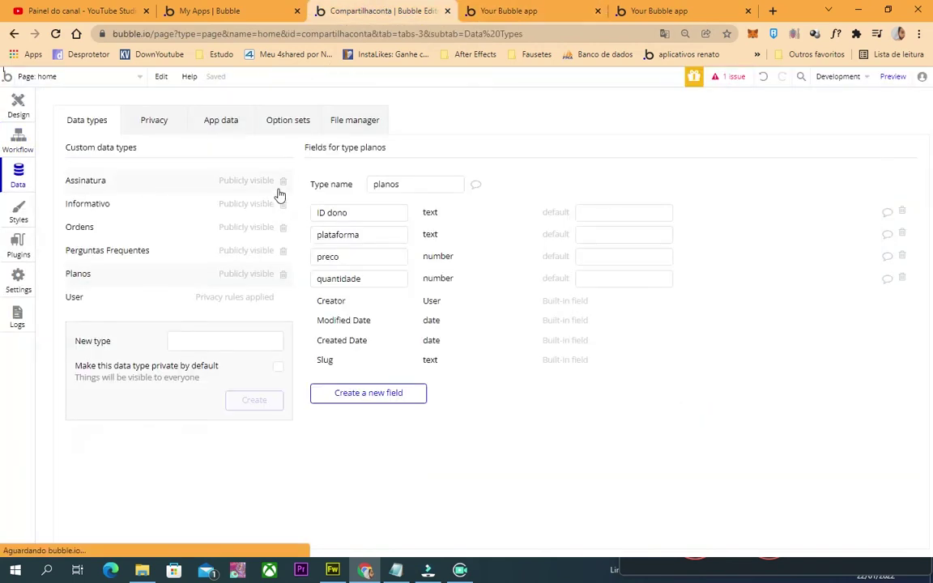
left_click(228, 122)
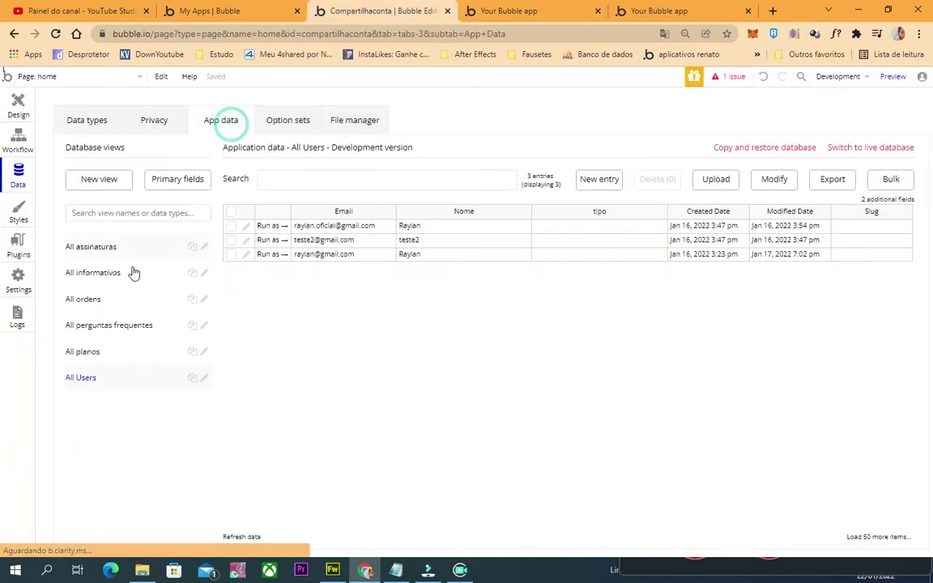
left_click(86, 351)
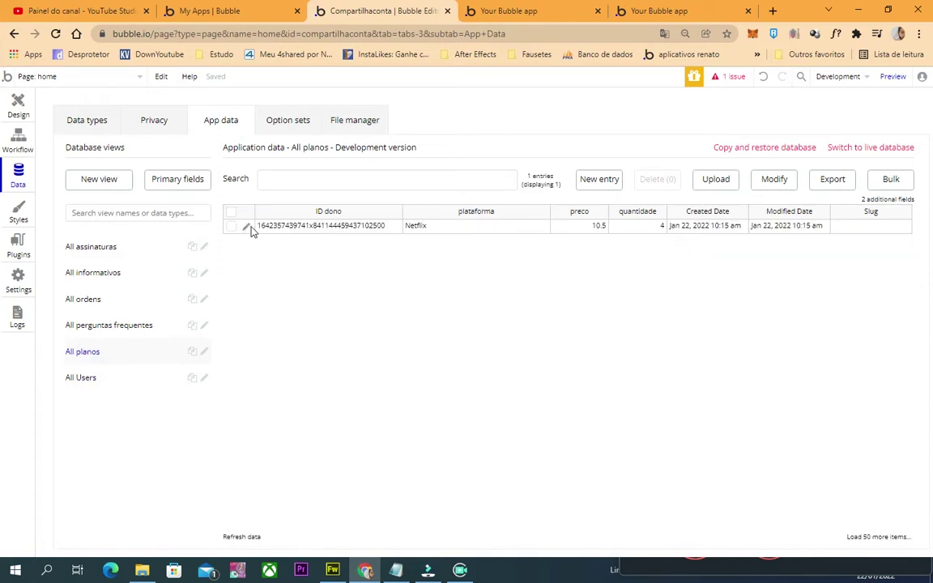
Inspect the field values of the saved Netflix planos entry and close it without changes
left_click(246, 228)
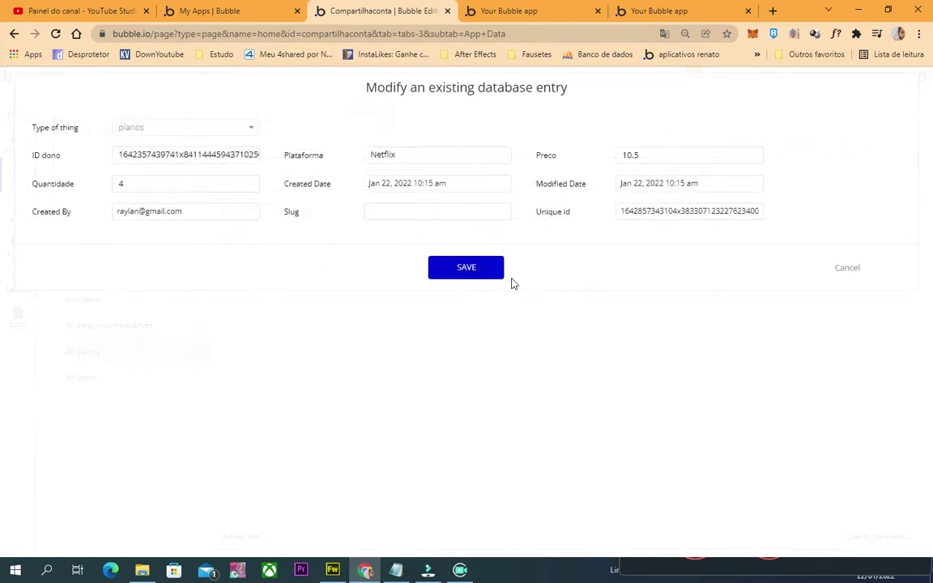
left_click(509, 10)
left_click(400, 18)
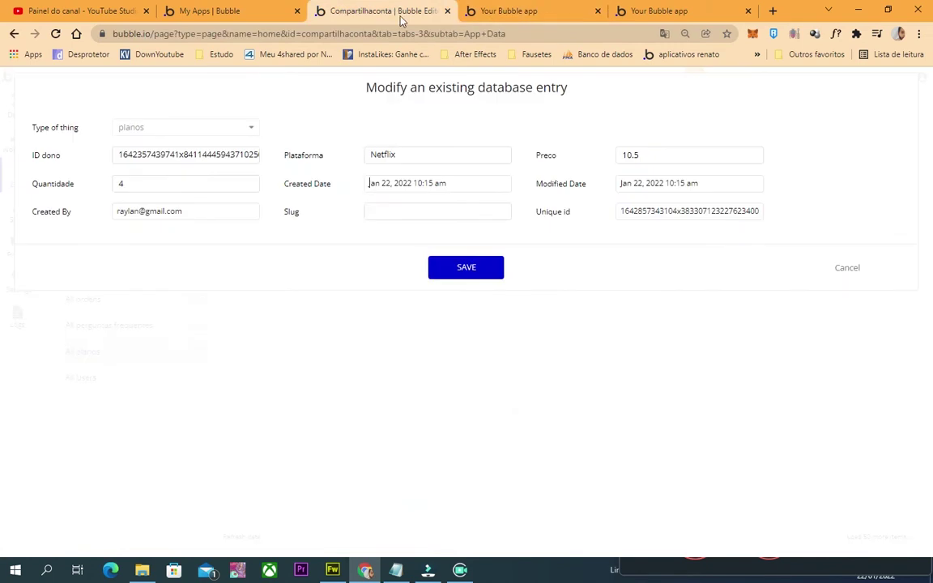
left_click(839, 268)
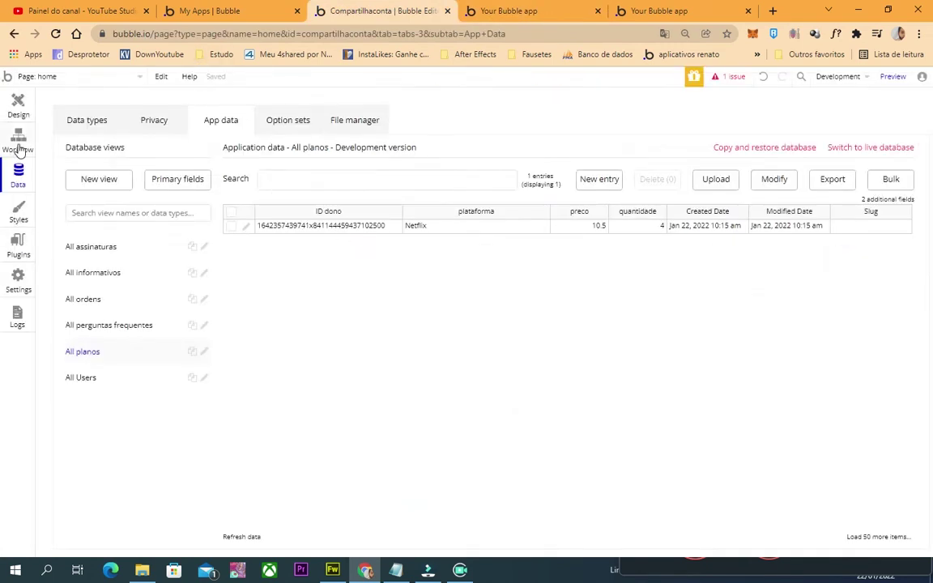
Start the Only when condition of Salvar's Create a new planos action with a search for planos
left_click(17, 142)
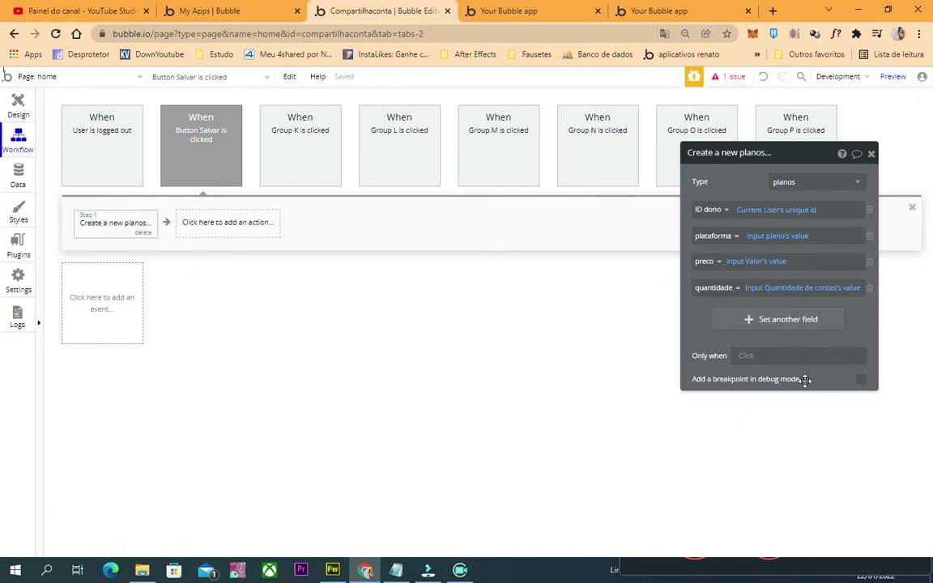
left_click(747, 358)
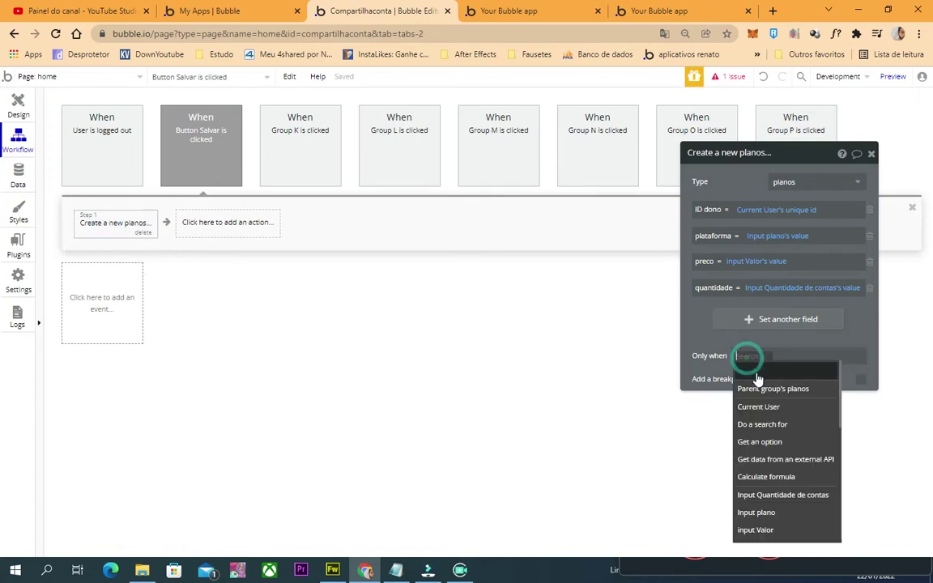
left_click(778, 430)
left_click(575, 177)
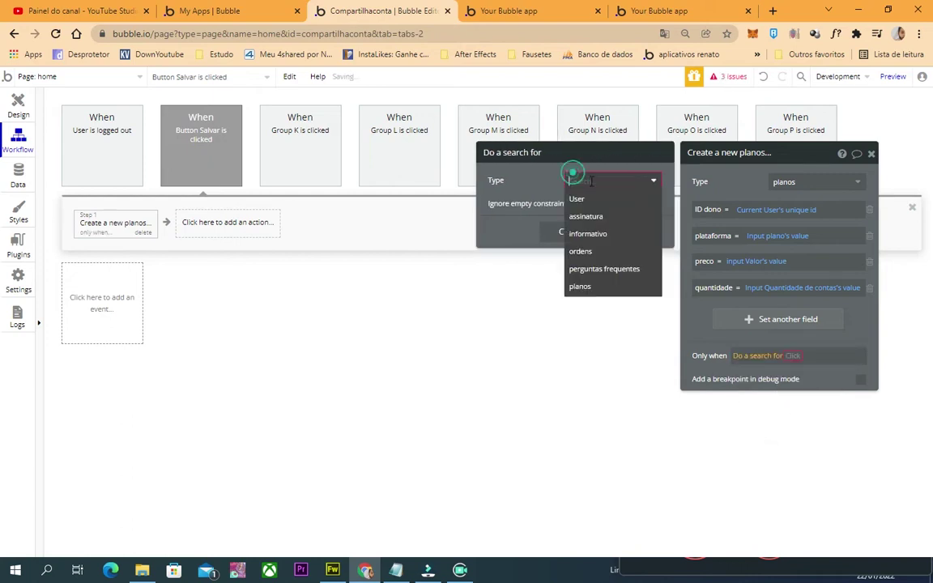
left_click(598, 286)
Constrain the planos search to ID dono = Current User's unique id
left_click(551, 213)
left_click(523, 209)
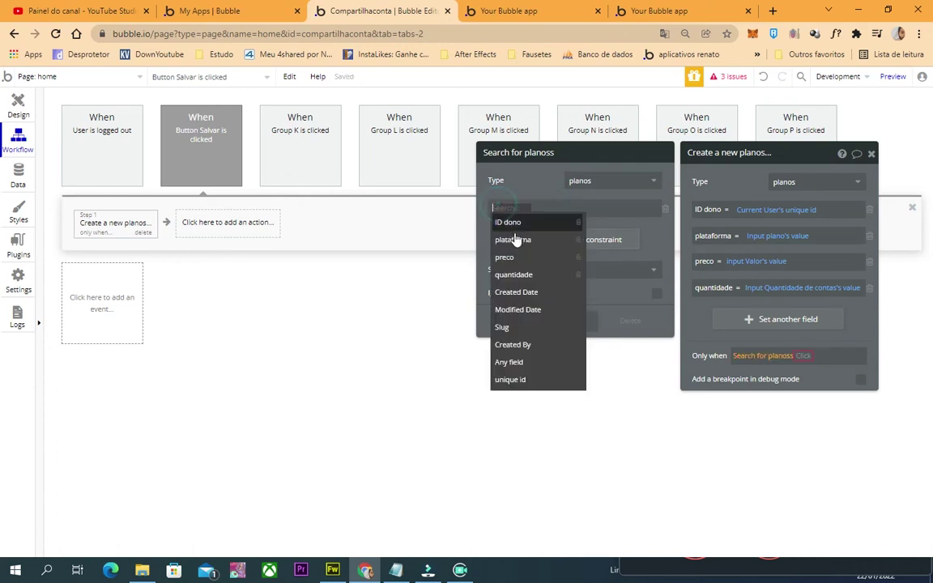
left_click(517, 217)
left_click(527, 213)
left_click(529, 223)
left_click(536, 210)
left_click(559, 258)
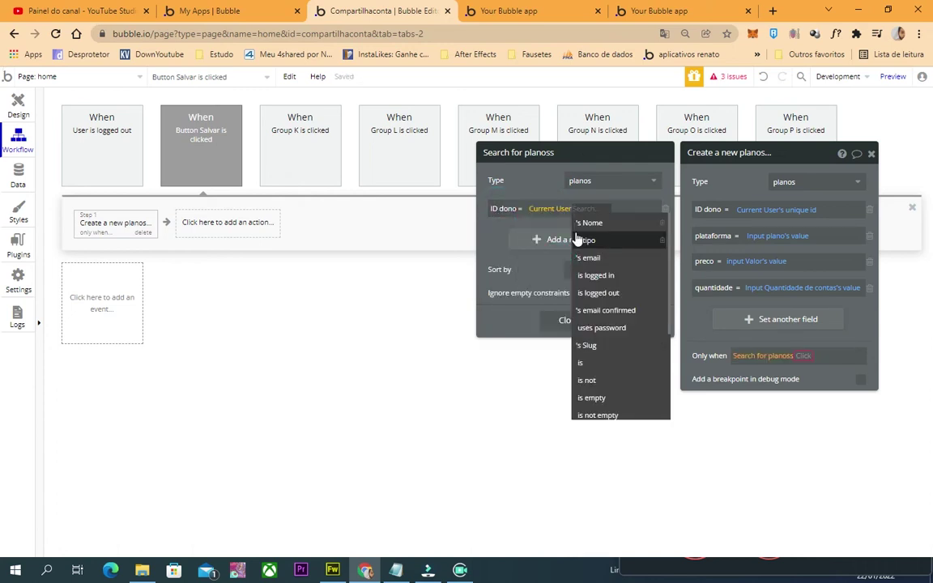
type("uni")
left_click(589, 223)
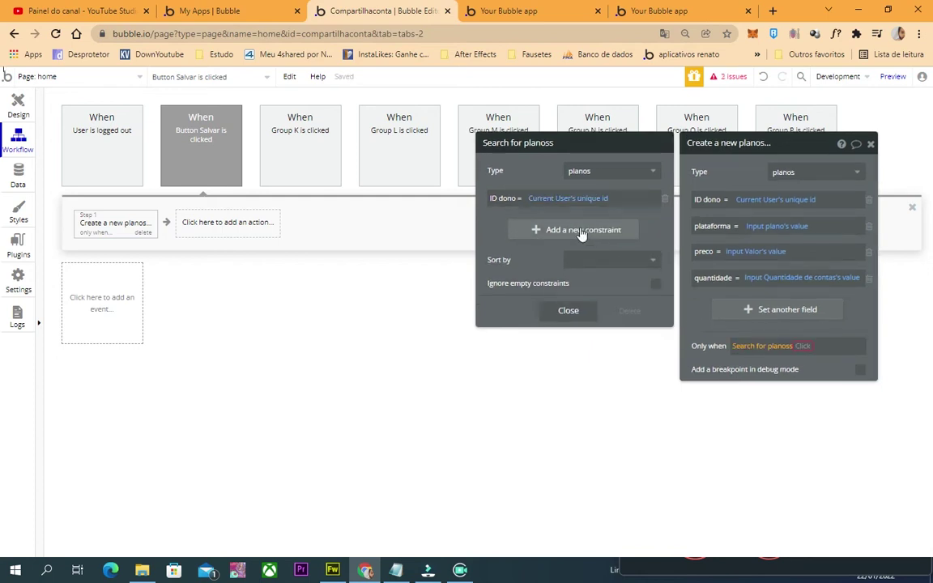
Add a second search constraint, plataforma = Input plano's value
left_click(581, 231)
left_click(559, 223)
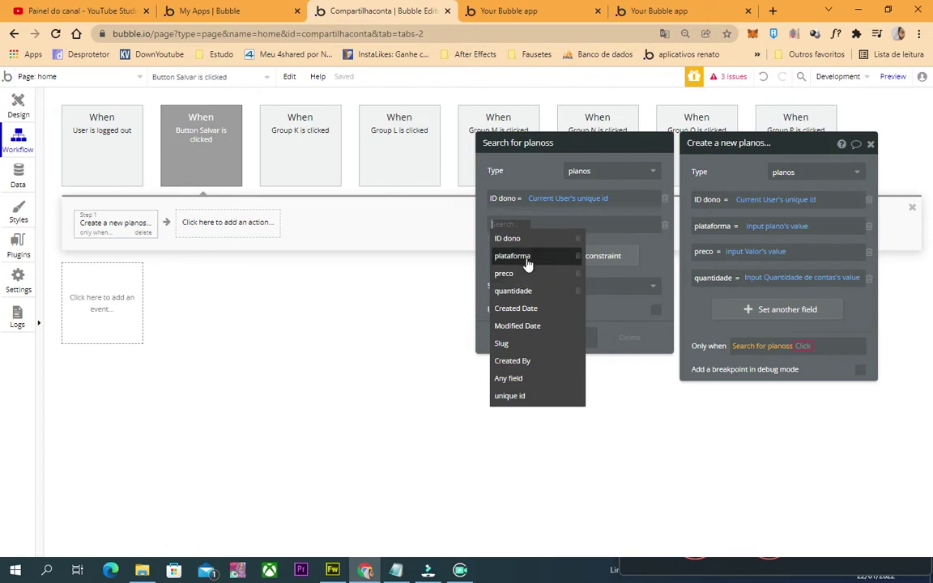
left_click(527, 256)
left_click(537, 222)
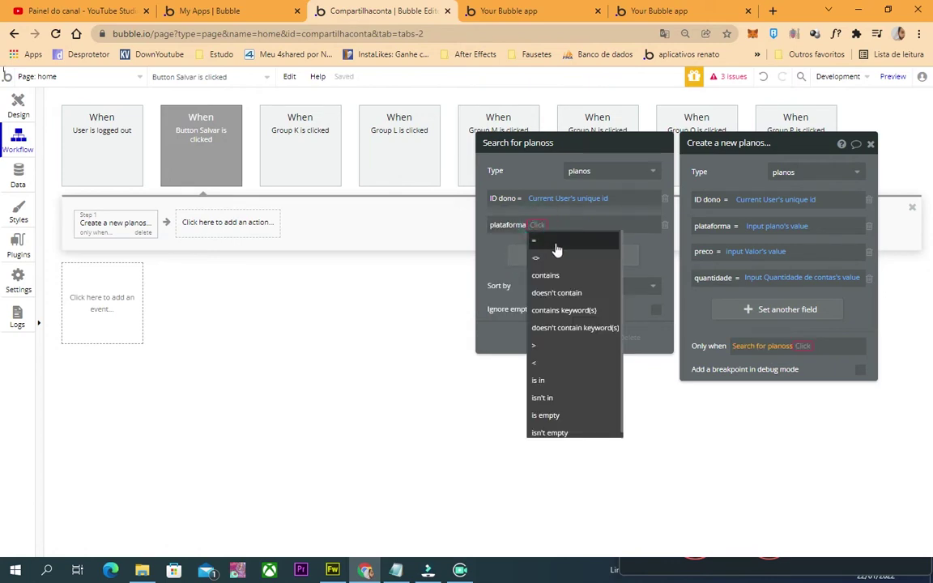
left_click(556, 243)
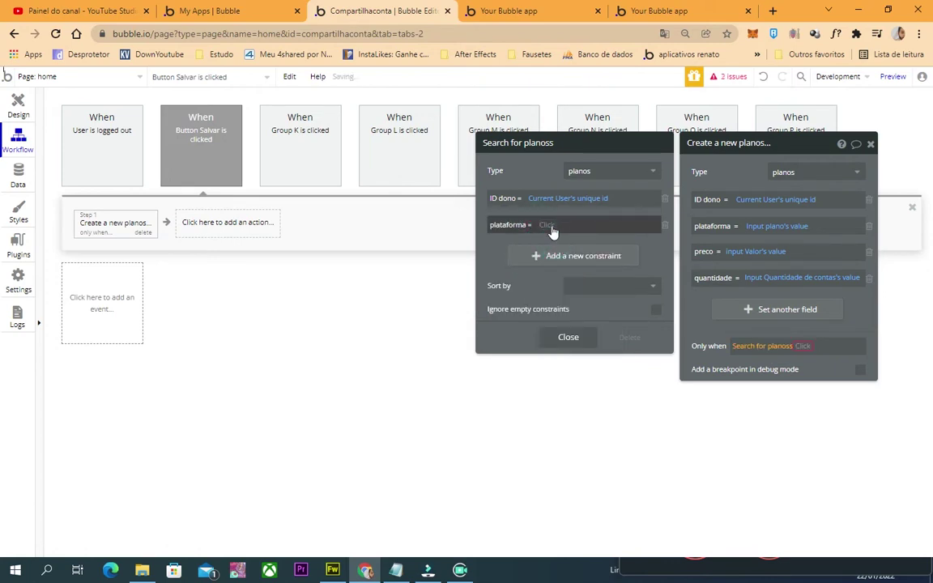
left_click(545, 225)
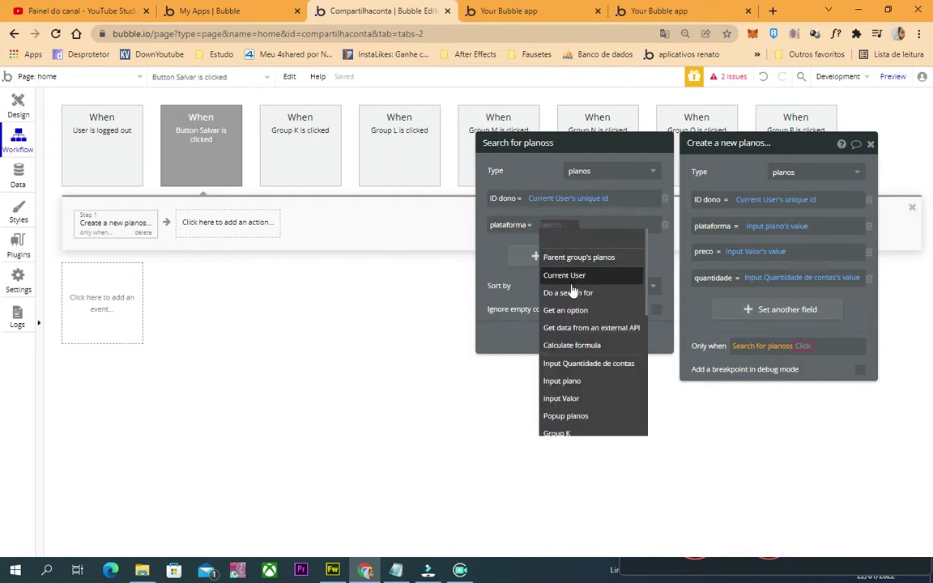
type("pla")
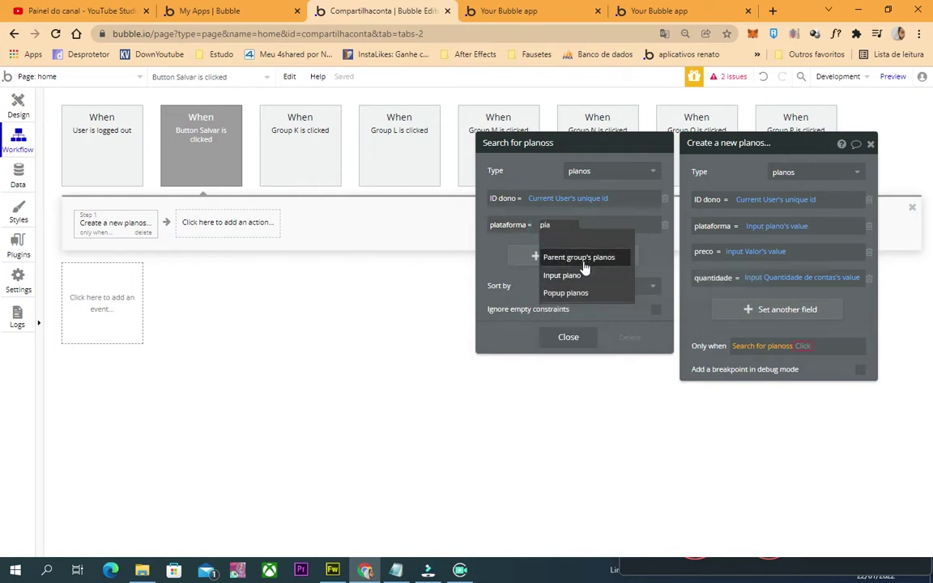
left_click(580, 273)
left_click(591, 239)
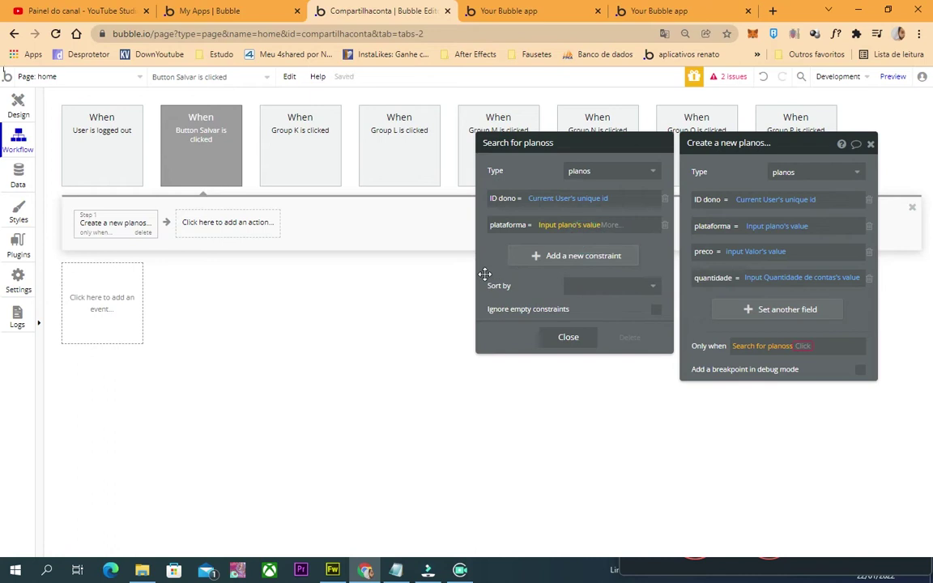
Complete the Only when condition as Search for planos:count < 1 and recheck the search constraints
left_click(804, 348)
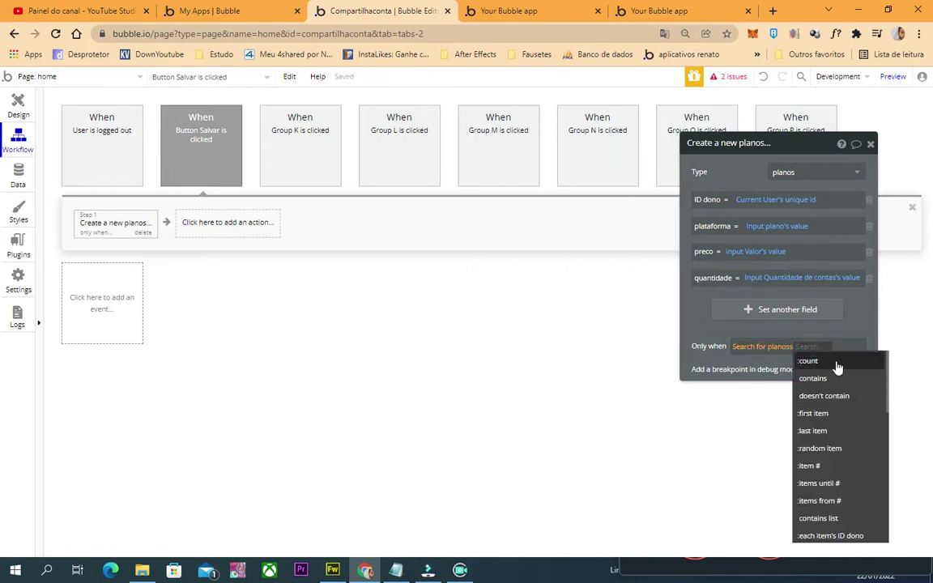
left_click(834, 360)
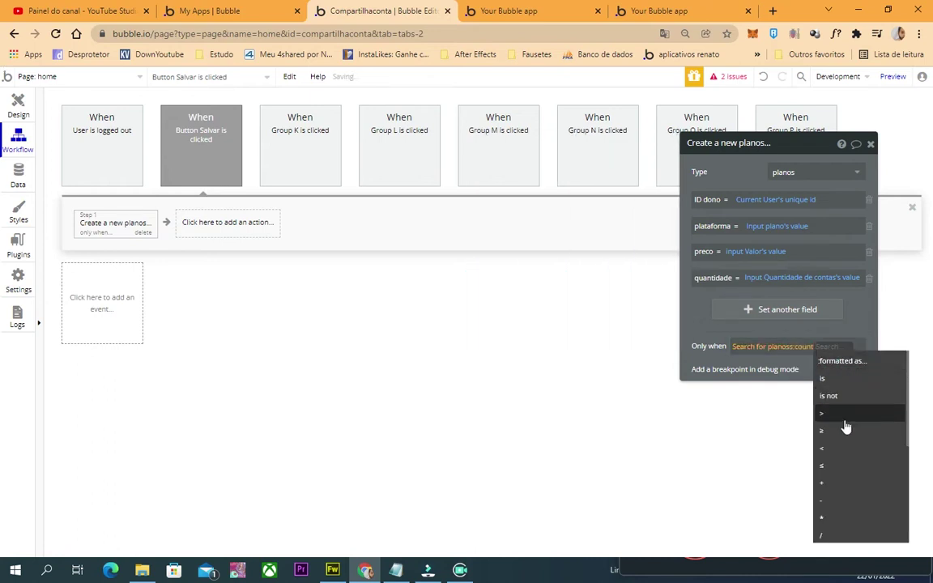
left_click(845, 453)
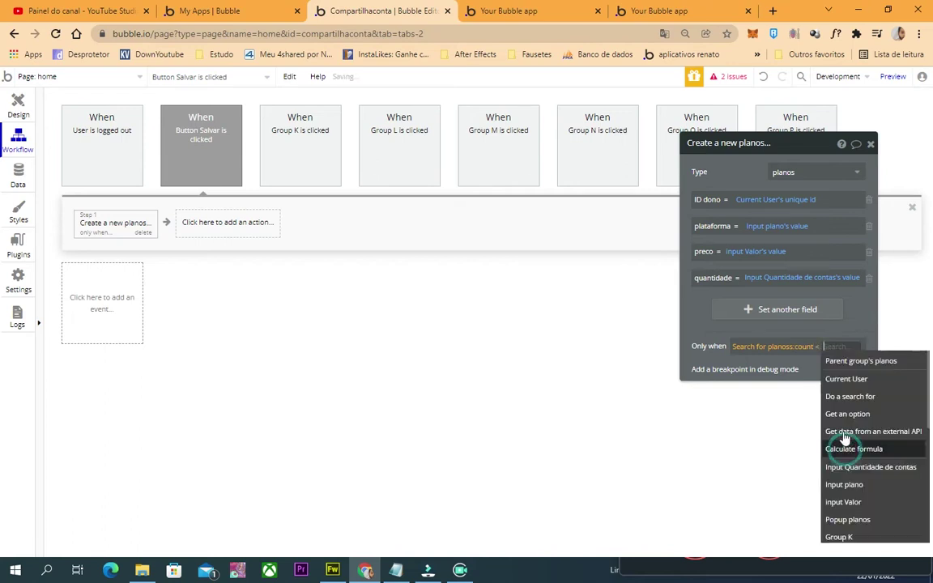
type("1")
left_click(798, 327)
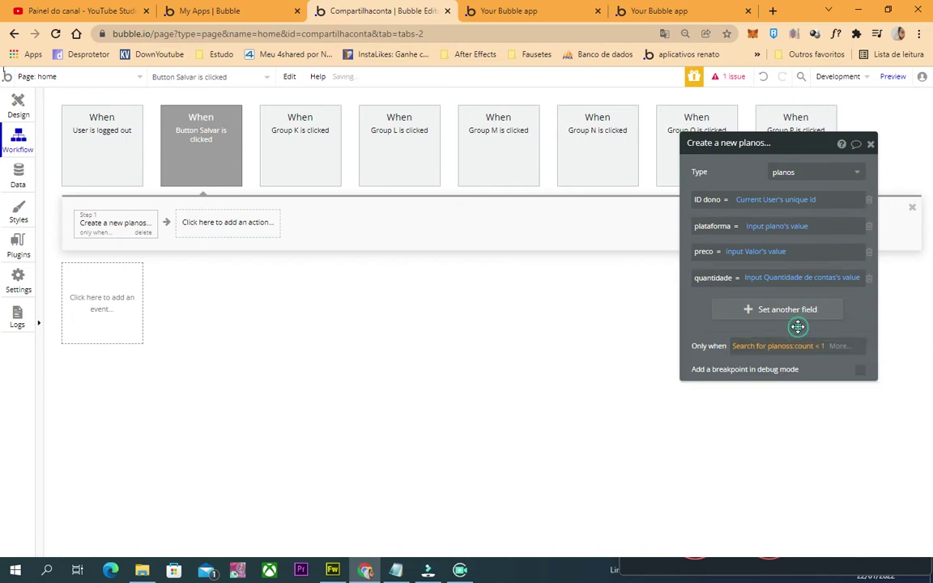
left_click(740, 348)
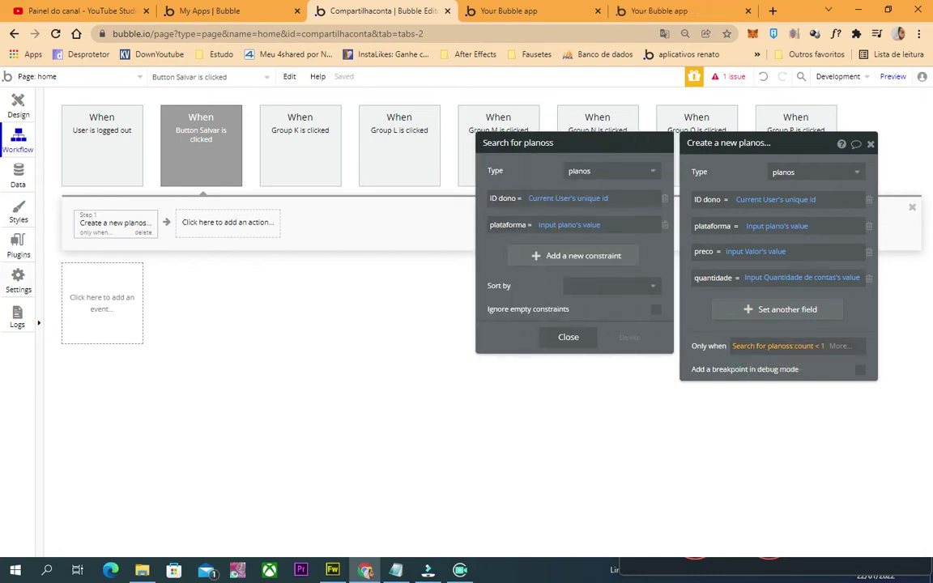
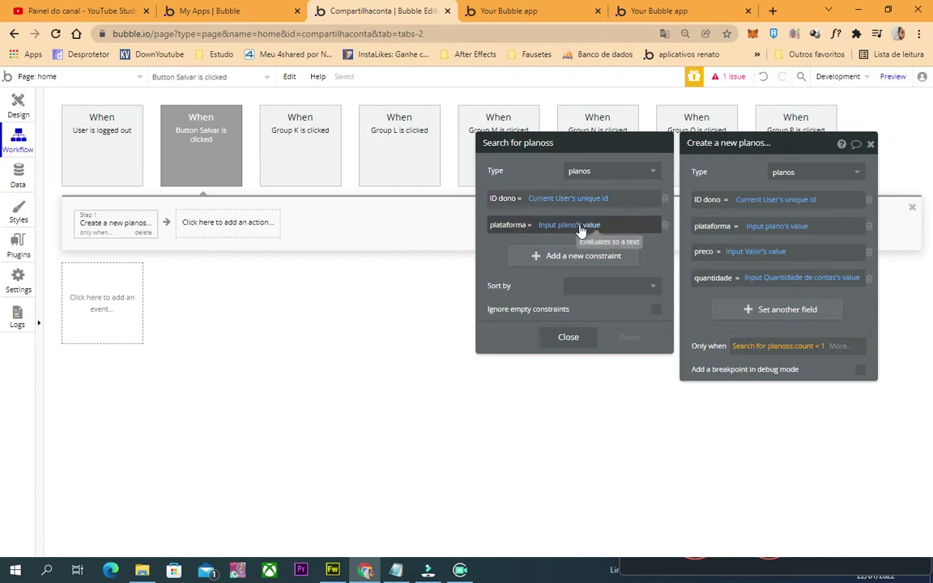
left_click(760, 358)
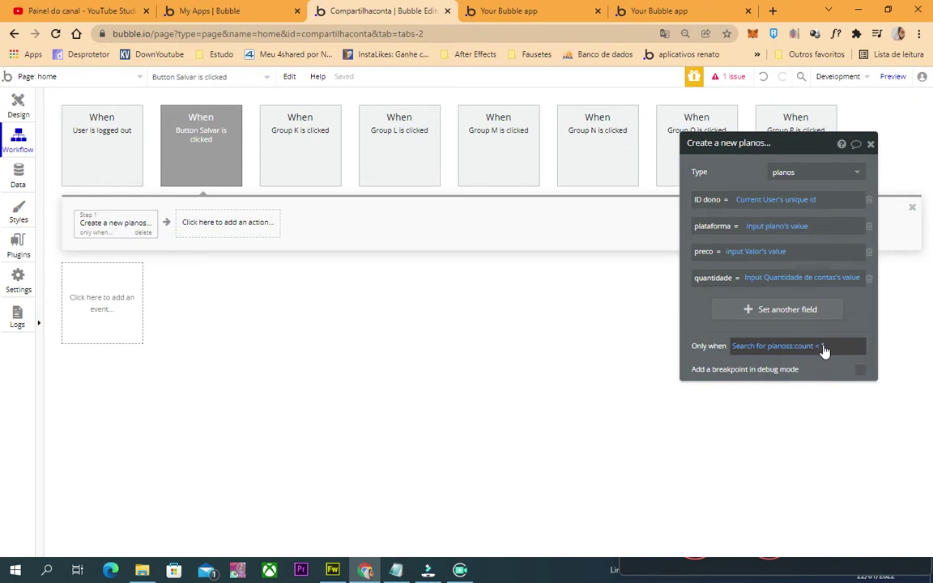
Glance at the app preview and view the existing All planos entries in the editor's app data
left_click(20, 112)
left_click(515, 12)
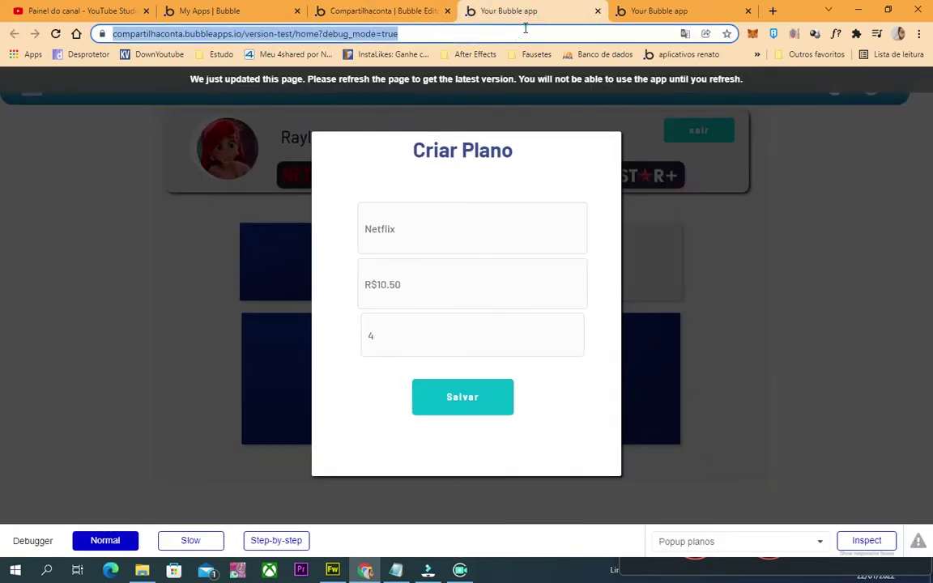
left_click(332, 10)
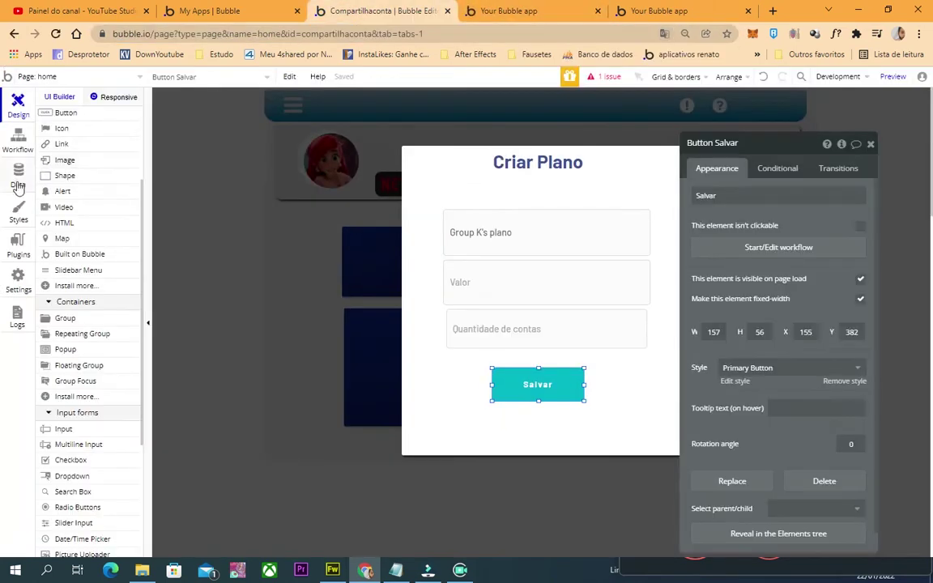
left_click(17, 174)
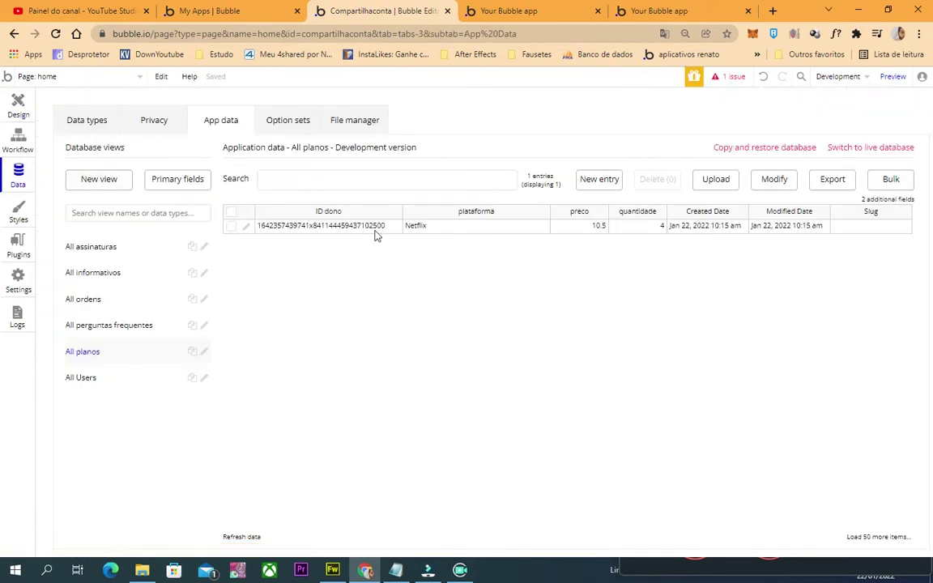
In the refreshed app preview, open Criar Plano from the Netflix logo and try to save R$79.00 with 8 accounts
left_click(515, 10)
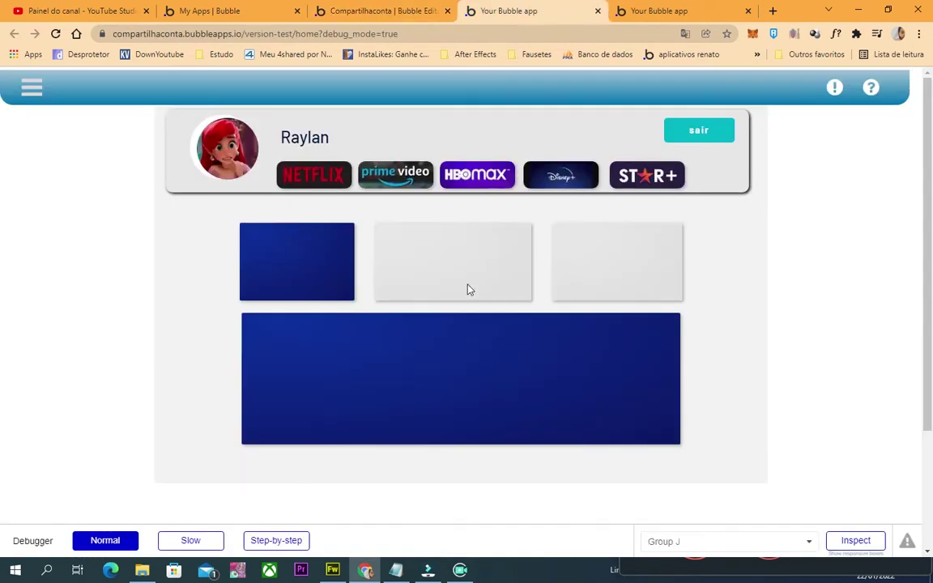
left_click(300, 180)
left_click(412, 293)
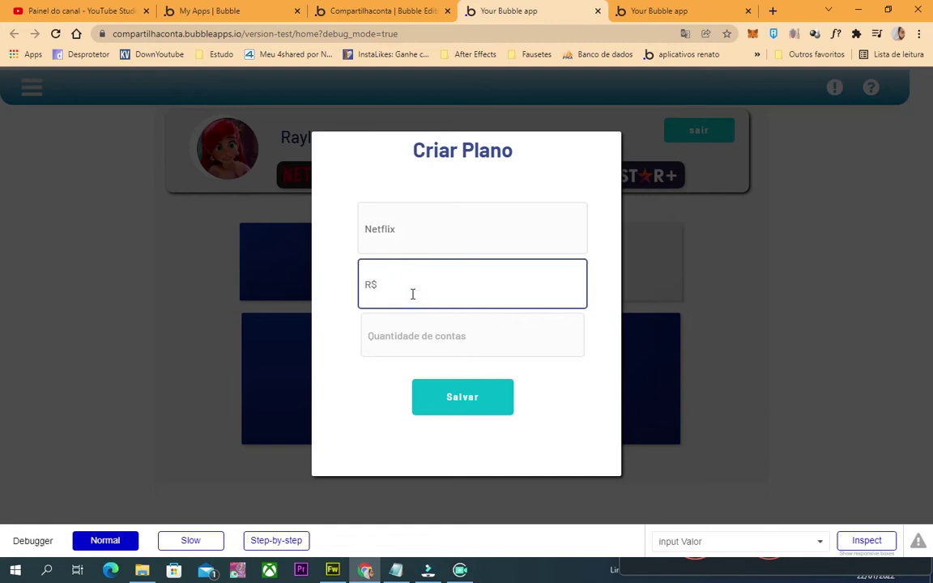
type("79.00")
left_click(444, 329)
type("8")
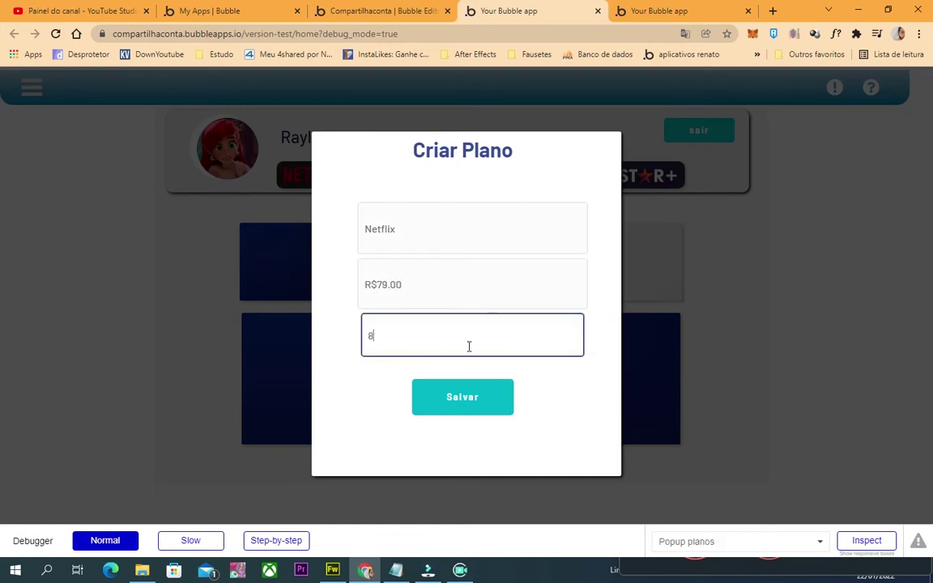
left_click(478, 411)
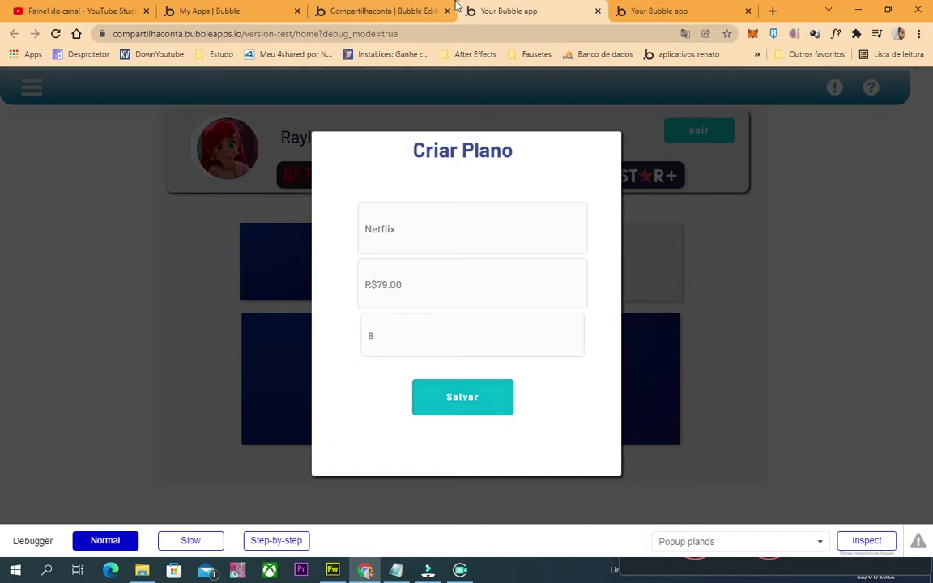
Return to the editor, check the All planos entries for a duplicate, and inspect the Netflix entry without changing it
left_click(388, 10)
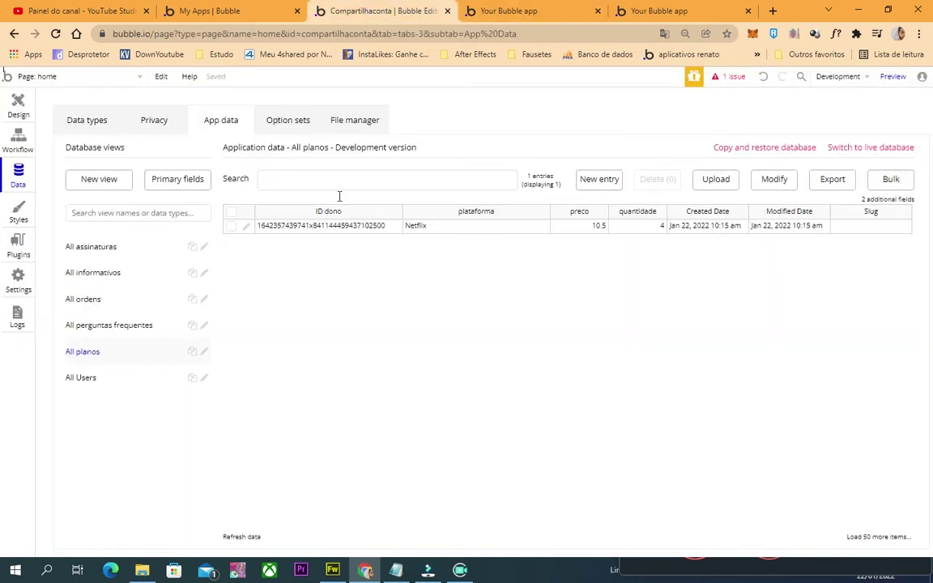
left_click(105, 329)
left_click(105, 353)
left_click(248, 227)
left_click(850, 269)
Reload the editor, dismiss the translation and trial offers, and view the All planos entries again
left_click(58, 35)
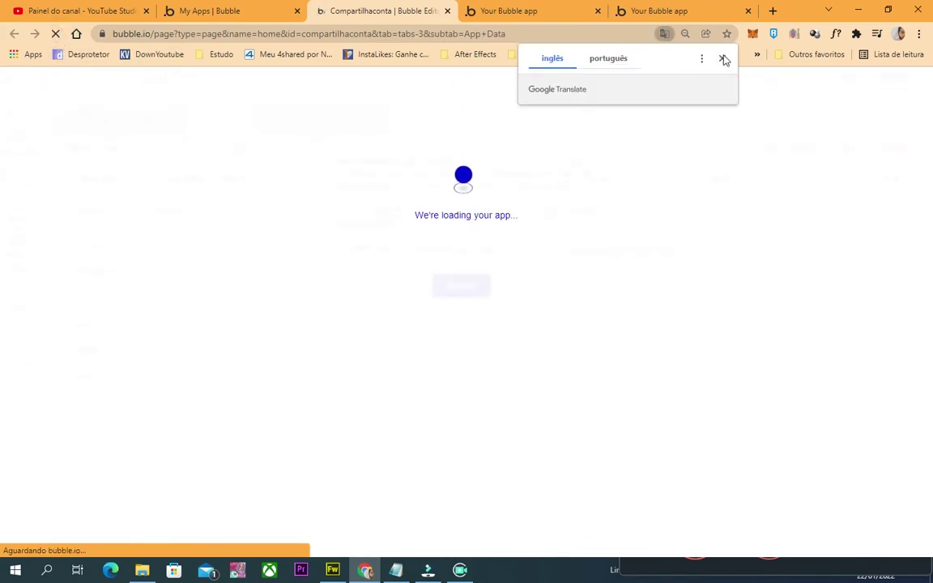
left_click(724, 59)
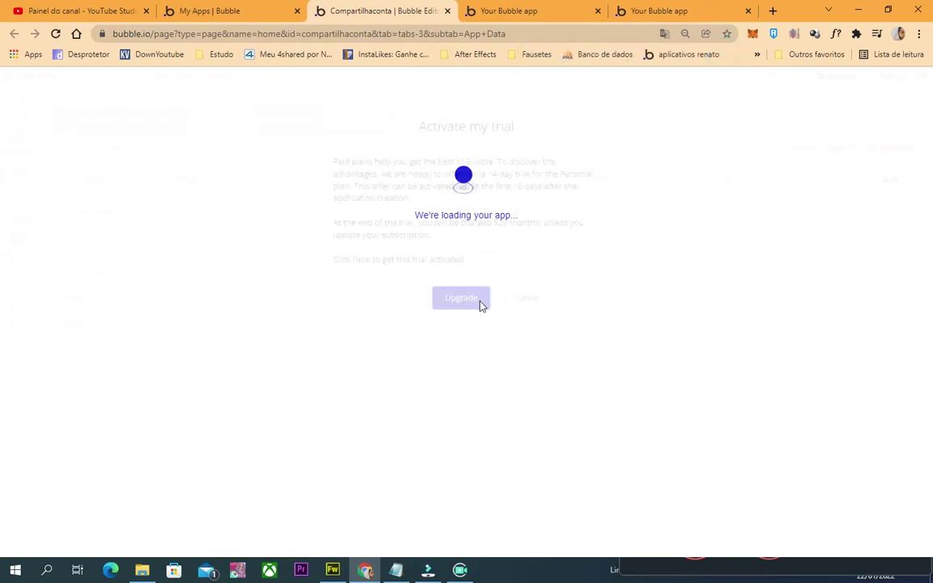
left_click(524, 298)
left_click(120, 352)
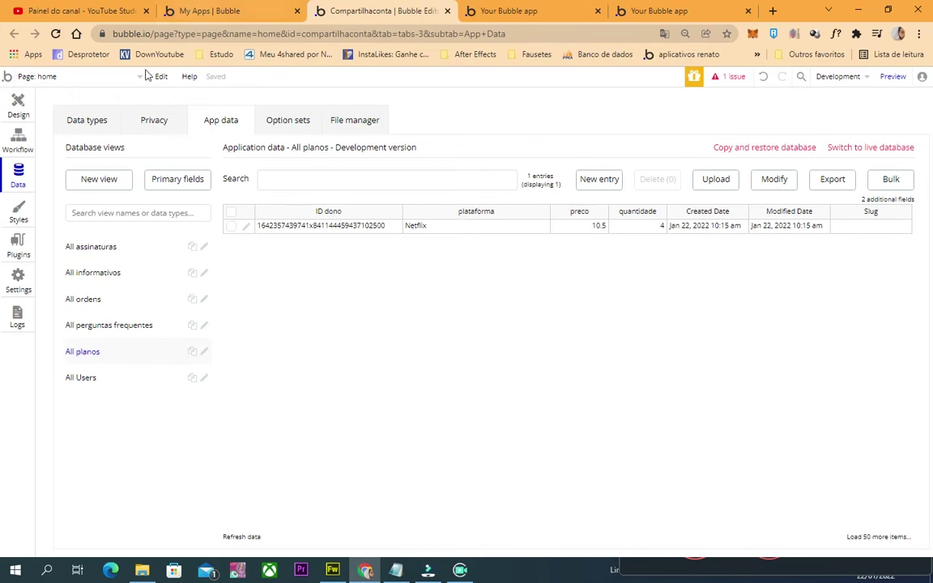
Open Popup planos in the page design and inspect its Salvar button and the group around the form fields
left_click(17, 140)
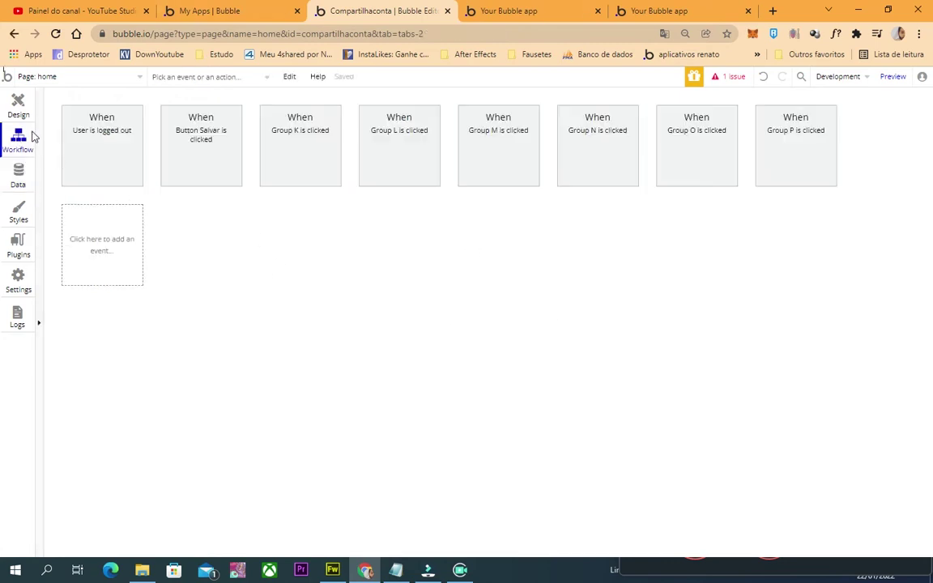
left_click(24, 98)
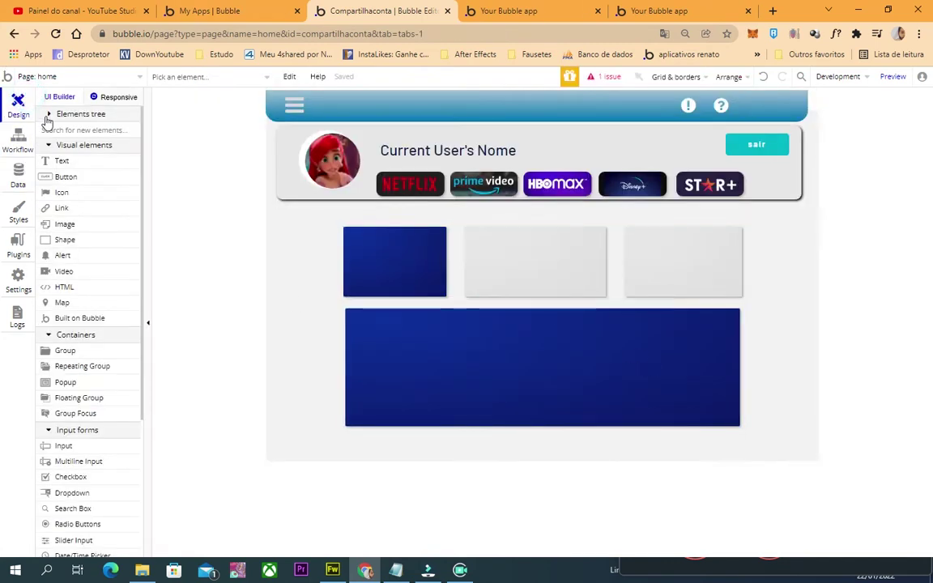
left_click(49, 115)
left_click(73, 180)
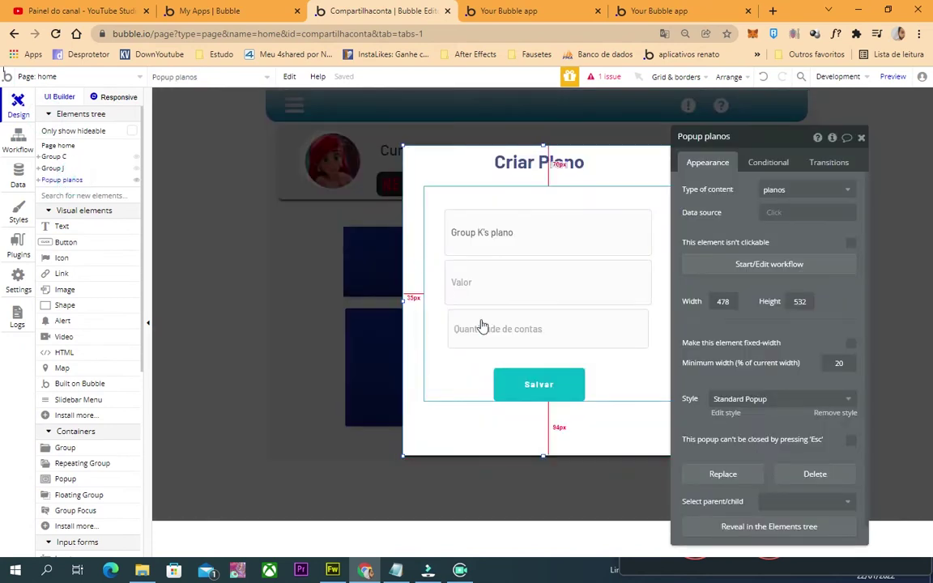
left_click(584, 389)
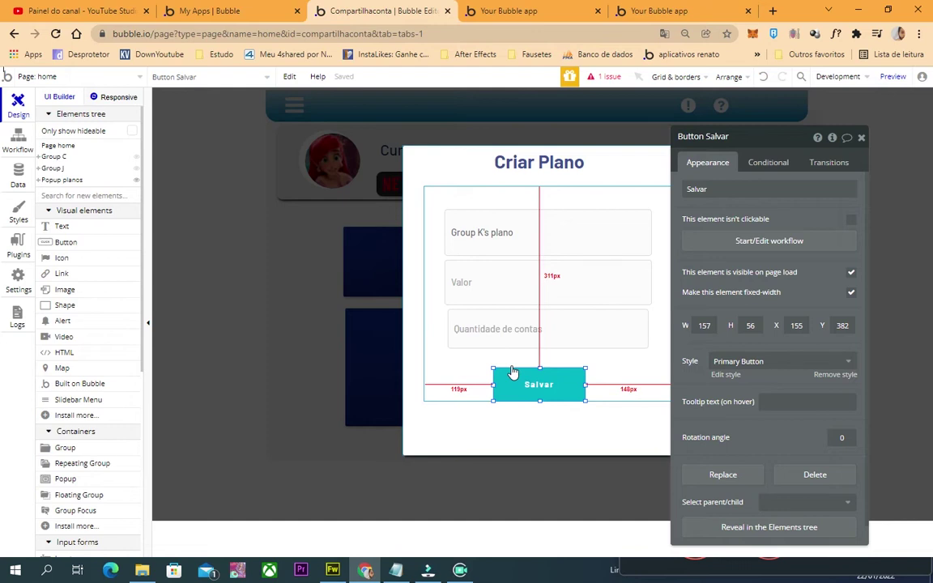
left_click(425, 391)
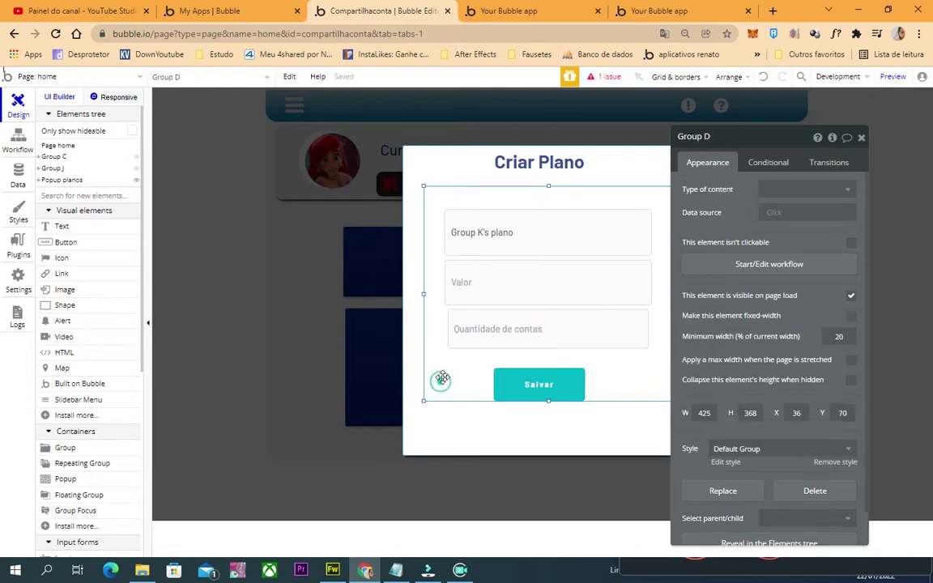
In the app preview, open Criar Plano from the Prime Video logo and save a plan of R$59.60 with 7 accounts
left_click(509, 10)
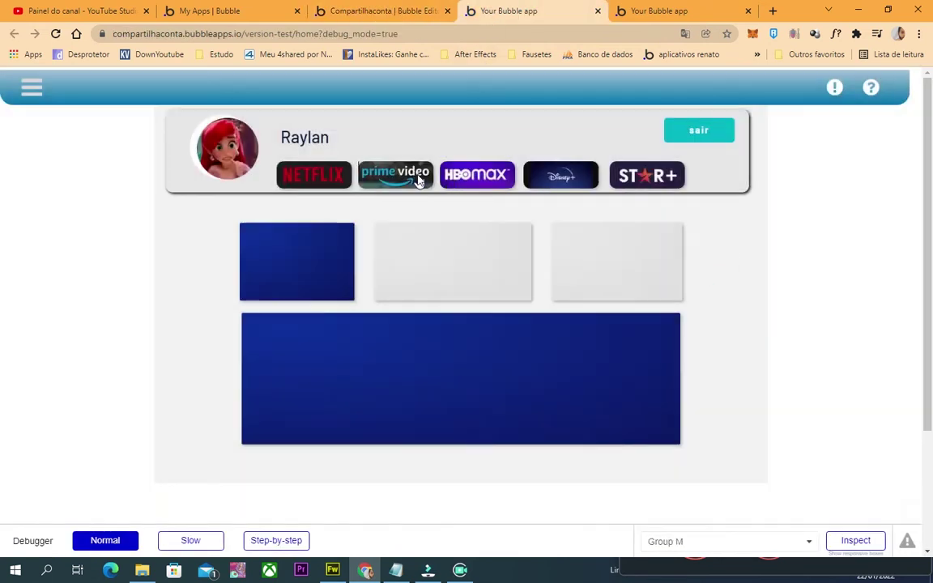
left_click(397, 177)
left_click(412, 296)
double_click(418, 289)
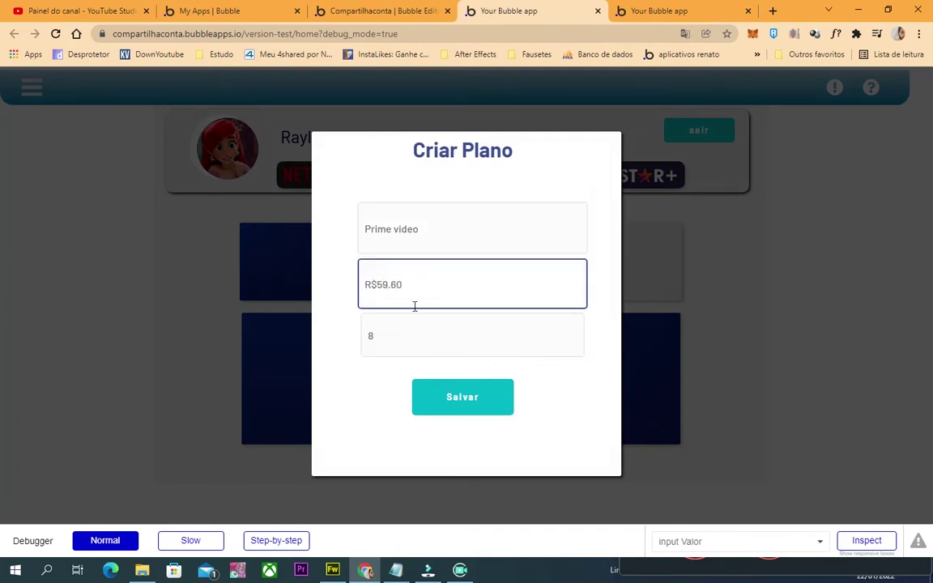
key("Tab")
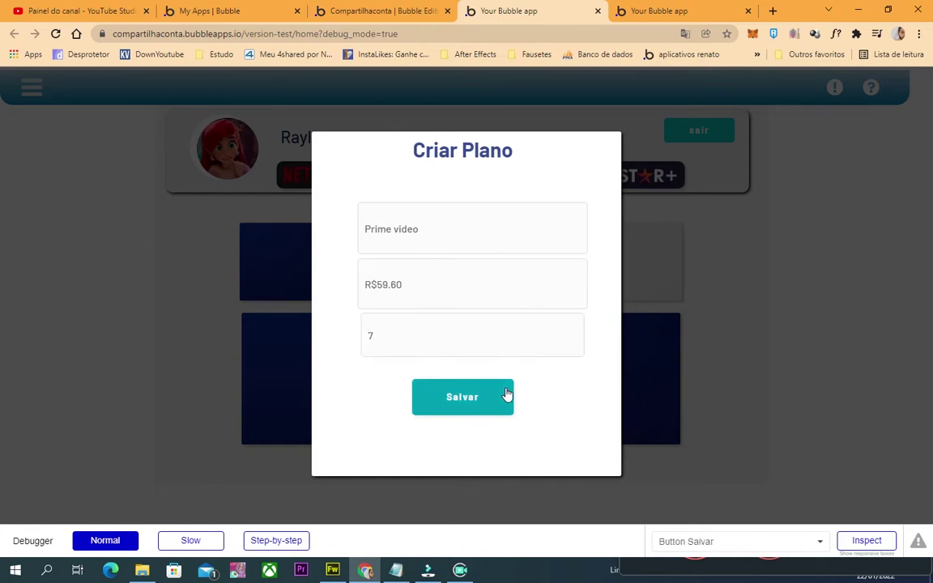
Return to the editor and check the All planos entries in the app data for the Prime video plan
left_click(371, 11)
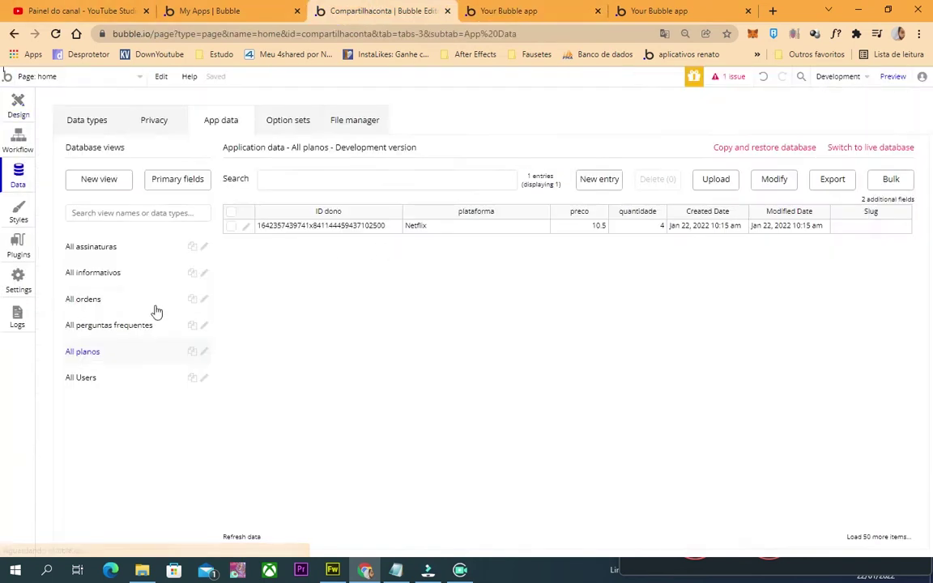
left_click(17, 174)
left_click(81, 378)
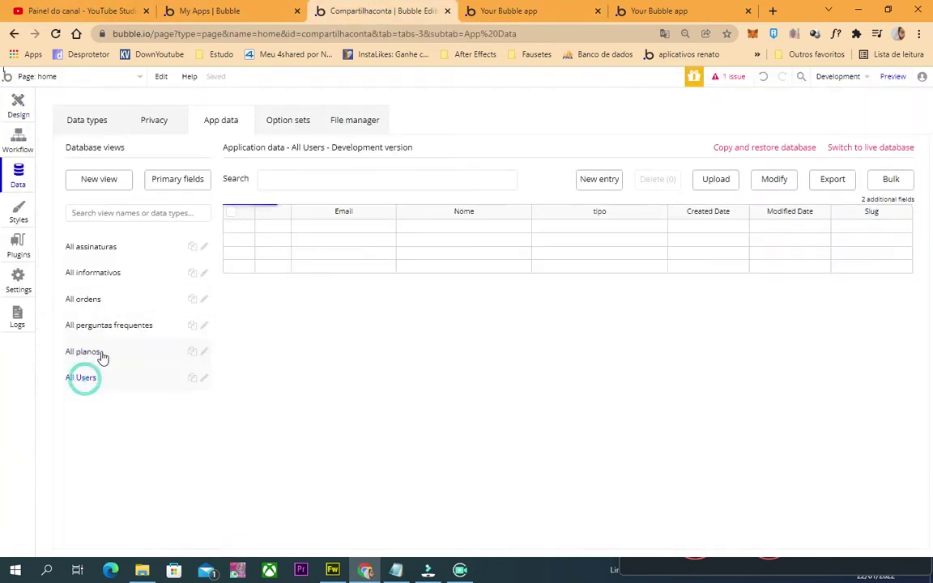
left_click(89, 353)
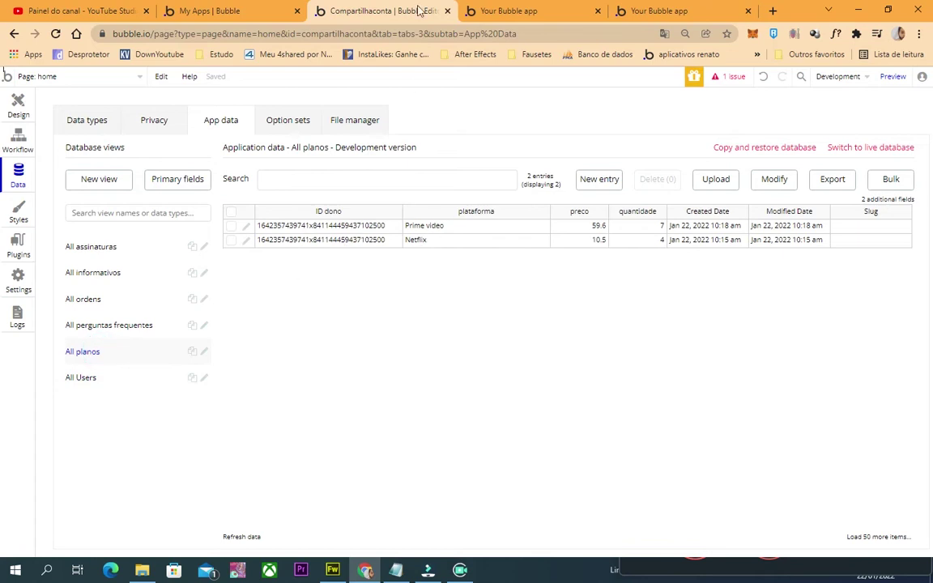
In the app preview, reopen Criar Plano from the Prime Video logo and try to save R$669 with 7 accounts
left_click(486, 10)
left_click(146, 236)
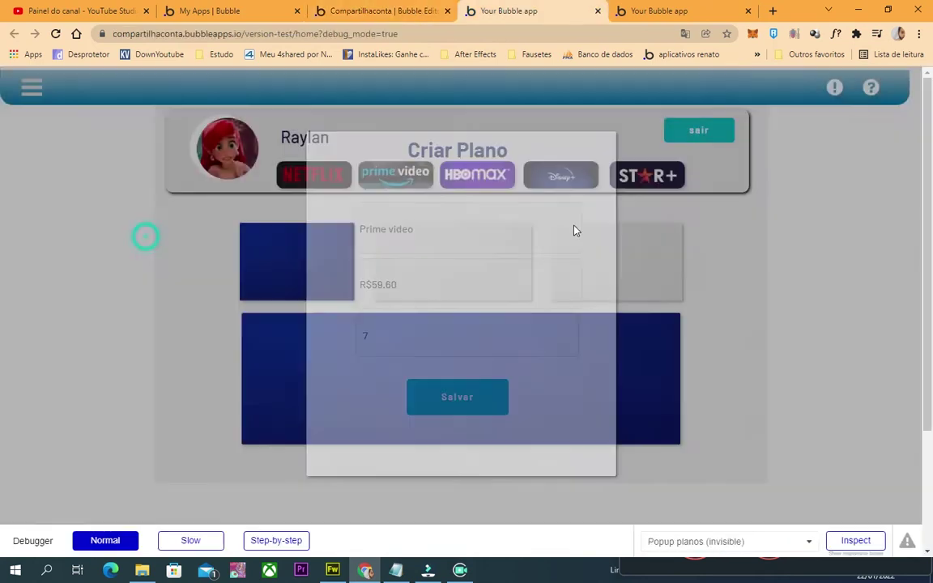
left_click(380, 172)
double_click(422, 294)
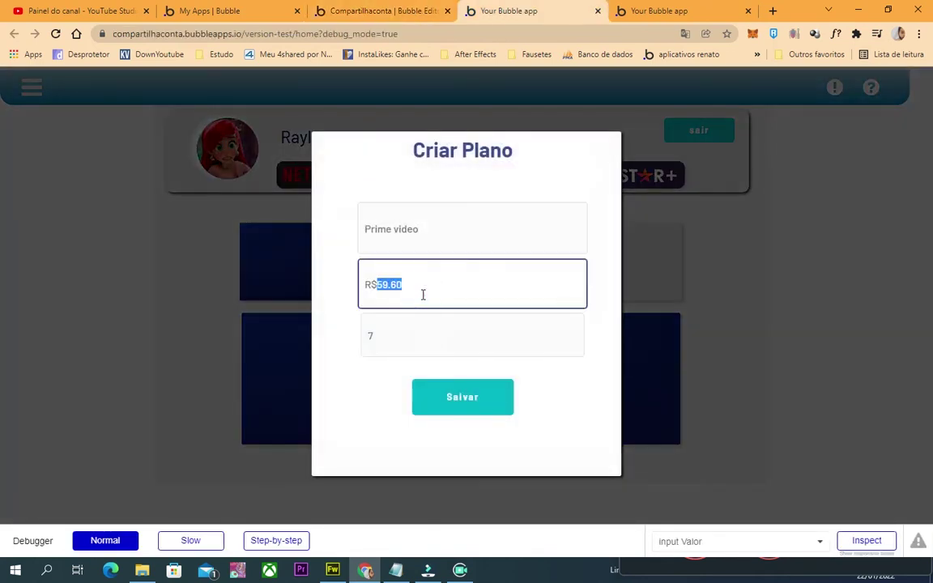
left_click(506, 409)
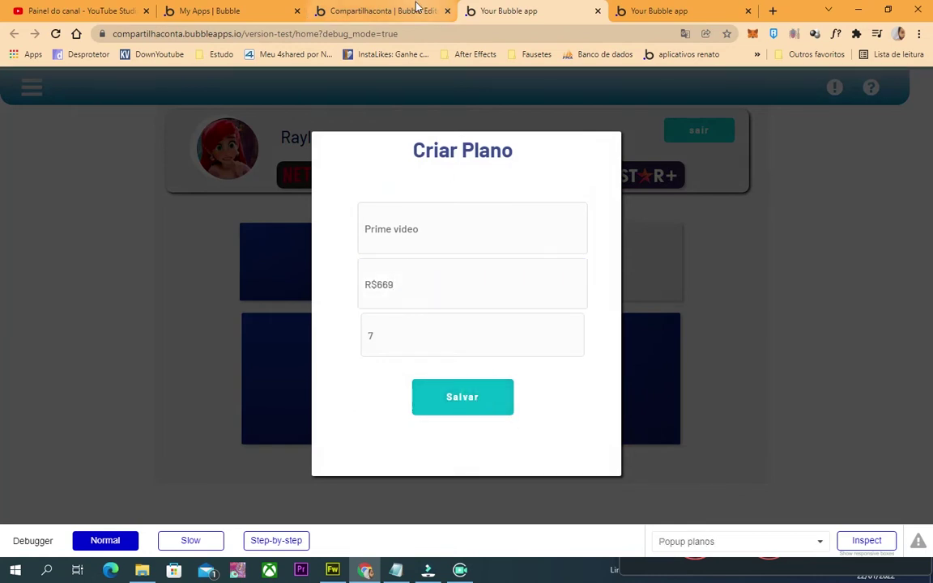
Reload the editor, dismiss the trial offer, and check the All planos entries for a duplicate Prime video plan
left_click(417, 9)
left_click(56, 34)
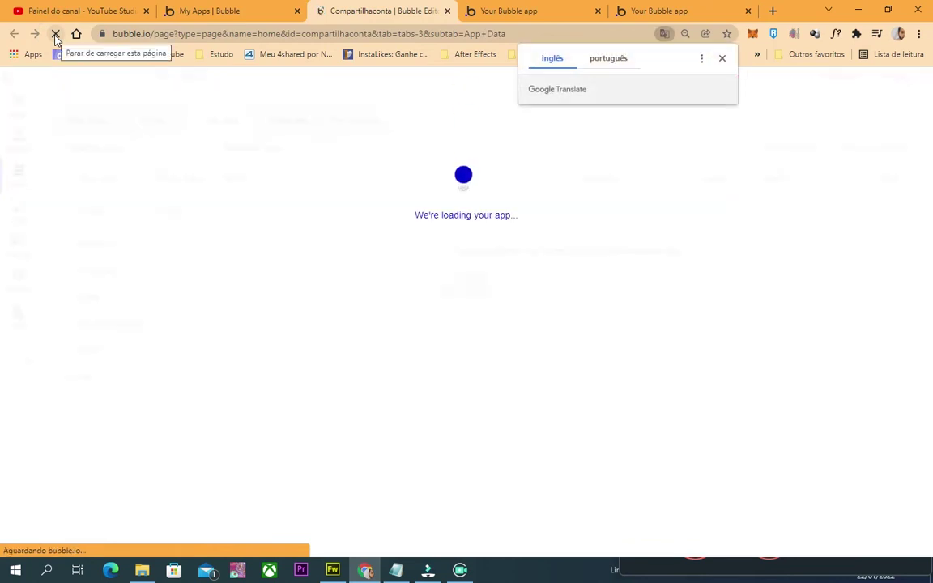
left_click(433, 428)
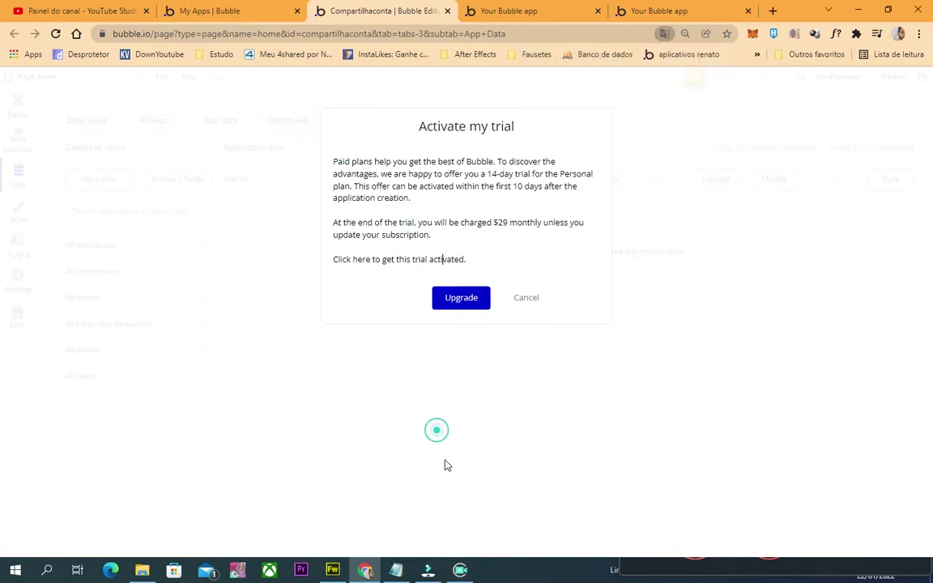
left_click(527, 298)
left_click(85, 349)
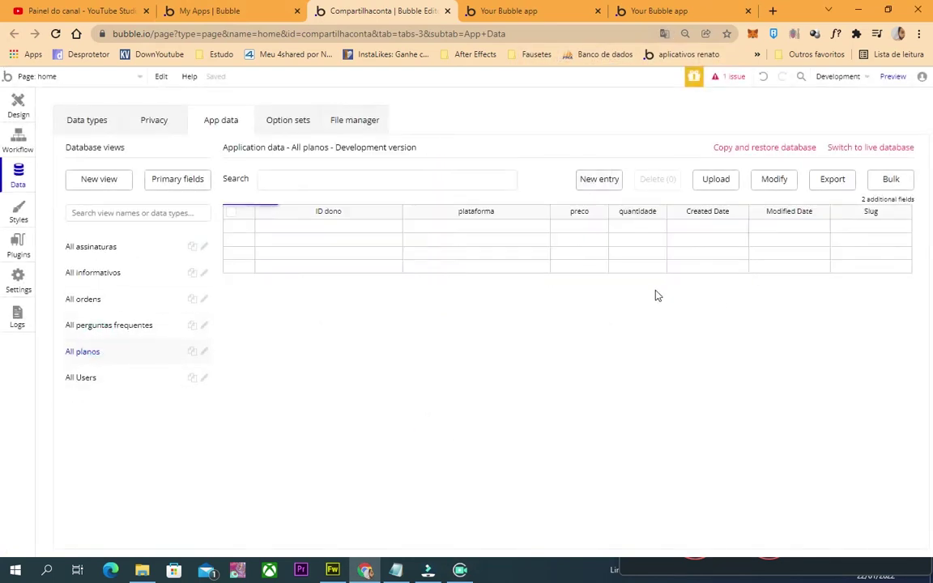
left_click(18, 141)
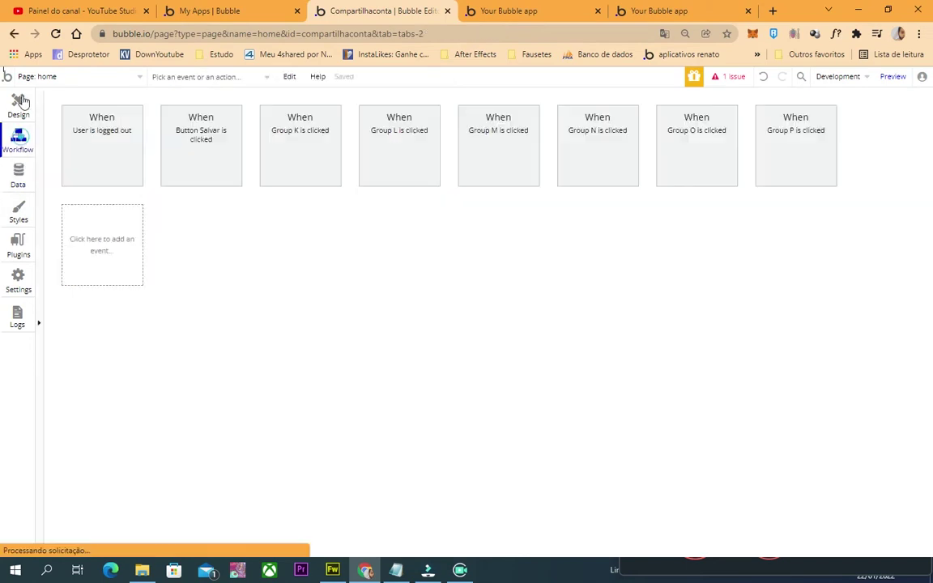
left_click(22, 76)
left_click(8, 115)
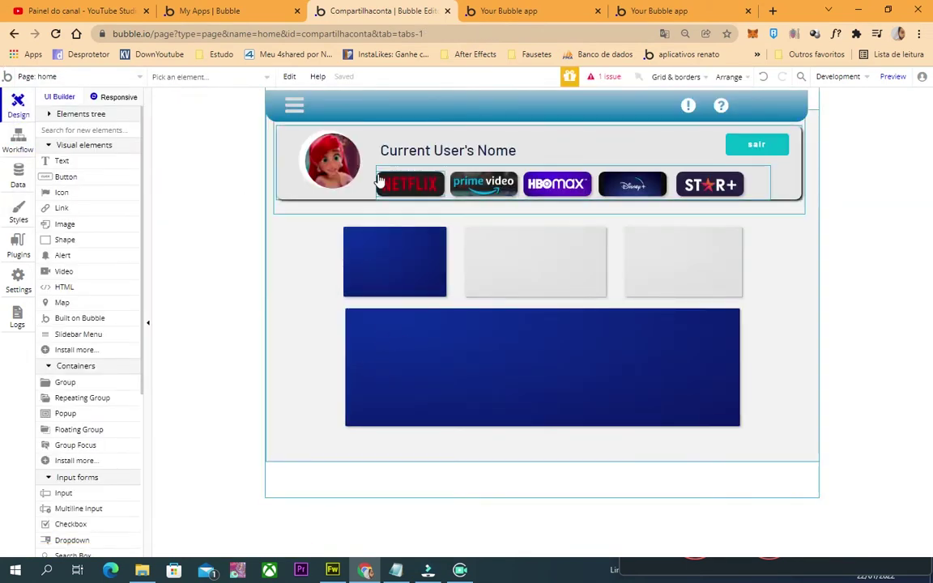
left_click(500, 11)
left_click(330, 6)
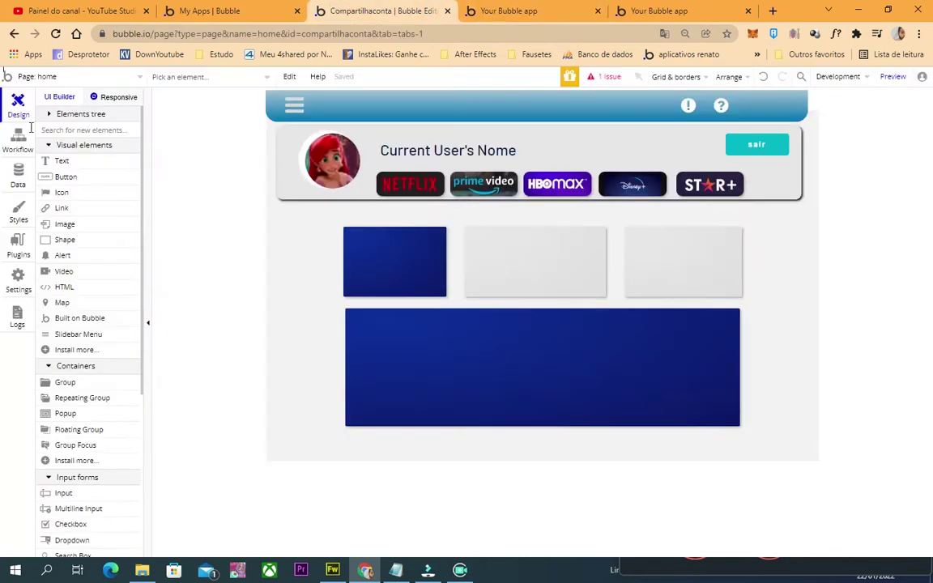
Open Popup planos in the page design and narrow Group D from both sides to a width of 390 at X 52
left_click(18, 137)
left_click(30, 98)
left_click(50, 114)
left_click(63, 180)
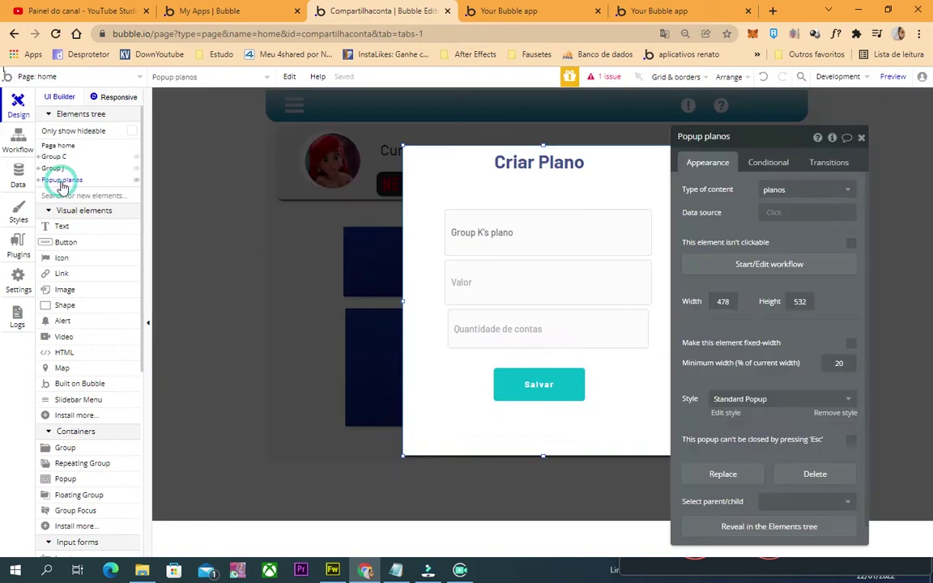
left_click(425, 246)
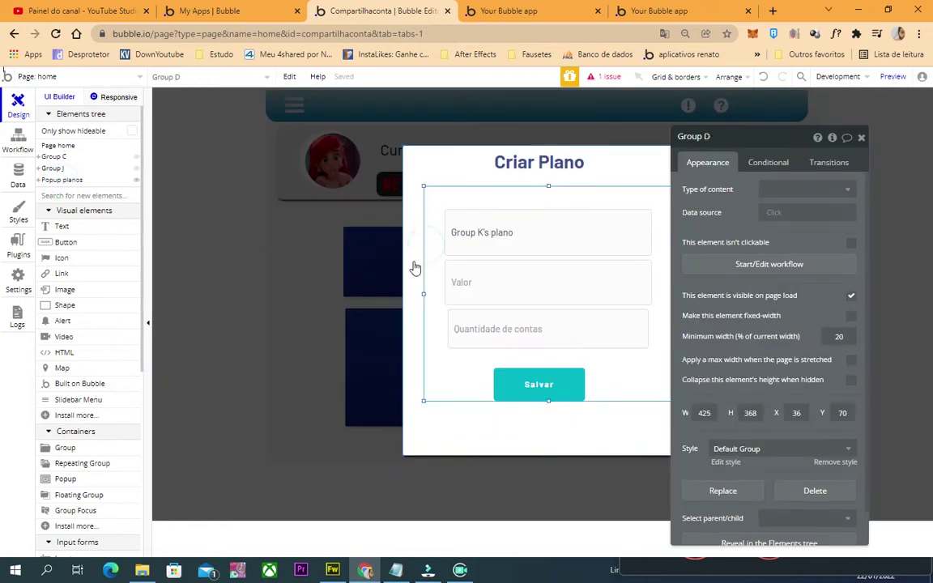
left_click_drag(423, 294, 433, 294)
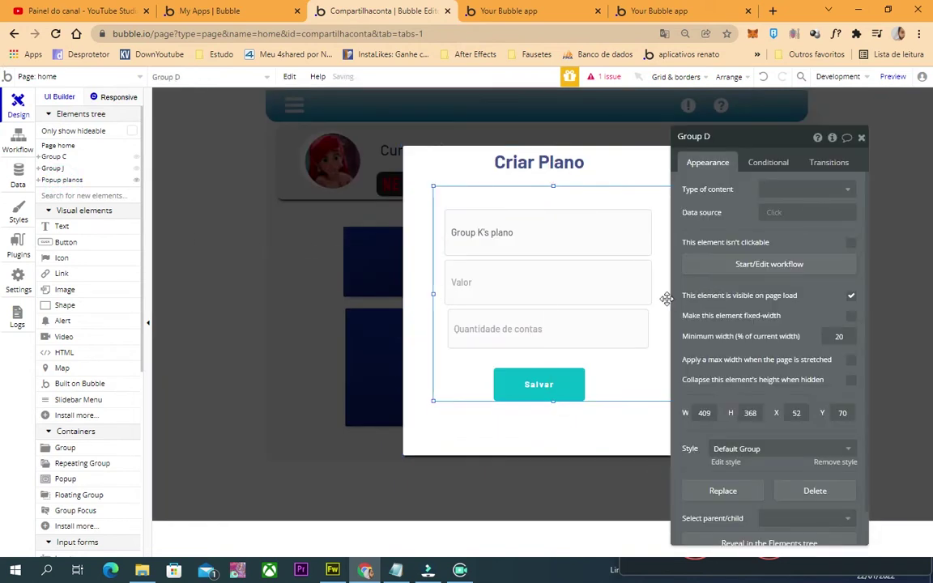
left_click_drag(713, 135, 744, 140)
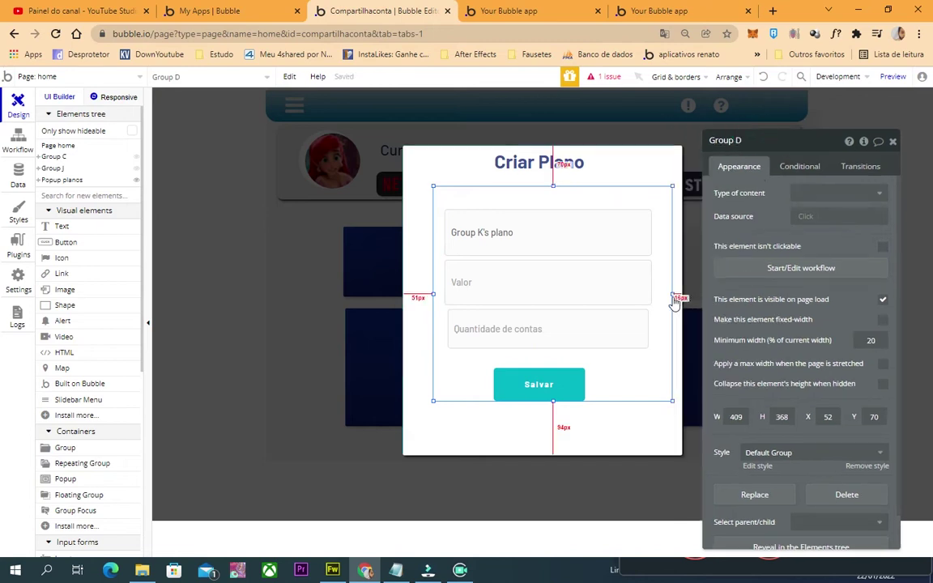
left_click_drag(669, 295, 661, 295)
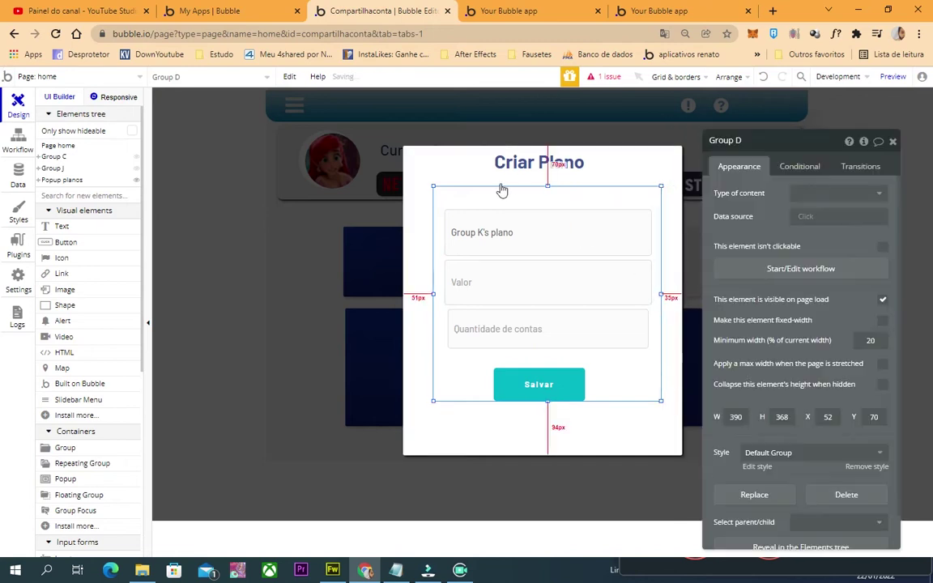
Rename the group around the Criar Plano form fields as Group cricao
left_click(547, 395)
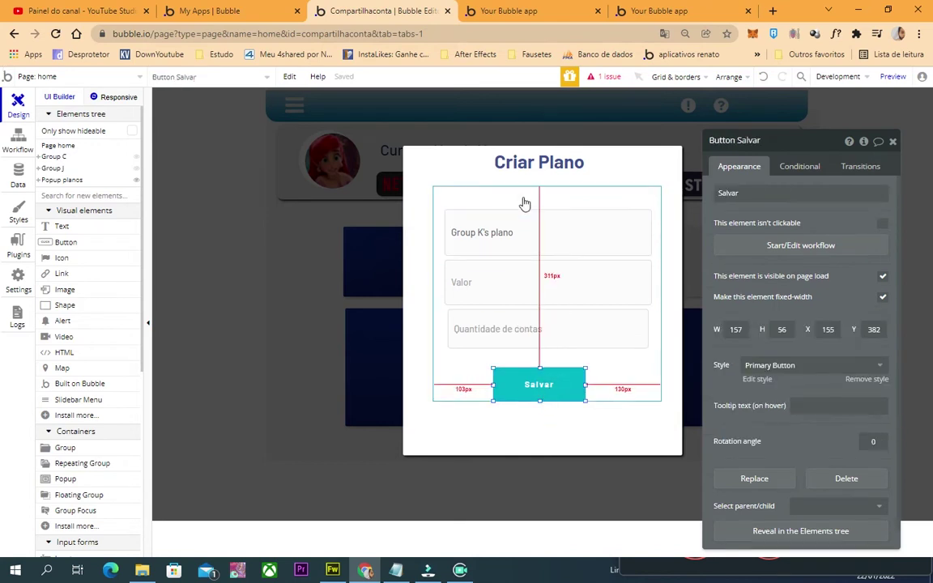
left_click(559, 235)
left_click(555, 225)
left_click(647, 182)
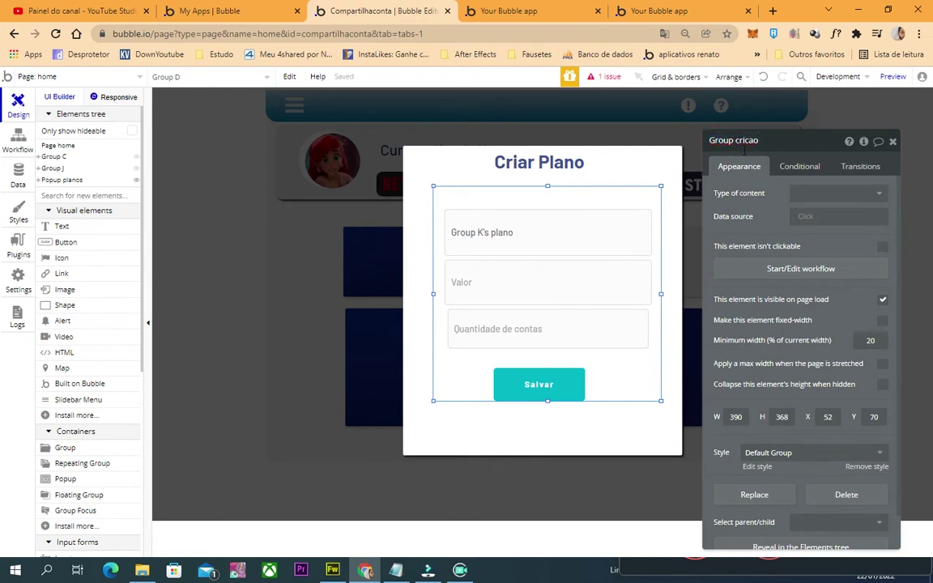
left_click(744, 150)
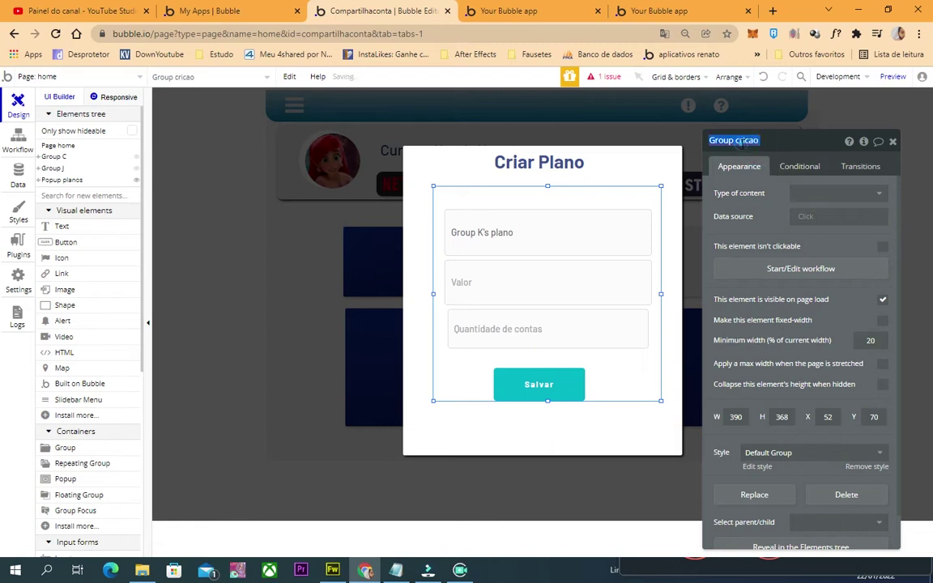
Add a condition to Group cricao that starts with a search for the planos type
left_click(820, 169)
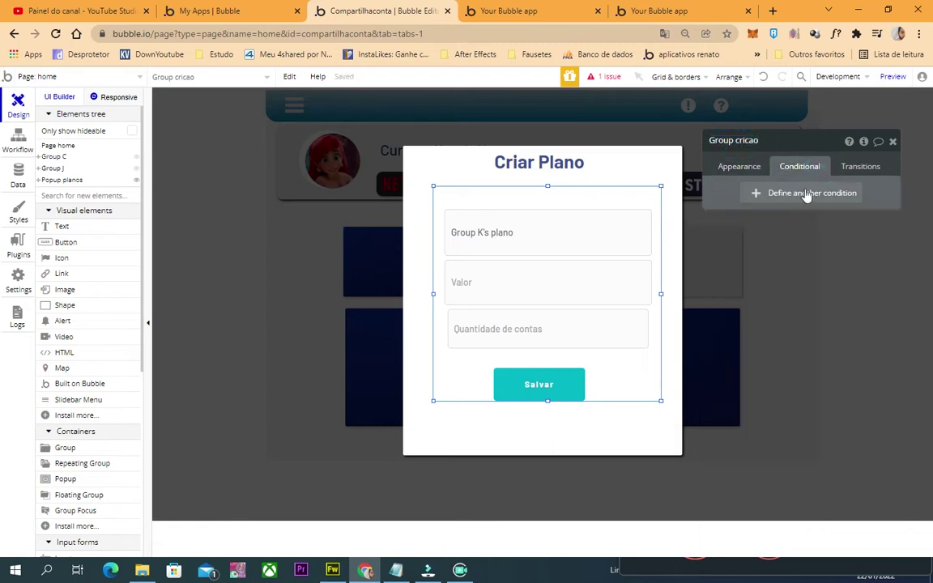
left_click(807, 195)
left_click(749, 197)
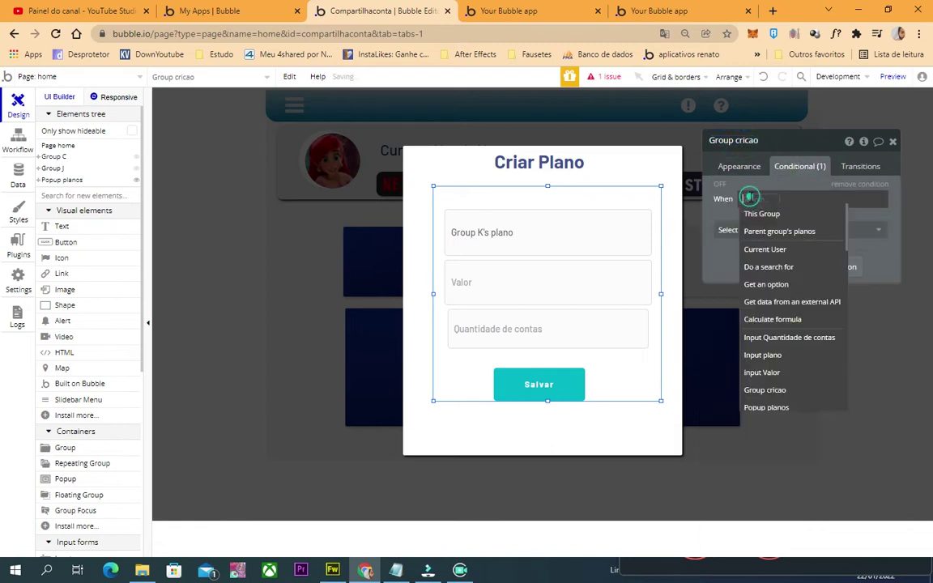
left_click(770, 267)
left_click(610, 169)
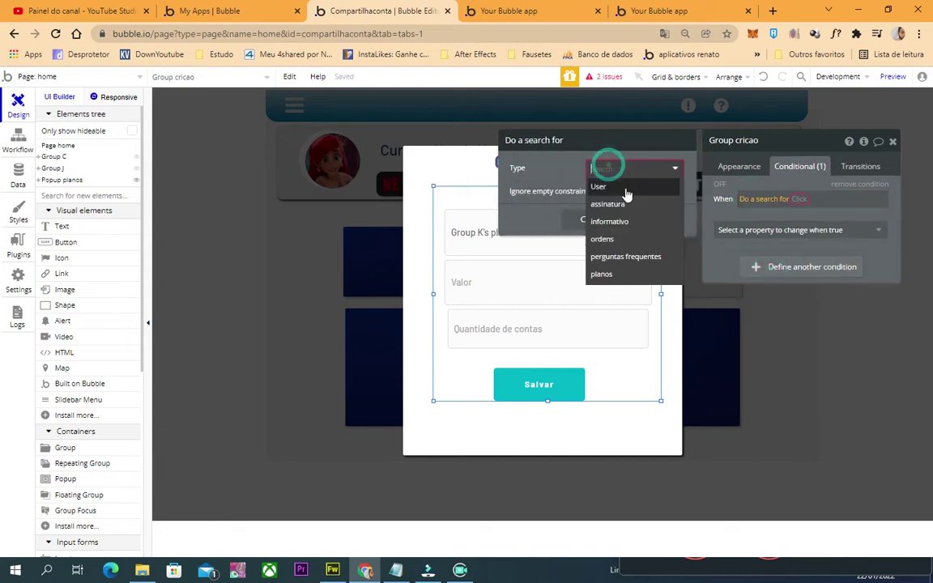
left_click(602, 274)
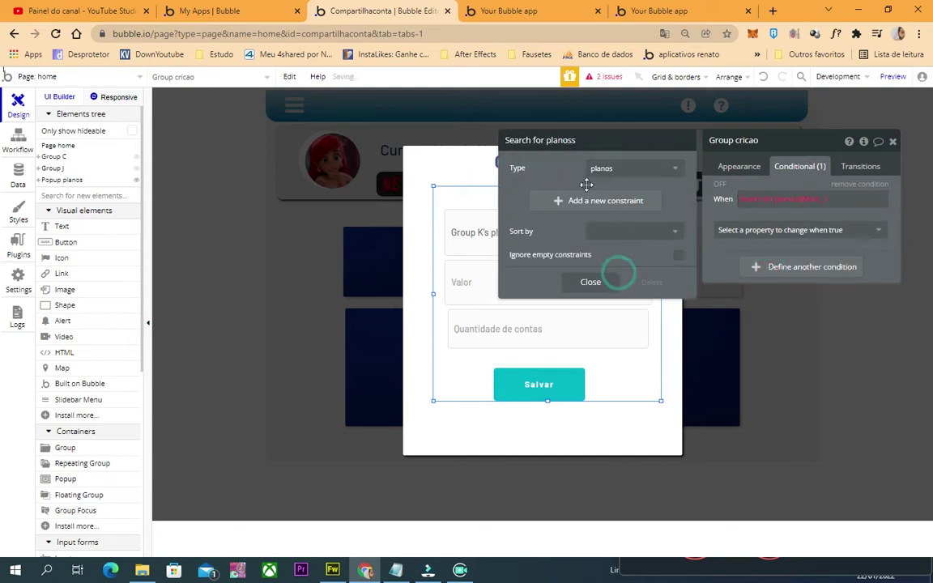
Constrain the planos search so that ID dono equals Current User's unique id
left_click(591, 200)
left_click(522, 196)
left_click(538, 212)
left_click(555, 196)
left_click(554, 209)
left_click(559, 196)
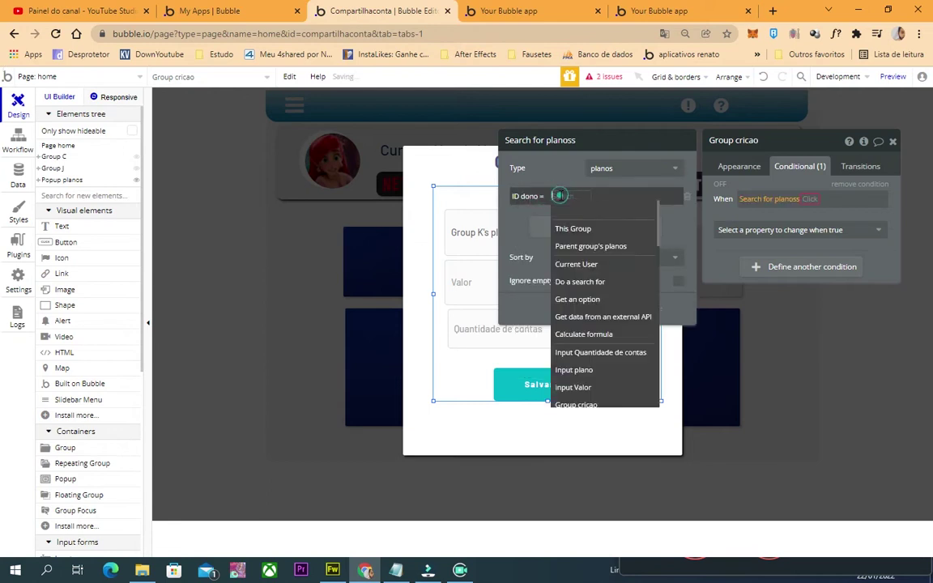
left_click(599, 265)
scroll(624, 395, "down", 3)
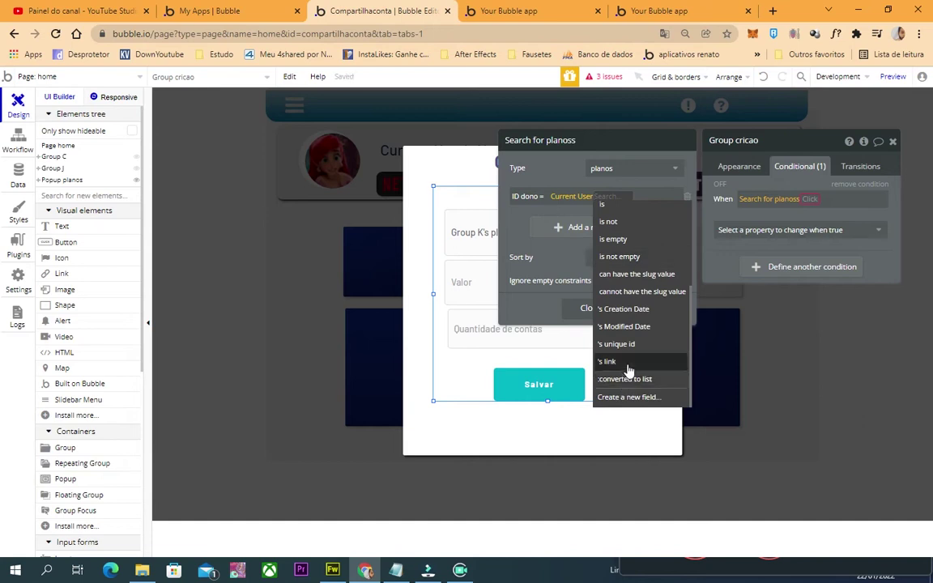
left_click(616, 343)
left_click(515, 237)
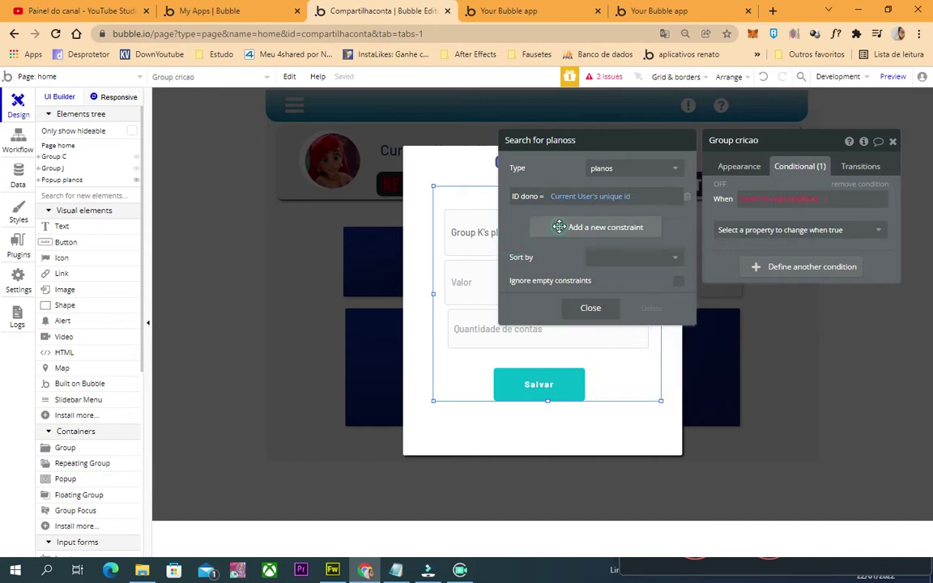
left_click(558, 227)
left_click(687, 221)
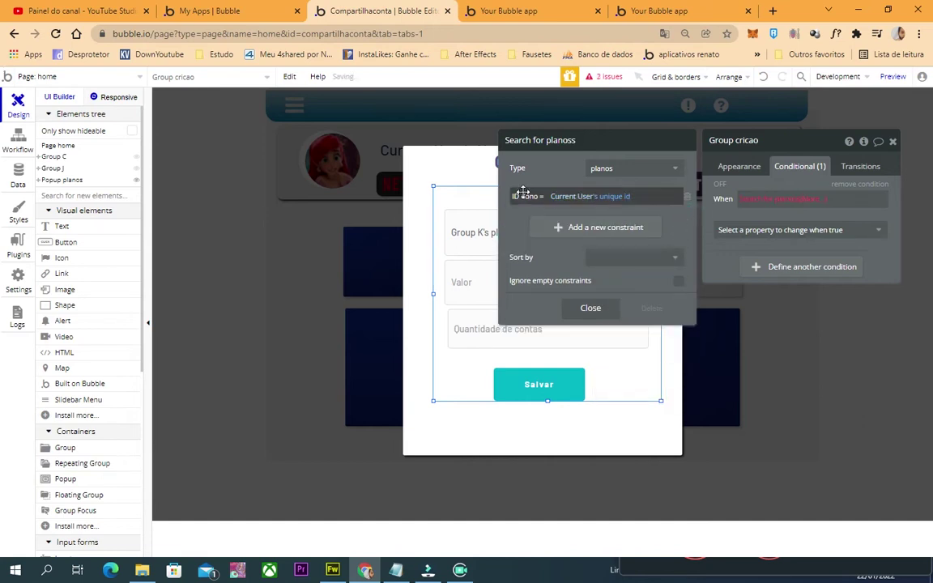
left_click(812, 199)
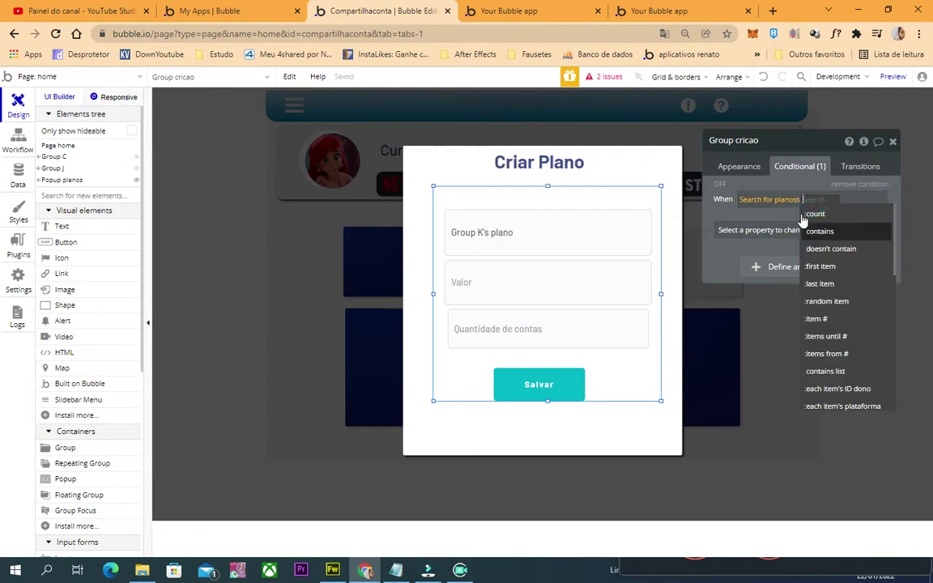
Add a second constraint to the planos search so that plataforma equals Group K's plano
left_click(738, 198)
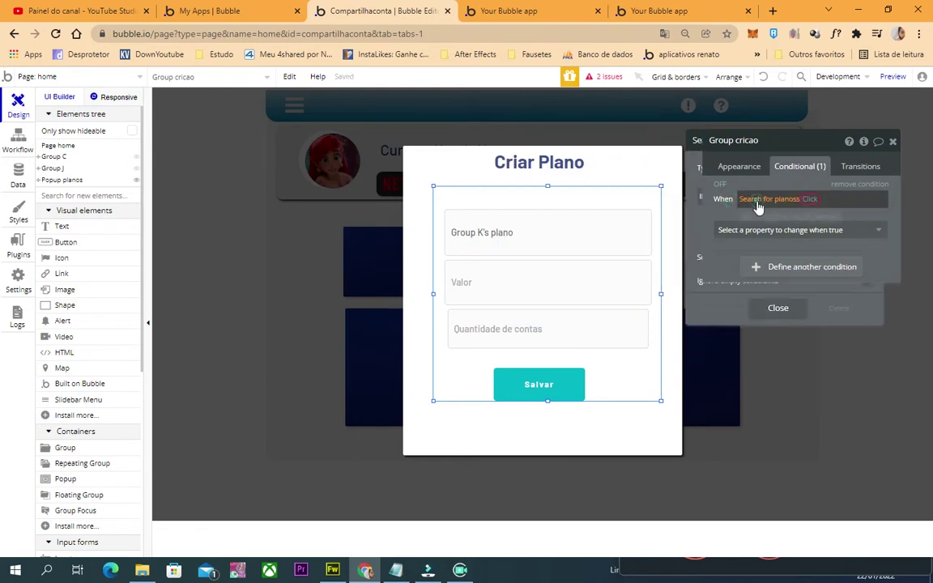
left_click(606, 224)
left_click(521, 220)
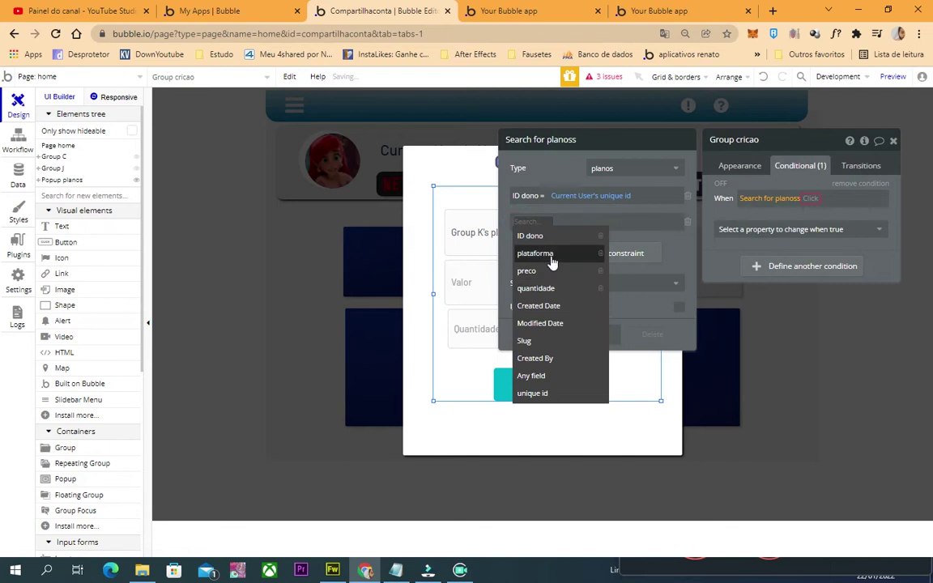
left_click(550, 254)
left_click(559, 222)
left_click(558, 235)
left_click(569, 221)
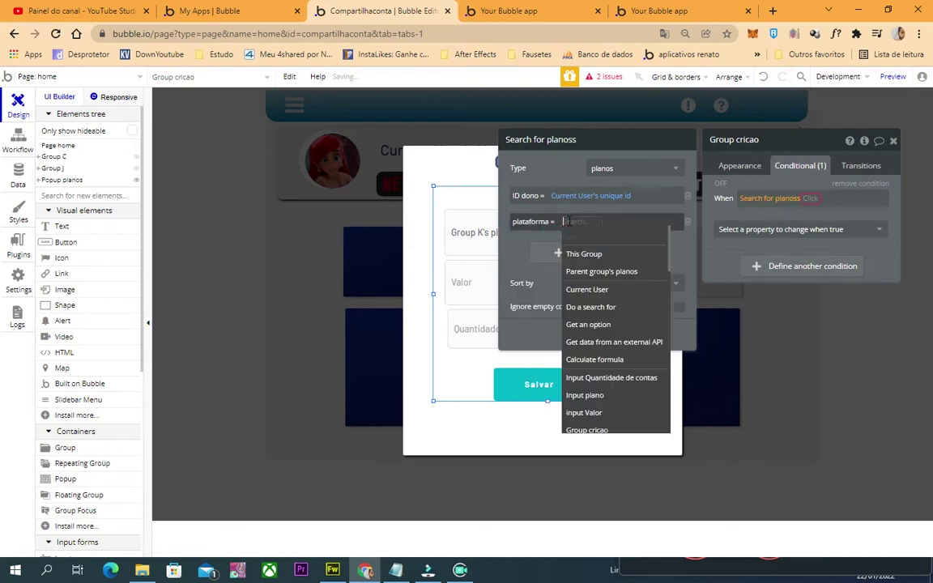
type("gru")
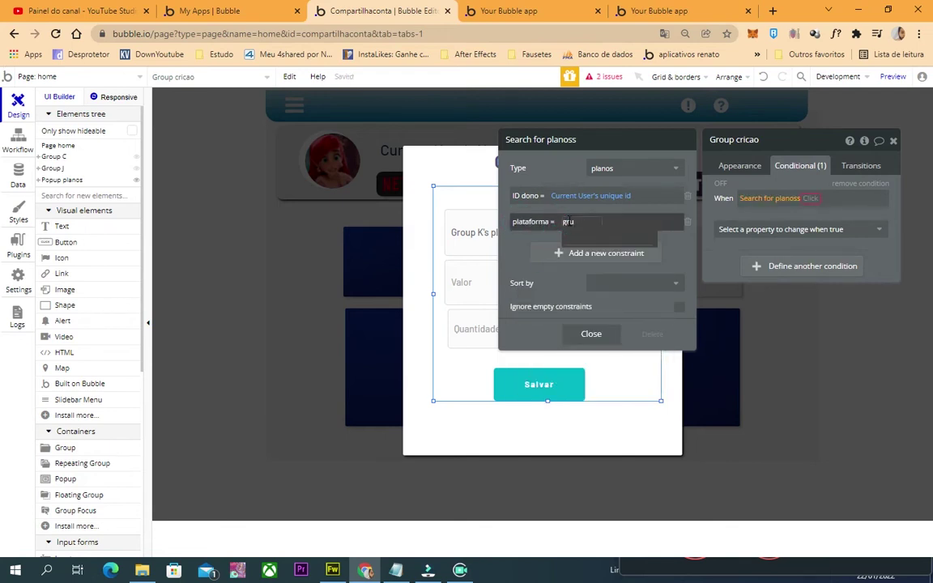
key("BackSpace")
key("BackSpace")
key("BackSpace")
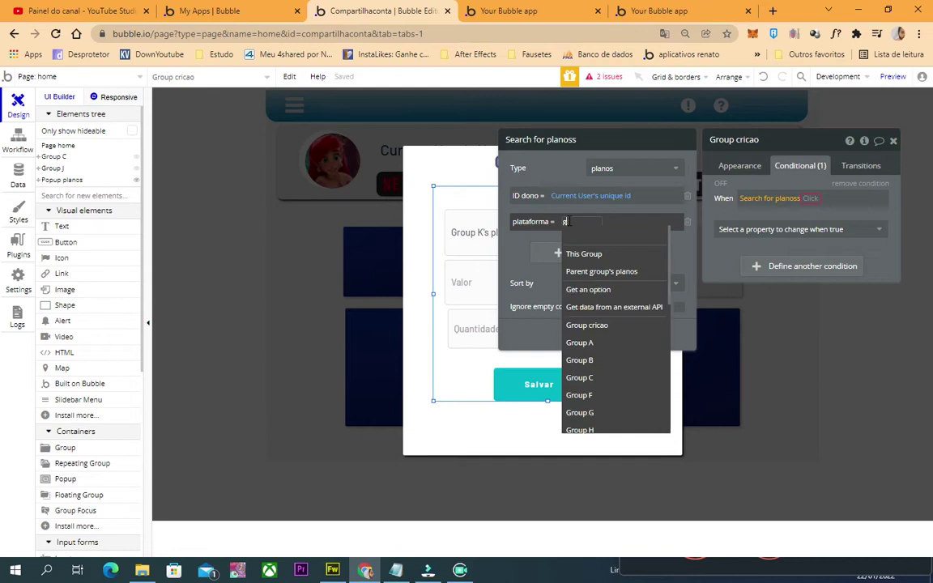
type("k")
left_click(587, 254)
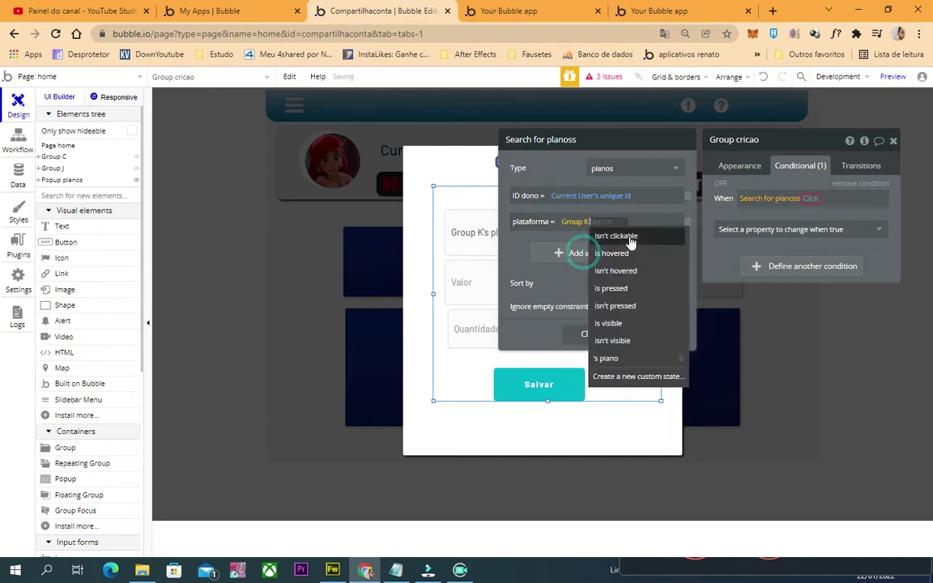
left_click(636, 365)
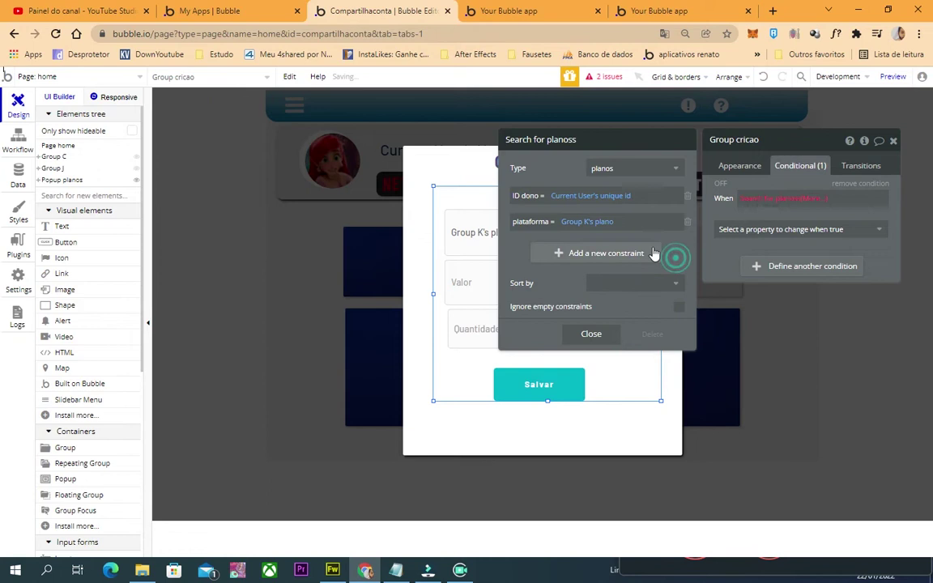
Complete Group cricao's condition so it applies when the planos search count is greater than 0
left_click(813, 198)
left_click(834, 214)
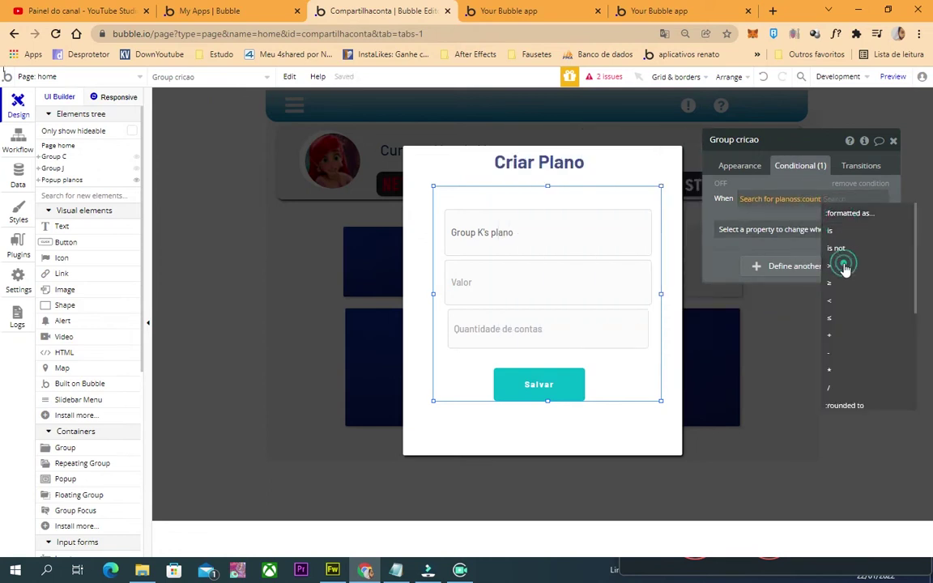
left_click(844, 268)
type("0")
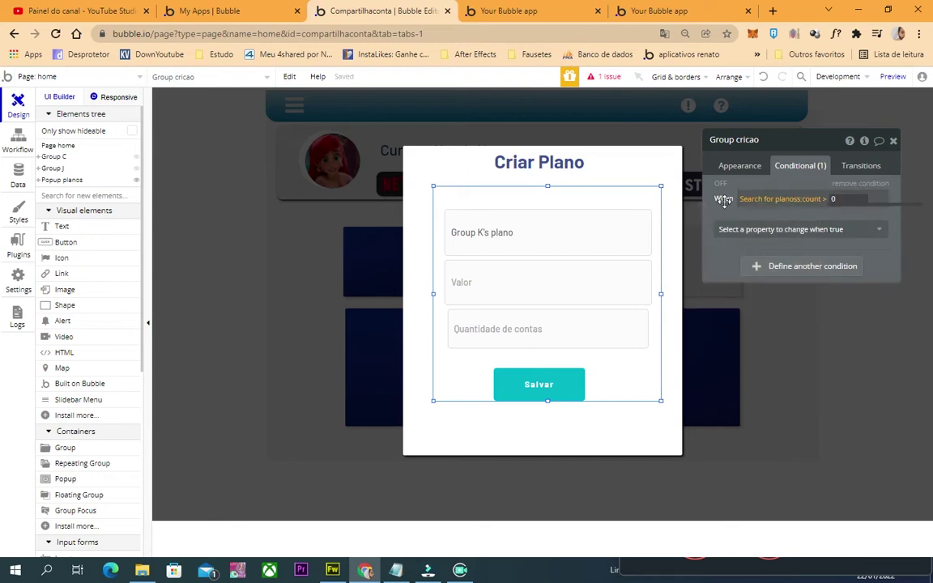
Make the condition control the This element is visible property, left unchecked, and check the group's appearance settings
left_click(776, 228)
type("vi")
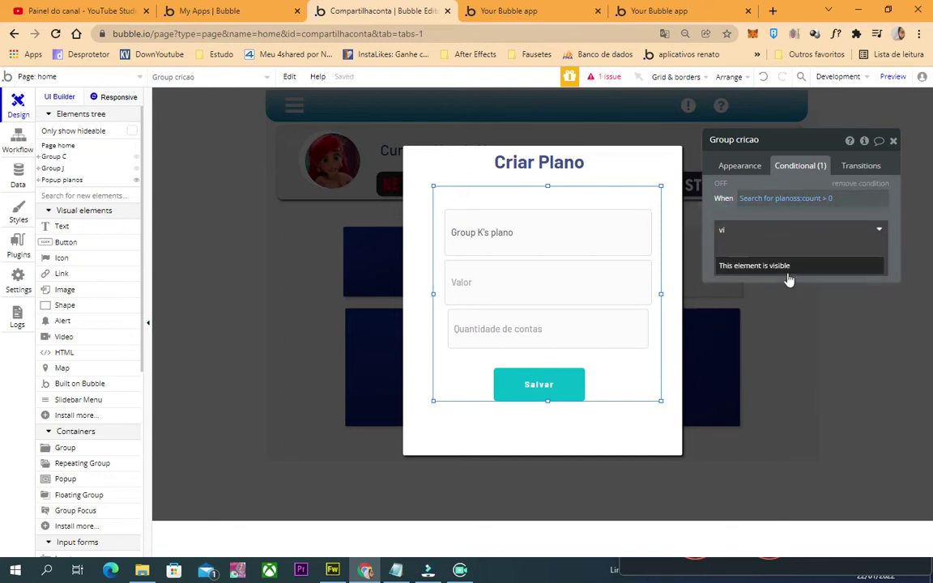
left_click(786, 267)
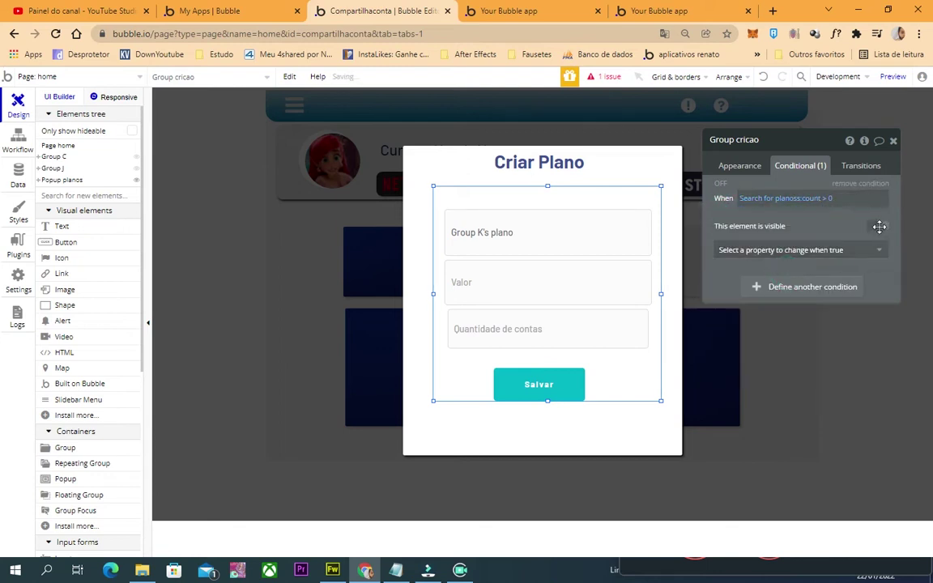
left_click(750, 166)
left_click(796, 166)
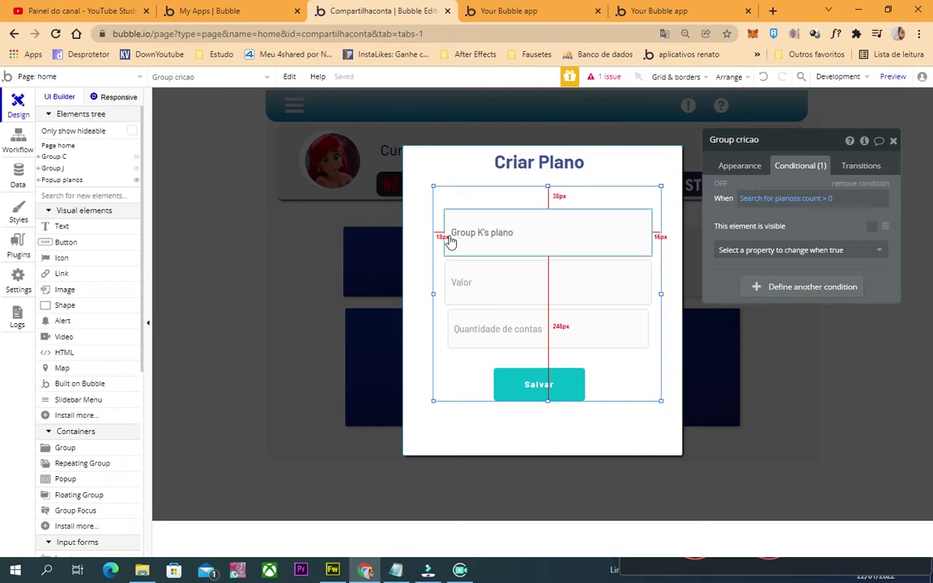
Shift the three input fields down in Group cricao and add a text reading Criar plano above them, about 276 wide and 35 high
left_click(521, 327)
left_click_drag(521, 327, 519, 342)
left_click(522, 283)
left_click_drag(498, 273, 500, 291)
left_click(503, 234)
left_click_drag(503, 241, 503, 253)
left_click(81, 230)
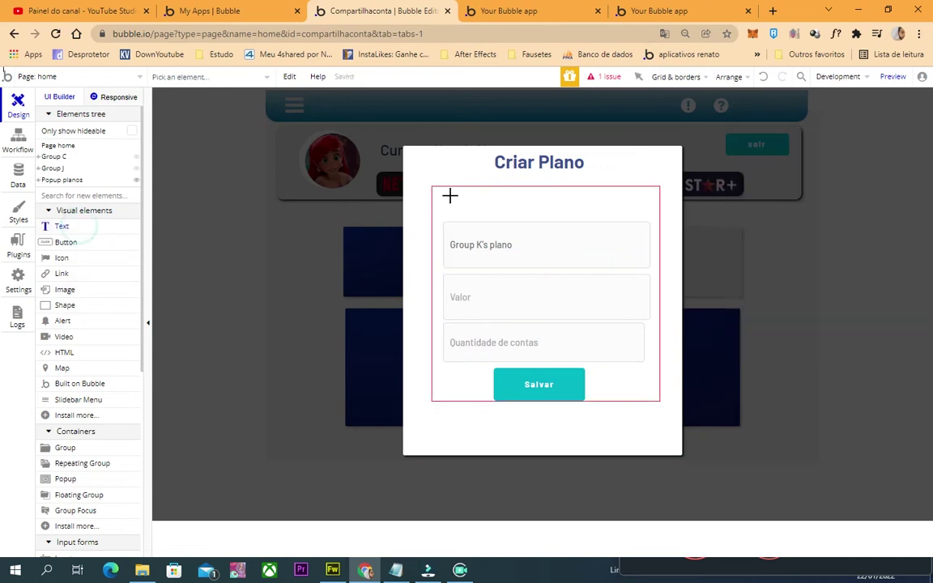
mouse_move(446, 213)
left_mouse_down()
mouse_move(565, 190)
mouse_move(562, 201)
left_mouse_up()
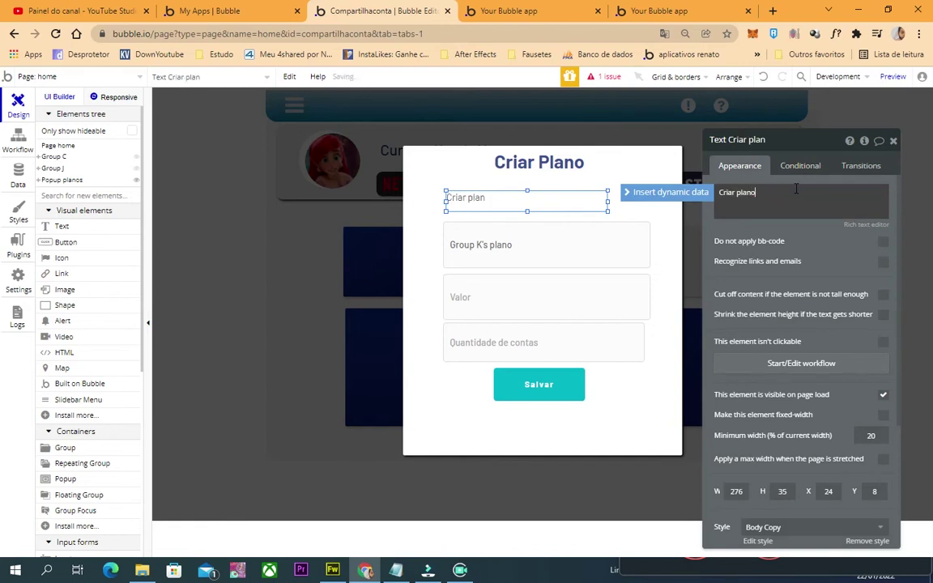
Switch to the app preview, reload it, and save a Disney + plan with a Valor of R$49
left_click(539, 12)
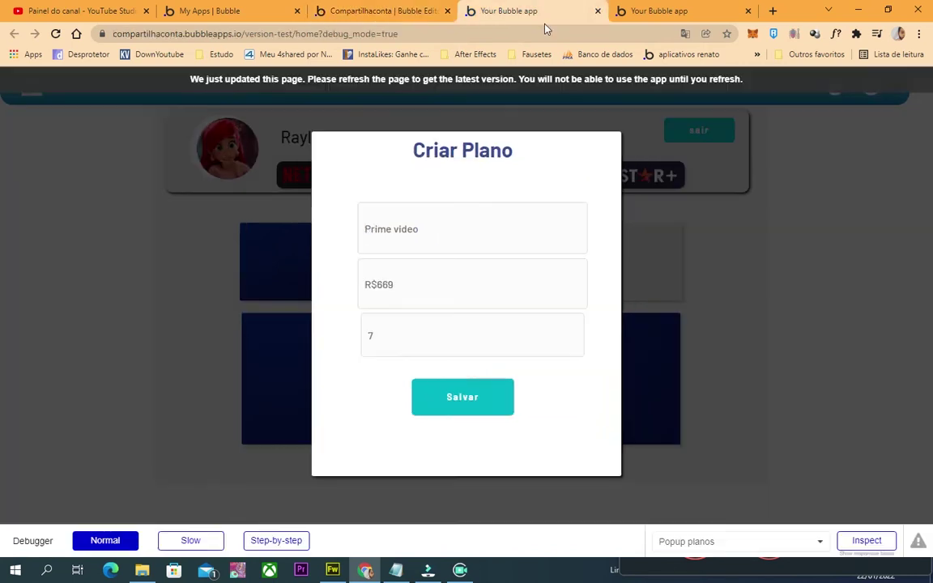
left_click(543, 30)
key("Return")
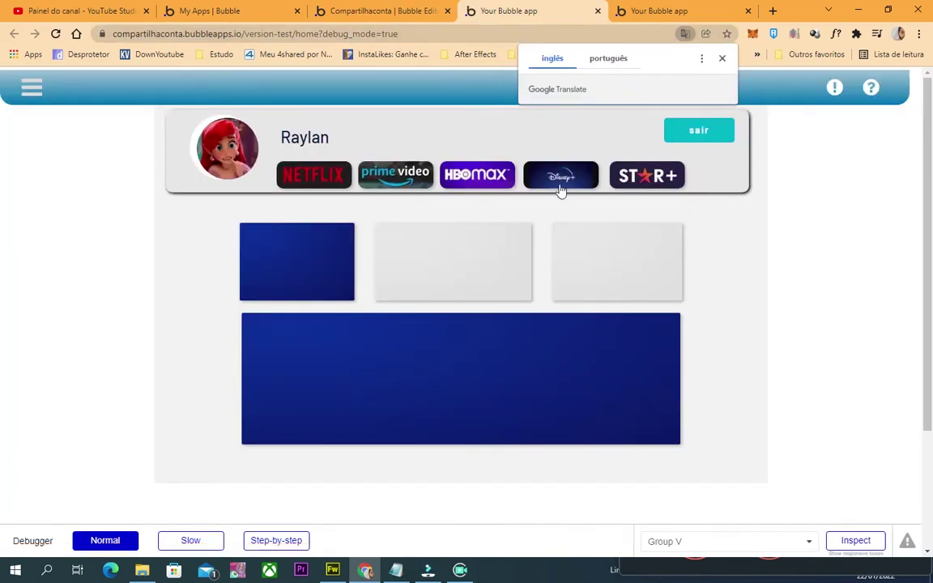
left_click(561, 177)
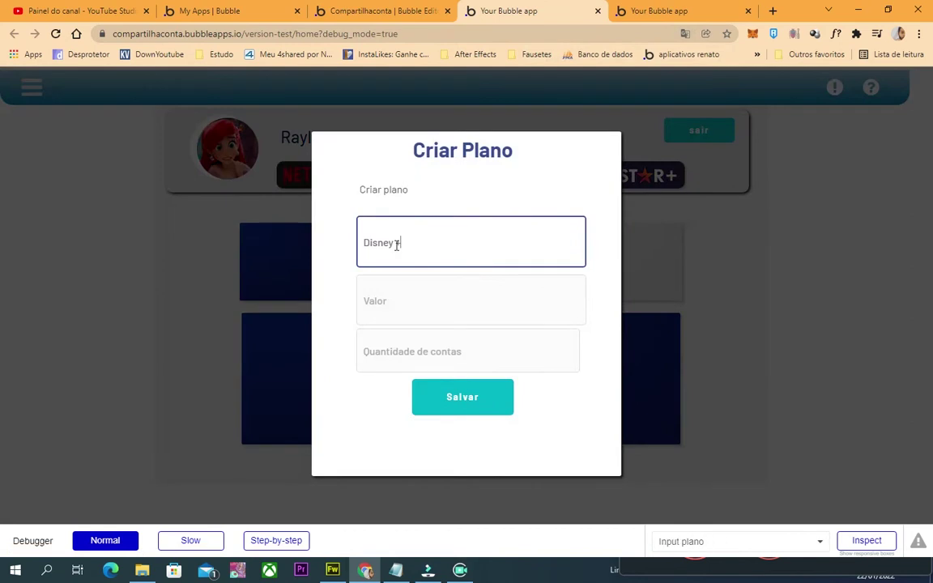
left_click_drag(368, 193, 454, 356)
left_click(424, 304)
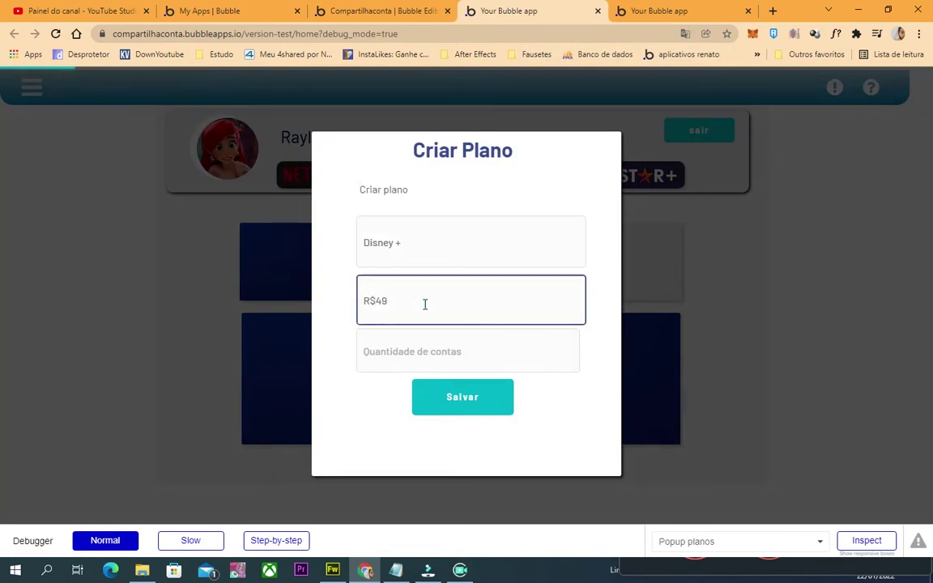
key("Return")
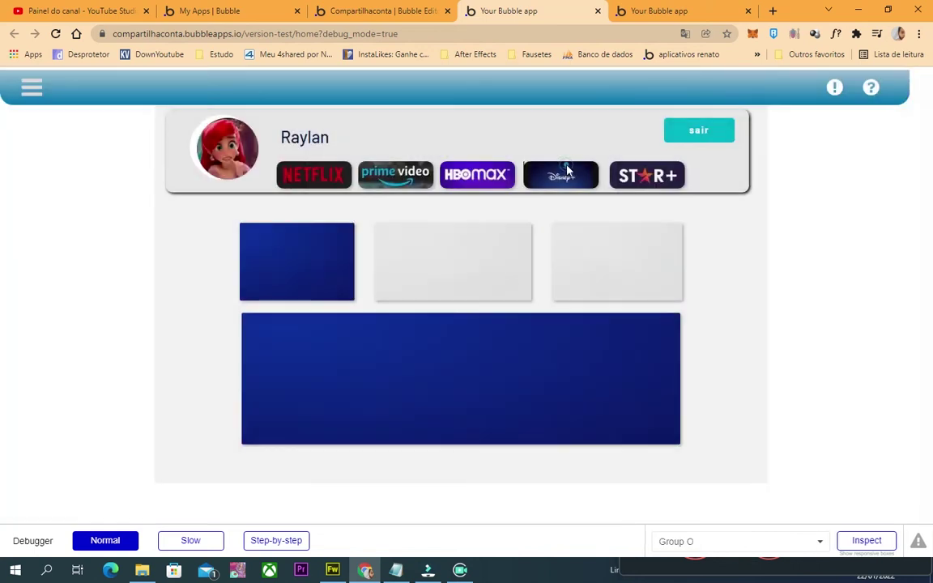
Reopen the Disney + popup to check its form, and save a Star + plan with a Valor of R$49
left_click(560, 176)
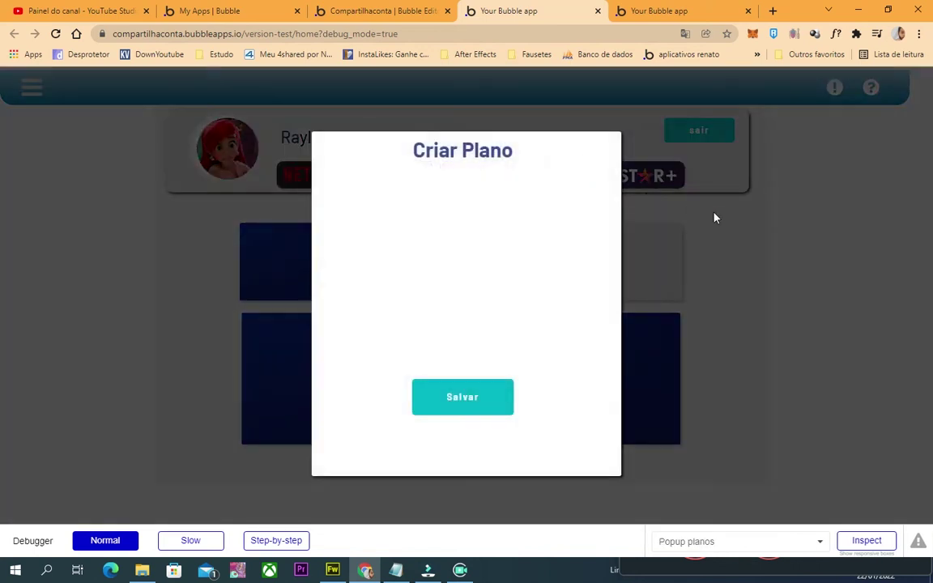
left_click(646, 176)
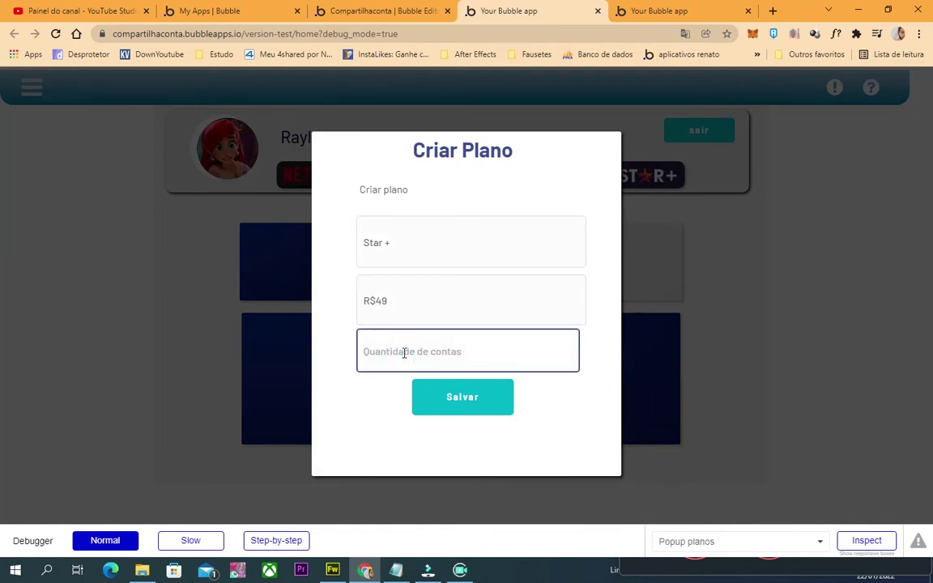
left_click(491, 398)
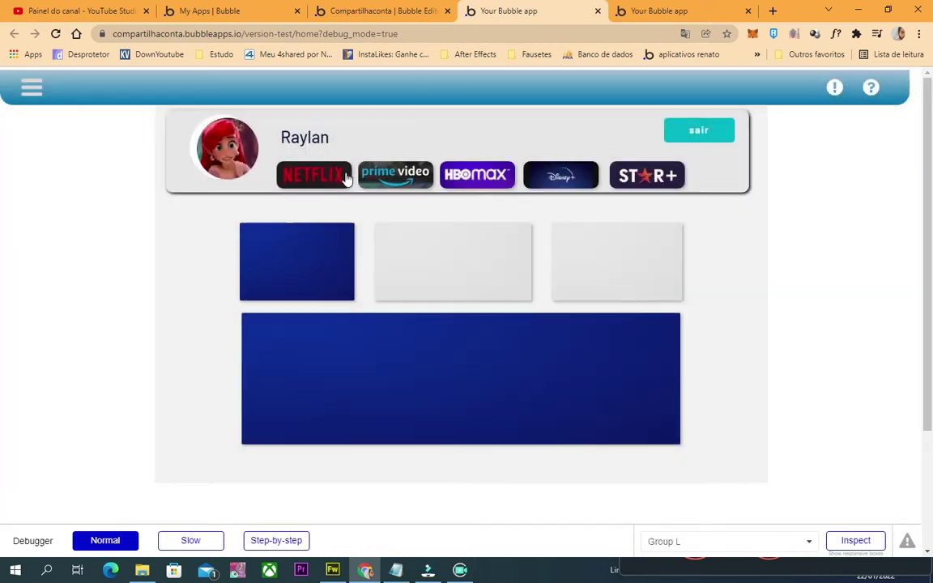
Check the Criar Plano popup for Netflix, Prime Video and HBO Max, closing it after each one
left_click(345, 174)
left_click(700, 308)
left_click(404, 170)
left_click(756, 290)
left_click(466, 172)
left_click(773, 332)
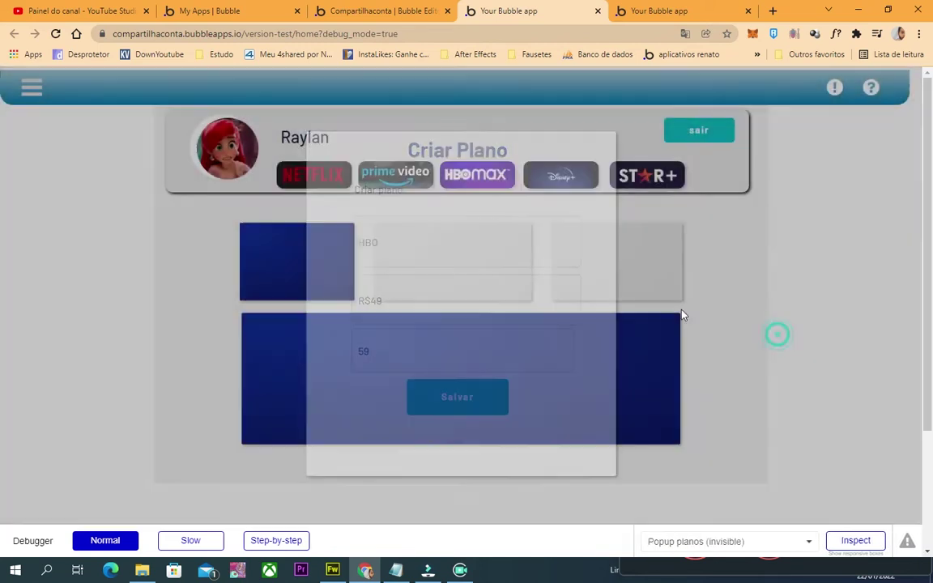
Save an HBO plan with a Valor of R$49.60 and close the popup
left_click(486, 169)
left_click(411, 314)
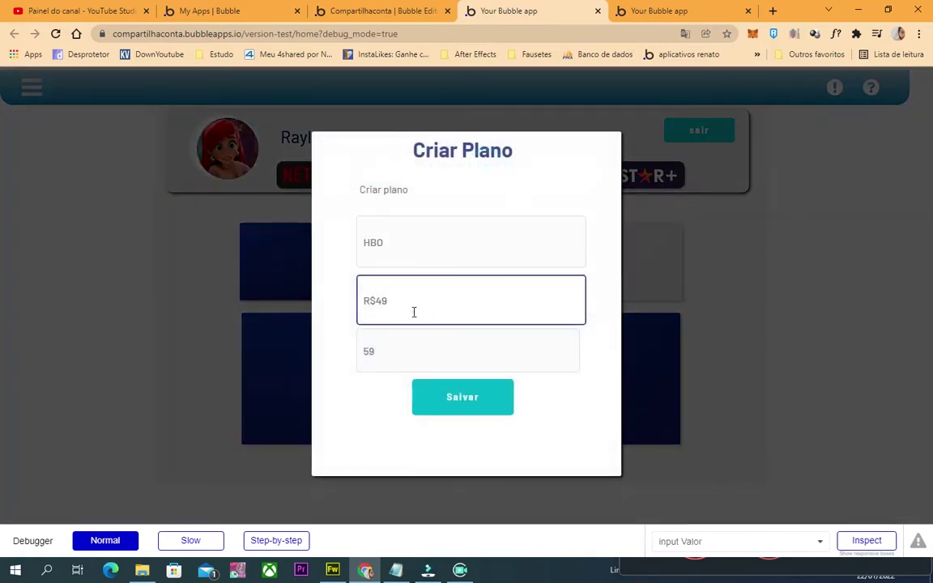
type(".60")
left_click(467, 399)
left_click(748, 267)
Check whether the form group shows in the plan popups for Disney +, Star + and Netflix
left_click(573, 177)
left_click(644, 180)
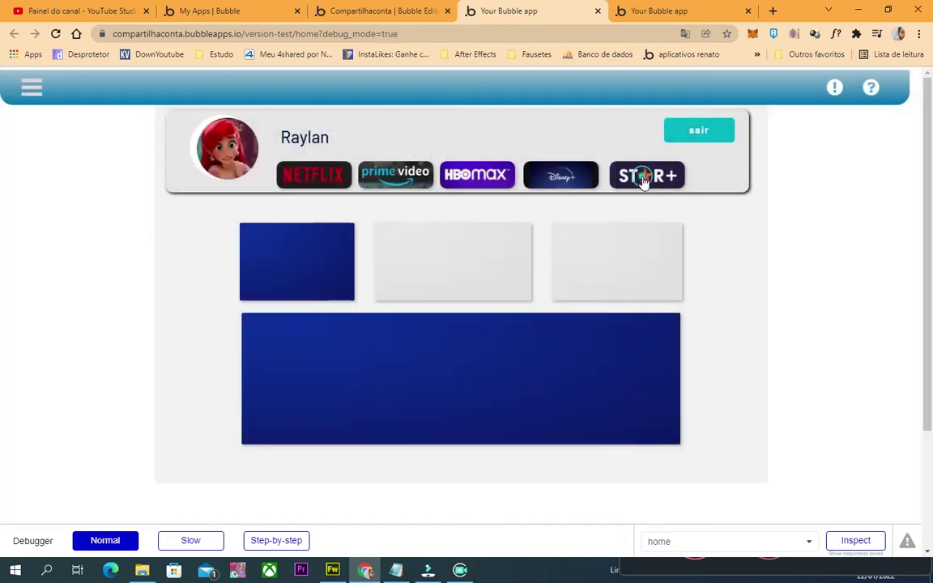
left_click(646, 180)
left_click(777, 304)
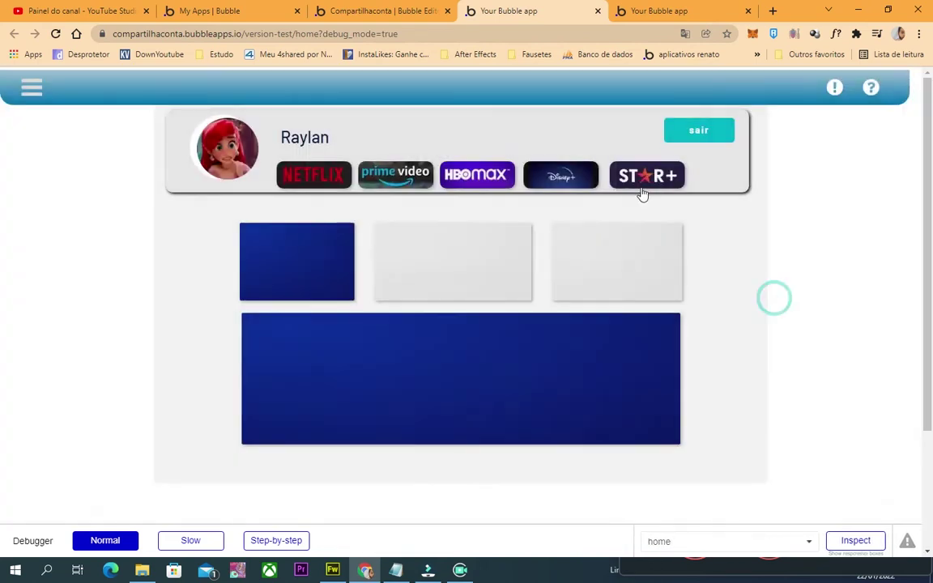
left_click(322, 180)
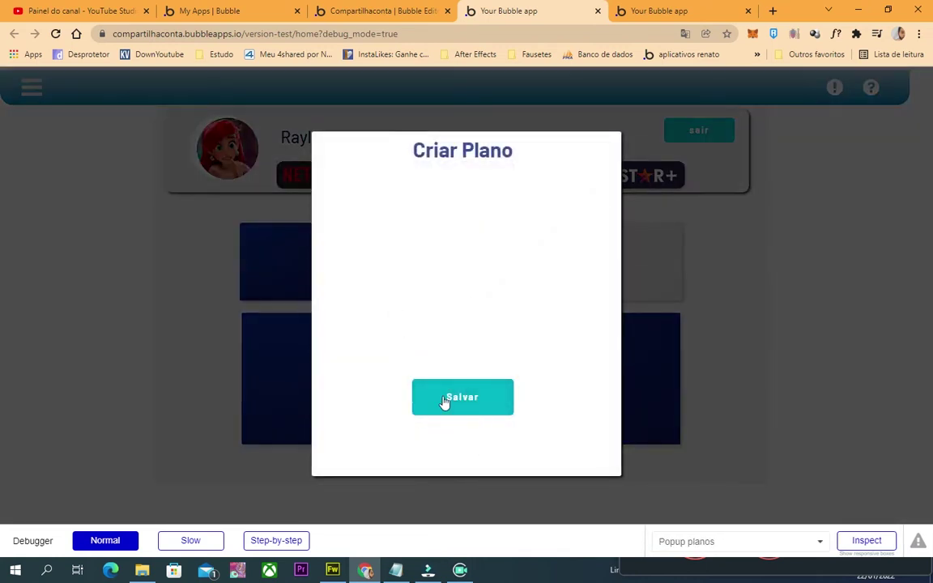
Return to the page design and rearrange Group cricao and the Salvar button so the button belongs to the group
left_click(381, 10)
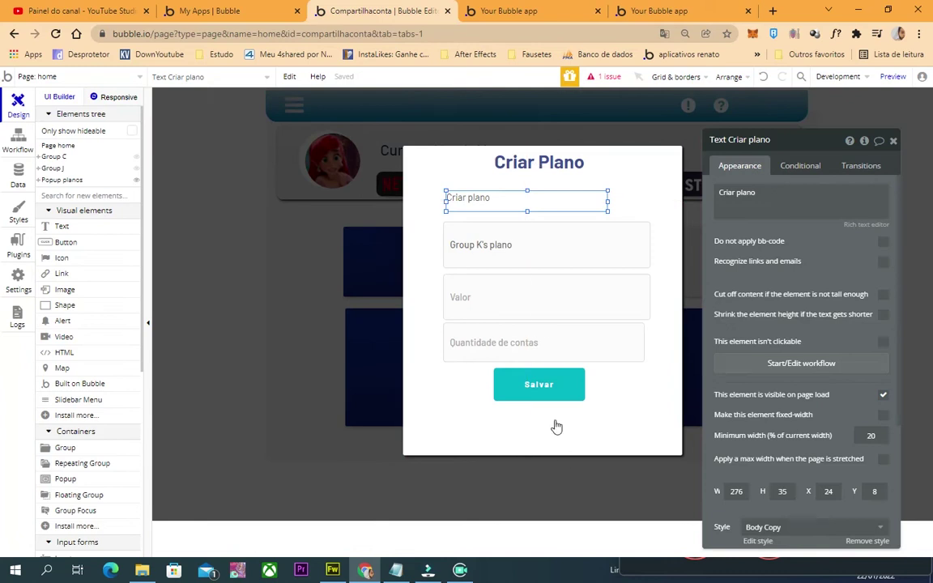
left_click(484, 386)
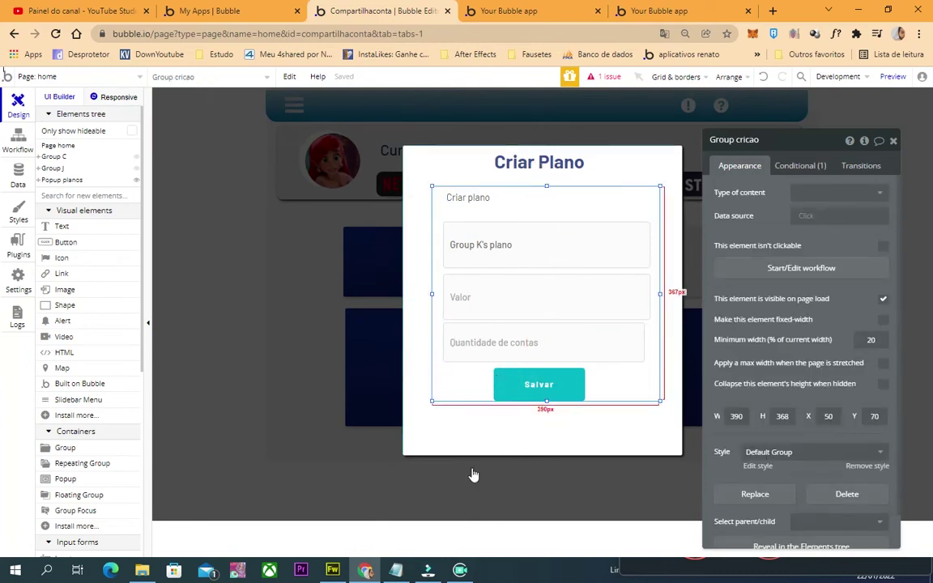
left_click_drag(461, 388, 460, 387)
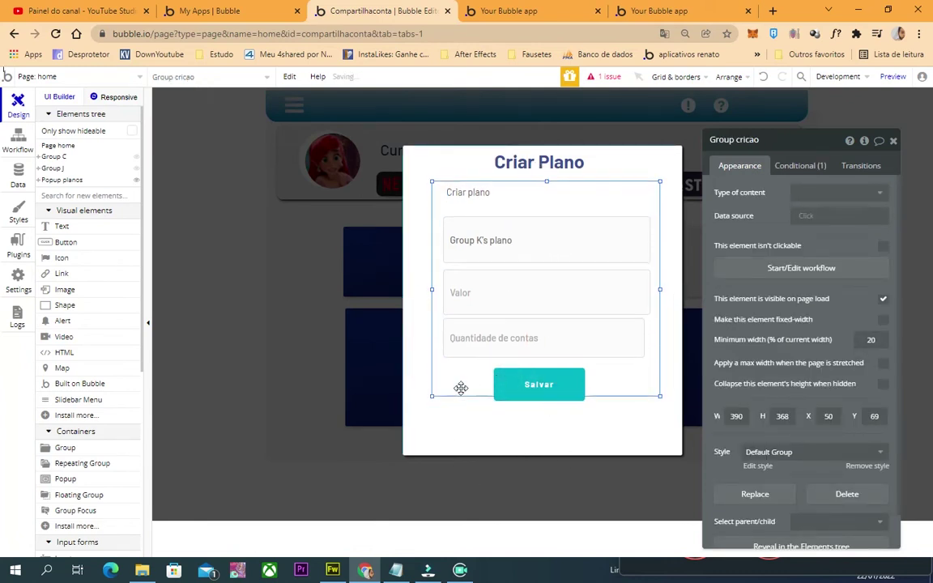
left_click_drag(463, 394, 468, 370)
left_click(538, 394)
left_click_drag(465, 374, 458, 394)
double_click(459, 394)
Reload the app preview and check that the Netflix popup hides the Salvar button along with the form
left_click(518, 10)
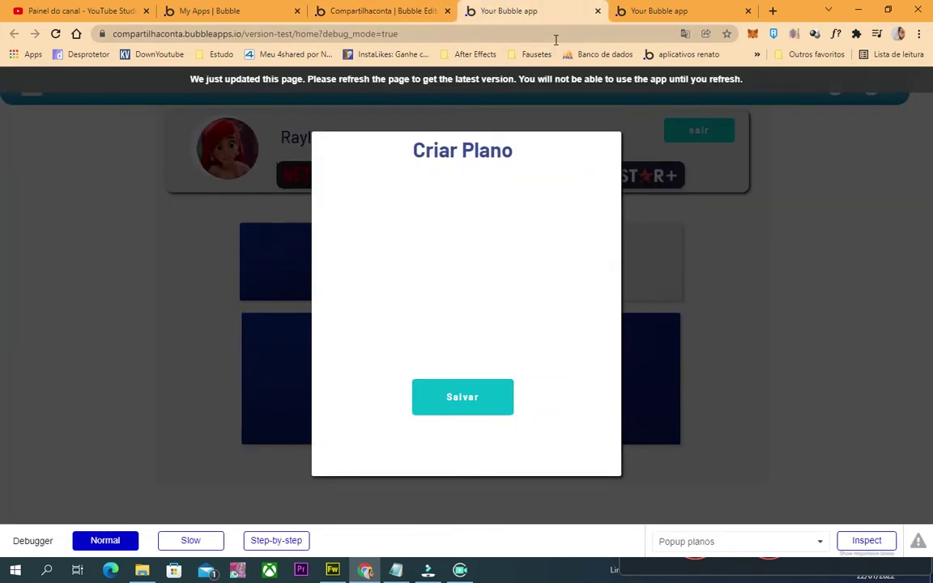
left_click(556, 36)
key("Return")
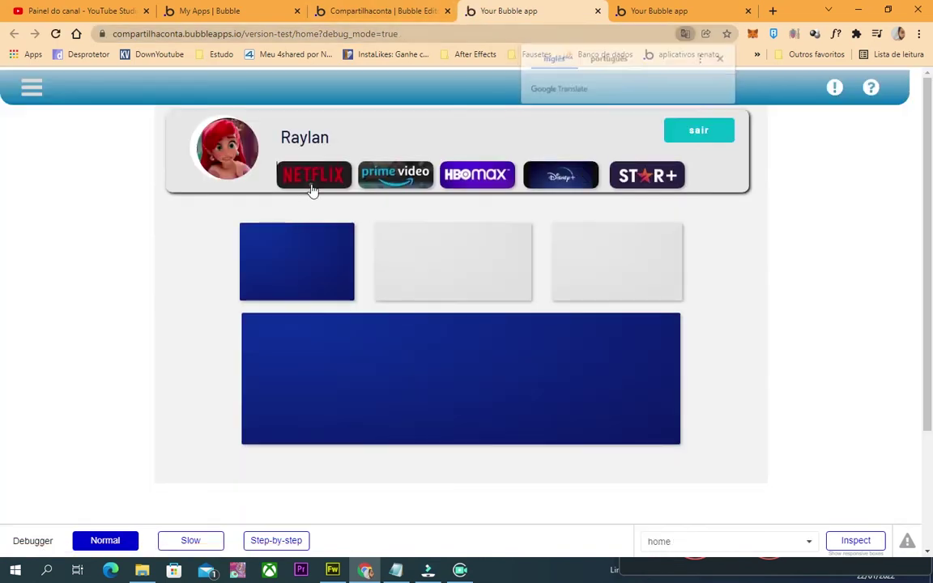
left_click(312, 185)
left_click(430, 415)
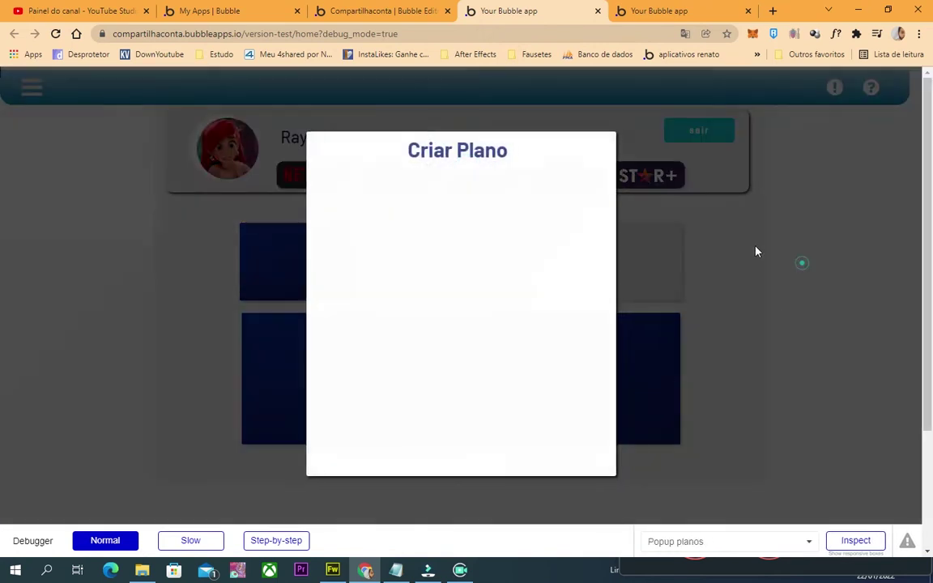
Return to the page design and narrow Group cricao to a width of about 355, keeping the form fields inside
left_click(351, 11)
mouse_move(428, 305)
left_mouse_down()
mouse_move(450, 308)
mouse_move(439, 306)
left_mouse_up()
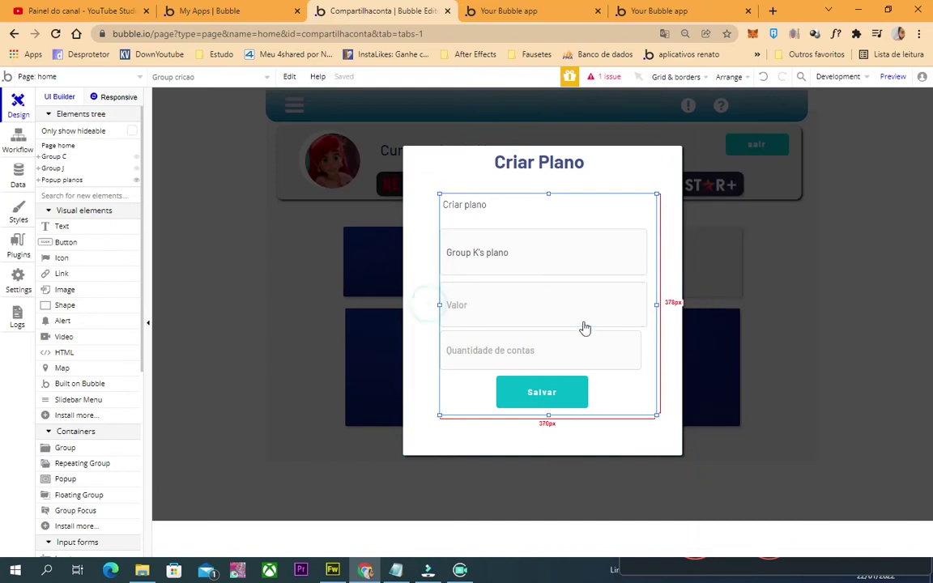
left_click_drag(661, 313, 593, 371)
left_click(629, 337)
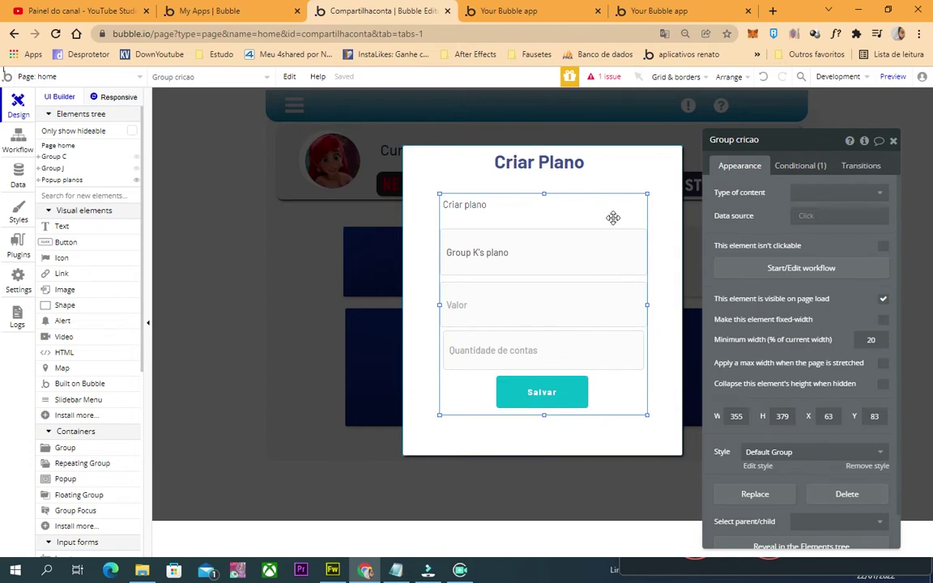
Duplicate Group cricao and rename the copy Group alteracao
key("ctrl+d")
mouse_move(612, 217)
left_mouse_down()
mouse_move(595, 200)
mouse_move(606, 200)
left_mouse_up()
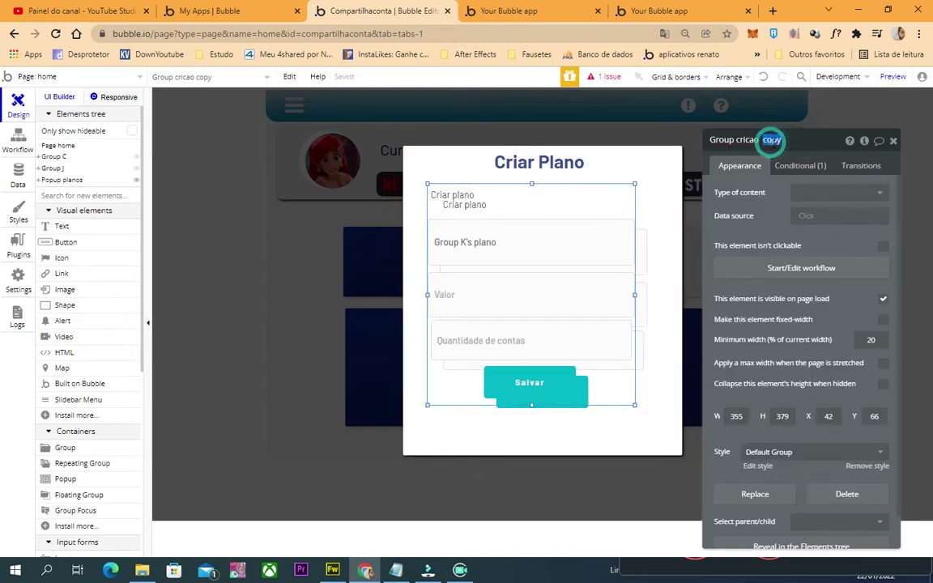
left_click_drag(737, 140, 795, 140)
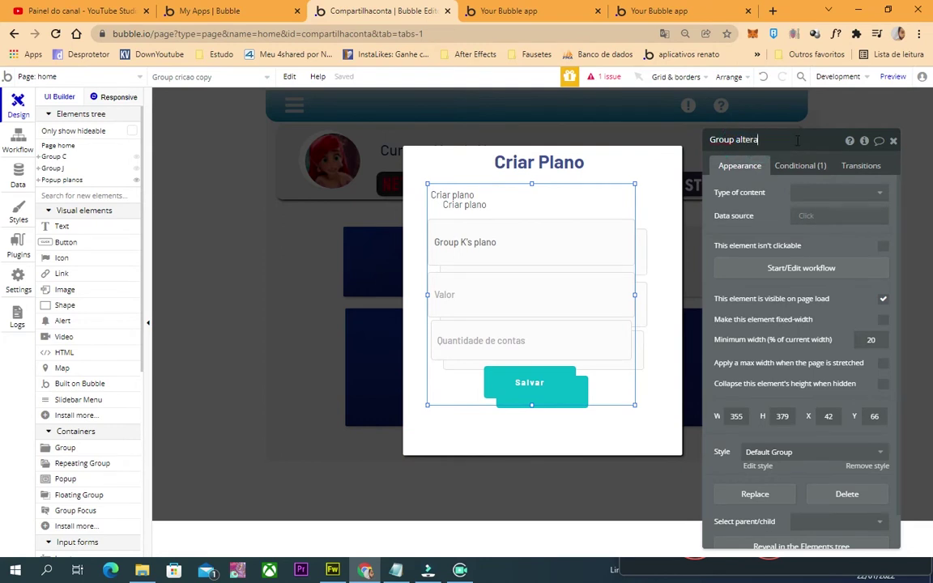
left_click(621, 434)
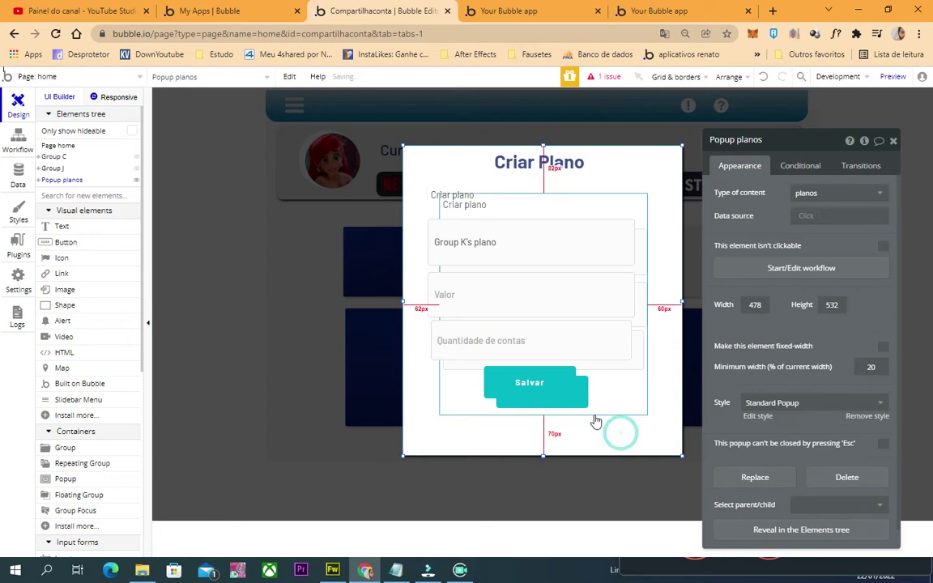
Extend the popup's height downward and place Group alteracao directly below Group cricao, at about X 63, Y 462
left_click_drag(543, 456, 542, 547)
left_click(619, 155)
left_click_drag(619, 152, 609, 404)
key("ctrl+z")
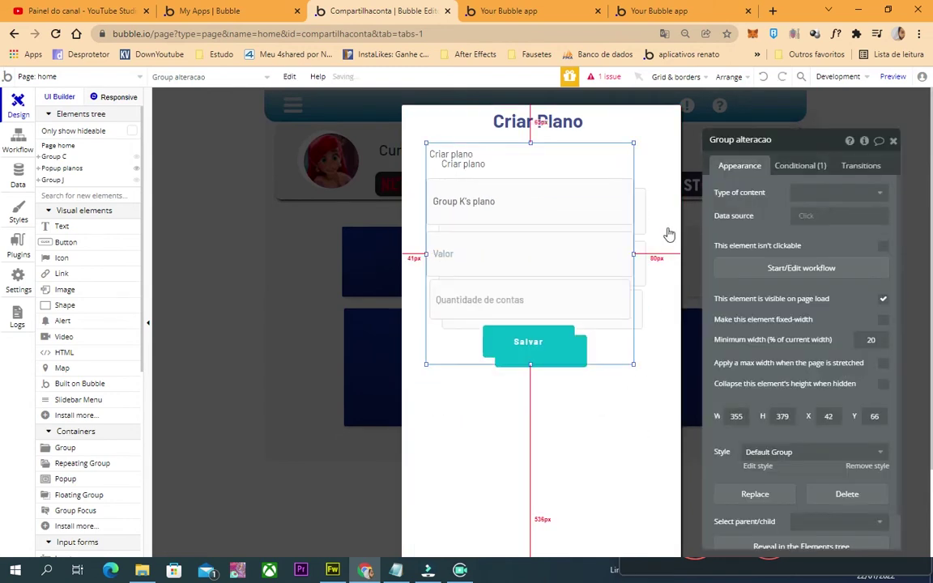
left_click(644, 167)
left_click(622, 144)
left_click_drag(621, 142, 623, 376)
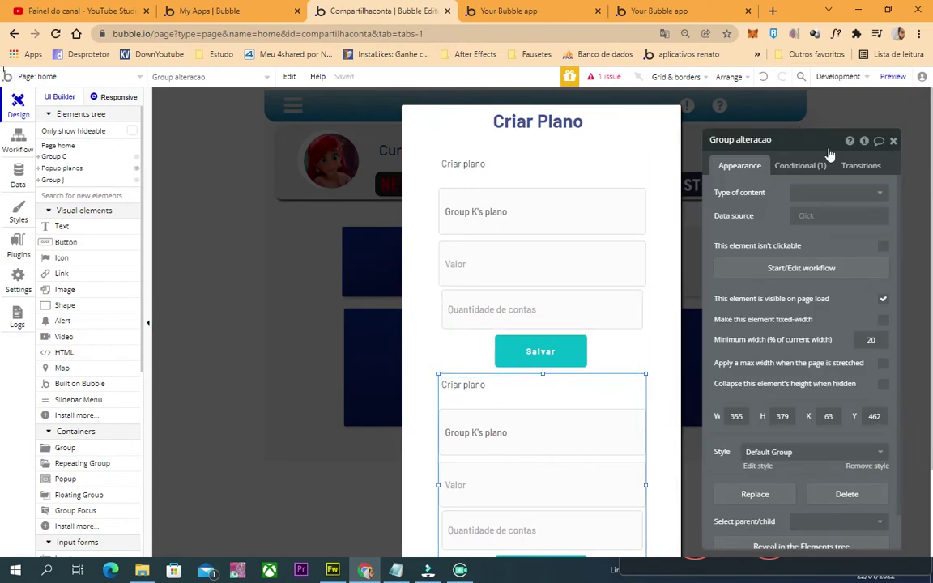
Change the Criar plano text in Group alteracao to Alteração and close its properties
left_click(484, 386)
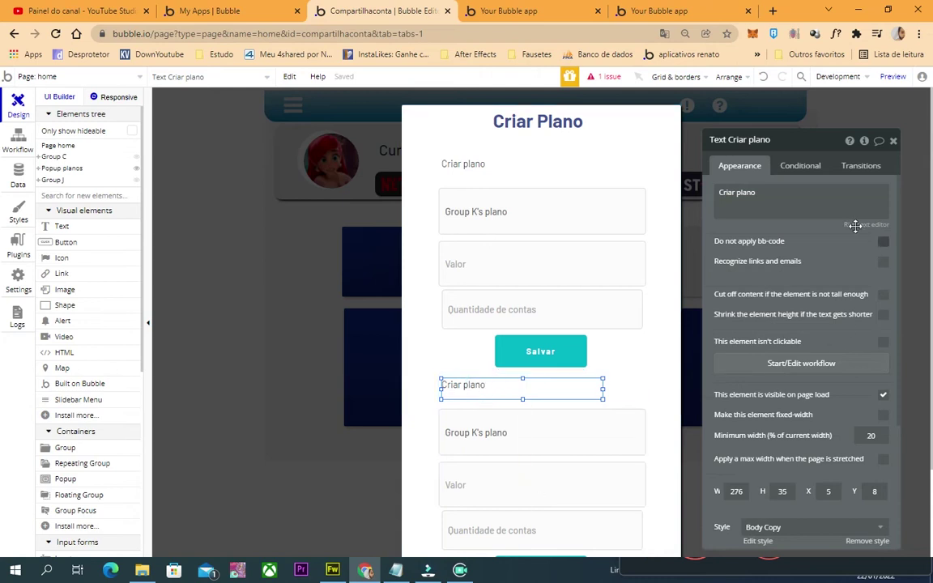
triple_click(805, 195)
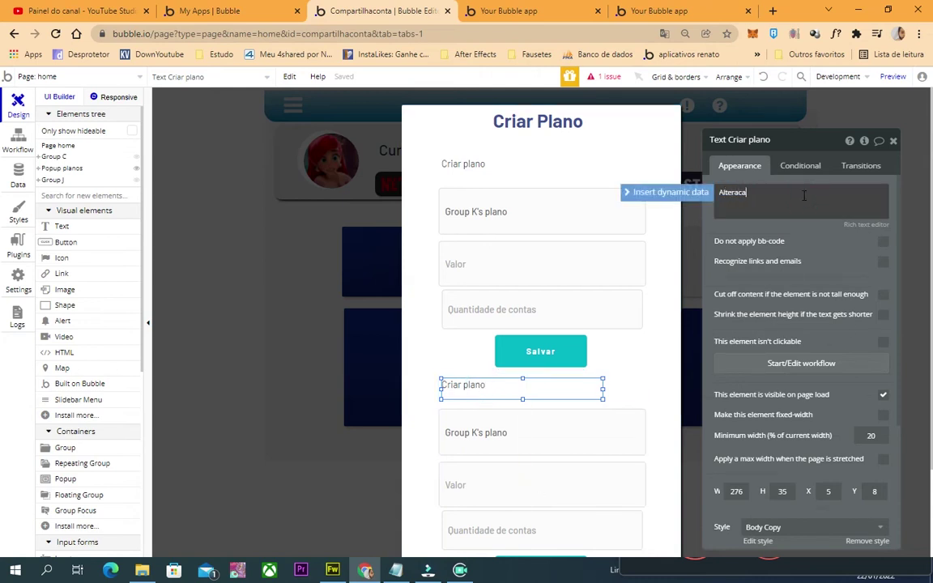
type("Altera")
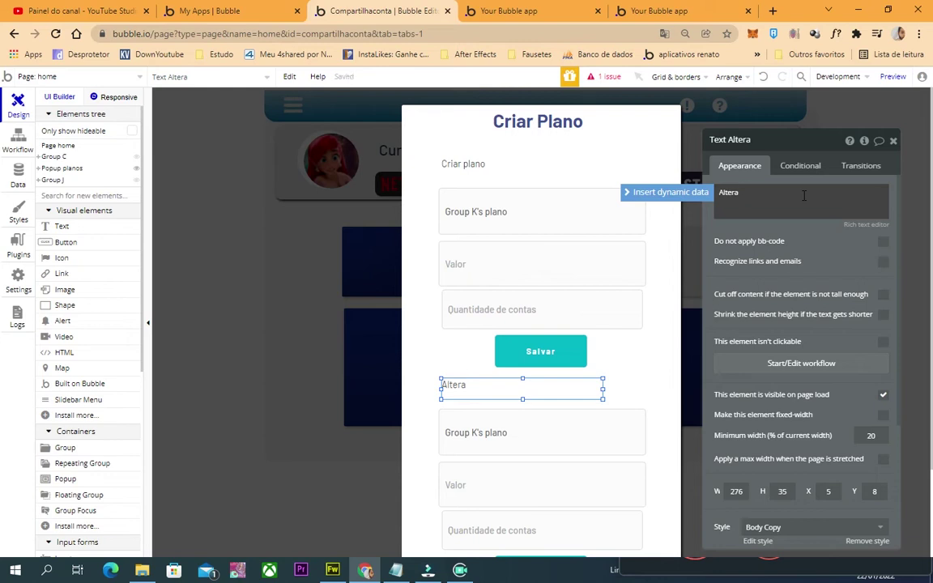
type("cão")
left_click(809, 235)
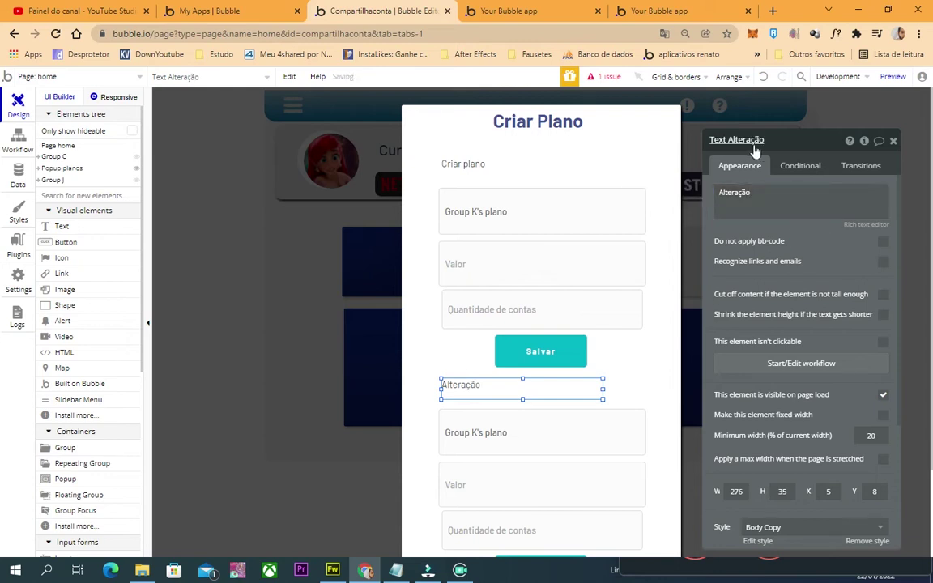
left_click(758, 140)
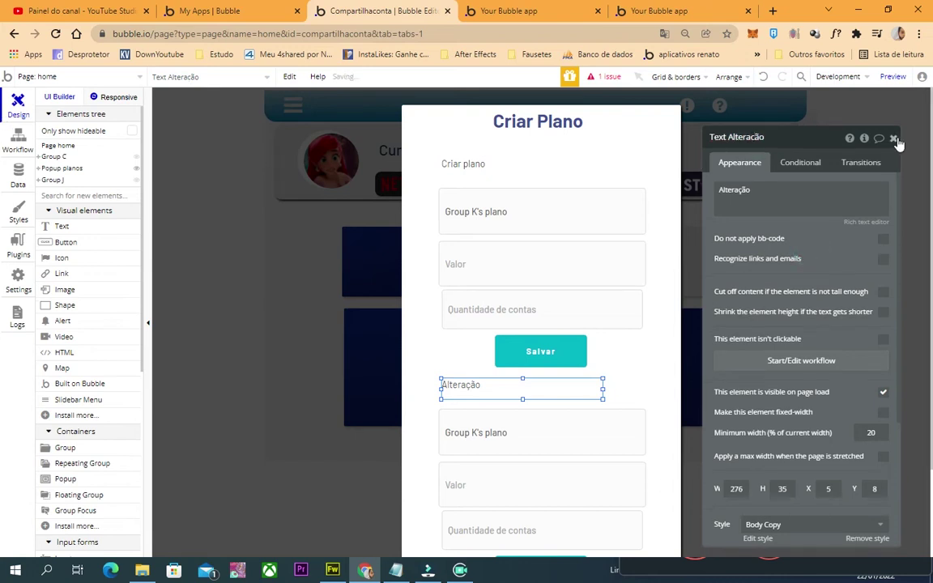
left_click(893, 138)
Examine Group alteracao's visibility condition and the constraints of its planos search
left_click(607, 391)
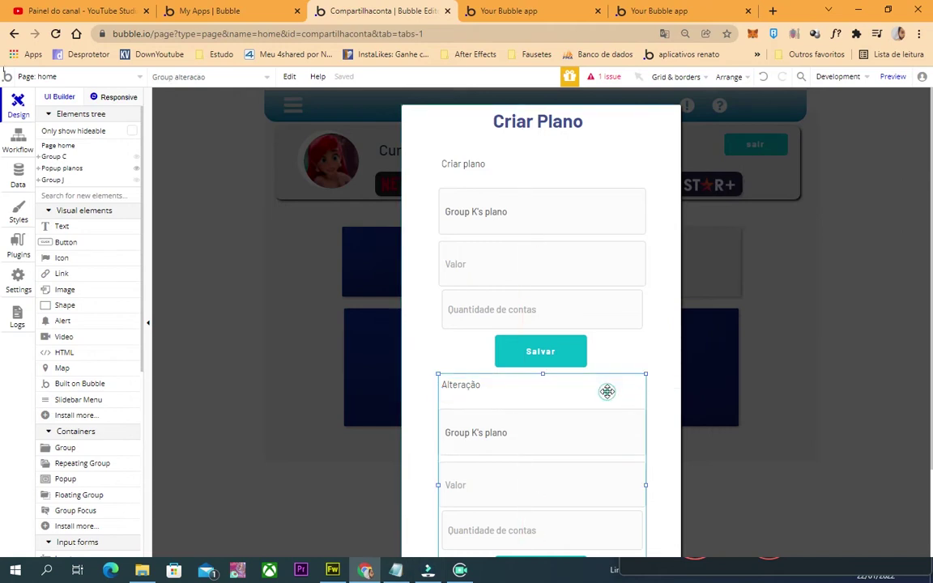
double_click(607, 391)
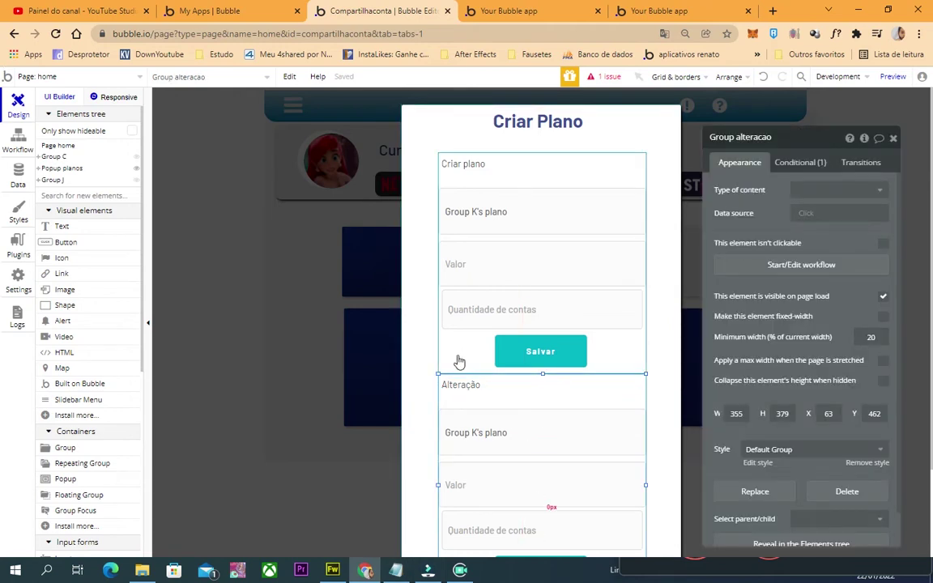
left_click(624, 343)
left_click(632, 395)
left_click(631, 389)
left_click(794, 164)
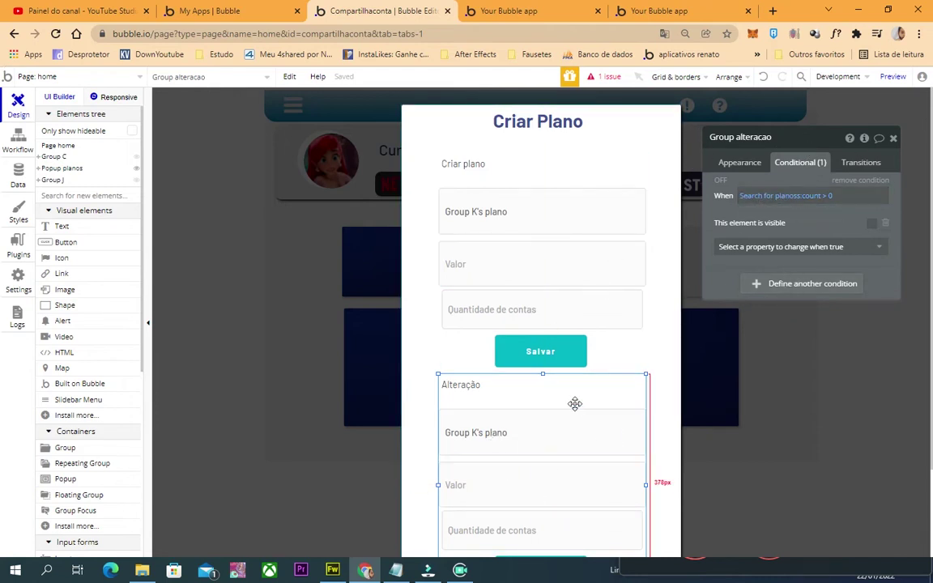
left_click(530, 432)
left_click(636, 387)
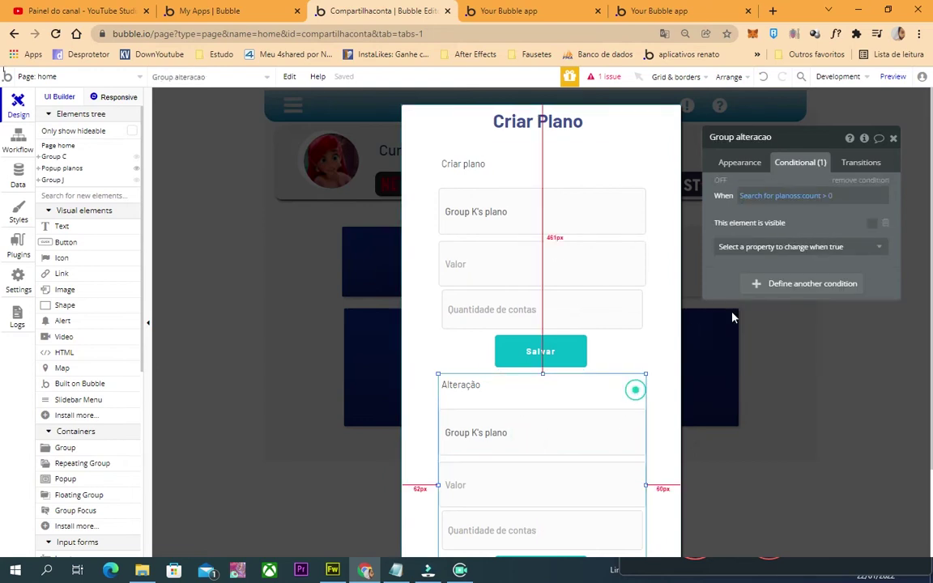
left_click(830, 196)
type("0")
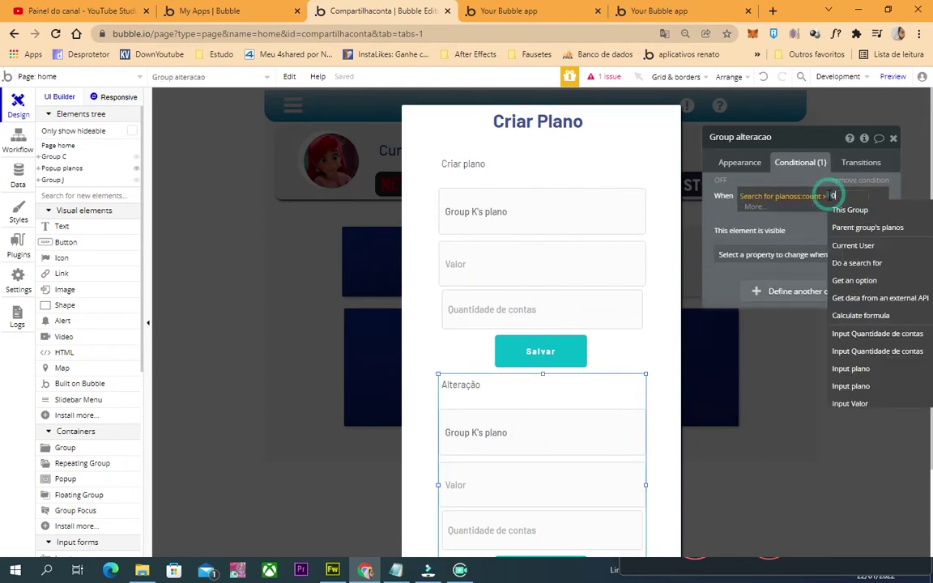
left_click(773, 198)
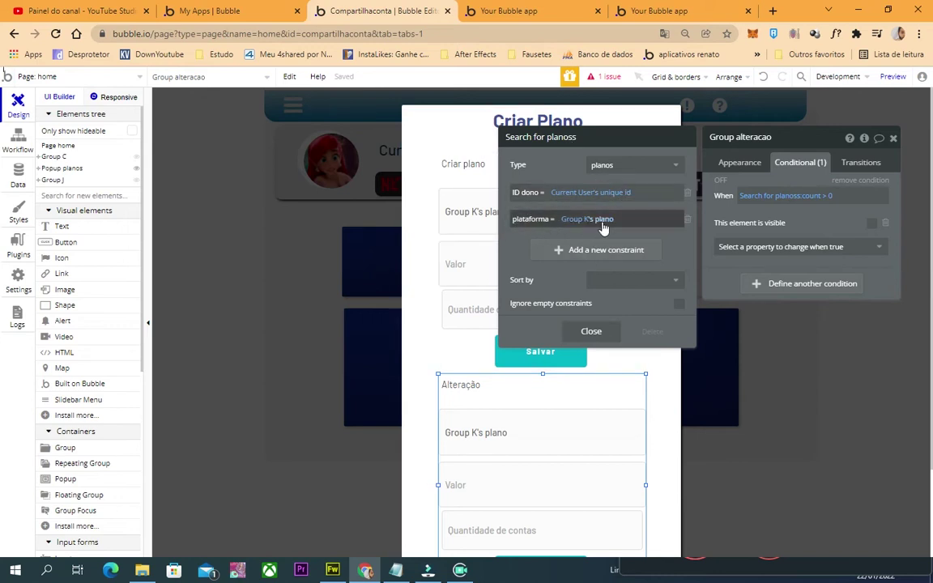
left_click(828, 197)
left_click(862, 195)
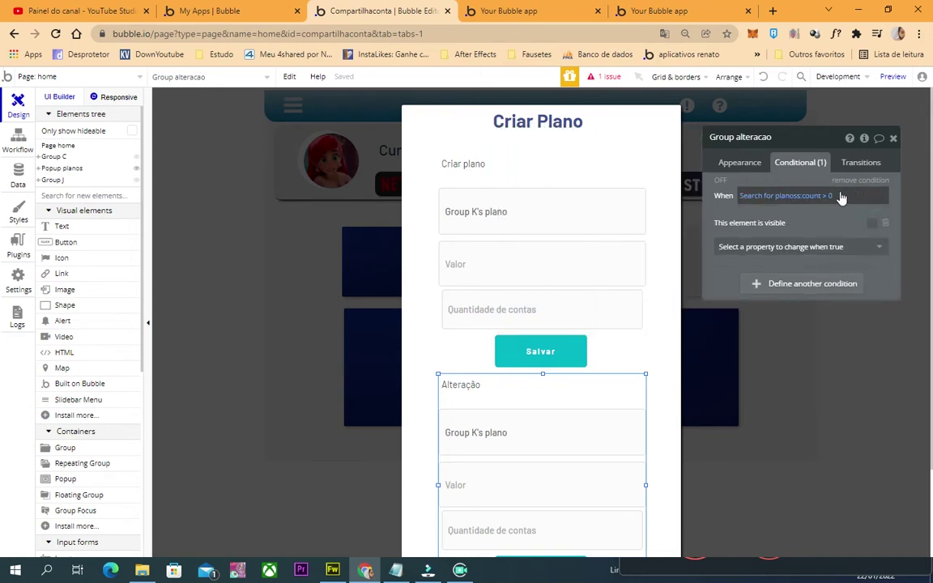
Change Group alteracao's visibility condition so it applies when the planos search count is not 1
left_click(831, 197)
key("BackSpace")
type("1")
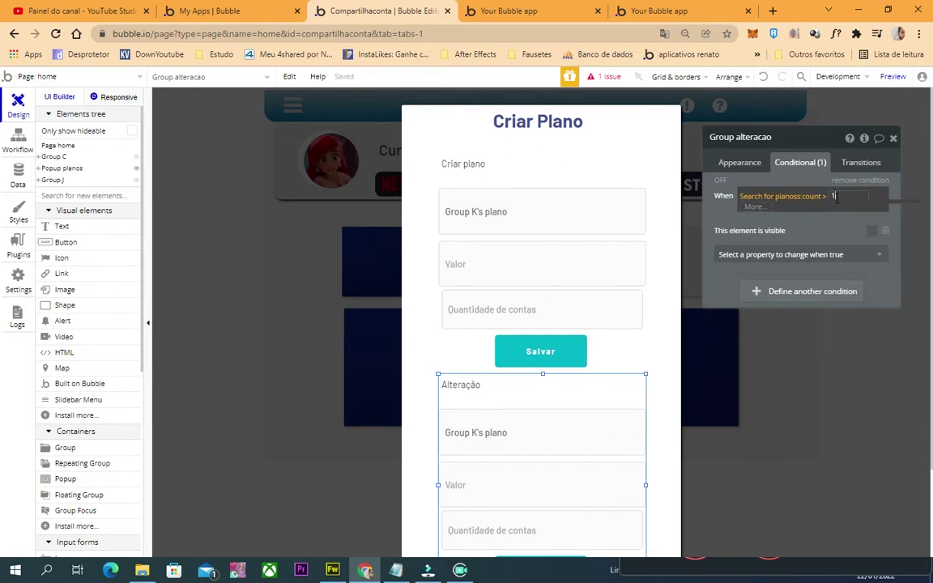
key("Return")
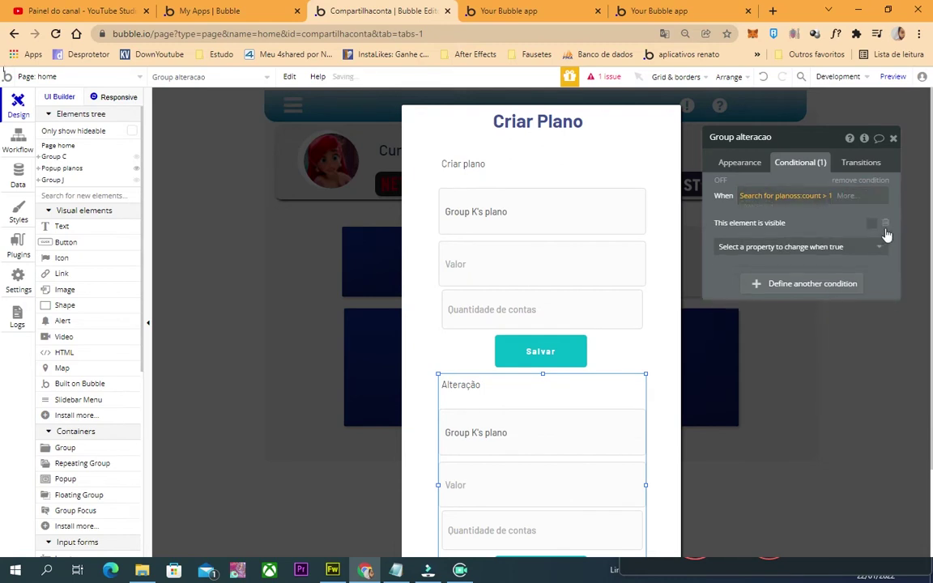
left_click(827, 197)
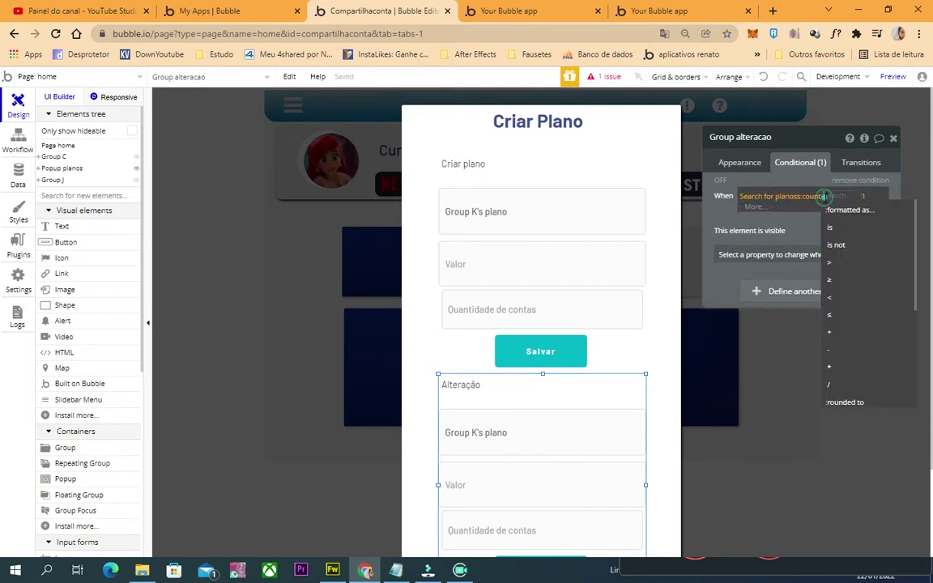
left_click(850, 245)
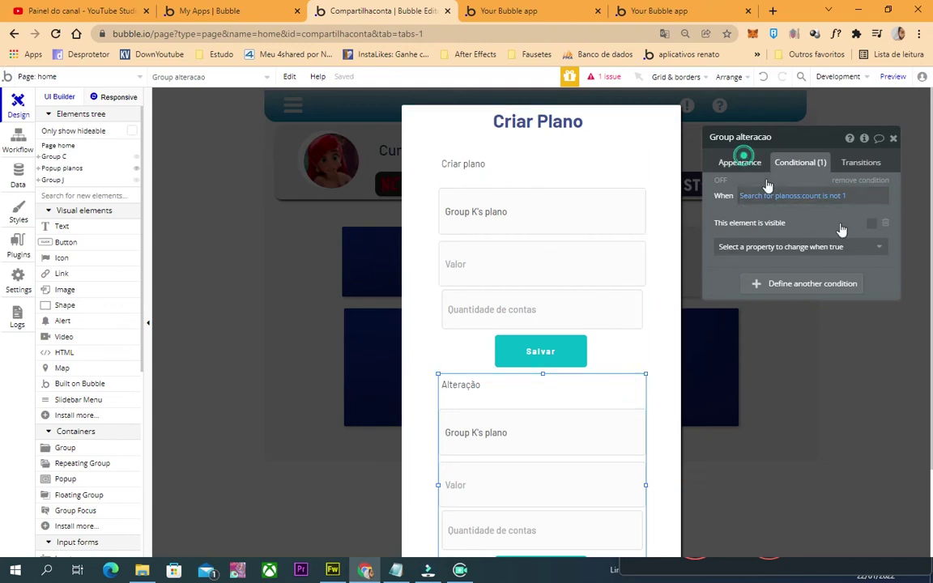
Review Group alteracao's page-load visibility and search constraints, and compare its condition with Group cricao's
left_click(740, 161)
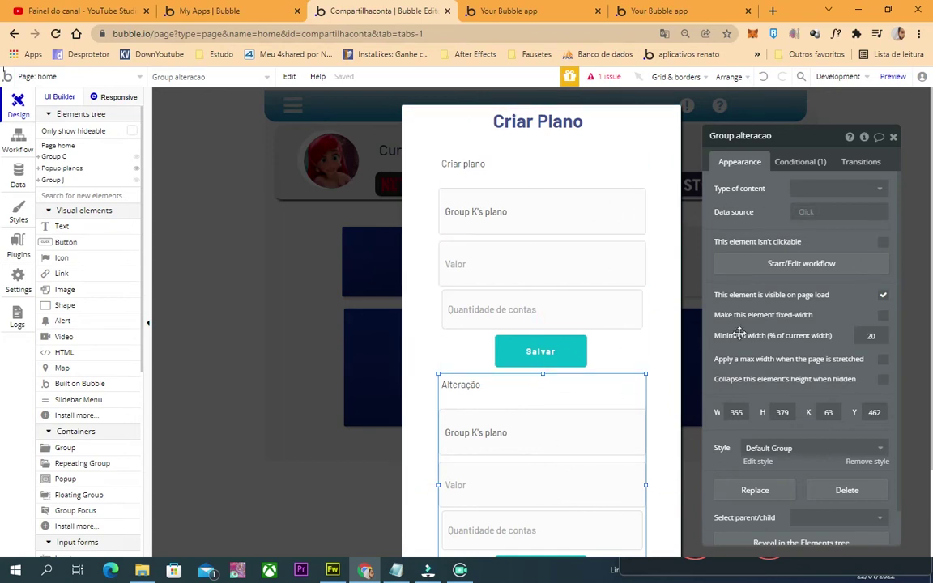
left_click(611, 353)
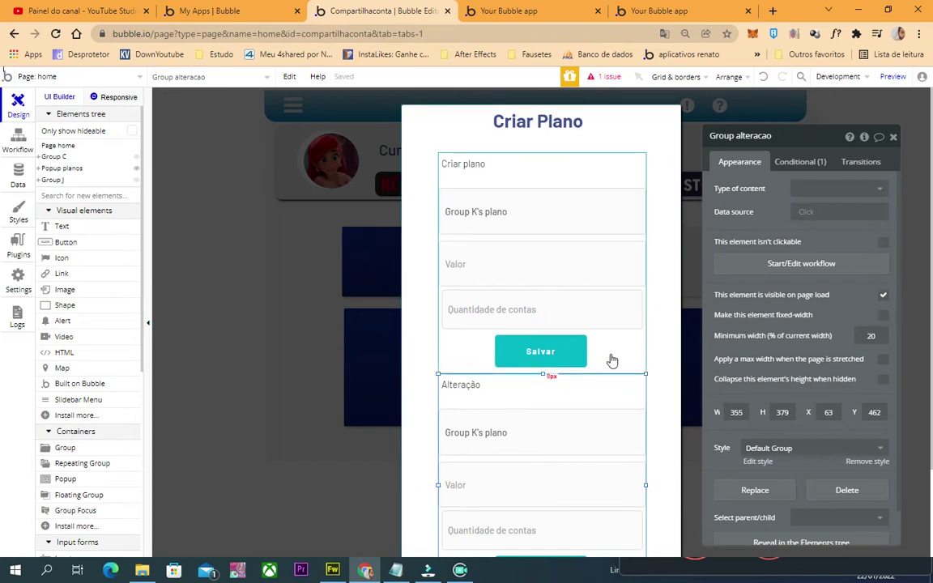
left_click(591, 388)
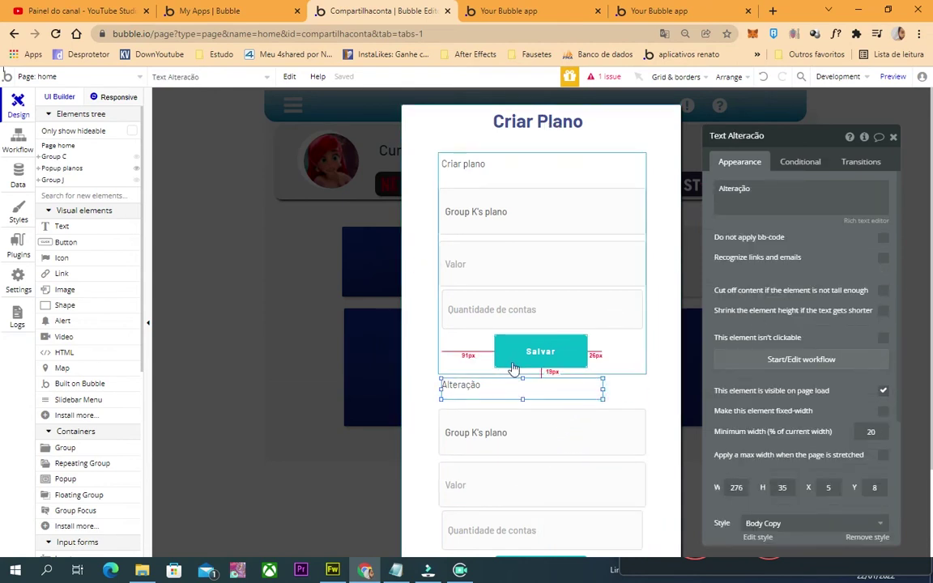
left_click(630, 382)
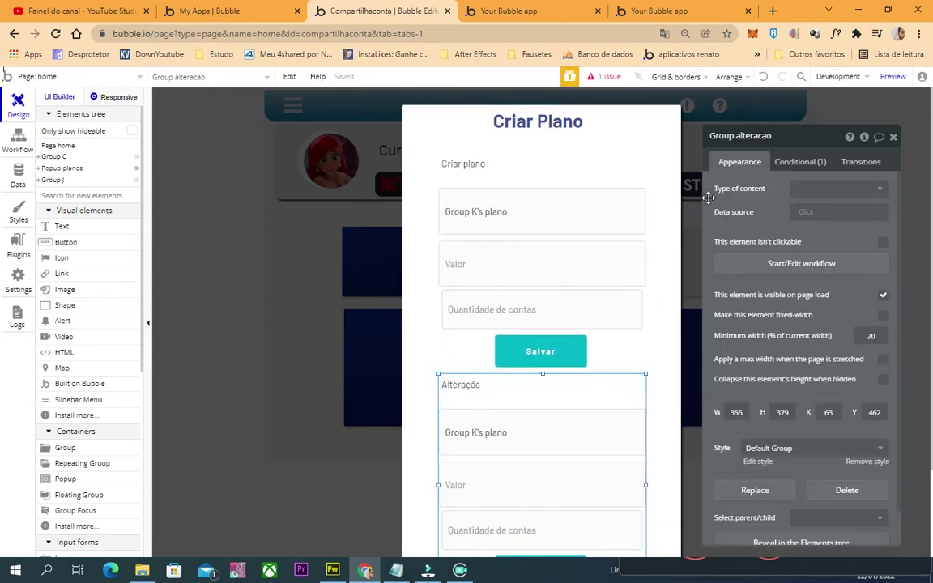
left_click(779, 162)
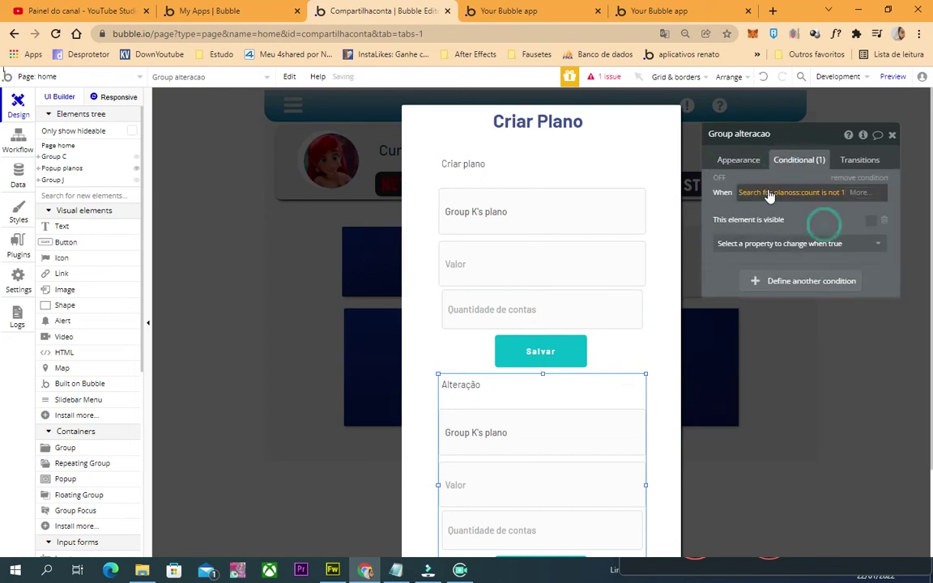
left_click(774, 192)
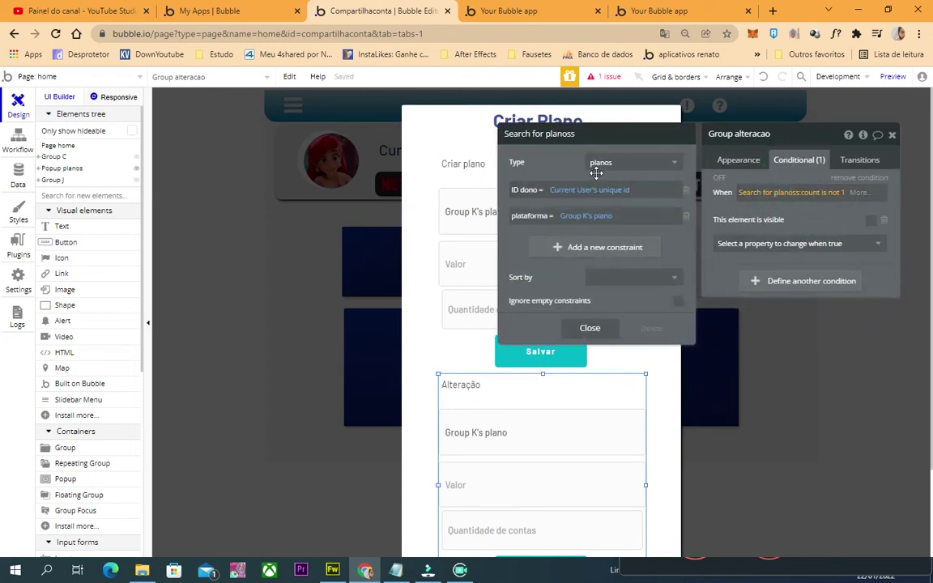
left_click(736, 213)
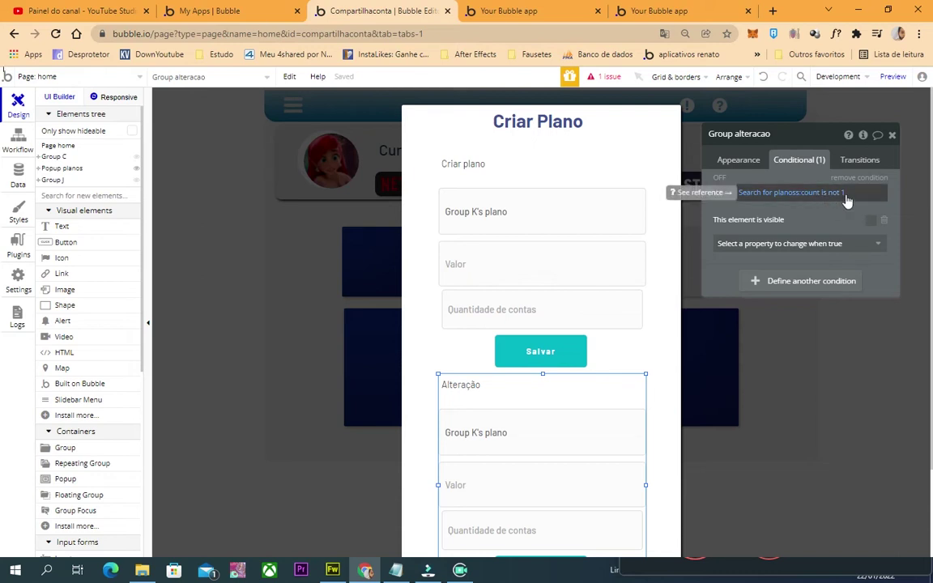
left_click(641, 355)
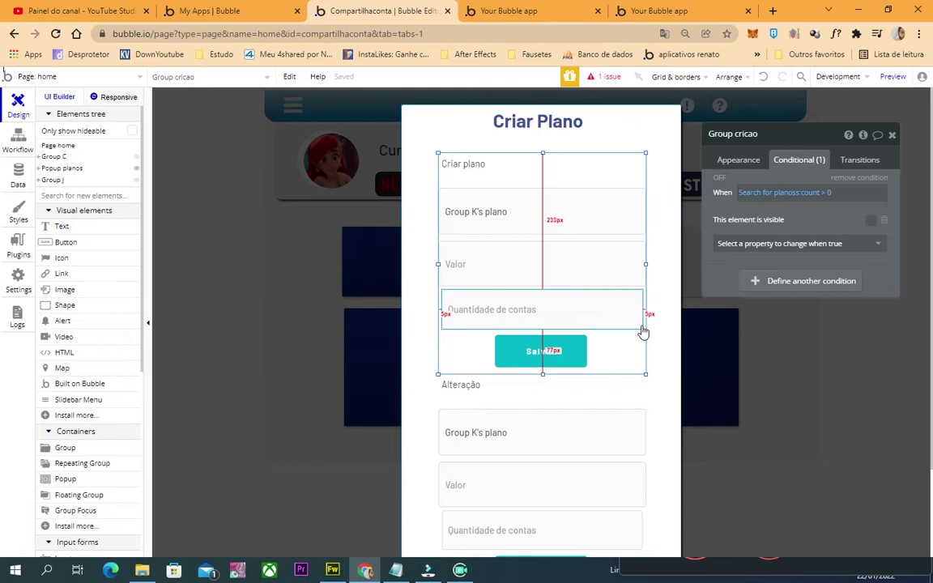
left_click(646, 385)
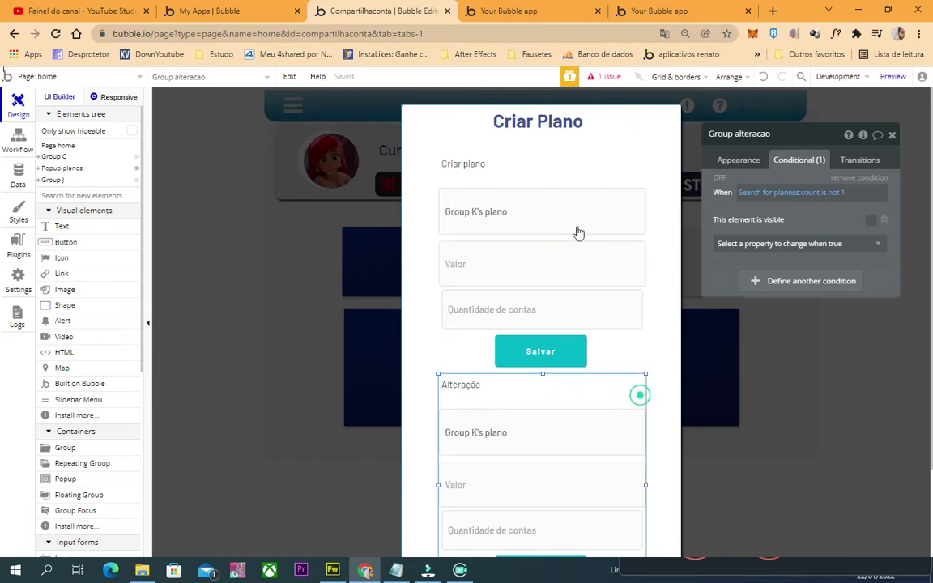
Reload the app preview and return to Group cricao's visibility condition in the page design
left_click(503, 17)
left_click(506, 34)
key("Return")
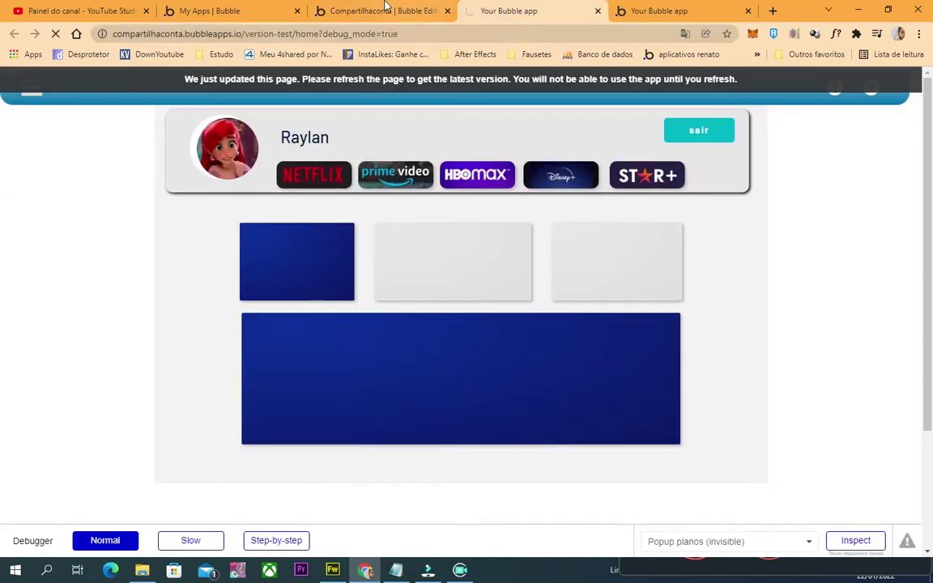
left_click(386, 8)
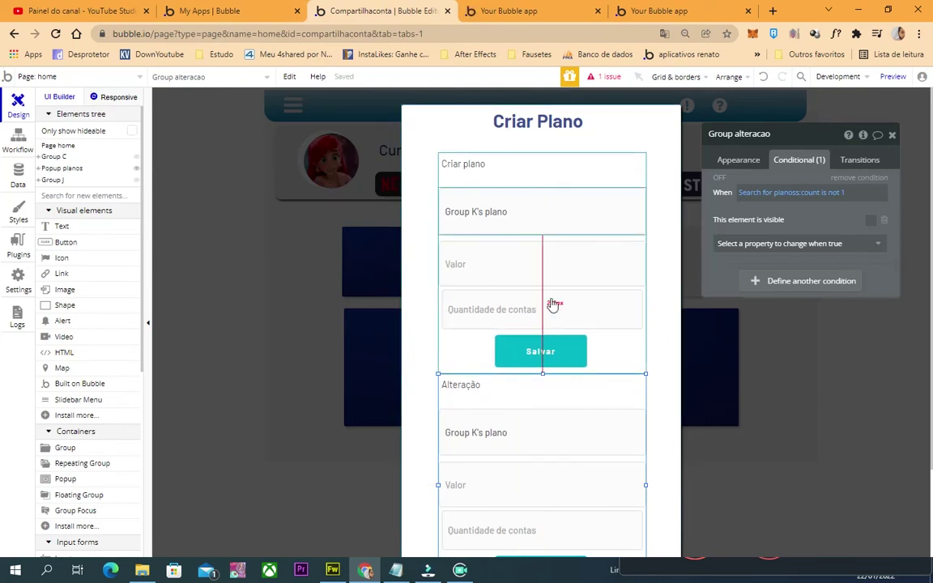
left_click(639, 338)
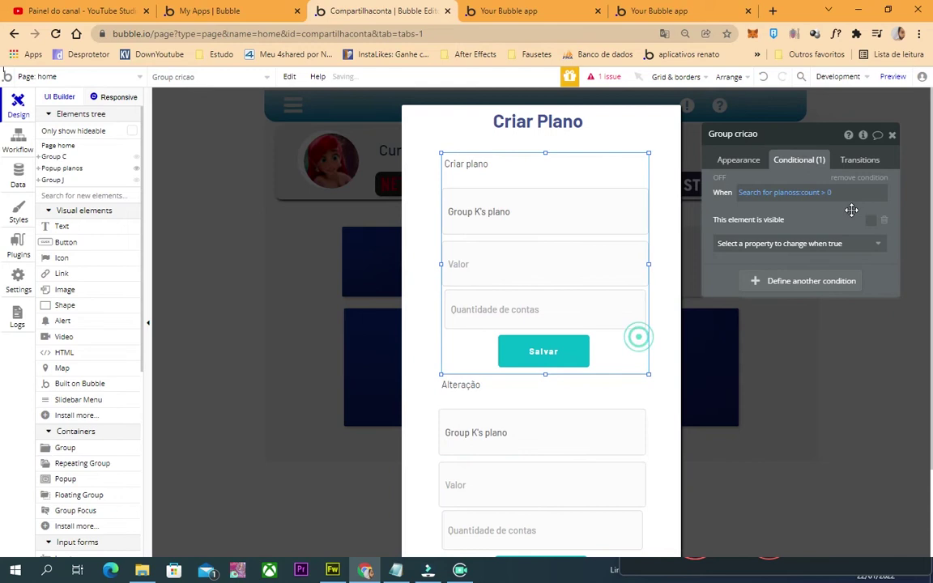
Review the constraints of Group cricao's planos search and compare its condition with Group alteracao's
left_click(780, 192)
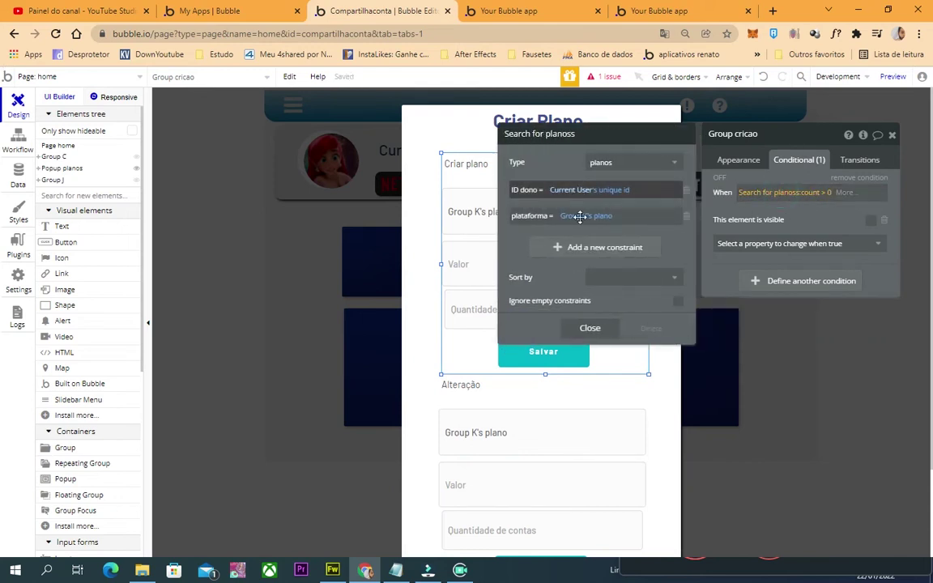
left_click(672, 328)
left_click(576, 413)
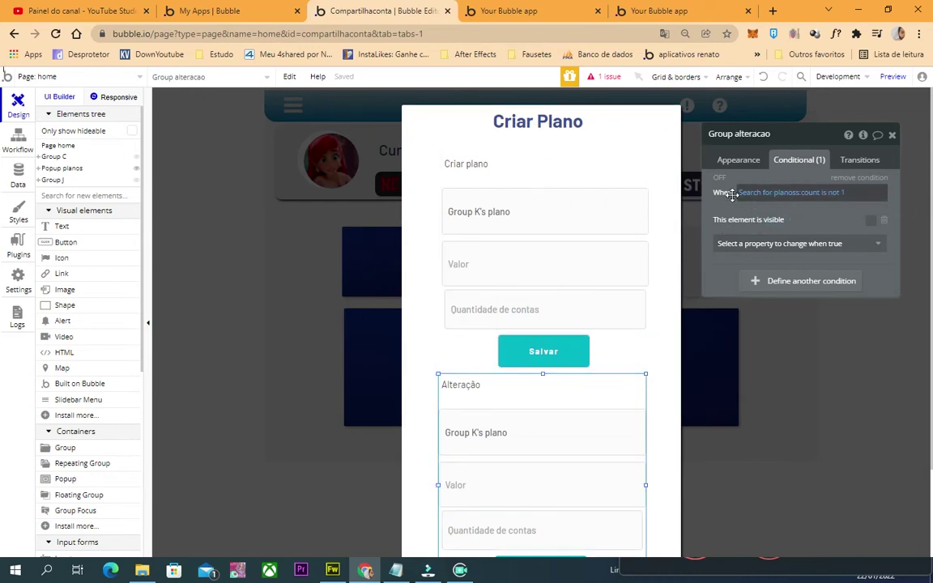
Close the extra preview tab, reload the app preview, and open the Netflix plan popup to check which form it shows
middle_click(530, 11)
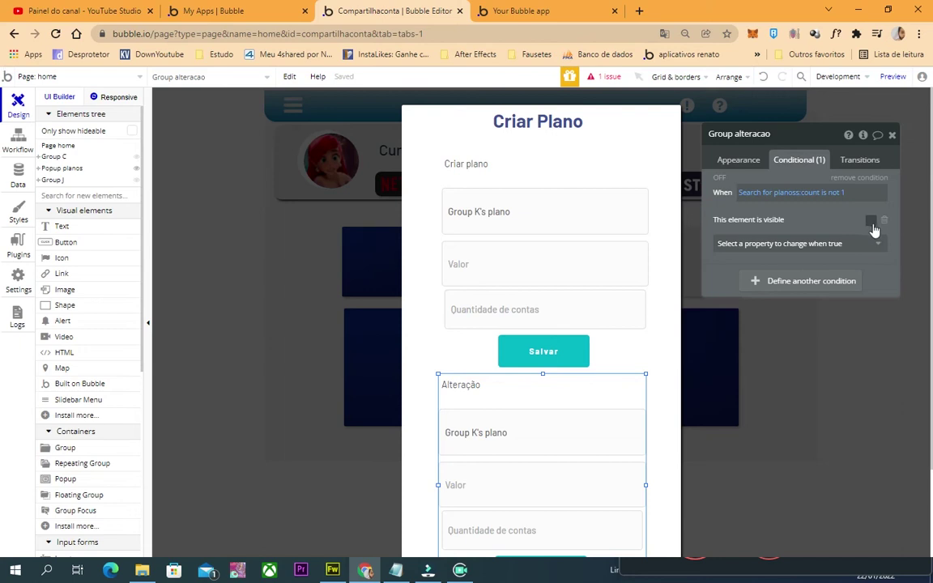
left_click(519, 10)
left_click(503, 31)
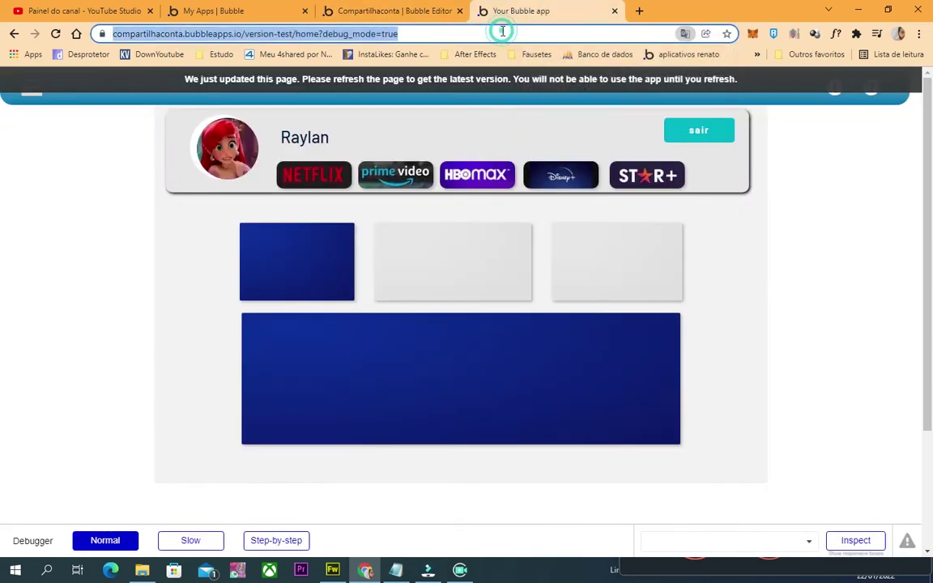
key("Return")
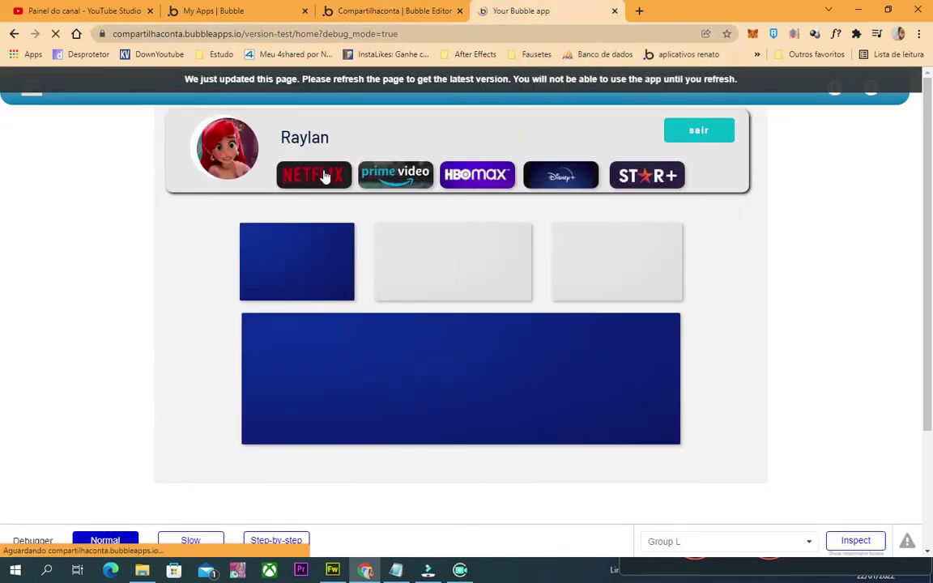
left_click(315, 175)
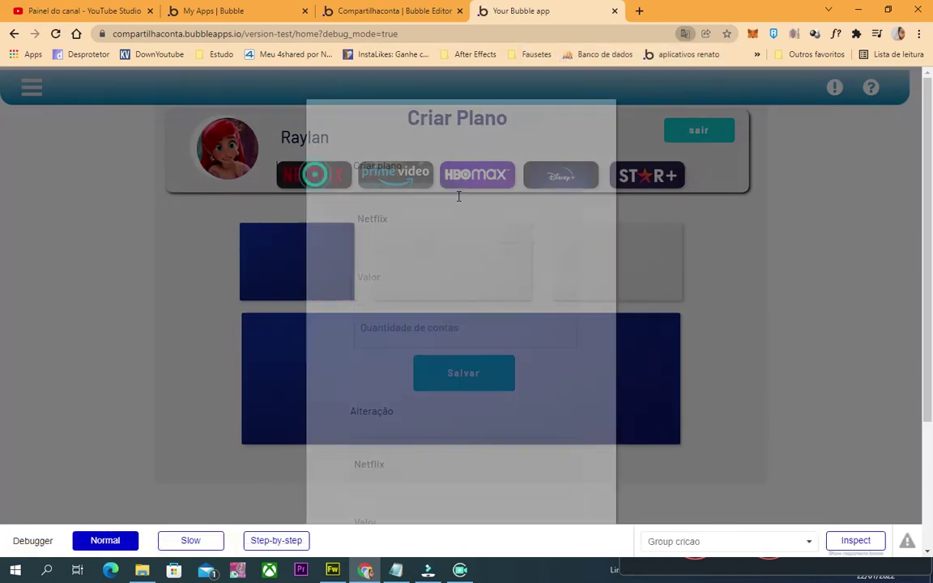
scroll(413, 324, "down", 2)
scroll(417, 360, "up", 2)
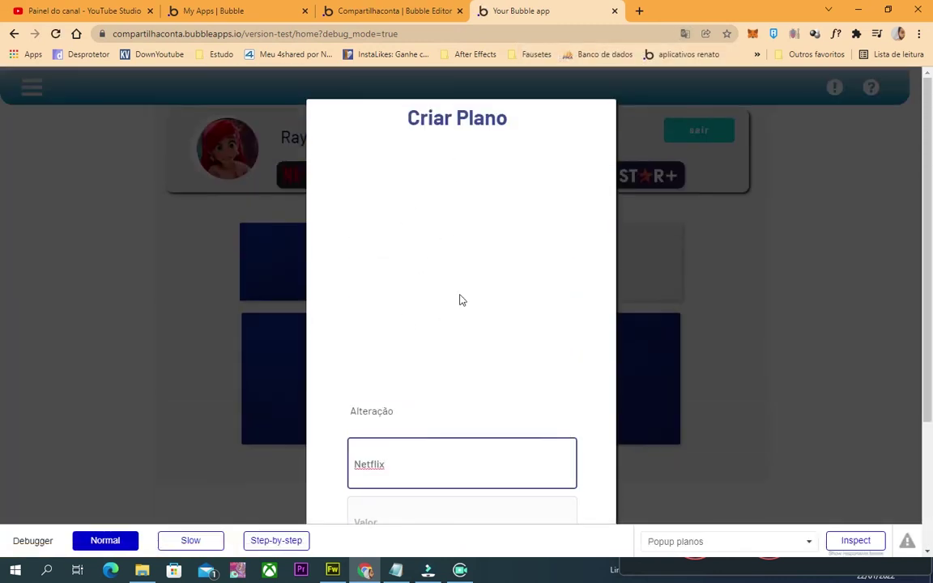
Compare the Netflix popup's layout in the preview with the creation and alteration groups in the page design
left_click(380, 10)
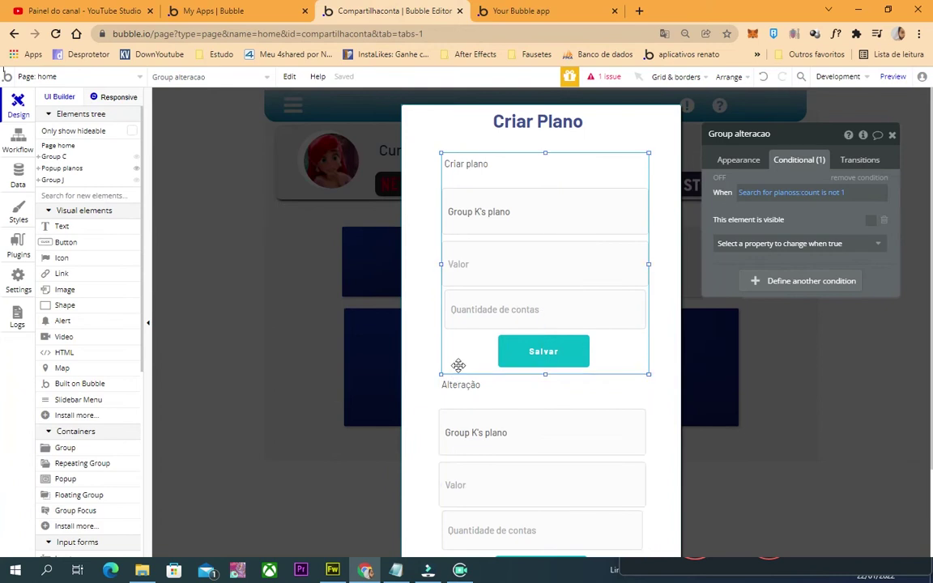
left_click(496, 6)
scroll(429, 476, "down", 2)
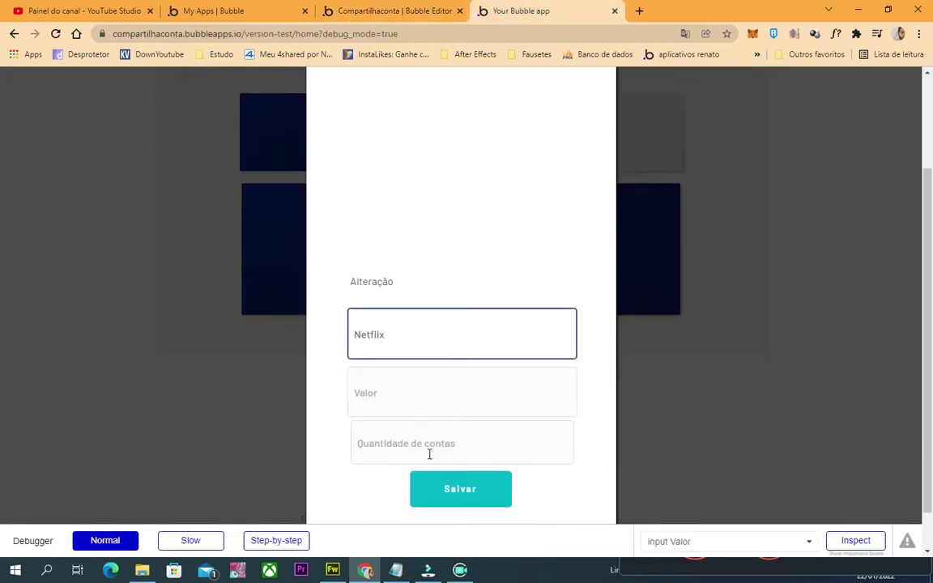
left_click(394, 11)
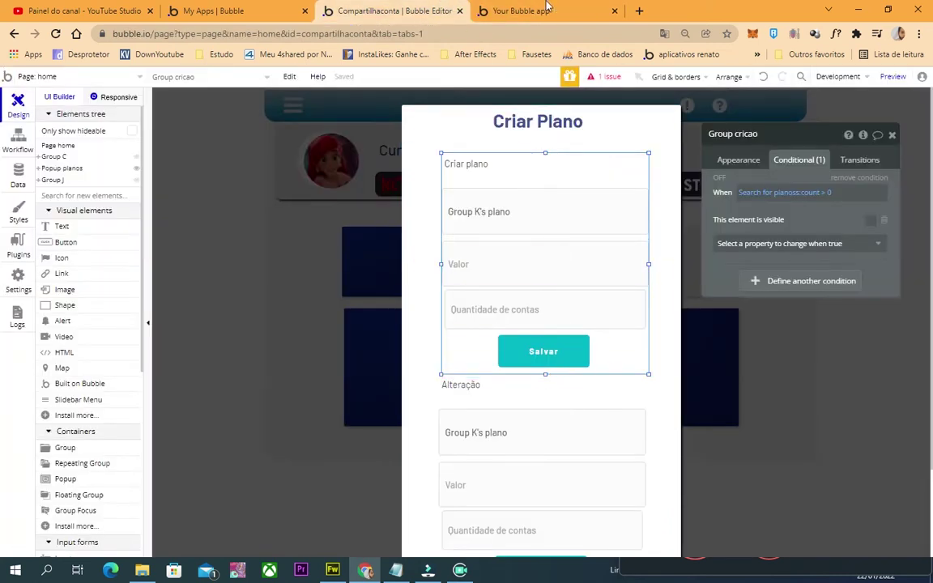
left_click(518, 10)
Set Group cricao in the page design to collapse its height when hidden
left_click(394, 11)
left_click(631, 360)
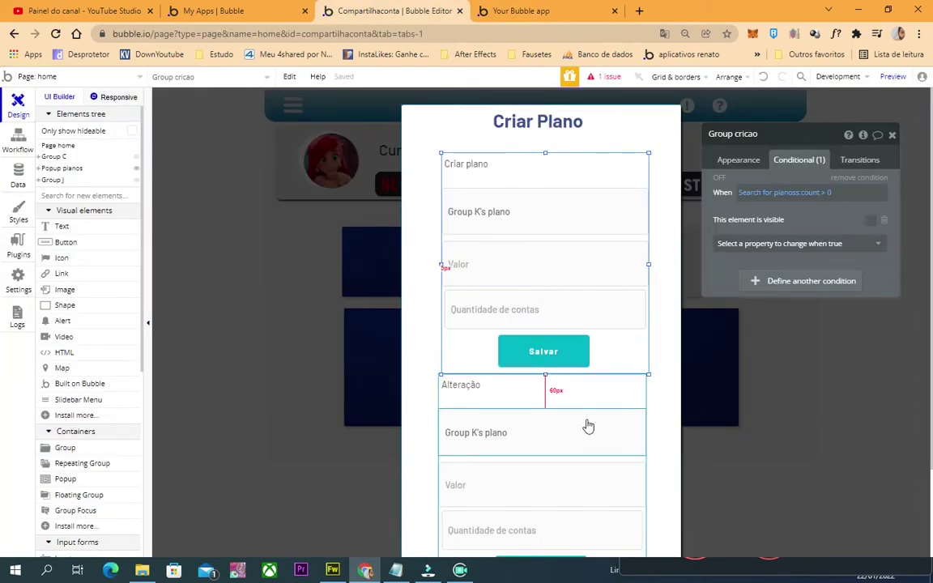
left_click(727, 154)
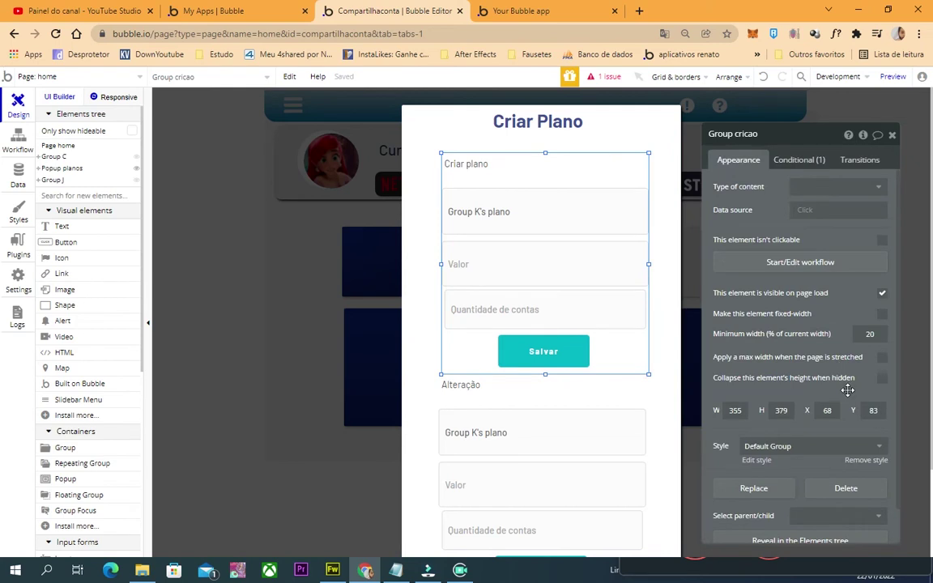
left_click(882, 379)
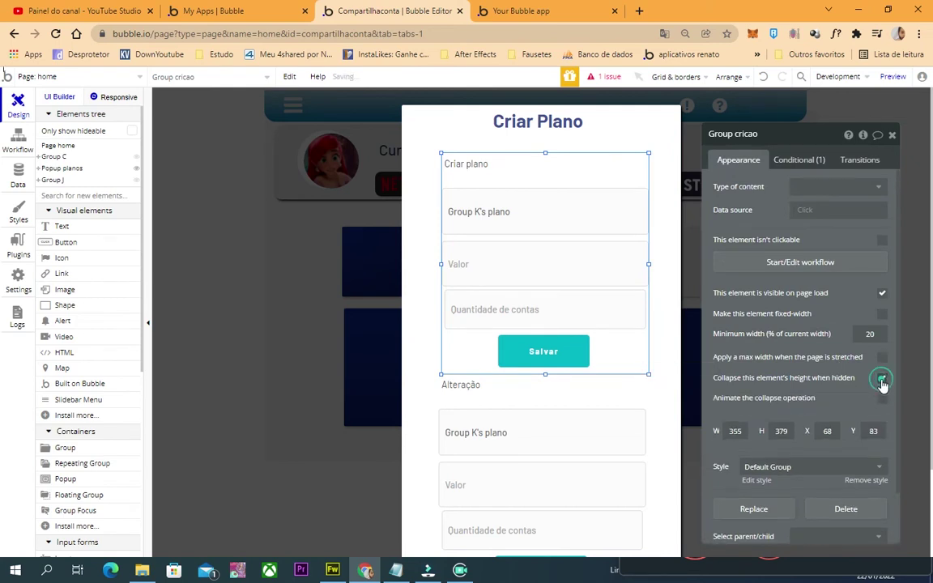
Enable the collapse animation for the Criar plano group and align the Alteração group directly beneath it
left_click(883, 399)
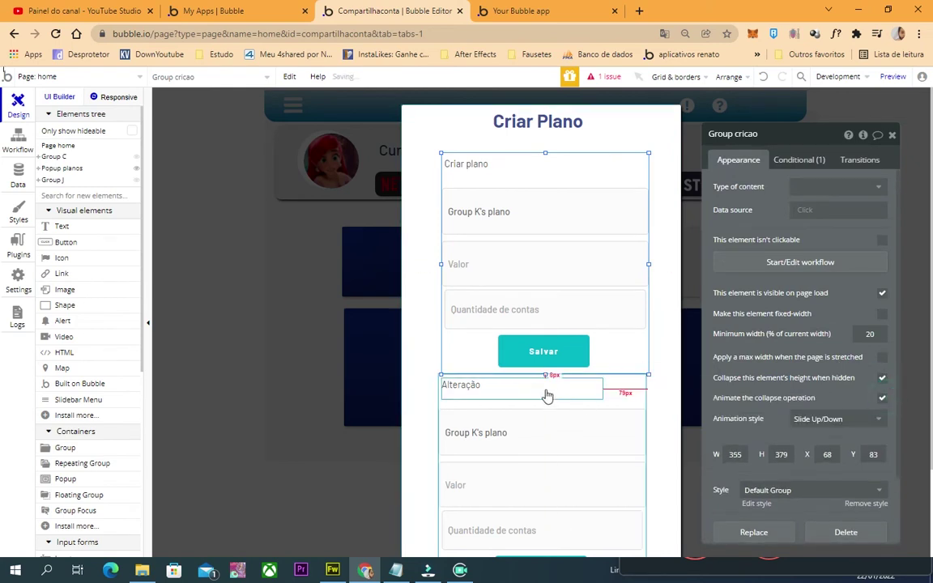
left_click(622, 399)
mouse_move(621, 399)
left_mouse_down()
mouse_move(619, 371)
mouse_move(620, 389)
left_mouse_up()
left_click(627, 291)
Reload the app preview and compare its Criar Plano popup with the layout in the editor
left_click(572, 7)
left_click(522, 35)
key("Return")
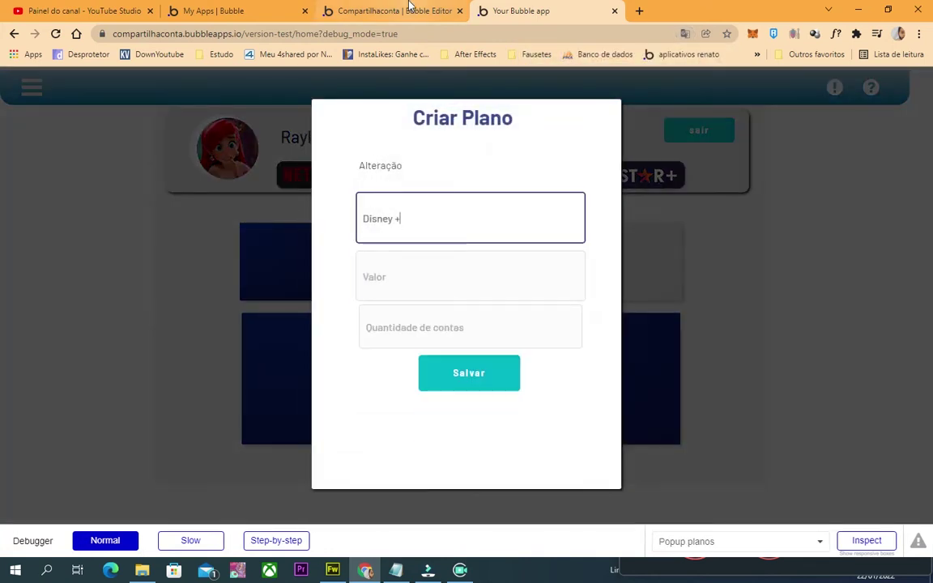
left_click(389, 11)
left_click(509, 8)
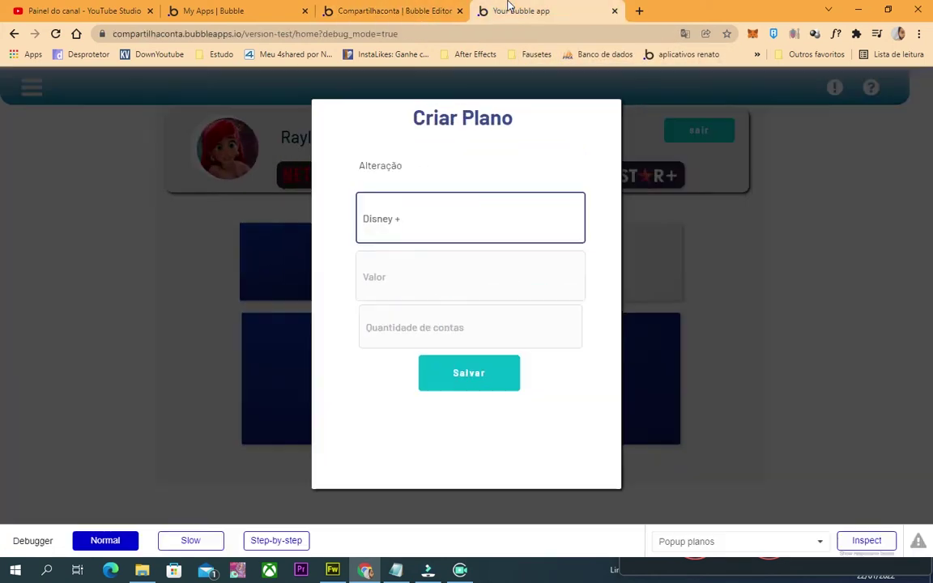
left_click(389, 11)
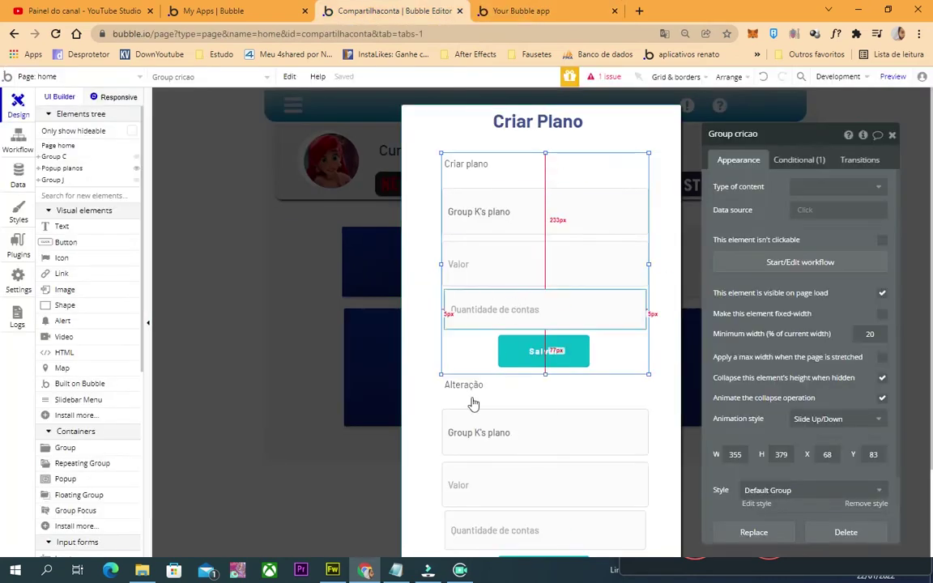
left_click(526, 10)
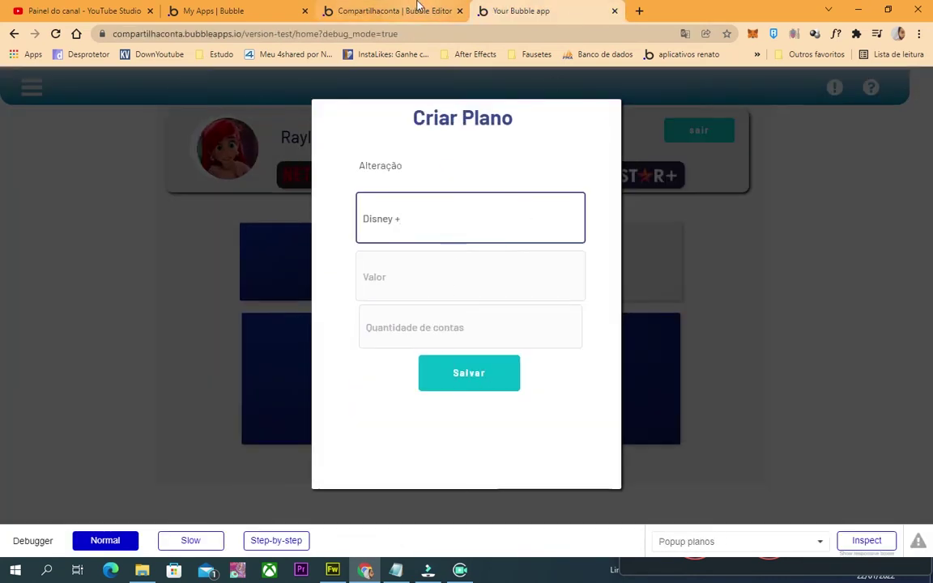
left_click(389, 11)
Set the initial content of the Alteração group's Valor input to a search for type planos
left_click(563, 433)
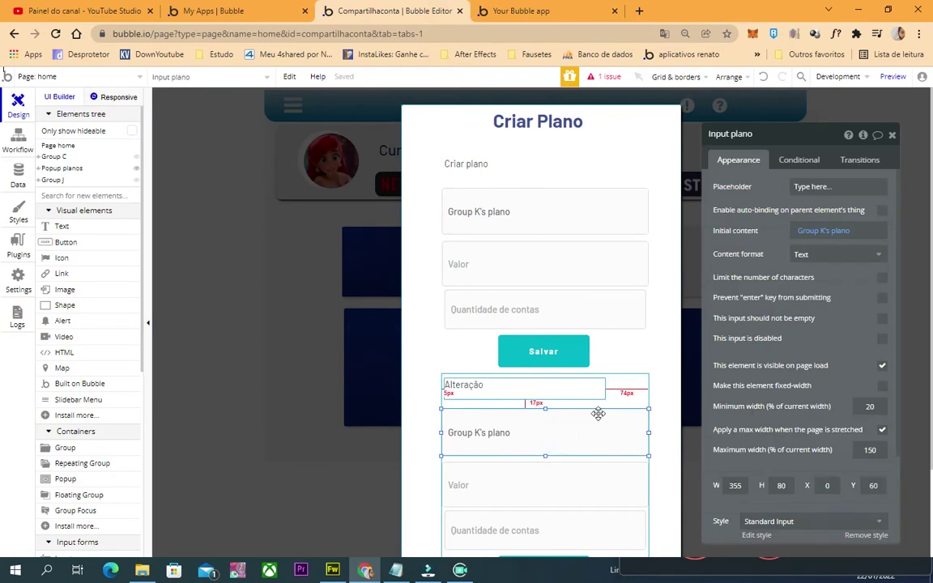
left_click(544, 495)
scroll(544, 470, "down", 2)
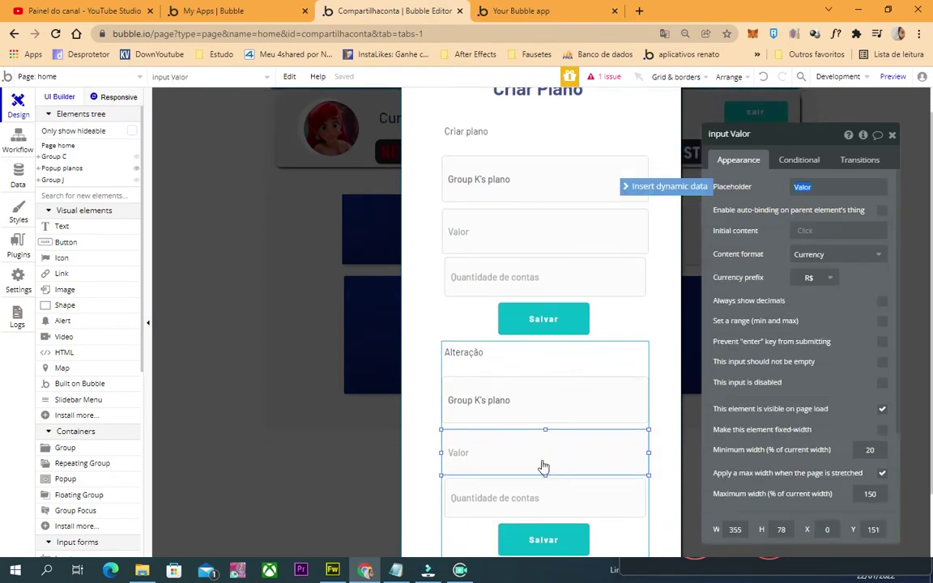
left_click(489, 363)
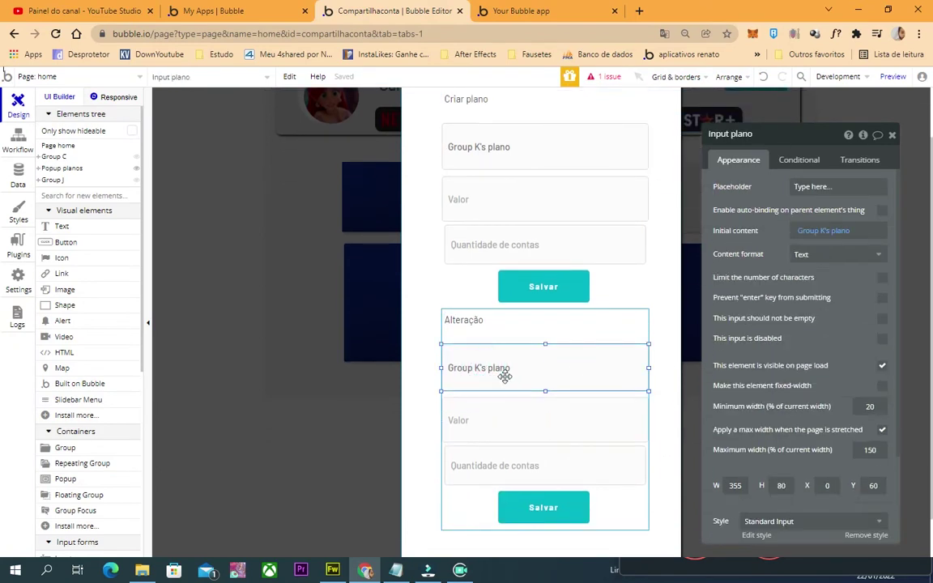
left_click(504, 422)
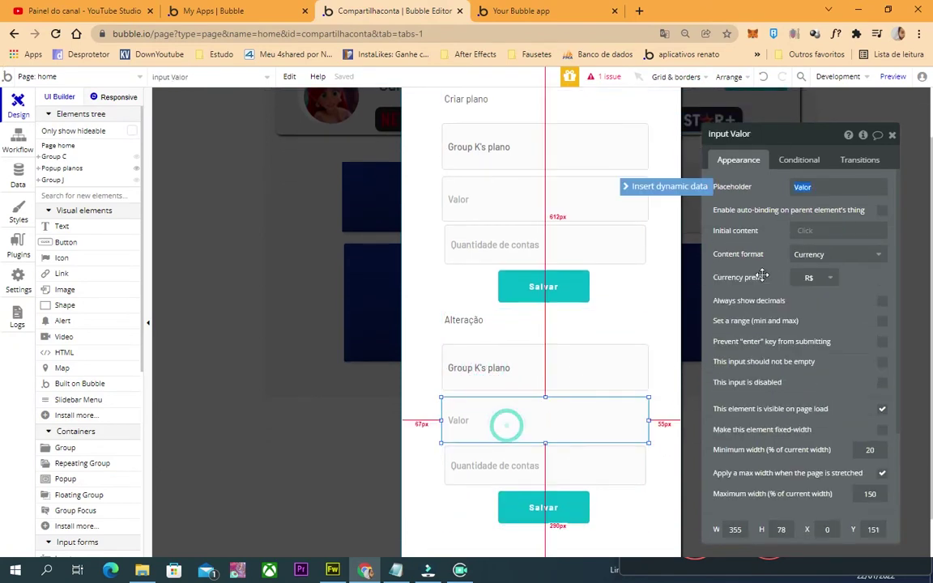
left_click(805, 231)
left_click(835, 299)
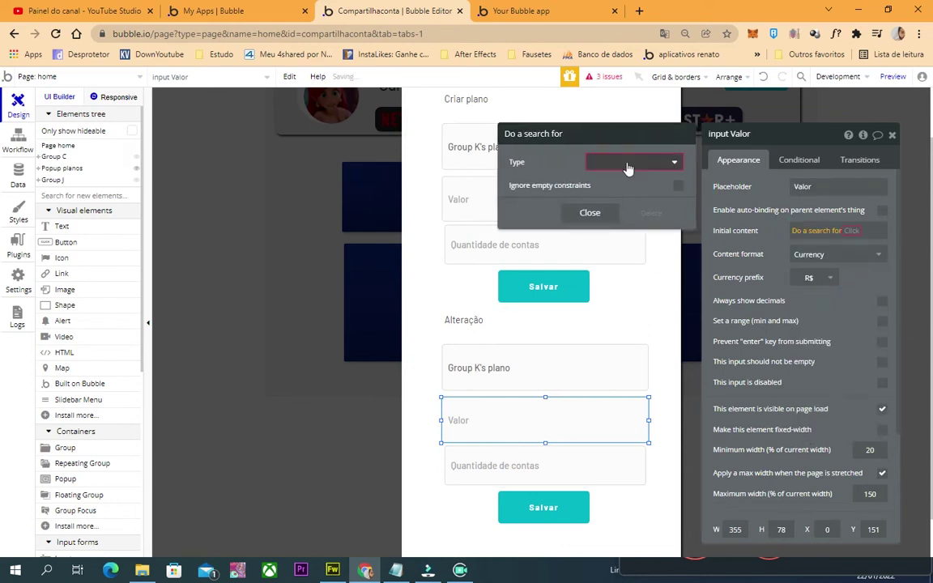
left_click(645, 162)
left_click(624, 267)
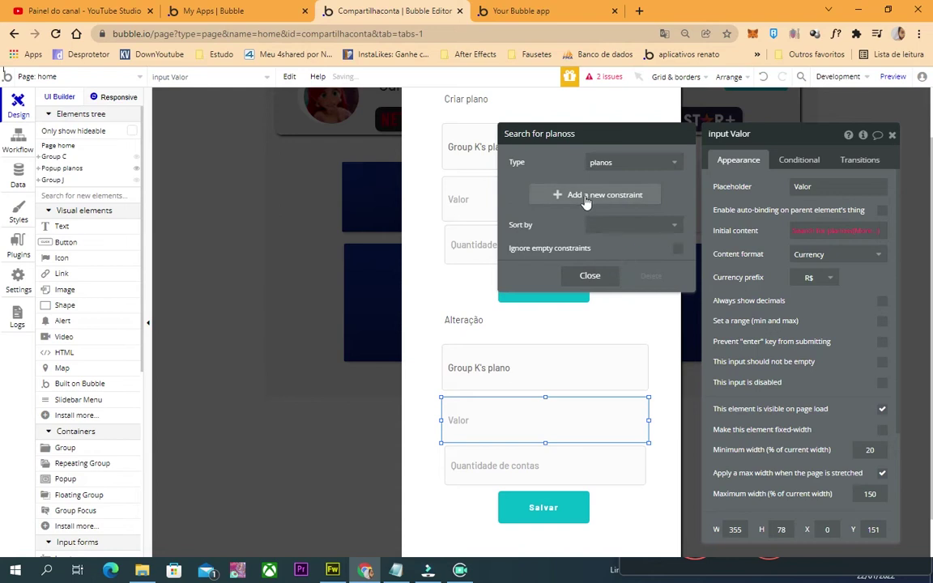
Add a constraint to the planos search requiring ID dono to equal Current User's unique id
left_click(584, 194)
left_click(523, 195)
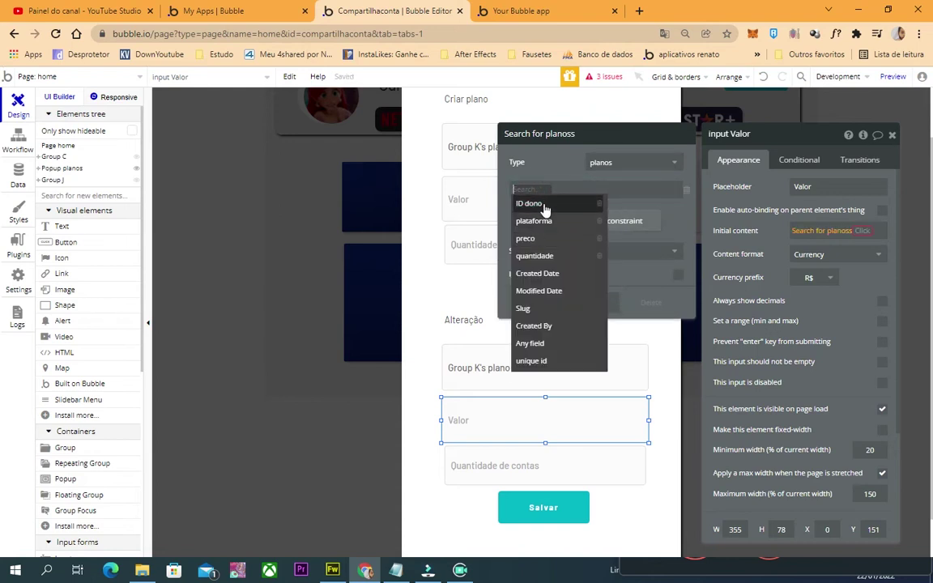
left_click(545, 206)
left_click(555, 186)
left_click(556, 205)
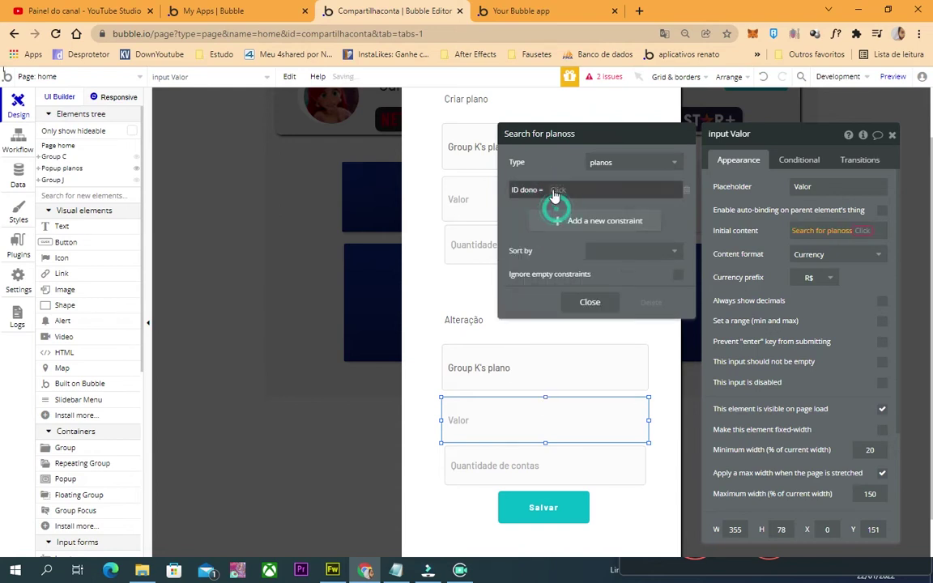
left_click(554, 189)
left_click(576, 241)
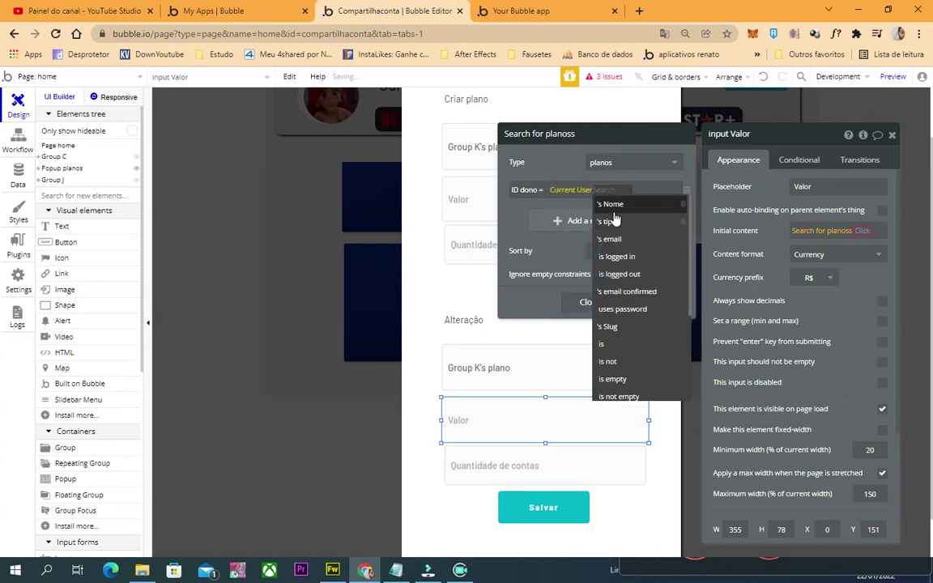
type("uni")
left_click(614, 206)
Add a second search constraint requiring plataforma to equal Group K's plano
left_click(563, 220)
left_click(523, 218)
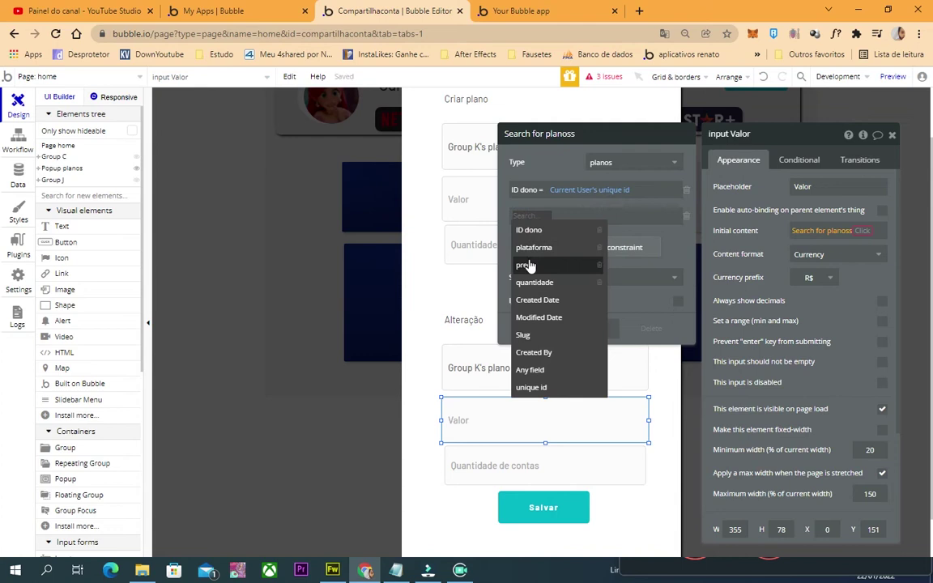
left_click(535, 246)
left_click(559, 217)
left_click(567, 233)
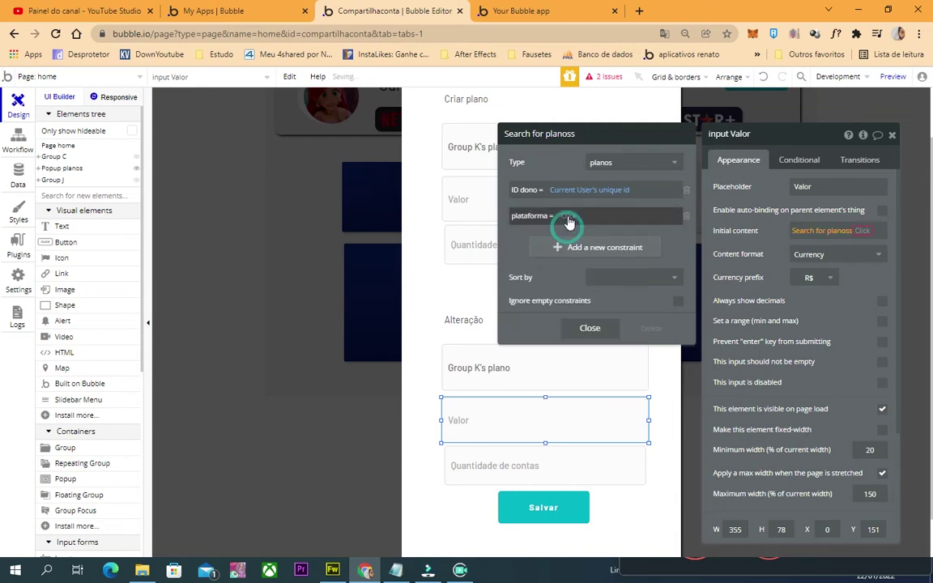
left_click(569, 215)
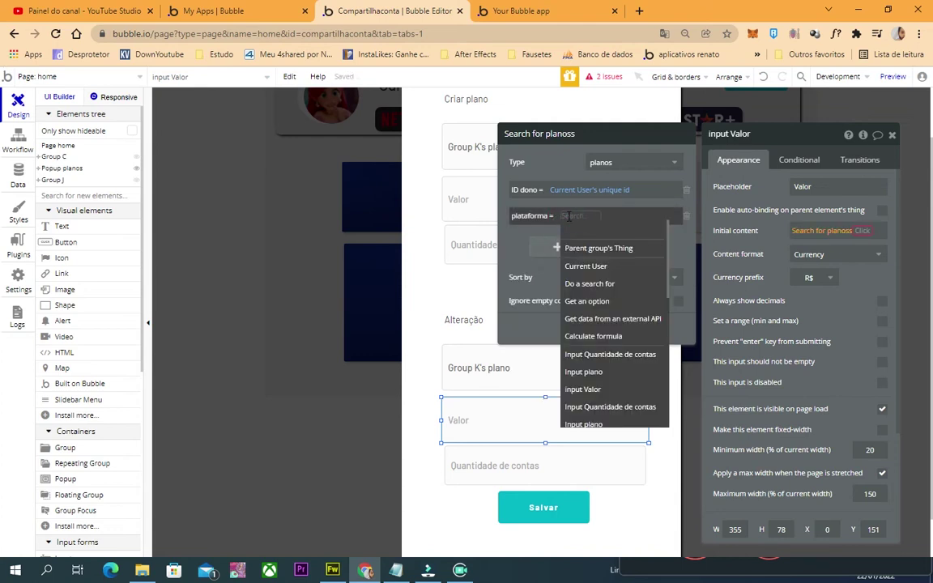
type("gru")
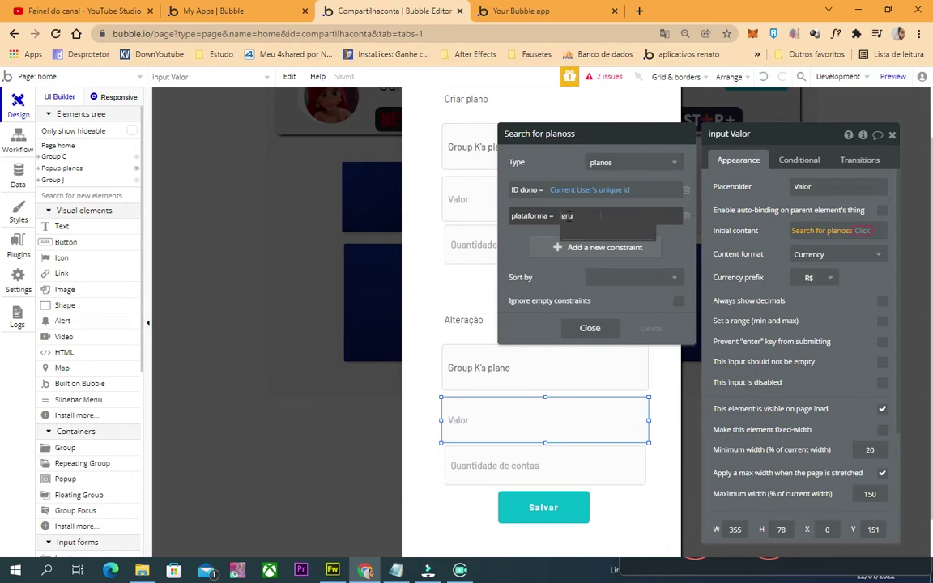
key("BackSpace")
key("BackSpace")
key("BackSpace")
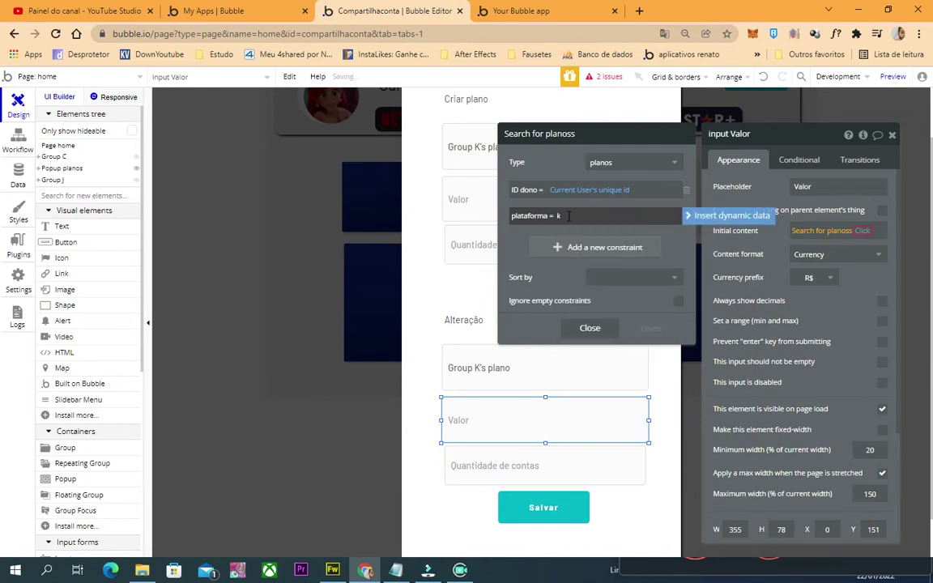
left_click(588, 223)
left_click(584, 215)
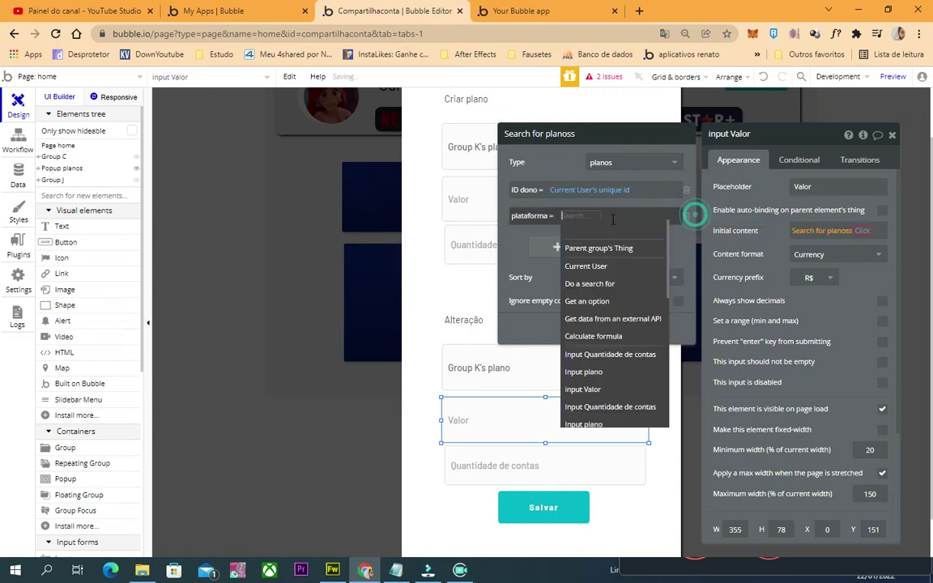
left_click(599, 247)
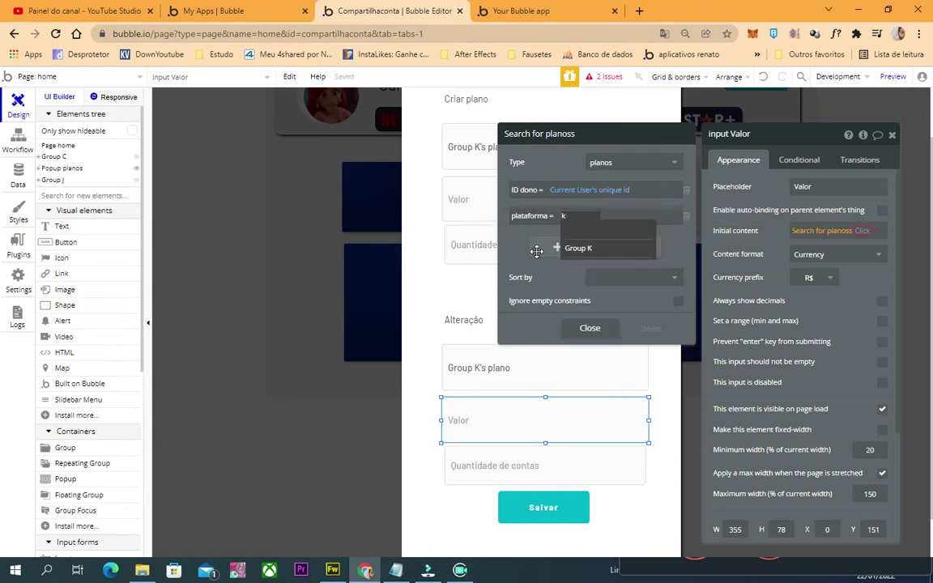
left_click(573, 217)
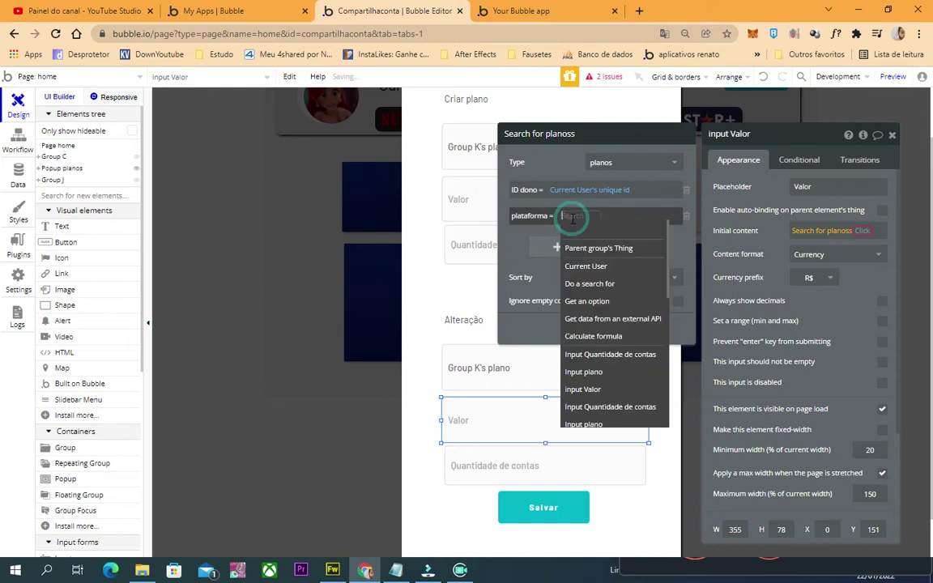
type("gr")
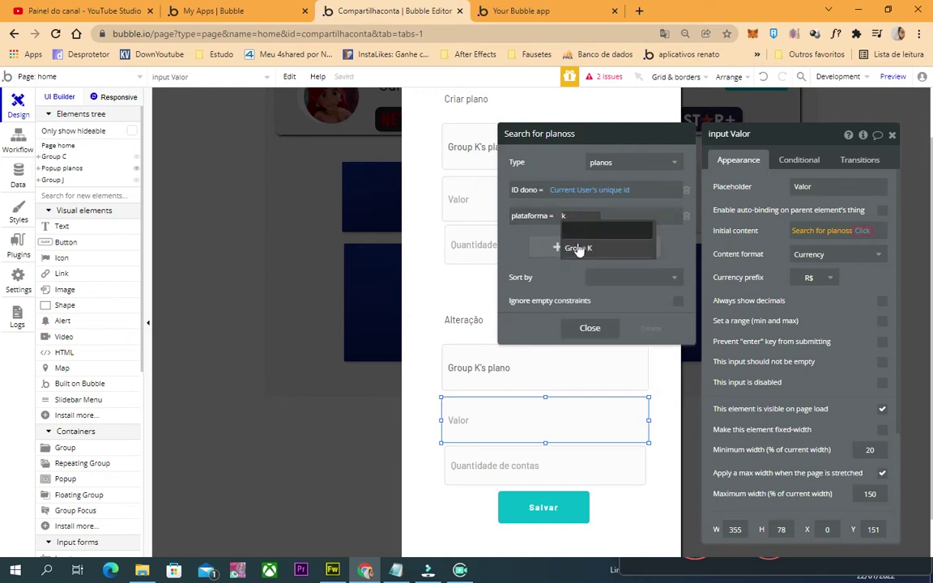
left_click(571, 246)
left_click(620, 231)
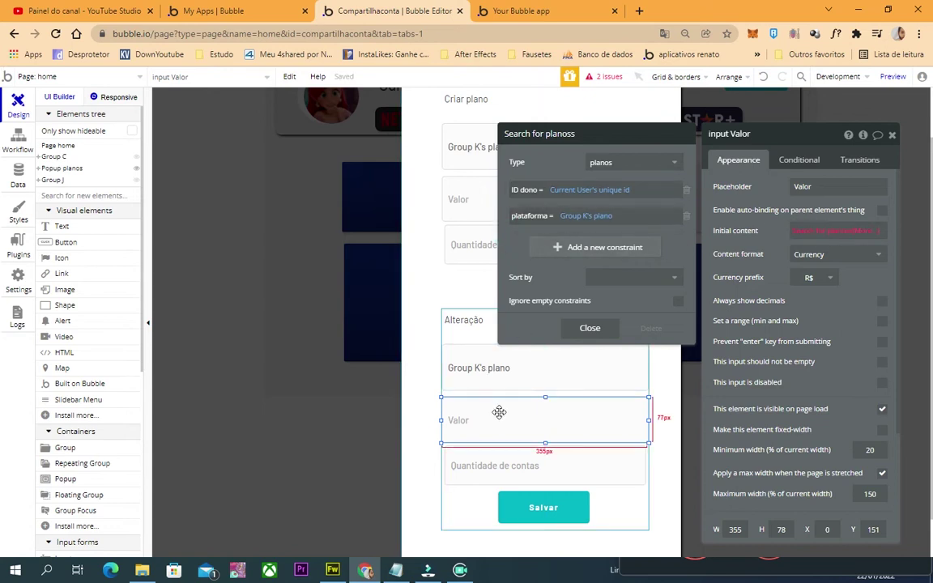
Complete the Valor input's initial content expression with the first item's preco
left_click(859, 235)
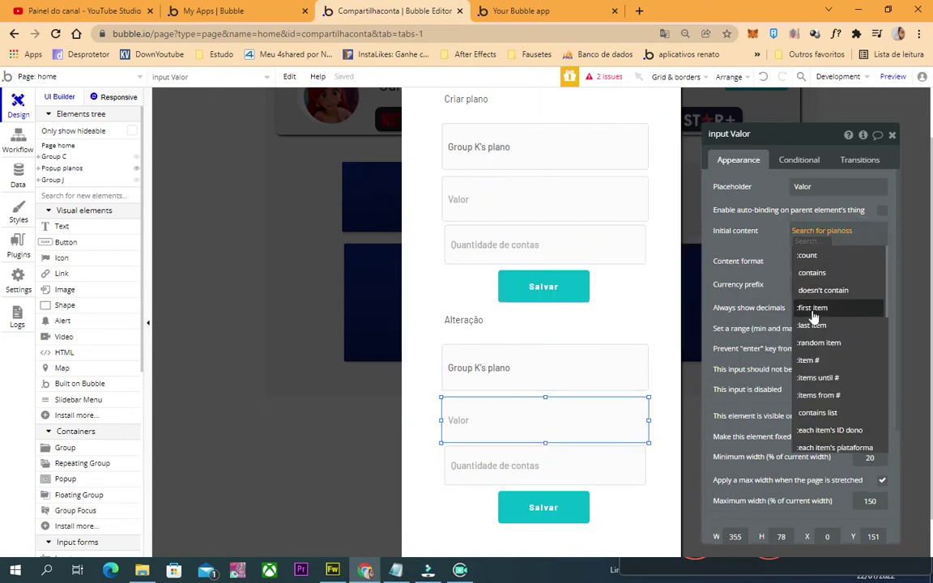
left_click(815, 306)
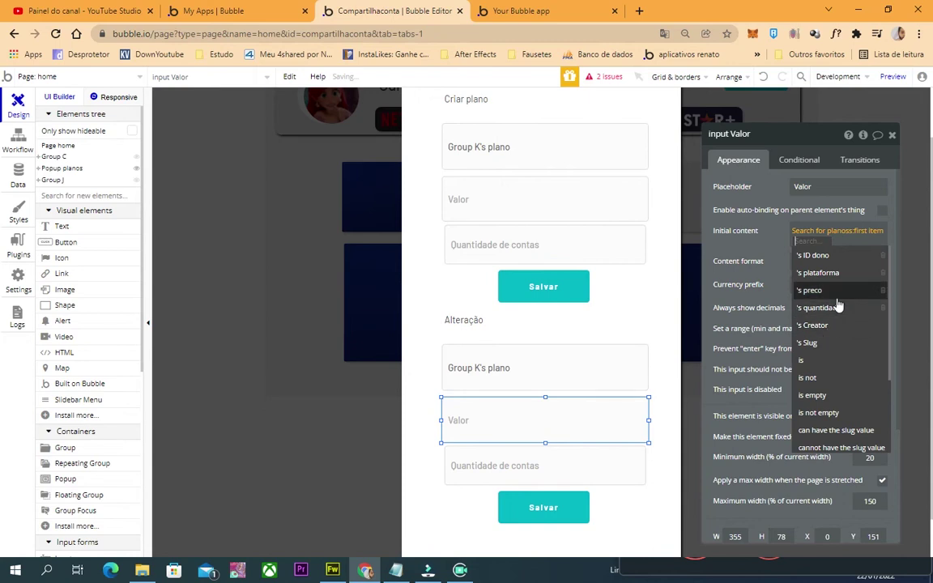
left_click(824, 292)
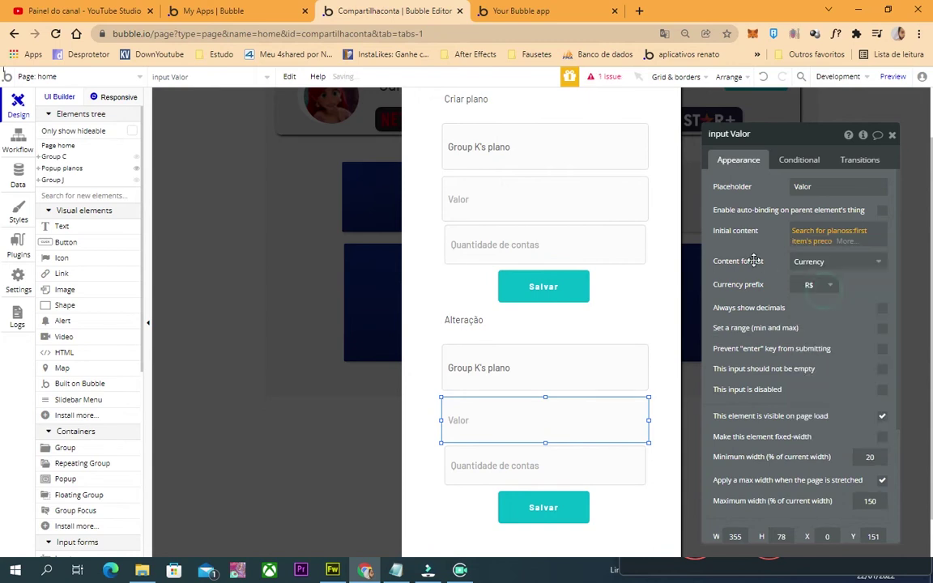
Copy the Valor initial content expression to the Alteração group's Quantidade de contas input and change its field to quantidade
left_click(542, 460)
left_click(535, 420)
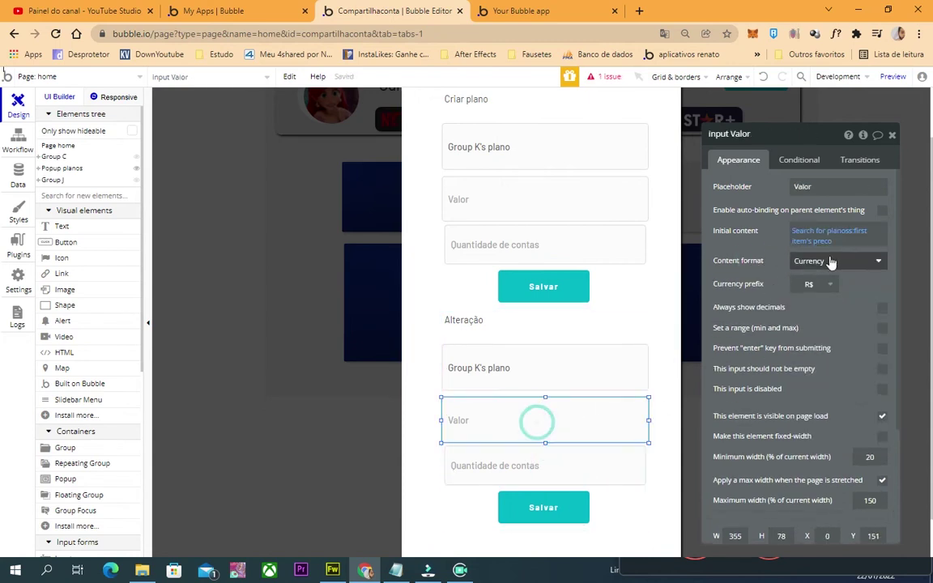
right_click(861, 230)
left_click(865, 228)
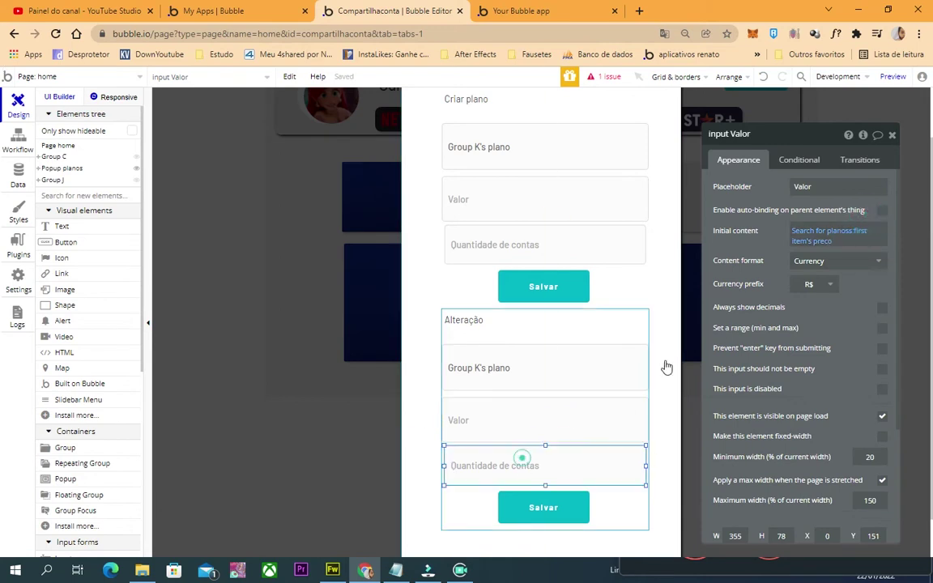
left_click(535, 466)
right_click(857, 231)
left_click(871, 219)
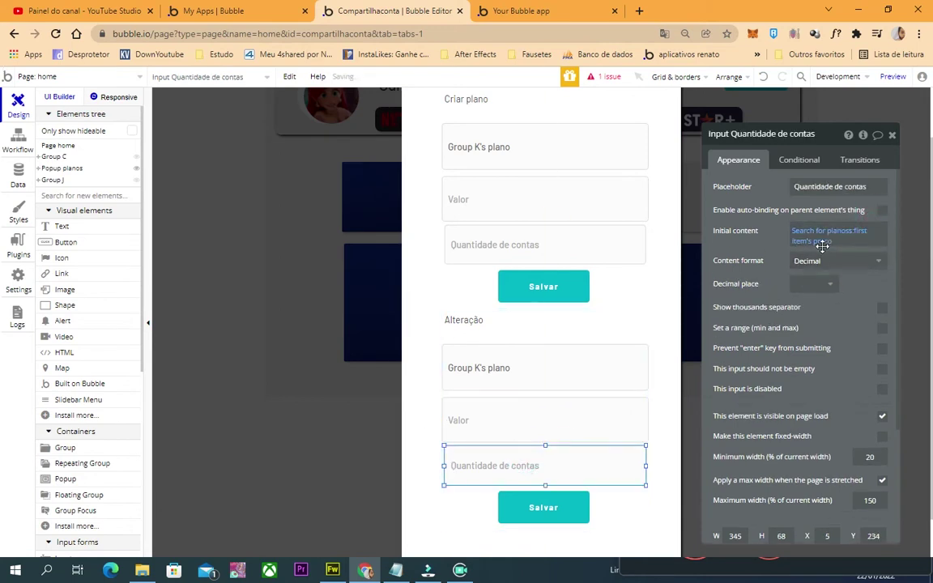
left_click(842, 230)
left_click(839, 326)
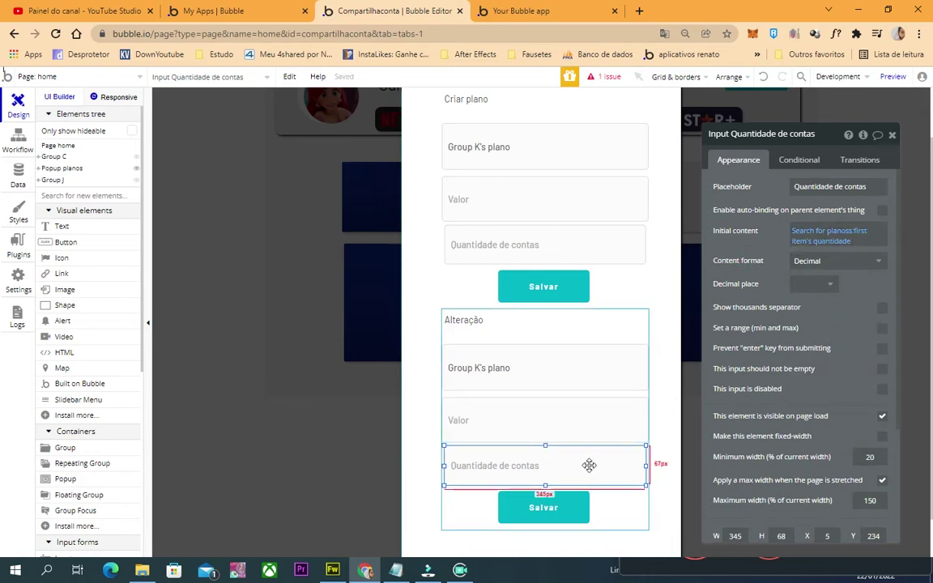
Review the Alteração group's settings and the initial content of its plano, Valor and Quantidade de contas inputs
left_click(615, 515)
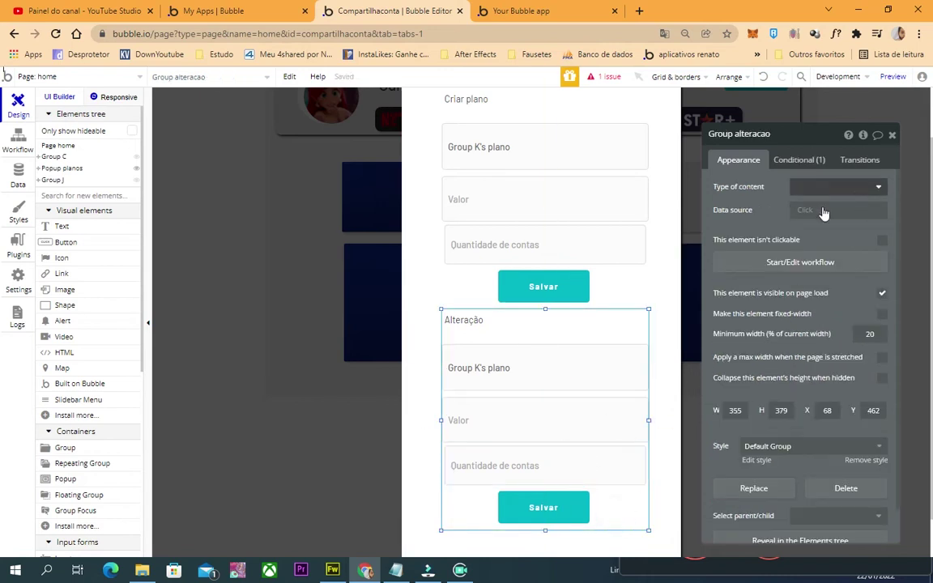
left_click(504, 377)
left_click(515, 422)
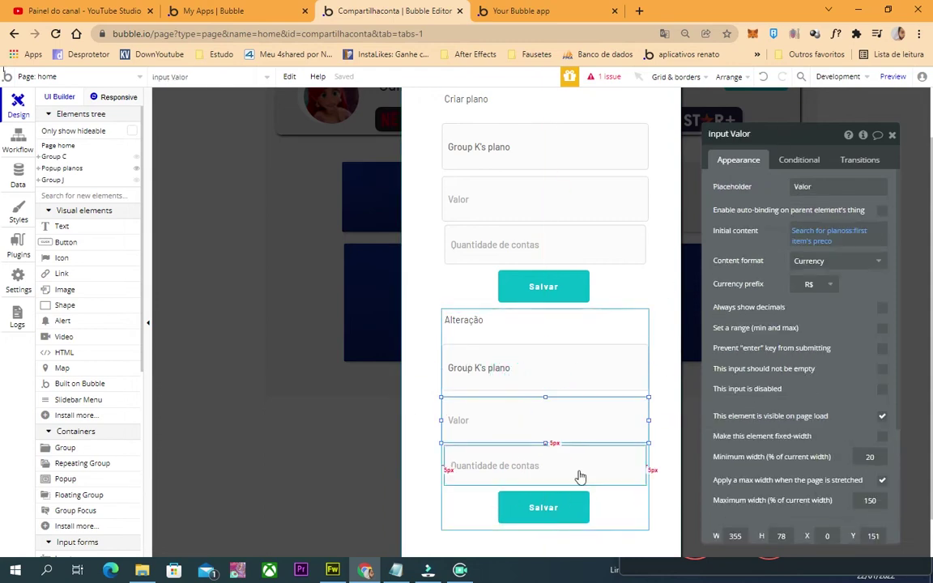
left_click(579, 470)
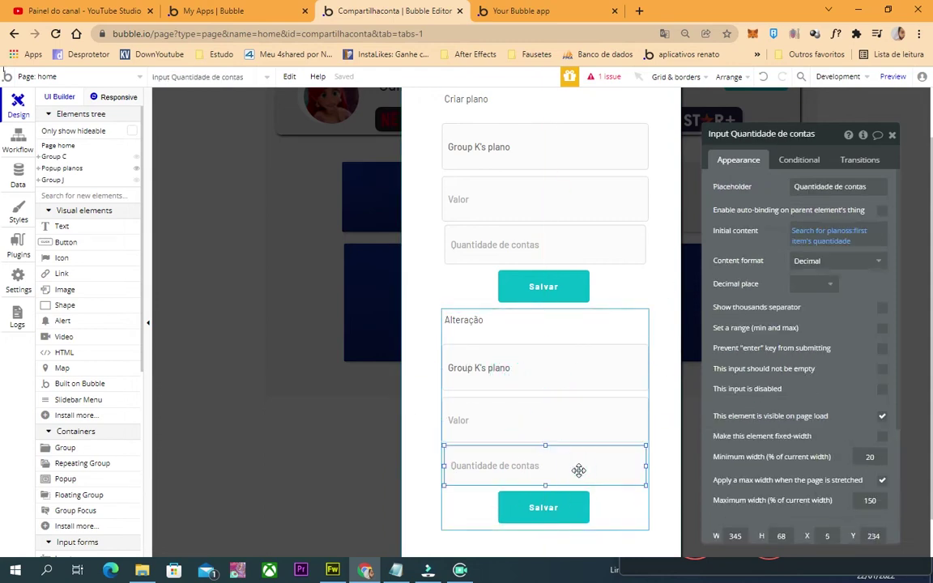
left_click(625, 325)
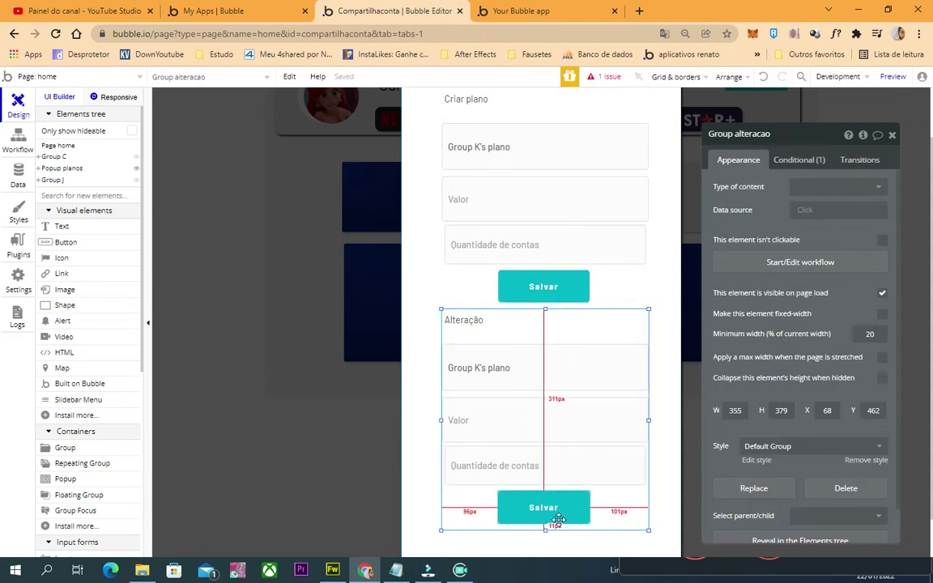
Change the text of the button in the Alteração group to "Alterar"
left_click(510, 504)
double_click(764, 187)
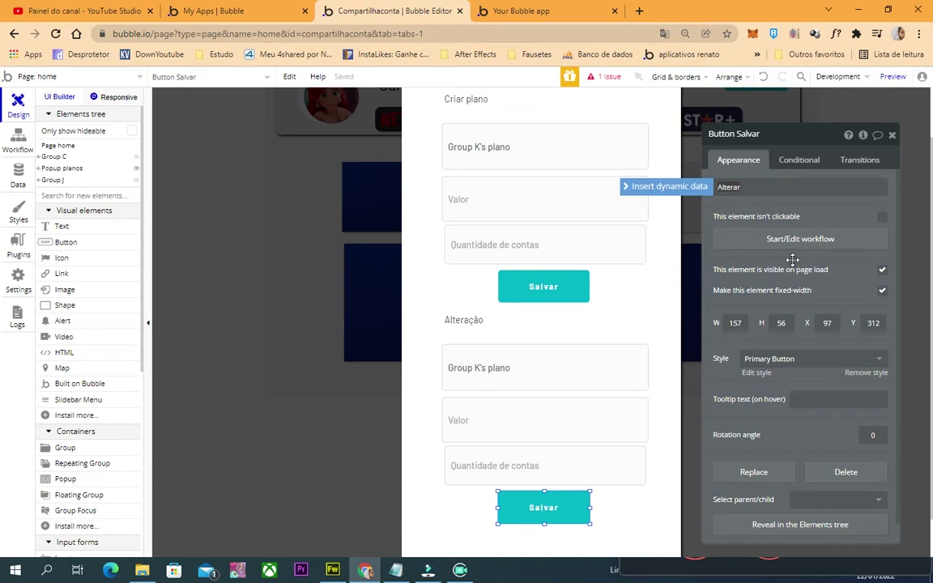
key("Return")
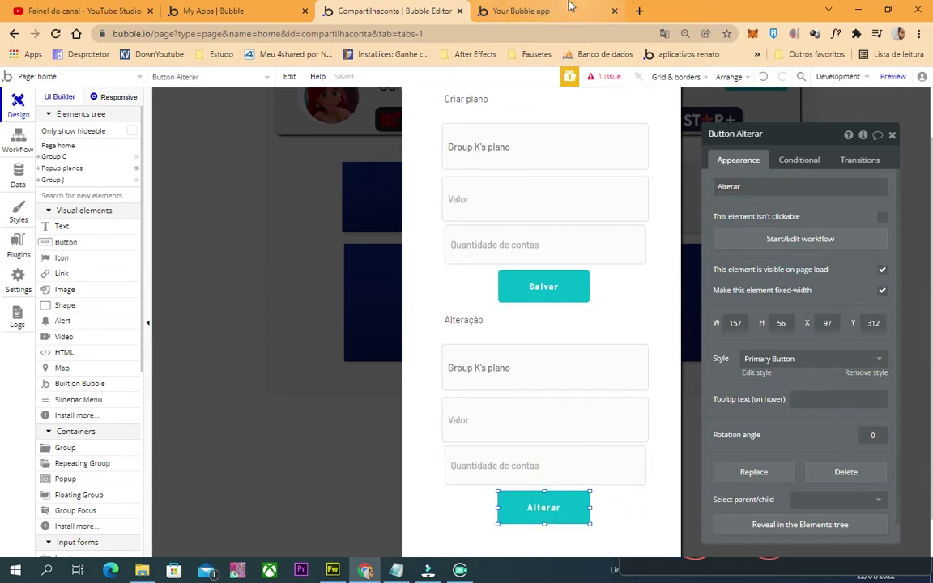
Reload the app preview and check the prefilled values in the plan popup for Netflix and Prime video
left_click(527, 11)
left_click(562, 34)
key("Return")
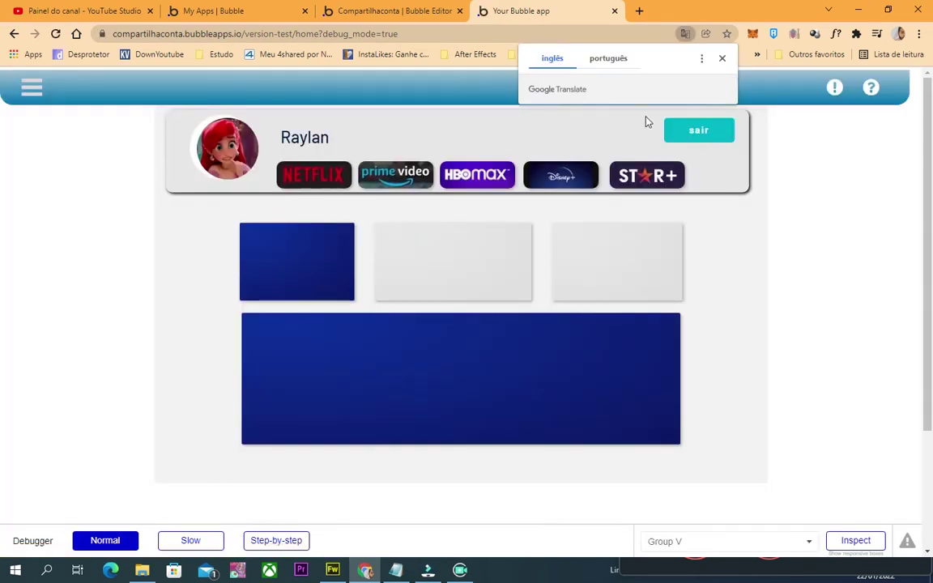
left_click(324, 177)
left_click(425, 279)
left_click(237, 363)
left_click(395, 171)
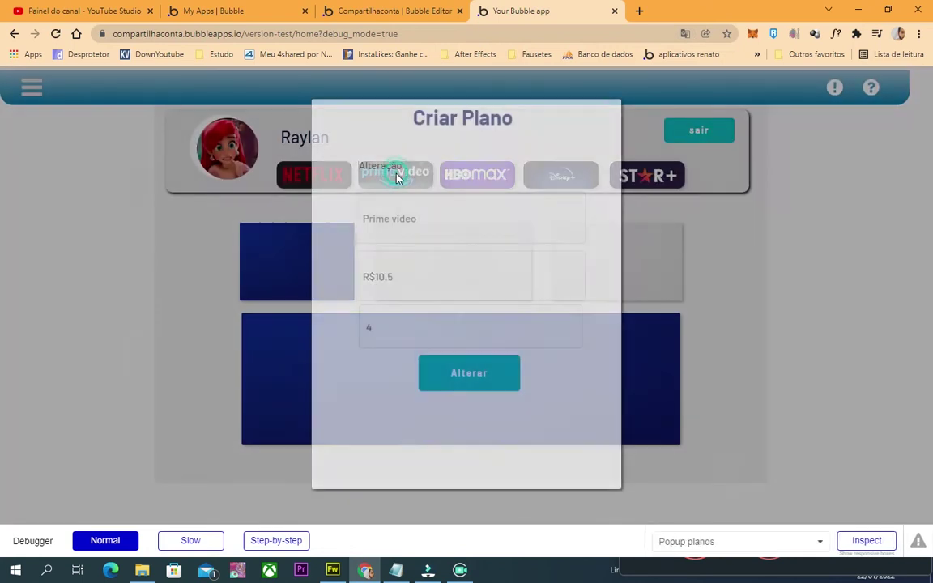
left_click(192, 289)
Check the prefilled plan popup values for HBO Max and Disney+ in the preview
left_click(475, 178)
double_click(372, 166)
left_click(416, 279)
left_click(560, 177)
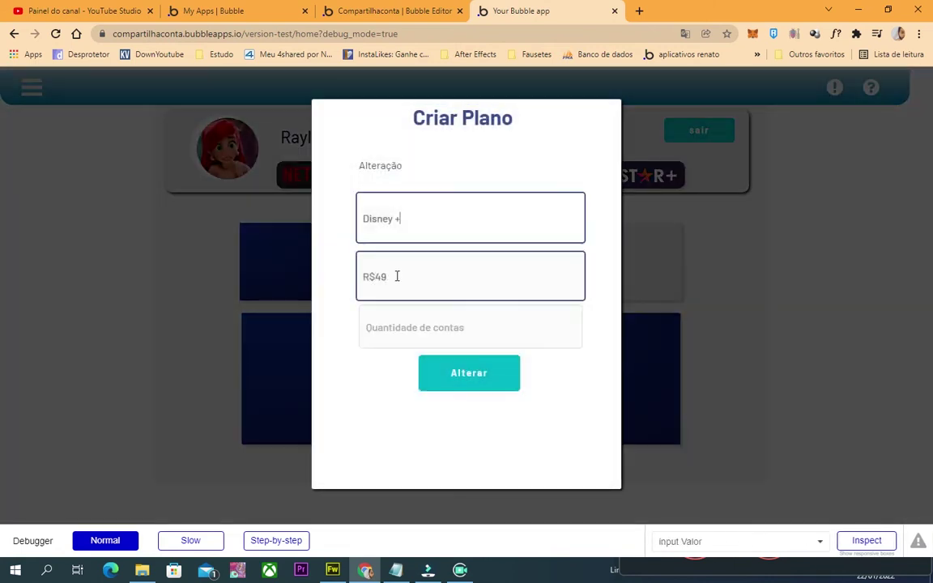
Check the plan name, Valor and Quantidade de contas inputs in the Star+ popup
left_click(660, 185)
left_click(673, 181)
left_click(426, 275)
left_click(452, 225)
left_click(521, 338)
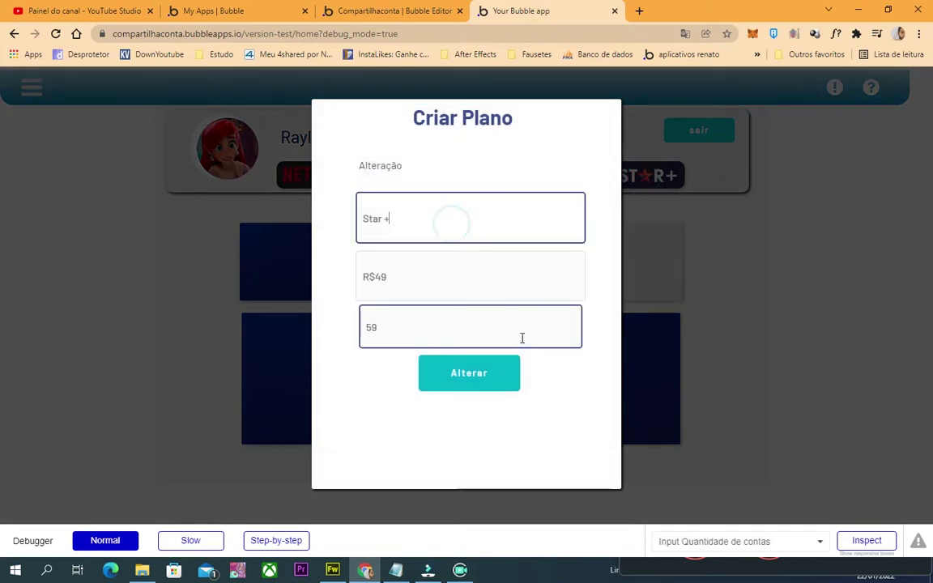
left_click(442, 335)
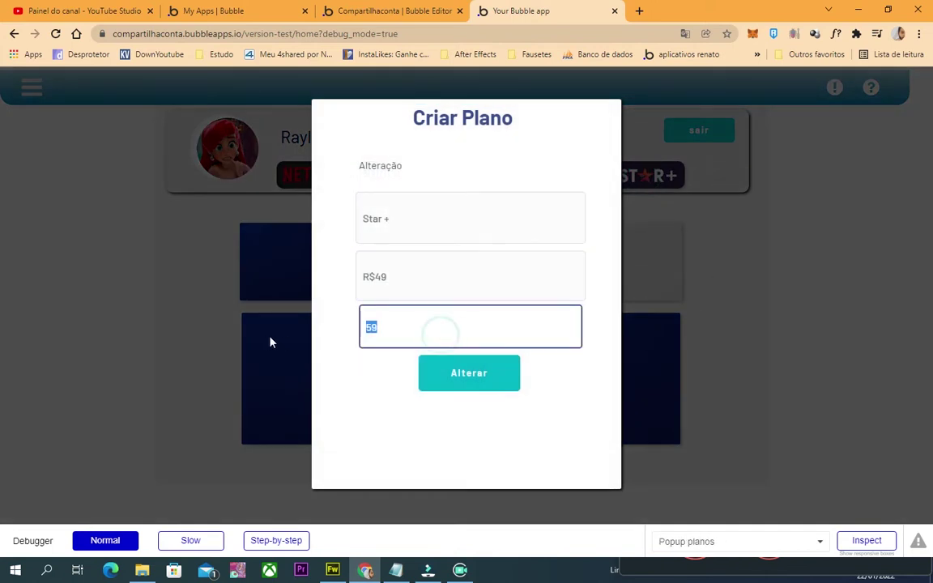
left_click(411, 271)
left_click(692, 236)
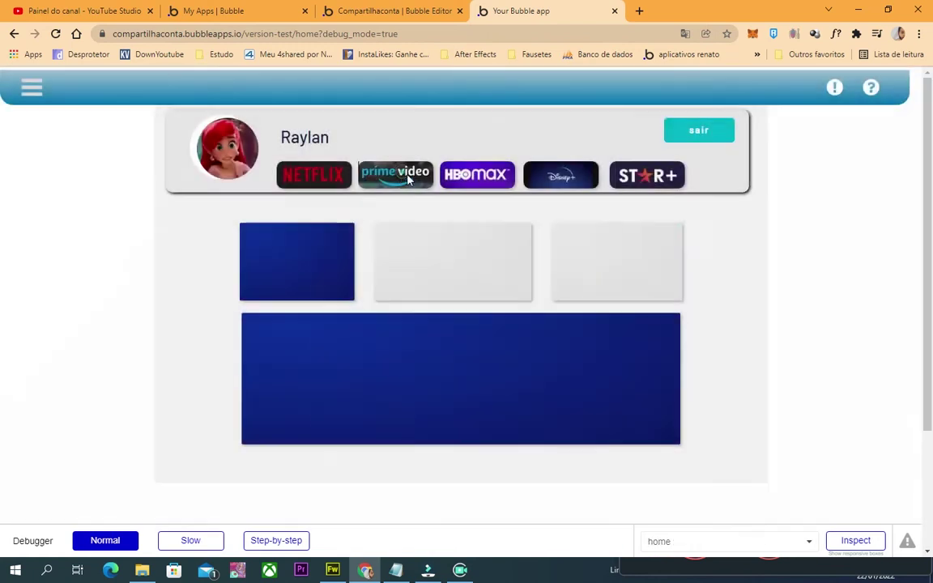
Open the Prime video, HBO Max and Star+ plan popups once more to recheck their prefilled values
left_click(399, 175)
left_click(406, 285)
left_click(625, 270)
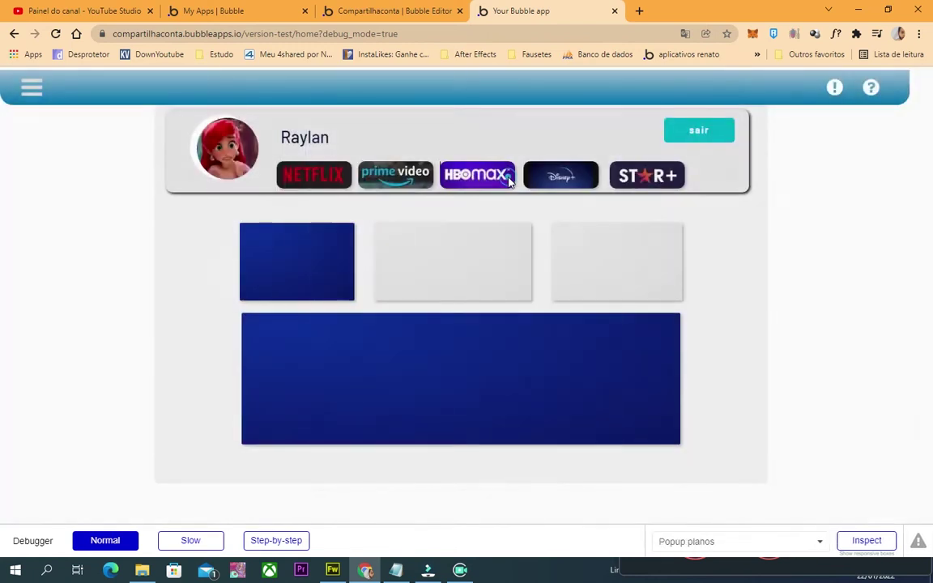
left_click(509, 183)
left_click(624, 156)
left_click(648, 174)
Review the saved records under All Users and All planos in the editor's app data
left_click(372, 11)
left_click(18, 173)
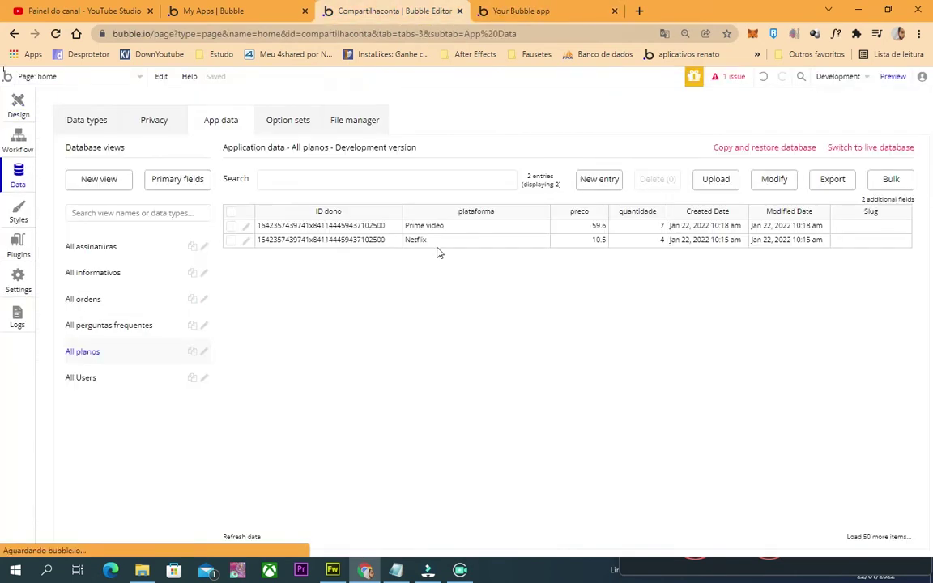
left_click(81, 377)
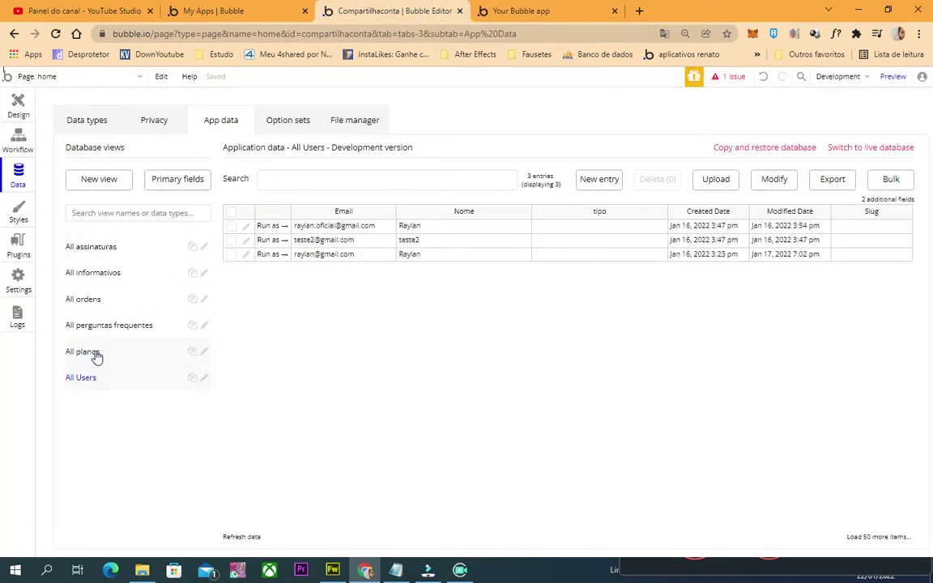
left_click(89, 354)
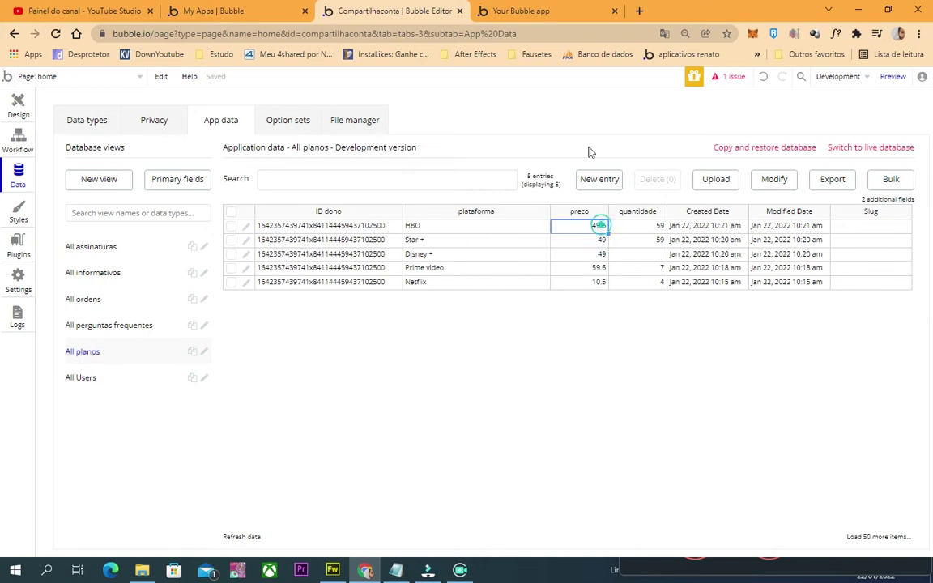
Return to the preview and compare the HBO plan popup's price with the database entry
left_click(521, 11)
left_click(735, 290)
left_click(500, 178)
left_click(401, 290)
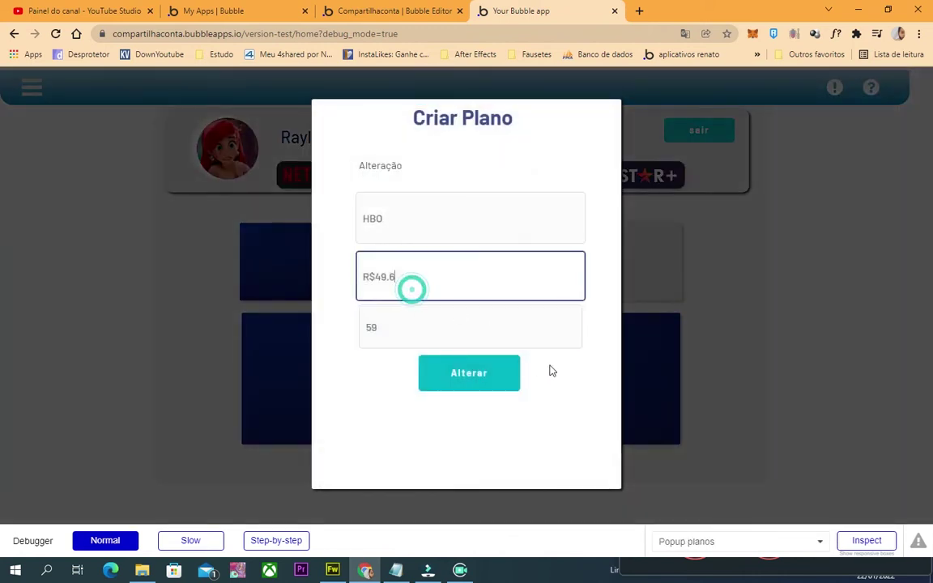
In the editor, append "alteracao" to the element names of the Alteração group's plano, Valor and Quantidade de contas inputs
left_click(351, 8)
left_click(10, 146)
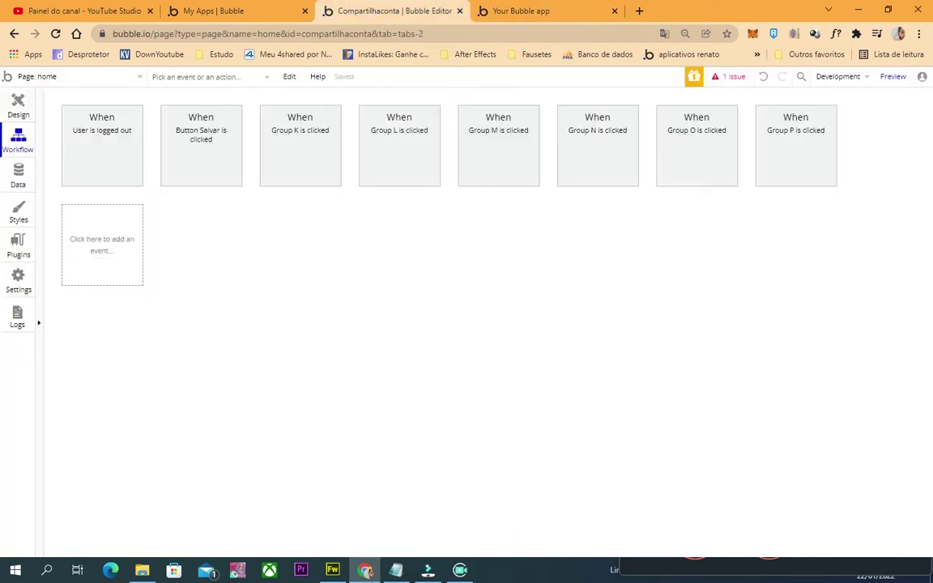
left_click(18, 105)
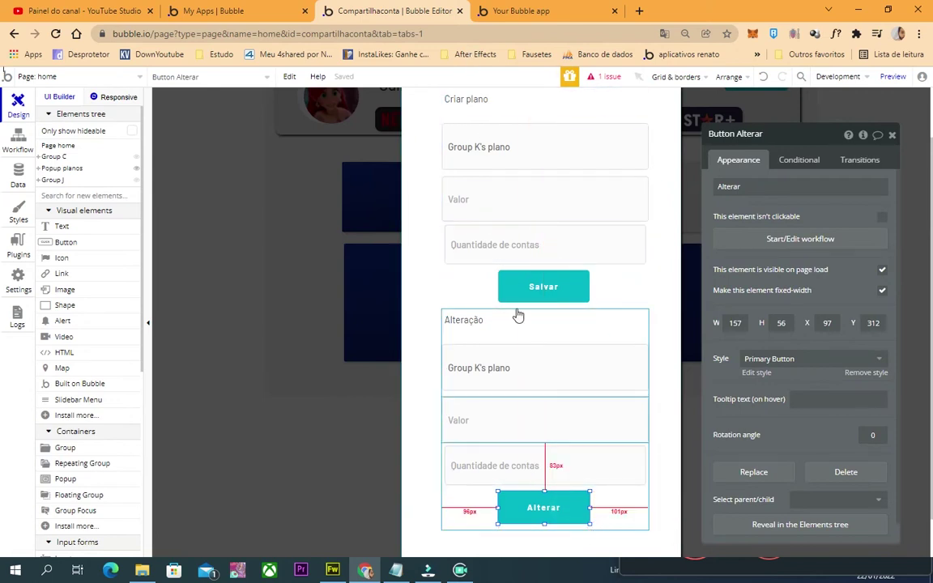
left_click(572, 385)
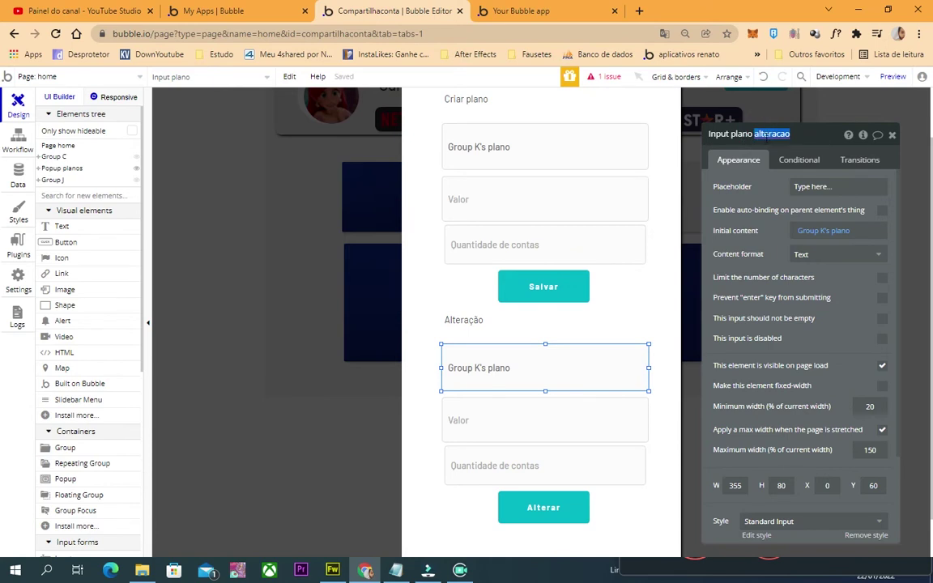
left_click(554, 428)
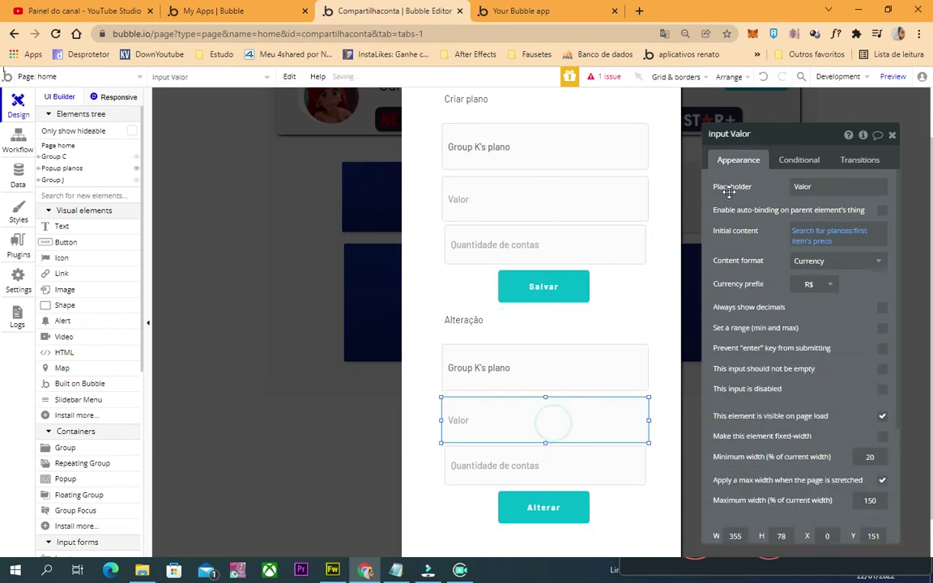
left_click(755, 135)
type("alteracao")
left_click(511, 466)
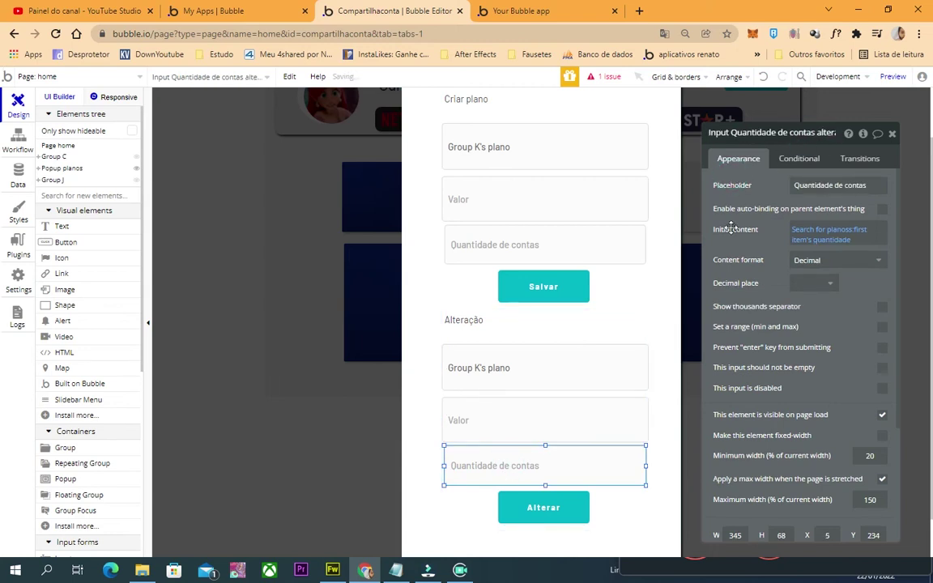
Create a workflow for the Alterar button being clicked and add a "Make changes to thing" action
left_click(541, 508)
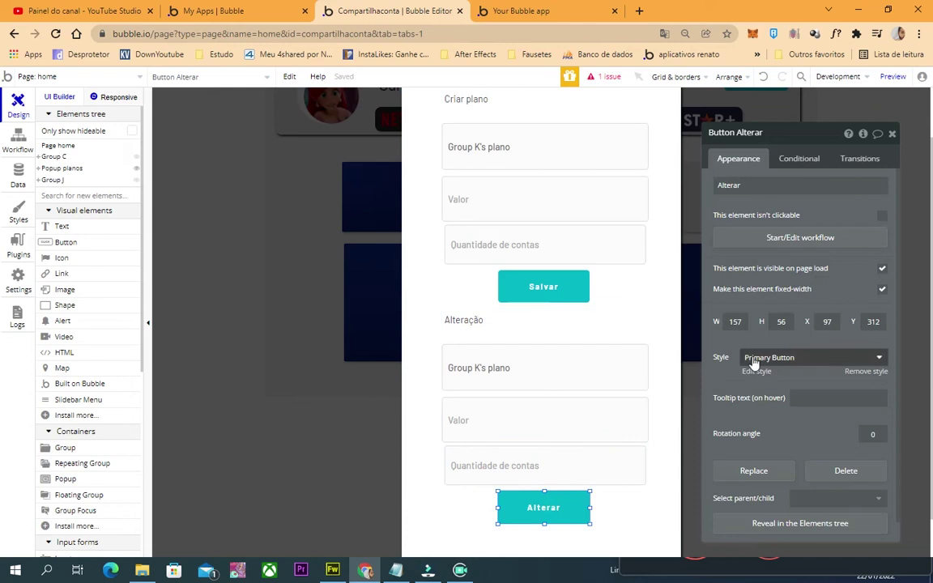
left_click(806, 237)
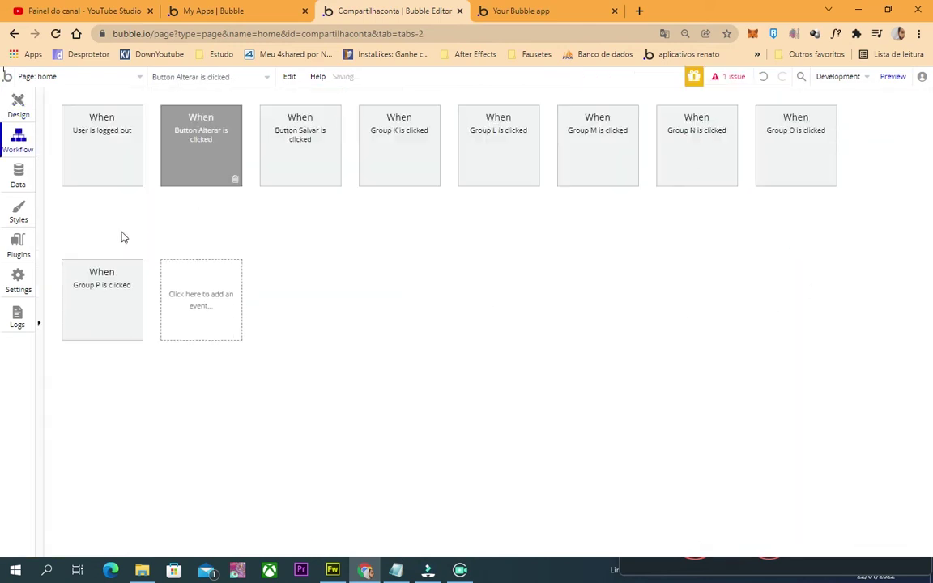
left_click(113, 224)
mouse_move(121, 294)
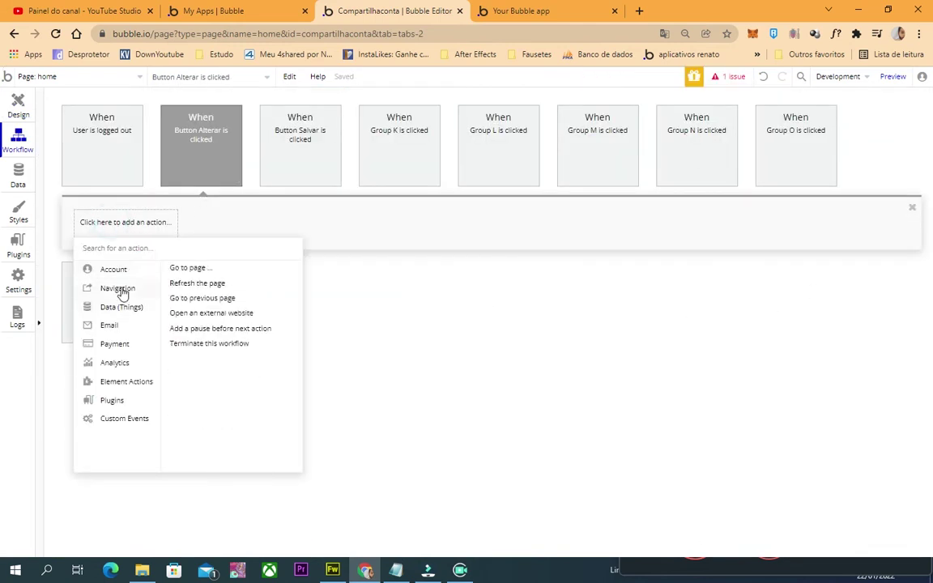
mouse_move(113, 314)
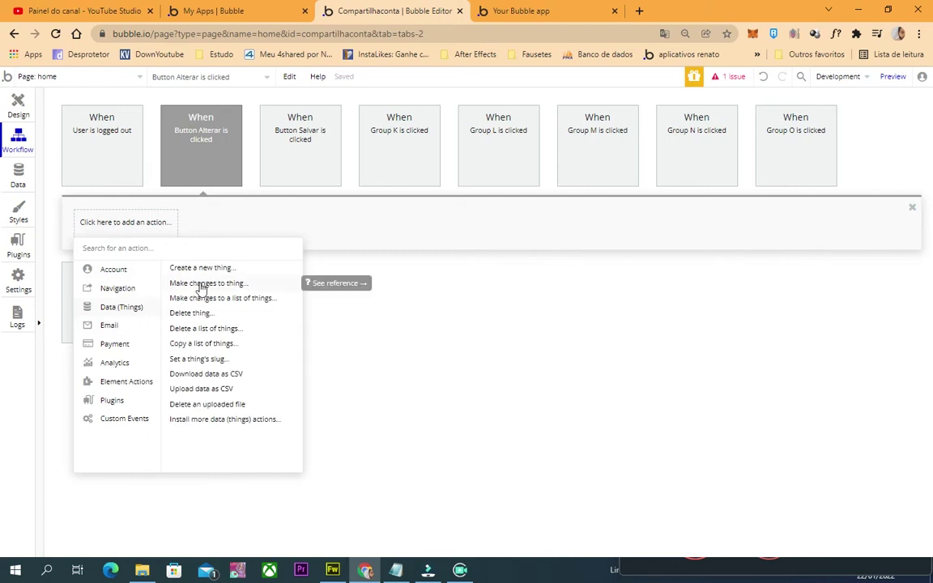
left_click(233, 289)
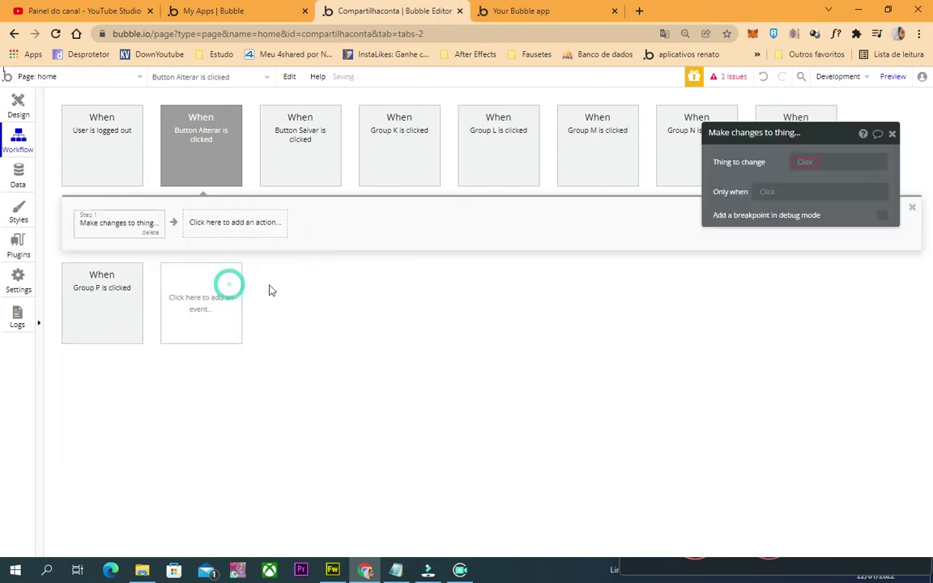
Set the action's thing to change to a search for the planos type
left_click(806, 162)
left_click(835, 195)
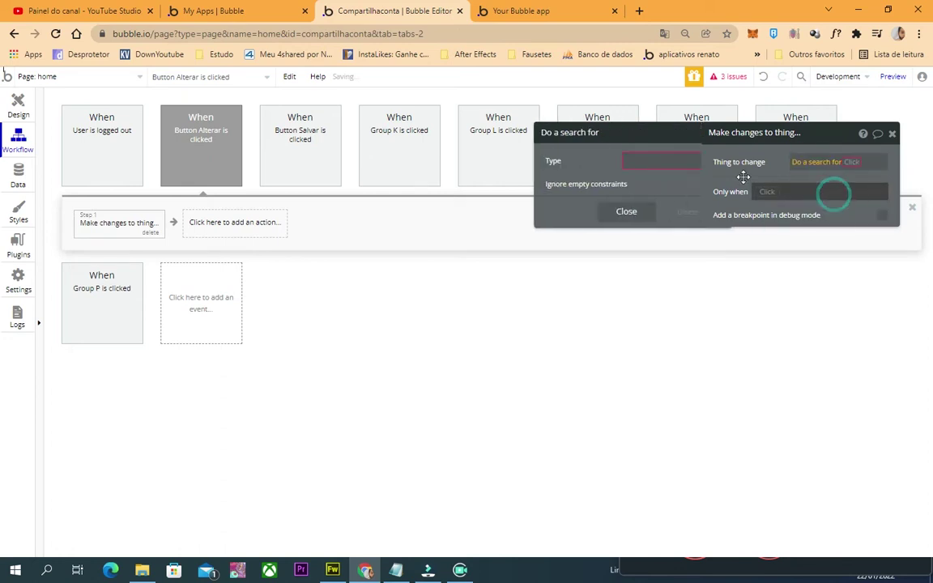
left_click(620, 160)
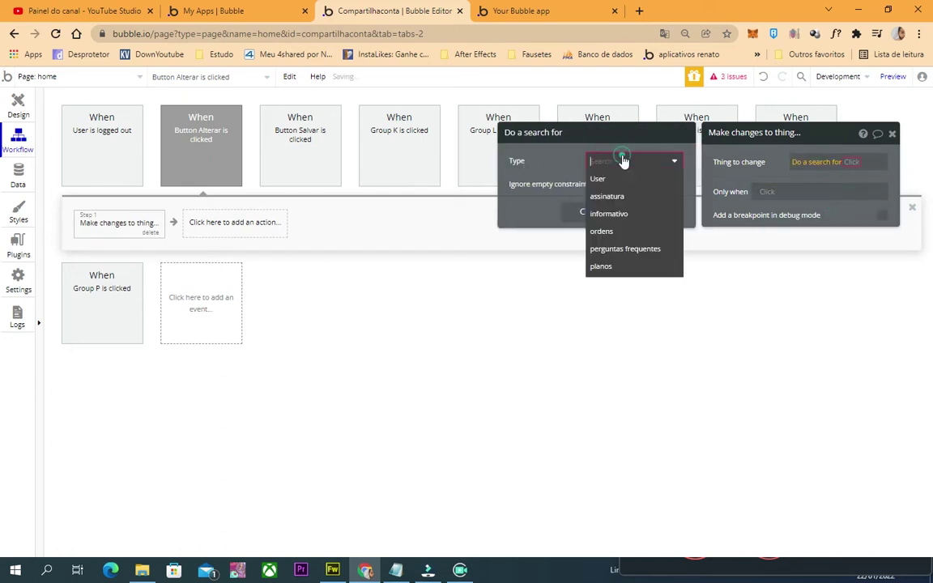
left_click(621, 267)
Add a search constraint requiring ID dono to equal Current User's unique id
left_click(601, 191)
left_click(525, 189)
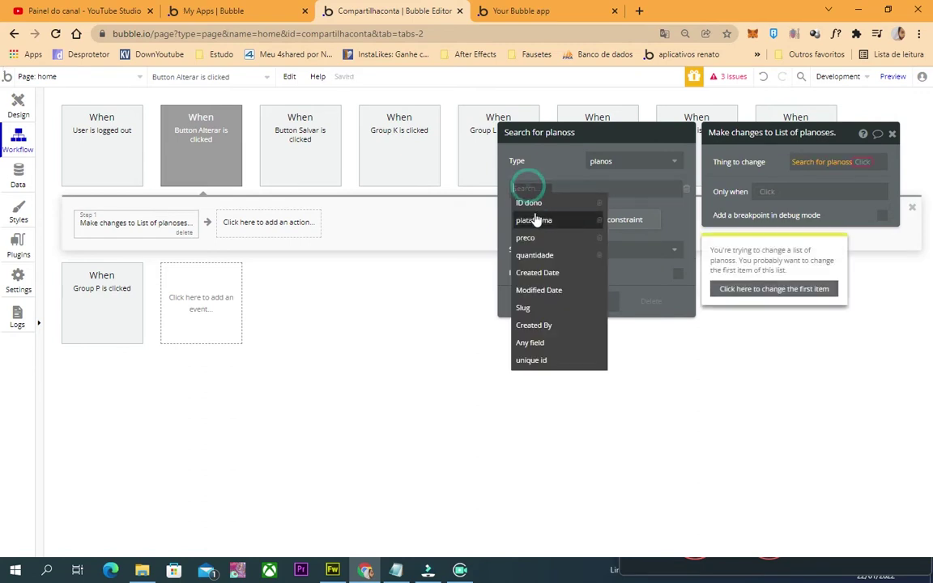
left_click(547, 202)
left_click(552, 188)
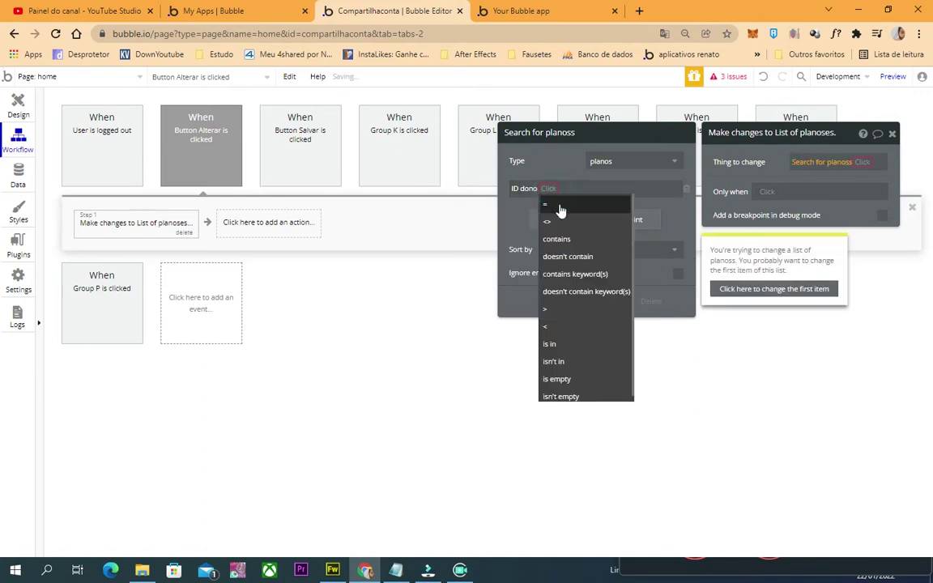
left_click(559, 203)
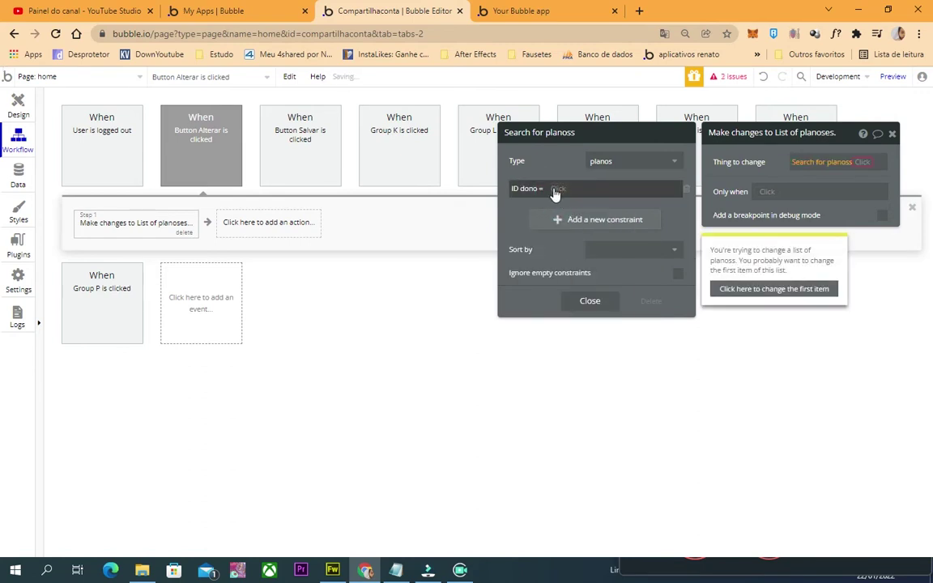
left_click(555, 190)
left_click(593, 238)
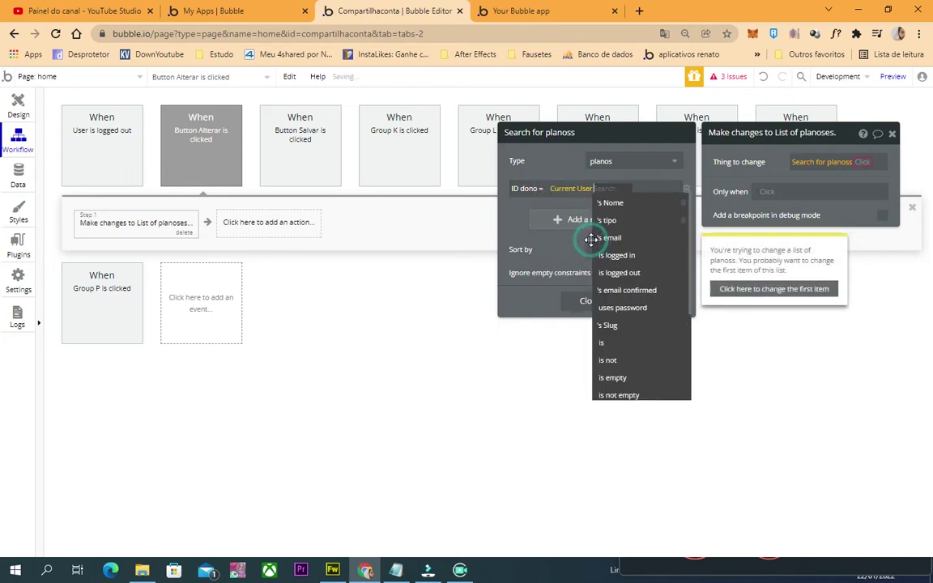
type("uni")
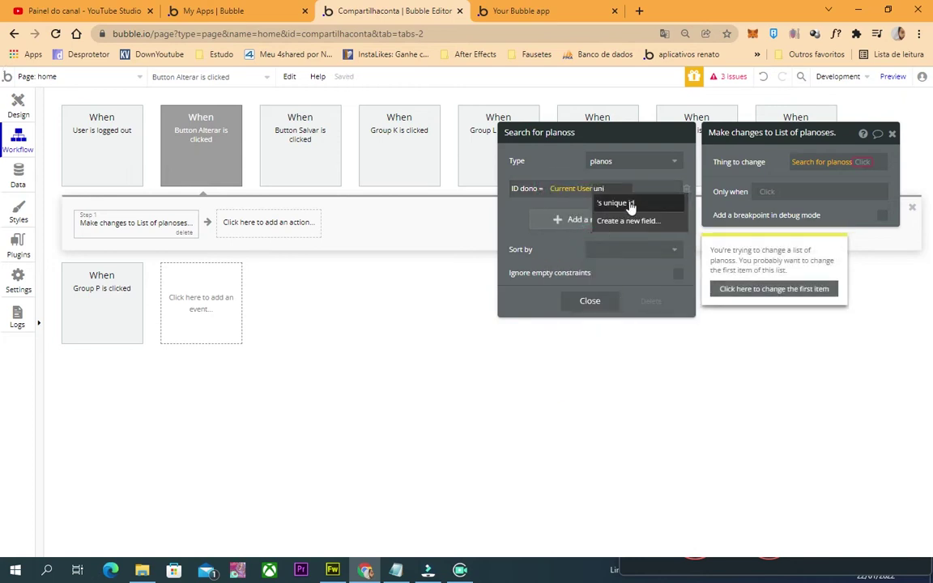
left_click(614, 203)
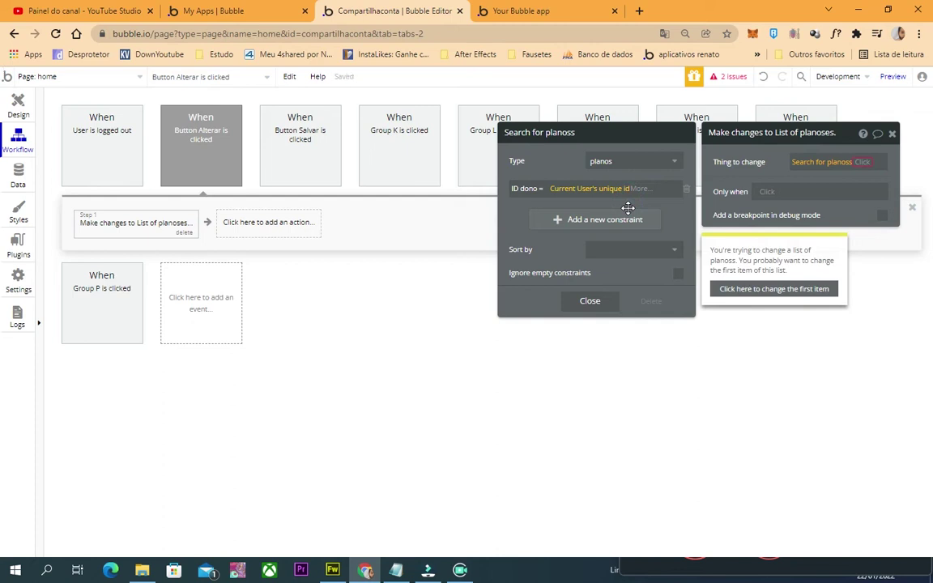
Add a second constraint to the planos search that compares the plataforma field using equals
left_click(580, 227)
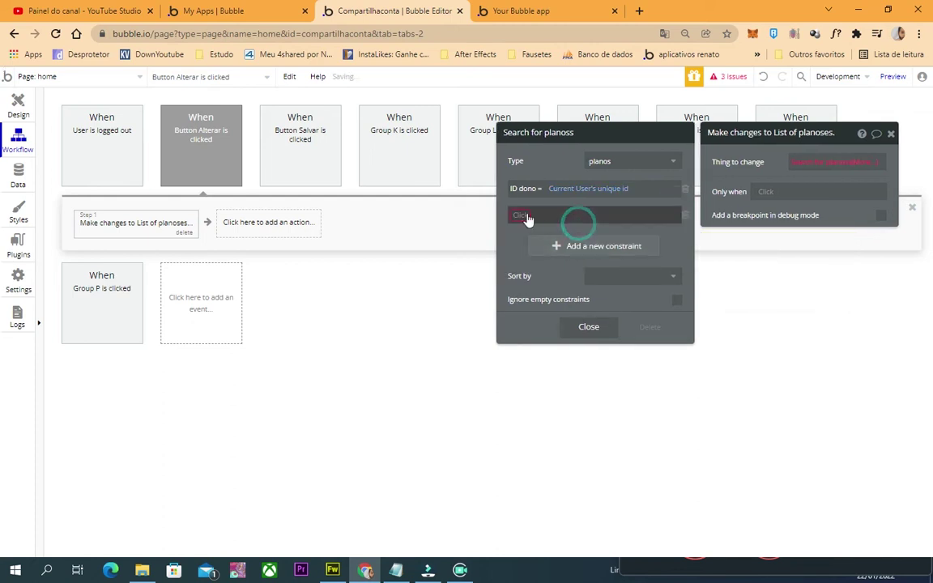
left_click(522, 212)
left_click(536, 245)
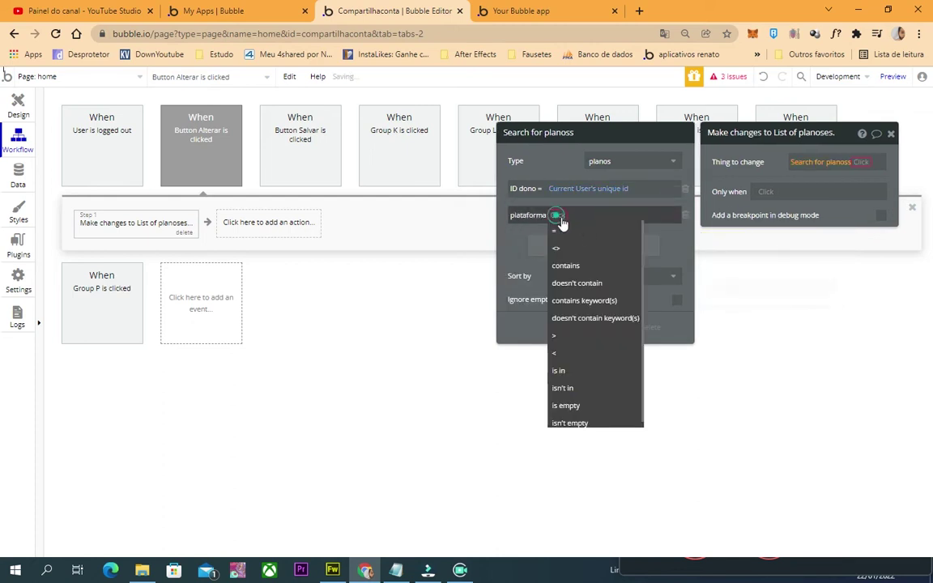
left_click(567, 234)
Set the plataforma constraint's value to Group K's plano
left_click(570, 214)
type("g")
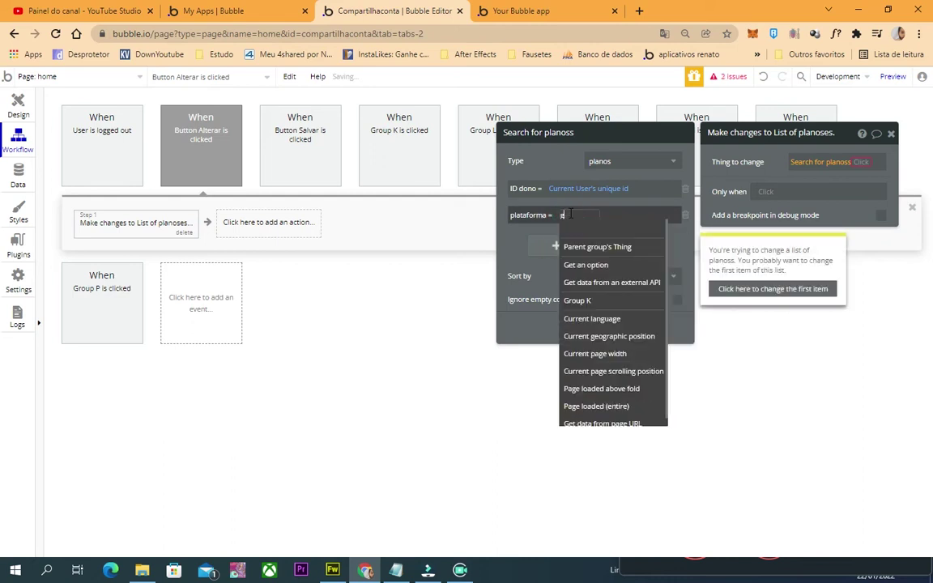
type("rup")
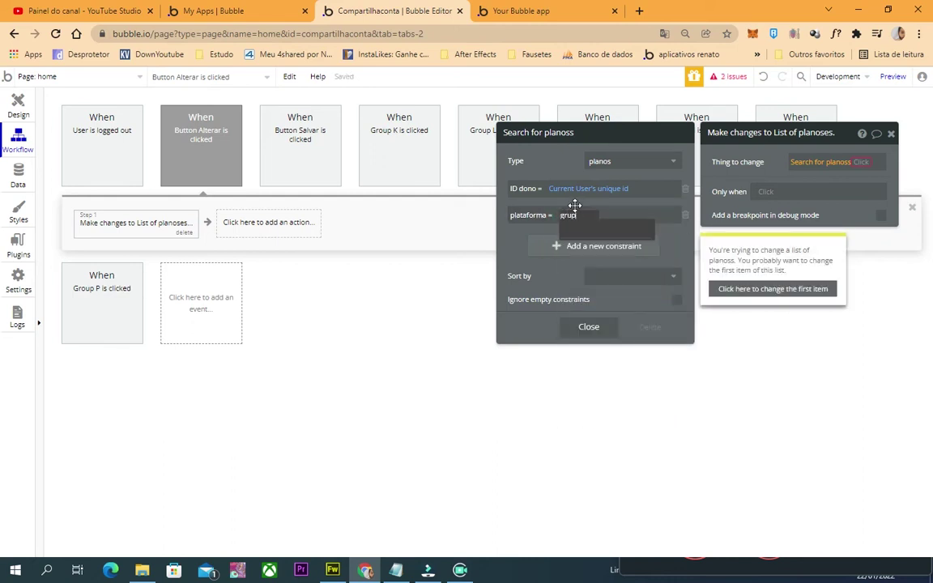
key("BackSpace")
key("BackSpace")
key("BackSpace")
key("BackSpace")
type("k")
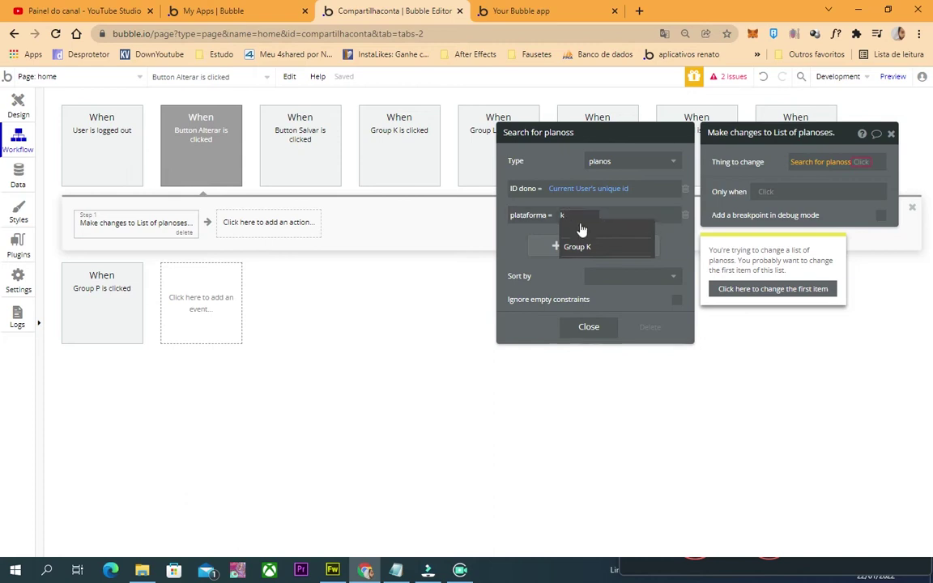
key("BackSpace")
left_click(545, 215)
left_click(568, 215)
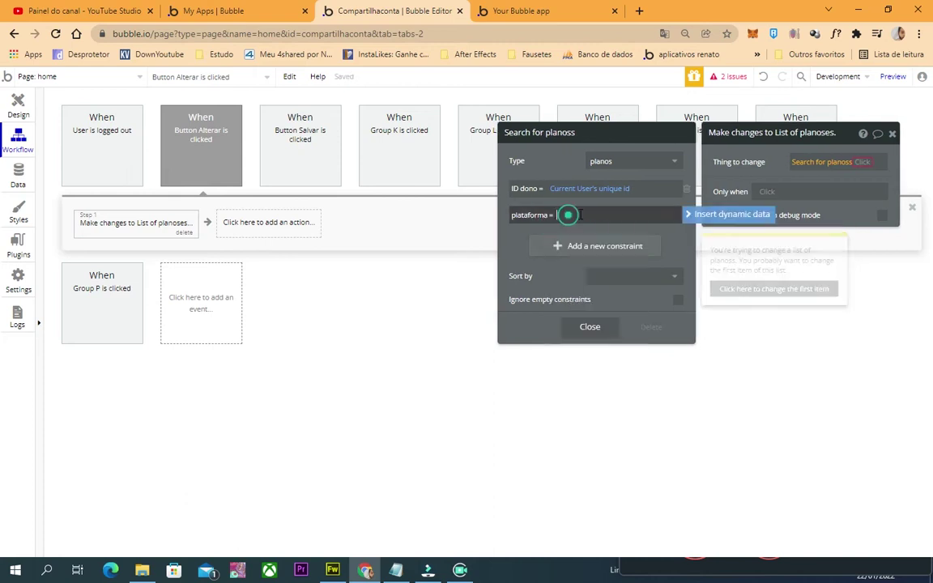
left_click(689, 215)
type("k")
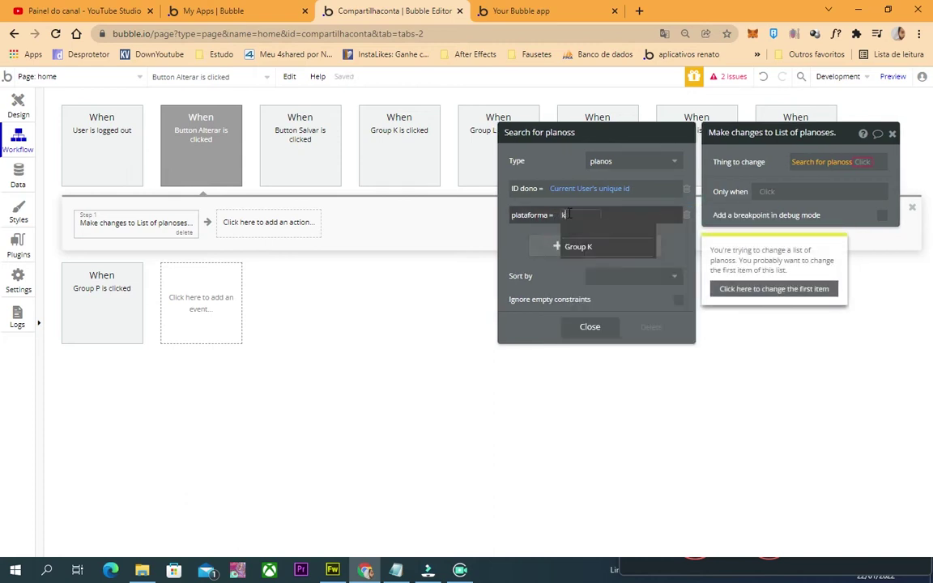
left_click(603, 241)
left_click(653, 231)
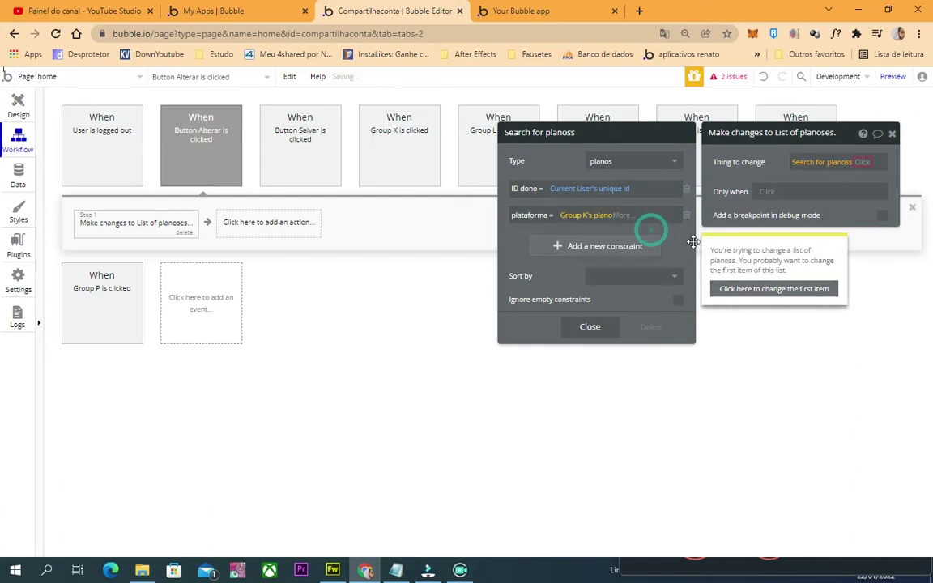
Target the search's first item and add all its fields except ID dono and plataforma for changing
left_click(825, 166)
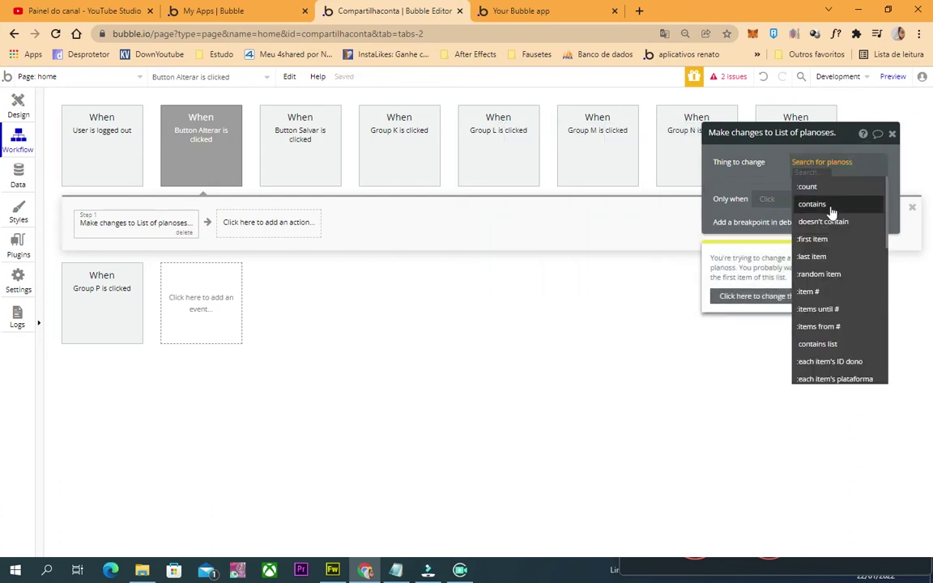
left_click(831, 241)
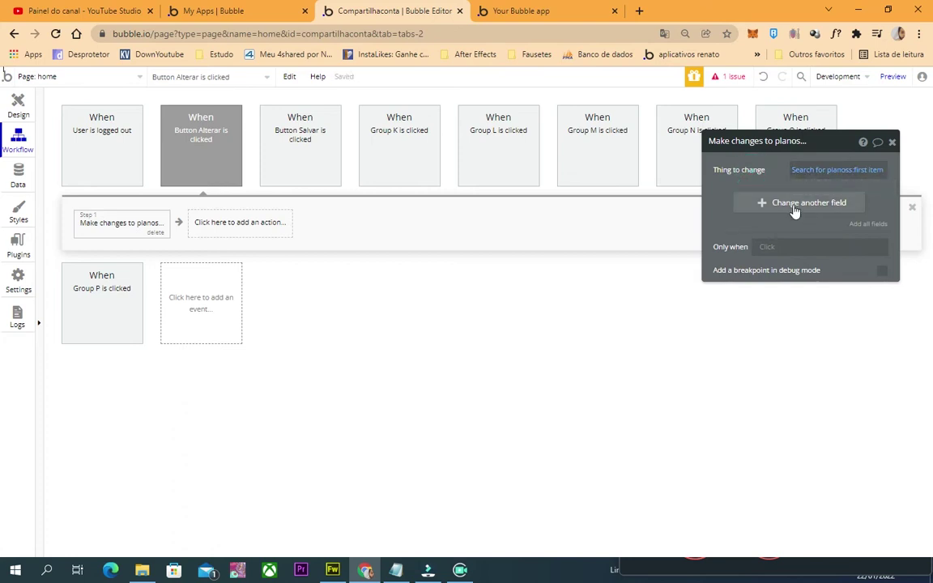
left_click(864, 226)
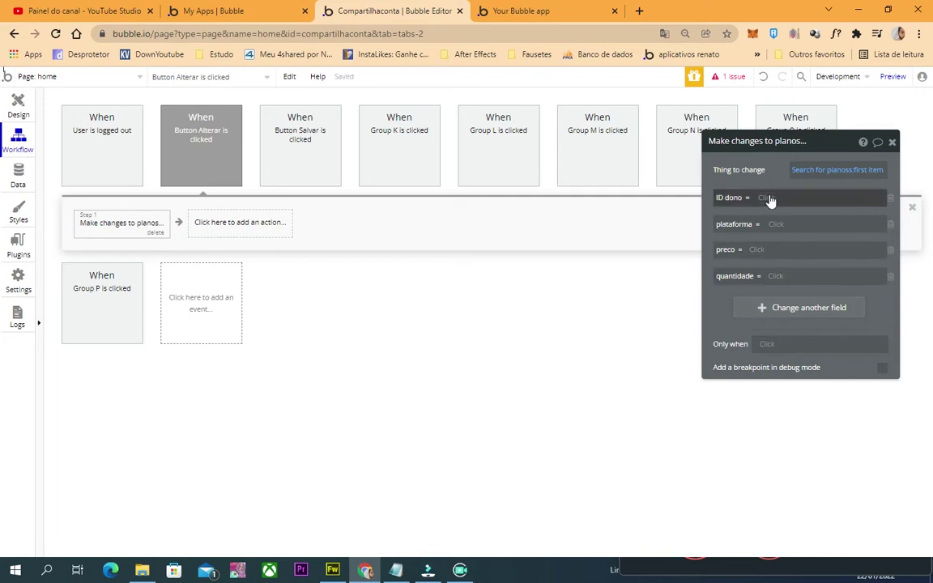
left_click(891, 199)
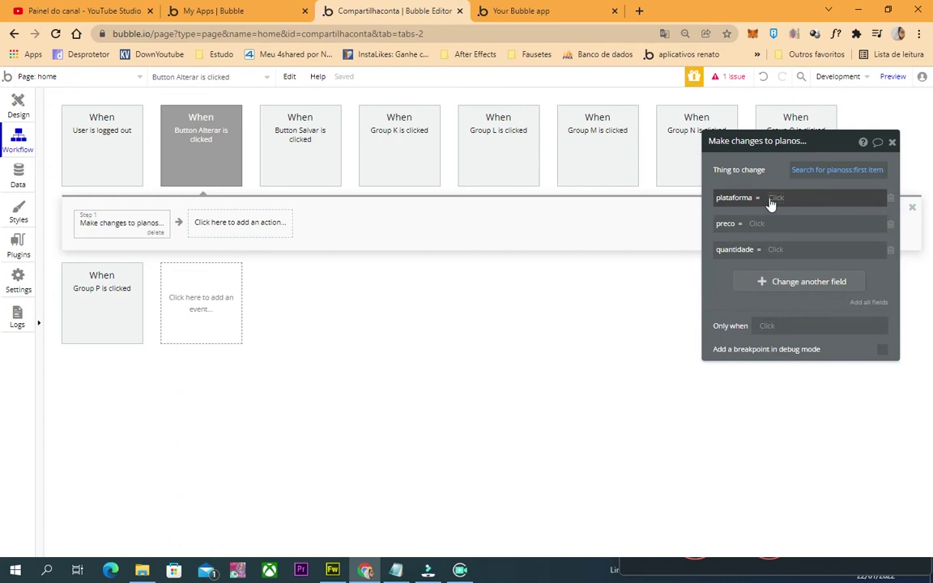
left_click(891, 200)
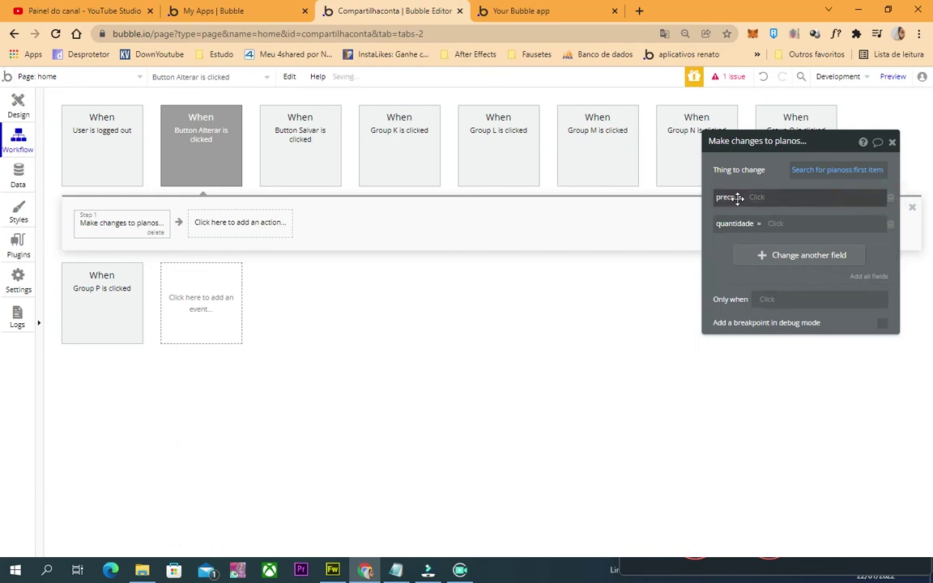
Set the preco field in the change action to input Valor alteracao's value
left_click(756, 198)
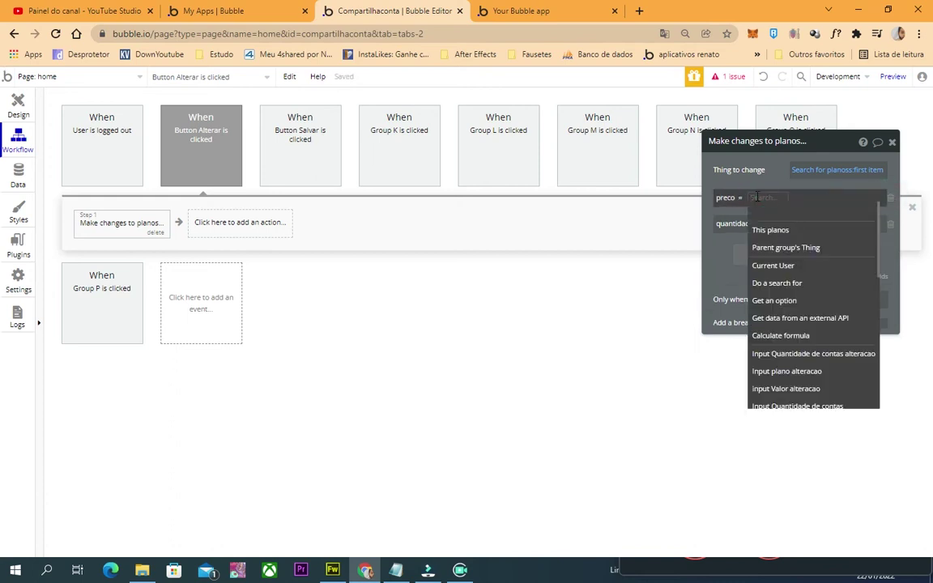
type("pre")
key("BackSpace")
key("BackSpace")
key("BackSpace")
type("va")
left_click(785, 232)
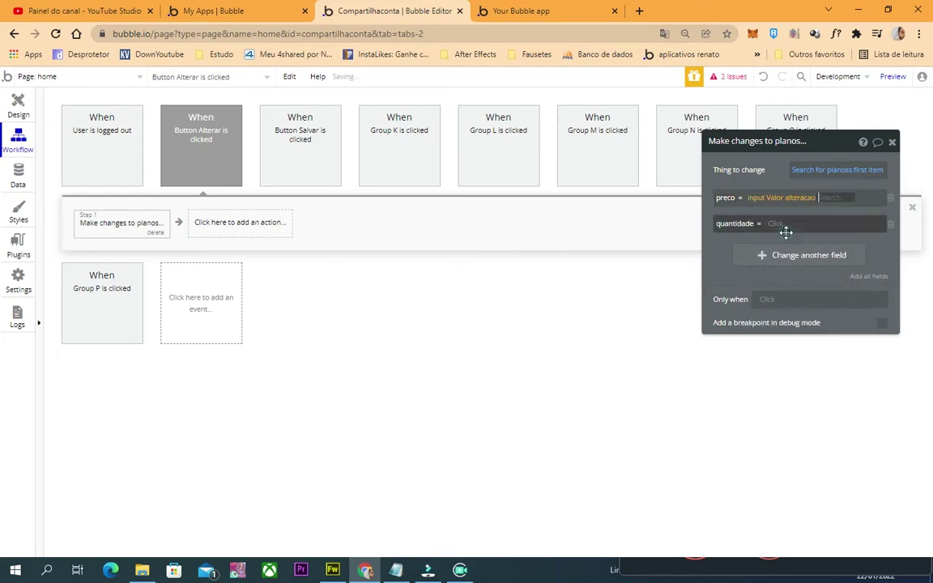
left_click(798, 211)
Set the quantidade field to Input Quantidade de contas alteracao's value and close the action's settings
left_click(779, 226)
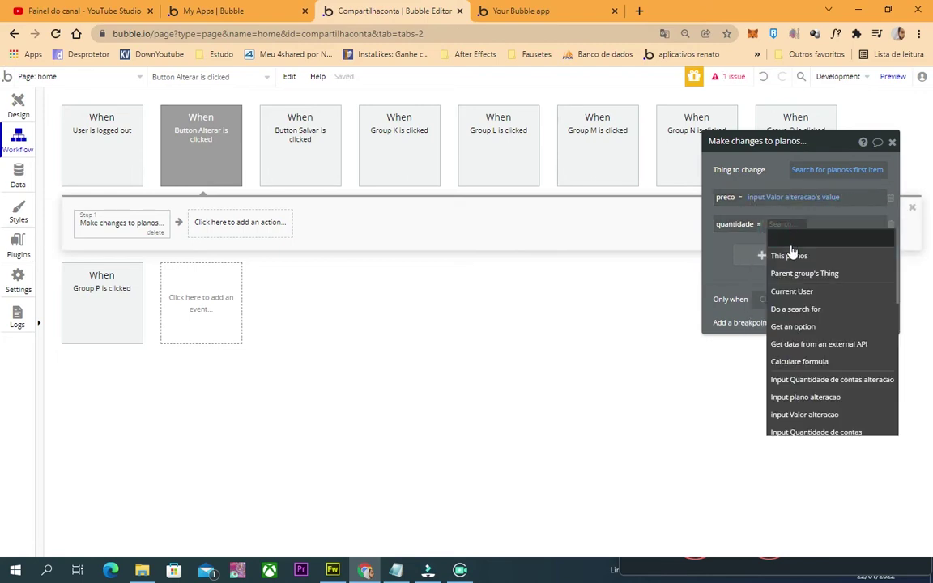
type("qua")
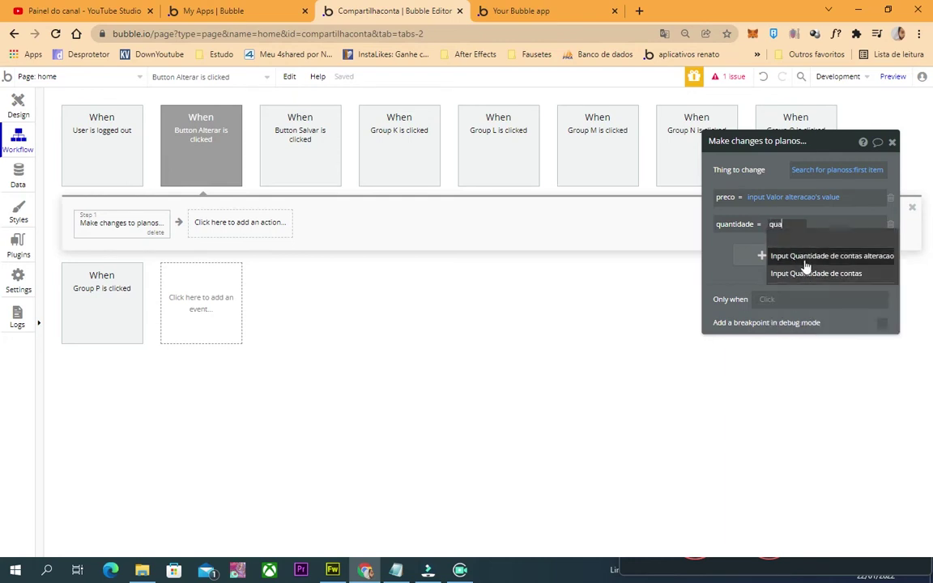
left_click(793, 256)
left_click(804, 247)
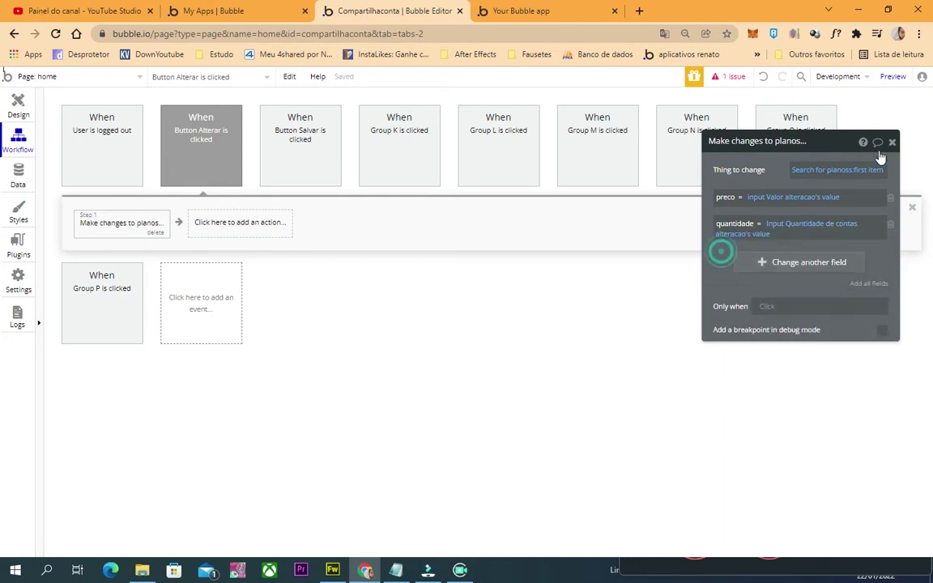
left_click(893, 143)
Switch to the app preview, reload it and open the Netflix plan popup
left_click(18, 104)
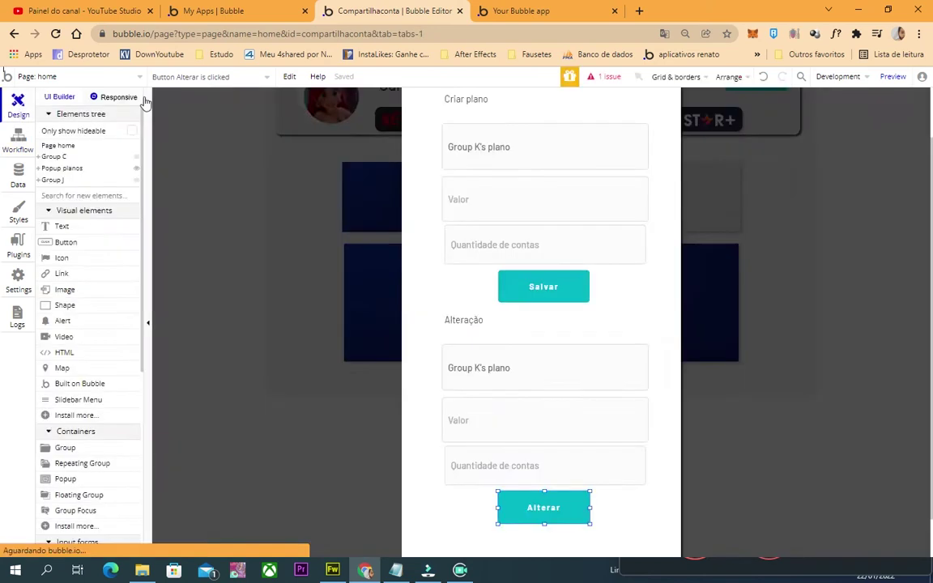
left_click(510, 11)
left_click(508, 34)
key("Return")
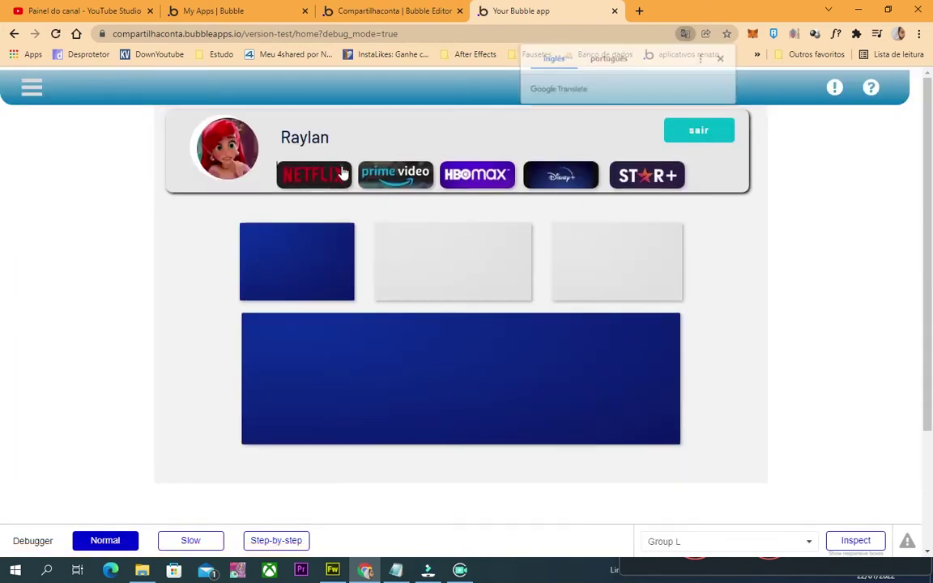
left_click(343, 173)
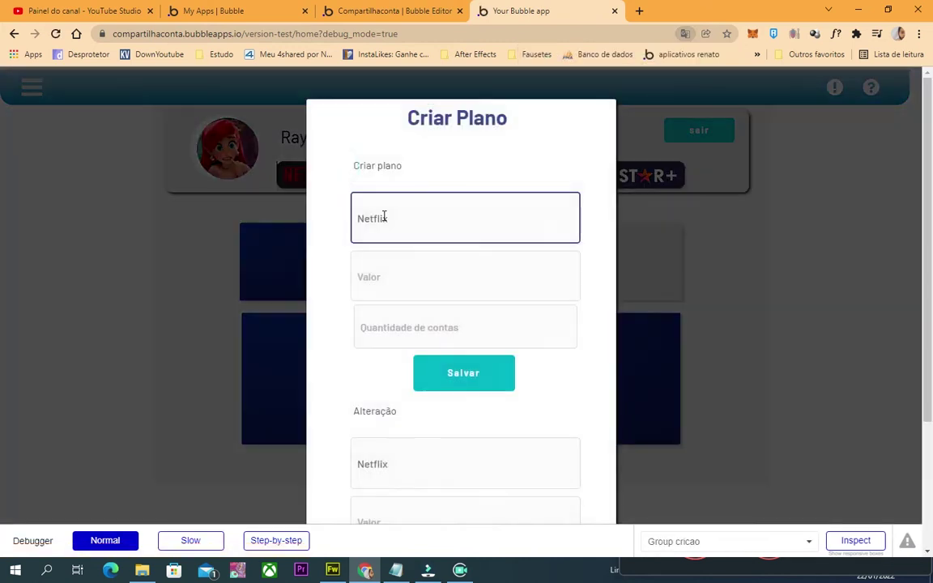
Try to change the Netflix plan to R$1 and 10 accounts in the Alteração form
left_click(388, 271)
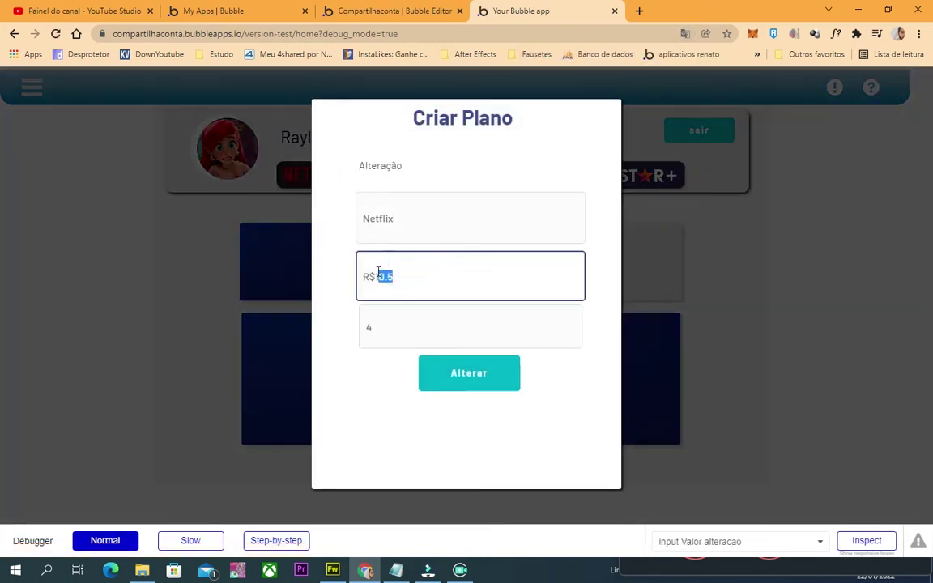
left_click(439, 327)
double_click(441, 326)
left_click(364, 359)
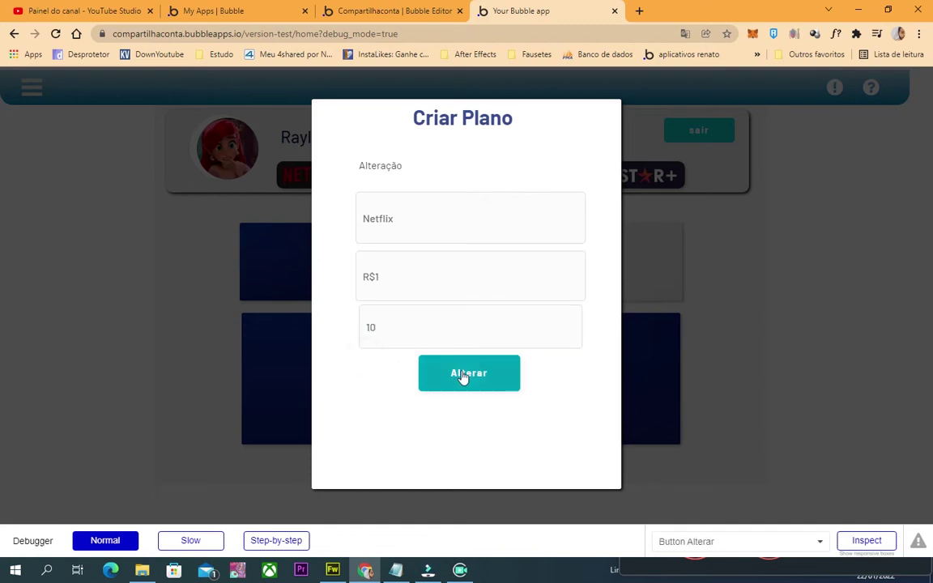
Close the Netflix popup and check the values in the Prime Video plan's popup
left_click(168, 311)
left_click(411, 177)
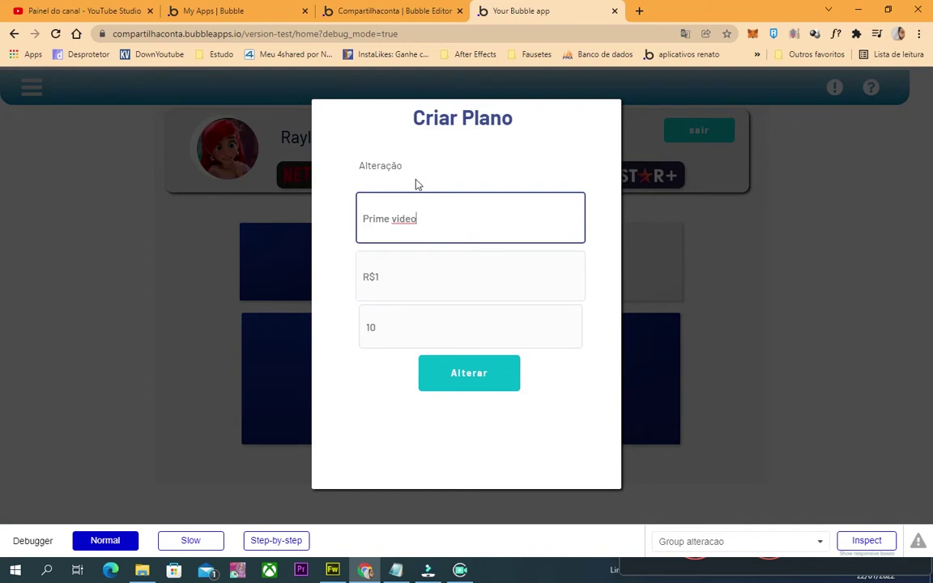
left_click(203, 241)
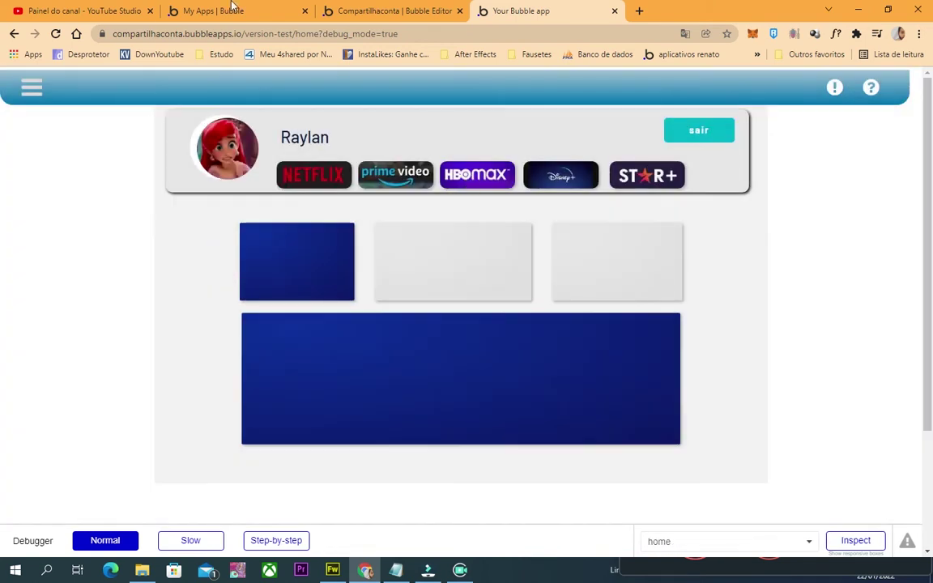
Return to the editor and check the Netflix record in the All planos app data
left_click(363, 6)
left_click(16, 142)
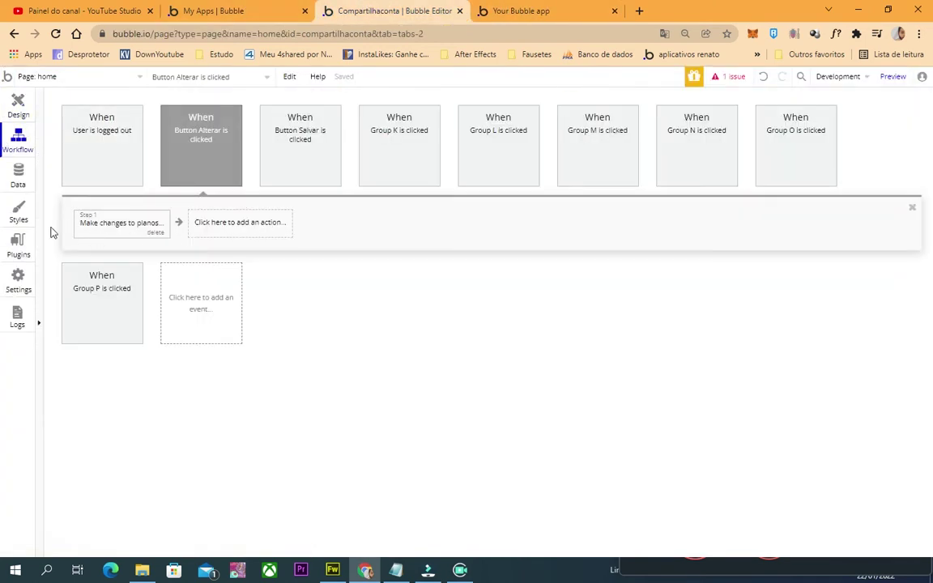
left_click(18, 173)
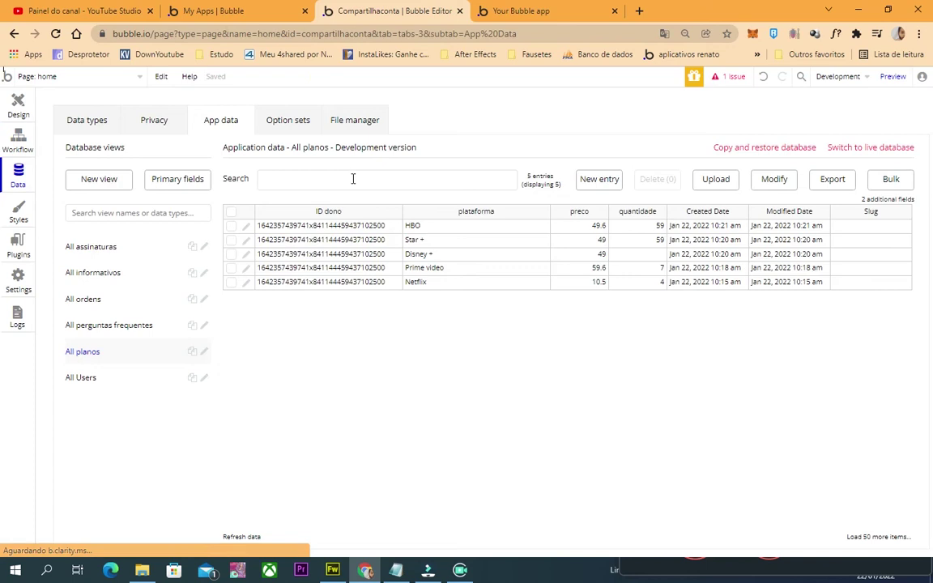
left_click(104, 326)
left_click(100, 353)
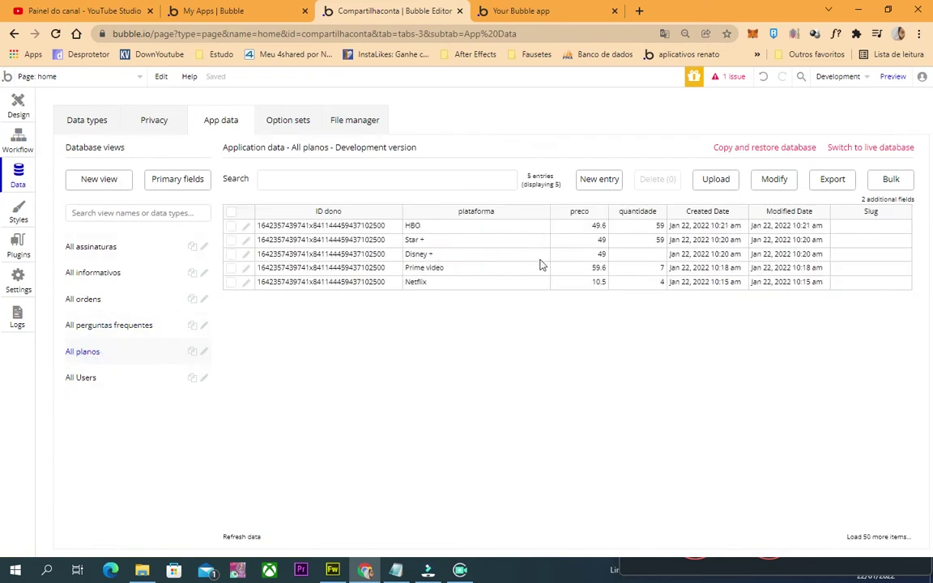
Reload the editor, dismiss the trial offer and recheck the All planos records
left_click(55, 33)
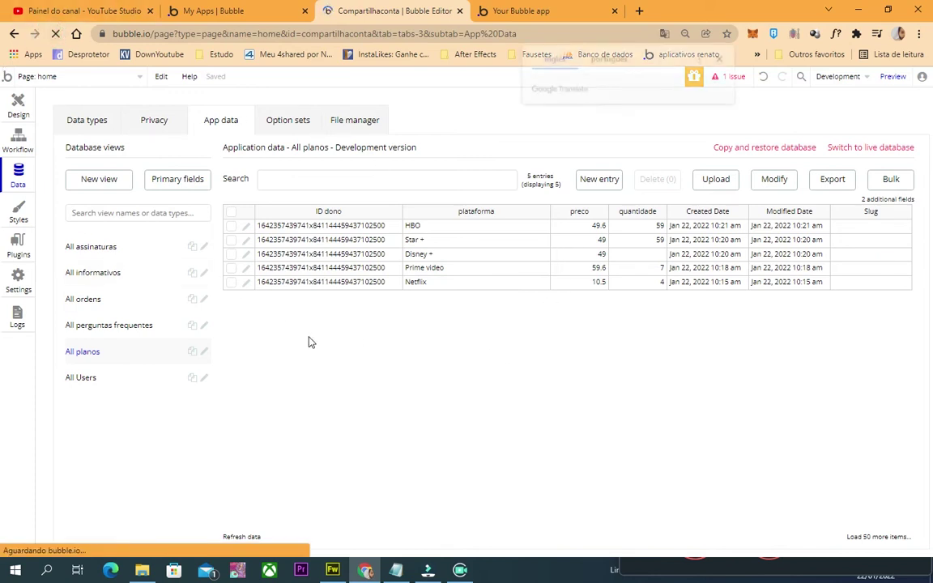
left_click(720, 63)
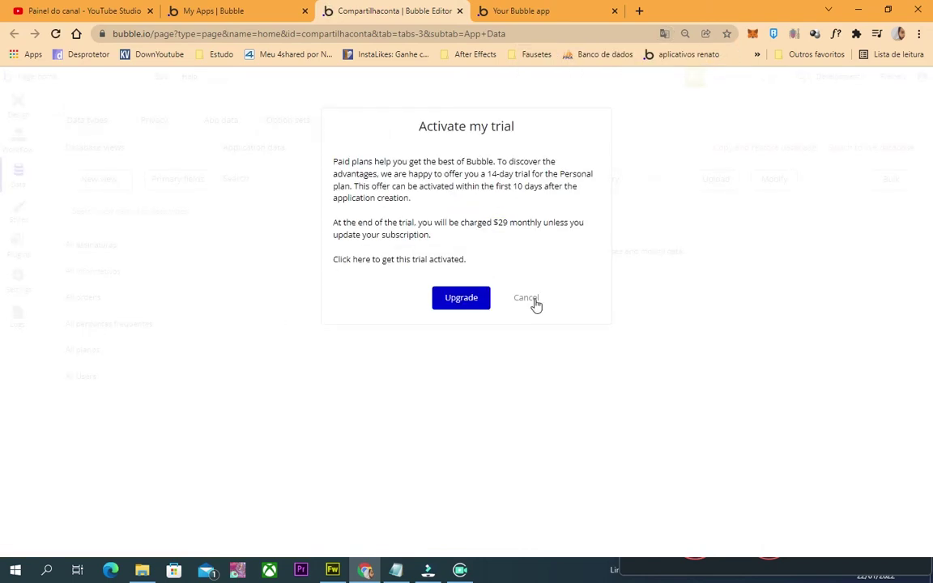
left_click(528, 299)
left_click(88, 351)
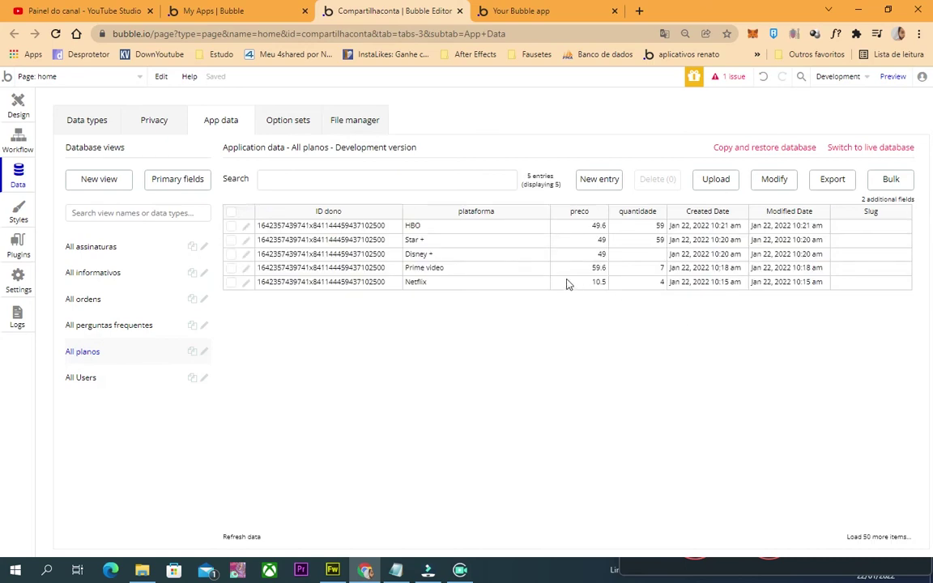
Return to the editor's design view and open Popup planos at its Alteração group
left_click(494, 10)
left_click(409, 11)
key("alt+Left")
key("alt+Left")
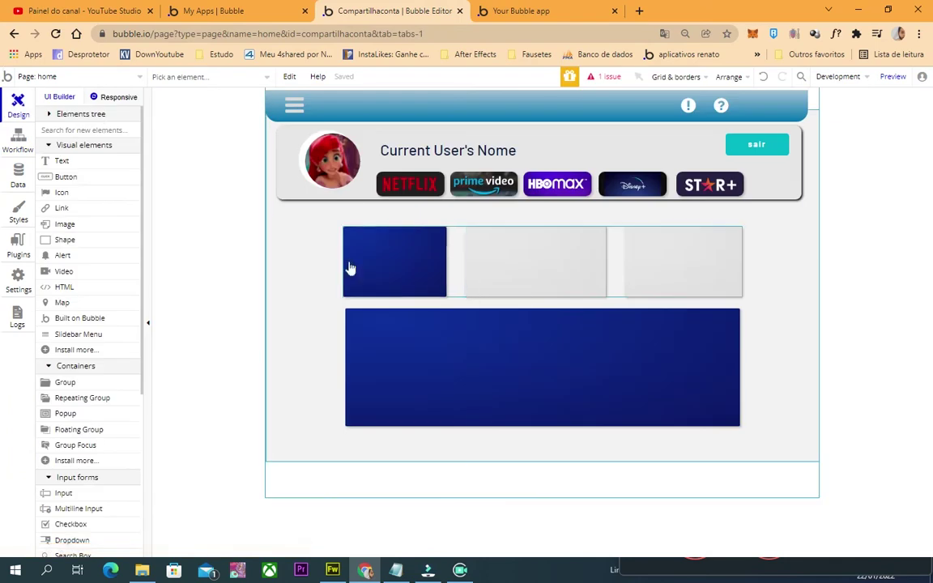
left_click(48, 114)
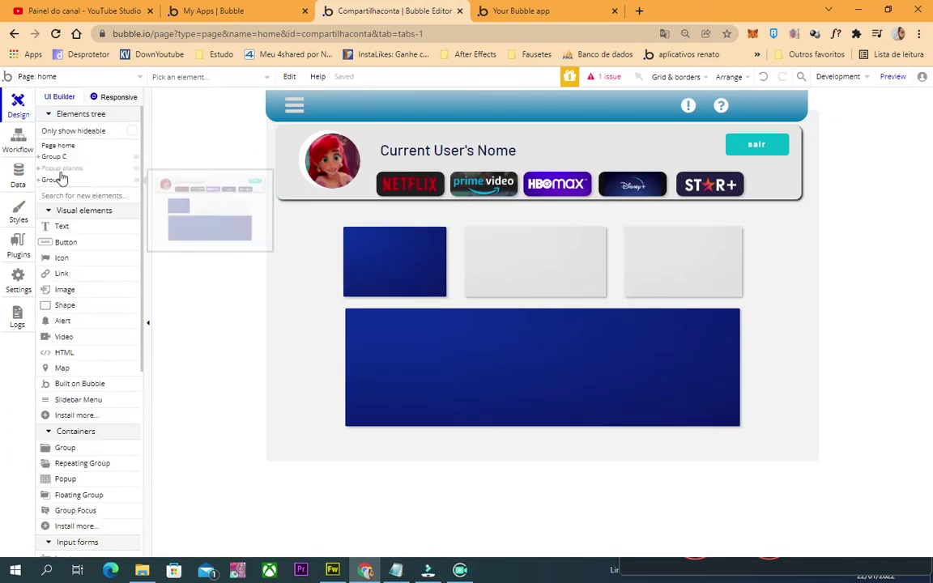
left_click(55, 180)
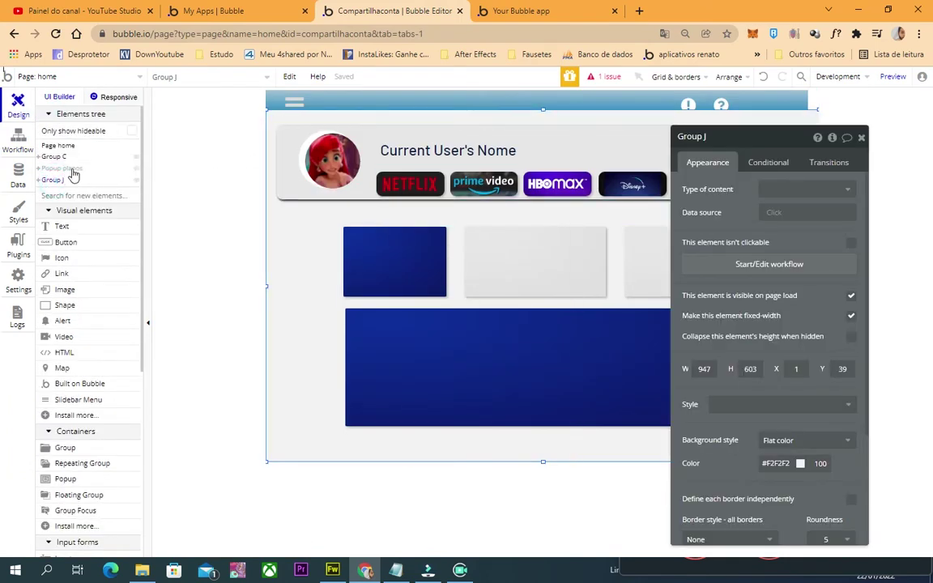
left_click(62, 168)
scroll(543, 340, "down", 2)
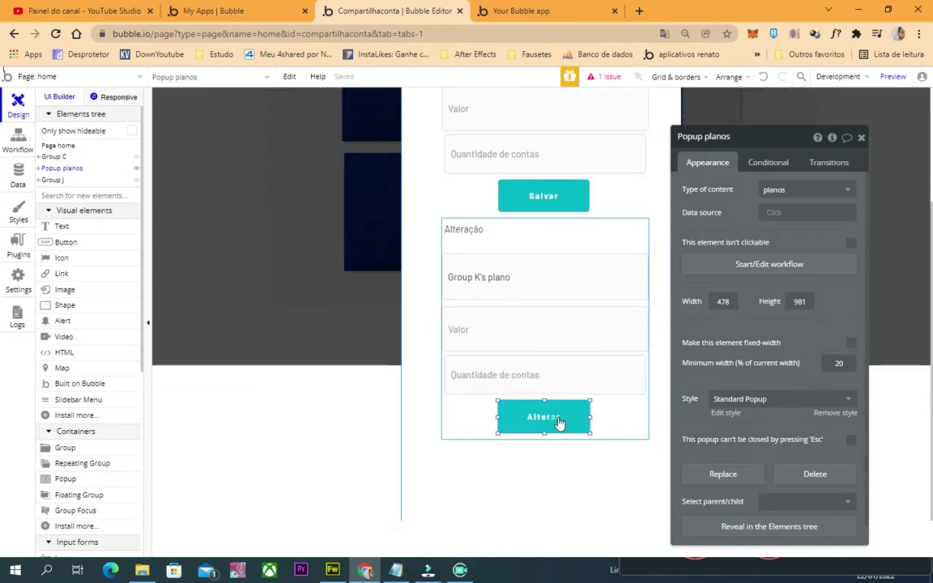
Examine the Alterar button's workflow, checking the plan search constraints and changed fields in its Make changes action
left_click(559, 421)
left_click(766, 241)
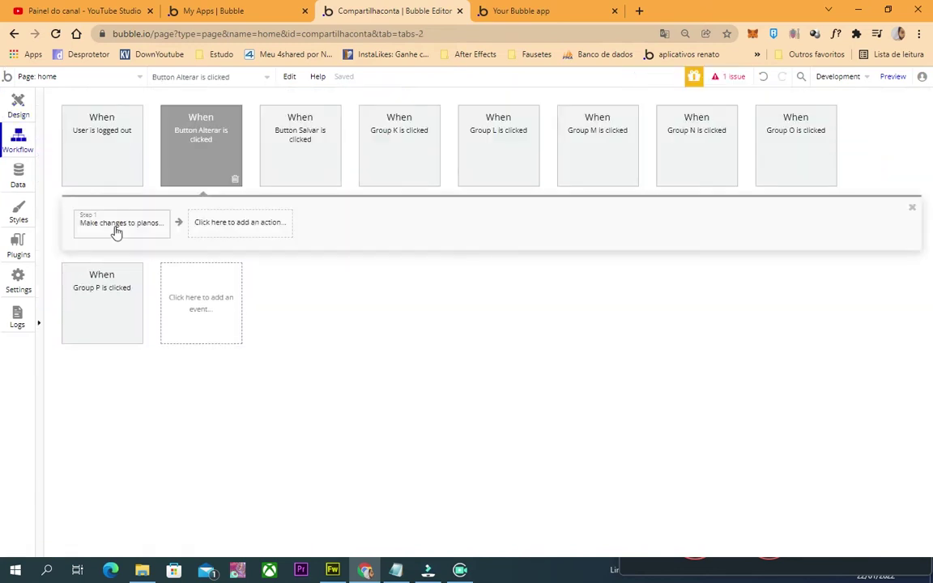
left_click(115, 231)
left_click(792, 166)
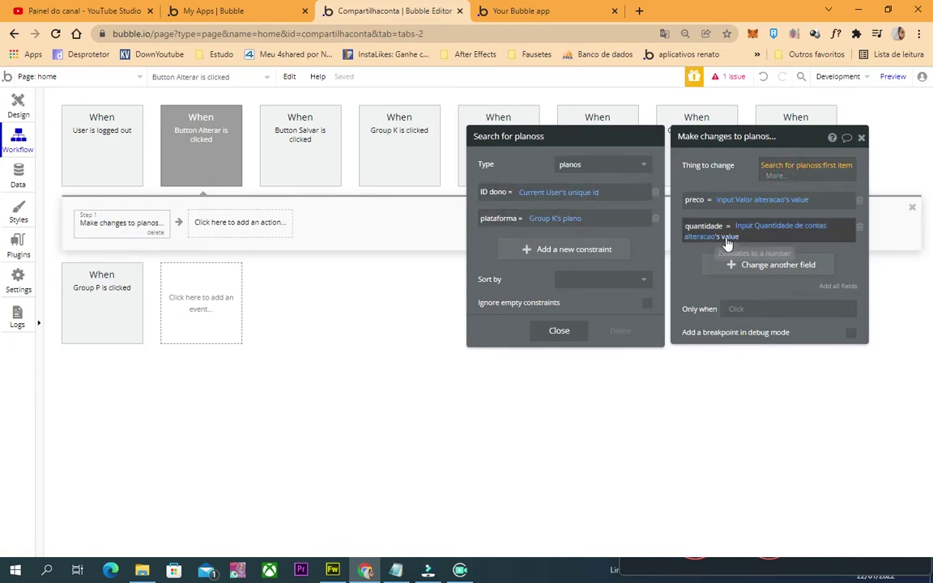
left_click(861, 138)
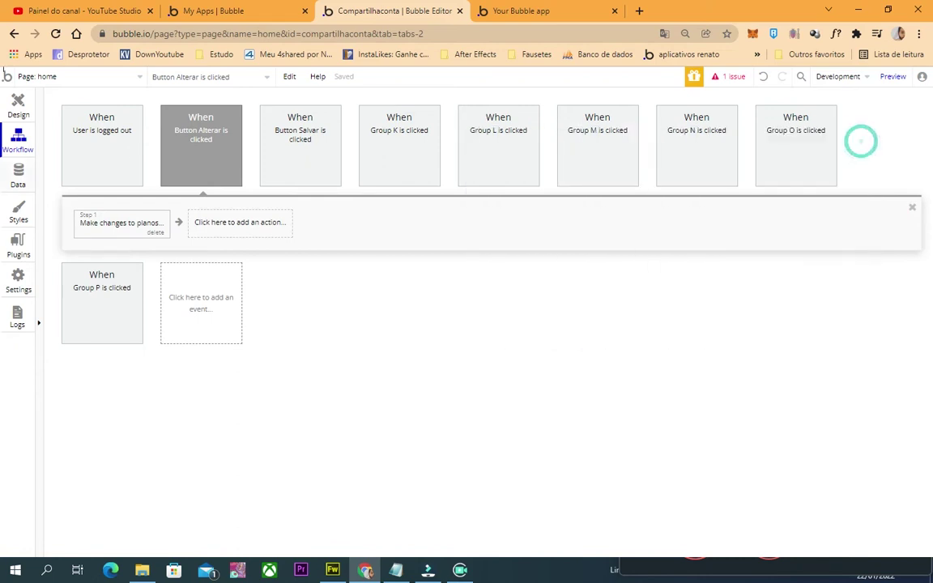
Reload the editor from the app data view, dismiss the interruptions and recheck the All planos records
left_click(551, 10)
left_click(408, 8)
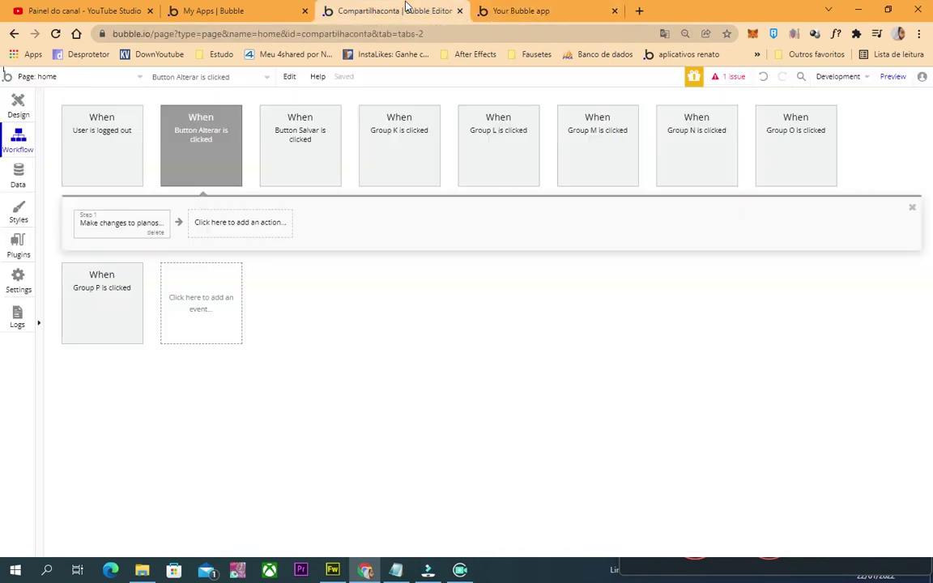
left_click(24, 176)
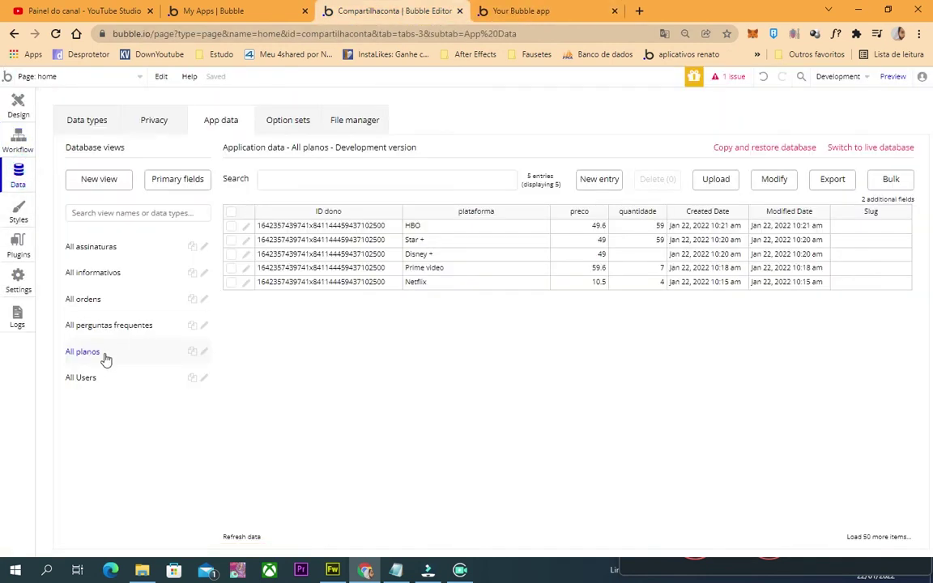
left_click(56, 34)
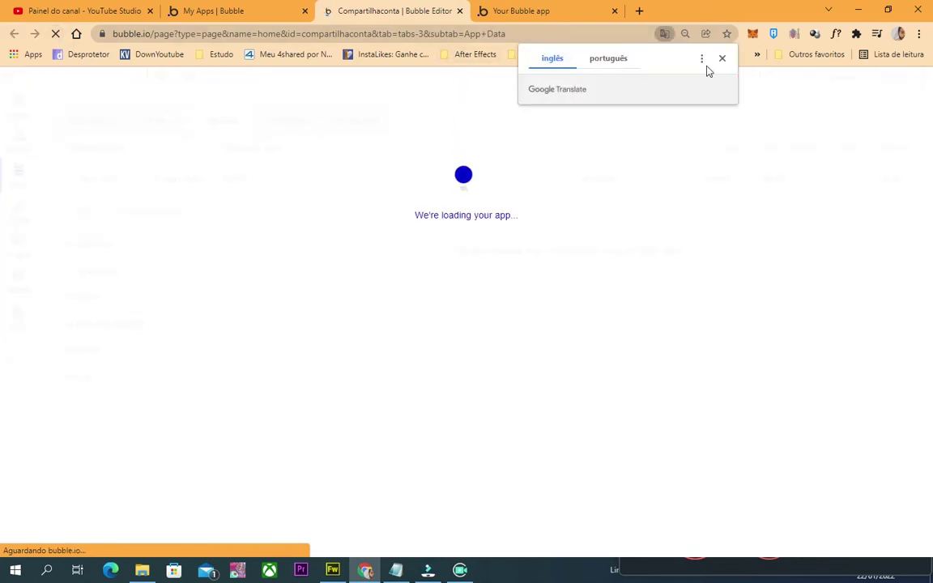
left_click(723, 59)
left_click(530, 289)
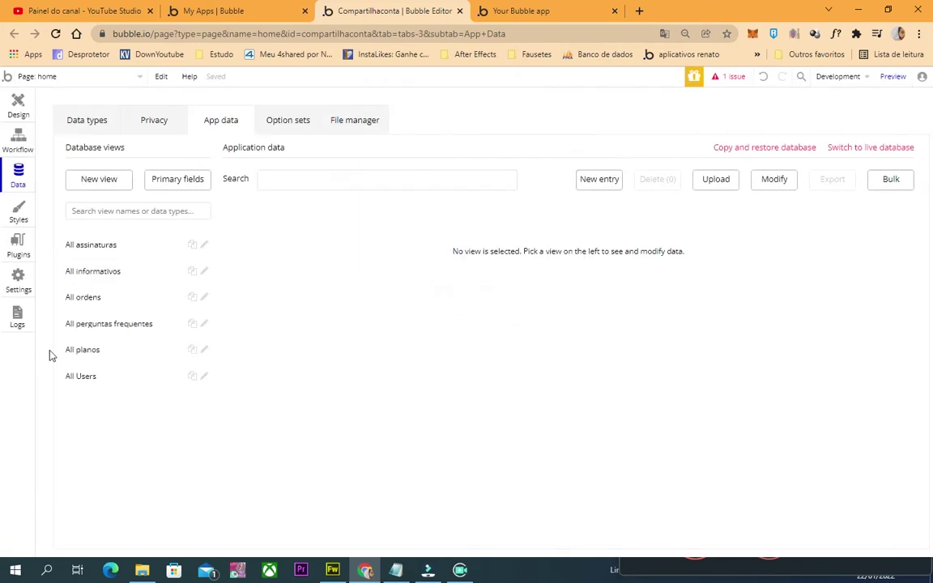
left_click(89, 350)
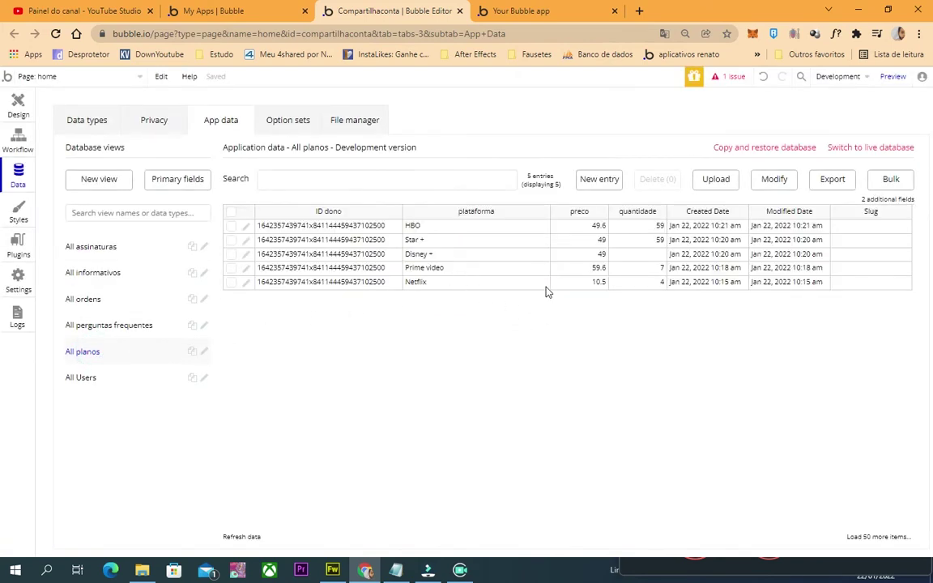
Check the price and quantity in the HBO and Star + popups of the app preview, closing each one
left_click(518, 10)
left_click(457, 173)
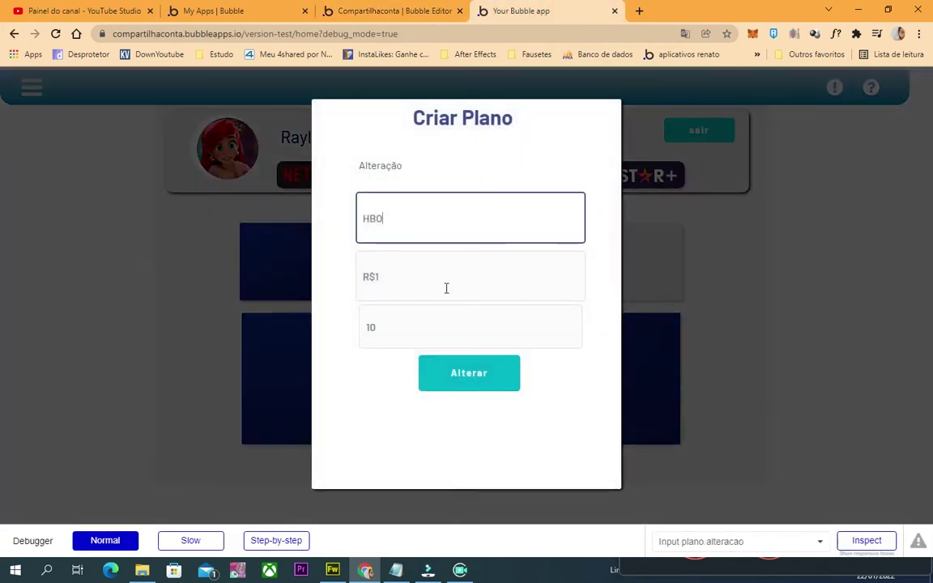
left_click(651, 172)
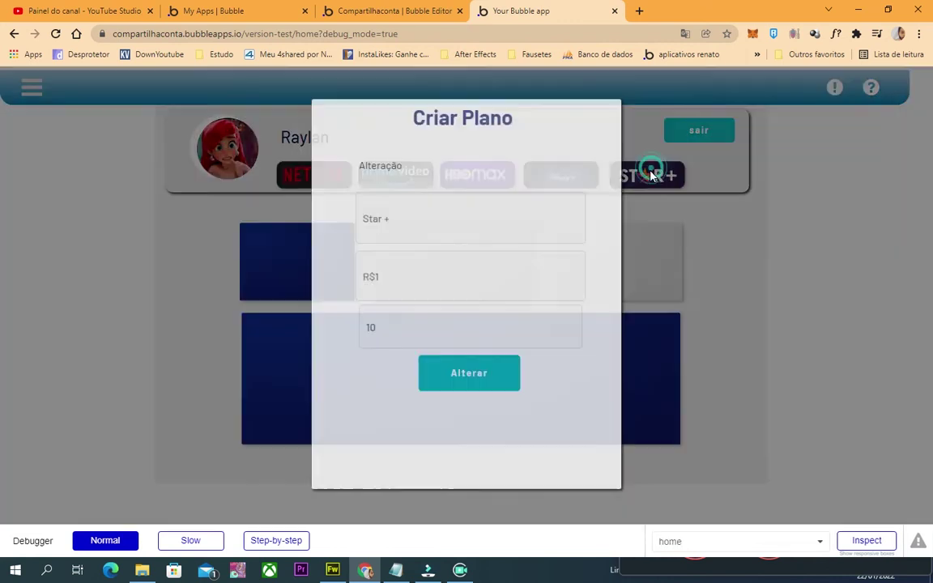
left_click(726, 279)
left_click(346, 191)
Go back to the editor's design view and display Popup planos from the elements tree
left_click(388, 11)
left_click(18, 138)
left_click(17, 78)
left_click(18, 103)
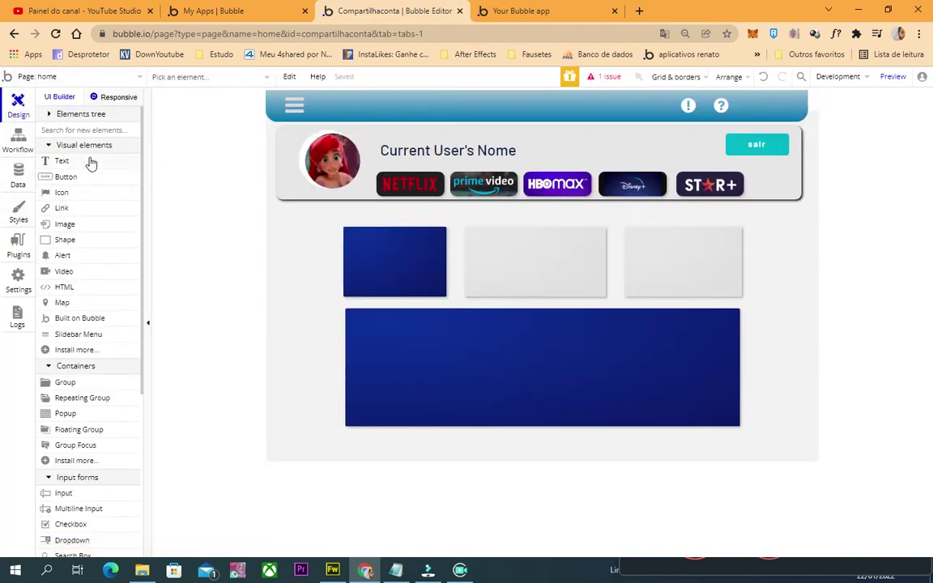
left_click(49, 117)
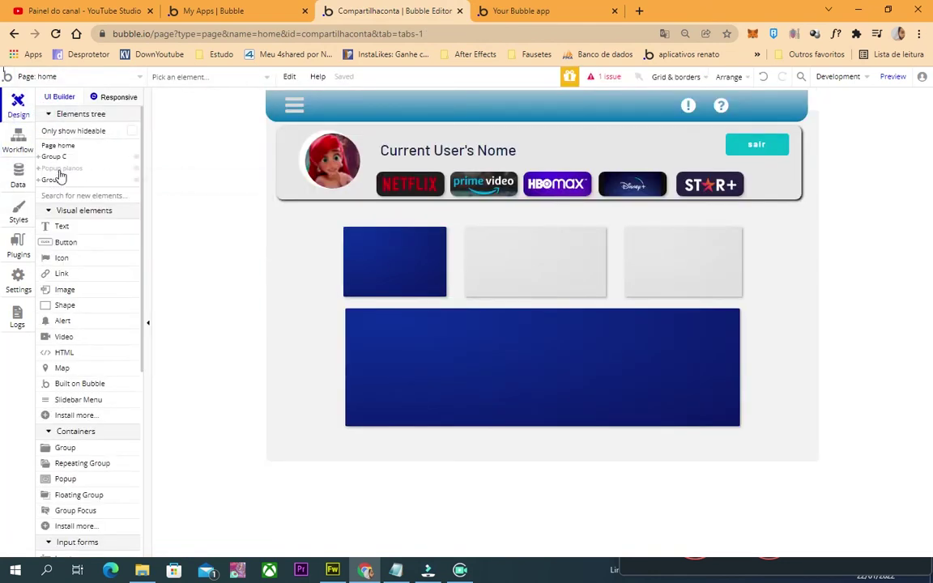
left_click(71, 170)
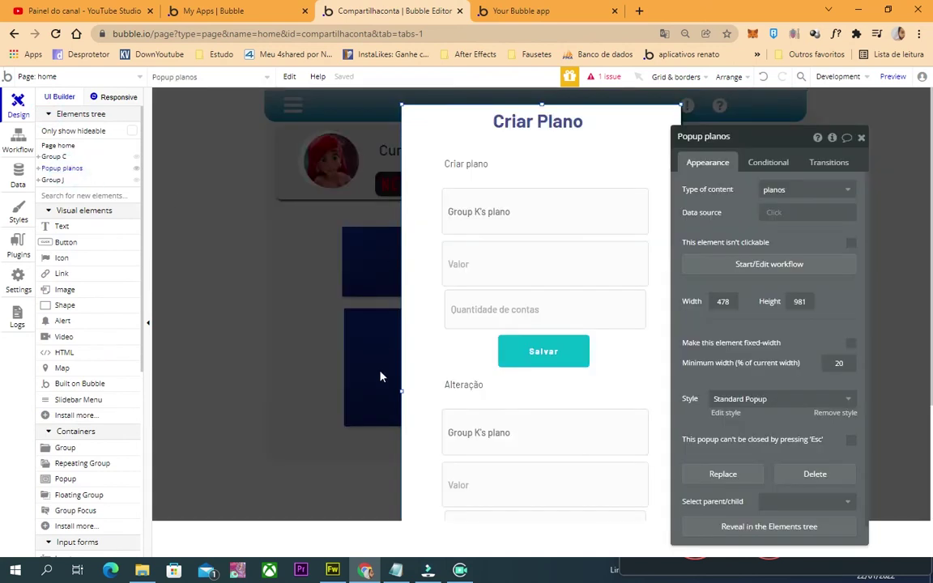
Examine the initial content searches of the Alteração group's Valor and Quantidade de contas inputs
left_click(477, 430)
scroll(487, 410, "down", 2)
left_click(502, 362)
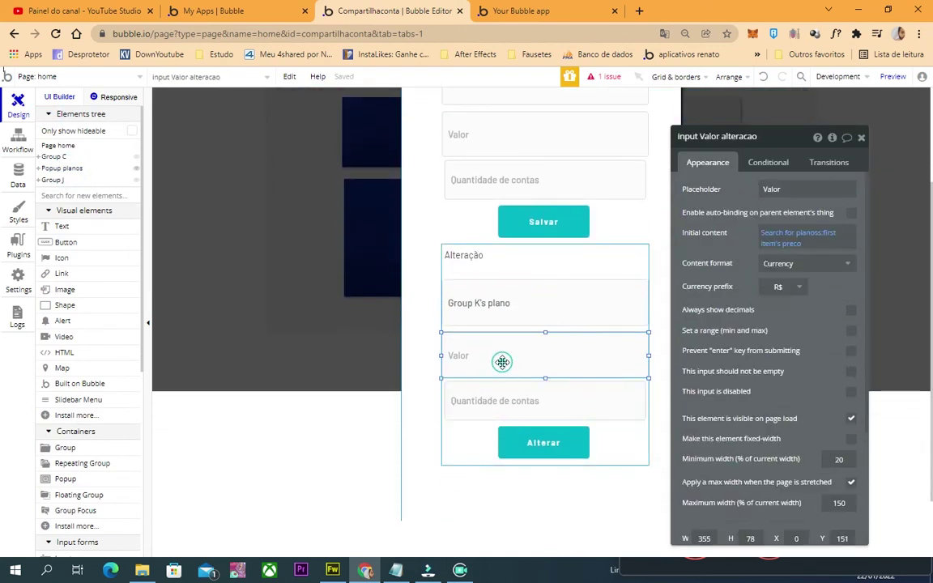
left_click(784, 238)
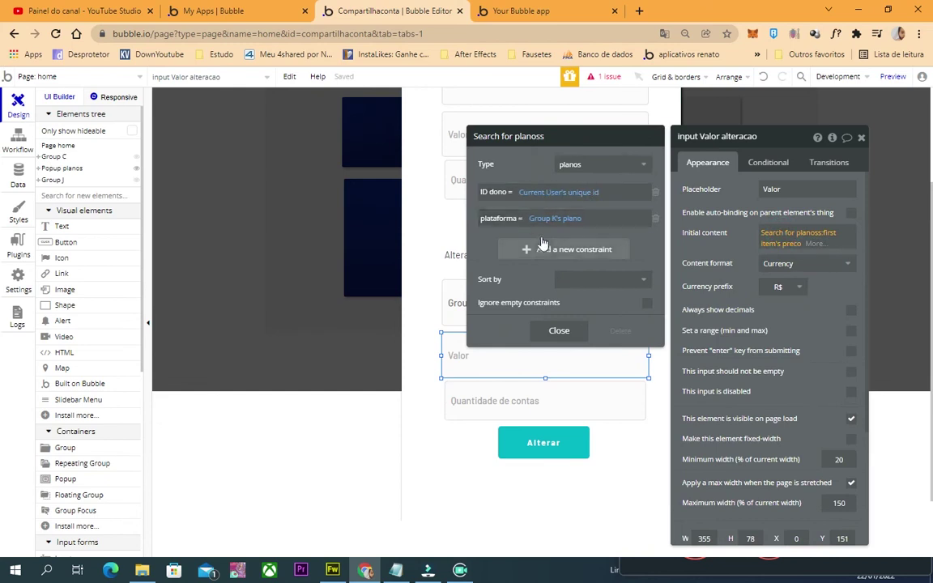
left_click(482, 400)
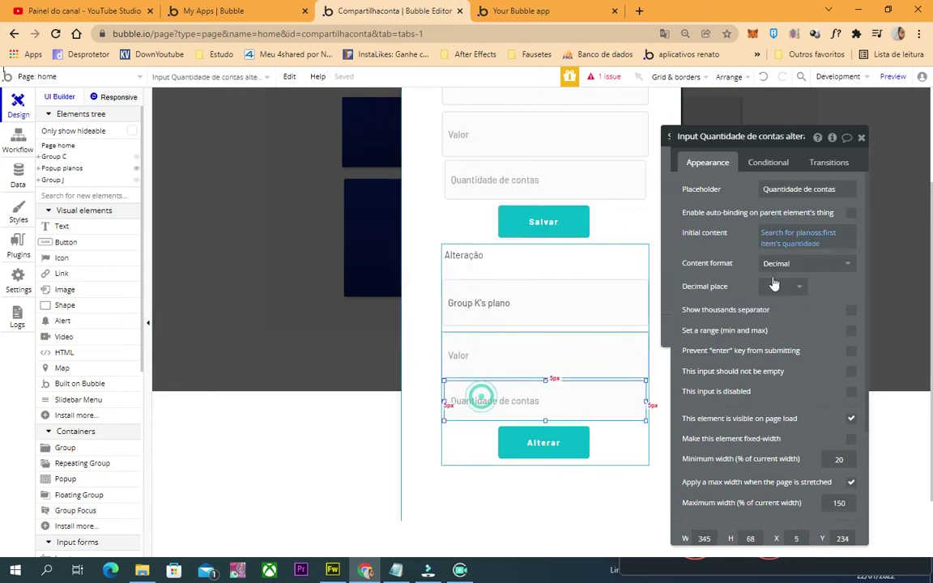
left_click(462, 441)
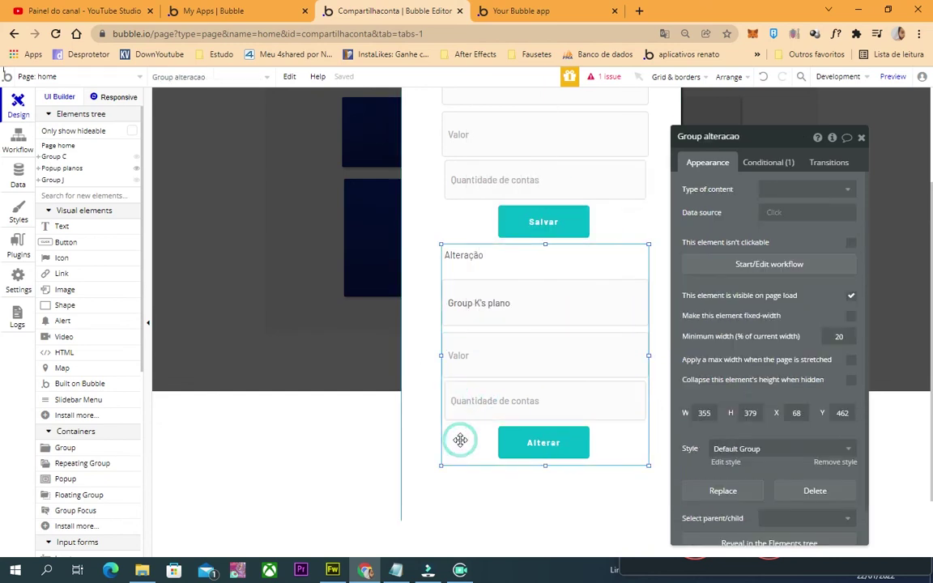
scroll(438, 214, "up", 2)
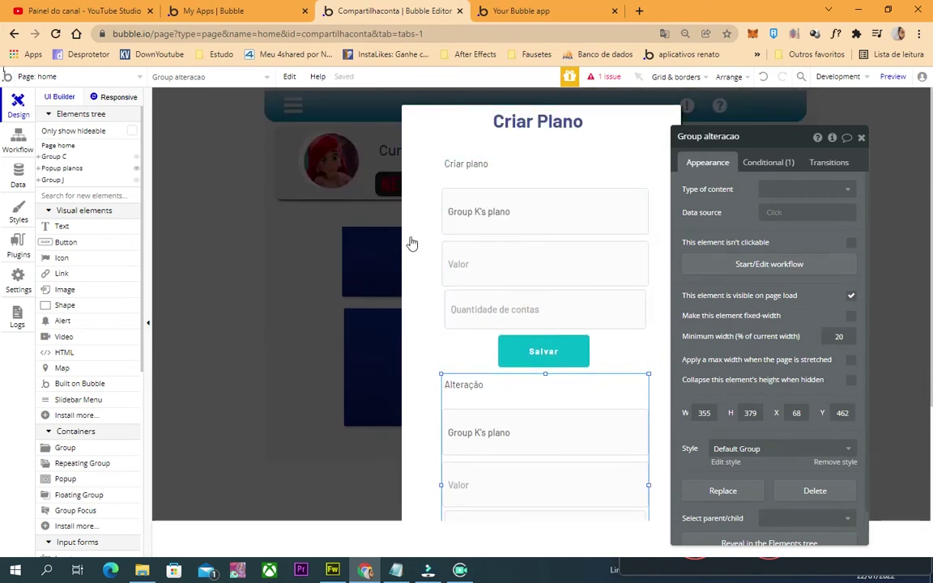
Inspect the Prime Video group's click workflow, checking its Show Popup planos and Set state actions
left_click(308, 268)
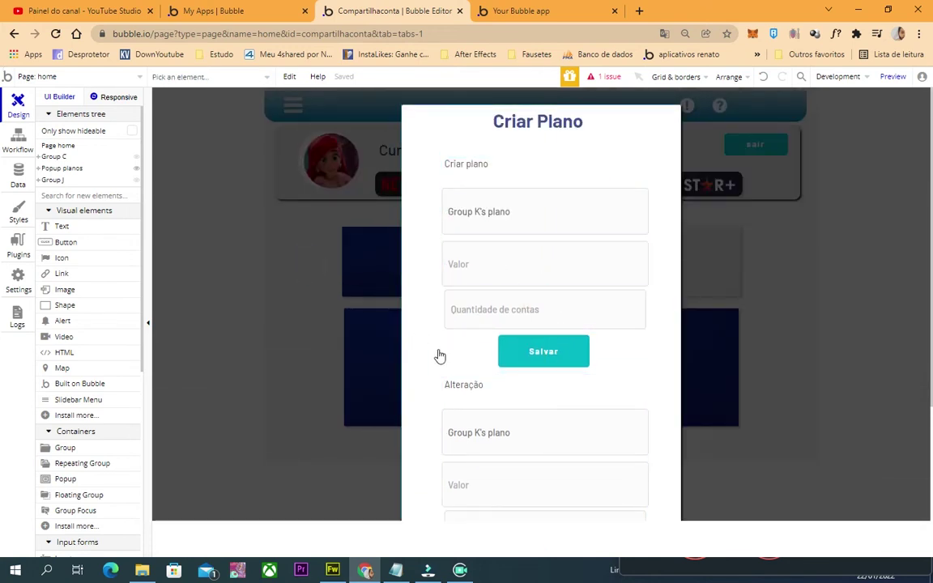
double_click(281, 207)
left_click(490, 186)
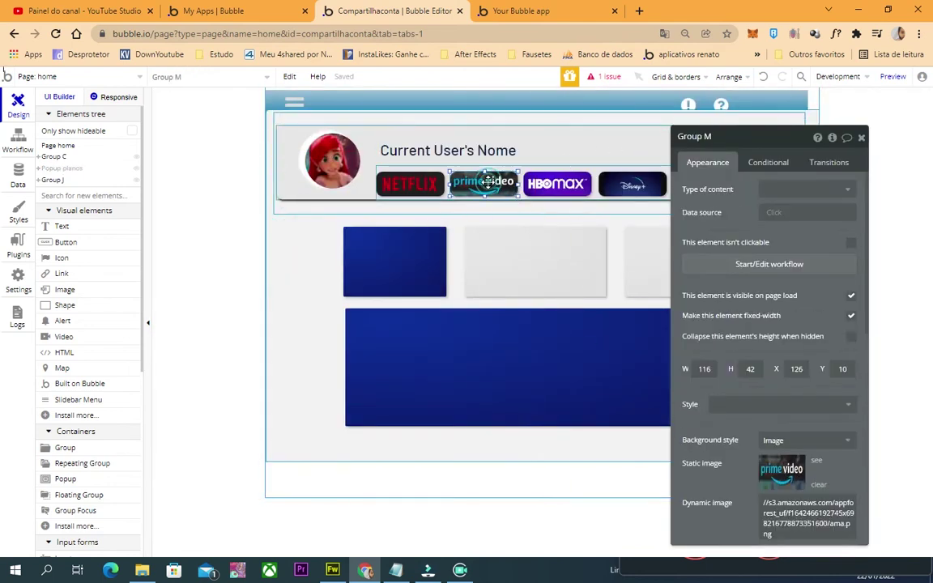
left_click(774, 265)
left_click(227, 222)
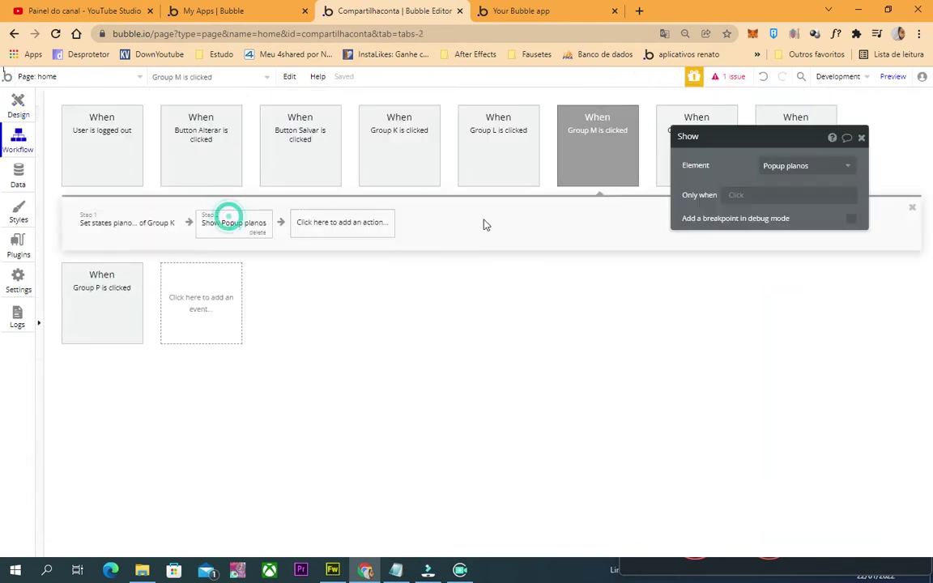
left_click(148, 231)
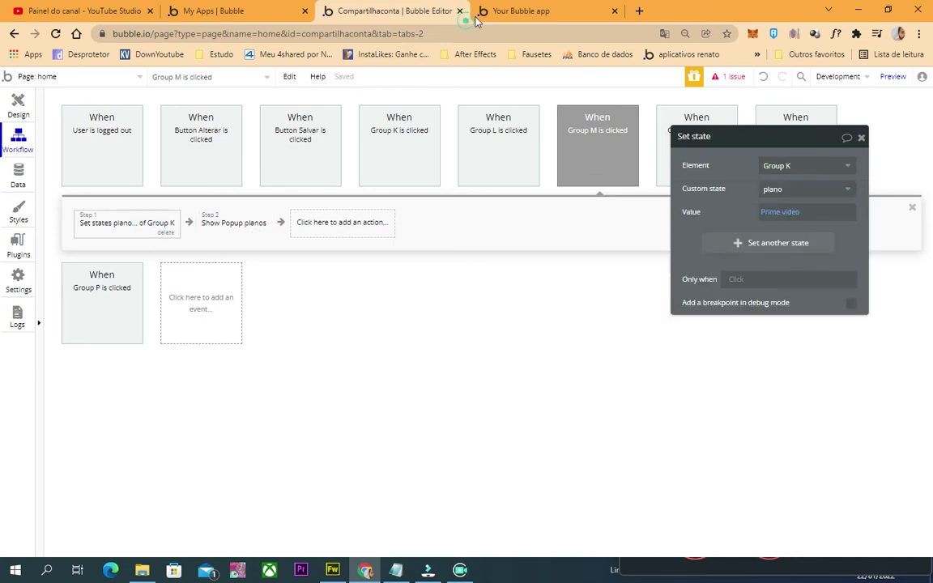
Reload the app preview and submit R$150 and 5 accounts for the Disney + plan in the Alteração form
left_click(477, 22)
left_click(493, 33)
key("Return")
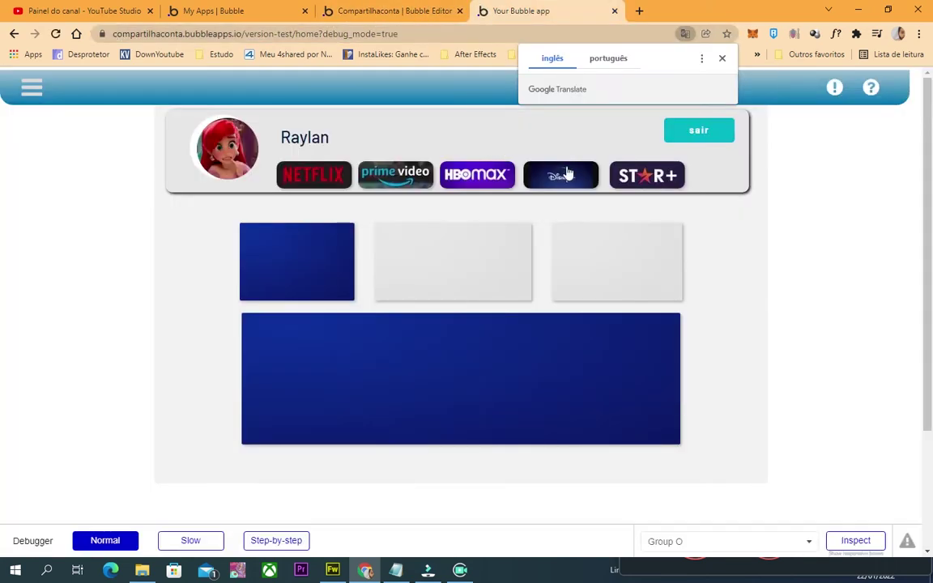
left_click(567, 166)
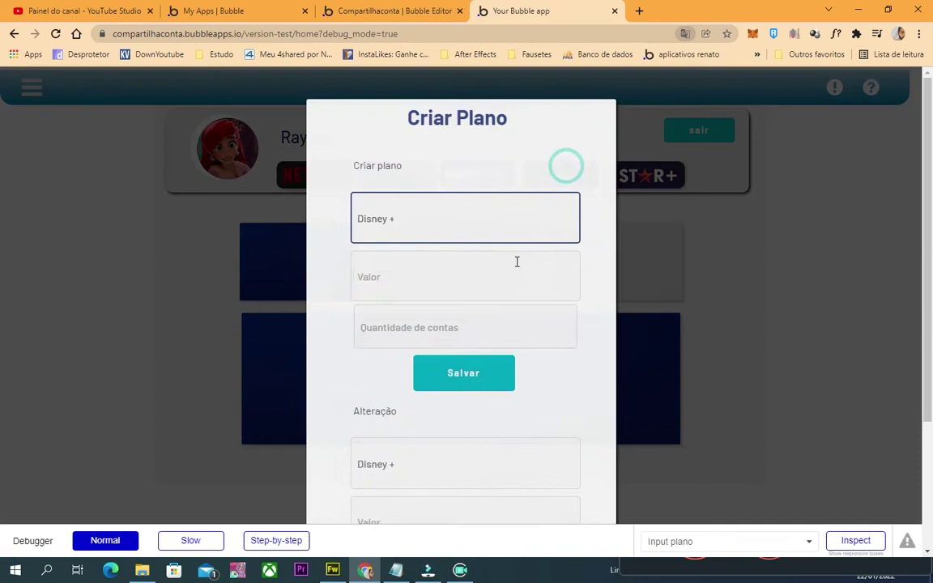
left_click(415, 284)
left_click_drag(458, 271, 249, 278)
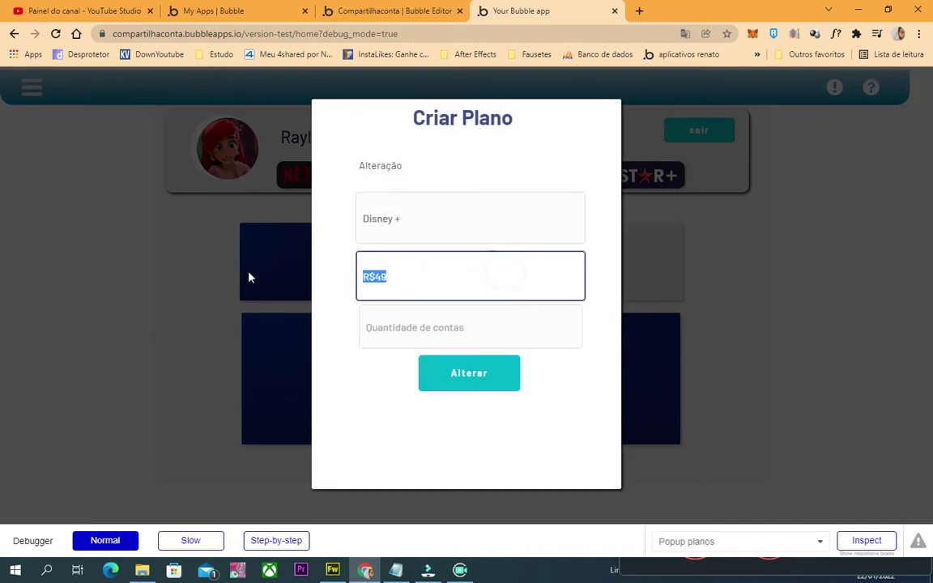
type("150")
left_click(413, 324)
type("5")
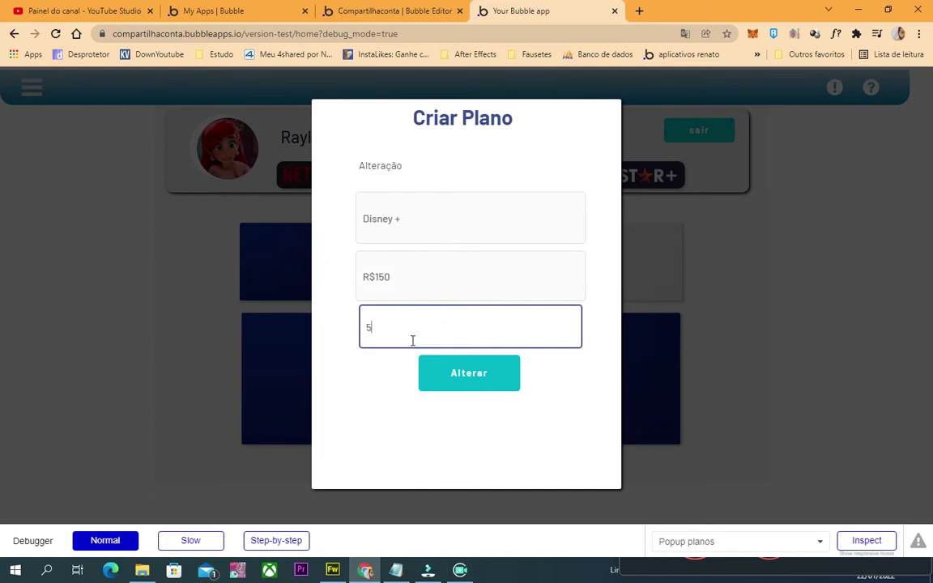
left_click(480, 384)
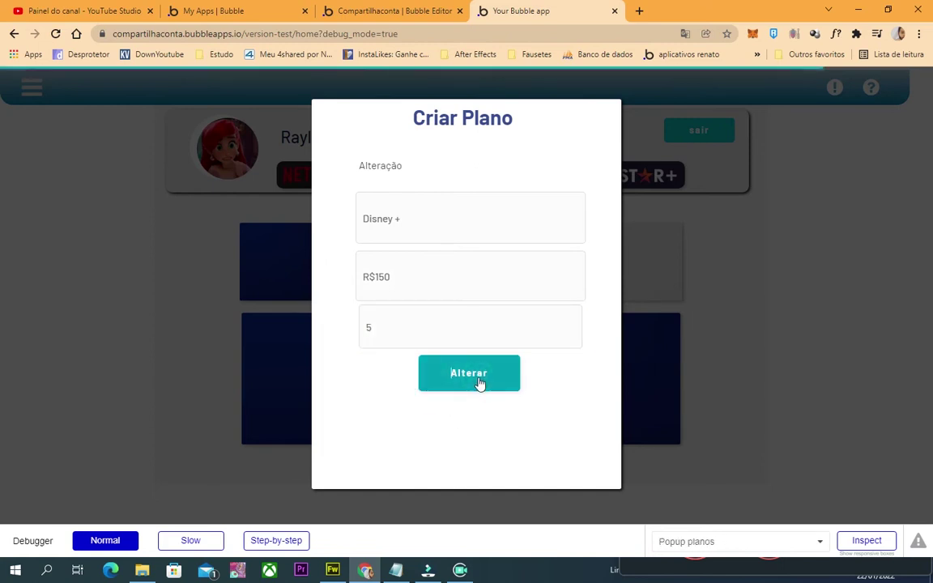
Reload the Bubble editor and check the Disney + entry in the All planos database view
left_click(381, 10)
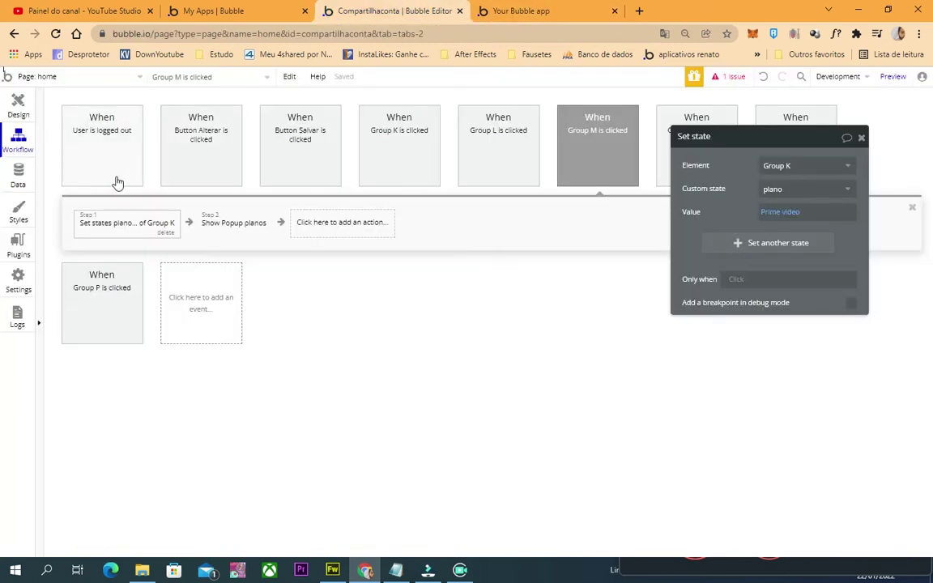
left_click(17, 179)
left_click(91, 356)
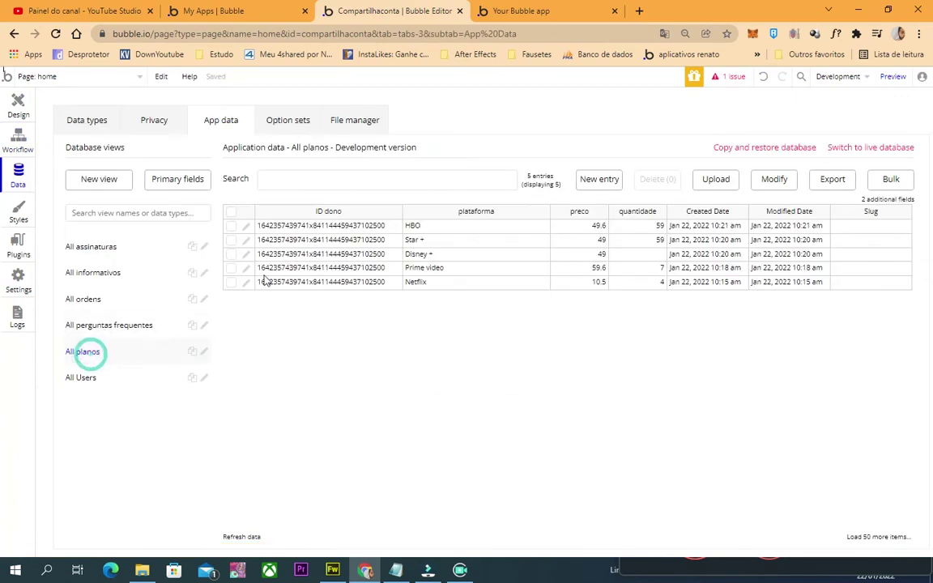
left_click(55, 34)
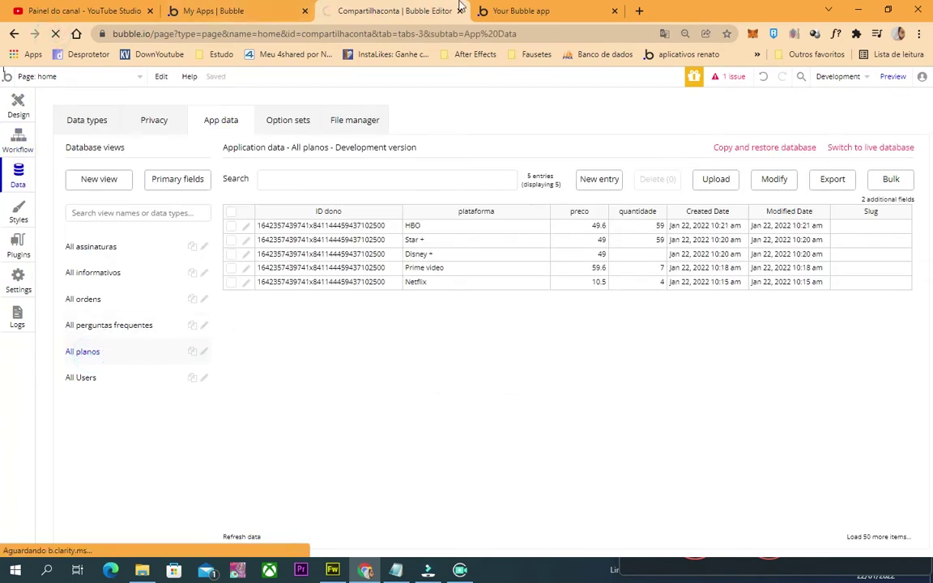
left_click(492, 13)
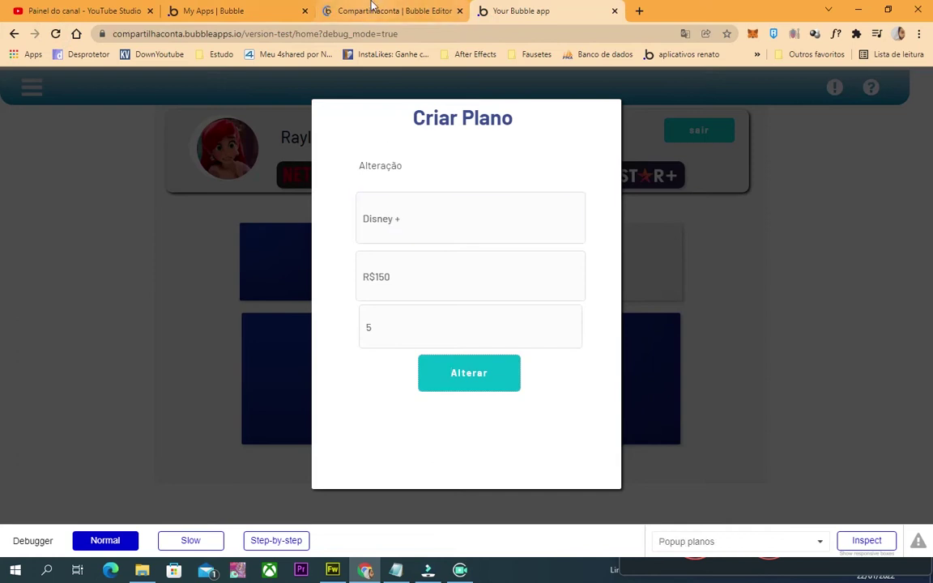
key("ctrl+shift+Tab")
left_click(723, 59)
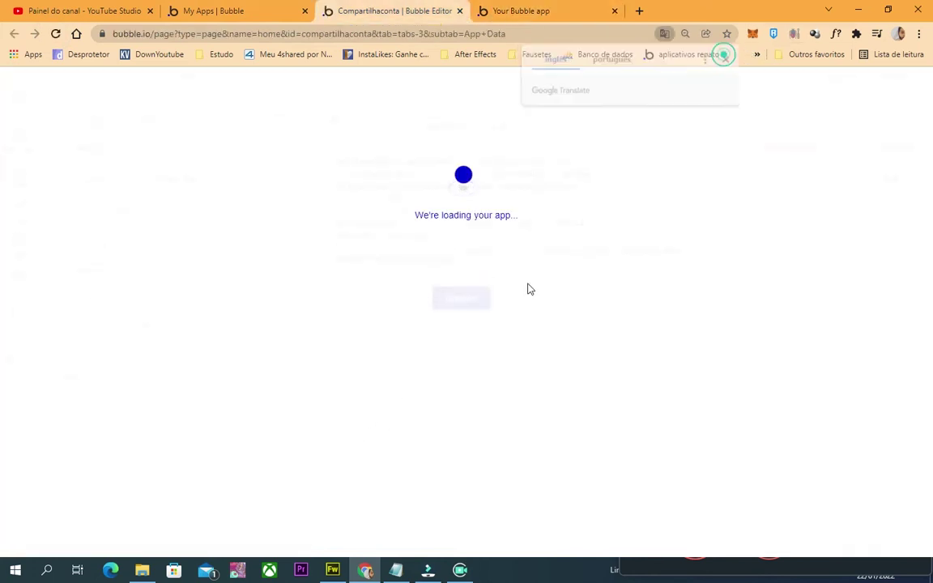
left_click(528, 298)
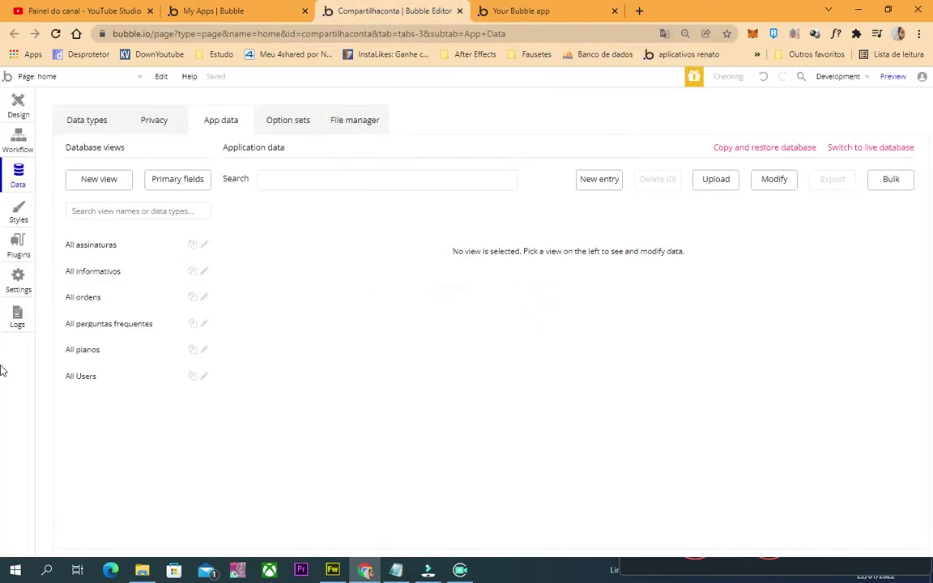
left_click(75, 354)
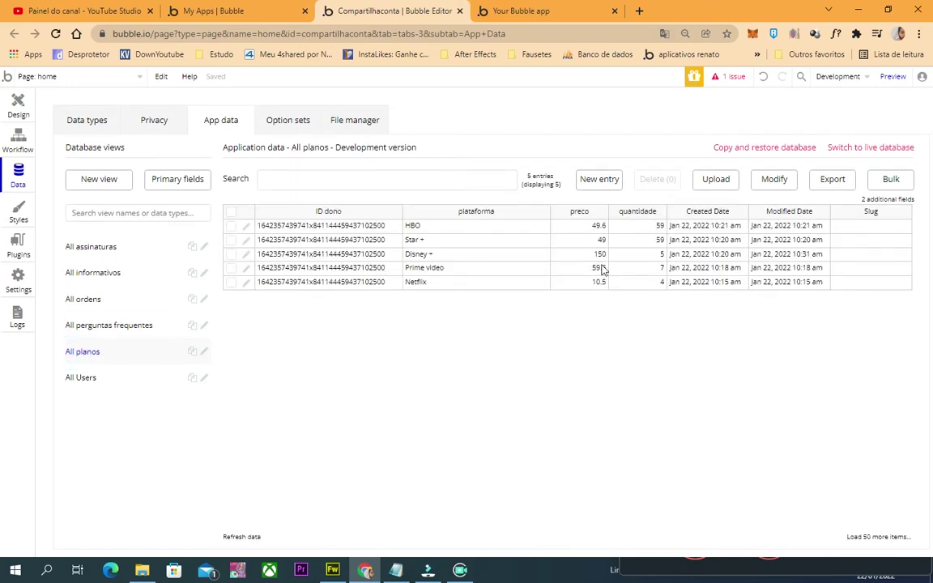
Inspect the Disney + database entry, compare it with the preview's Alteração form, and close the entry without saving
left_click(247, 253)
left_click(501, 8)
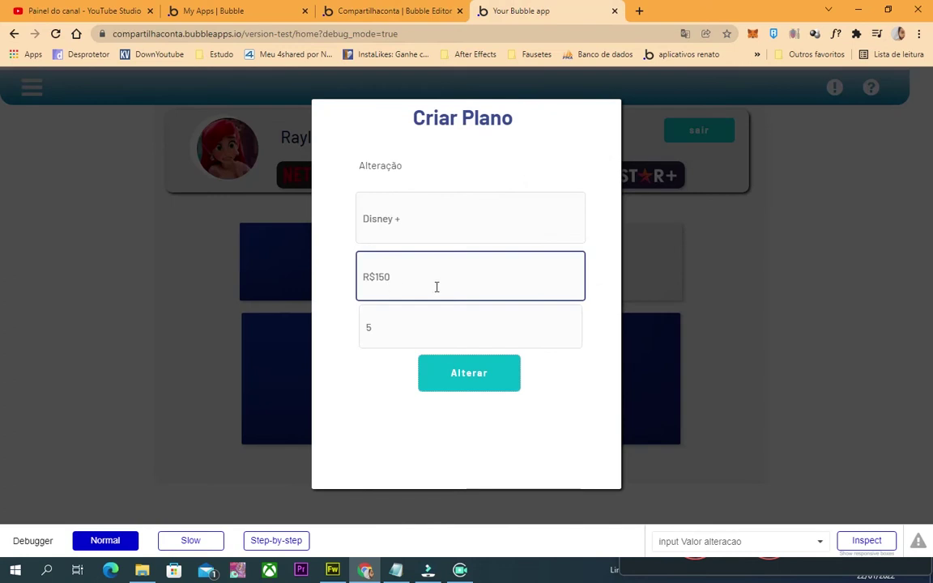
left_click(364, 12)
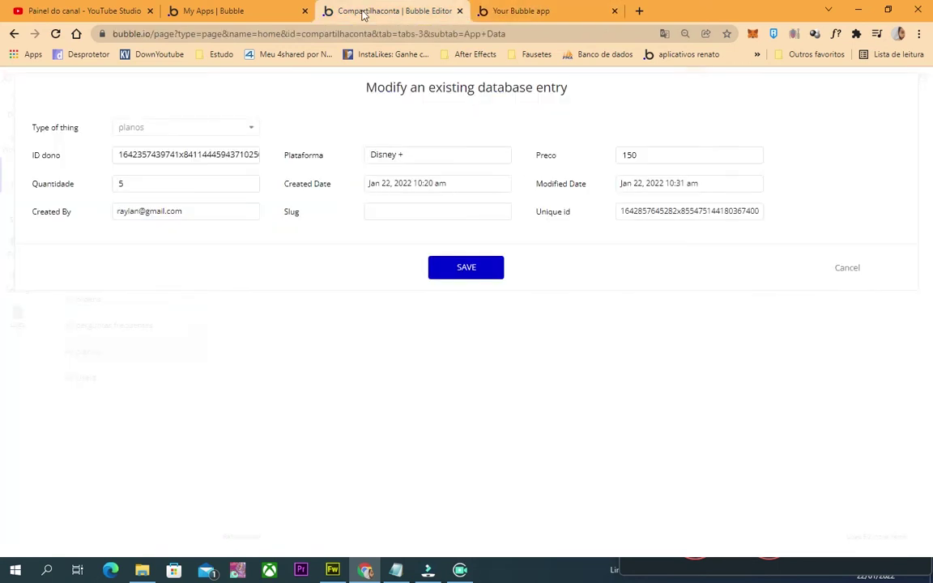
left_click(849, 268)
left_click(521, 10)
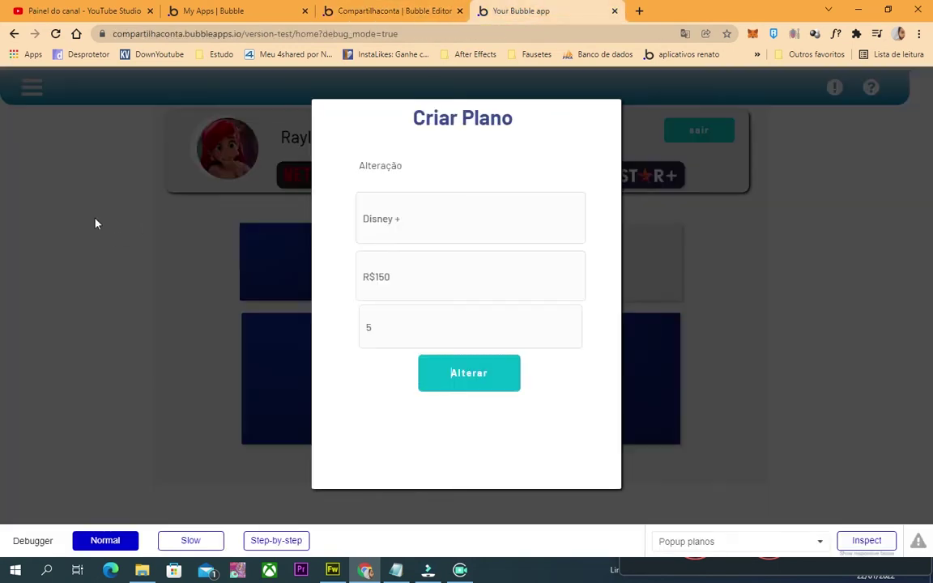
Reload the app preview and compare the prefilled Alteração values for Netflix, Prime Video, HBO Max and Disney +
left_click(134, 312)
left_click(55, 34)
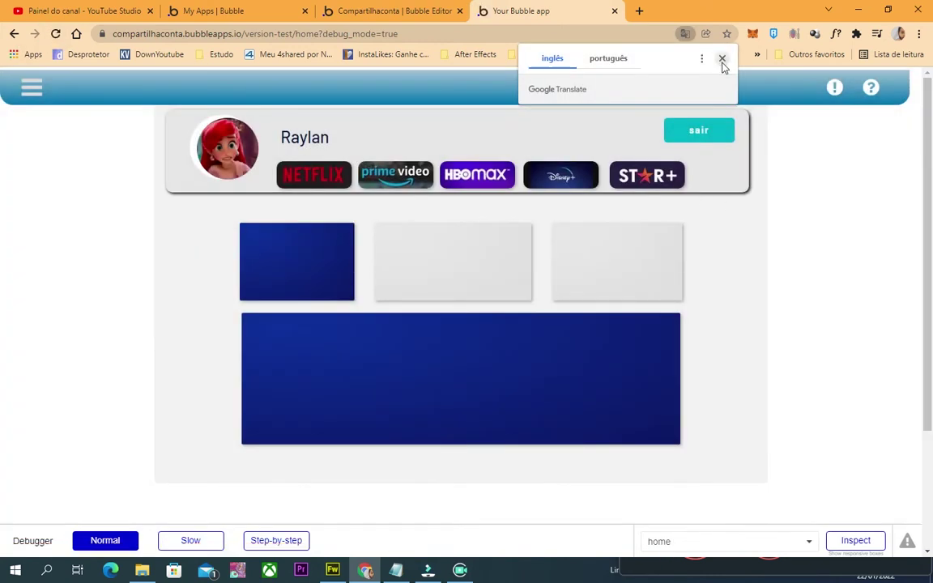
left_click(720, 57)
left_click(312, 174)
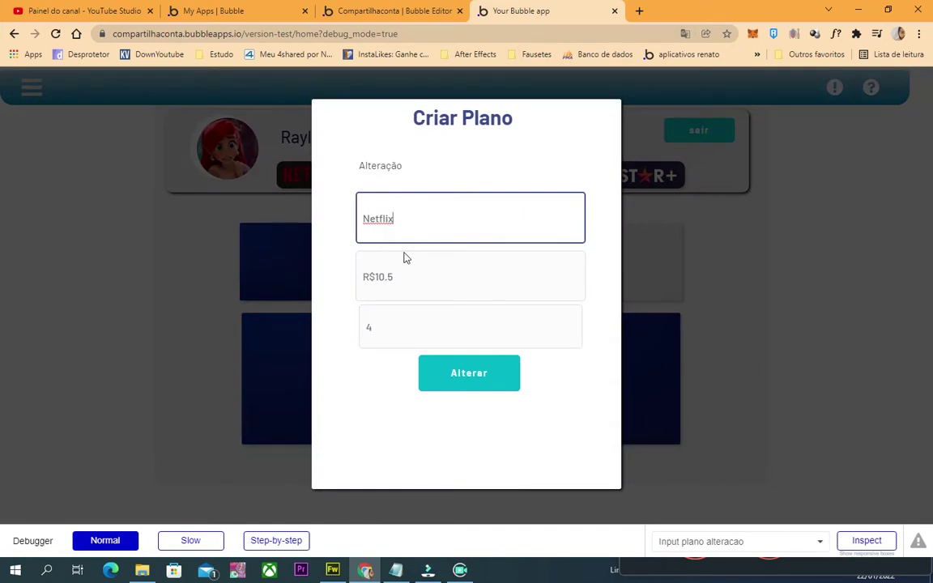
left_click(159, 249)
left_click(419, 179)
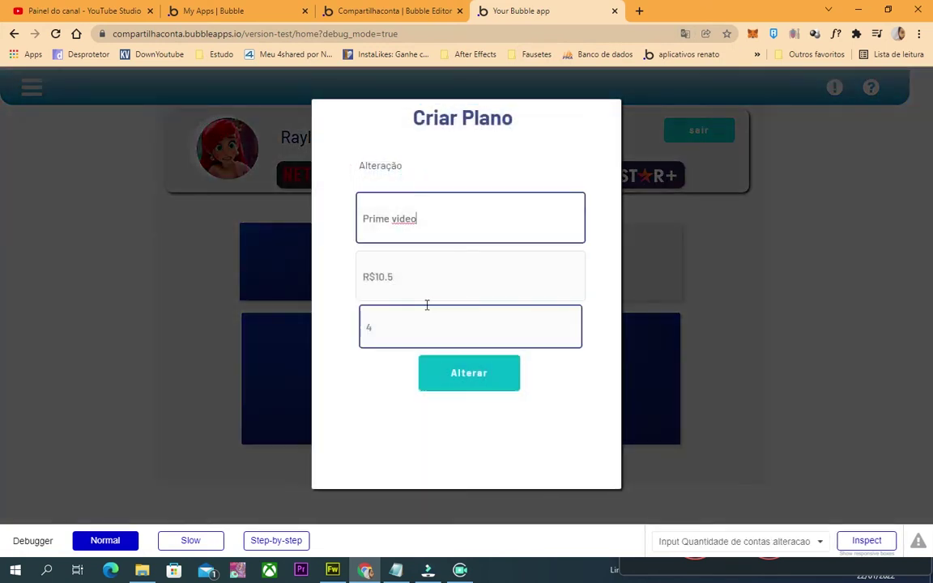
left_click(250, 272)
left_click(478, 179)
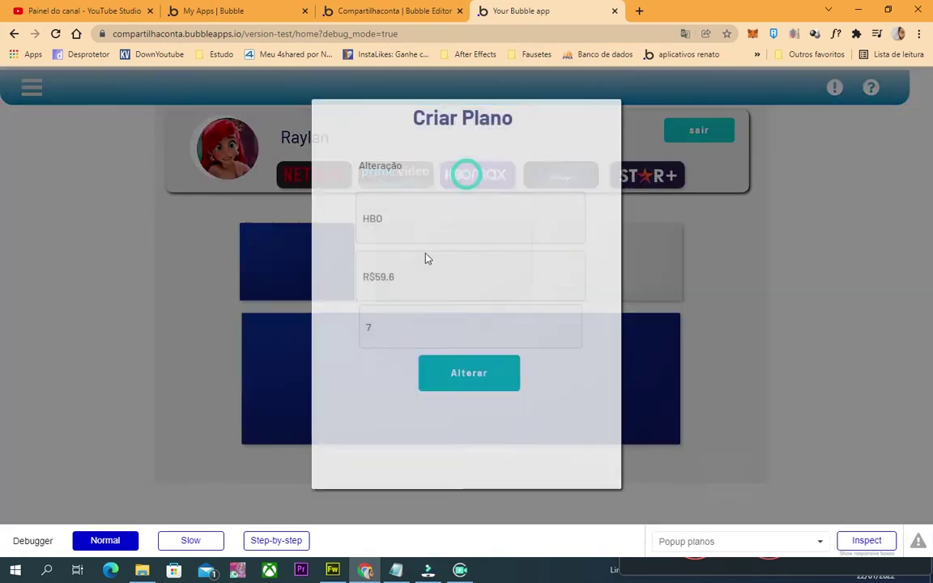
left_click(215, 241)
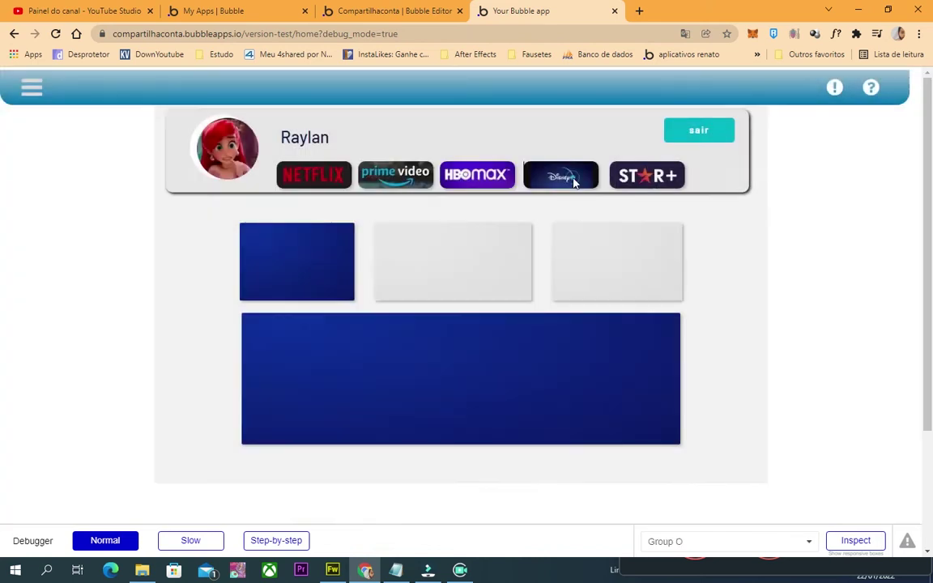
left_click(554, 177)
Submit a price of R$22.50 and 46 accounts for the Netflix plan in the Alteração form
left_click(331, 178)
left_click(438, 277)
left_click_drag(438, 277, 369, 277)
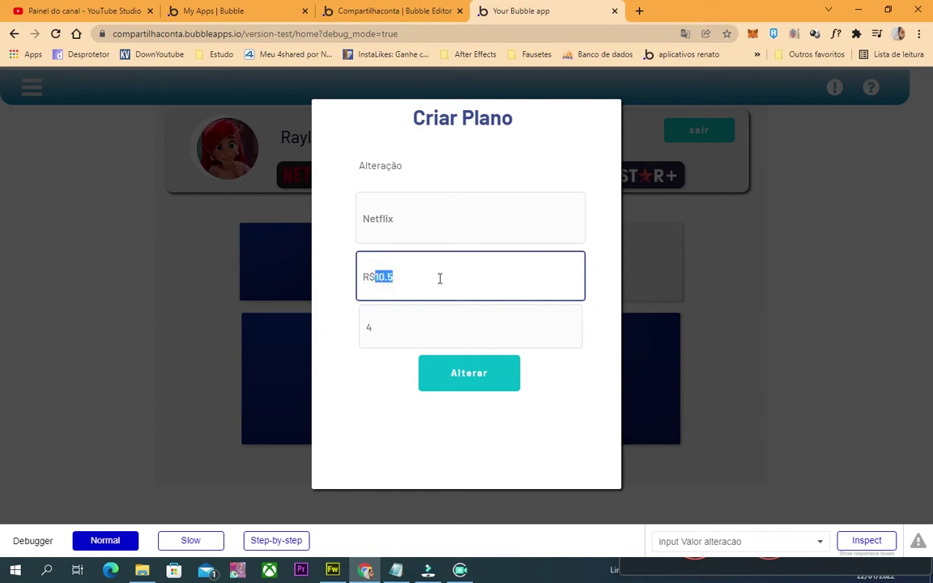
left_click(411, 312)
left_click(463, 376)
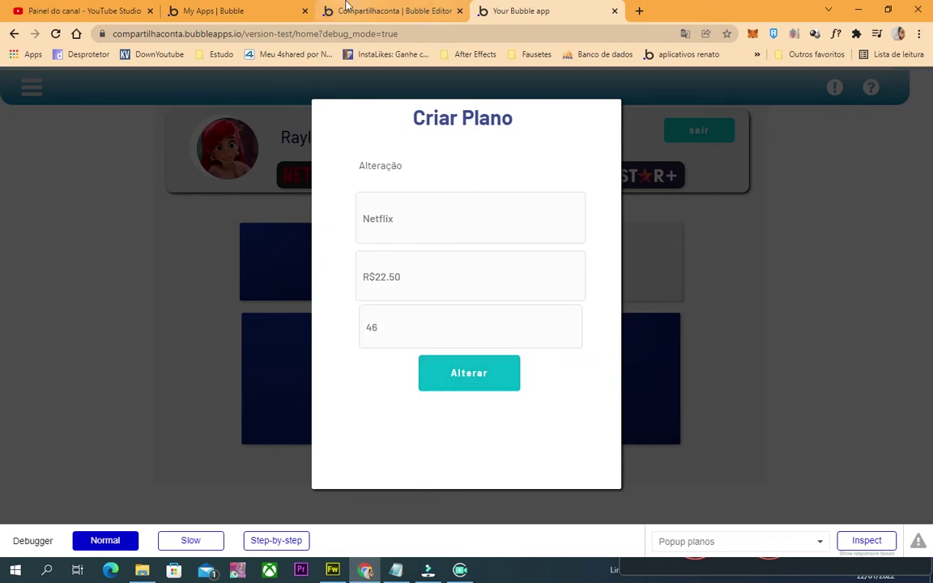
Refresh the All planos view in the editor and check the Netflix entry's price and quantity
left_click(395, 9)
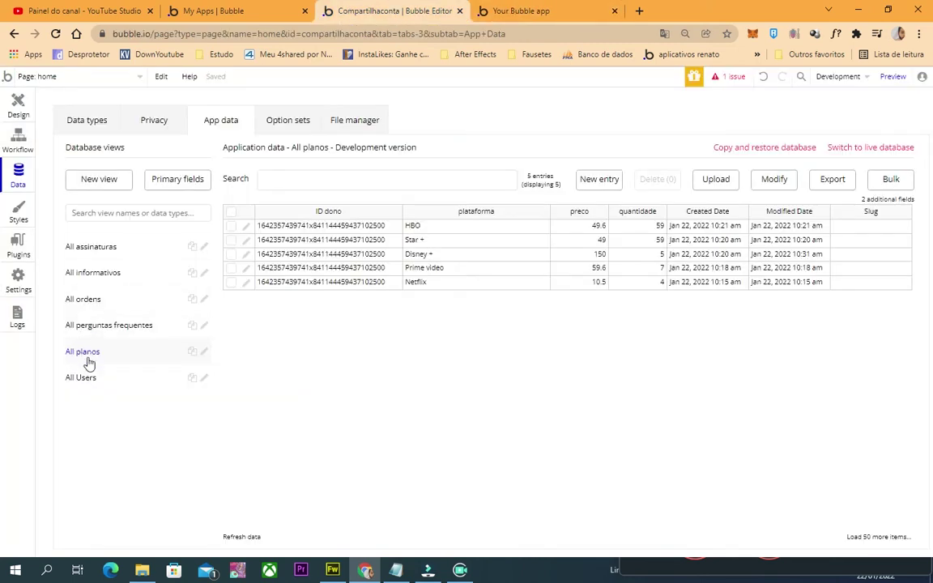
left_click(94, 366)
left_click(94, 351)
key("ctrl+l")
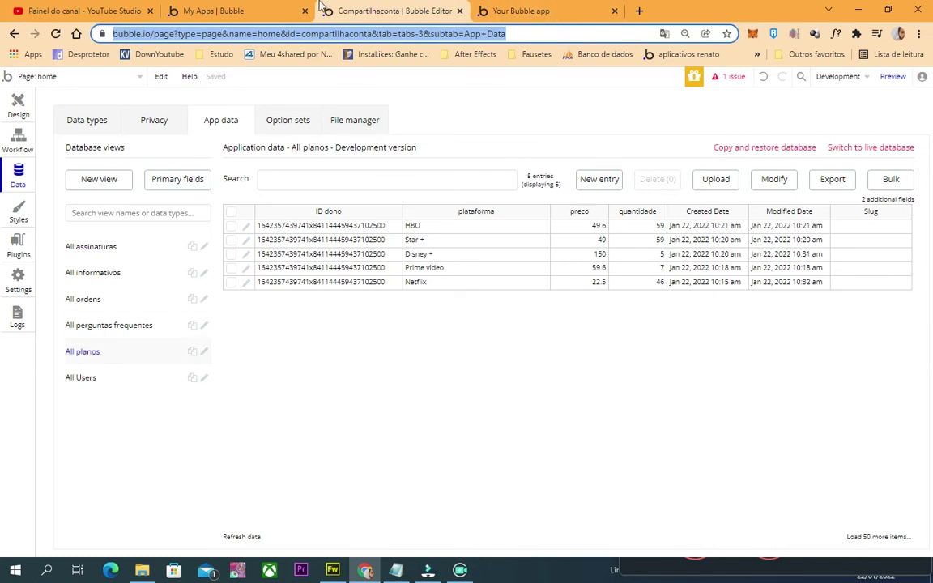
Check the preview's Alteração values for HBO Max and other plans, then reload and recheck Netflix and Prime Video
key("ctrl+Tab")
left_click(187, 273)
left_click(486, 175)
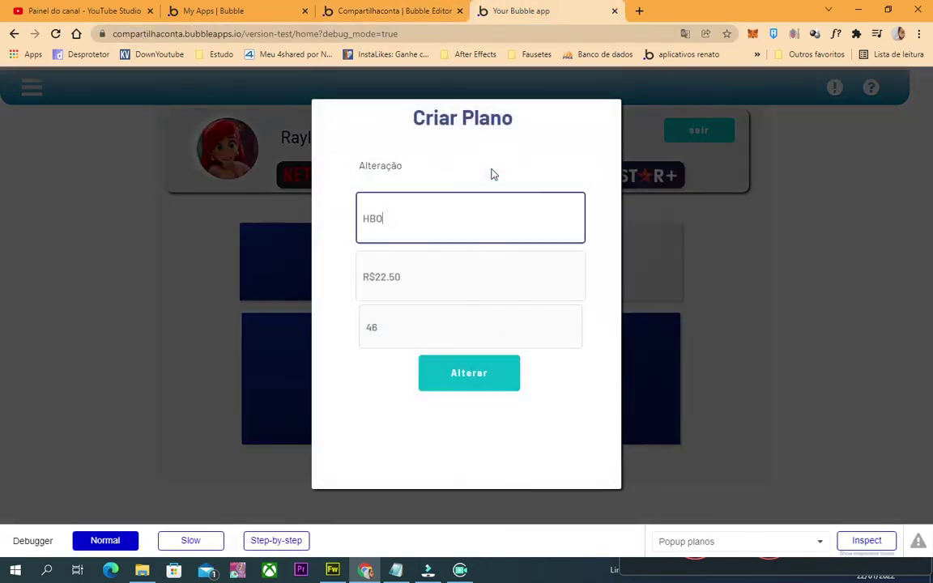
left_click(671, 217)
left_click(592, 179)
left_click(483, 318)
left_click(55, 33)
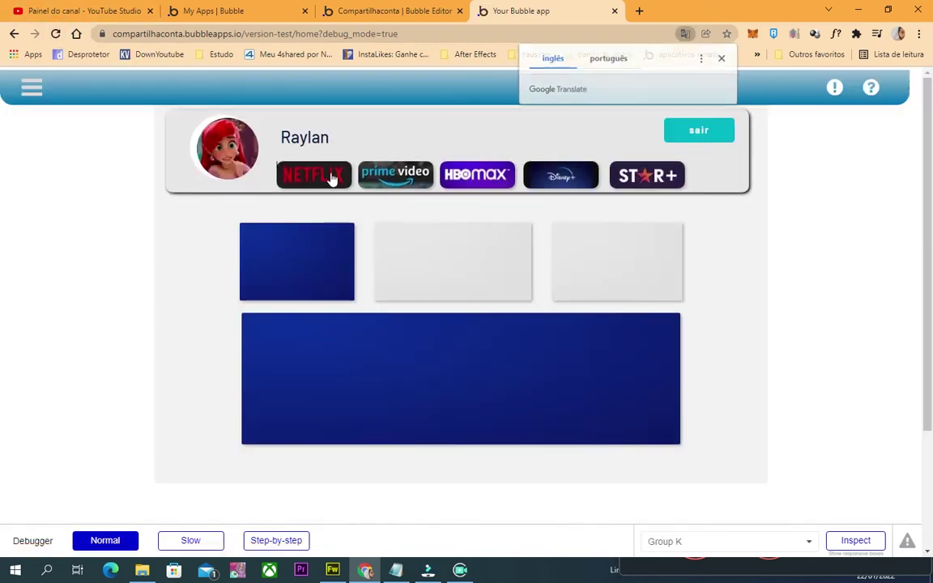
left_click(329, 177)
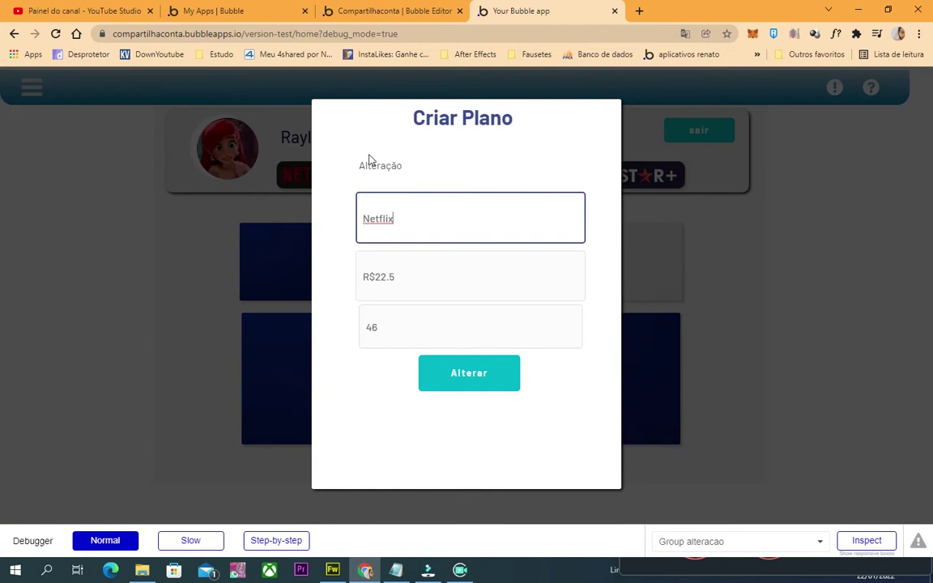
key("Escape")
left_click(417, 173)
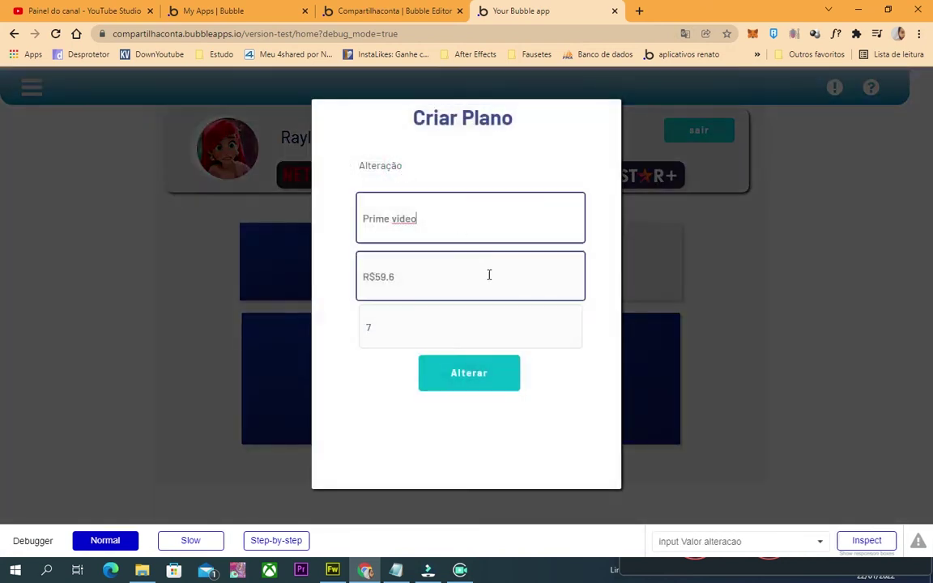
left_click(634, 207)
Add a Reset relevant inputs action to the workflow of the Salvar button in Popup planos
left_click(371, 7)
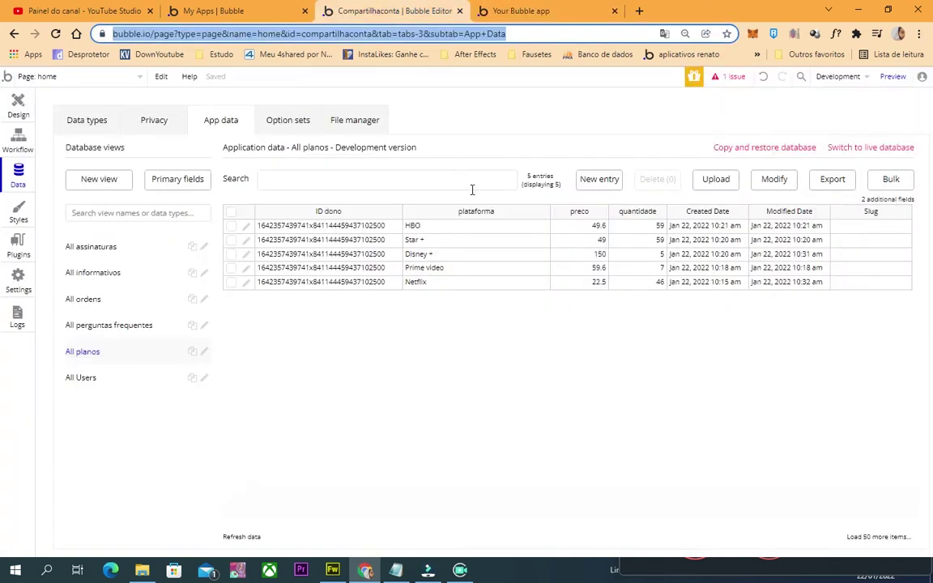
left_click(18, 105)
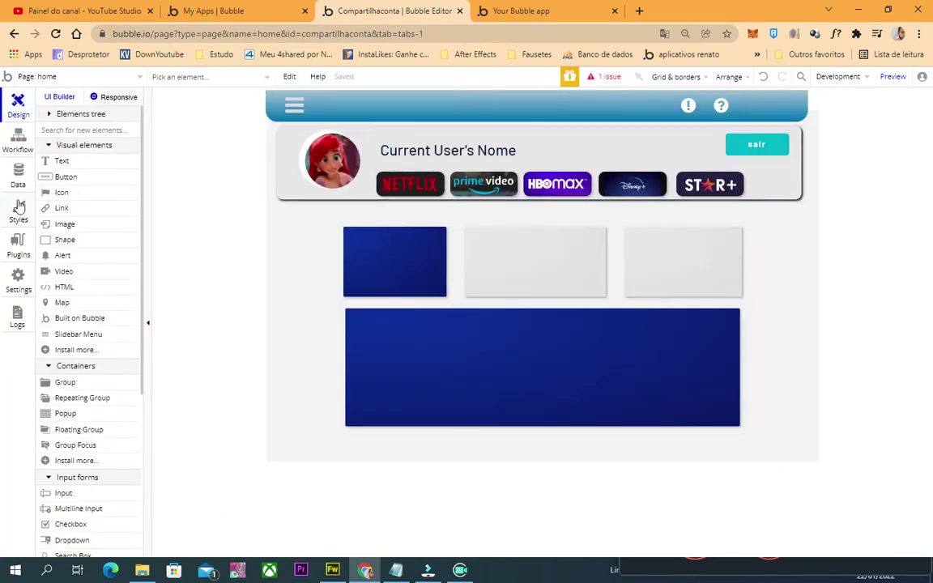
left_click(65, 116)
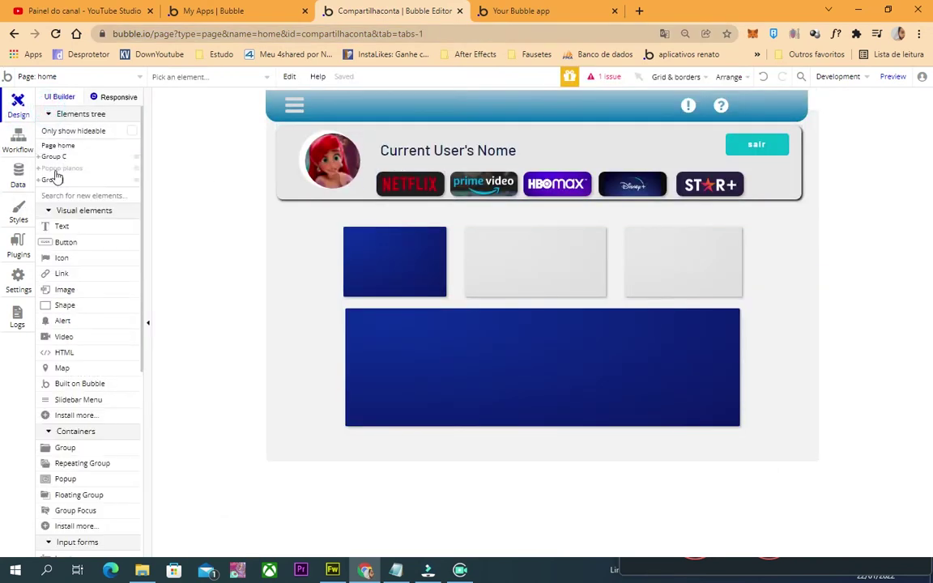
left_click(62, 168)
left_click(543, 352)
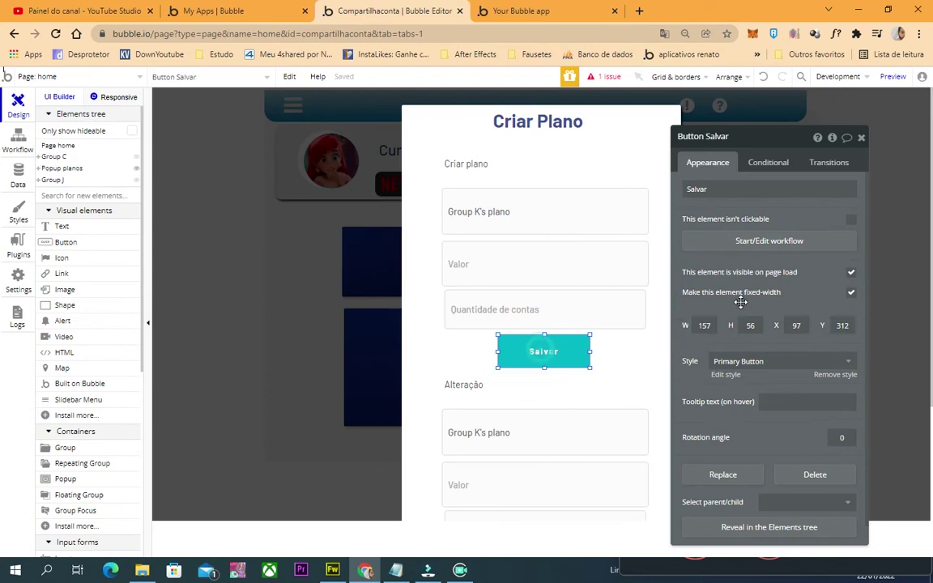
left_click(740, 243)
left_click(185, 225)
type("rese")
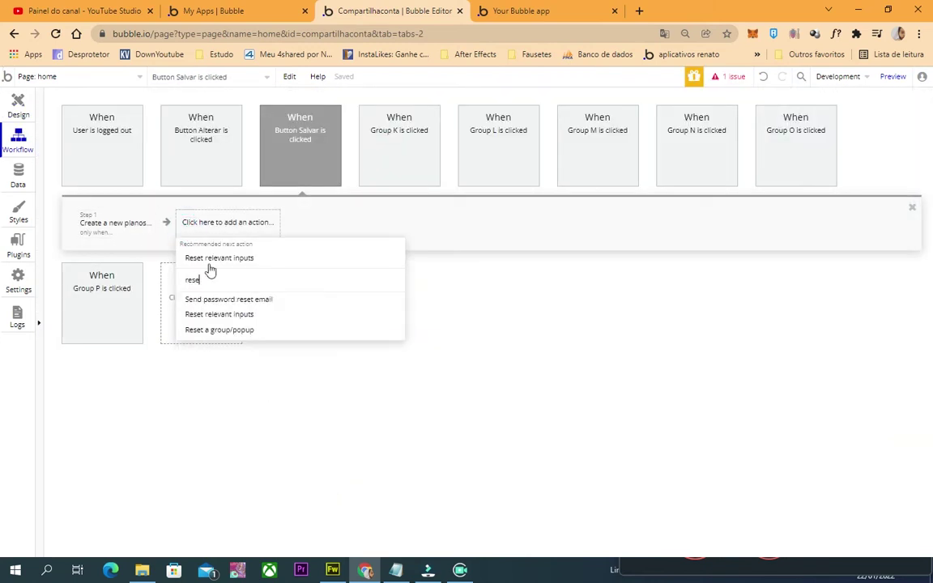
left_click(230, 314)
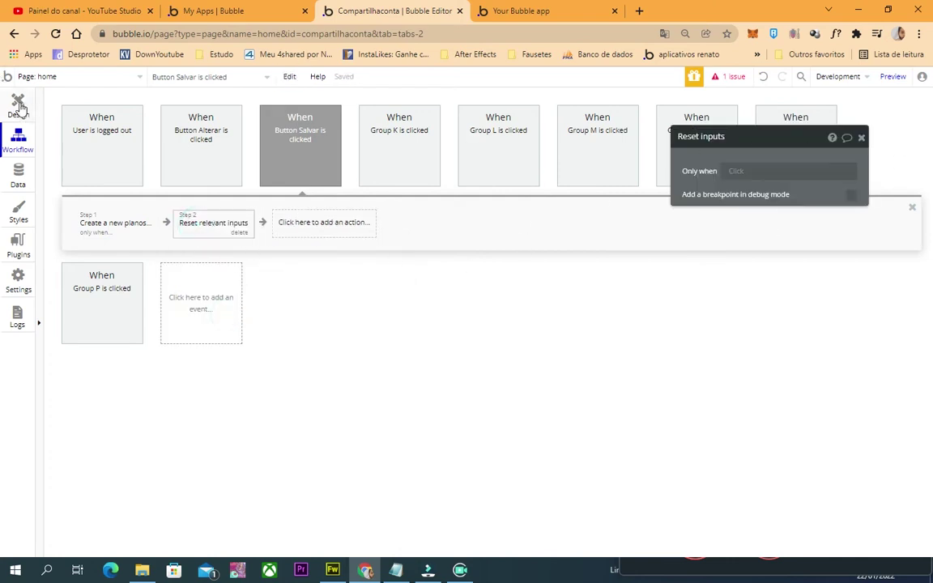
Add a Reset relevant inputs action after the plan change in the Alterar button's workflow
left_click(18, 106)
scroll(551, 441, "down", 2)
left_click(582, 415)
left_click(761, 242)
left_click(218, 223)
right_click(217, 226)
left_click(241, 232)
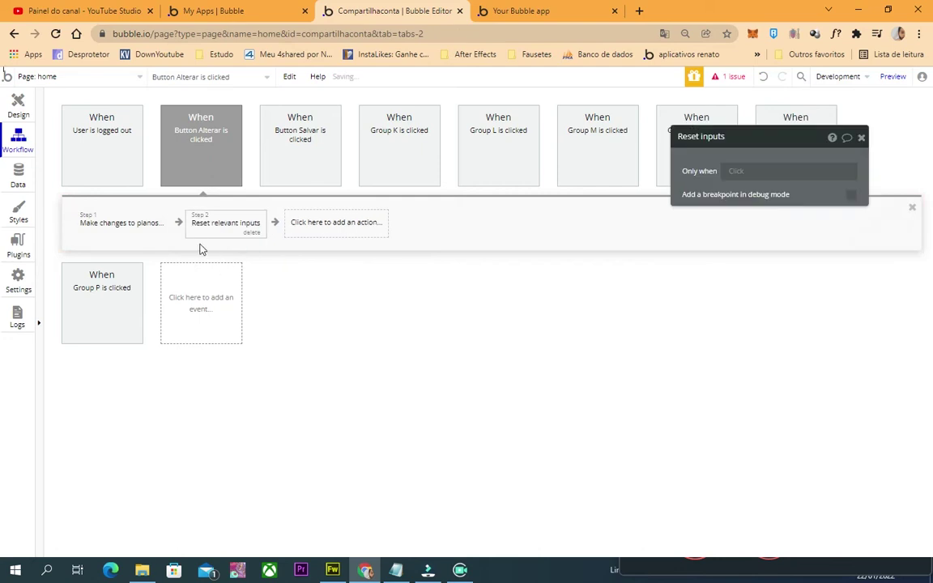
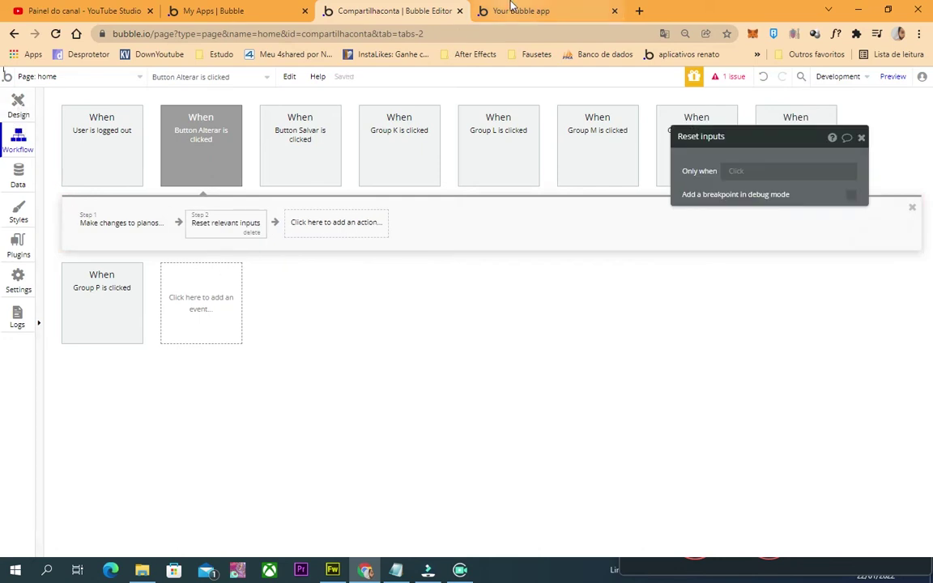
Switch to the app preview, reload the home page to load the updated version, and dismiss the translation prompt
left_click(16, 95)
left_click(519, 11)
left_click(389, 11)
left_click(511, 12)
left_click(506, 35)
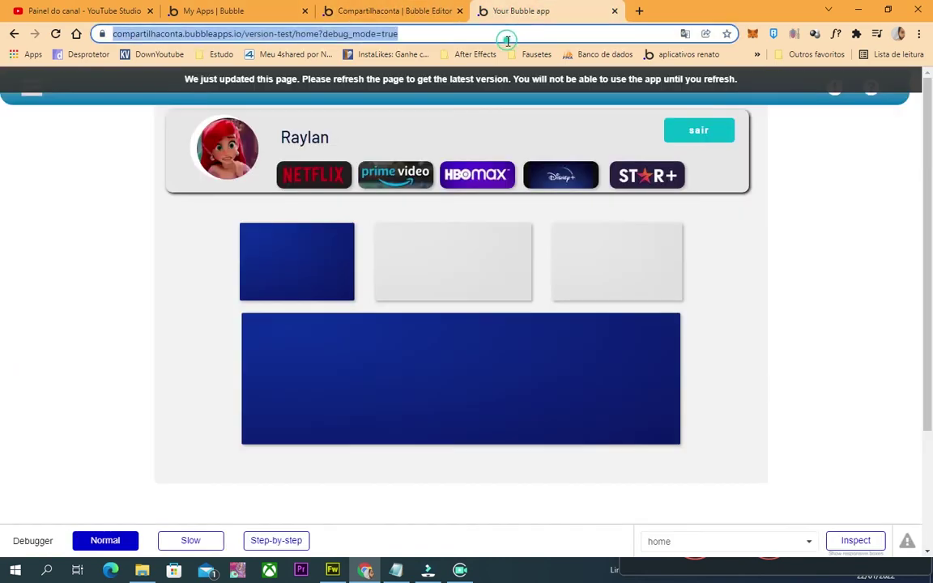
key("Return")
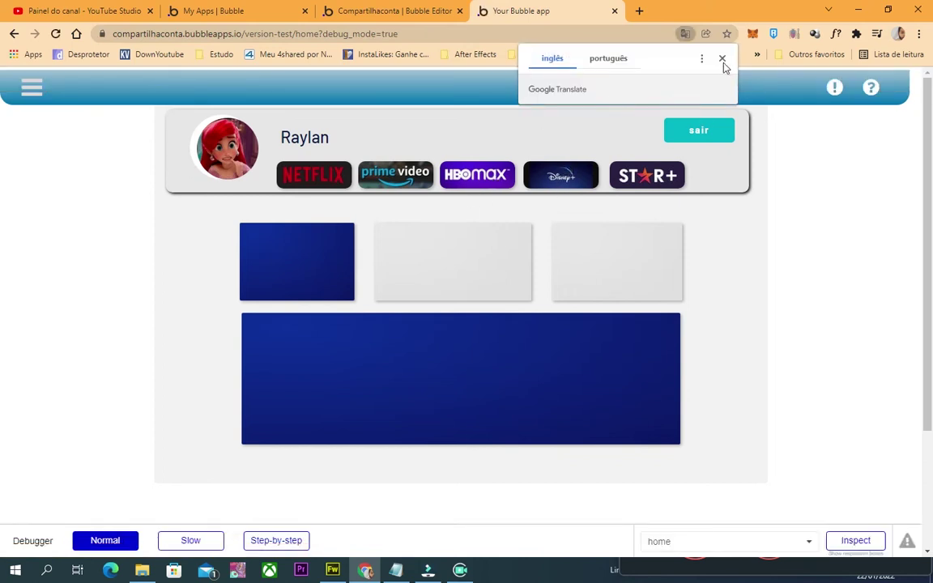
left_click(721, 59)
Submit test prices of R$5,454, R$66 and R$89 one after another for the Netflix plan in the preview's Alteração form
left_click(323, 167)
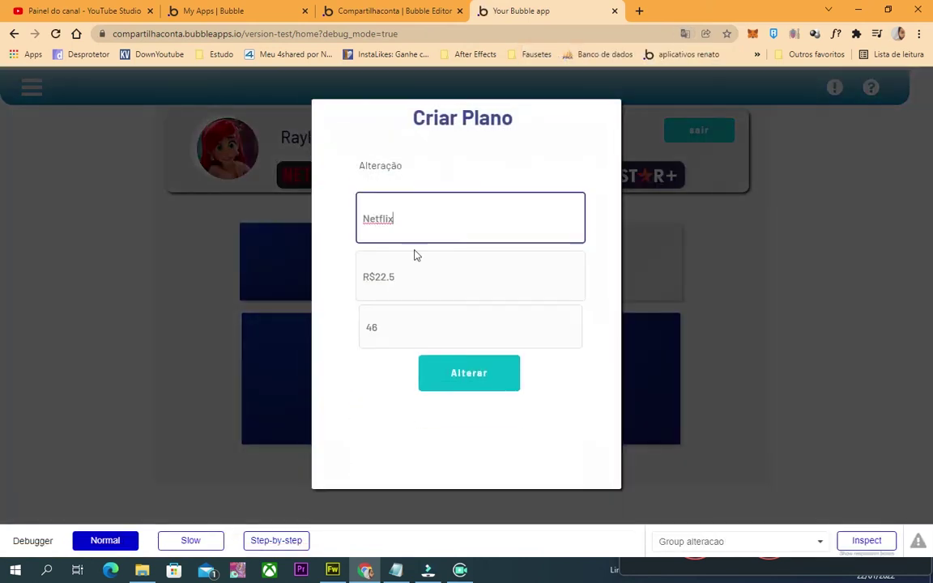
left_click(420, 280)
double_click(419, 279)
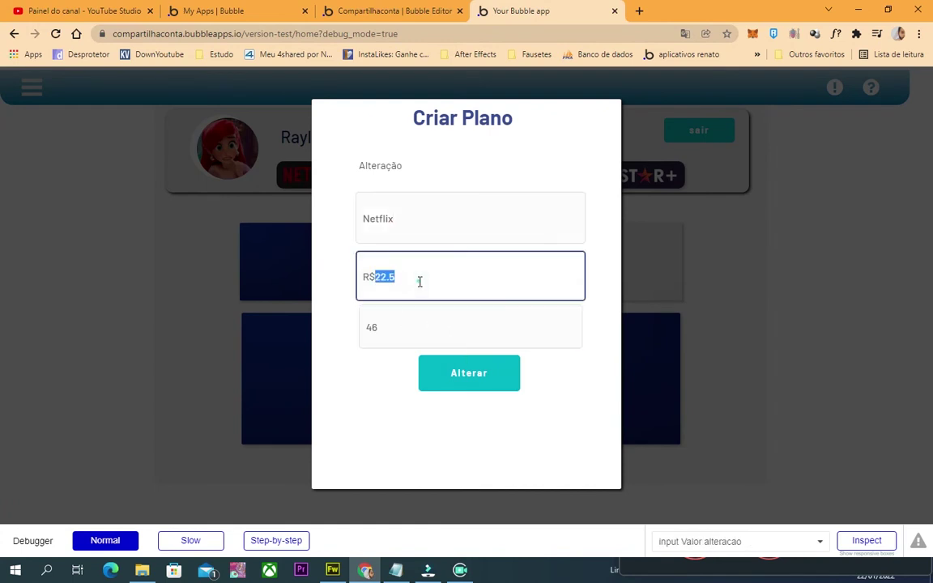
left_click(463, 374)
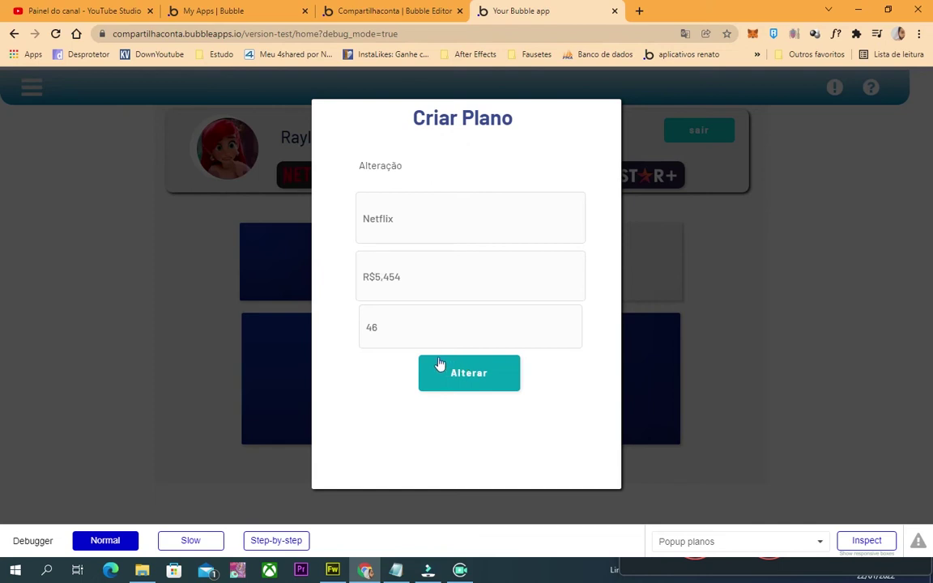
left_click(450, 308)
triple_click(452, 288)
type("66")
left_click(460, 368)
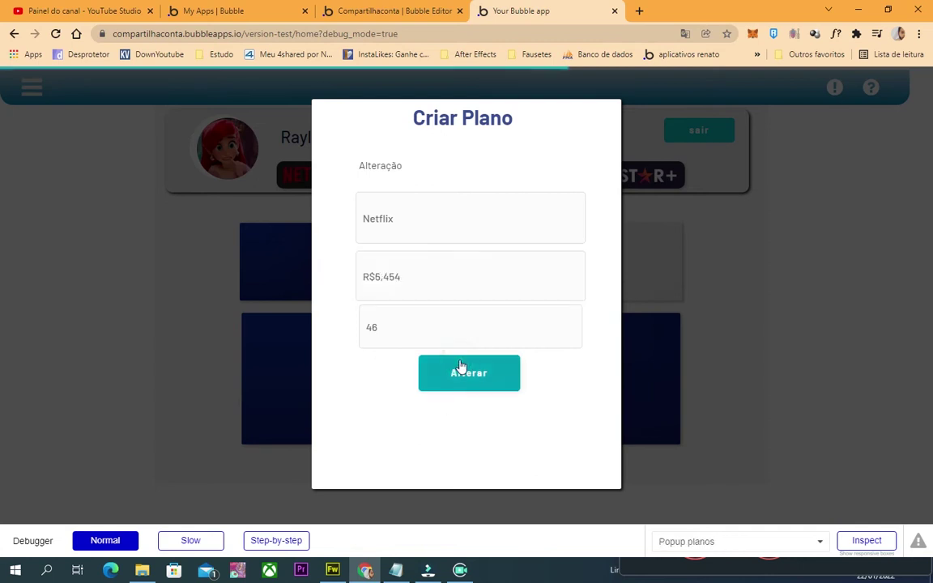
left_click(459, 295)
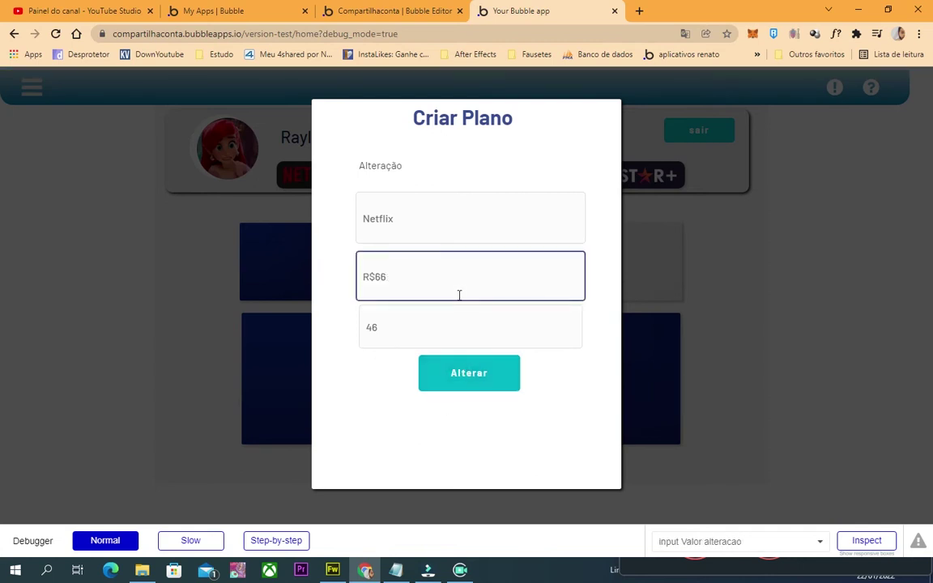
left_click(431, 341)
left_click(454, 374)
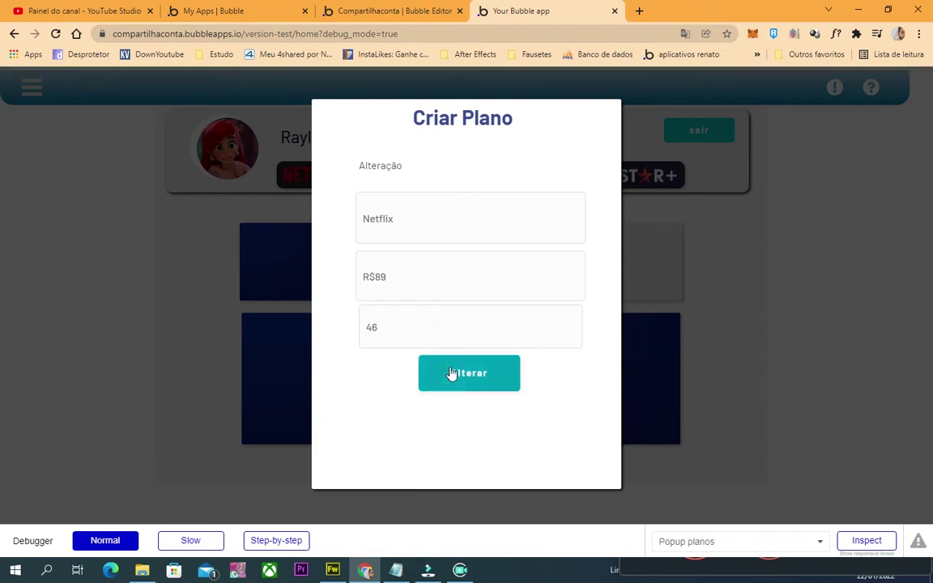
Close the Netflix popup and check the forms that open for the HBO Max and STAR+ plans in the preview
left_click(30, 313)
left_click(454, 177)
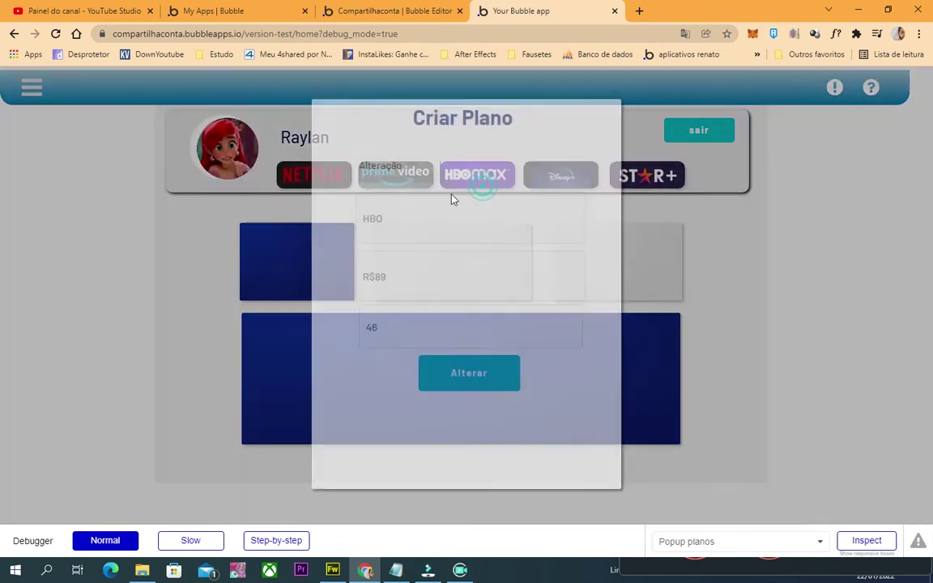
left_click(774, 233)
left_click(642, 179)
left_click(228, 278)
Return to the Bubble editor and open the workflow of the Salvar button
left_click(423, 6)
left_click(566, 199)
left_click(566, 200)
left_click(754, 245)
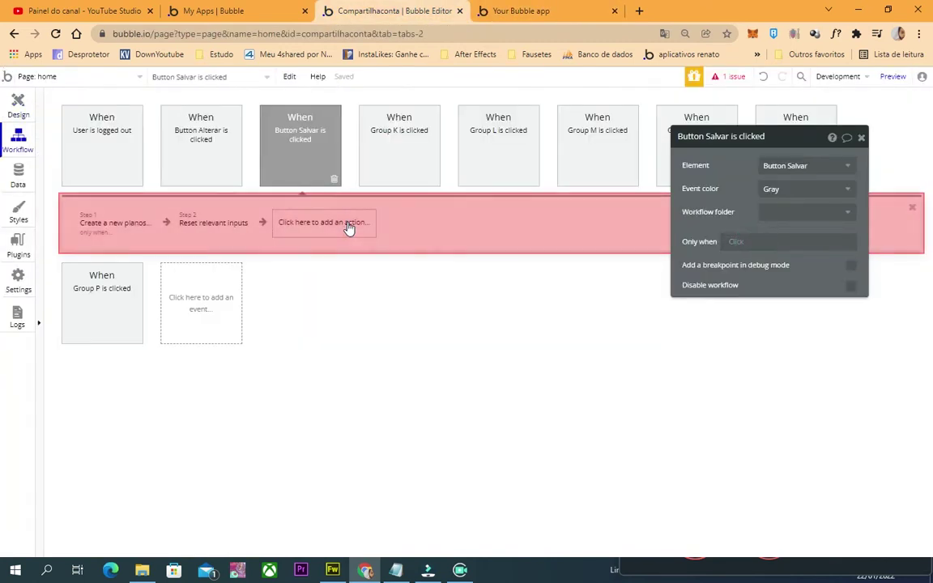
left_click(348, 222)
mouse_move(316, 408)
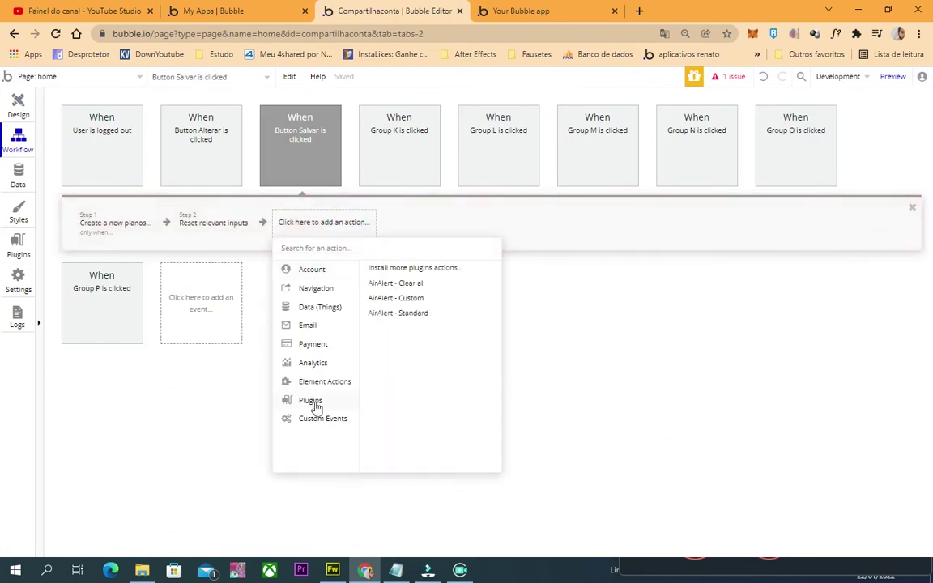
left_click(409, 287)
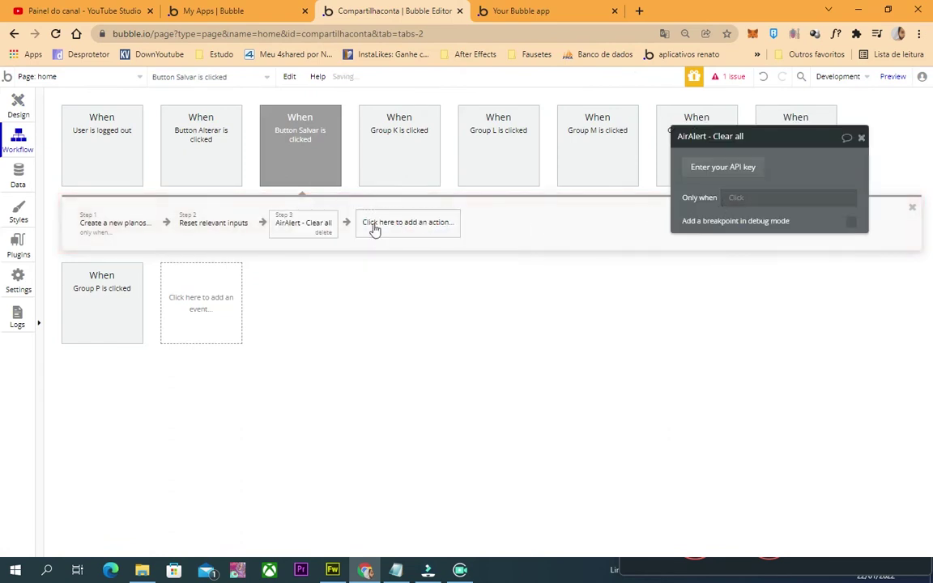
key("ctrl+z")
Add an AirAlert - Standard action to the Salvar workflow with the heading "Parabens" and the message "Plano criado"
left_click(338, 222)
mouse_move(330, 408)
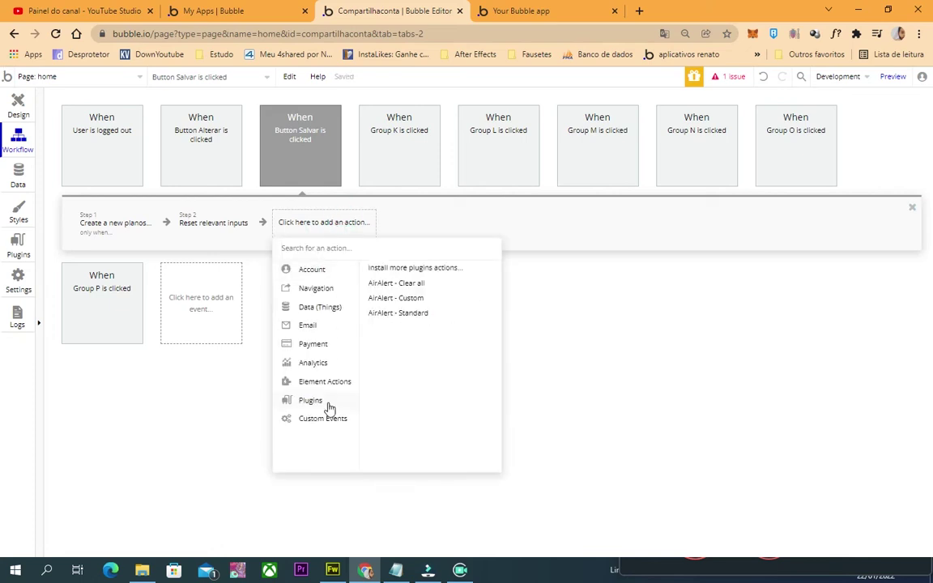
left_click(427, 313)
left_click(781, 197)
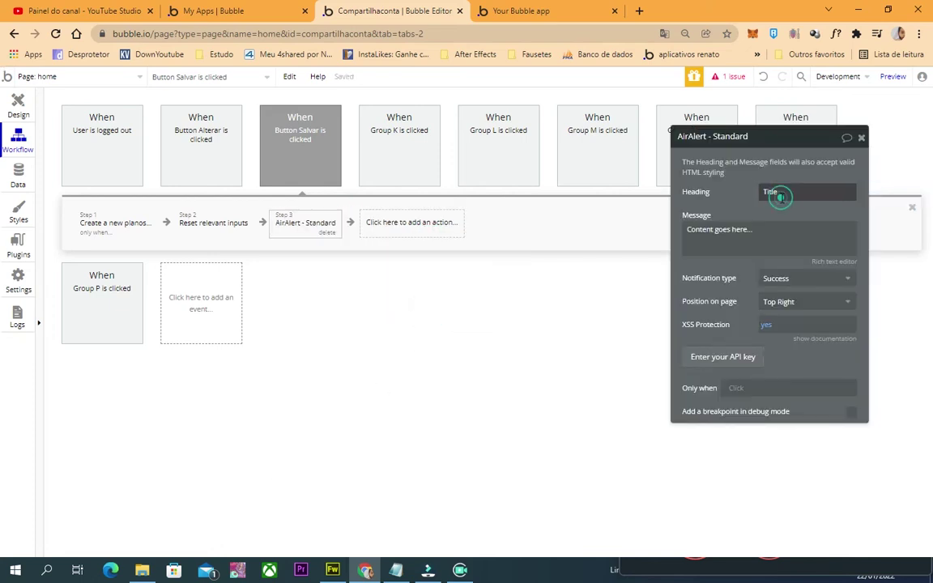
double_click(794, 193)
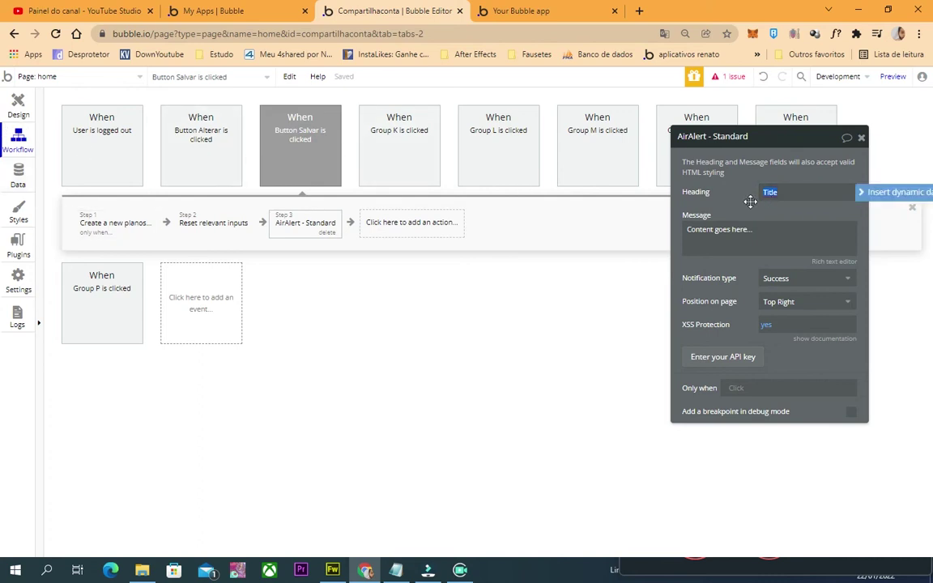
type("Palno")
type("Parabens")
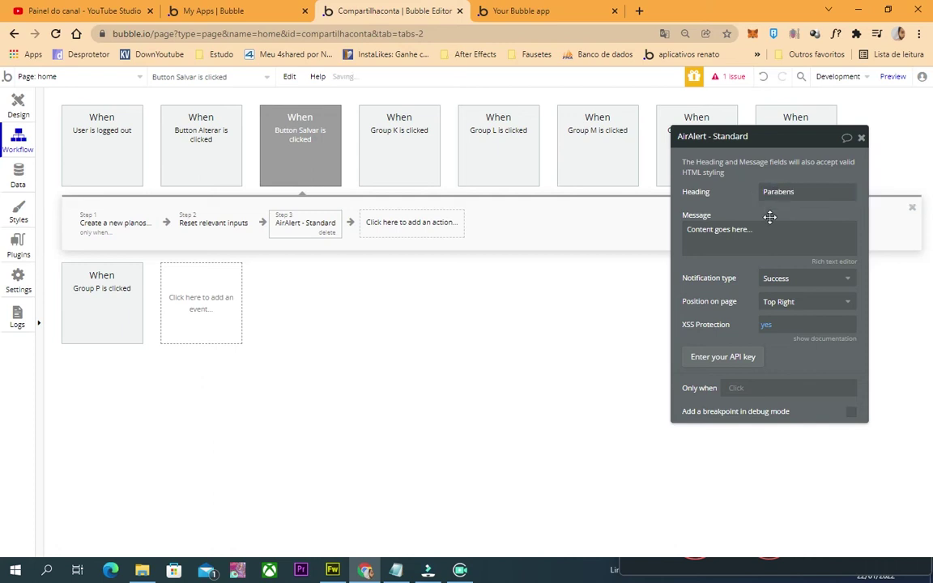
left_click(769, 233)
type("Plano c")
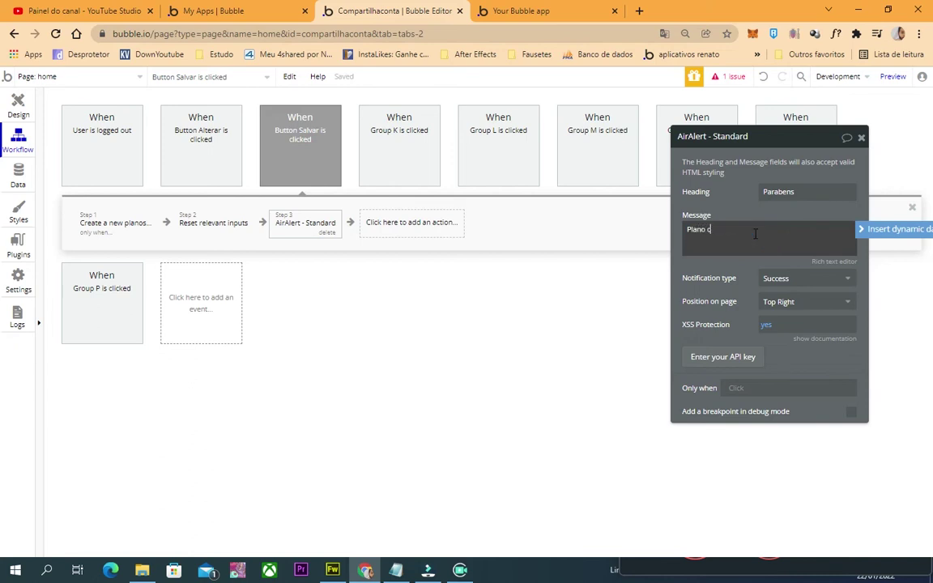
left_click(861, 138)
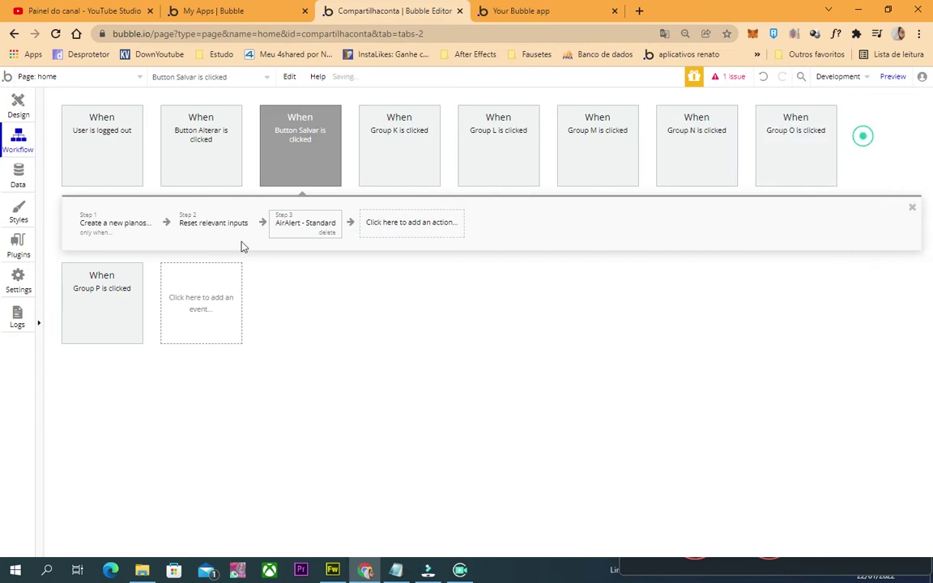
Add a Hide an element action for Popup planos at the end of the Salvar workflow
left_click(396, 230)
type("hid")
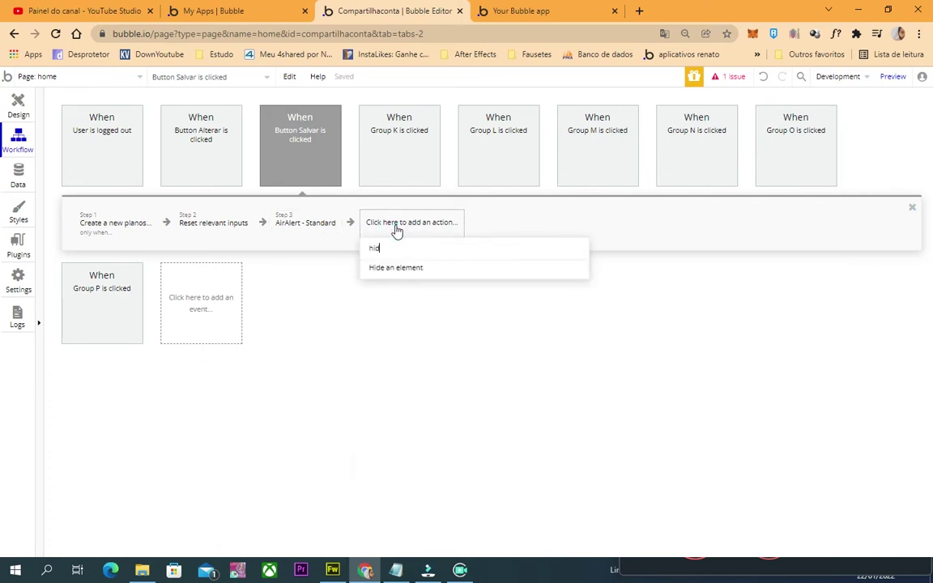
left_click(425, 274)
left_click(784, 165)
left_click(814, 208)
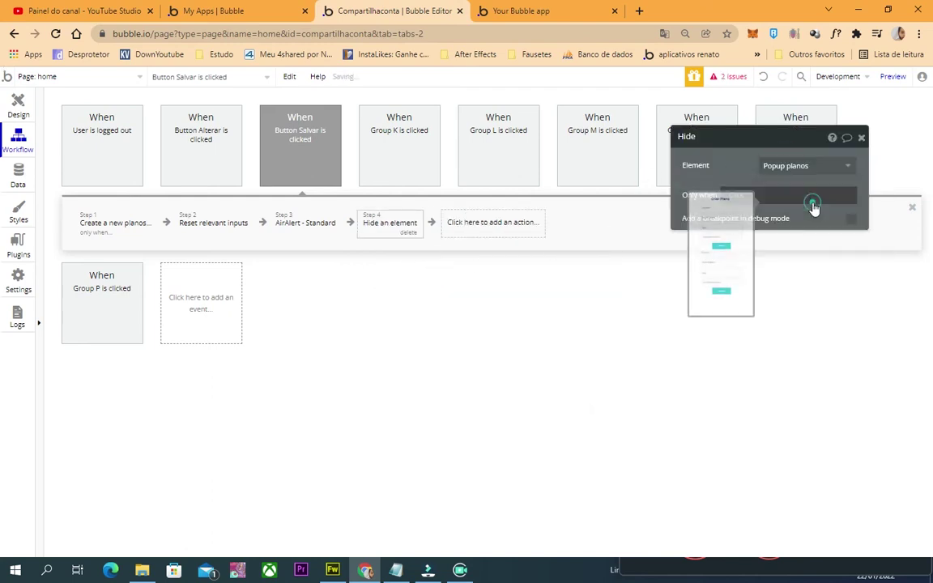
Copy the AirAlert - Standard action from the Salvar workflow and paste it as the last action of the Alterar workflow
left_click(304, 223)
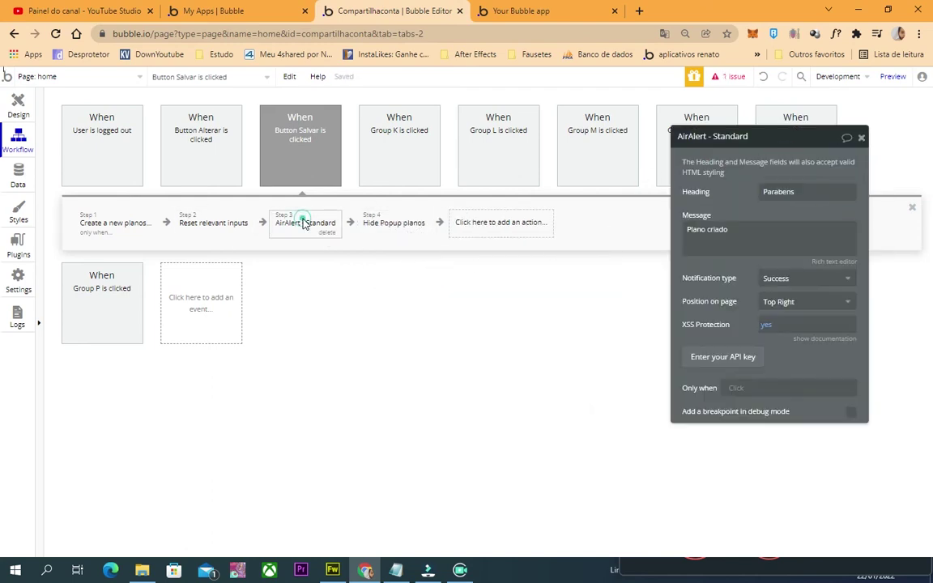
left_click(18, 105)
left_click(535, 417)
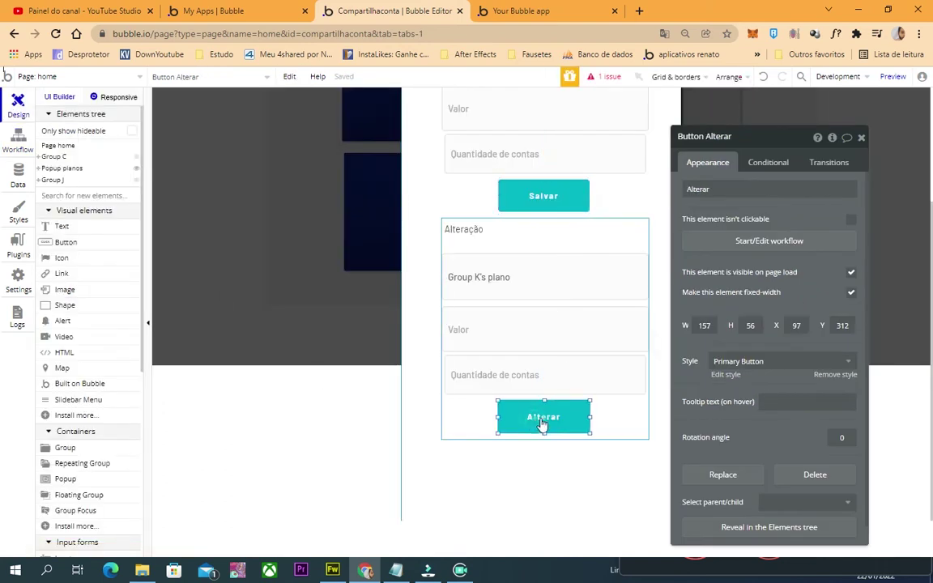
left_click(770, 242)
right_click(343, 225)
left_click(391, 235)
Change the message of the Alterar workflow's AirAlert action to "Plano alterado."
left_click(771, 235)
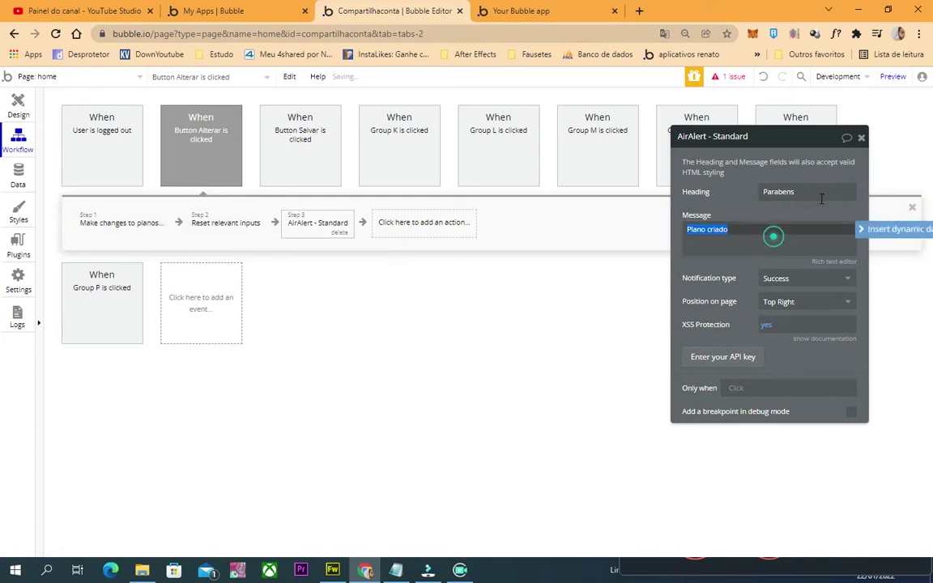
left_click(818, 194)
left_click(764, 227)
triple_click(701, 230)
left_click(707, 230)
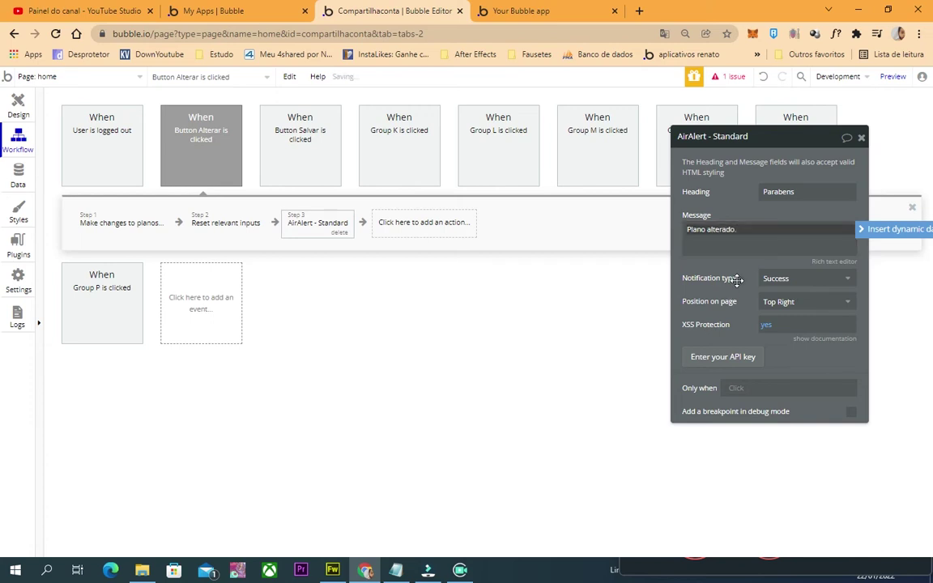
left_click(666, 248)
Copy the Hide Popup planos action from the Salvar workflow and paste it at the end of the Alterar workflow
left_click(19, 106)
left_click(551, 197)
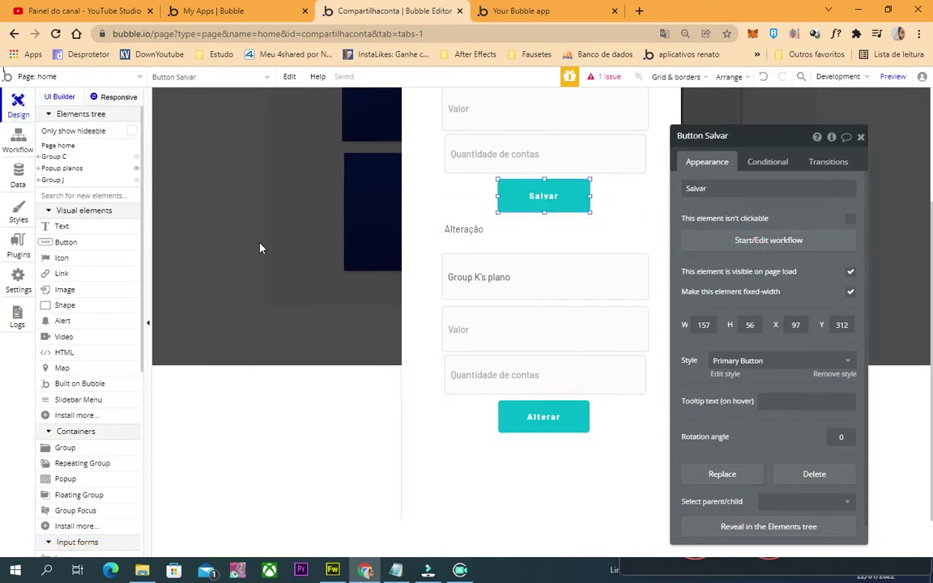
left_click(764, 241)
left_click(389, 222)
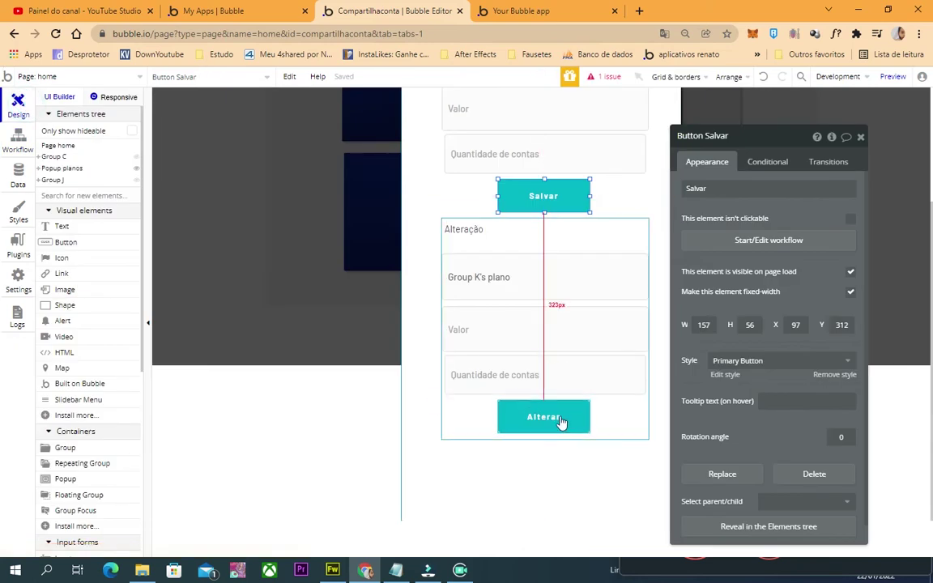
left_click(558, 416)
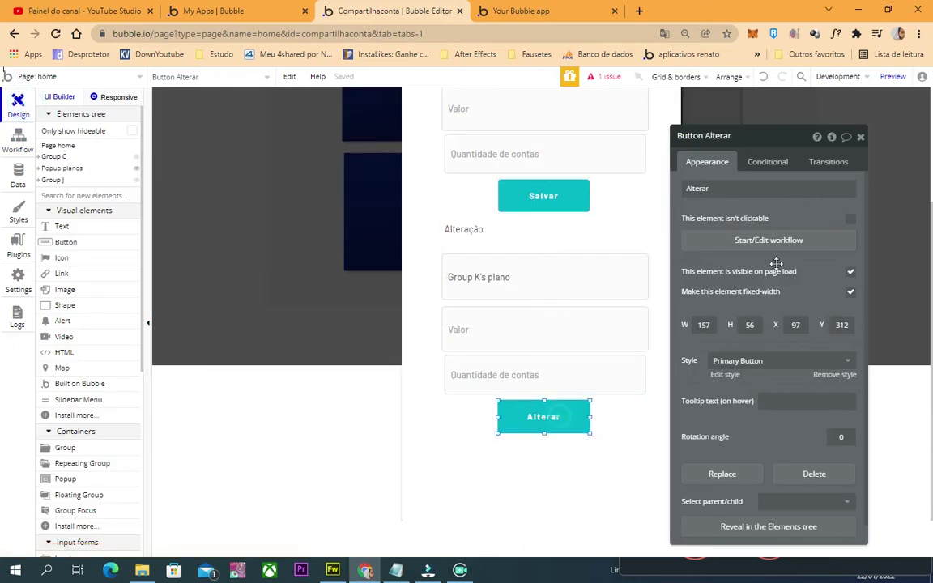
left_click(783, 241)
right_click(421, 226)
left_click(429, 229)
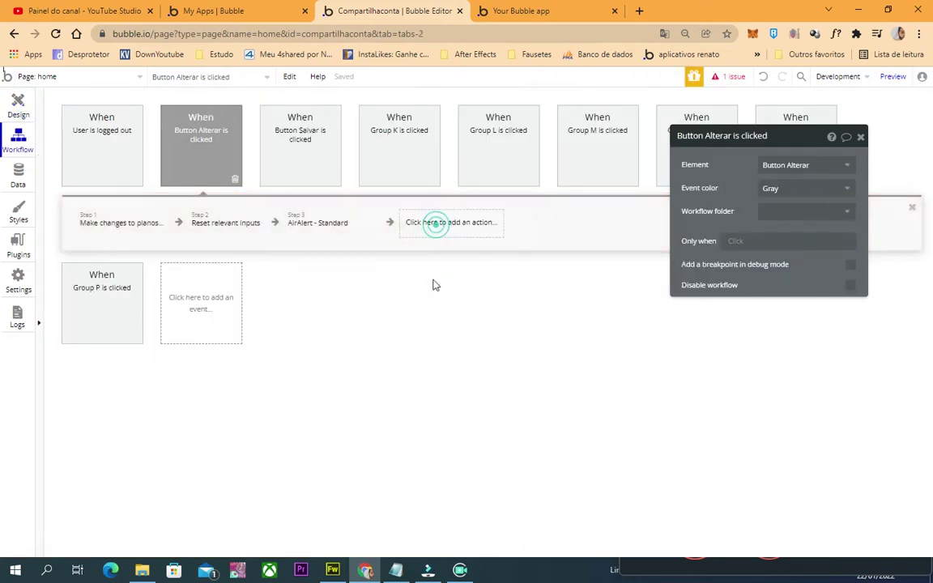
Place an icon of about 47 × 46 px in the upper right corner of Popup planos and make it the fa-remove X symbol
left_click(30, 109)
scroll(523, 354, "up", 2)
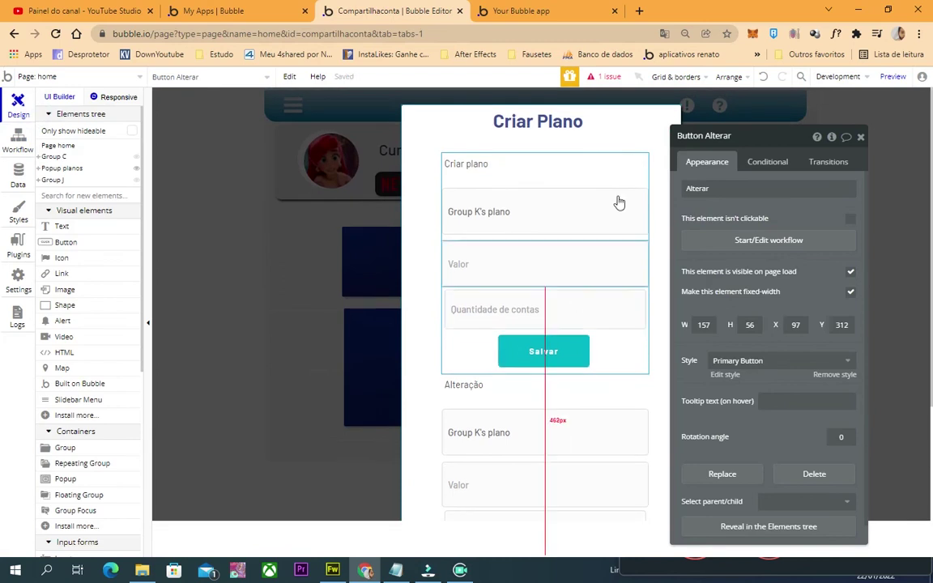
left_click(72, 259)
mouse_move(649, 108)
left_mouse_down()
mouse_move(678, 149)
mouse_move(677, 136)
left_mouse_up()
left_click(819, 187)
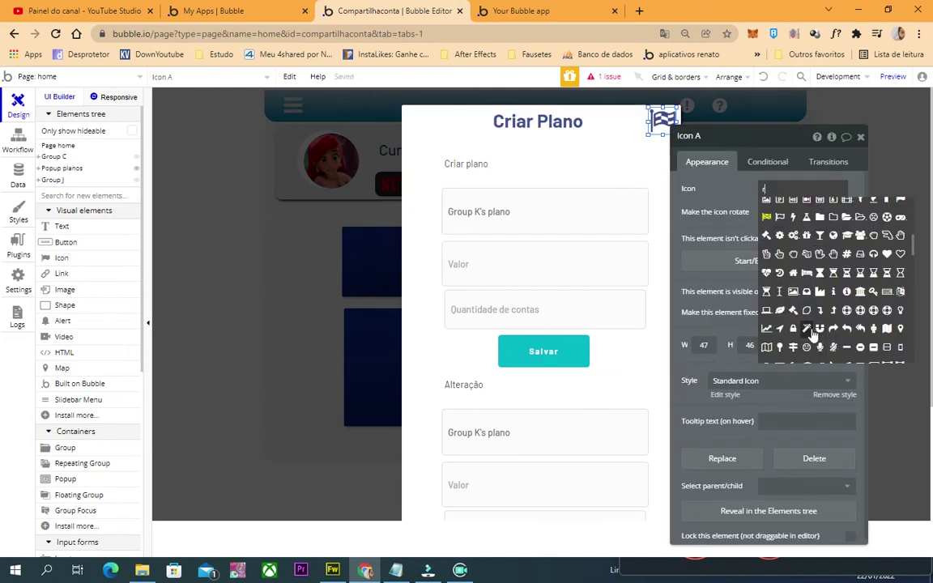
type("r")
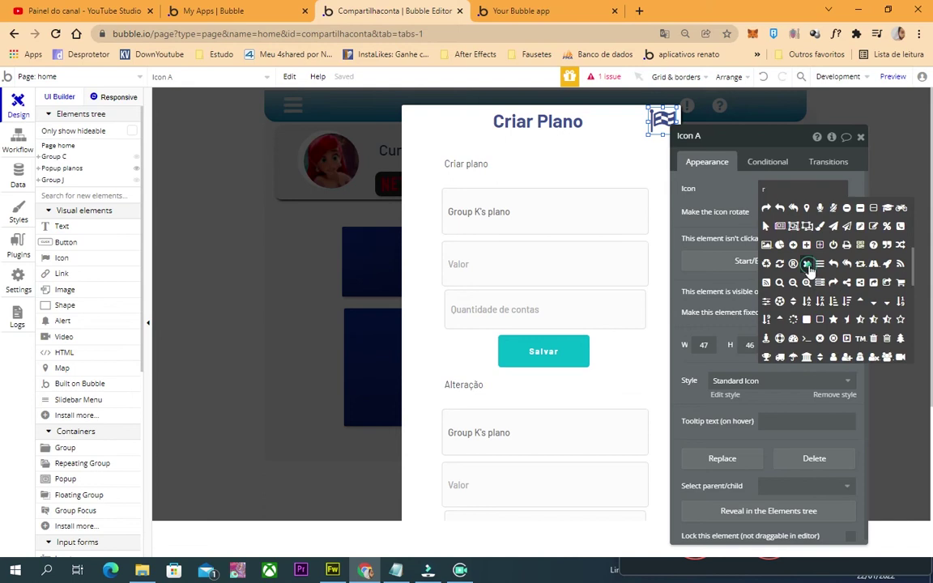
left_click(808, 266)
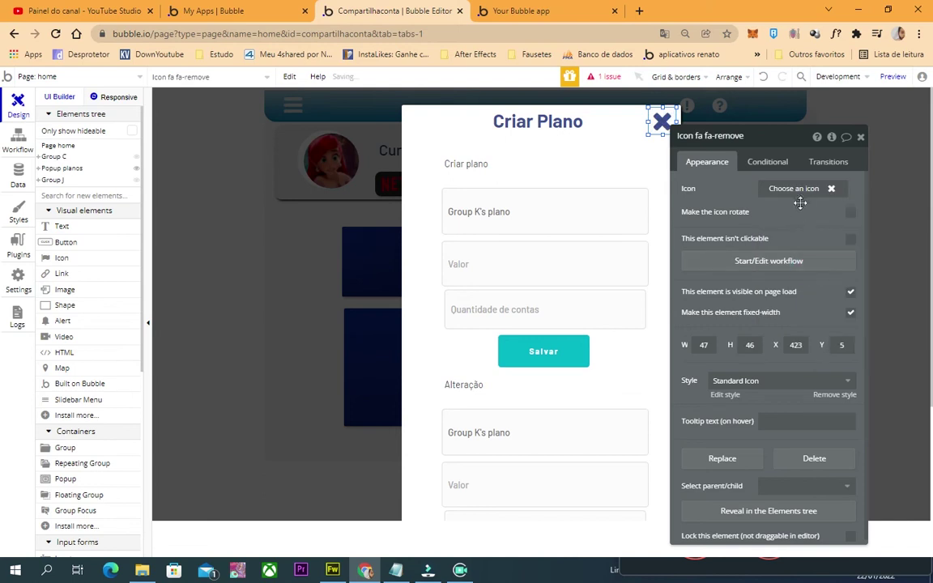
Remove the X icon's style, colour it #000000, and move it into the popup's corner at X 431, Y 0
left_click(835, 394)
left_click(782, 212)
key("ctrl+a")
type("#000000")
left_click(663, 125)
left_click_drag(663, 130, 666, 130)
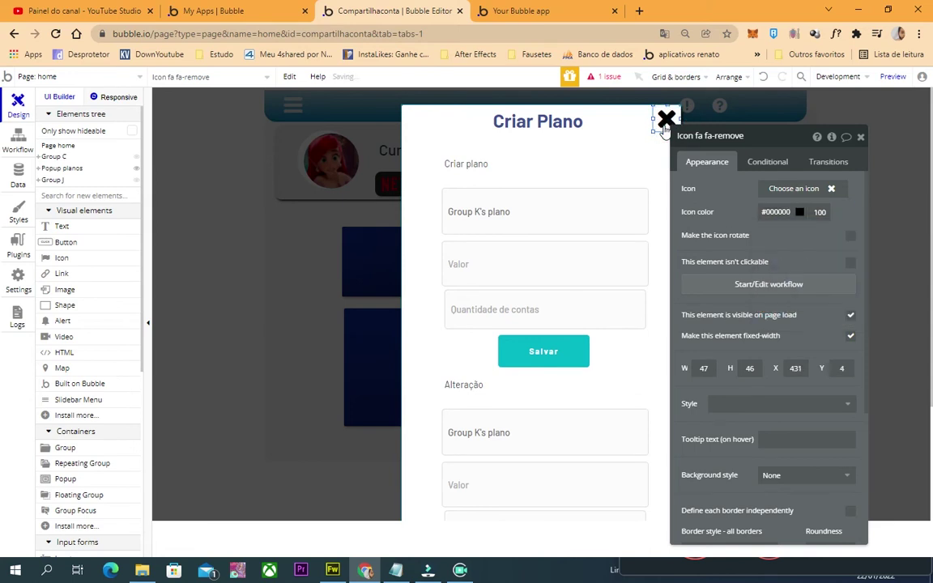
left_click(665, 122)
left_click_drag(665, 122, 683, 147)
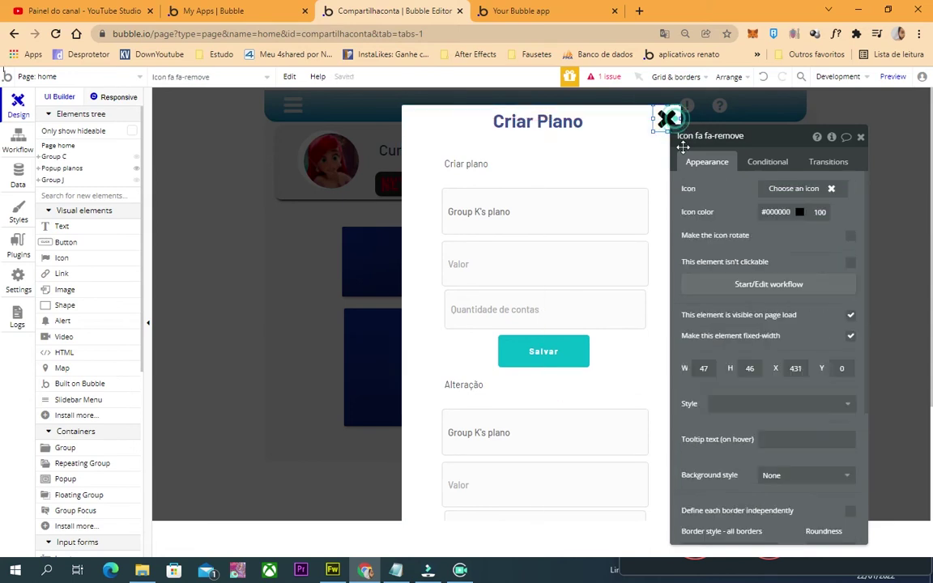
left_click(663, 148)
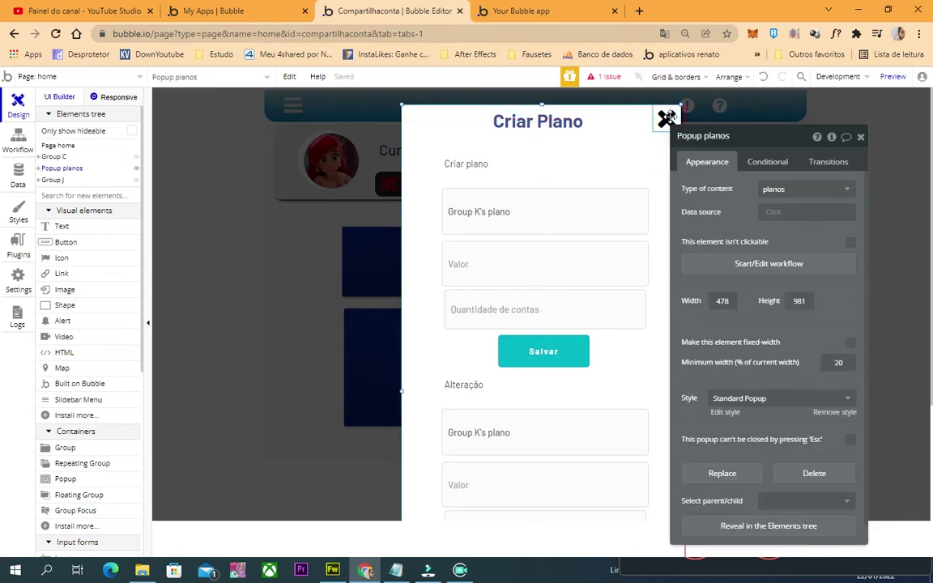
Create a click workflow for the popup's X icon with an action that hides Popup planos
left_click(666, 120)
left_click(764, 285)
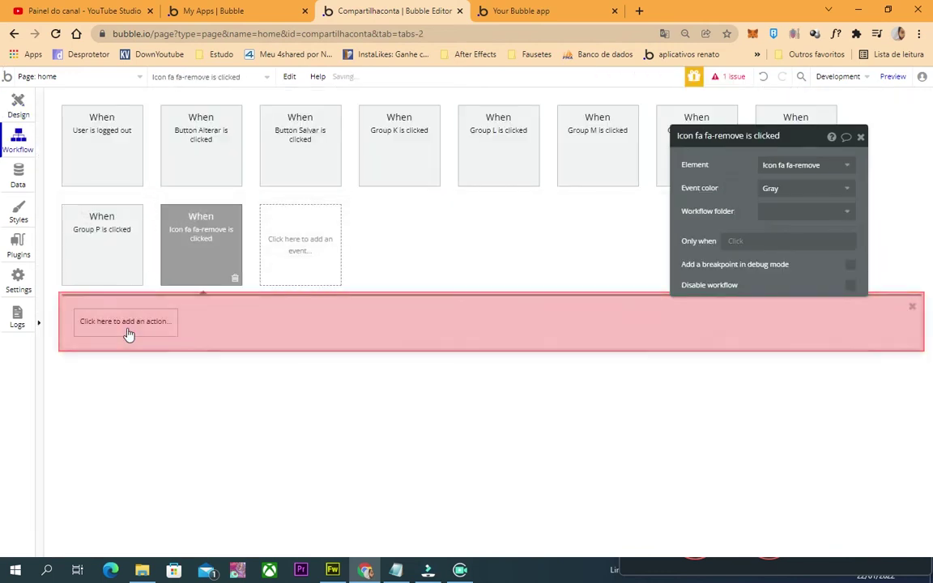
left_click(129, 324)
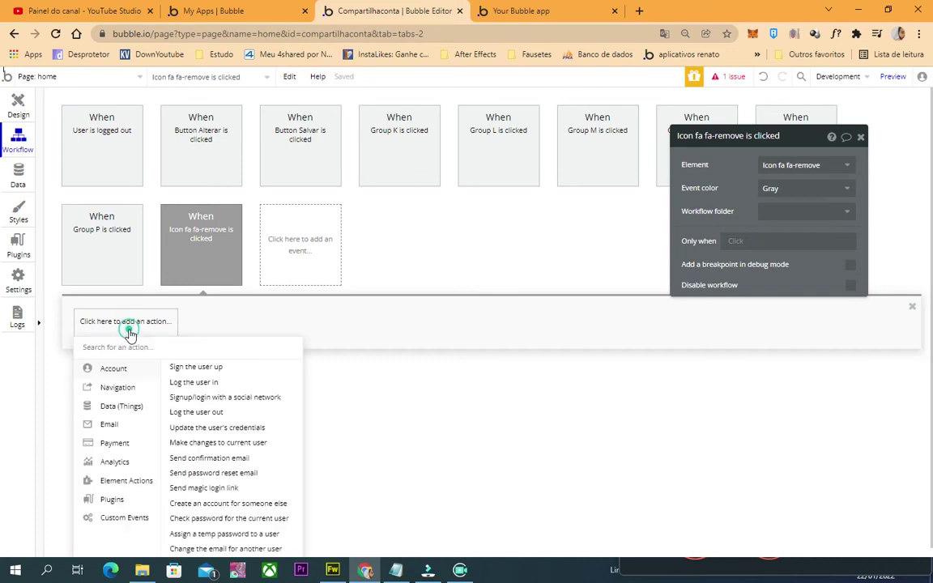
type("hide")
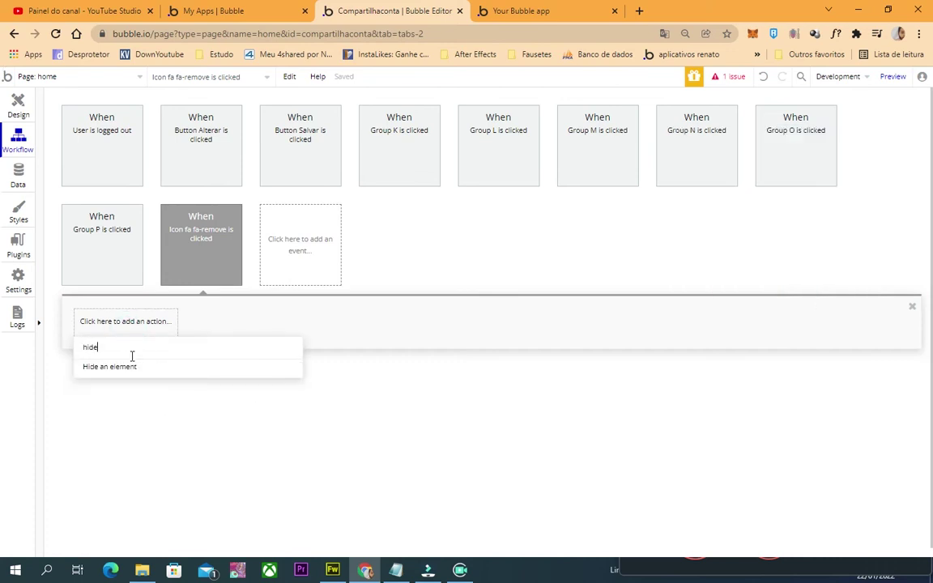
left_click(128, 367)
left_click(766, 166)
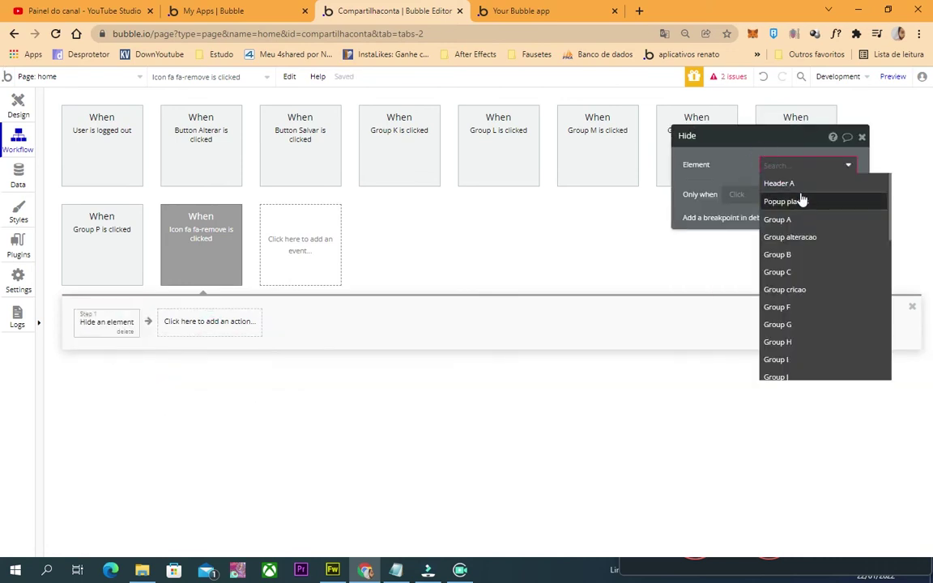
left_click(808, 203)
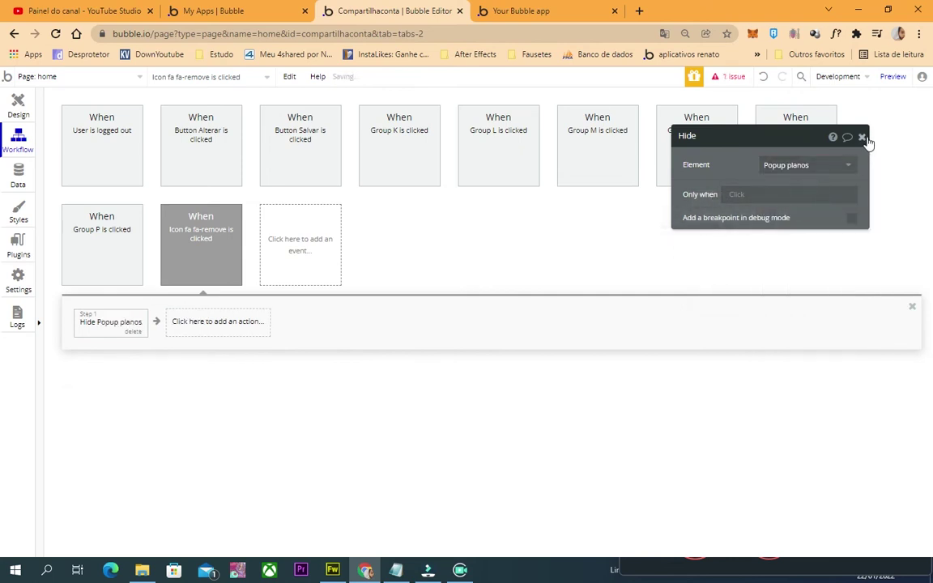
left_click(862, 137)
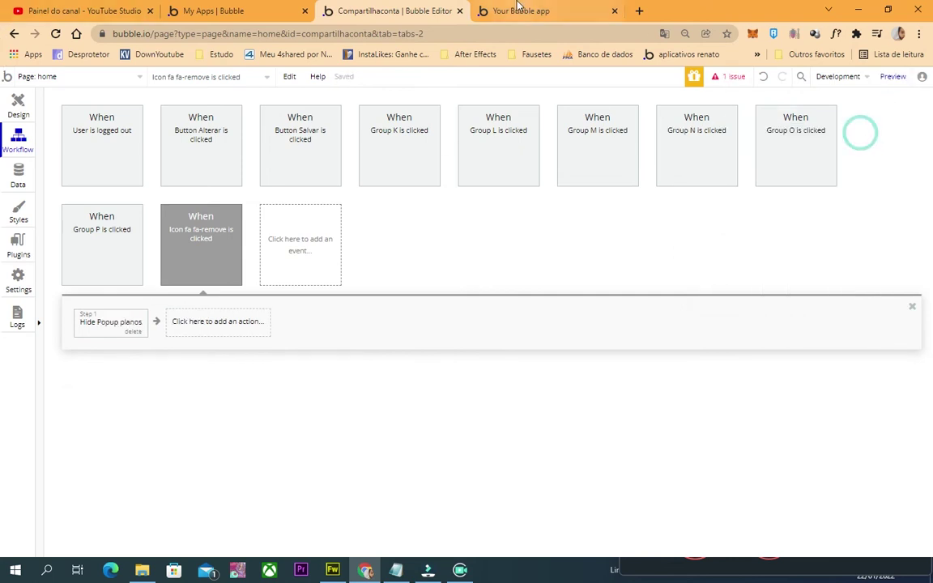
Reload the app preview and test opening and closing the plan popup for HBO Max, Netflix, Prime Video and Star+
left_click(518, 10)
left_click(521, 33)
key("Return")
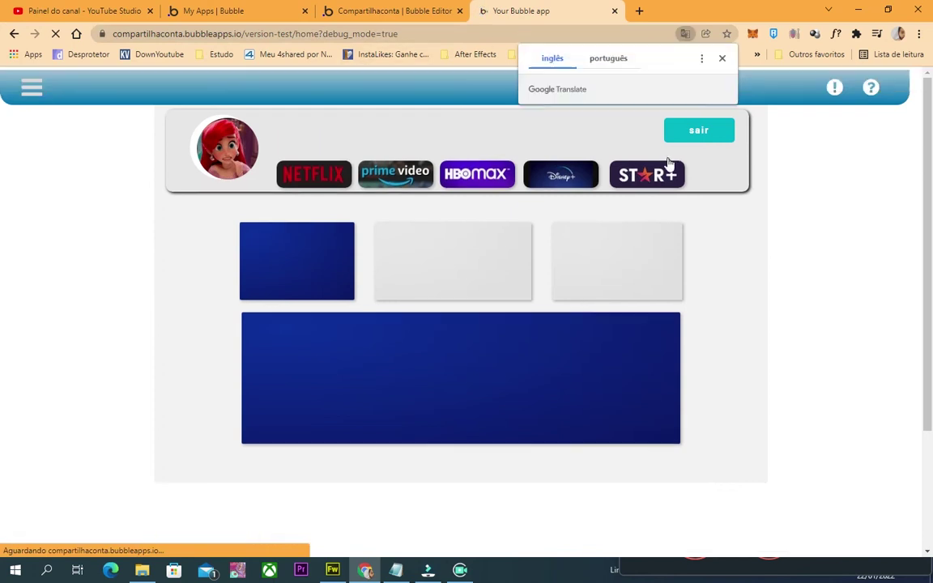
left_click(452, 187)
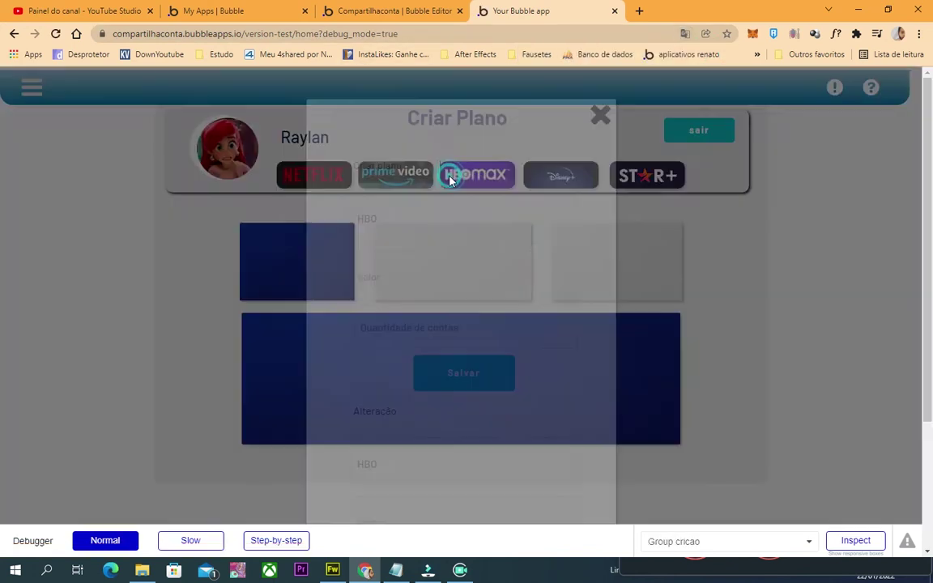
left_click(606, 115)
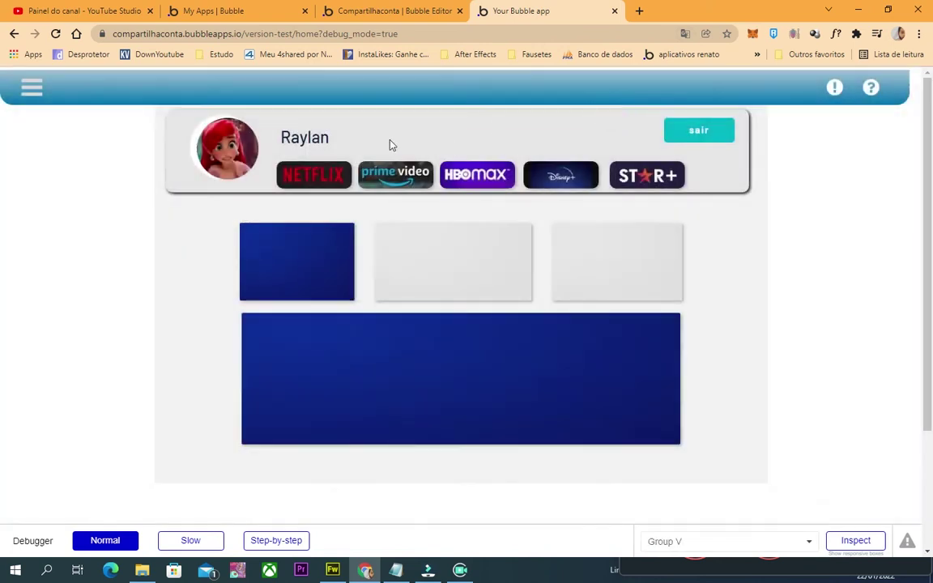
left_click(337, 170)
left_click(606, 115)
left_click(396, 175)
left_click(606, 116)
left_click(648, 167)
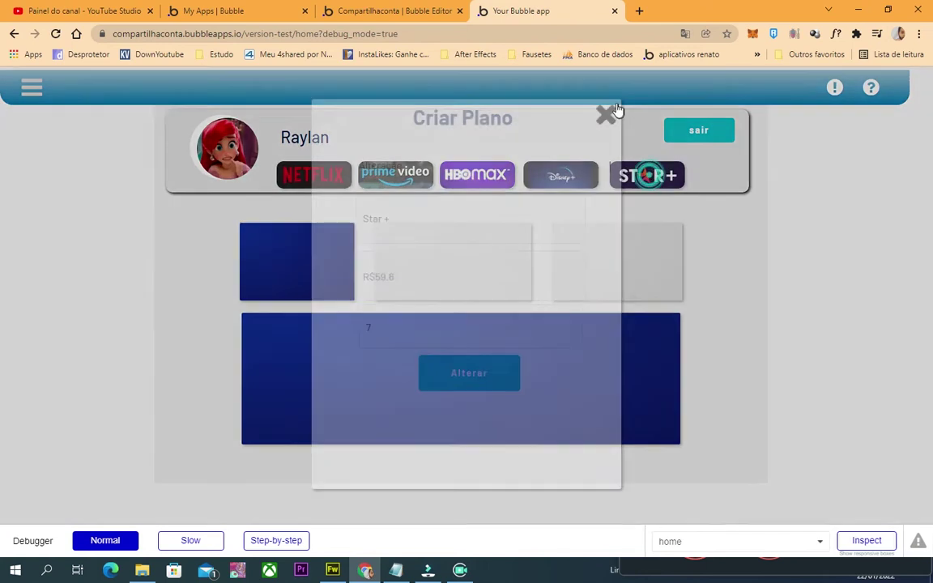
left_click(608, 117)
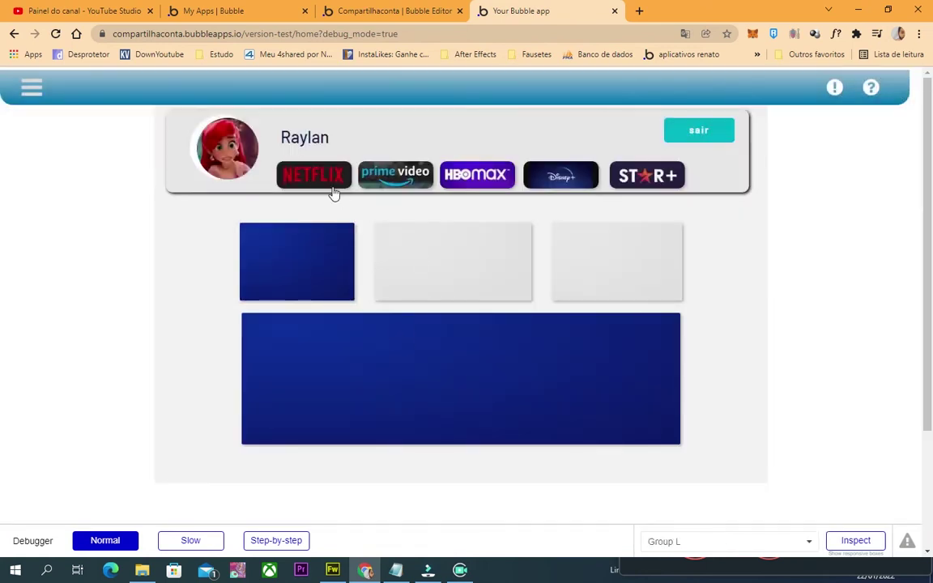
In the preview, change the Netflix plan's value to R$15 and its account quantity to 4, and submit the change
left_click(333, 192)
left_click(418, 285)
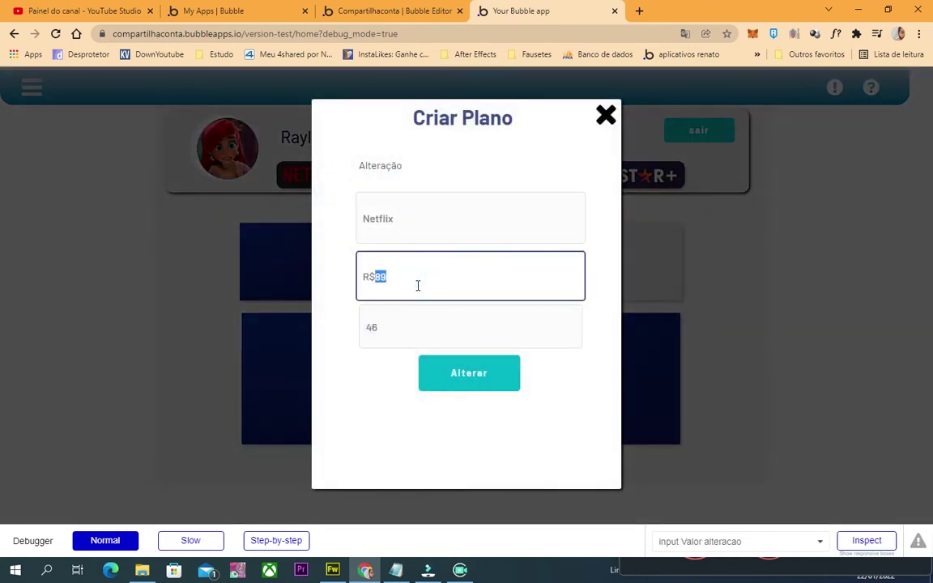
left_click(427, 316)
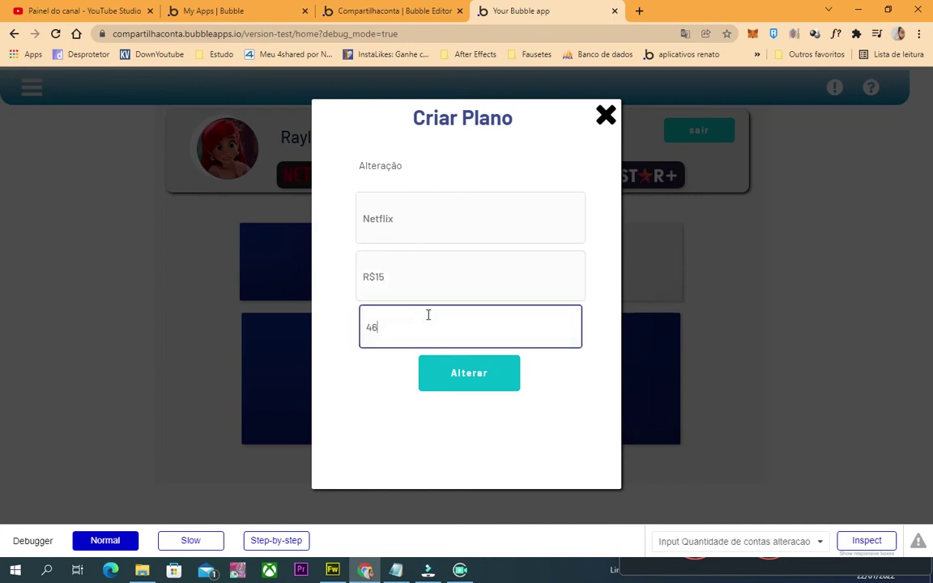
double_click(413, 323)
type("4")
left_click(500, 377)
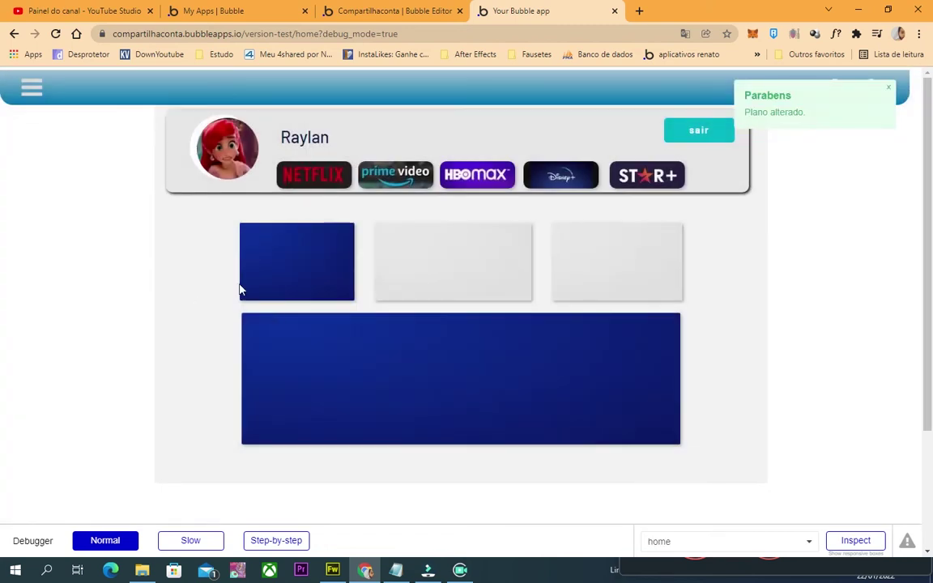
Change the Prime video plan's value to R$5 and its account quantity to 4, and submit the change
left_click(411, 183)
left_click(419, 271)
left_click_drag(419, 271, 377, 276)
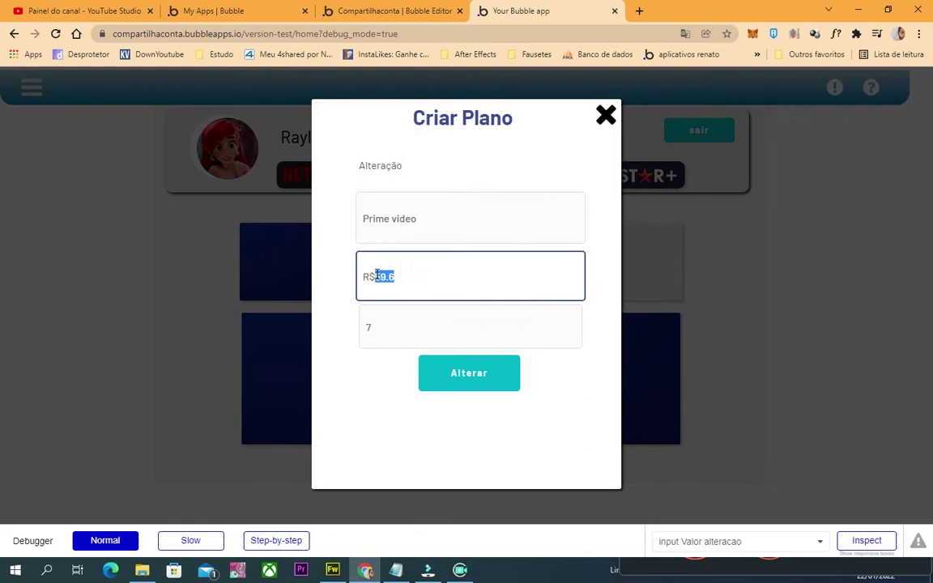
double_click(416, 282)
type("5")
left_click(440, 329)
double_click(441, 330)
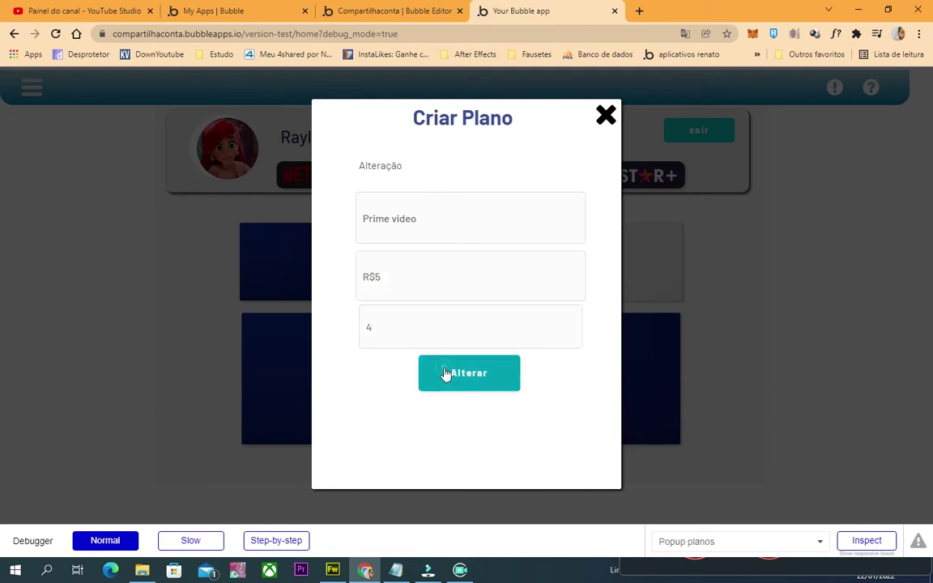
left_click(444, 375)
Change the HBO plan's value to R$10 and its account quantity to 4, and submit the change
left_click(486, 189)
left_click(397, 277)
left_click_drag(396, 277, 372, 272)
left_click(373, 280)
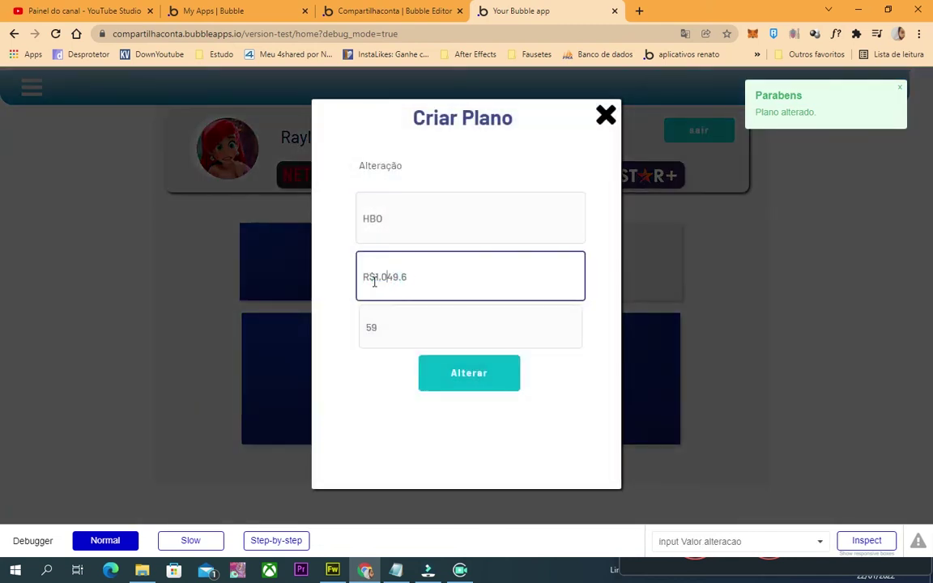
key("Delete")
key("Delete")
key("Delete")
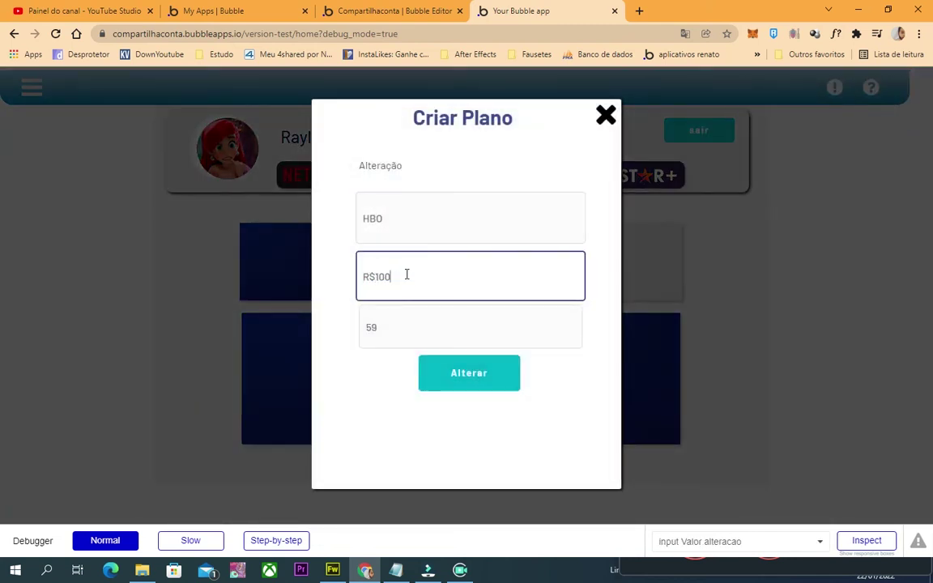
double_click(430, 327)
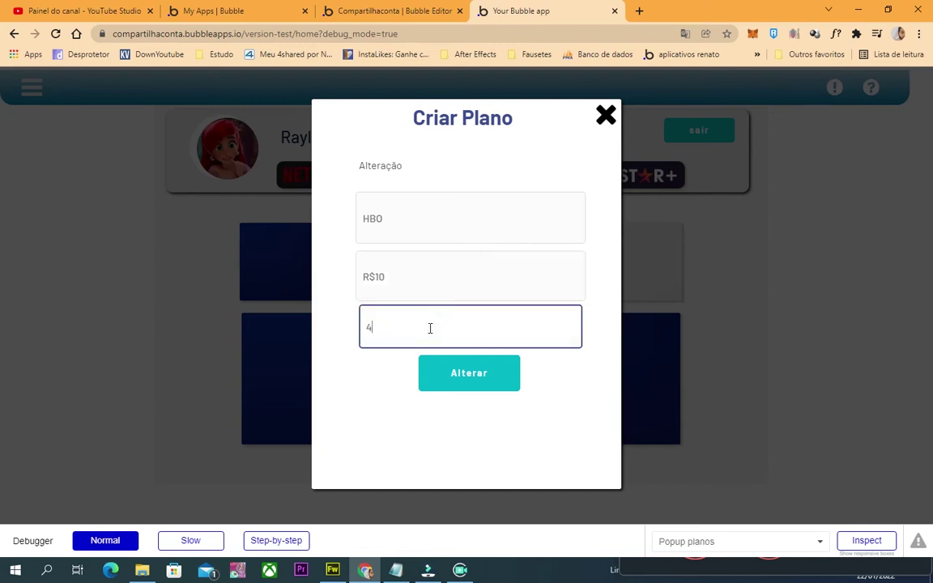
left_click(427, 368)
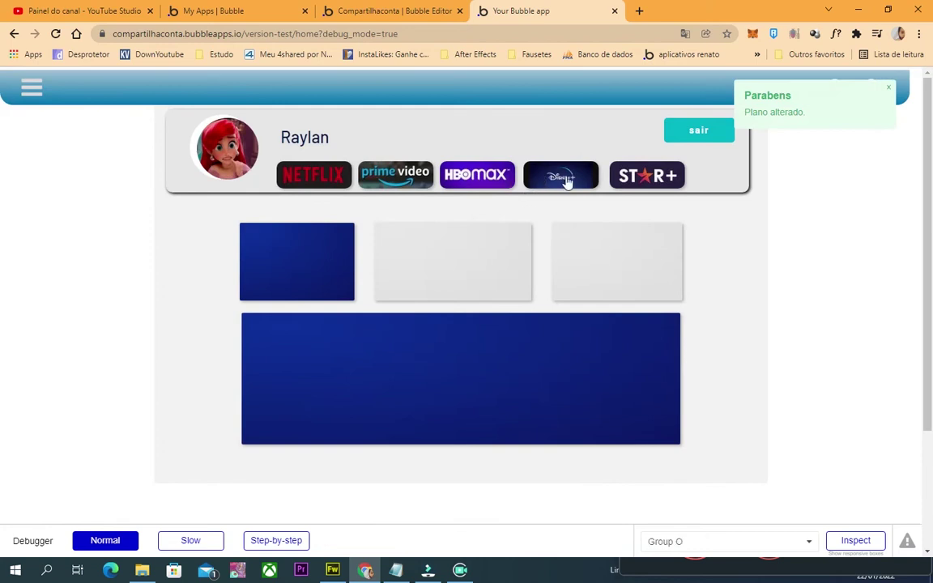
Change the Disney + plan's value to R$10 and its account quantity to 4, and submit the change
left_click(566, 179)
left_click(402, 275)
double_click(378, 276)
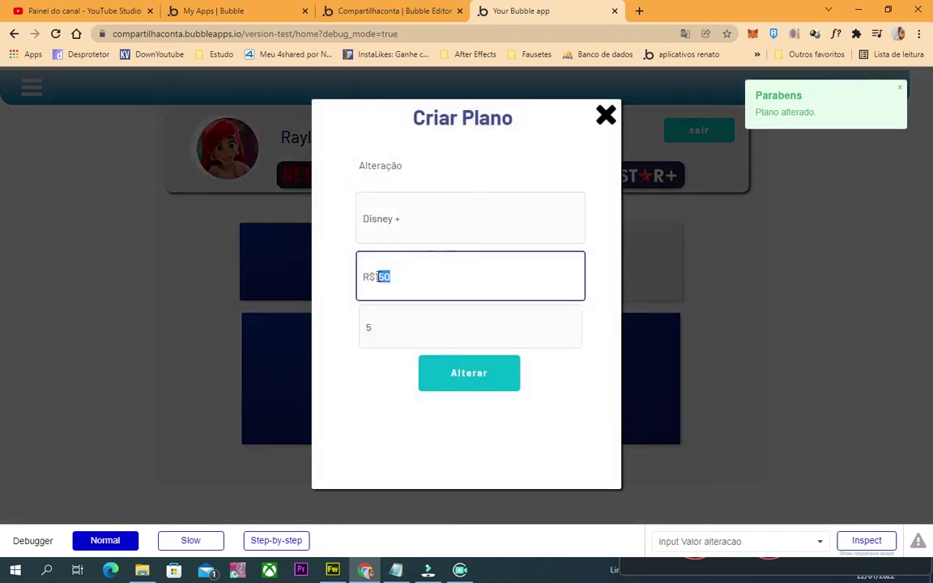
type("10")
double_click(390, 323)
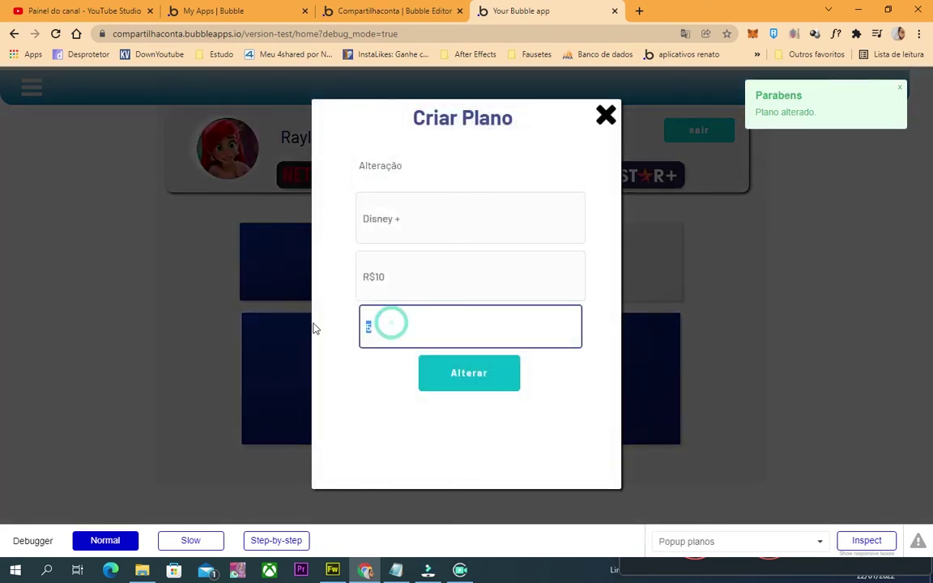
type("4")
left_click(505, 372)
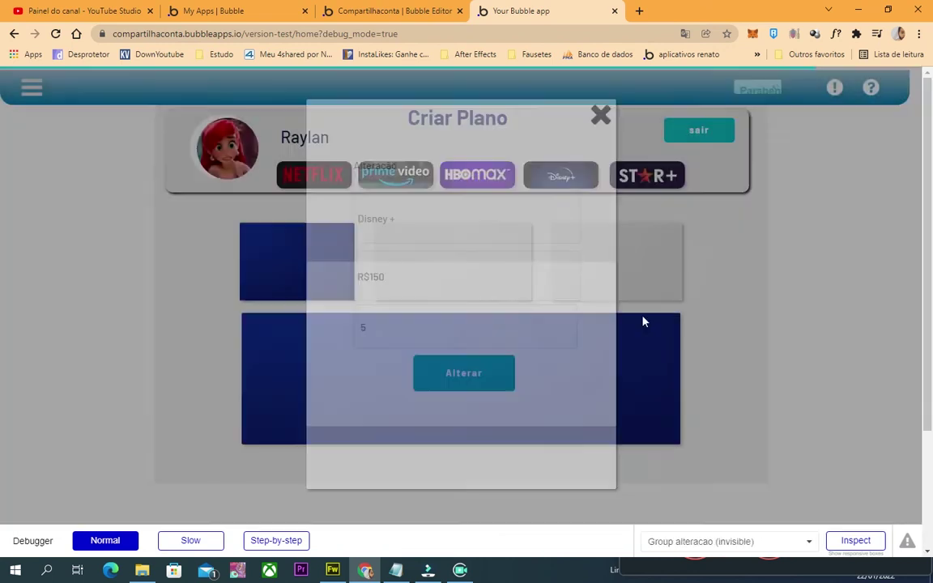
Edit the Star + plan's value, set its account quantity to 4, and submit the change
left_click(653, 177)
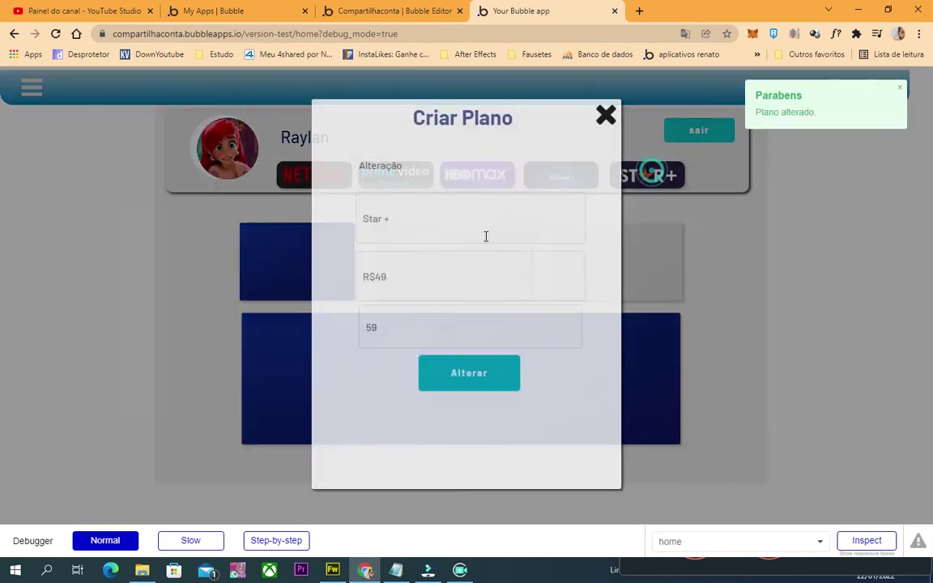
left_click(395, 279)
left_click(438, 322)
double_click(412, 329)
type("4")
left_click(444, 377)
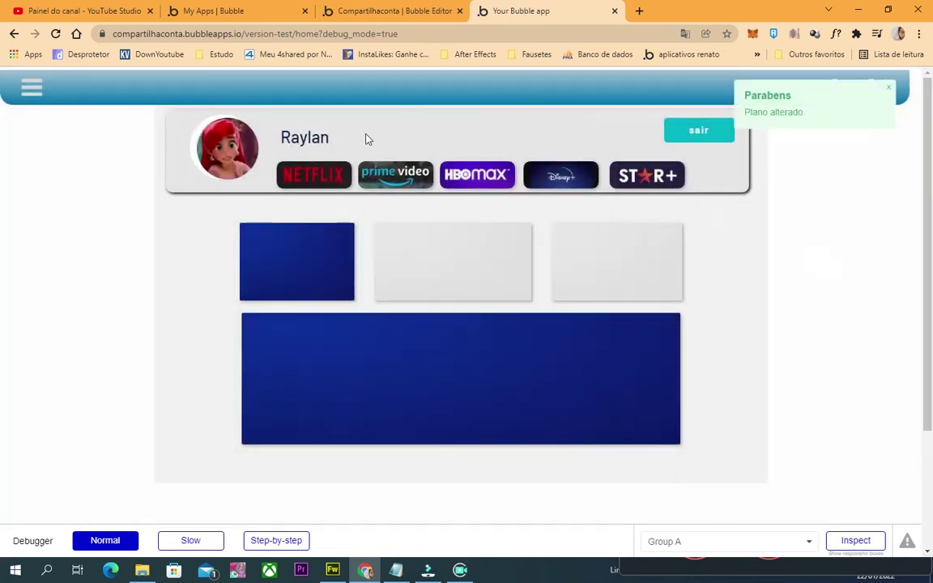
Check the Netflix plan popup once more in the preview and close it with the X icon
left_click(430, 10)
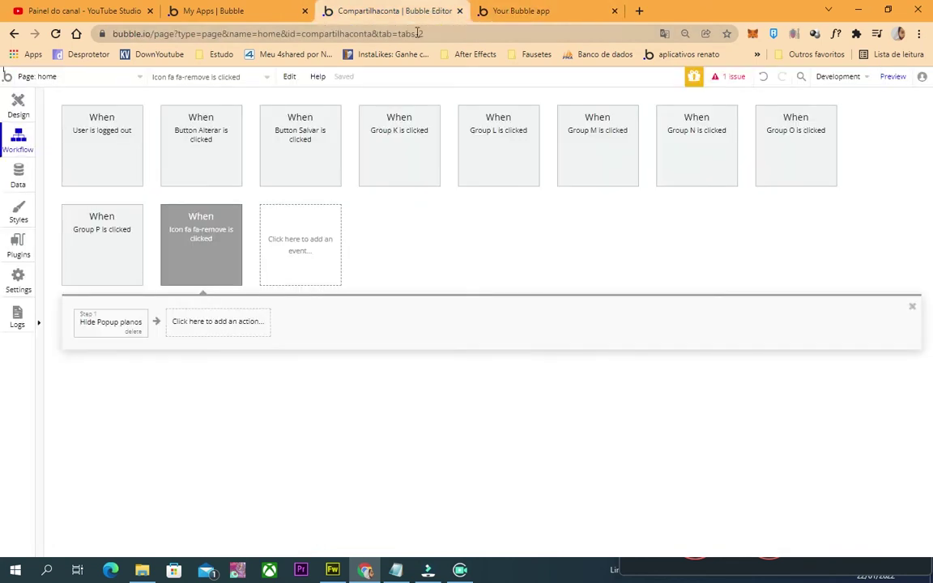
left_click(604, 9)
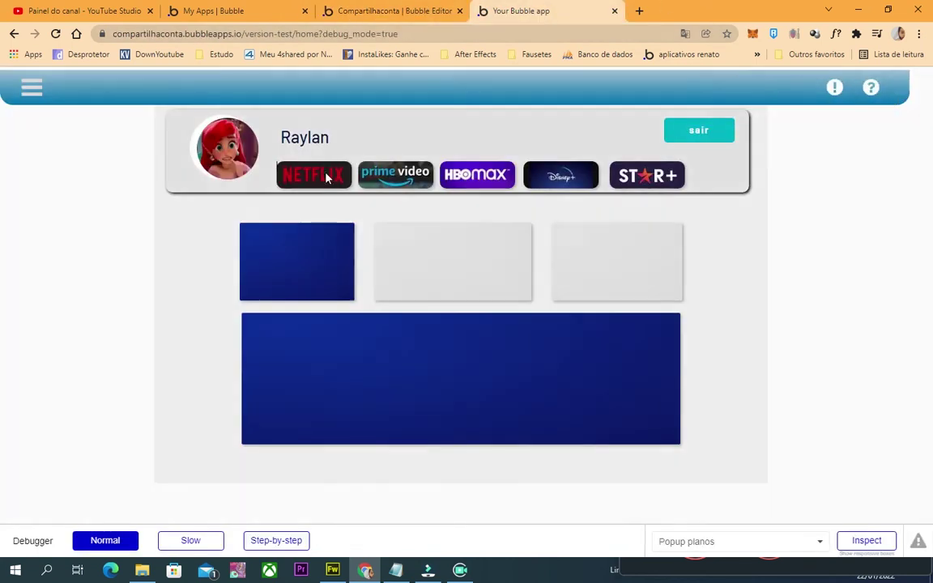
left_click(325, 177)
left_click(606, 115)
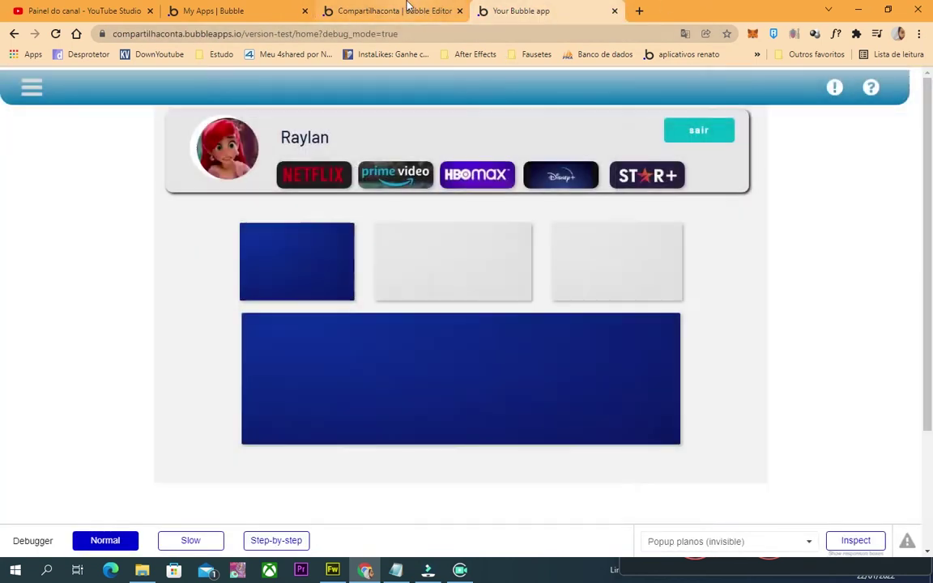
Back in the Bubble editor's design view, shift the Alterar button left within Group alteracao to free space beside it
left_click(397, 10)
left_click(5, 109)
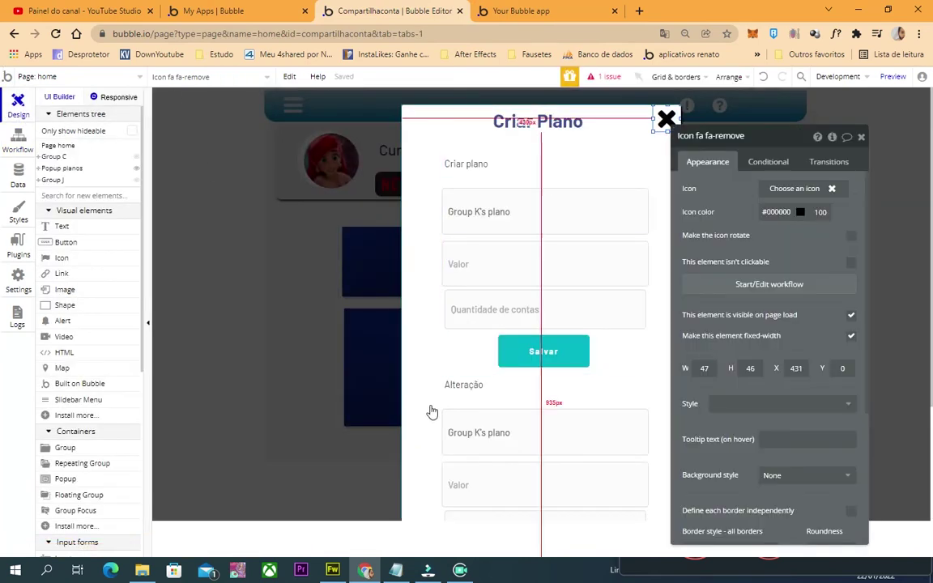
scroll(431, 410, "down", 3)
left_click(627, 416)
left_click_drag(545, 423, 523, 423)
left_click(589, 415)
scroll(69, 438, "down", 4)
scroll(77, 341, "up", 4)
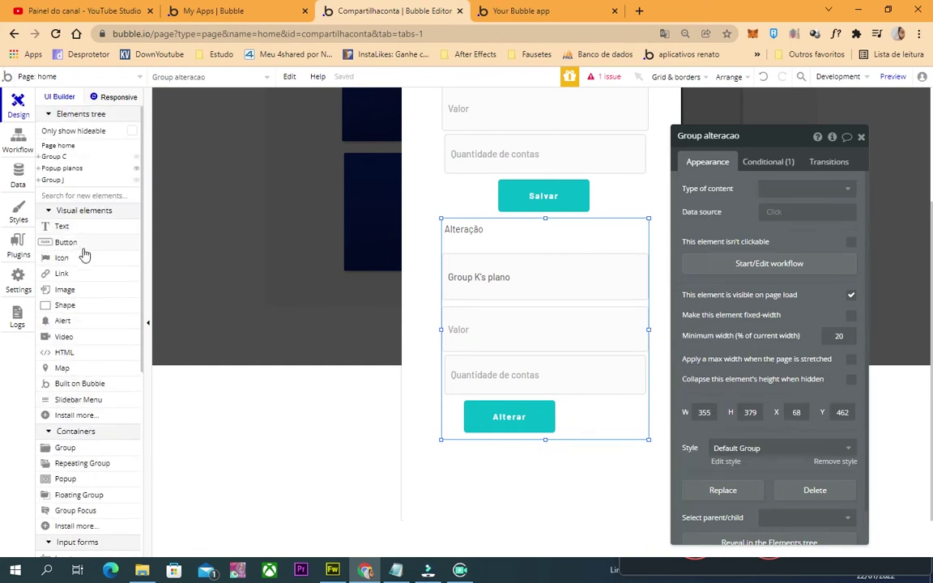
Draw an icon about 71 by 55 px in Group alteracao, in the free space beside the Alterar button
left_click_drag(596, 397, 633, 430)
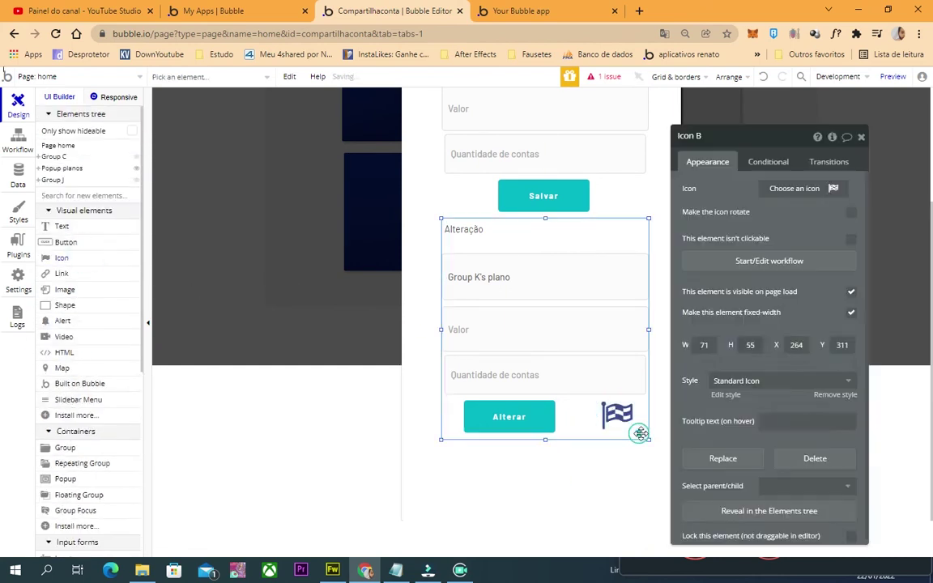
left_click(809, 188)
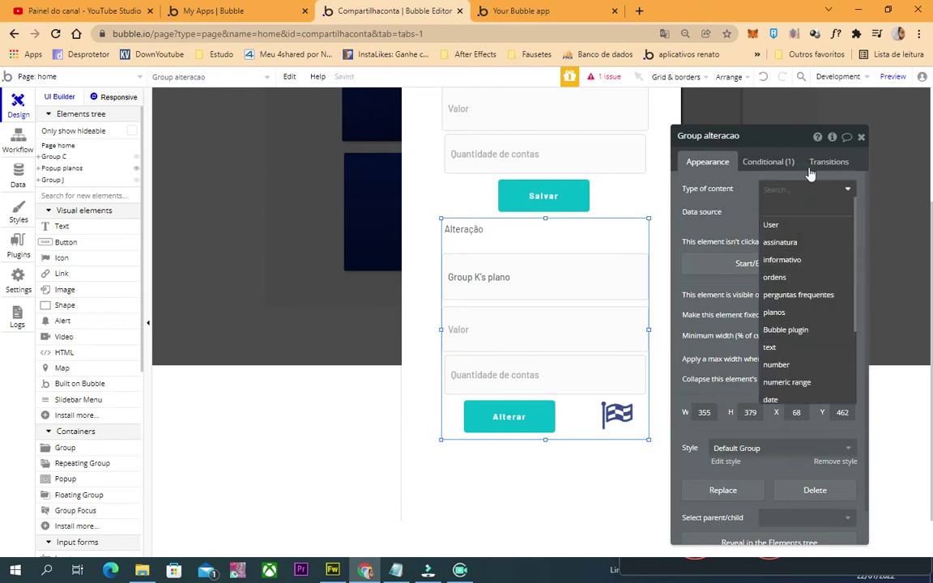
left_click(607, 416)
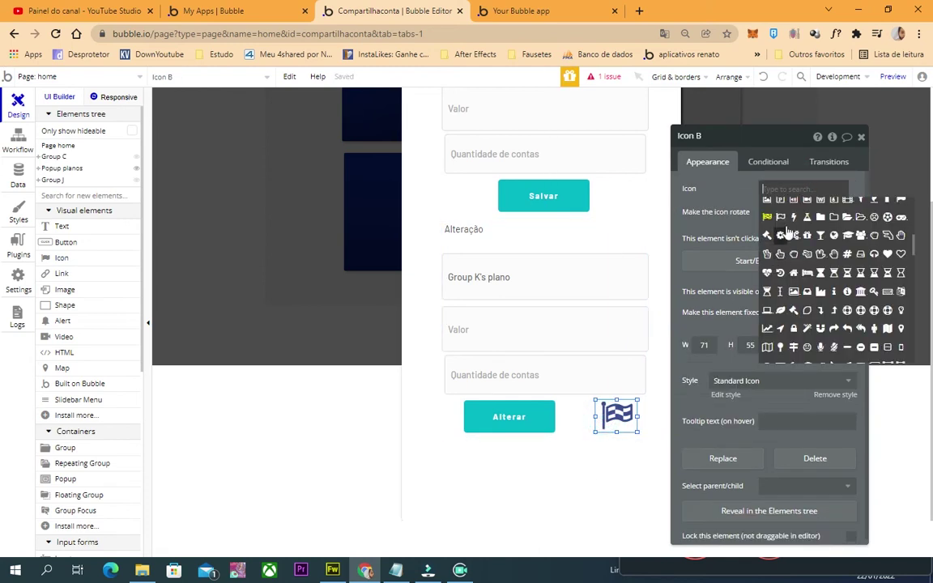
Browse the icon library and set the new icon's symbol to the X-shaped fa-joomla
scroll(857, 319, "down", 4)
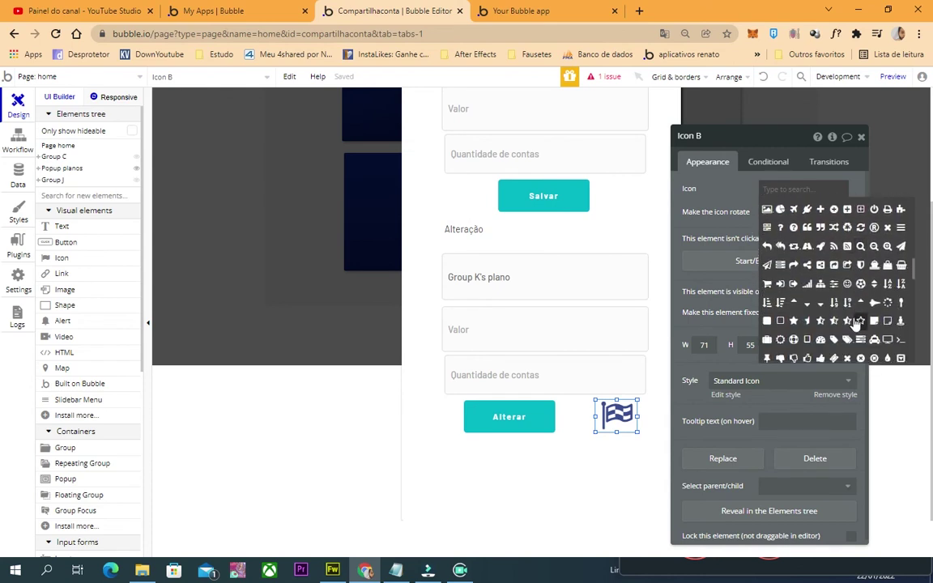
scroll(845, 310, "down", 5)
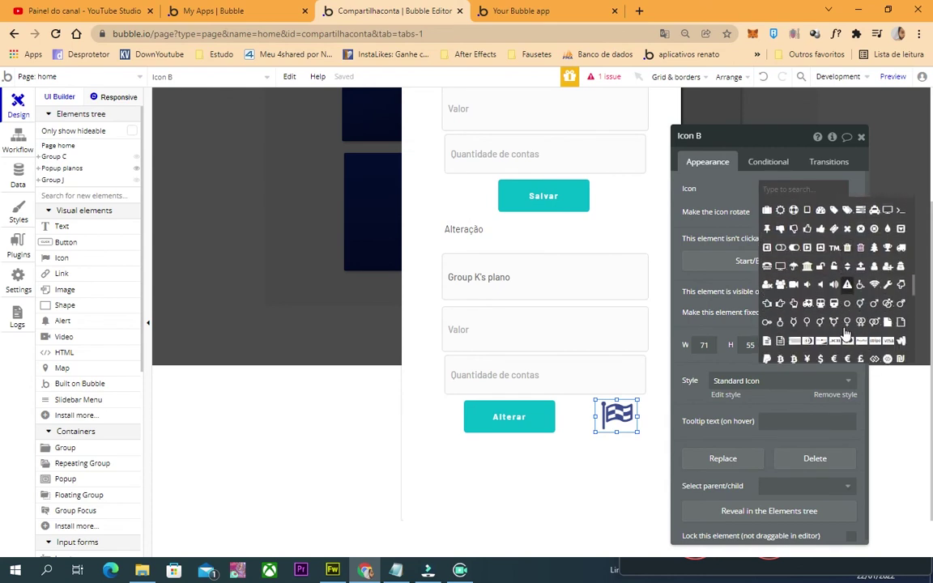
scroll(846, 332, "down", 6)
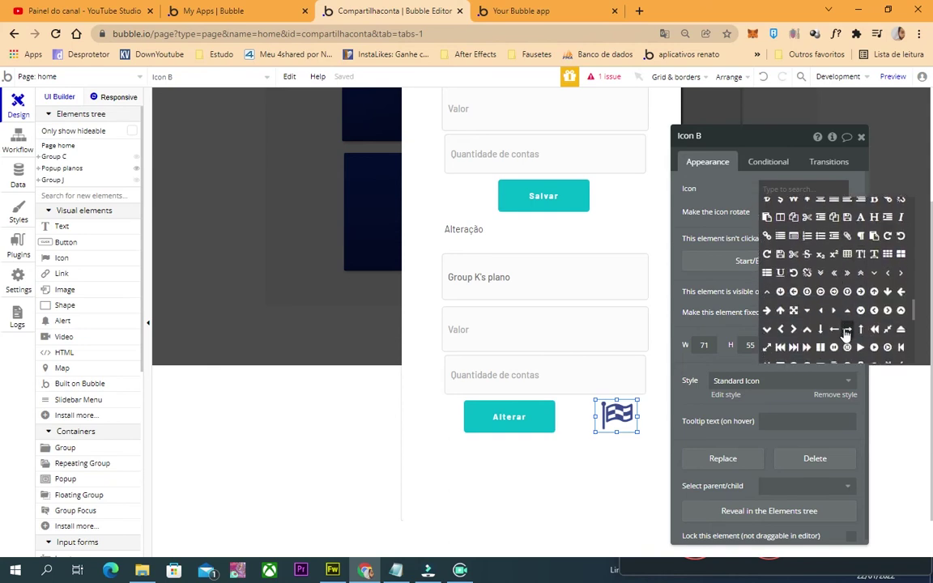
scroll(847, 332, "down", 2)
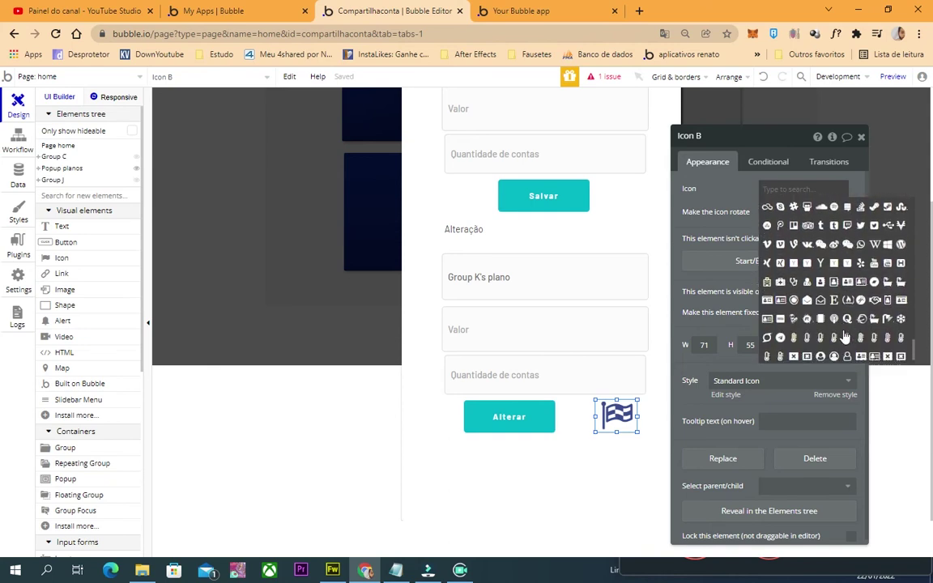
scroll(843, 338, "down", 5)
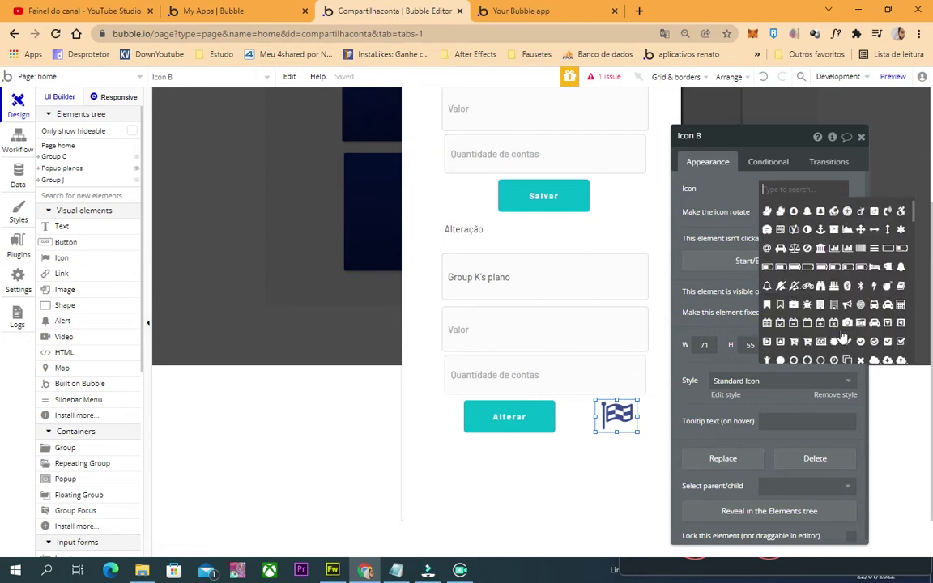
scroll(851, 304, "down", 3)
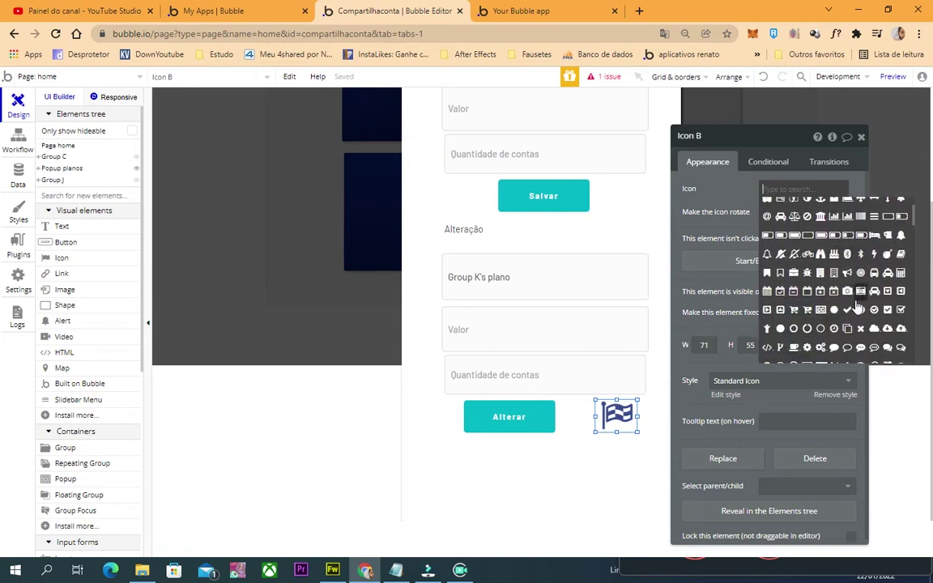
scroll(881, 331, "down", 3)
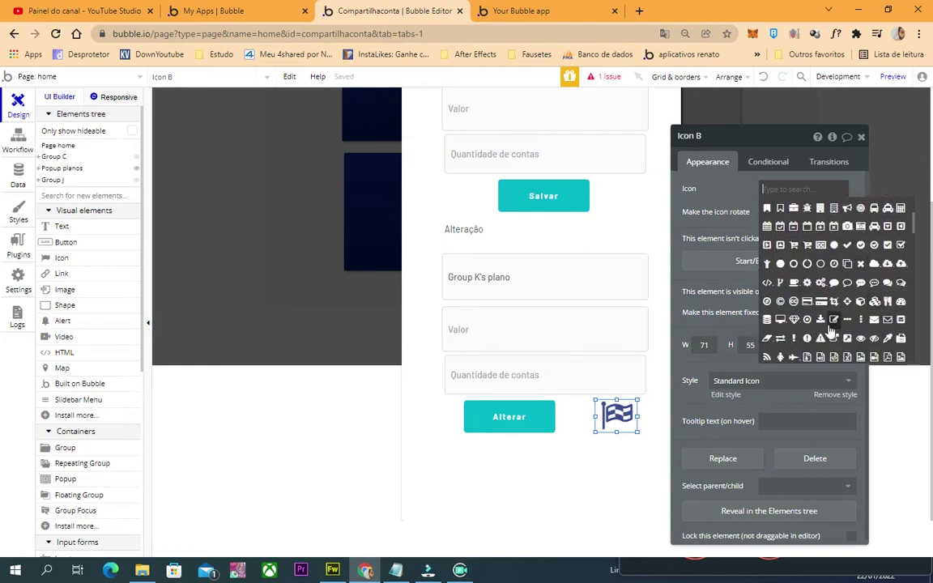
scroll(831, 332, "down", 3)
scroll(846, 316, "down", 3)
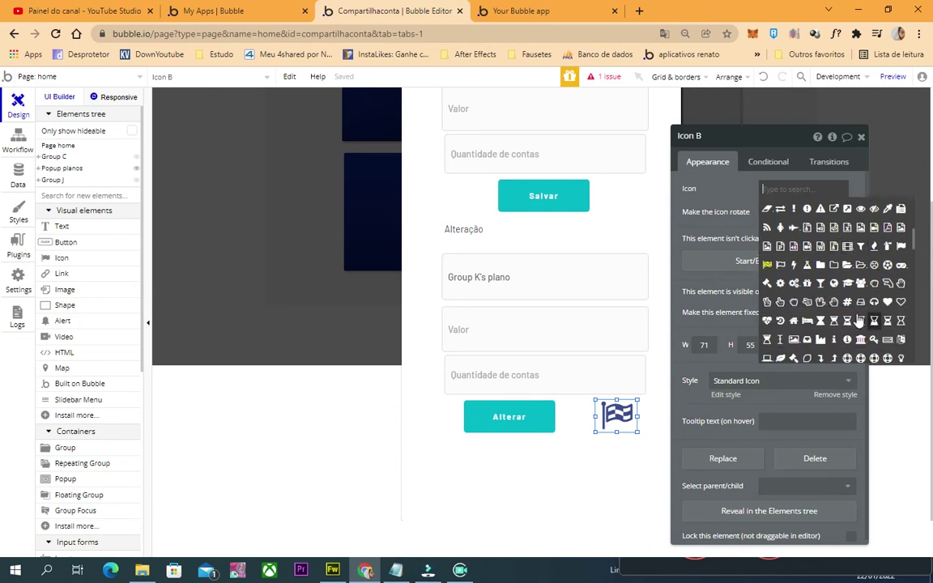
scroll(821, 323, "down", 3)
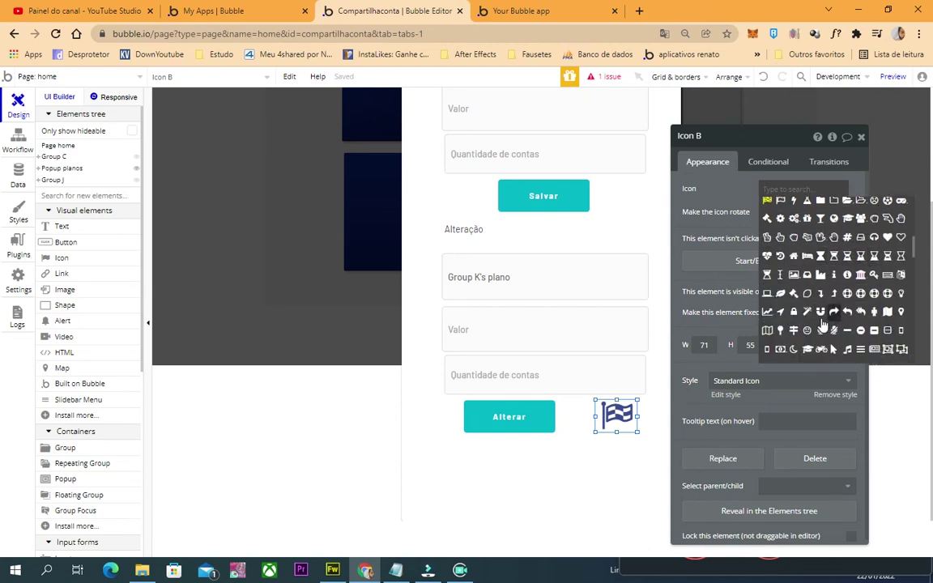
scroll(847, 325, "down", 3)
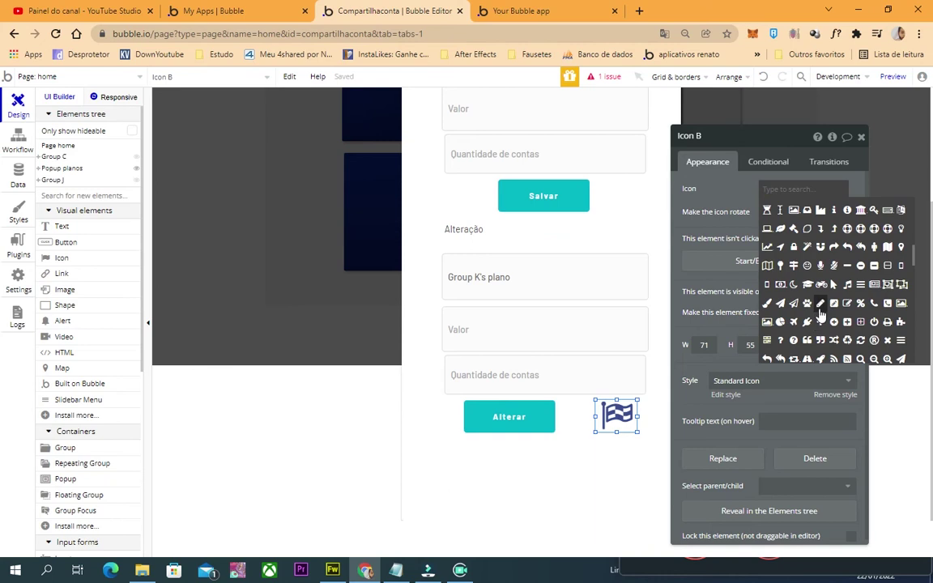
scroll(861, 330, "down", 3)
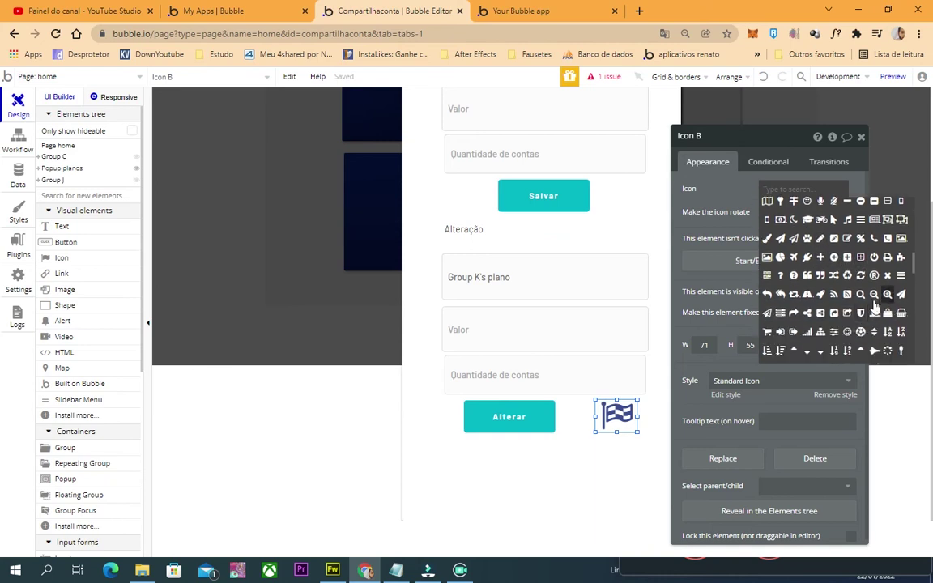
scroll(855, 320, "down", 3)
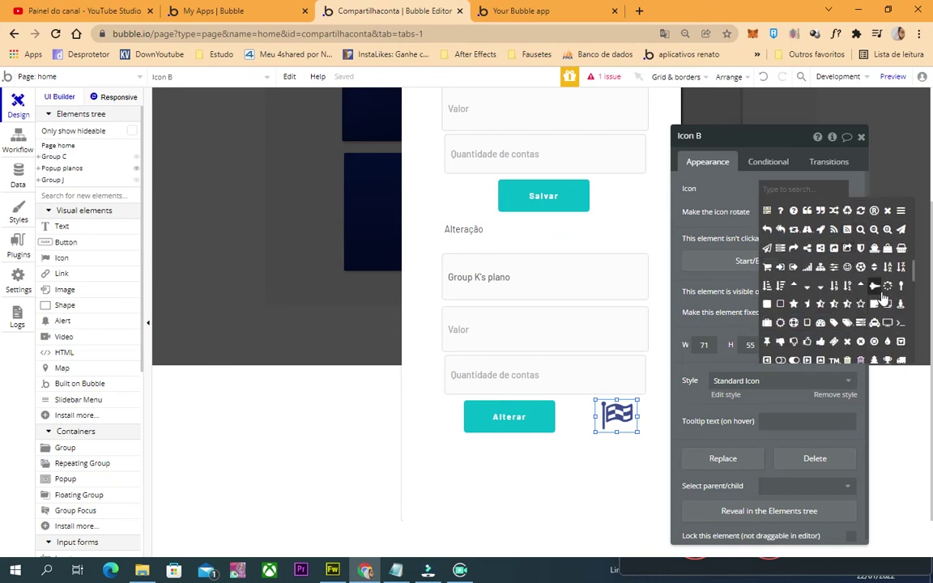
scroll(867, 303, "down", 3)
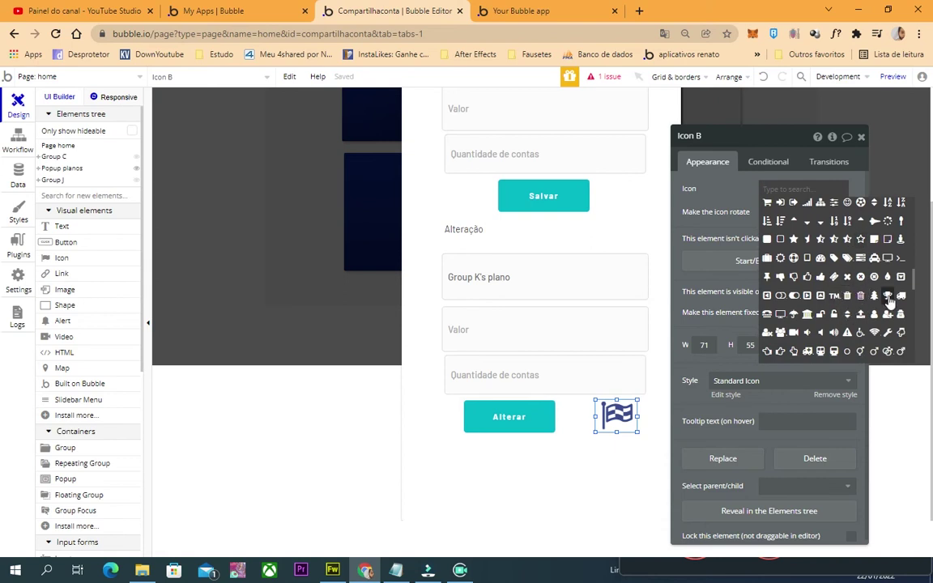
scroll(867, 305, "down", 3)
scroll(879, 310, "down", 6)
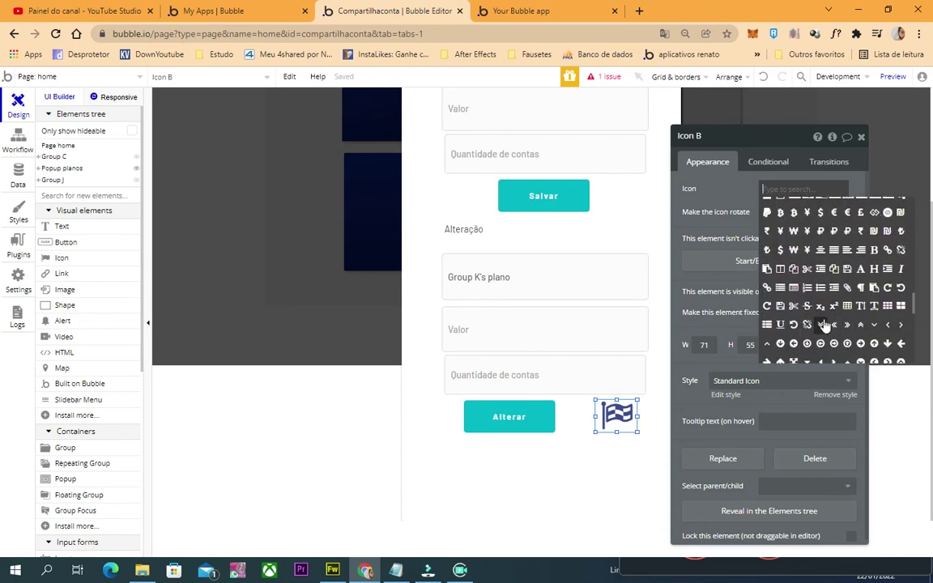
scroll(847, 316, "down", 5)
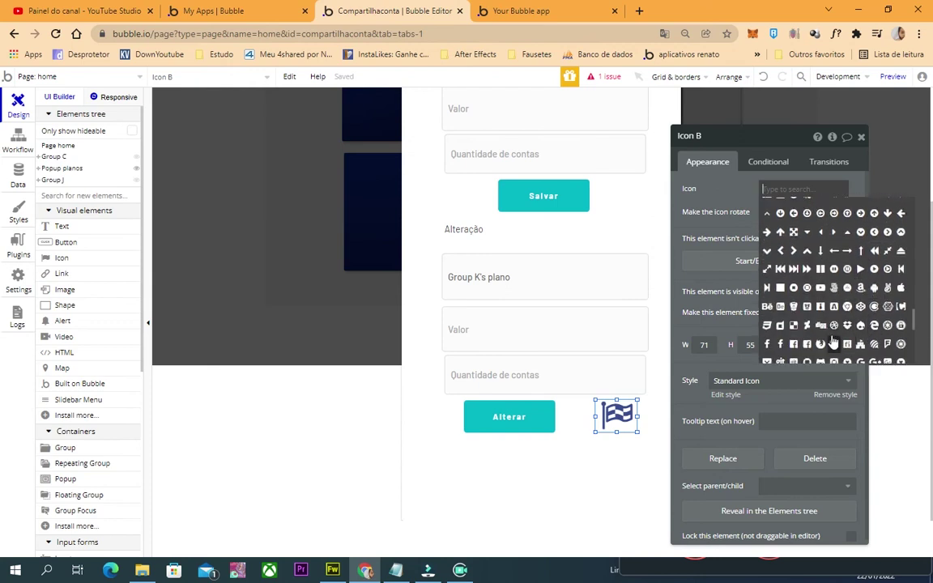
scroll(835, 336, "down", 3)
scroll(828, 344, "down", 4)
scroll(855, 344, "down", 6)
scroll(835, 329, "up", 5)
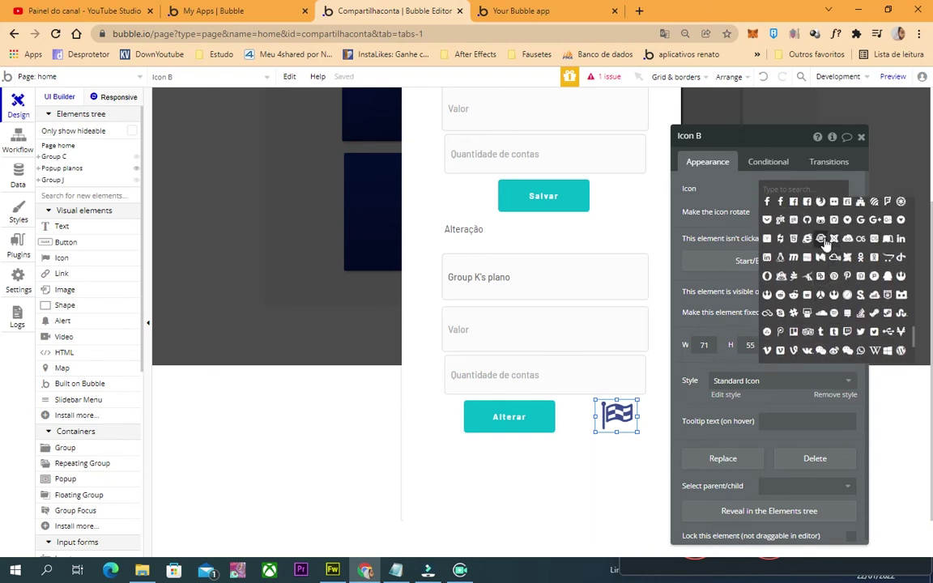
left_click(835, 238)
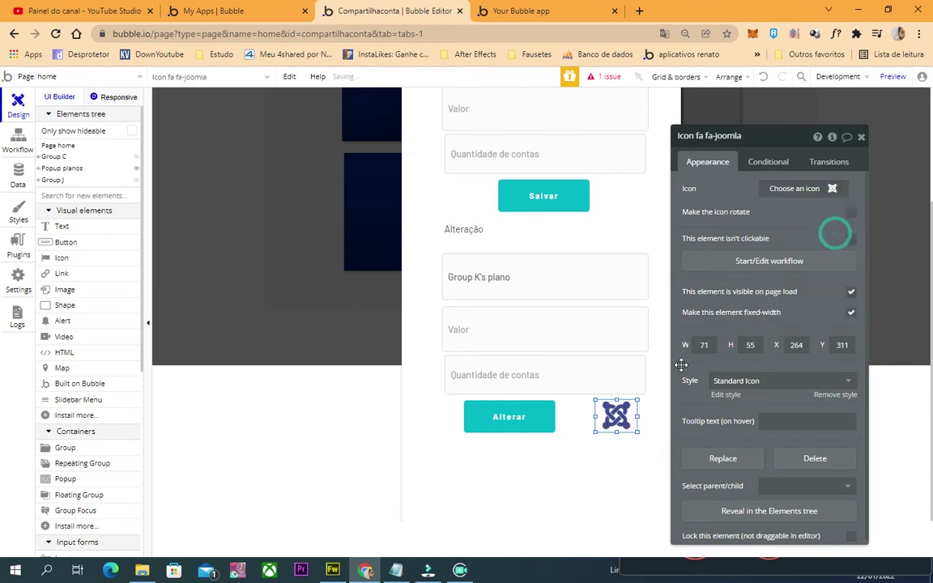
Detach the joomla icon from its Standard Icon style and set its color to black, #000000
left_click(842, 395)
left_click(779, 213)
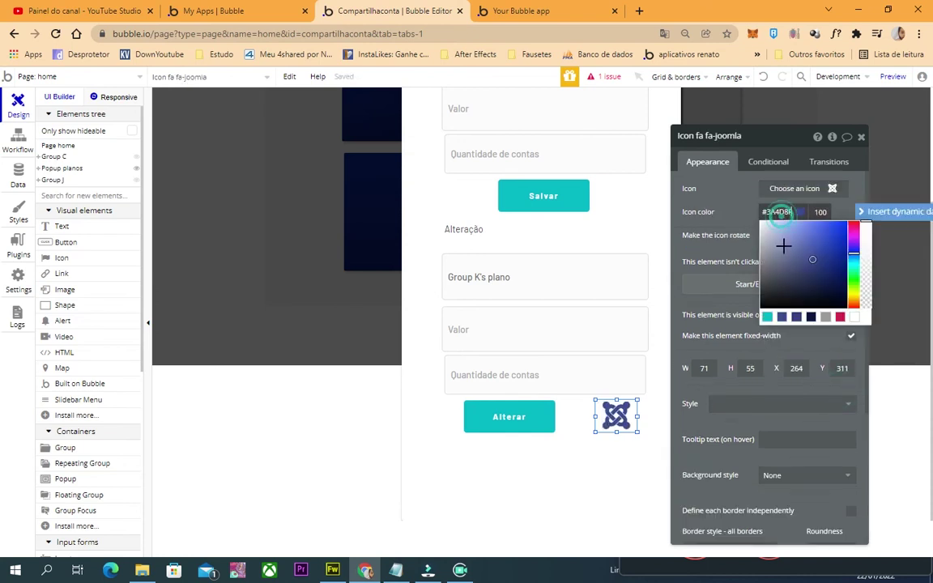
left_click_drag(783, 281, 780, 307)
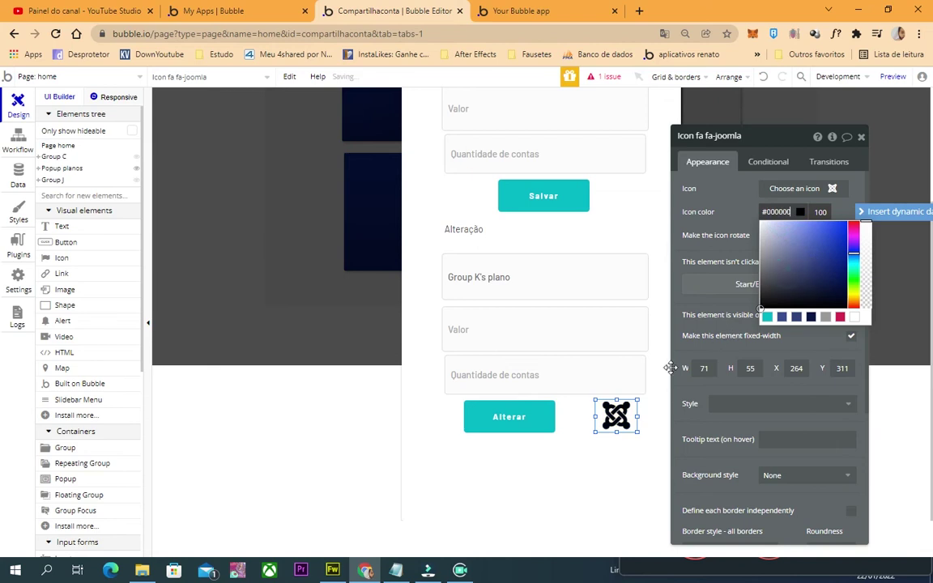
Adjust the joomla icon's placement beside the Alterar button to about X 266, Y 313 in Group alteracao
left_click_drag(616, 416, 625, 423)
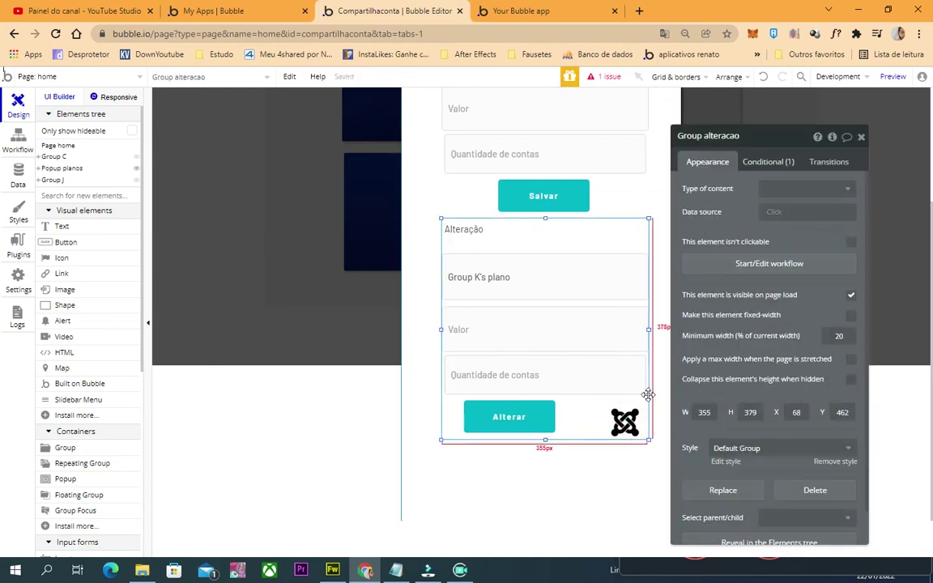
left_click(329, 419)
left_click(649, 434)
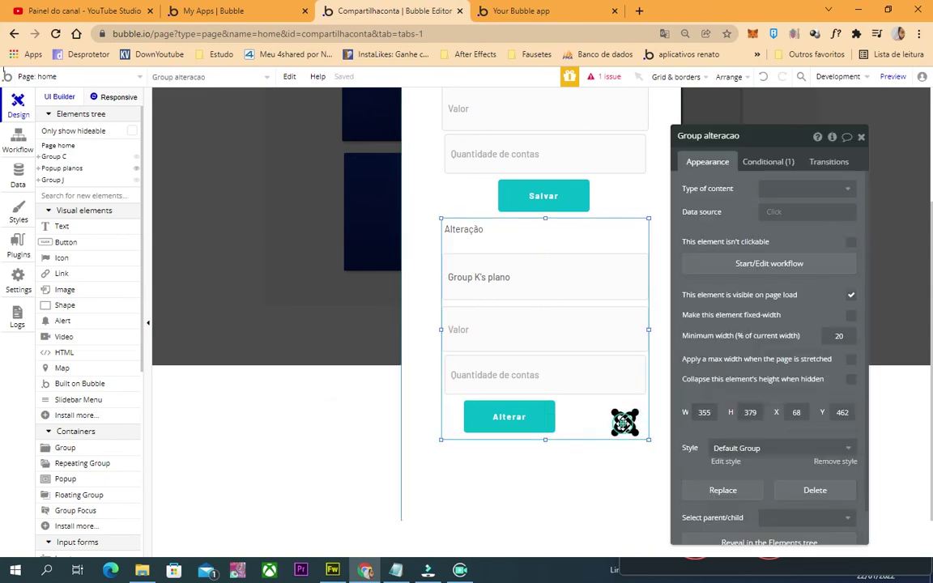
mouse_move(603, 415)
left_mouse_down()
mouse_move(587, 416)
mouse_move(623, 421)
mouse_move(594, 427)
mouse_move(606, 427)
left_mouse_up()
left_click(557, 418)
Create a click workflow for the joomla icon with a Delete thing action as its first step
left_click(628, 417)
left_click(779, 290)
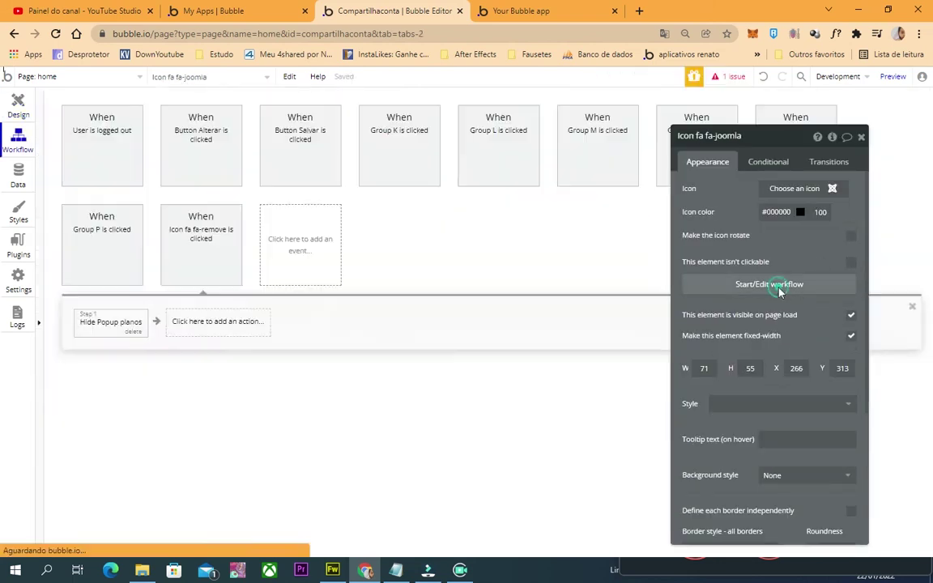
left_click(125, 323)
mouse_move(129, 406)
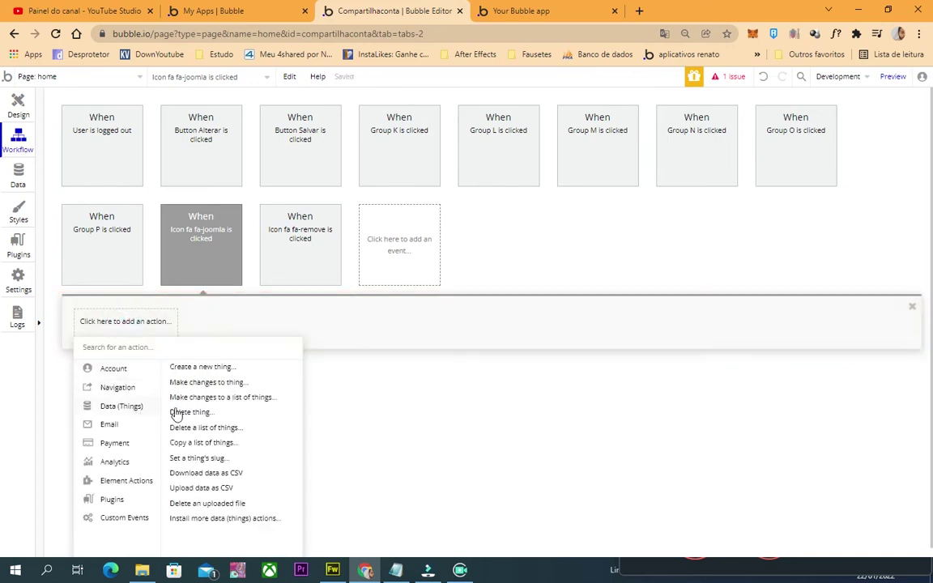
left_click(194, 413)
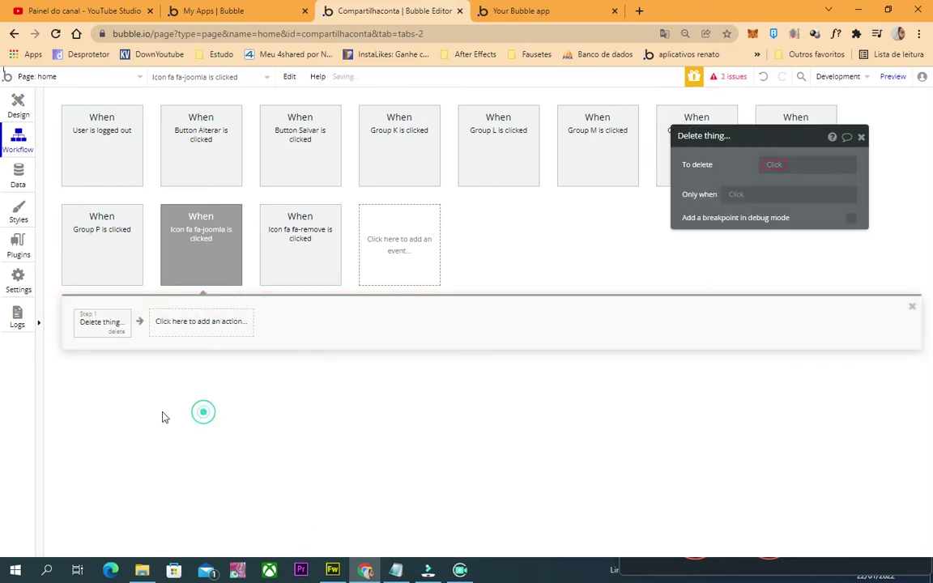
Set the thing to delete to a search of the planos data type
left_click(760, 164)
left_click(805, 198)
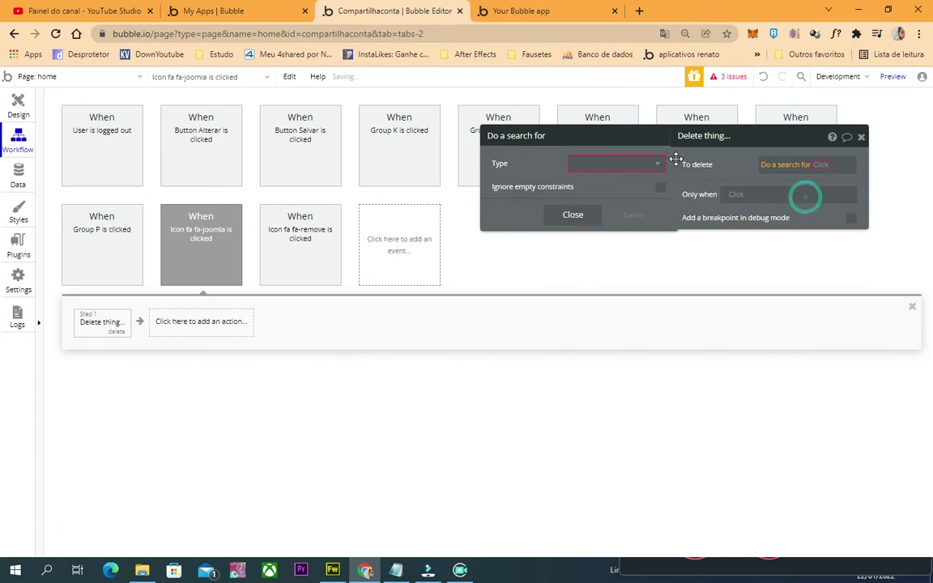
left_click(598, 170)
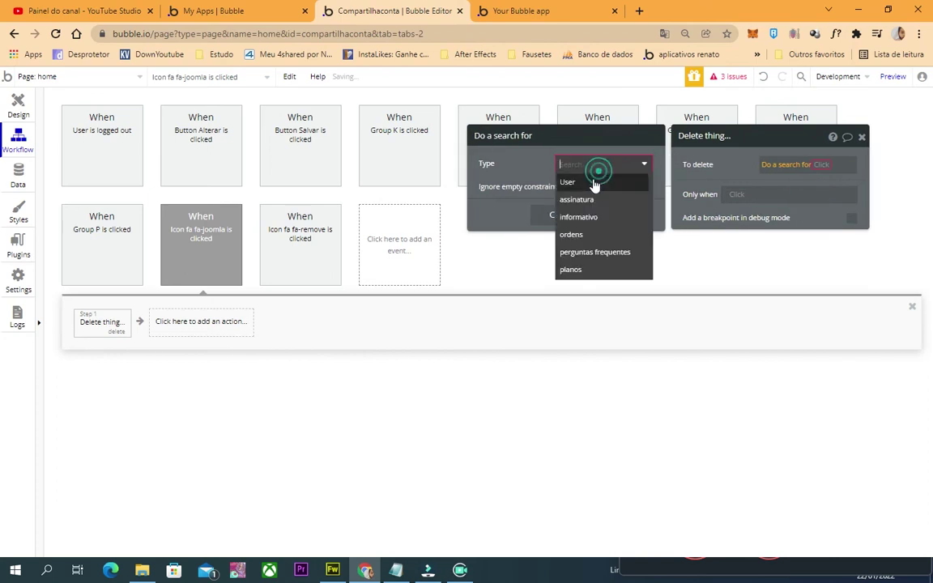
left_click(592, 268)
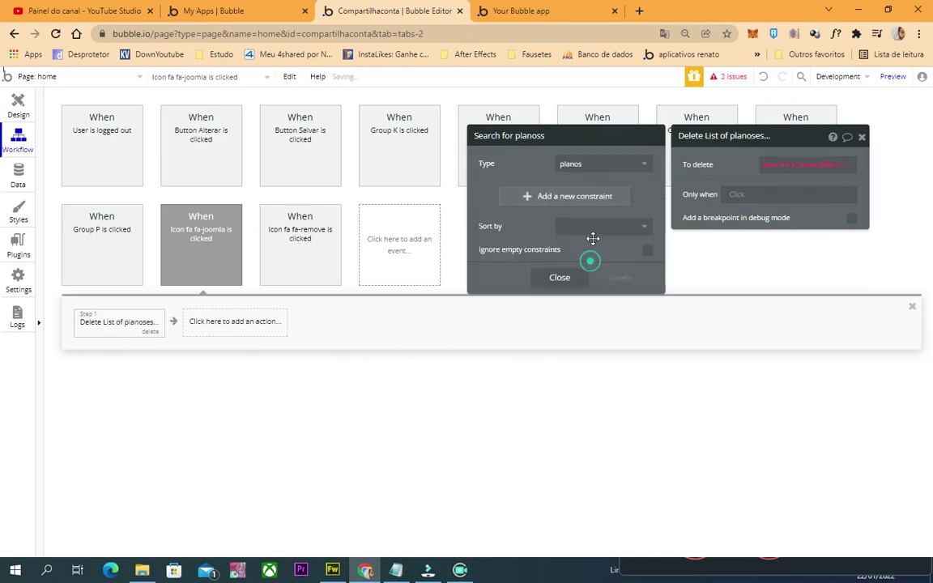
Constrain the planos search so that ID dono equals Current User's unique id
left_click(494, 192)
left_click(490, 195)
left_click(499, 203)
left_click(546, 190)
left_click(547, 212)
left_click(518, 191)
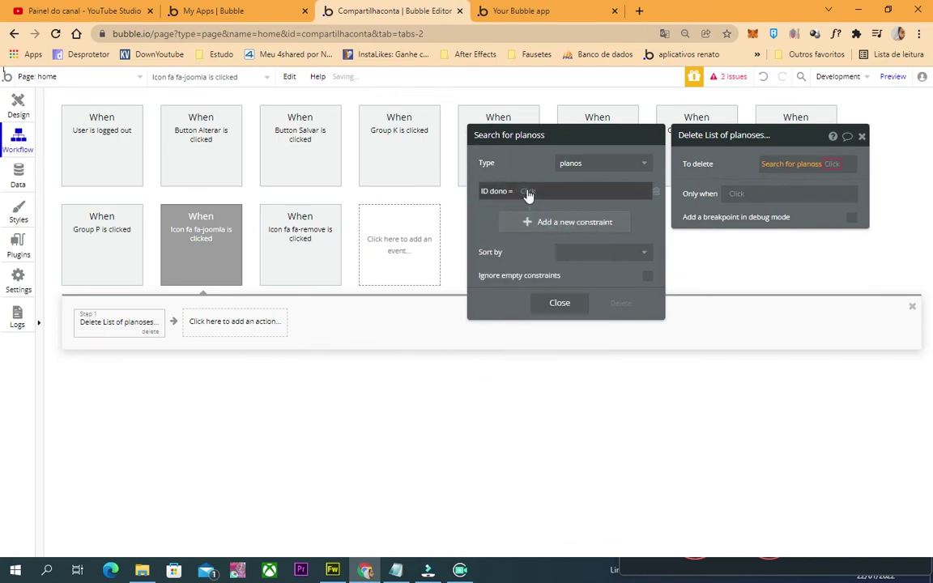
left_click(558, 241)
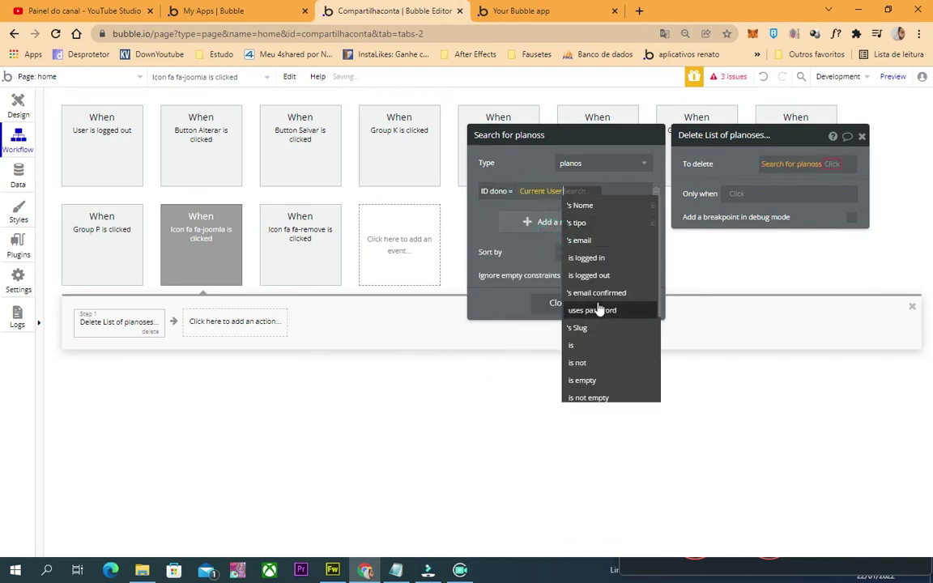
type("uni")
left_click(616, 209)
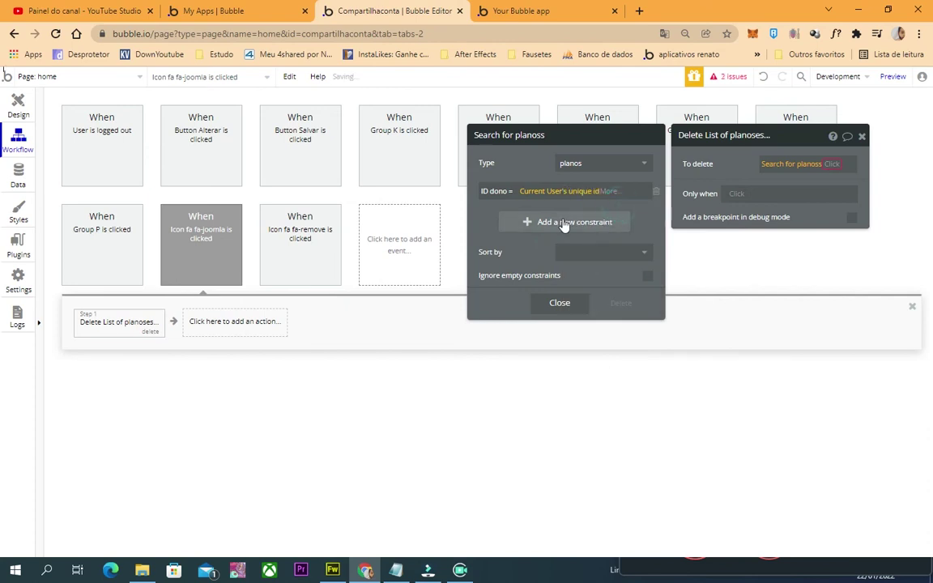
Add a second constraint to the planos search so that plataforma equals a value taken from Group K
left_click(565, 222)
left_click(494, 215)
left_click(514, 248)
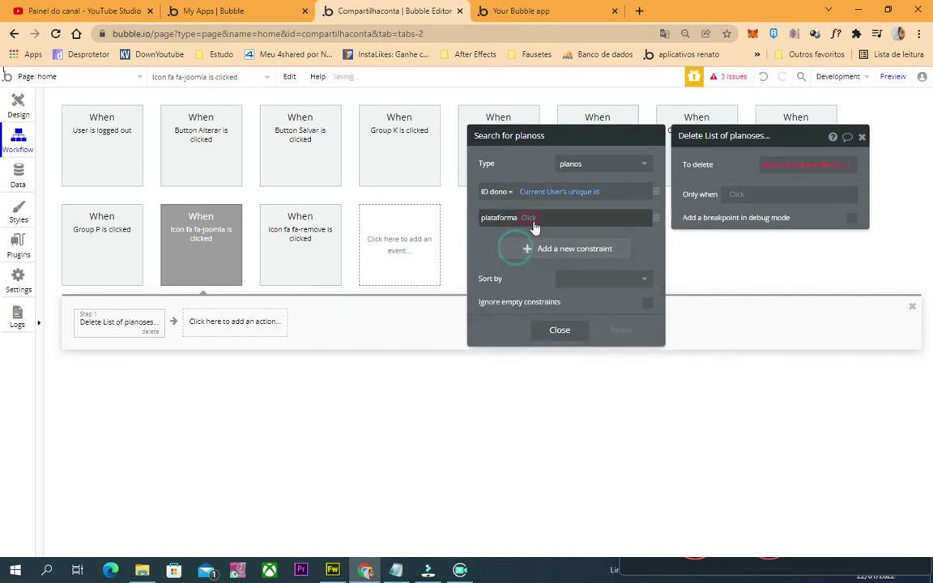
left_click(541, 226)
left_click(540, 218)
type("gru")
key("BackSpace")
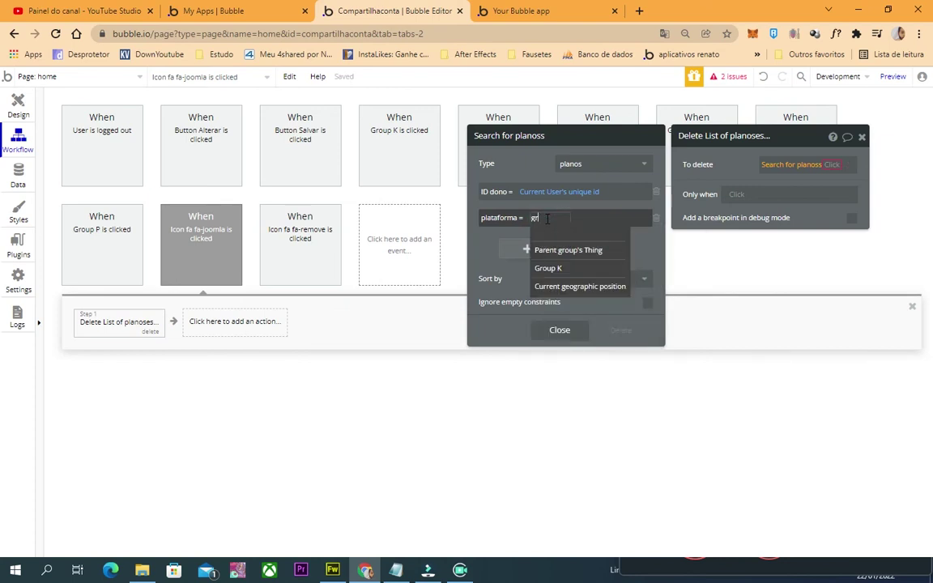
left_click(558, 267)
left_click(590, 235)
left_click(687, 204)
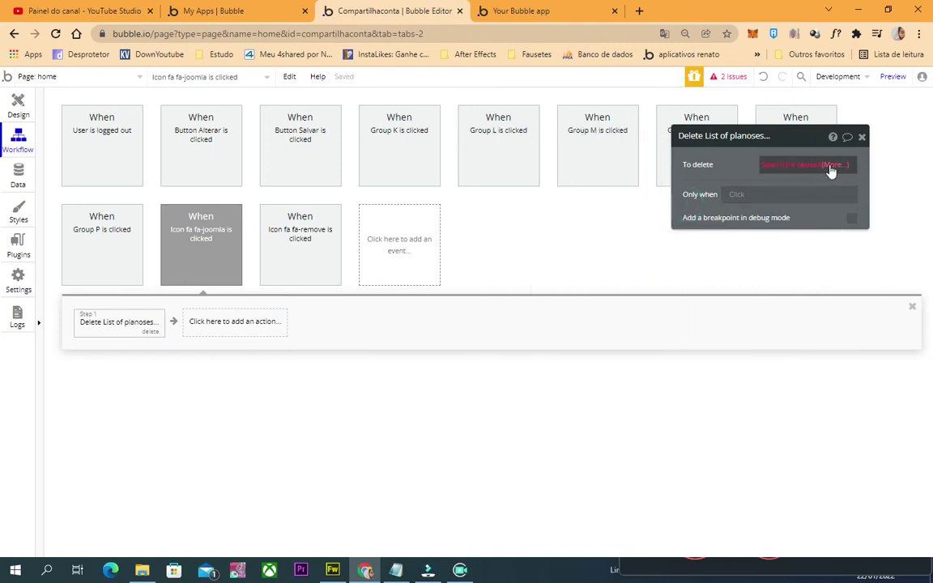
Limit the planos search in the delete action to its first item and close the action's settings
left_click(830, 165)
left_click(800, 244)
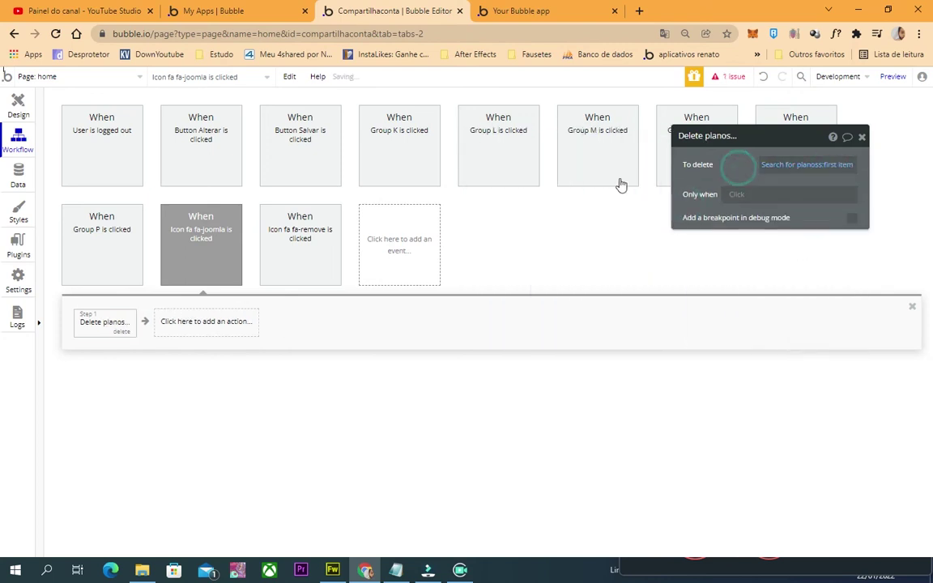
left_click(862, 137)
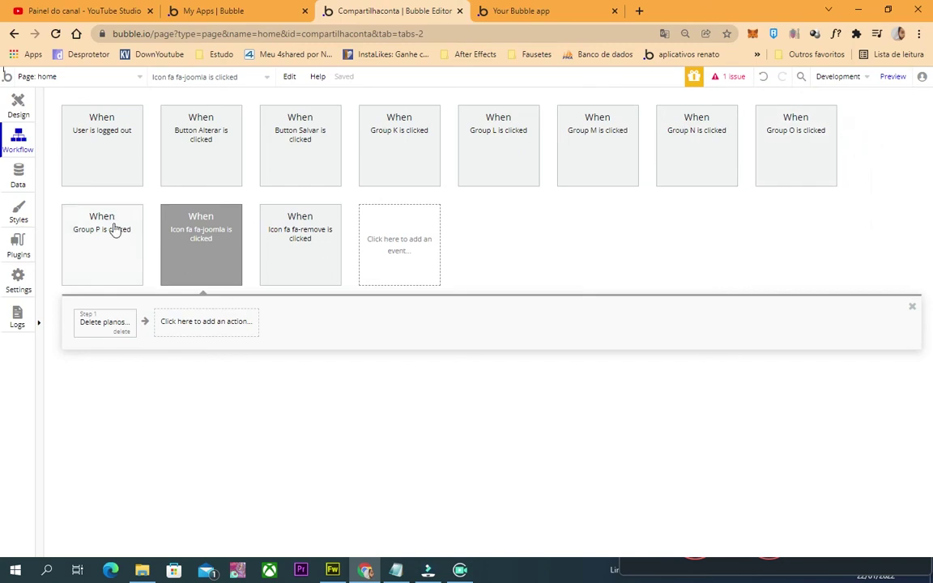
Reload the app preview and test the joomla icon by deleting the existing Netflix plan
left_click(496, 11)
left_click(502, 34)
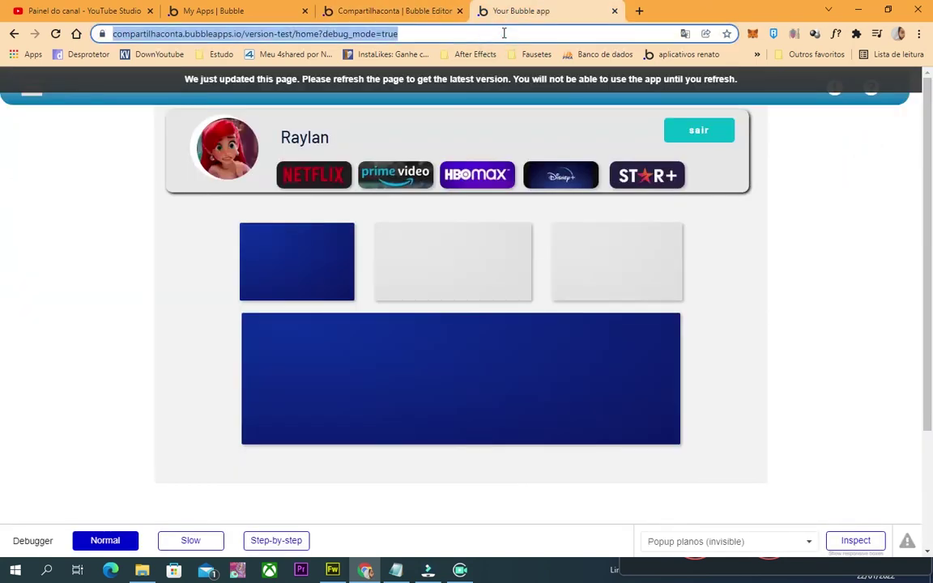
key("Return")
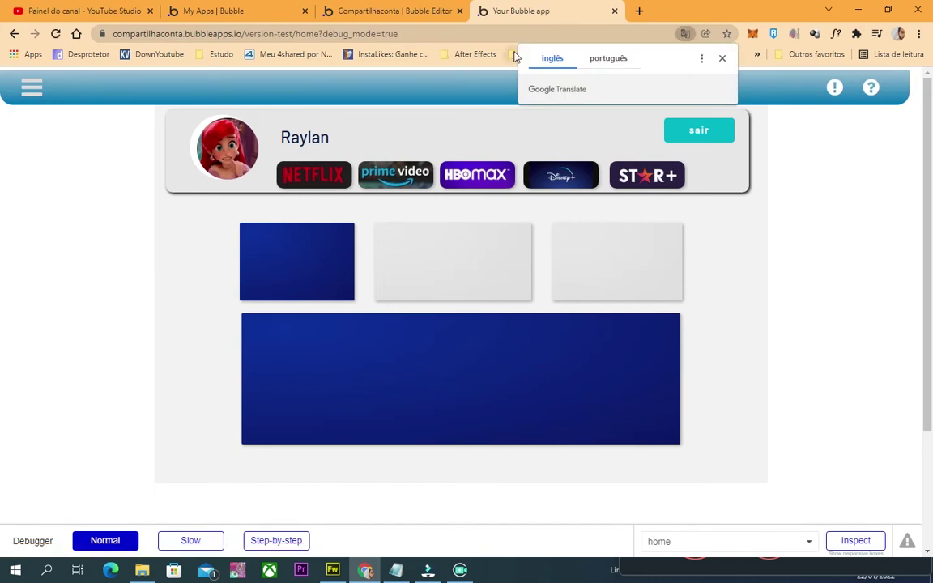
left_click(313, 173)
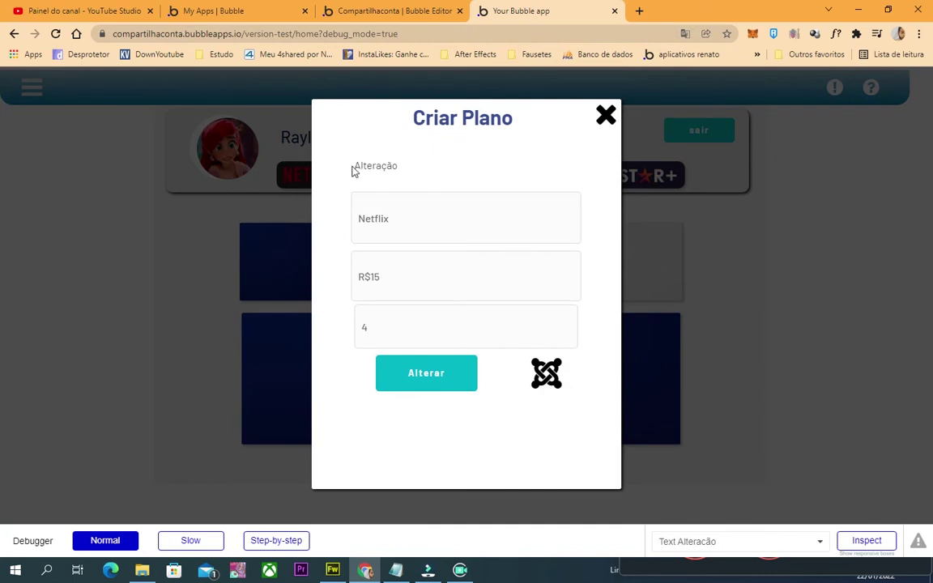
left_click_drag(354, 168, 453, 167)
left_click(551, 378)
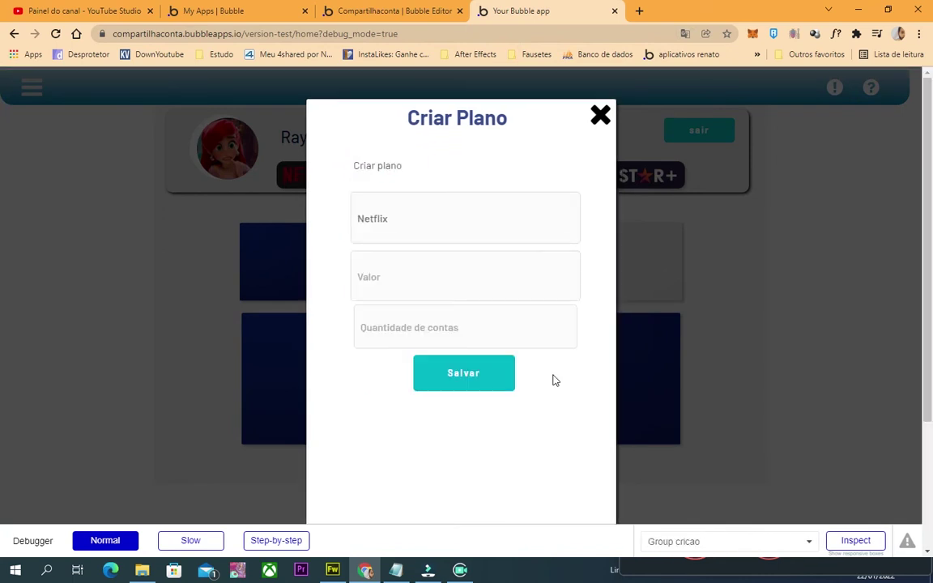
Create a Netflix plan in the preview with a value of R$5 and 5 accounts, and save it
left_click(437, 215)
left_click(428, 278)
type("R$")
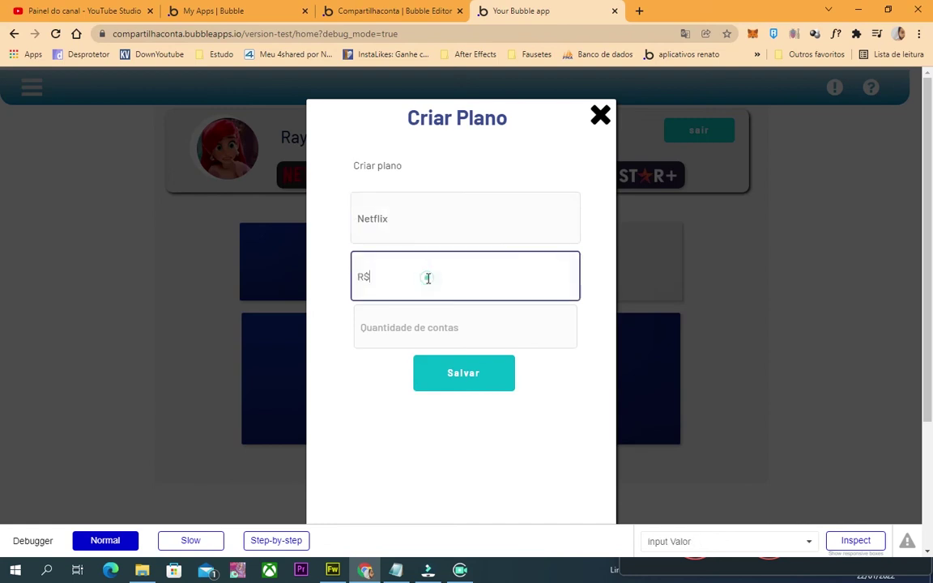
type("5")
left_click(467, 338)
type("5")
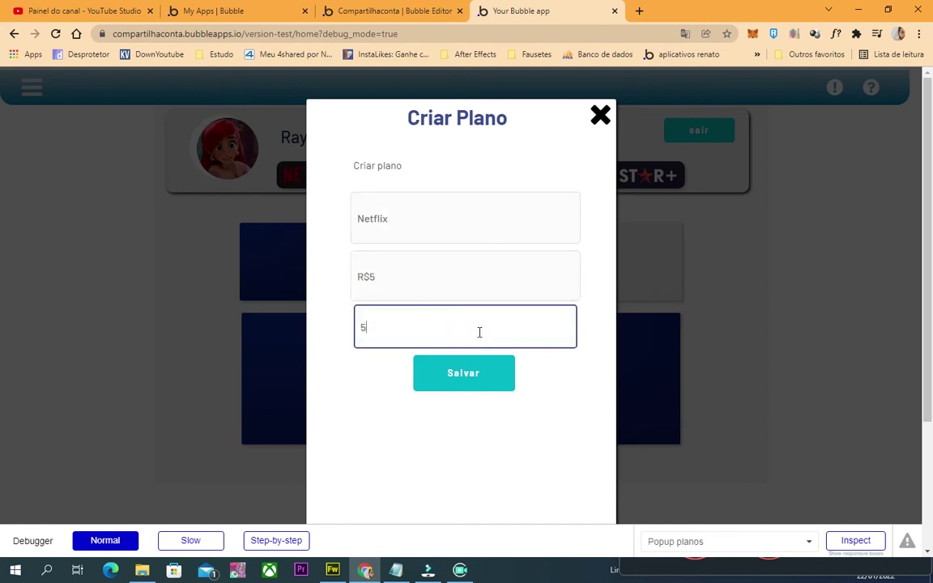
left_click(476, 370)
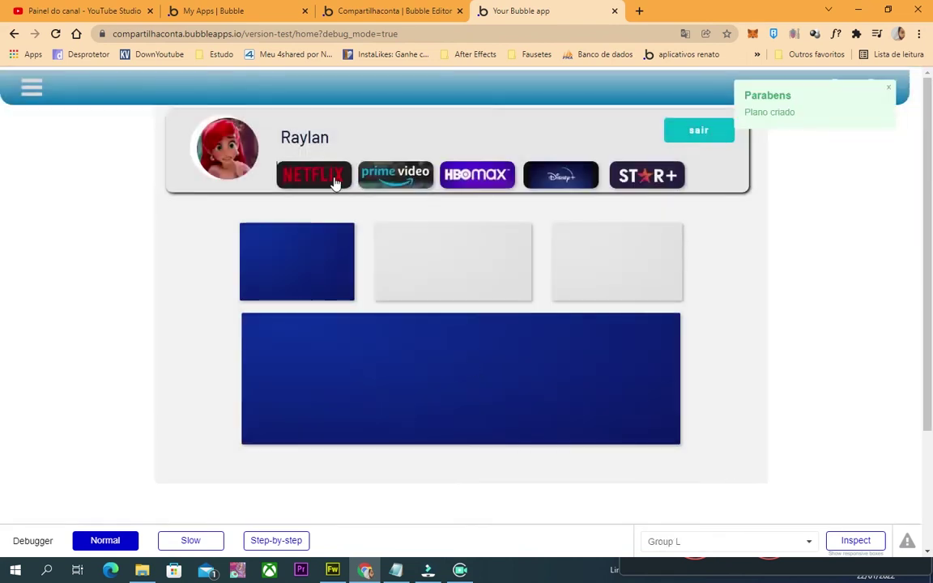
Reopen the Netflix plan, delete it with the joomla icon, and dismiss the popup
left_click(334, 183)
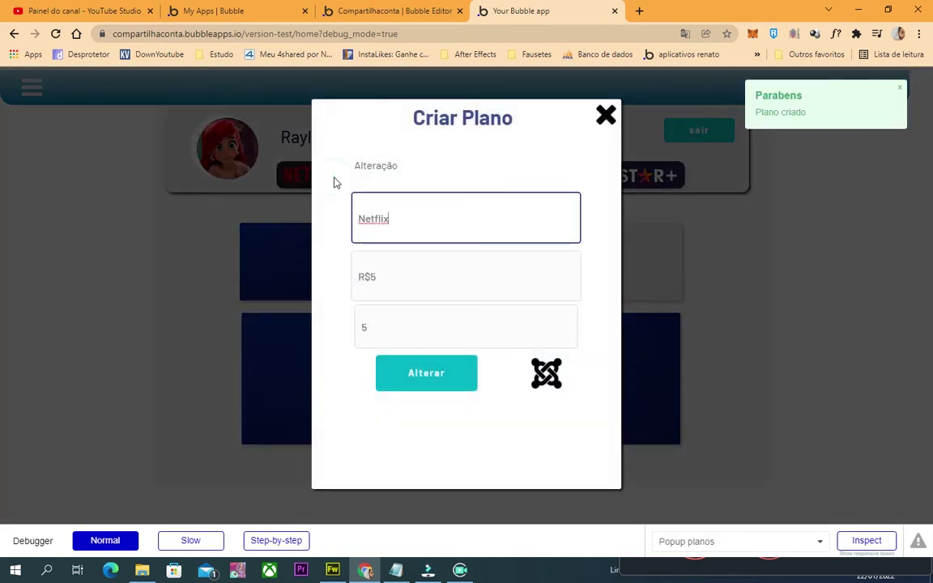
left_click(546, 371)
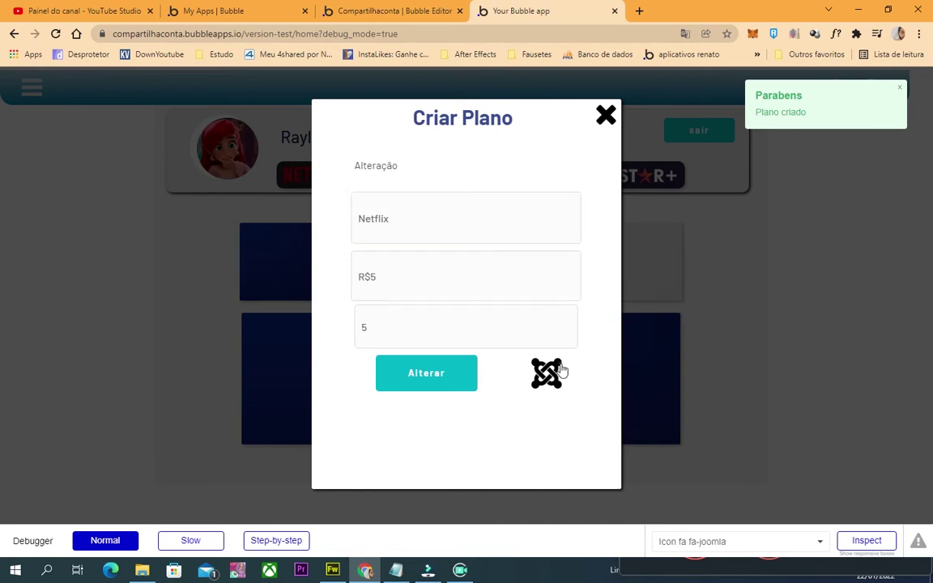
left_click(554, 382)
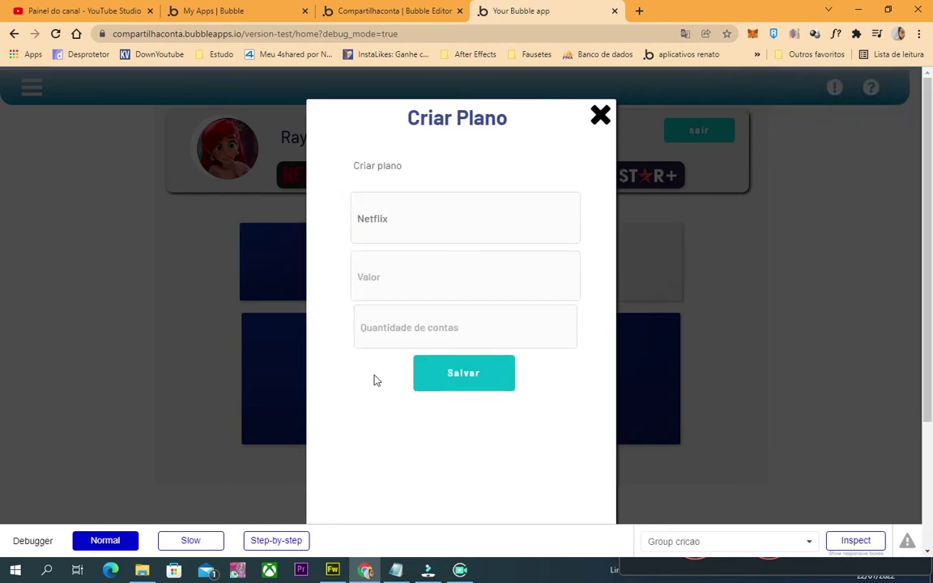
left_click(409, 216)
double_click(422, 217)
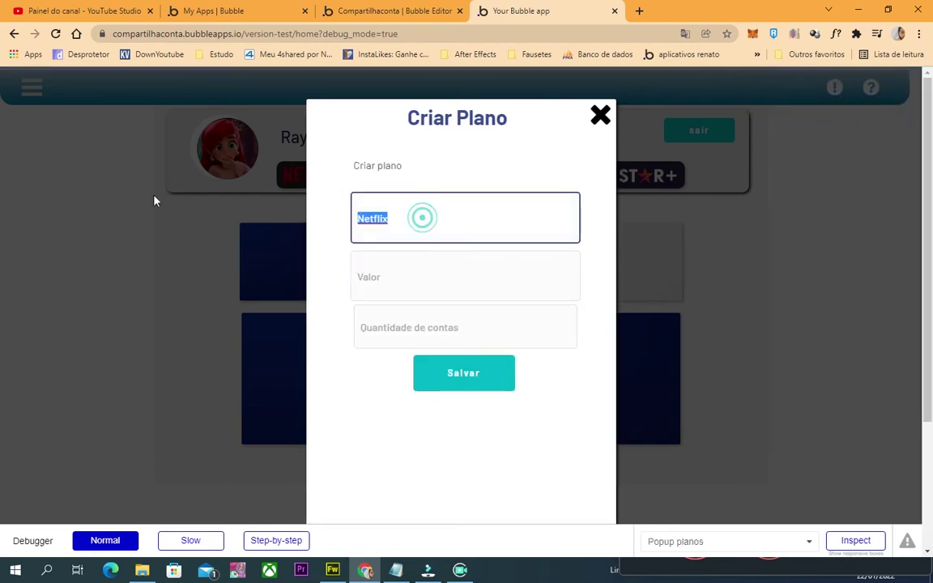
left_click(236, 220)
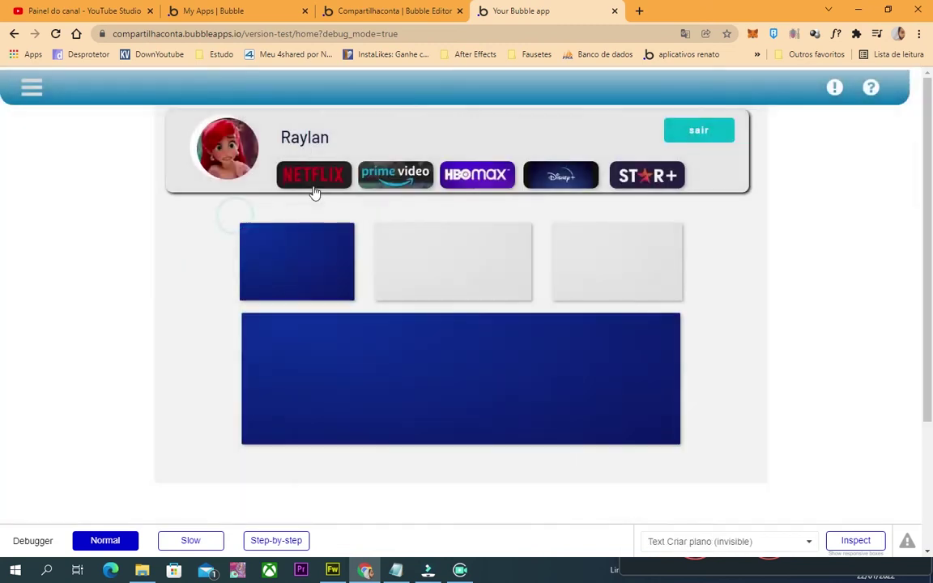
Check the plan popups for Prime Video, Star+, HBO Max and Netflix, closing each with the close icon
left_click(397, 188)
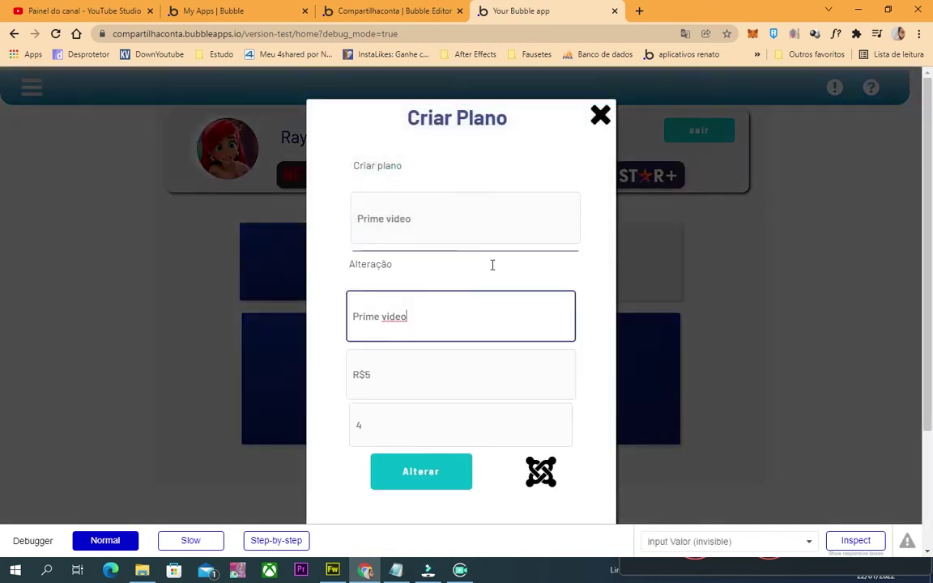
left_click(640, 175)
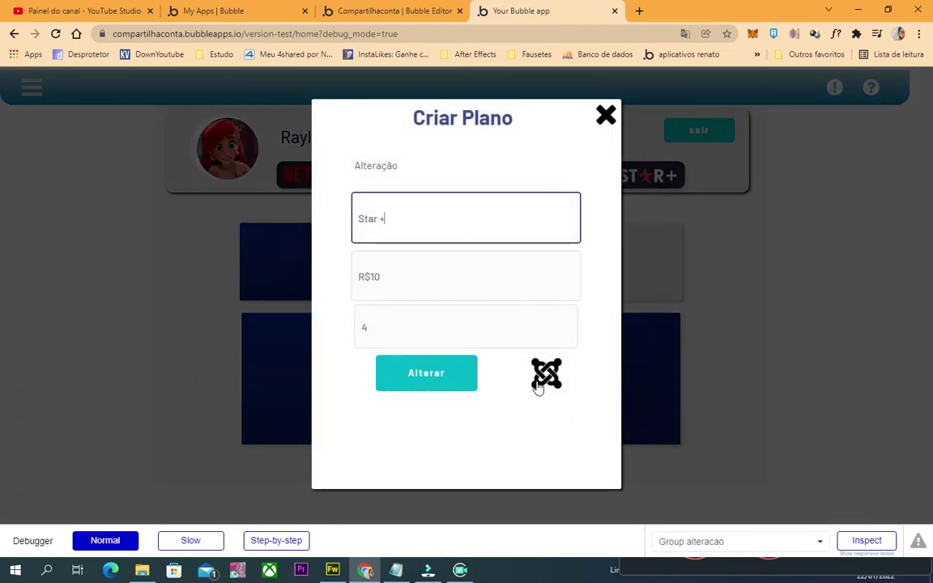
left_click(603, 127)
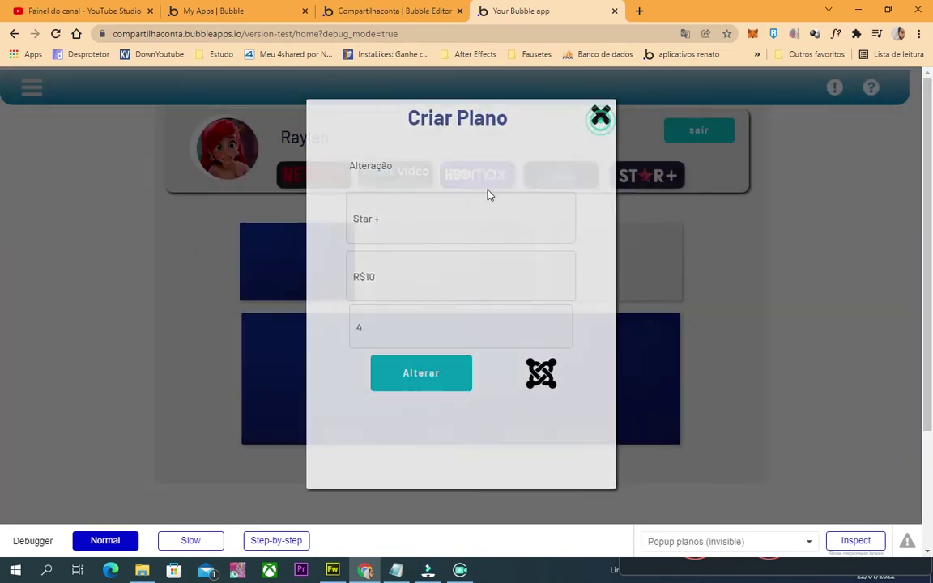
left_click(477, 175)
left_click(600, 127)
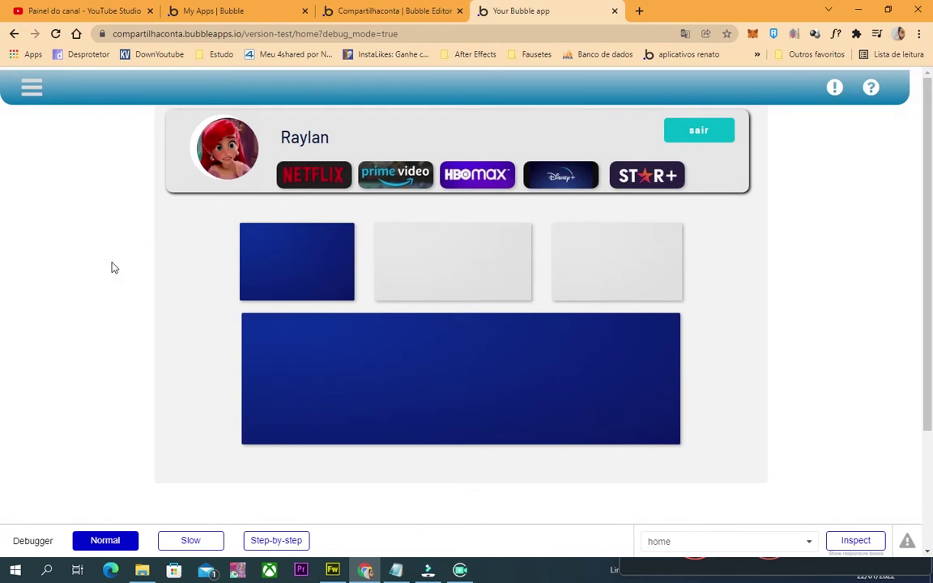
left_click(333, 172)
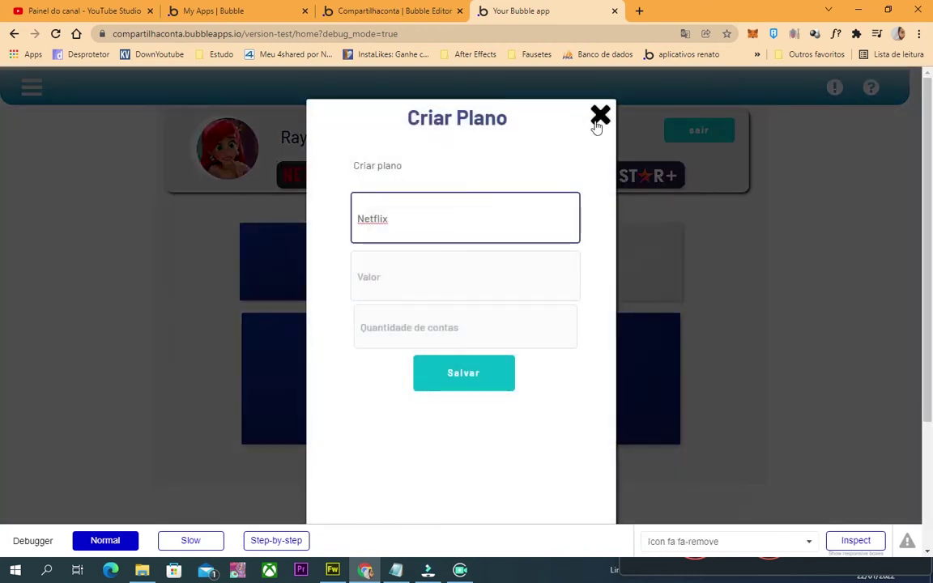
left_click(597, 127)
left_click(406, 171)
Return to the Bubble editor and examine the All planos entries in the app data
left_click(389, 10)
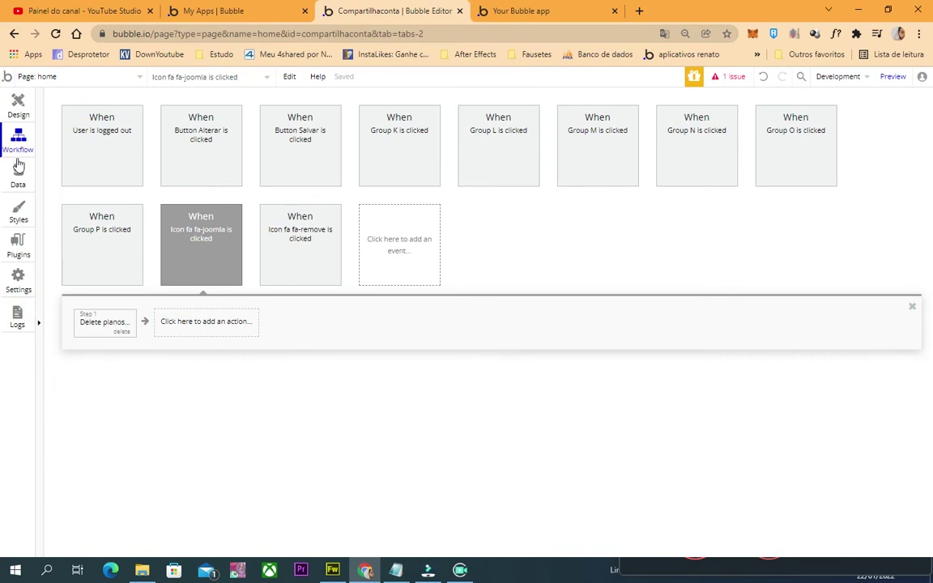
left_click(18, 101)
left_click(18, 170)
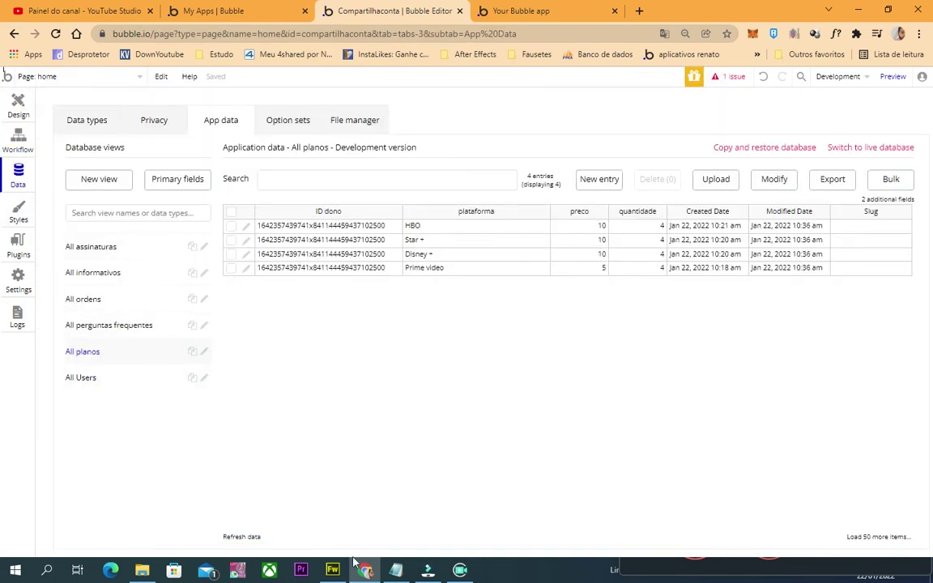
left_click(396, 570)
left_click(389, 383)
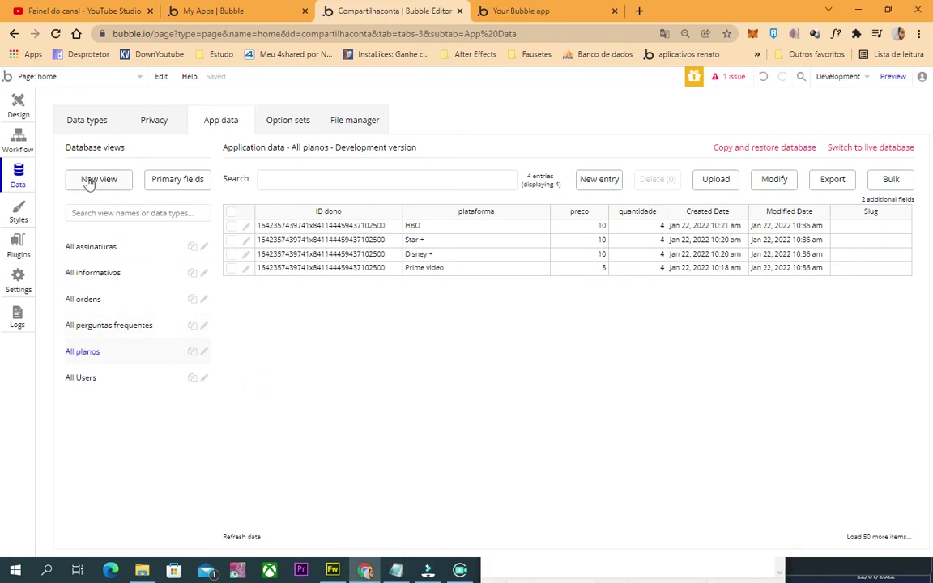
Create a new custom data type named Assinantes
left_click(87, 119)
left_click(200, 340)
type("Assinantes")
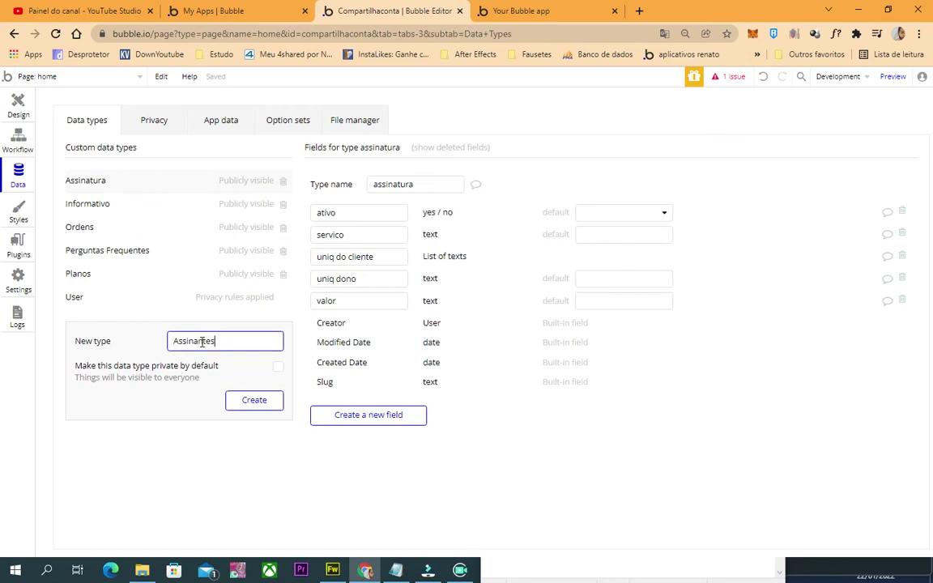
left_click(254, 400)
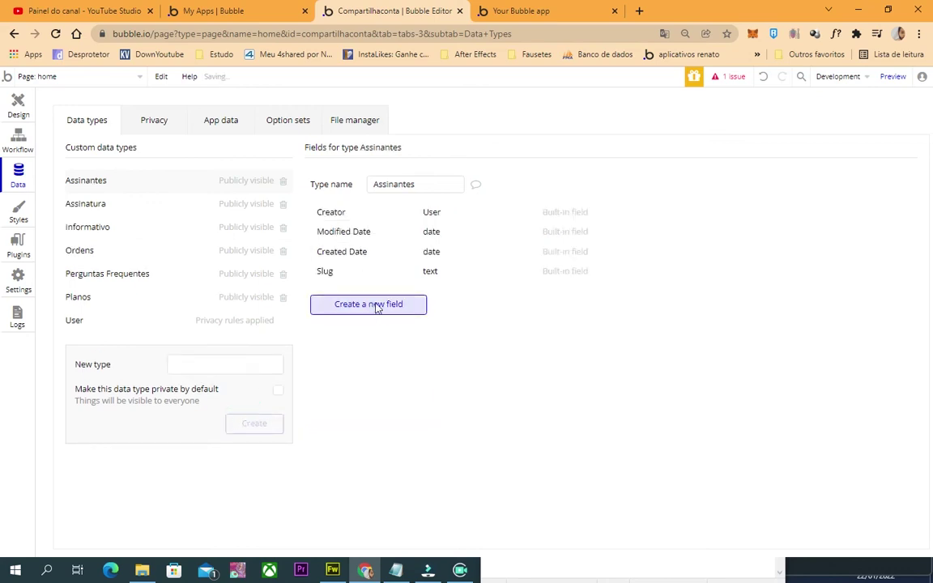
Add a text field named ID do dono to the Assinantes data type
left_click(376, 306)
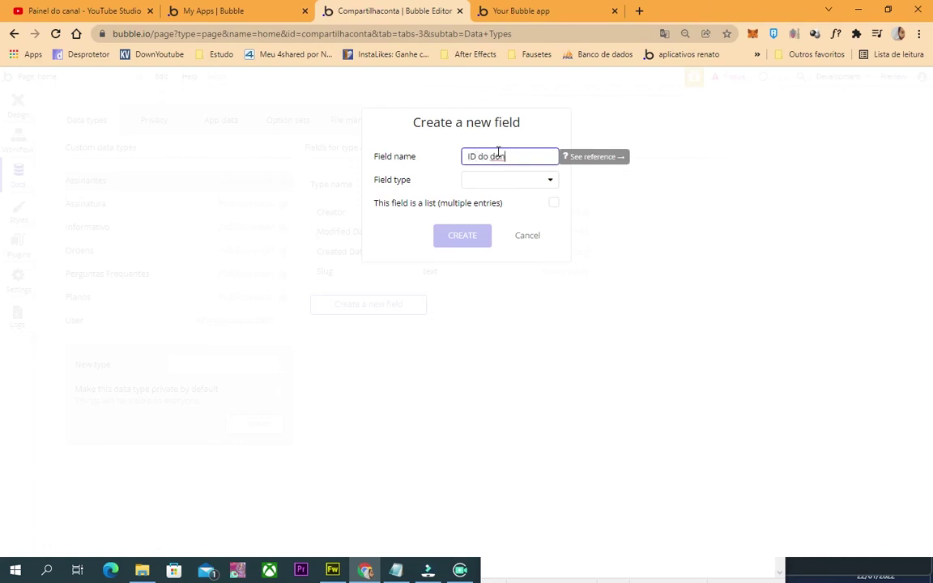
type("ID do dono")
left_click(510, 179)
left_click(506, 203)
left_click(476, 237)
Add a number field named preco to the Assinantes data type
left_click(346, 326)
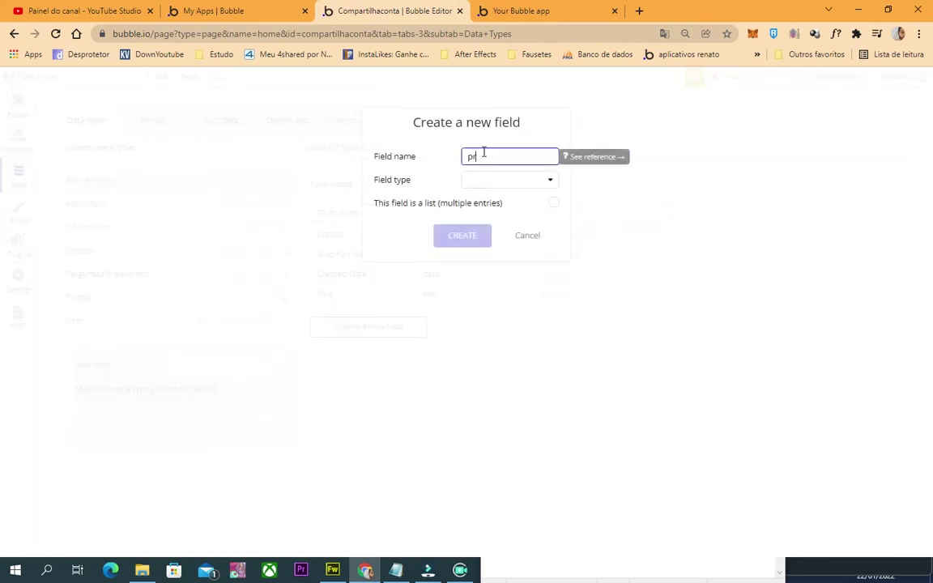
left_click(549, 179)
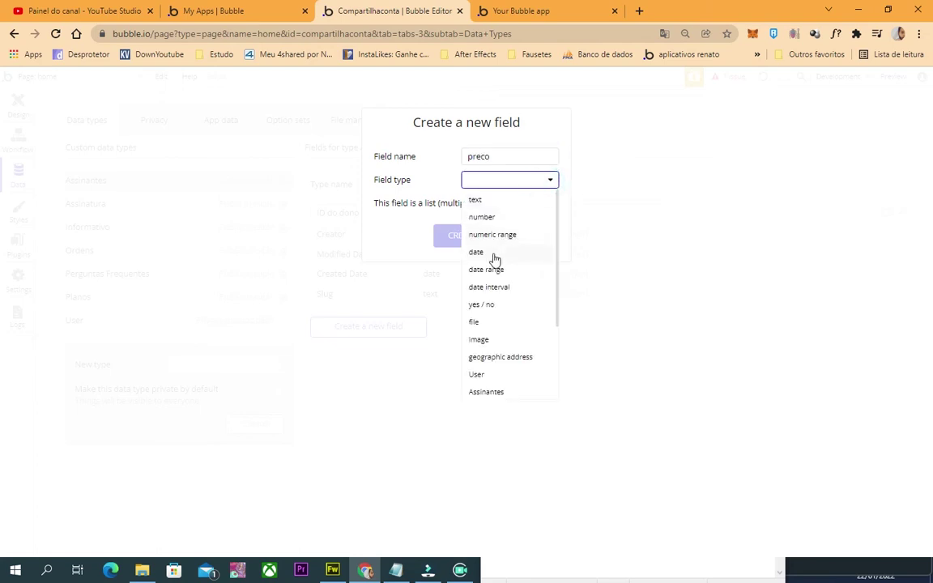
left_click(509, 217)
left_click(451, 239)
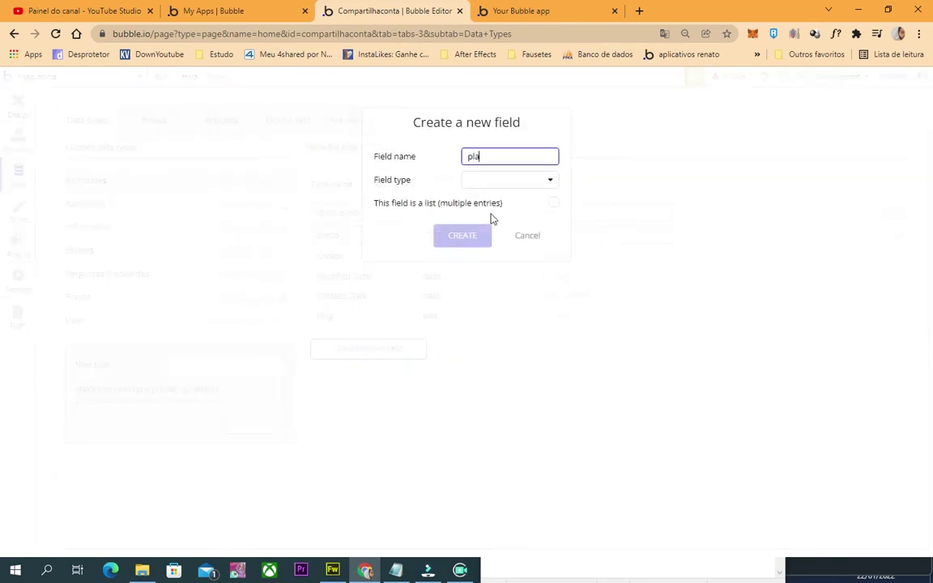
Add a text field named plataforma to the Assinantes data type
left_click(491, 179)
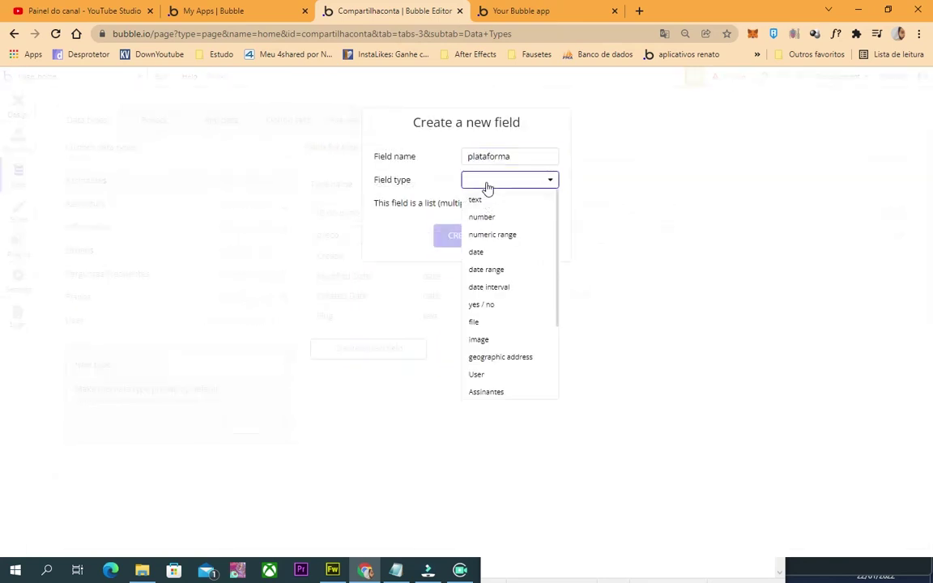
left_click(479, 197)
left_click(470, 237)
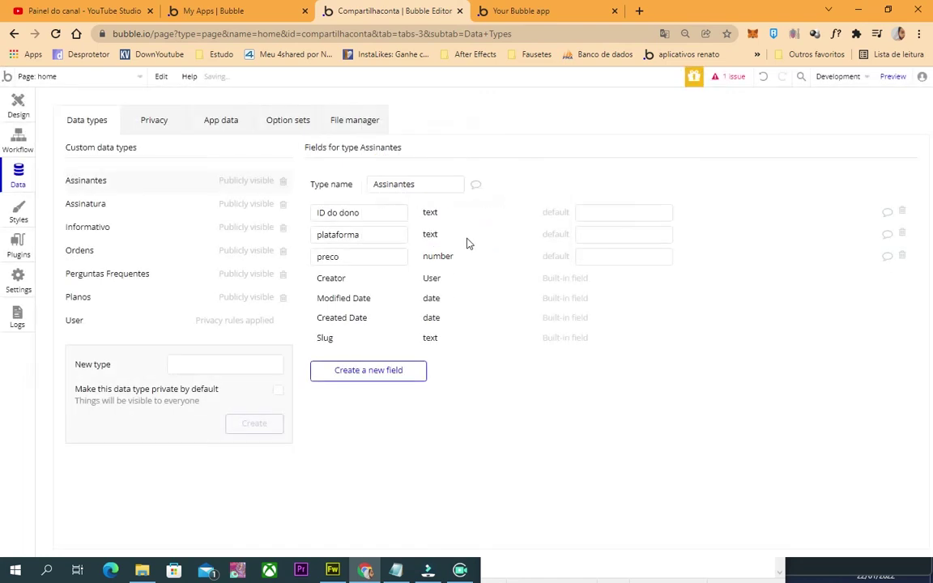
Add a text field named id do comrpador to the Assinantes data type
left_click(391, 371)
type("id do comrpador")
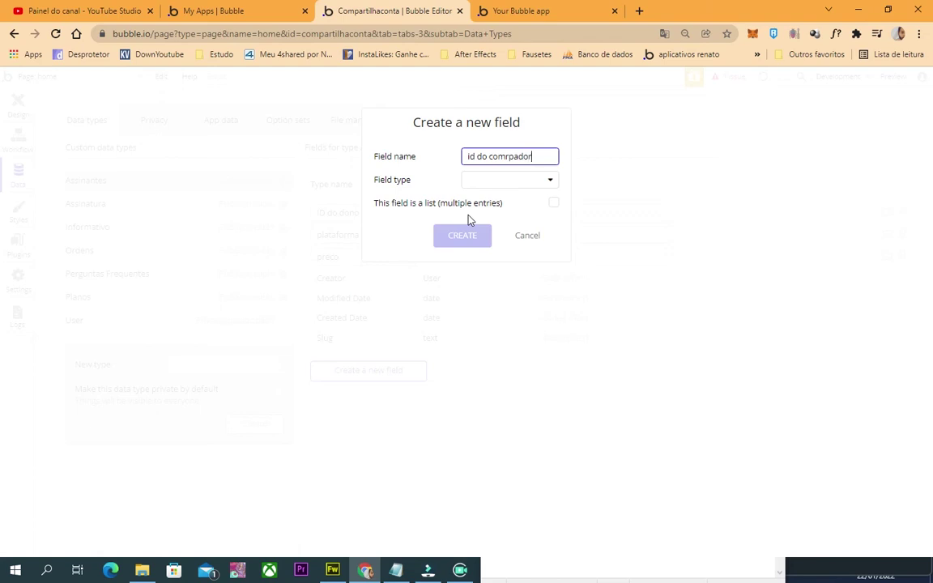
left_click(509, 182)
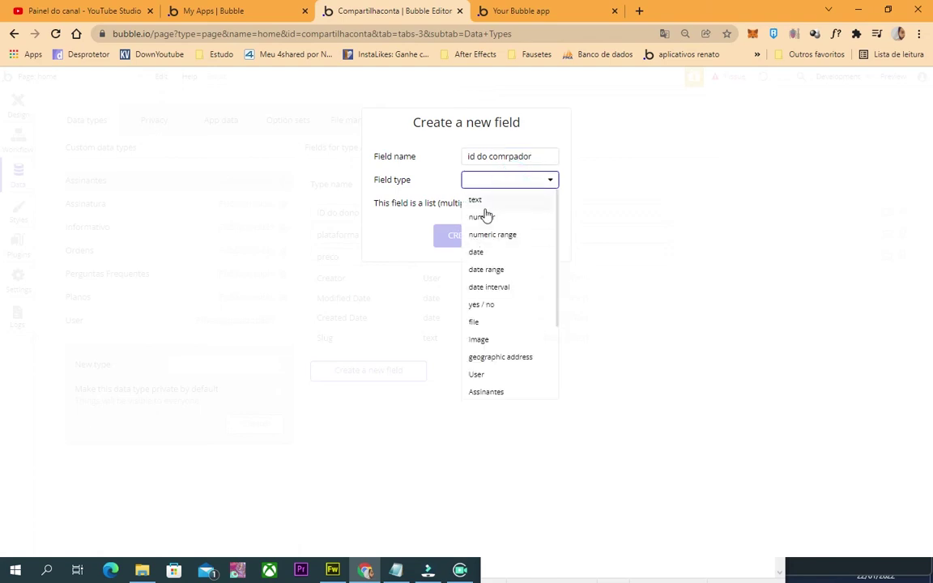
left_click(475, 199)
left_click(462, 236)
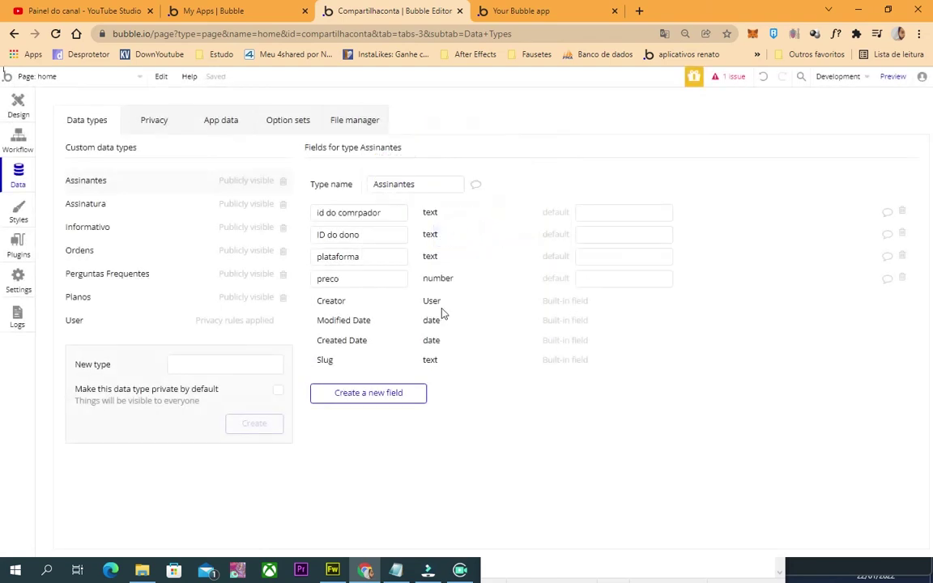
Add a yes / no field named ativado to the Assinantes data type
left_click(401, 393)
type("ativado")
left_click(518, 180)
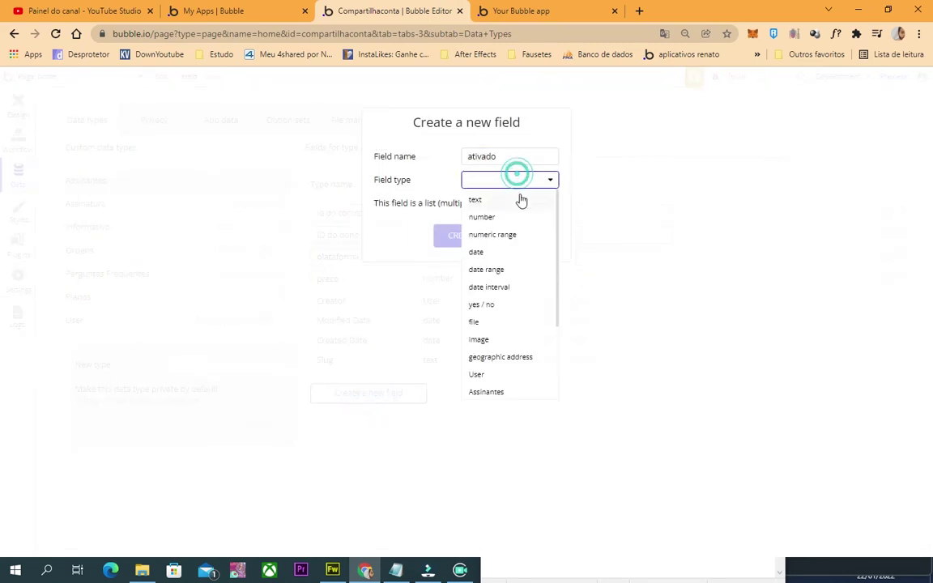
left_click(501, 306)
left_click(463, 236)
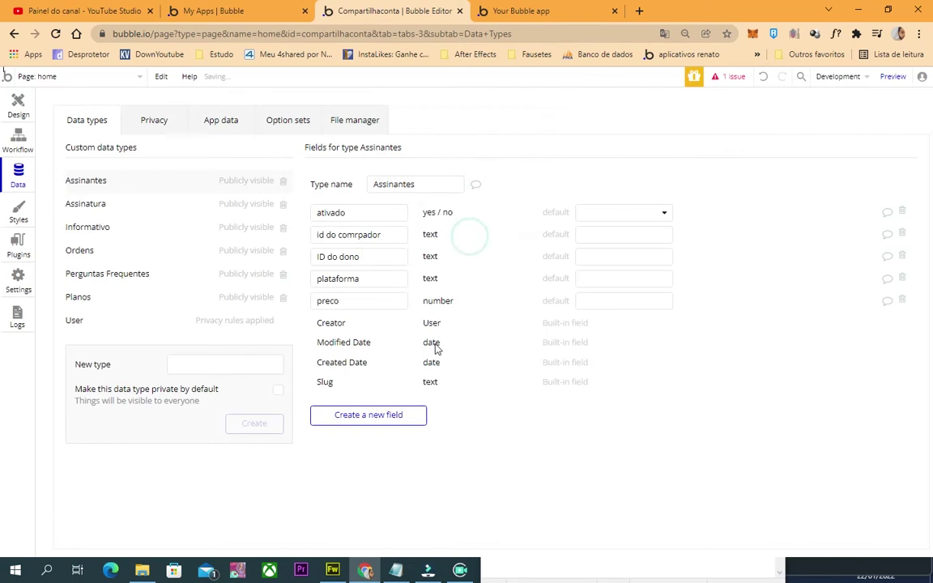
Add a date field named fim do plano to the Assinantes data type
left_click(396, 412)
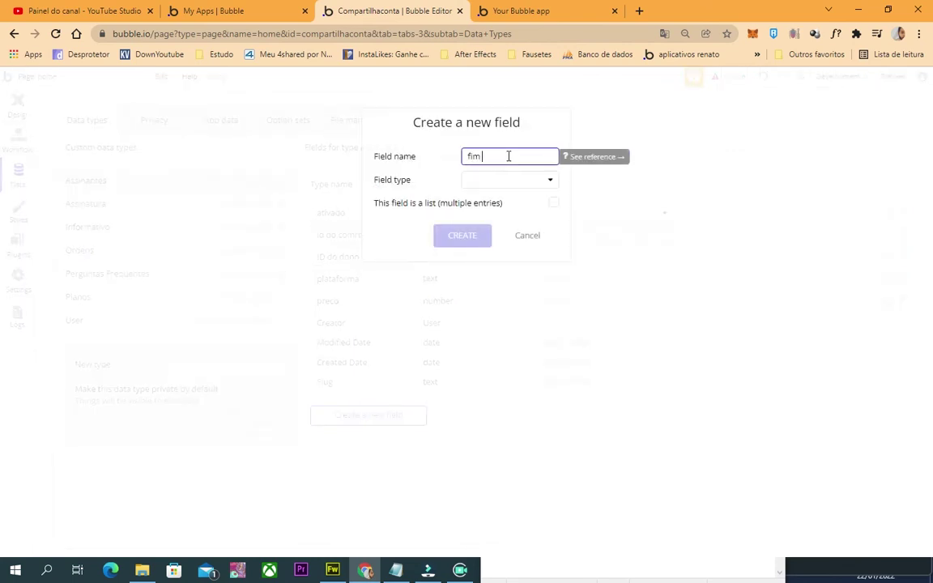
left_click(548, 180)
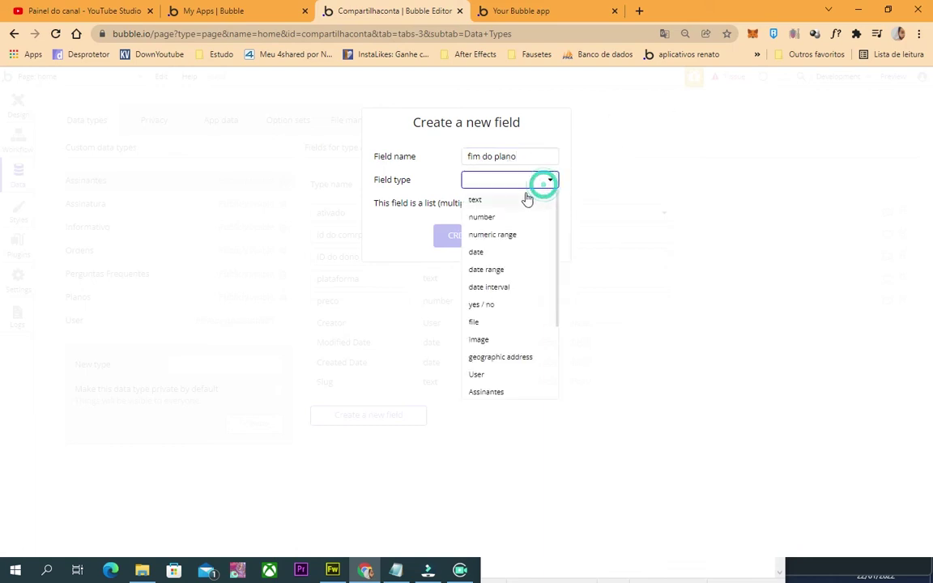
left_click(486, 254)
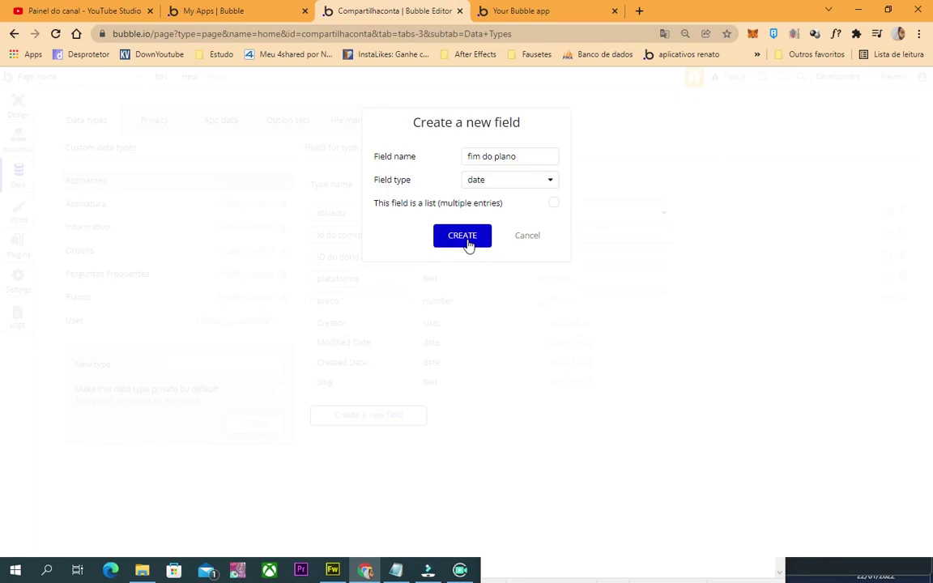
left_click(463, 236)
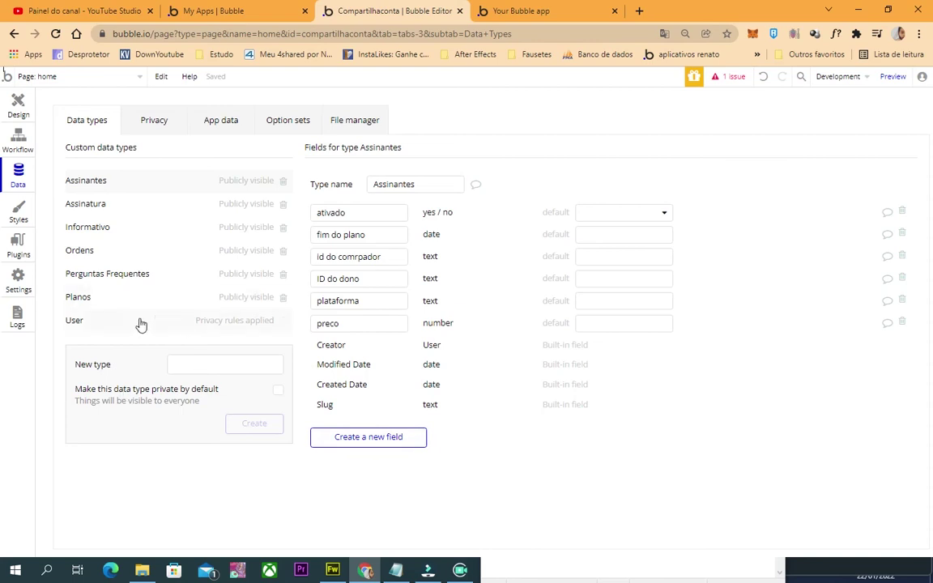
Add a text field named id do dono to the Ordens data type
left_click(96, 250)
left_click(333, 310)
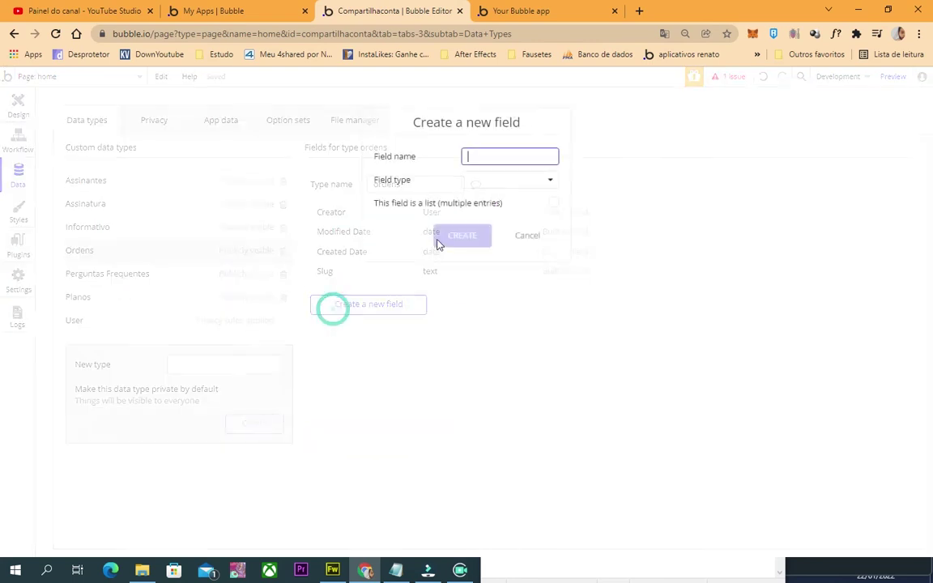
left_click(494, 157)
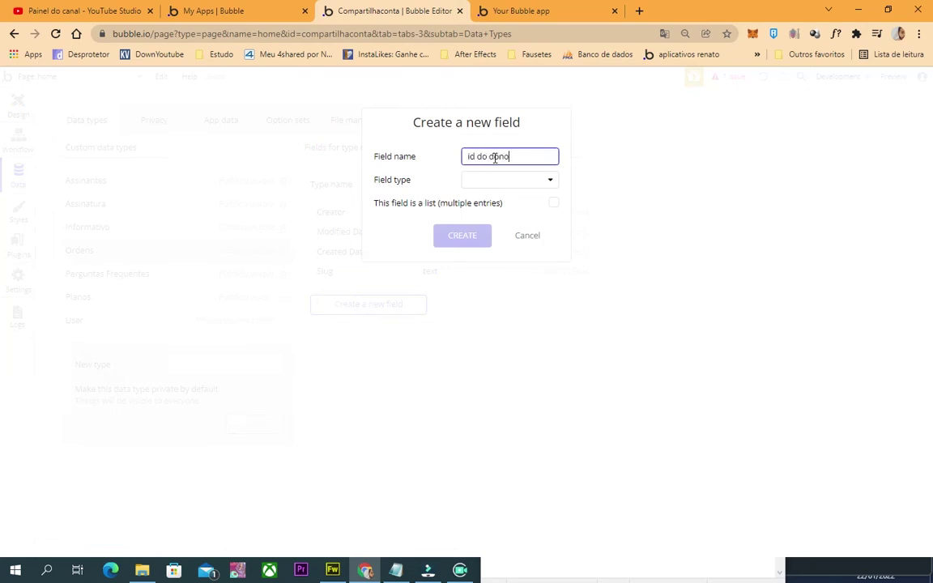
left_click(506, 180)
left_click(504, 202)
left_click(477, 237)
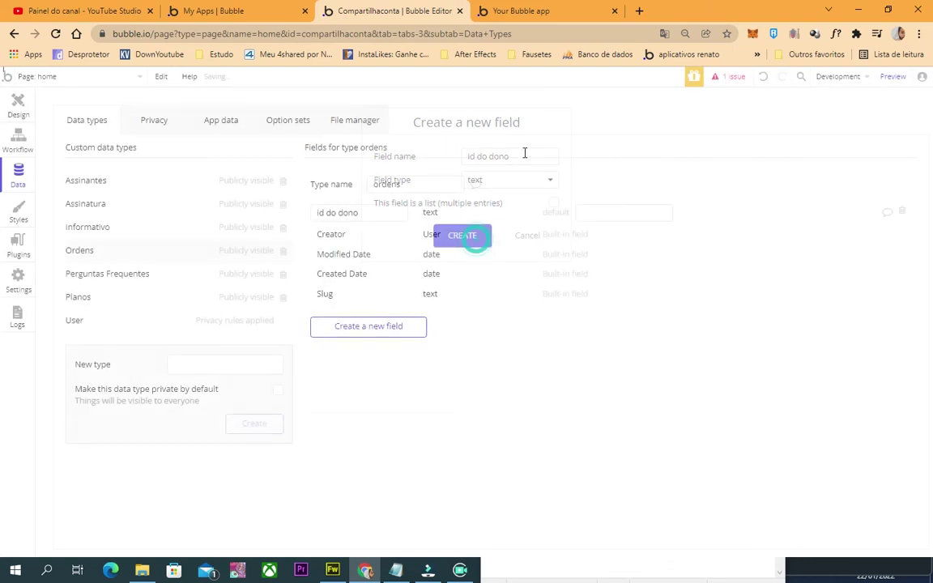
Add a text field named preco to the Ordens data type
left_click(381, 325)
left_click(496, 155)
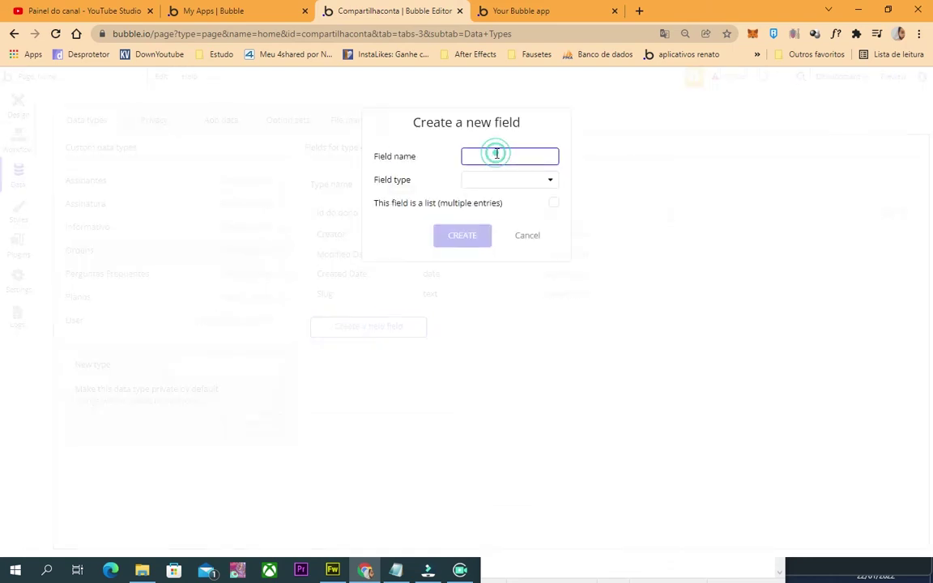
type("preco")
left_click(535, 182)
left_click(478, 199)
left_click(470, 240)
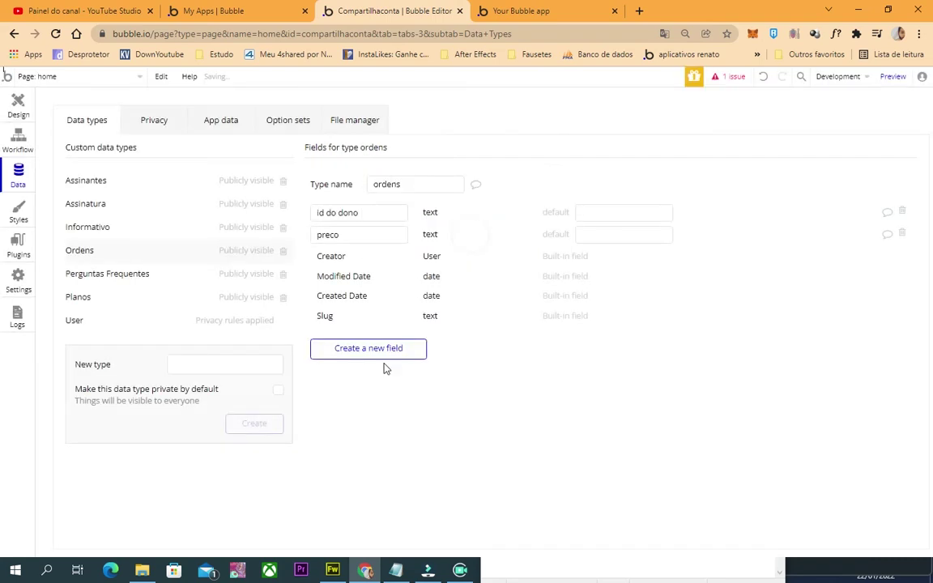
Add a text field named plataforma to the Ordens data type
left_click(396, 350)
left_click(511, 157)
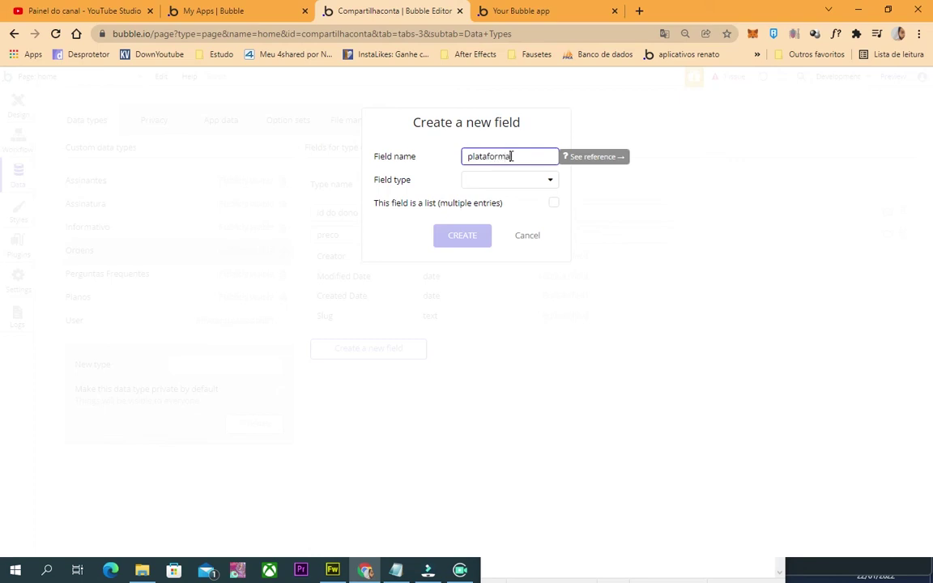
type("plataforma")
left_click(533, 179)
left_click(486, 199)
left_click(483, 235)
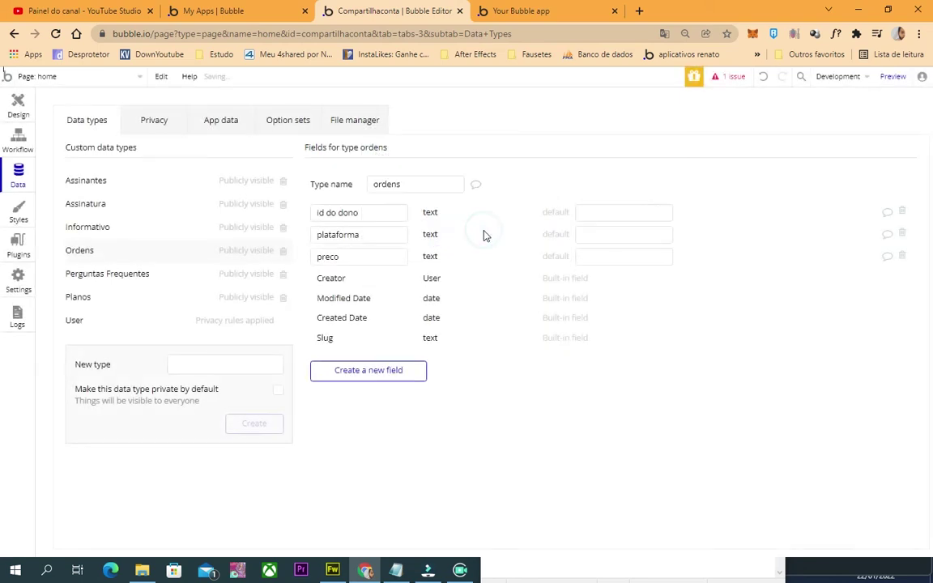
Add a text field named id do comprador to the Ordens data type
left_click(395, 370)
type("id do comprador")
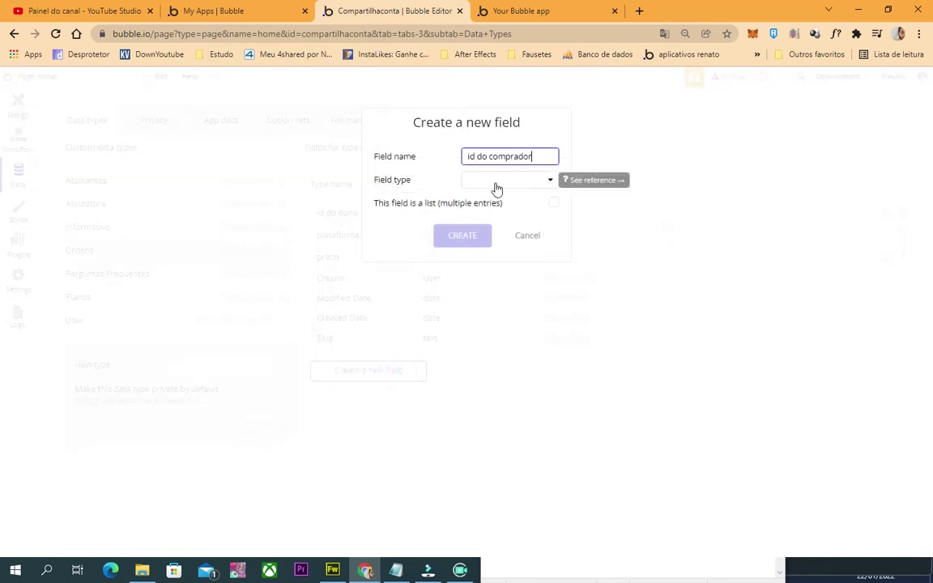
left_click(497, 188)
left_click(499, 198)
left_click(480, 237)
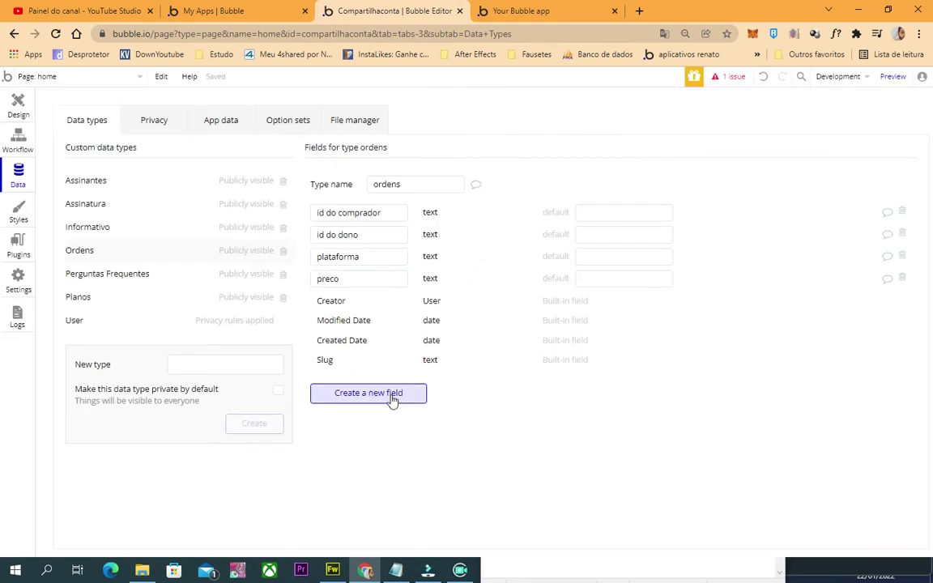
left_click(393, 397)
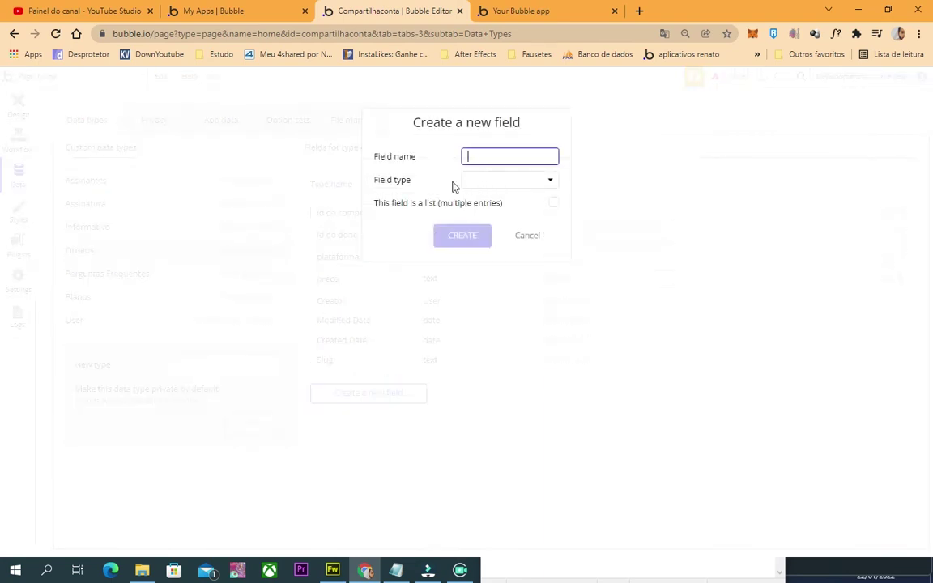
left_click(529, 235)
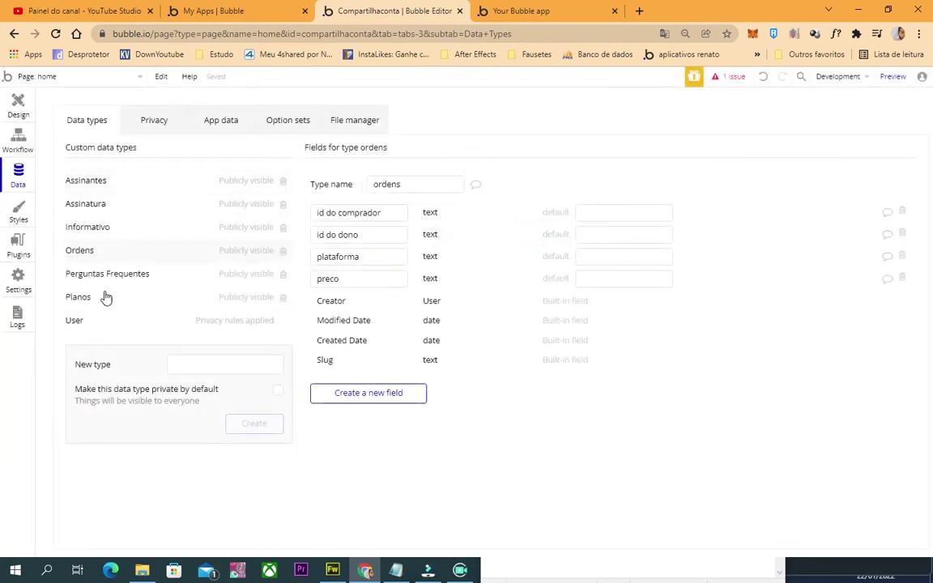
Add a yes / no field named recorrencia to the Assinatura data type
left_click(101, 300)
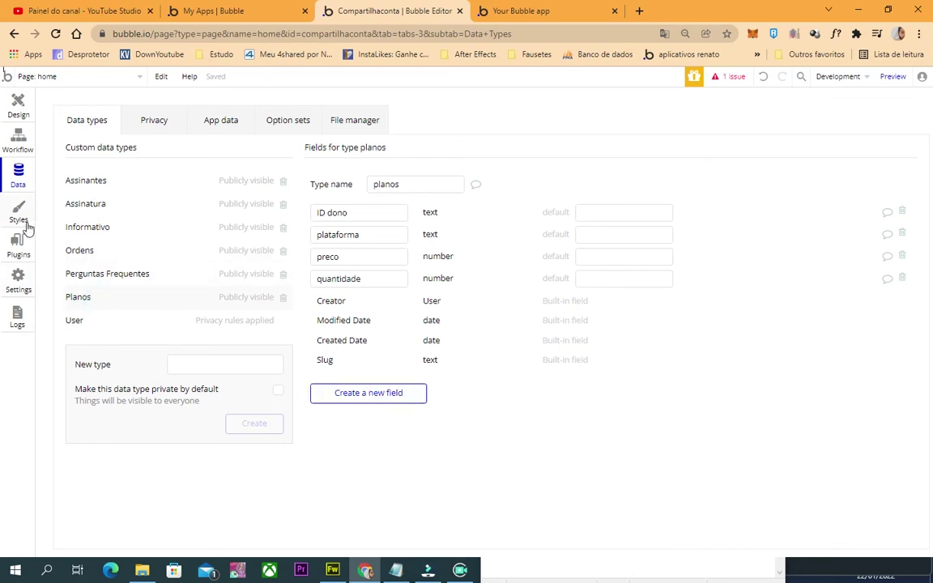
left_click(96, 205)
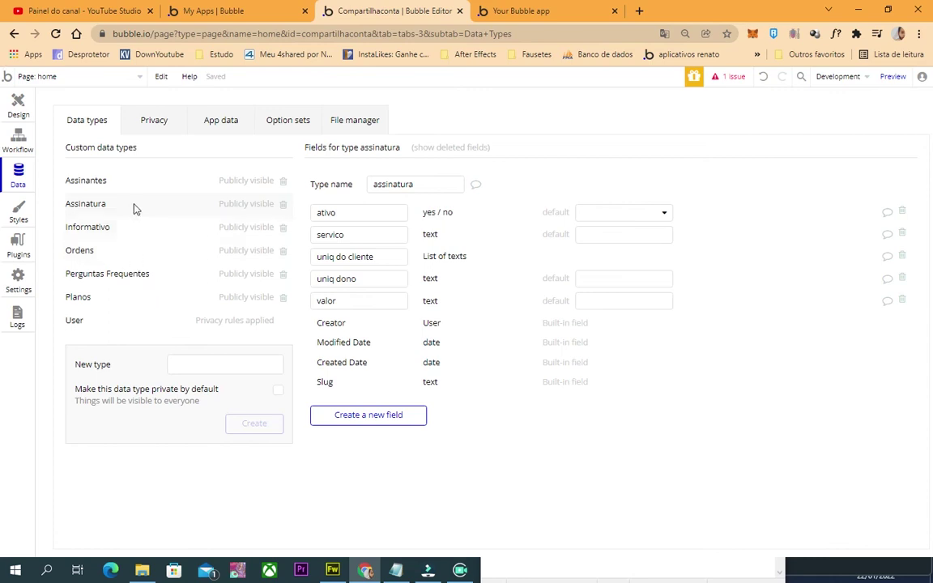
left_click(371, 417)
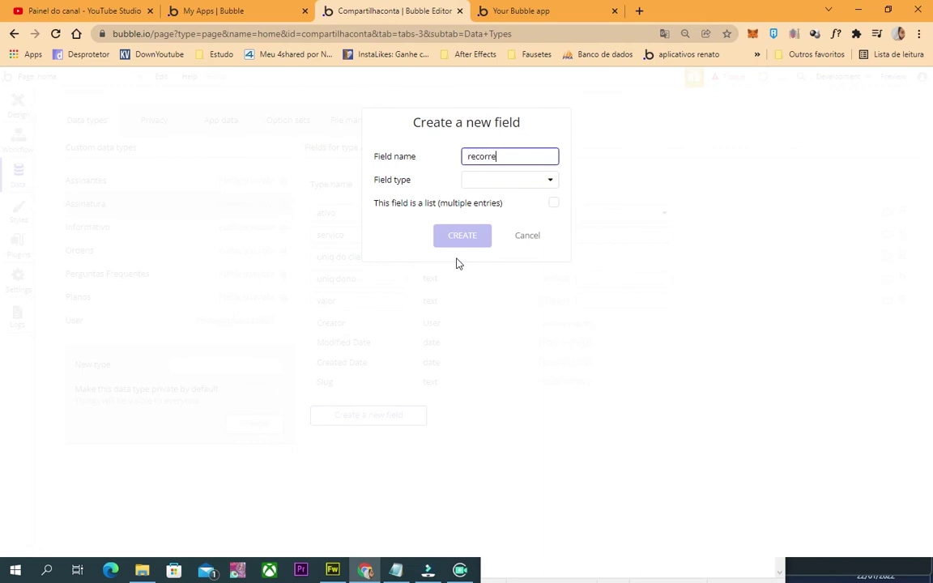
left_click(531, 180)
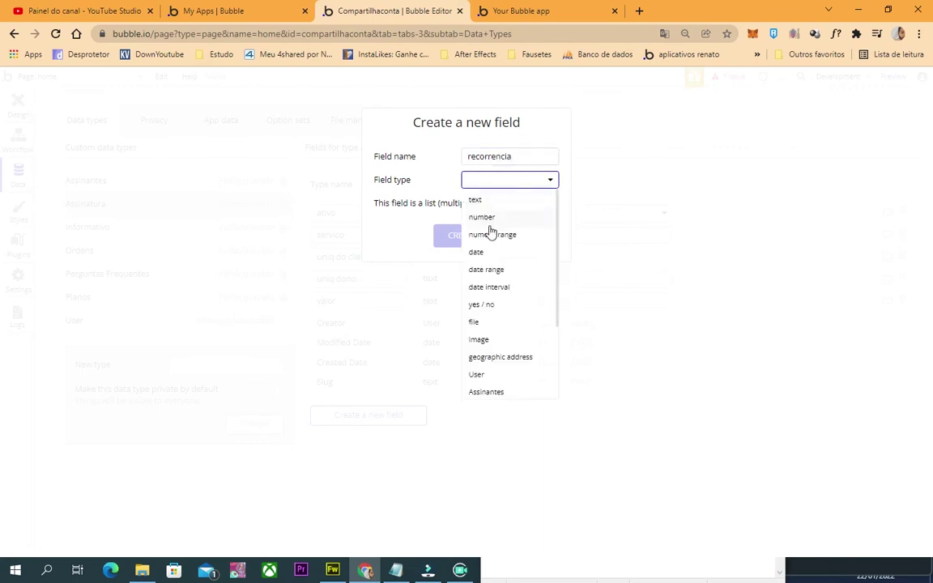
left_click(484, 306)
left_click(475, 247)
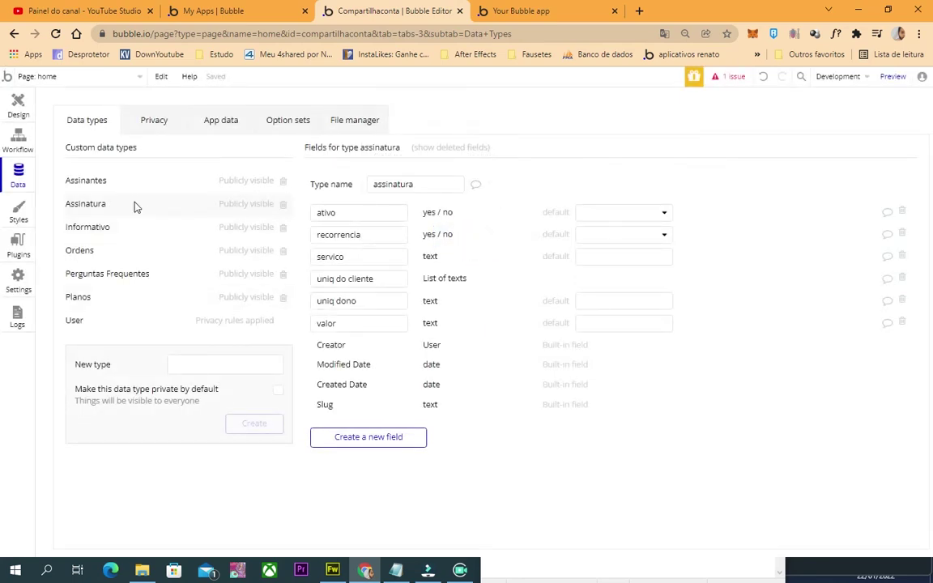
Review and compare the fields of the Assinatura, Ordens and Planos data types
left_click(327, 214)
double_click(381, 213)
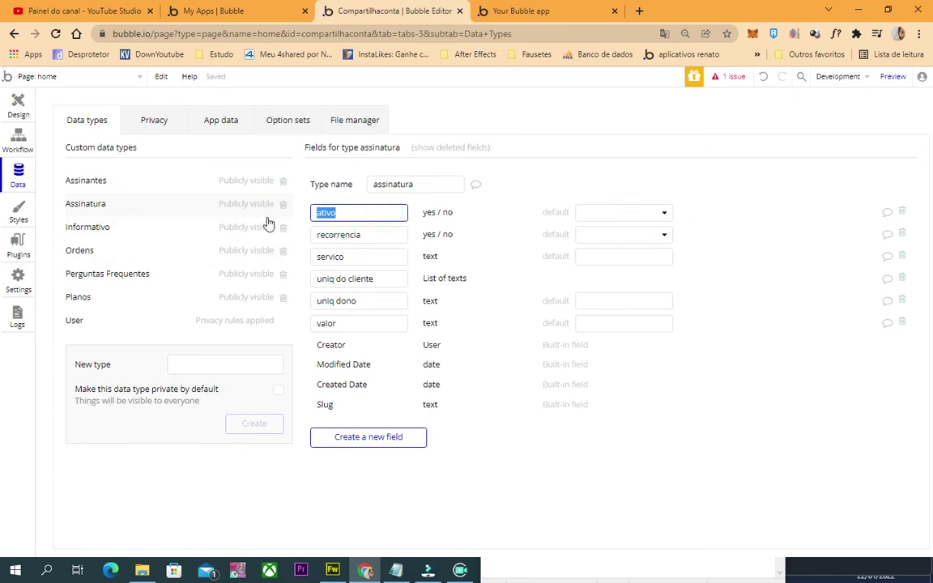
left_click(418, 215)
left_click(391, 235)
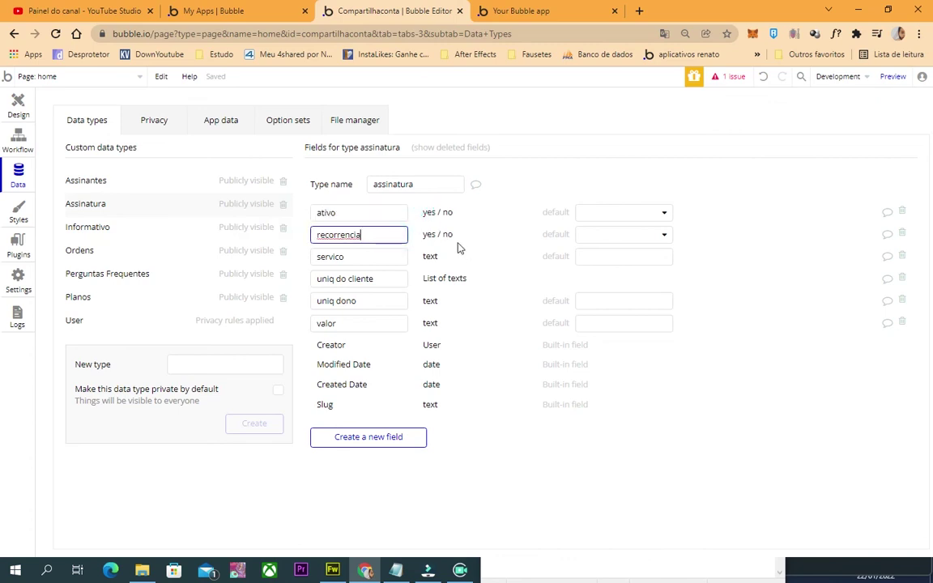
left_click(436, 237)
left_click(91, 252)
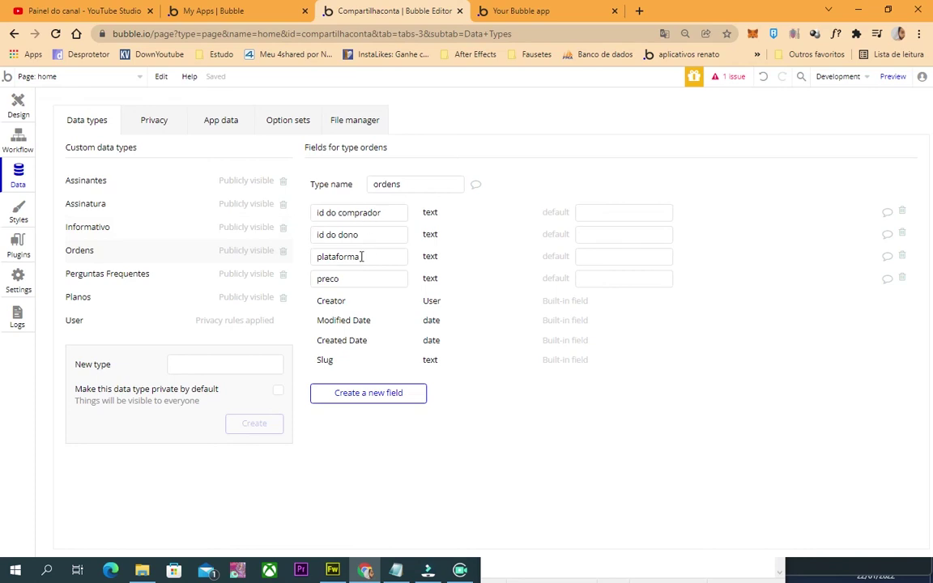
mouse_move(312, 285)
left_click(111, 201)
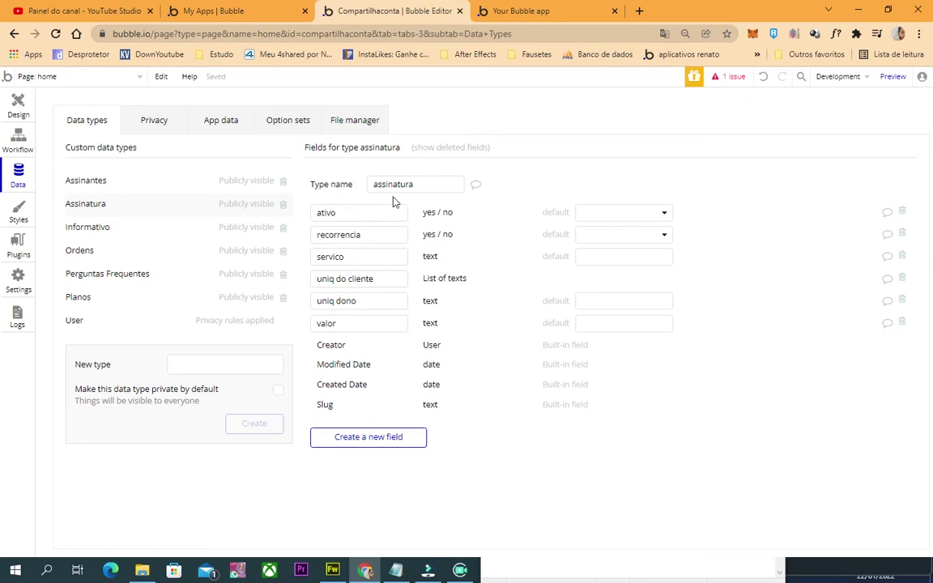
left_click(127, 251)
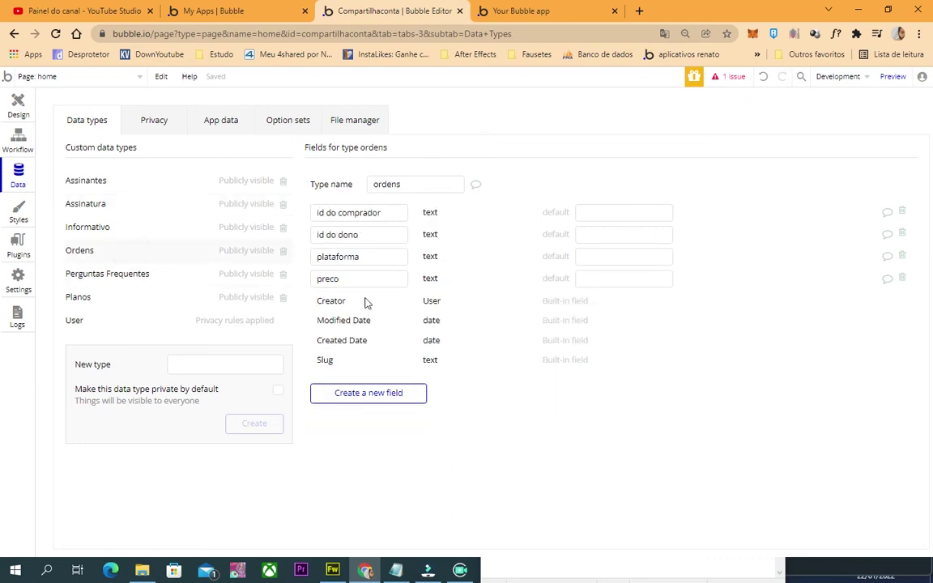
mouse_move(351, 309)
left_click(113, 203)
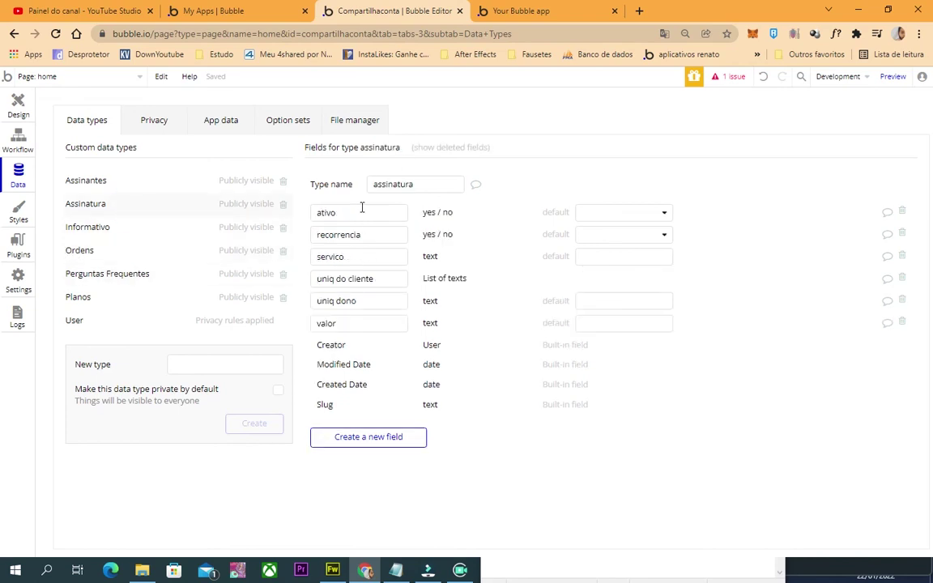
left_click(138, 251)
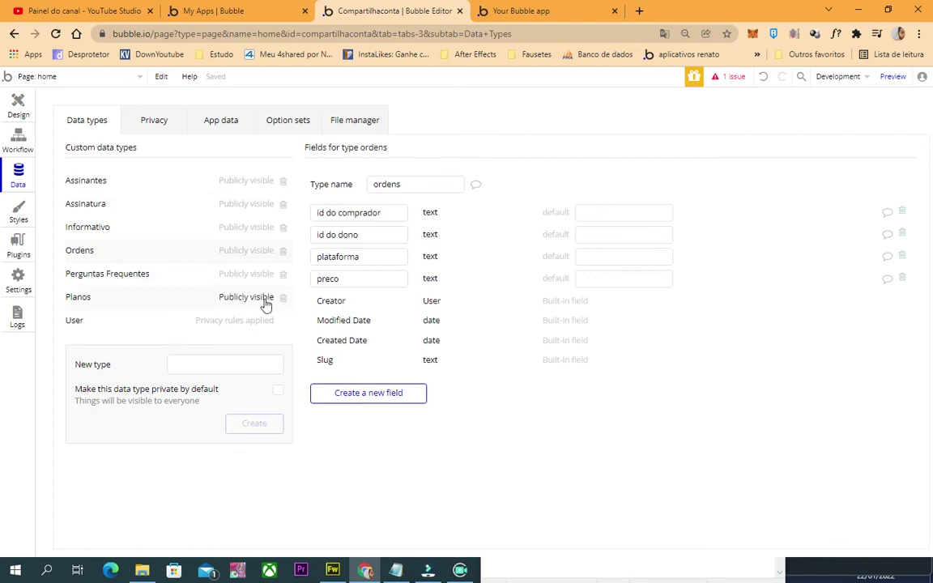
left_click(94, 296)
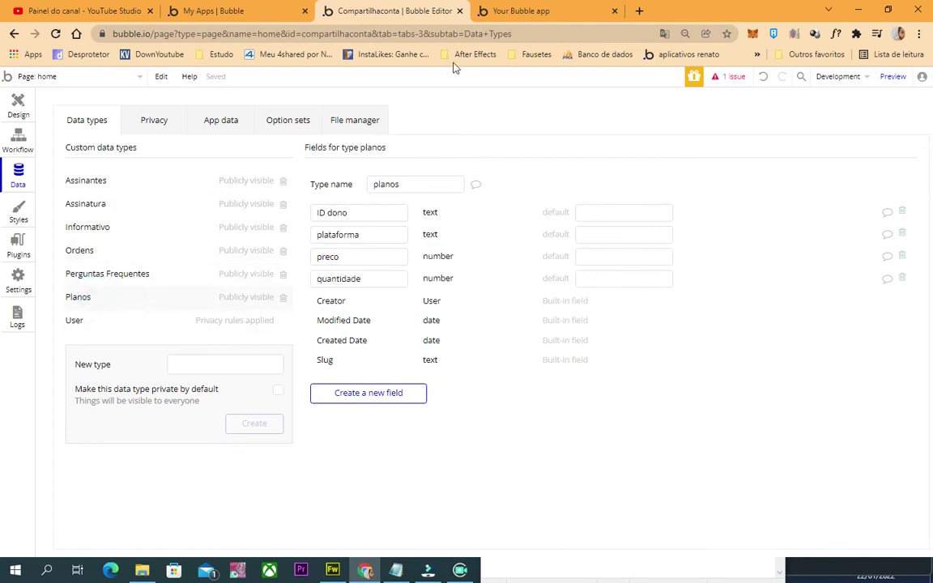
Switch to the running app preview, load its home page in debug mode and dismiss the translation offer
left_click(512, 10)
left_click(604, 119)
left_click(298, 35)
key("Return")
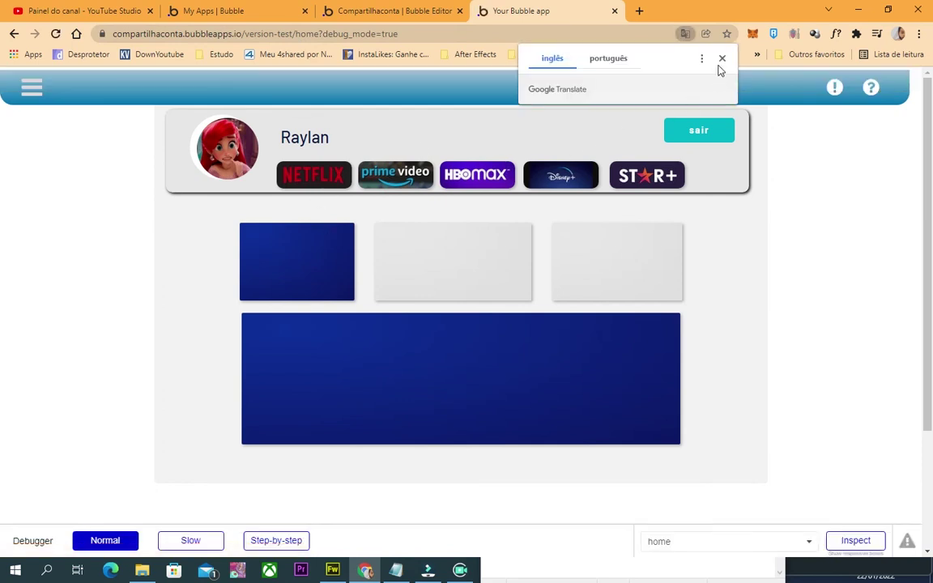
left_click(722, 58)
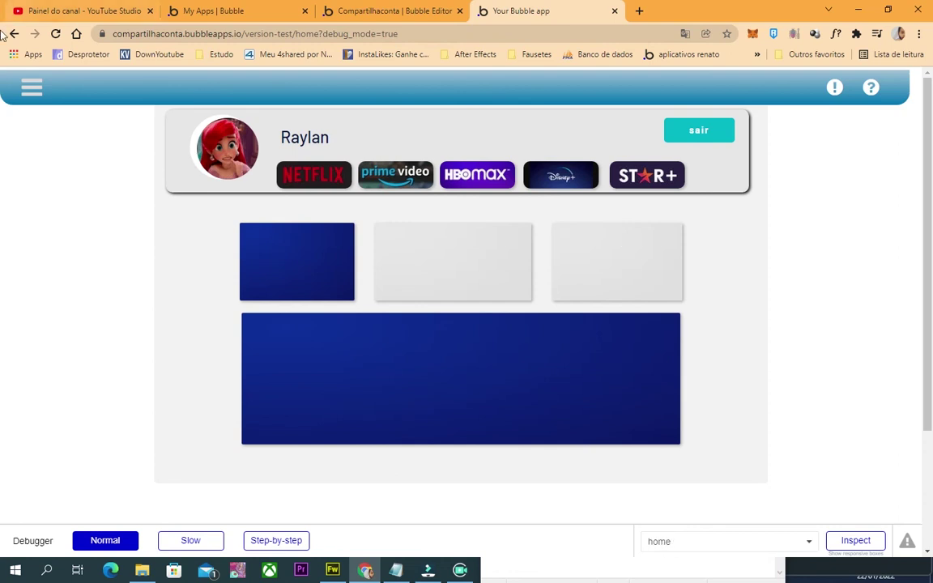
Check the side menu and the plan popup on the running home page, closing each one after viewing
left_click(24, 89)
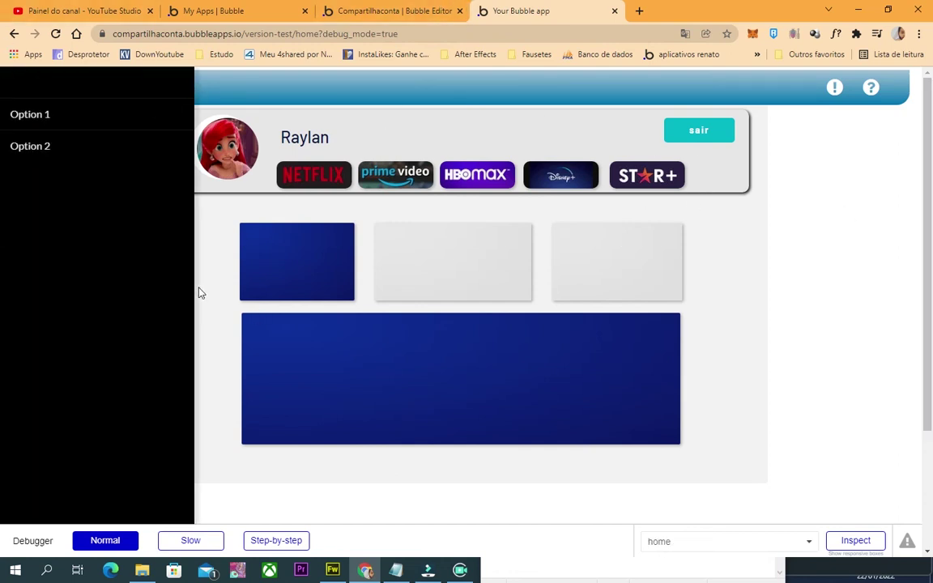
left_click(180, 261)
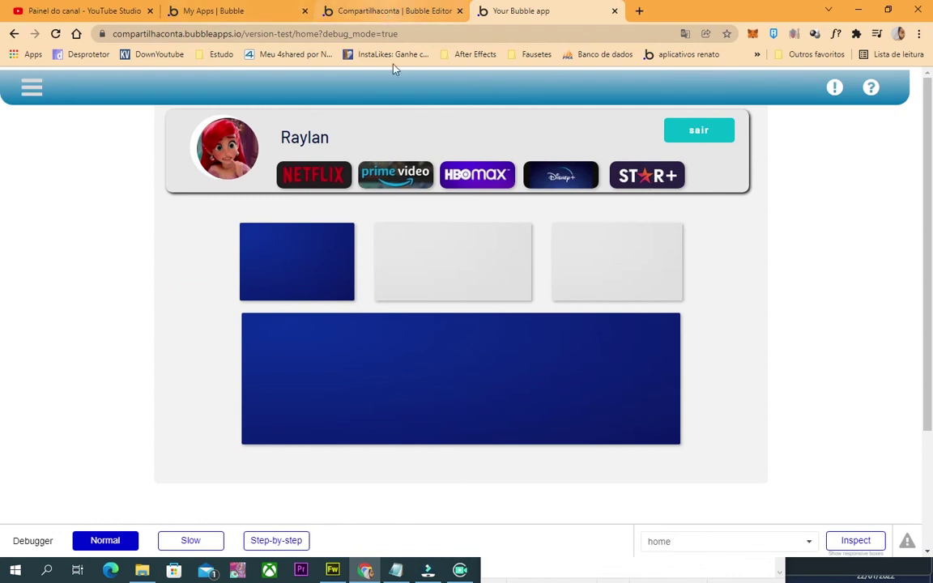
left_click(661, 176)
left_click(245, 256)
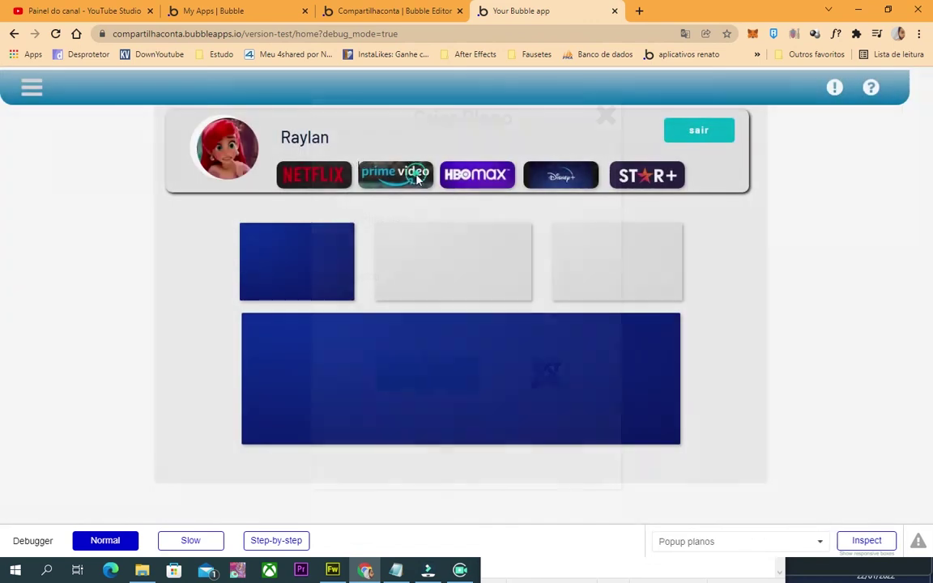
left_click(606, 115)
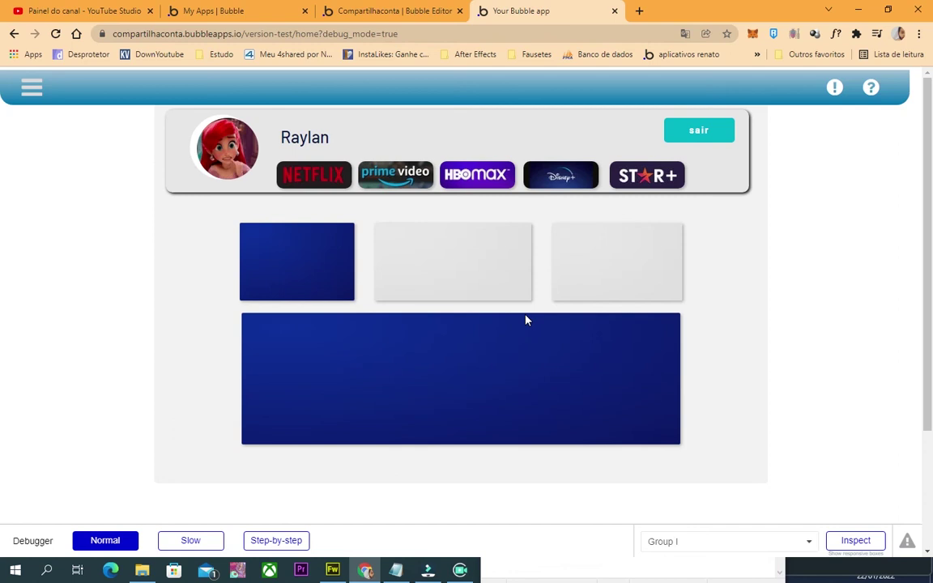
Switch to the empty Notepad window and resize it to fit under the large blue panel of the page
left_click(544, 566)
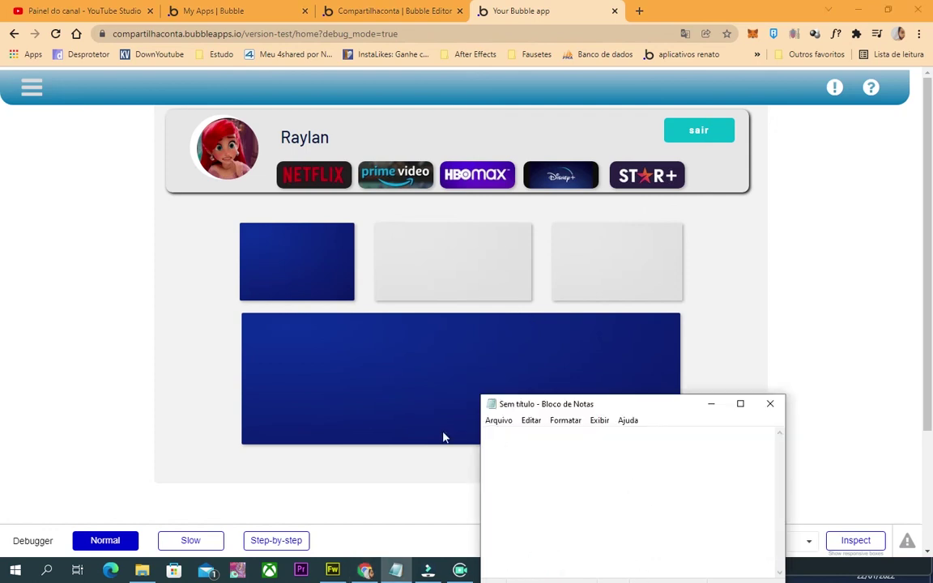
left_click_drag(479, 396, 238, 446)
left_click_drag(790, 499, 682, 500)
mouse_move(444, 459)
left_mouse_down()
mouse_move(442, 500)
mouse_move(440, 463)
left_mouse_up()
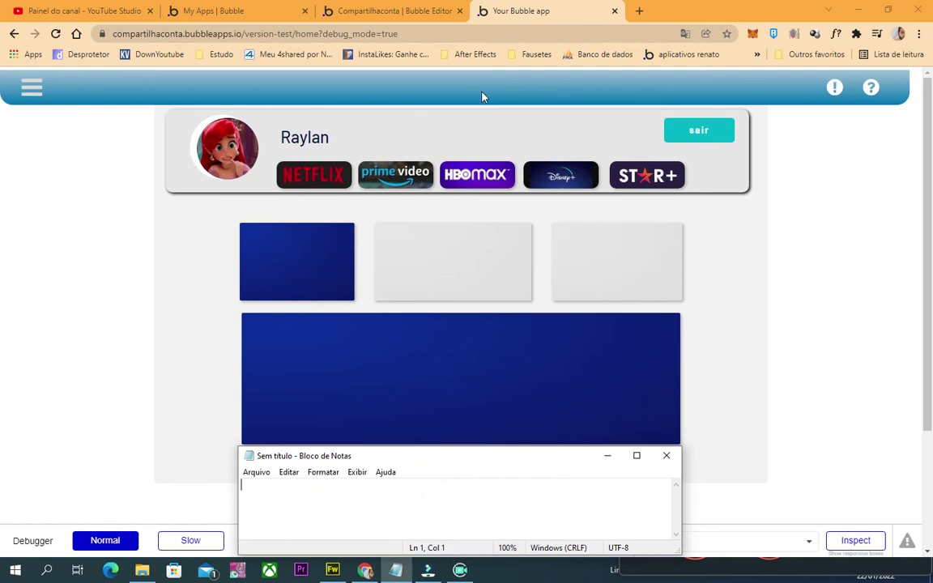
Switch to YouTube Studio and review the channel's video list and the dashboard statistics
left_click(58, 8)
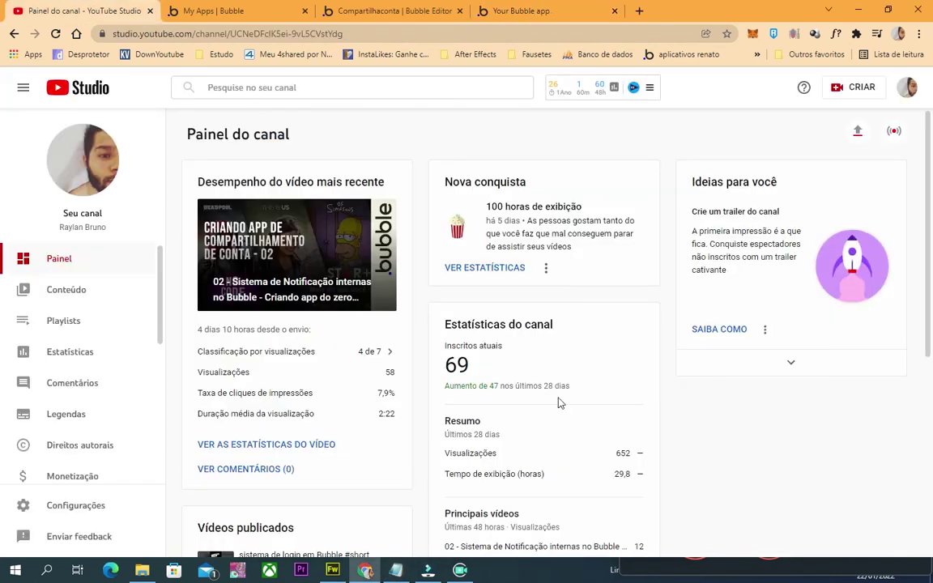
left_click(82, 285)
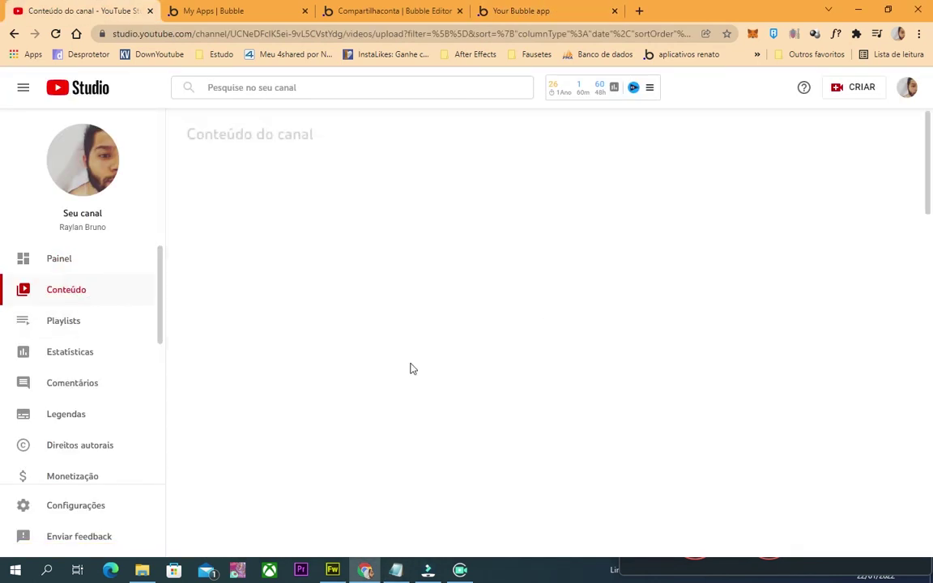
scroll(798, 506, "down", 5)
scroll(785, 500, "up", 5)
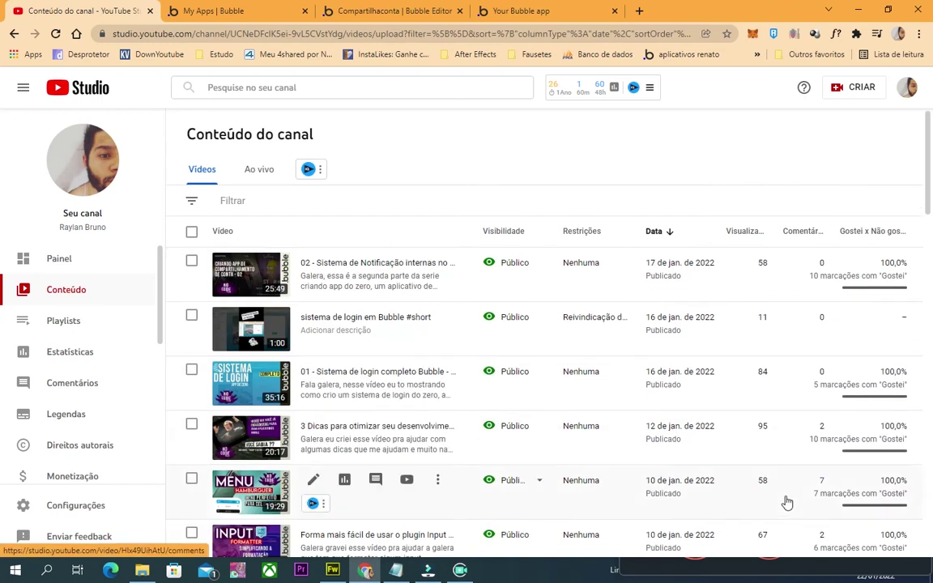
left_click(77, 273)
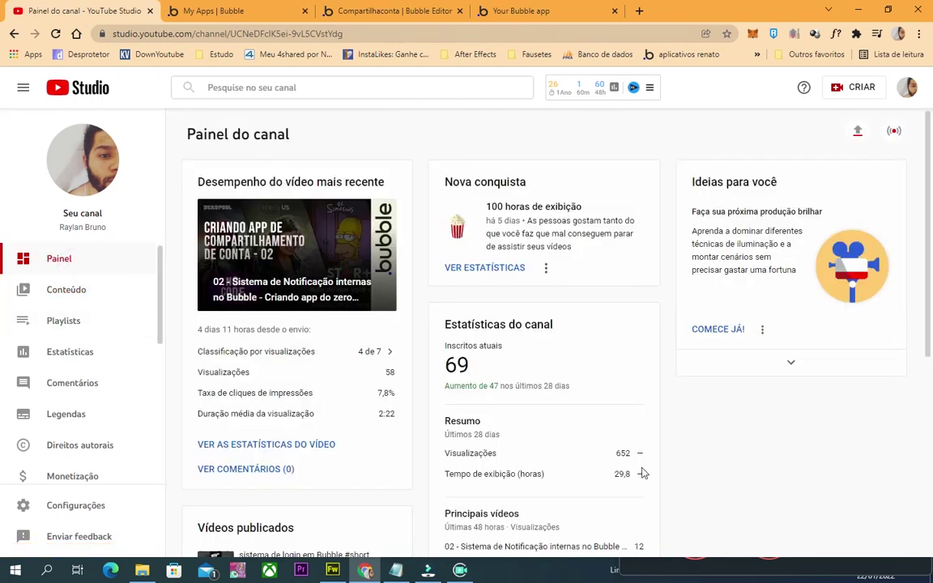
left_click(475, 363)
scroll(501, 404, "down", 4)
scroll(493, 441, "up", 5)
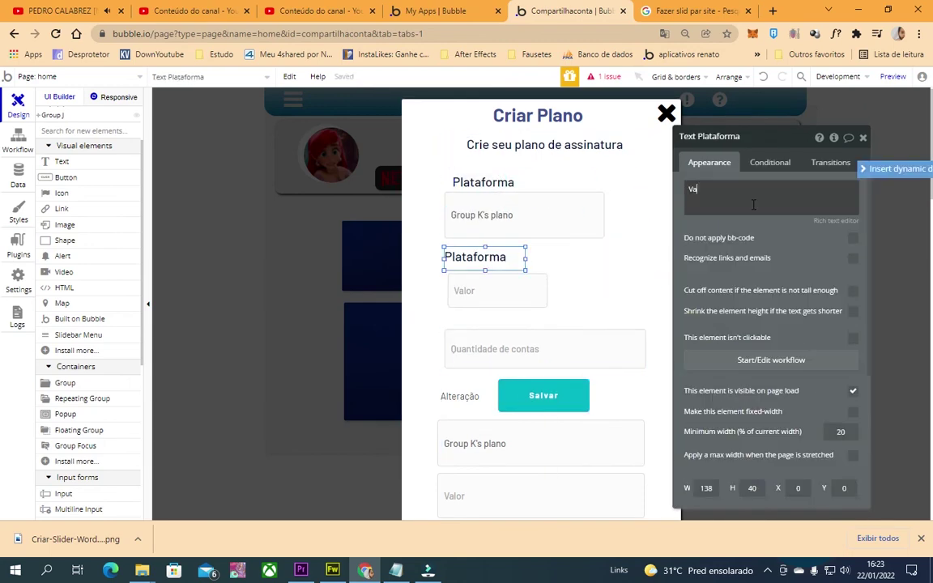
Arrange labelled Valor and Vagas inputs side by side in the Criar Plano popup and retitle the change section Alterar plano
left_click(535, 261)
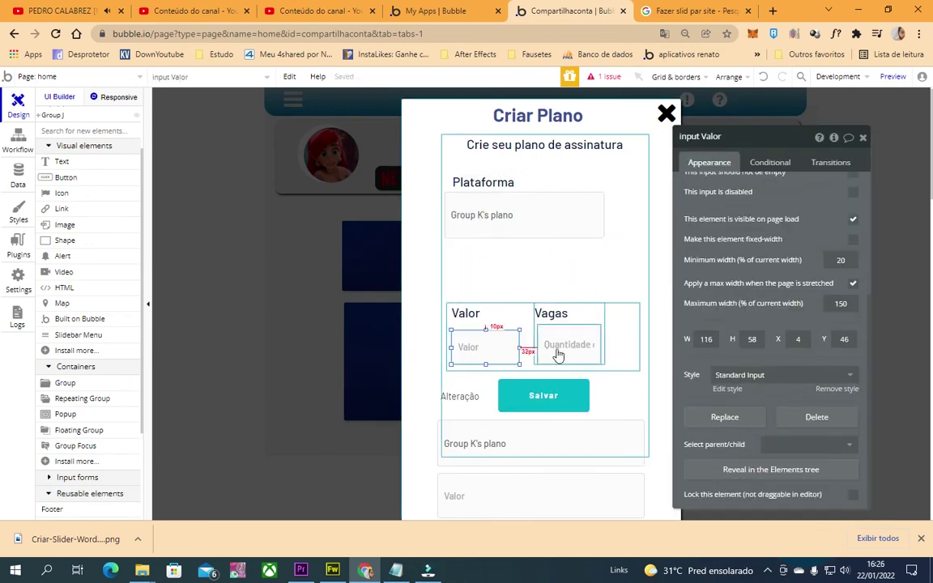
left_click(774, 404)
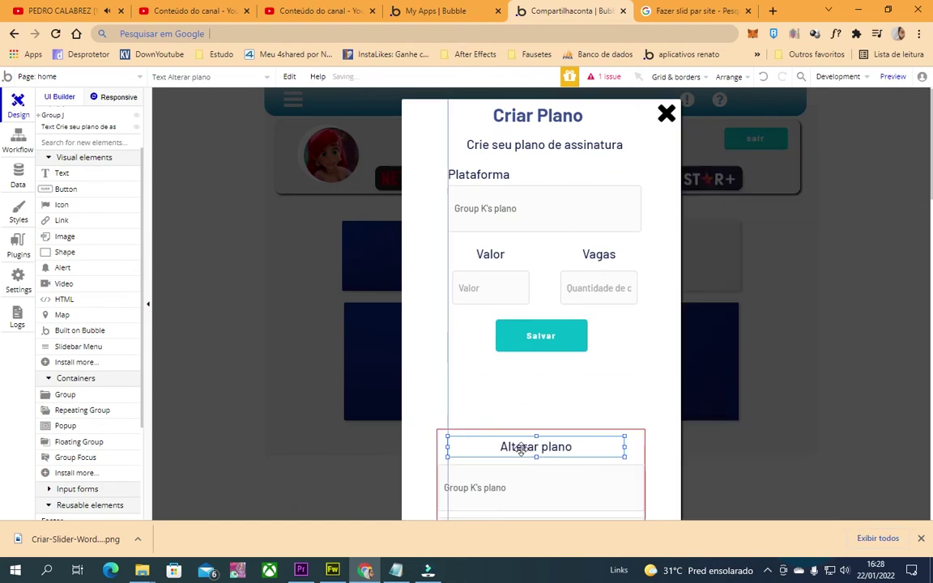
left_click(702, 355)
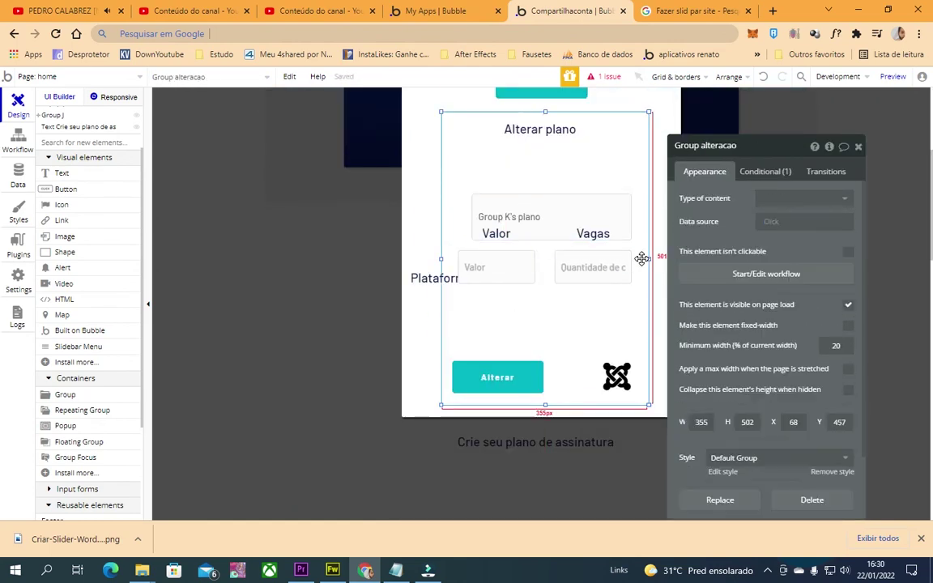
left_click(468, 269)
Search Google Images for criação de plano de sistema
left_click(695, 10)
type("criação de plano de sistema")
key("Return")
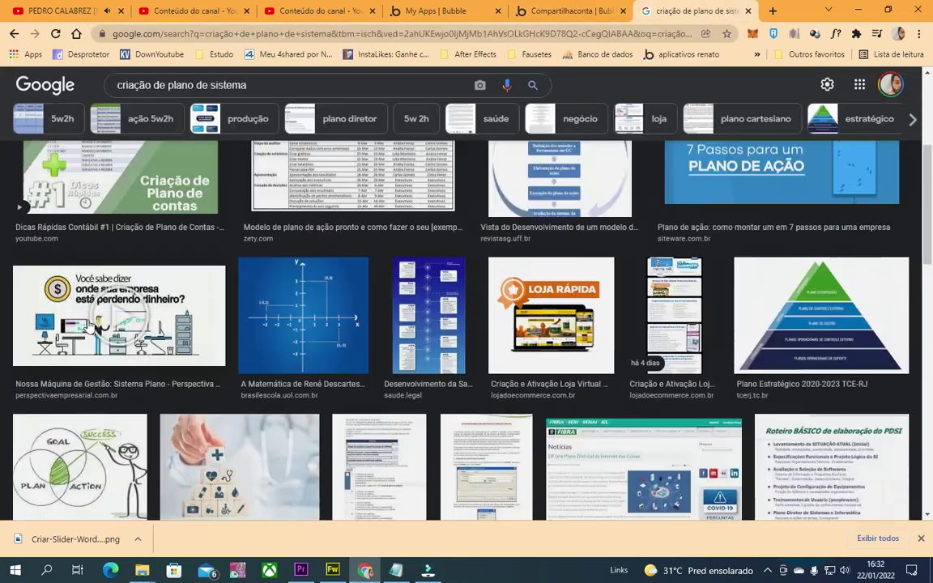
Preview the home page from the editor and test the plan popup with R$10 as the value
left_click(559, 10)
left_click(774, 327)
left_click(893, 76)
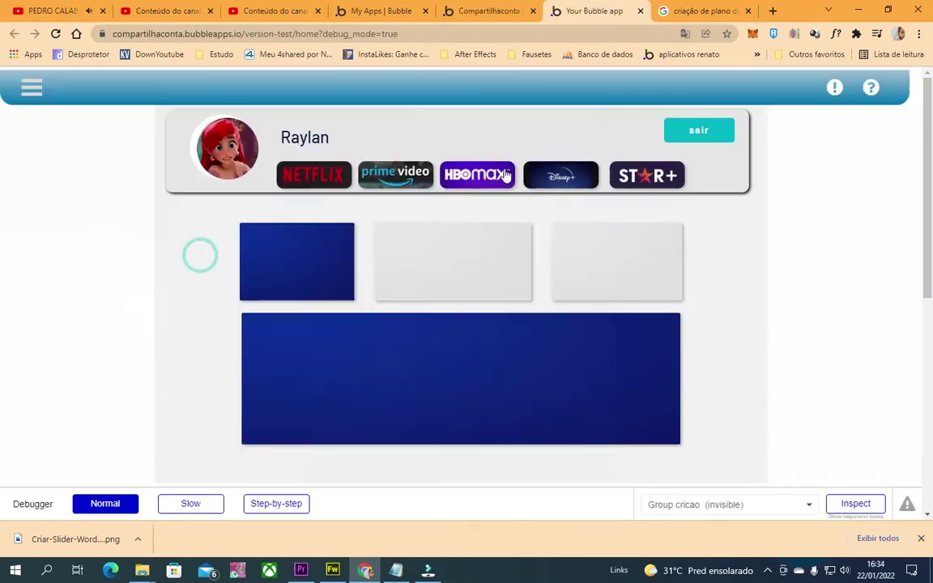
type("R$10")
Correct the Alterar plano label to Valor and adjust the size of the plan popup's labels, checking the preview
left_click(489, 11)
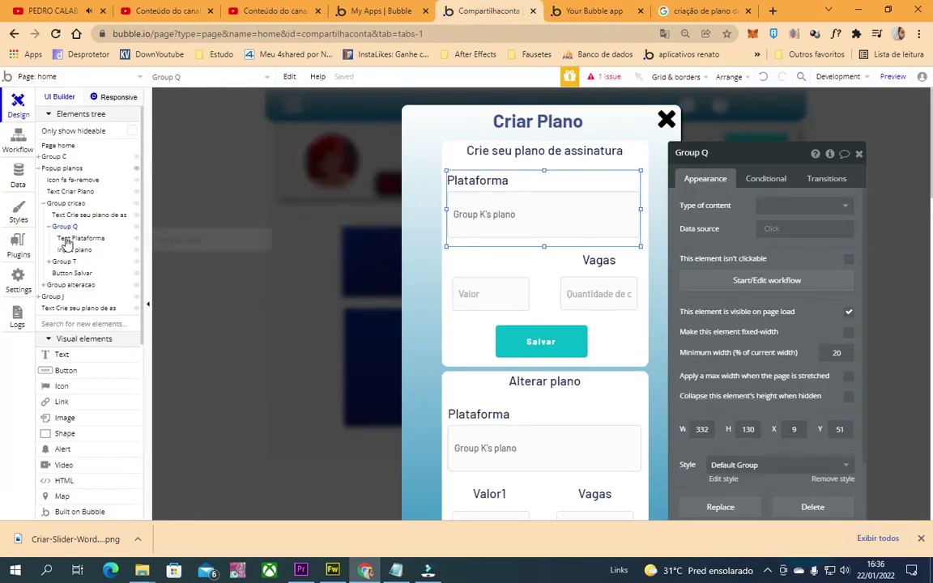
left_click(489, 491)
left_click(596, 10)
left_click(488, 10)
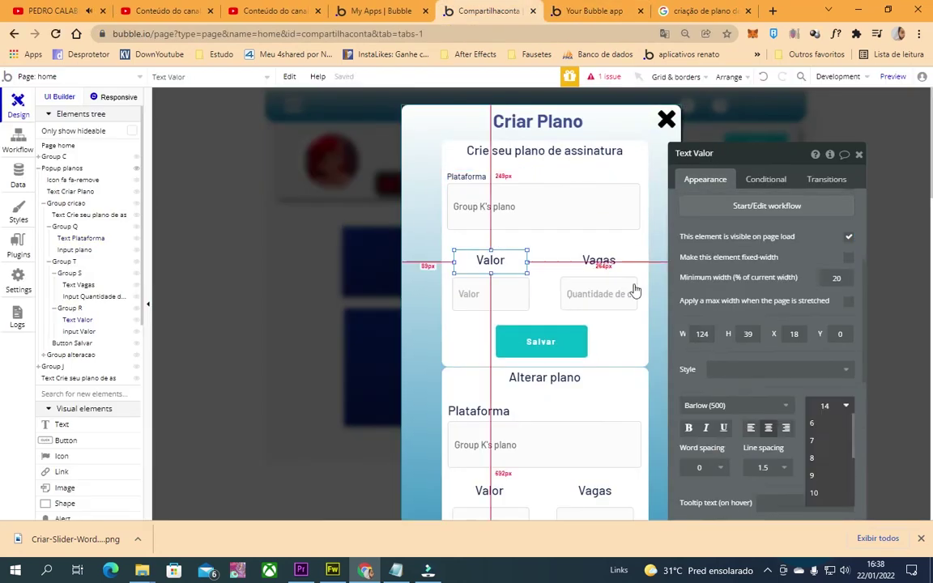
scroll(543, 364, "down", 2)
left_click(509, 434)
Add a top-right success alert titled Atenção with the message Plano excluido to the trash icon's workflow
left_click(596, 11)
left_click(489, 11)
left_click(17, 142)
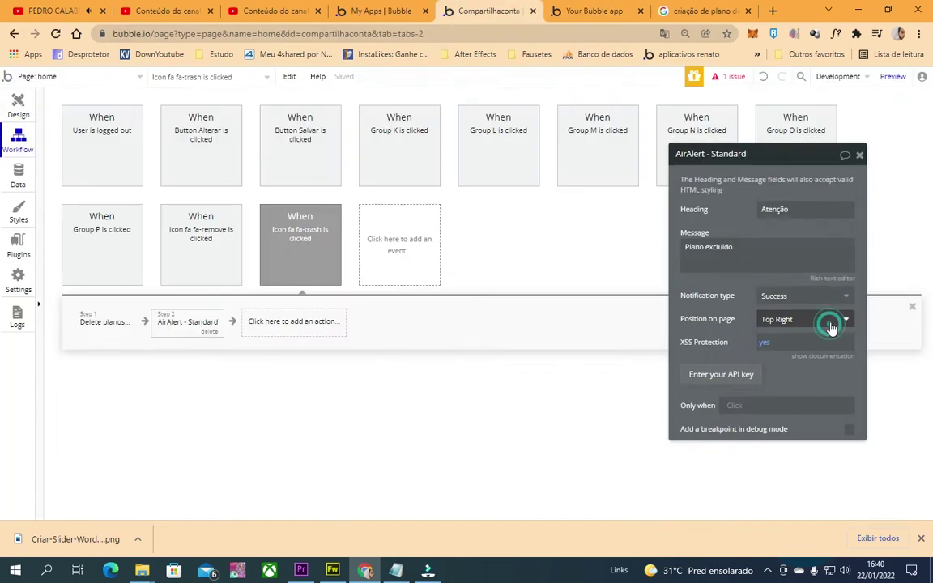
Give the Netflix group a #3FFF38 ridge border, roundness 20 and width 5, when the planoss count exceeds 0
left_click(18, 105)
left_click(58, 145)
left_click(409, 185)
left_click(767, 179)
left_click(806, 338)
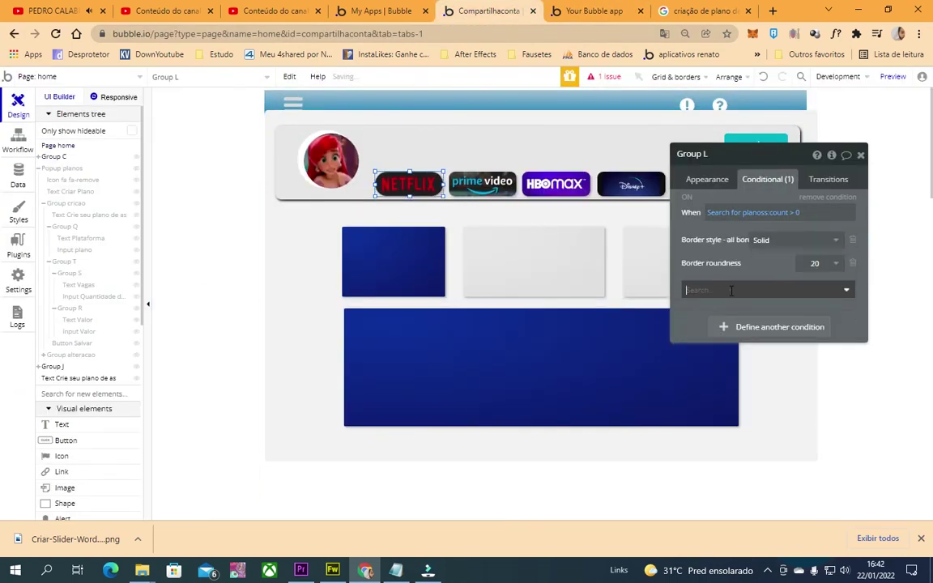
left_click(766, 336)
left_click(595, 10)
left_click(489, 11)
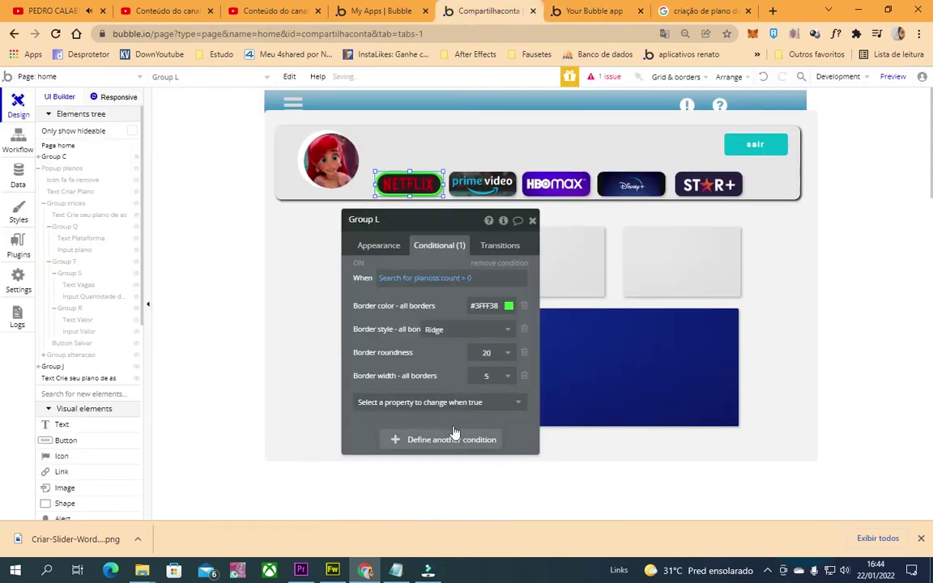
Apply the conditional green border to the Star+ group as well and check the platform logos in the preview
left_click(708, 185)
left_click(468, 332)
left_click(467, 399)
left_click(18, 142)
left_click(596, 11)
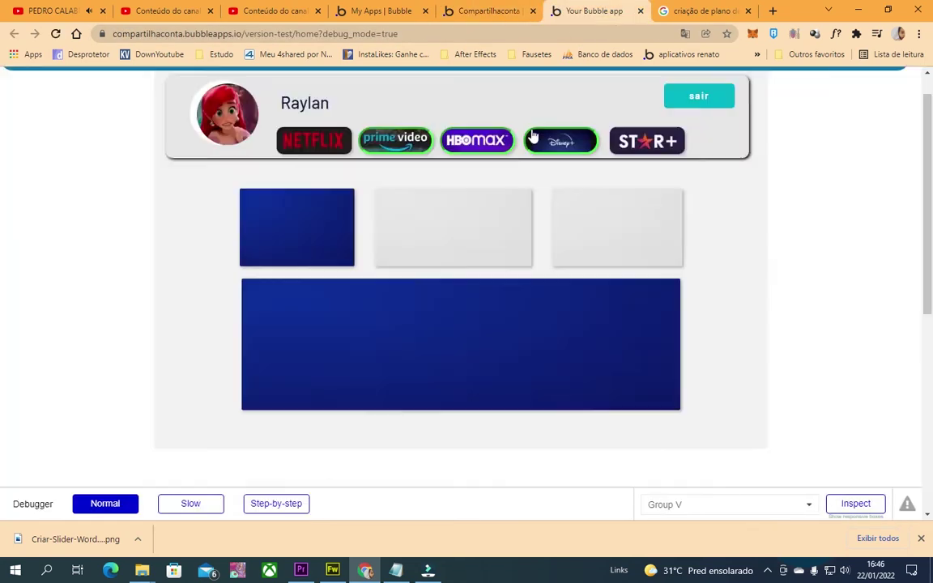
Add a text element near the upper edge of the small blue card on the home page
left_click(488, 10)
left_click(549, 330)
left_click(595, 10)
left_click(489, 10)
left_click(381, 324)
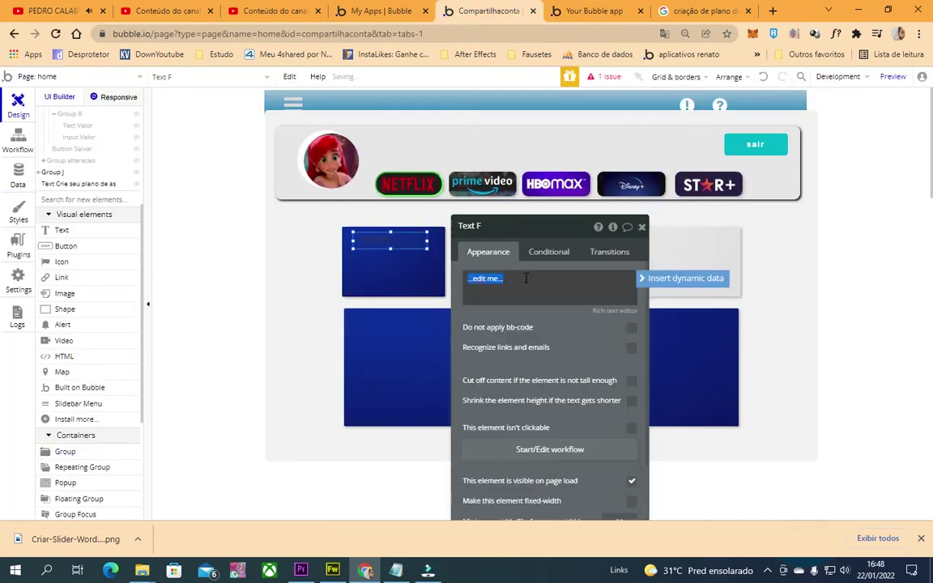
Make the card text read Você tem [planoss count] plataformas cadastradas, with a condition for a count above 1
left_click(595, 11)
left_click(489, 11)
left_click(549, 252)
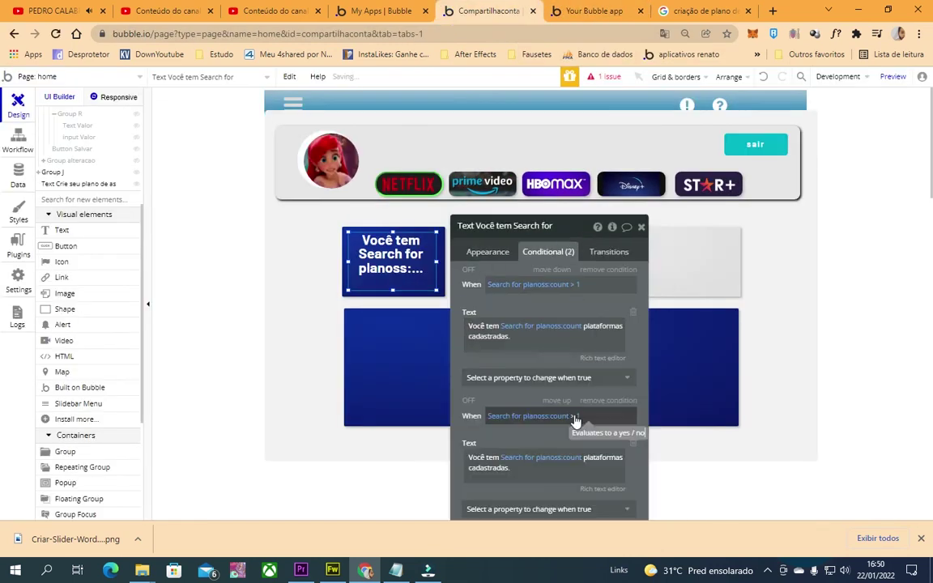
Place an exclamation icon on the blue card's corner and add a text beginning with Olá inside a focus group
left_click(438, 243)
left_click(583, 279)
left_click(624, 392)
left_click(62, 389)
left_click_drag(281, 103, 407, 243)
type("Olá")
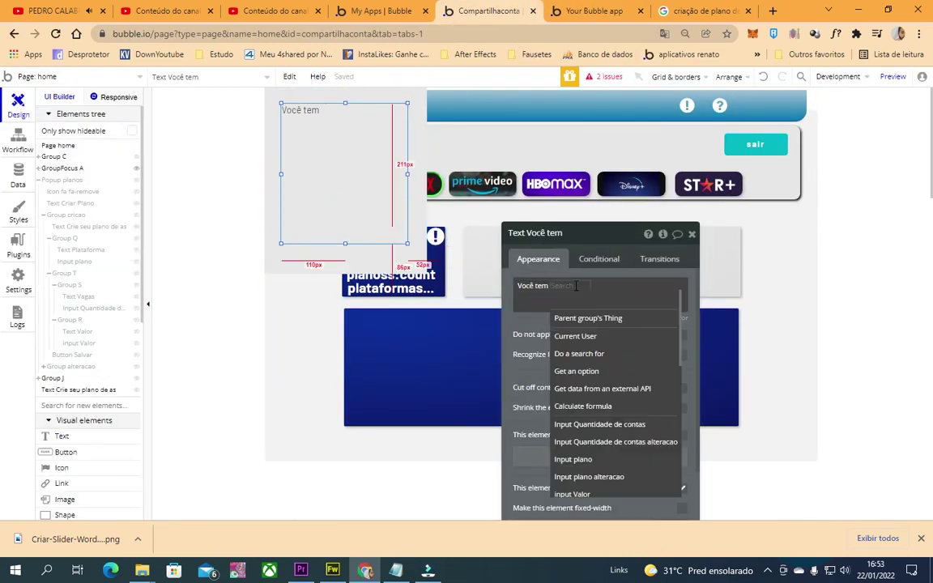
Compose the focus group's message with dynamic data and the wording ", você cadastrou as seguintes plataformas:" using a condition
left_click(562, 333)
type(", você disponibilizou")
left_click(599, 259)
type(", você cadastrou as seguintes plataformas:")
left_click(594, 413)
left_click(609, 456)
left_click(654, 462)
Move the focus group beneath the blue card's exclamation icon and open its text element's properties
left_click(17, 142)
left_click(18, 106)
left_click_drag(345, 174, 468, 332)
left_click(597, 479)
left_click(499, 6)
double_click(504, 328)
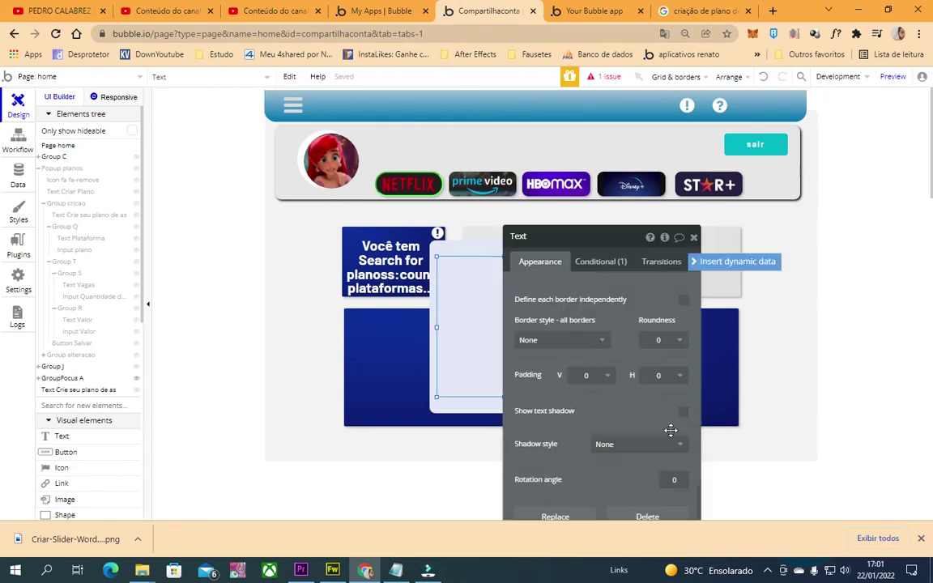